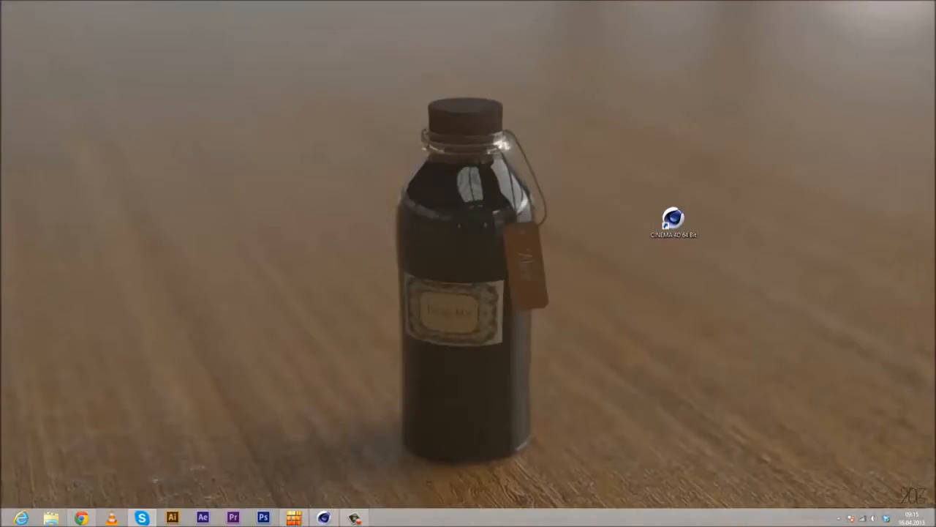
{"action": "left_click_drag", "start_coordinate": [351, 65], "coordinate": [606, 468]}
{"action": "left_click_drag", "start_coordinate": [375, 76], "coordinate": [640, 458]}
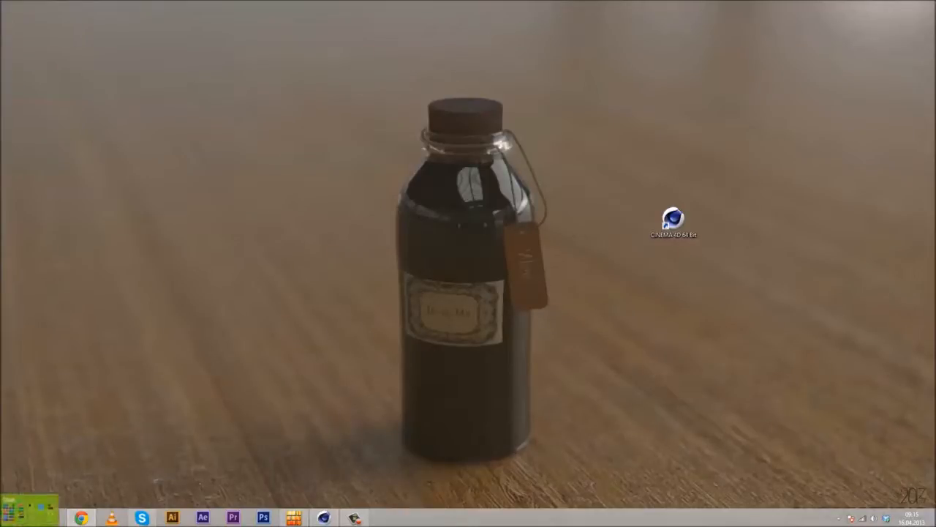
{"action": "left_click", "coordinate": [7, 520]}
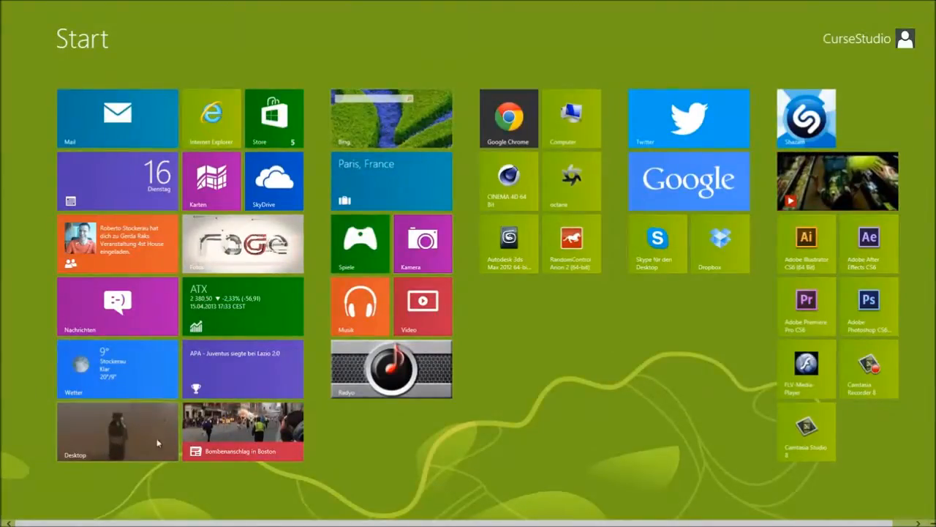
{"action": "left_click", "coordinate": [141, 416]}
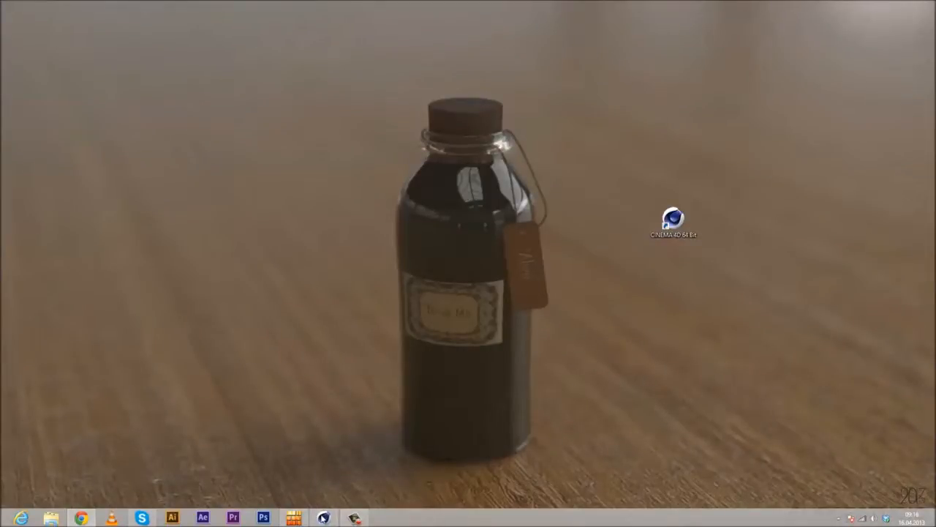
- Switch to CINEMA 4D and delete the existing plane from the scene
{"action": "mouse_move", "coordinate": [323, 517]}
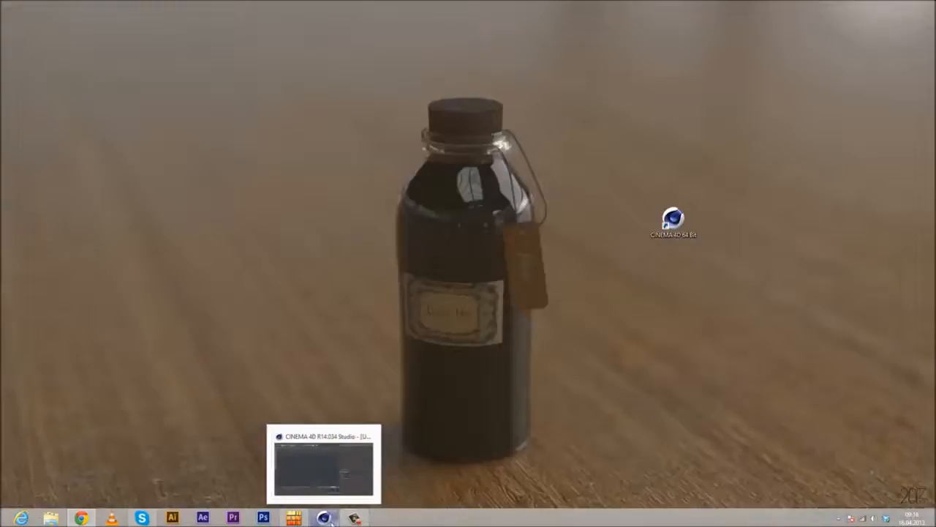
{"action": "left_click", "coordinate": [323, 517]}
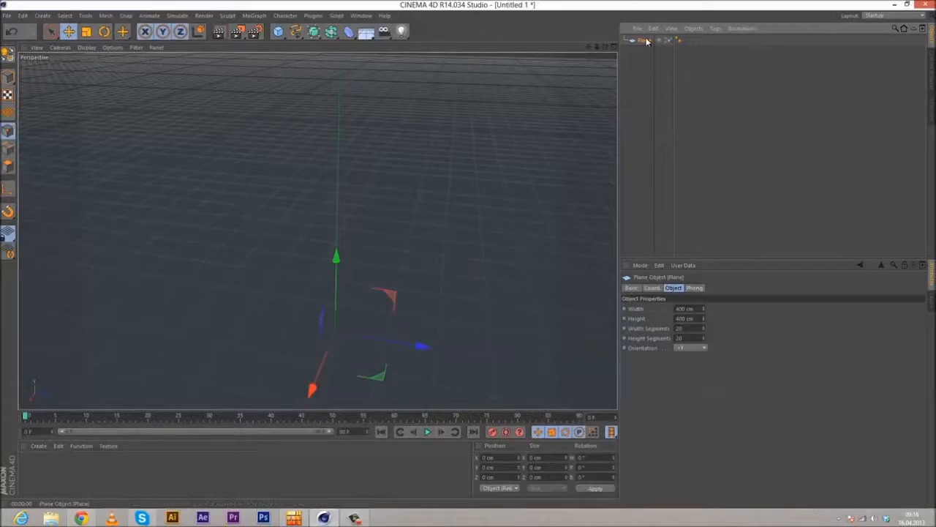
{"action": "scroll", "coordinate": [398, 139], "scroll_direction": "down", "scroll_amount": 3}
{"action": "scroll", "coordinate": [398, 139], "scroll_direction": "up", "scroll_amount": 1}
{"action": "middle_click_drag", "start_coordinate": [414, 101], "coordinate": [391, 195], "text": "alt"}
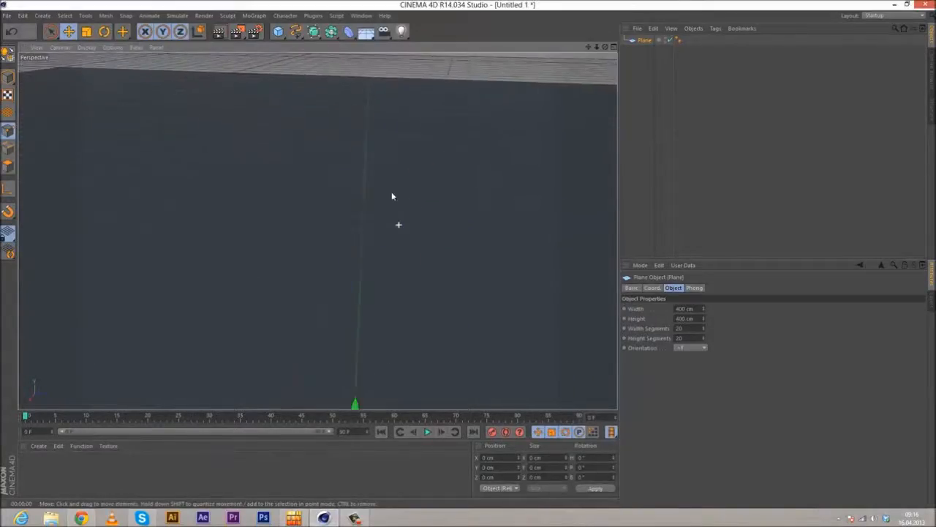
{"action": "scroll", "coordinate": [355, 168], "scroll_direction": "down", "scroll_amount": 2}
{"action": "left_click_drag", "start_coordinate": [384, 170], "coordinate": [358, 155], "text": "alt"}
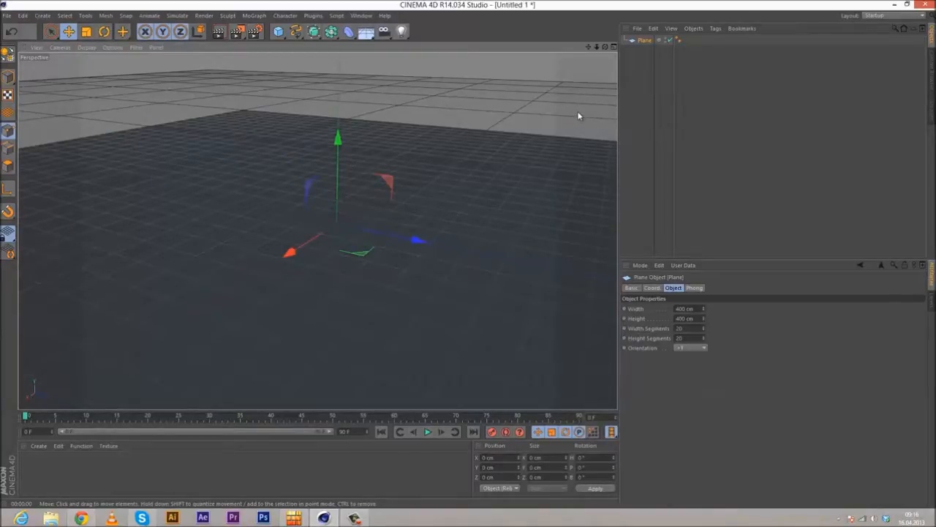
{"action": "key", "text": "Delete"}
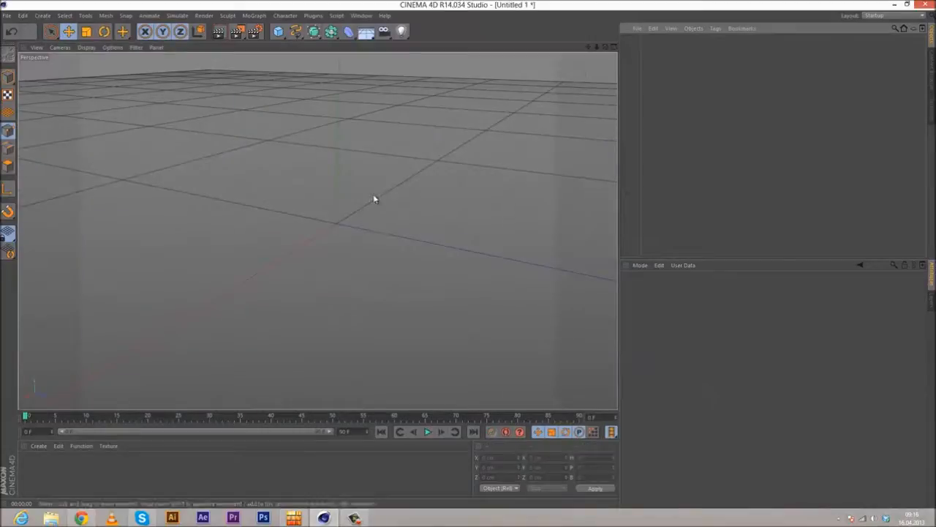
- Examine the scale unit in the project settings and the unit display option in the preferences
{"action": "key", "text": "ctrl+d"}
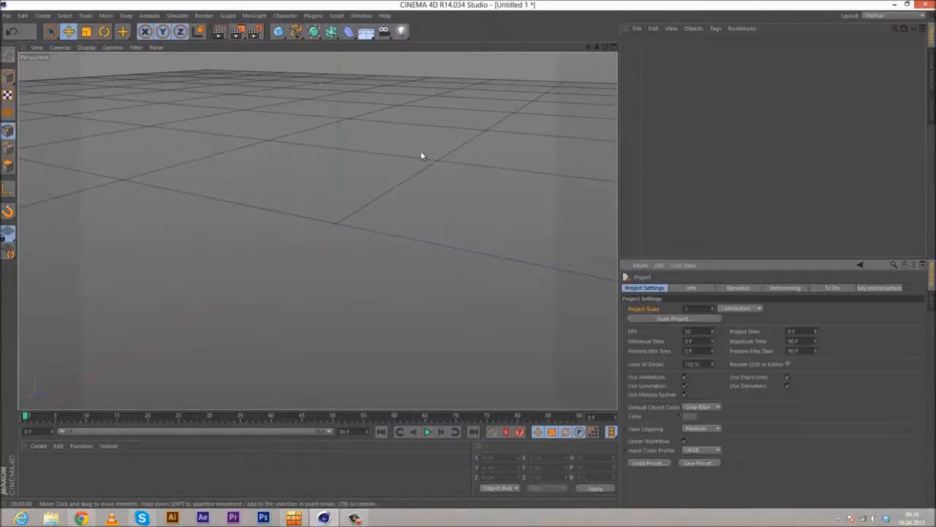
{"action": "left_click_drag", "start_coordinate": [363, 218], "coordinate": [412, 205], "text": "alt"}
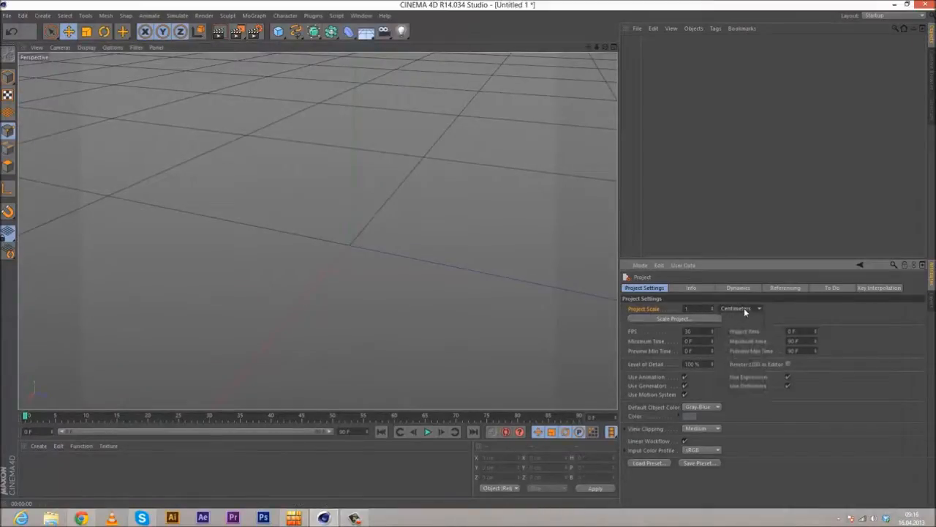
{"action": "left_click", "coordinate": [6, 15]}
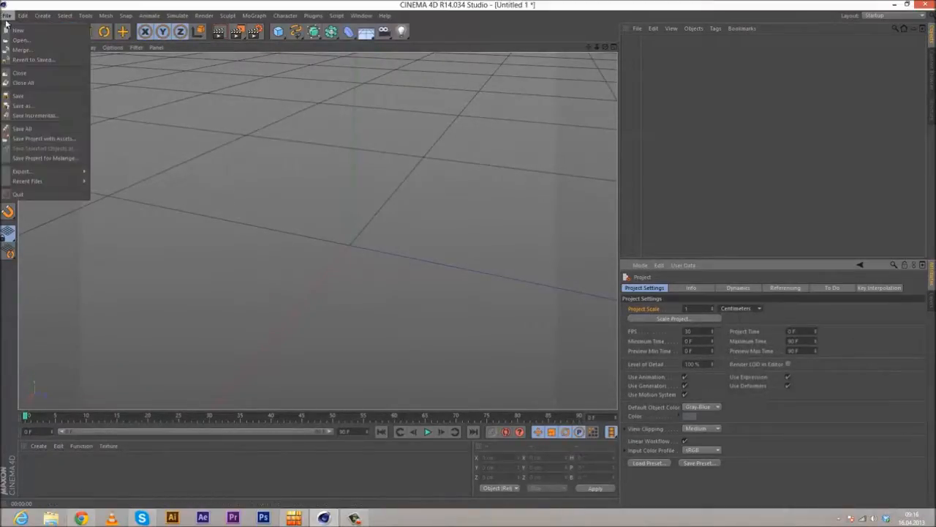
{"action": "mouse_move", "coordinate": [23, 16]}
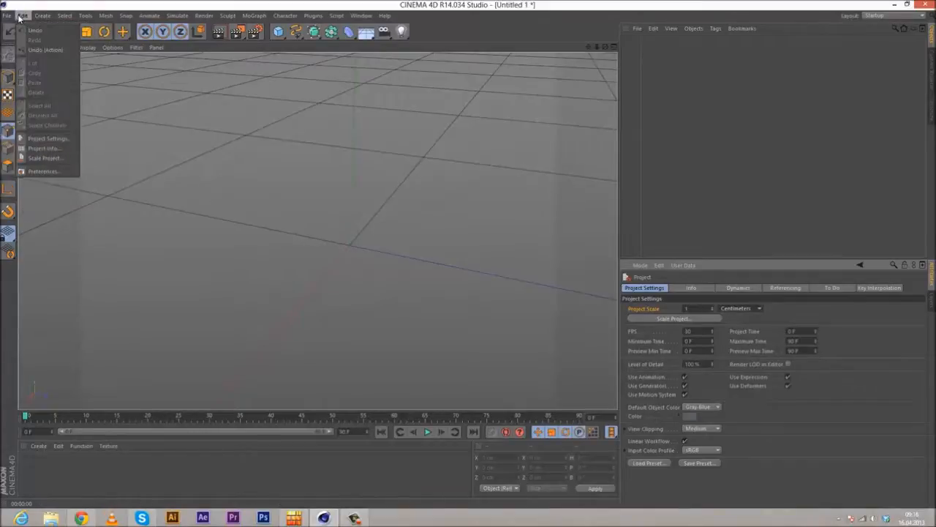
{"action": "left_click", "coordinate": [57, 171]}
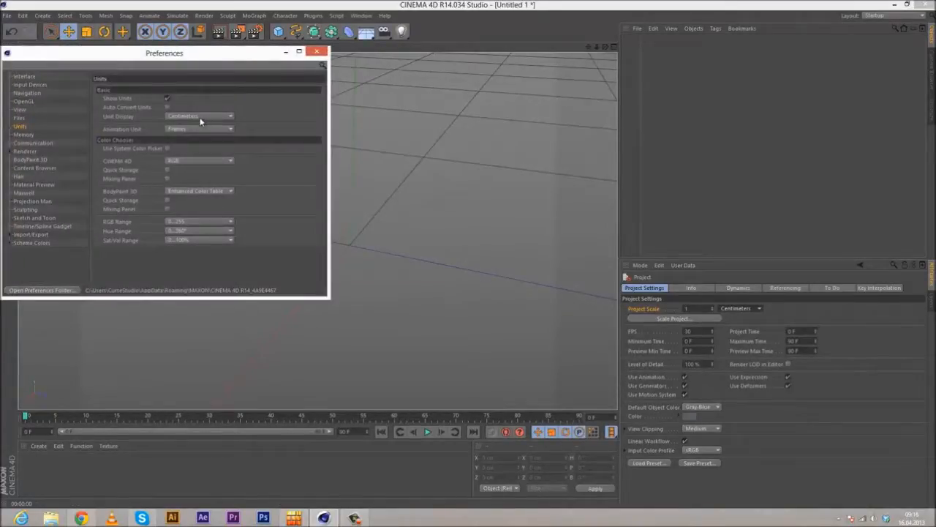
{"action": "left_click", "coordinate": [202, 117]}
{"action": "left_click", "coordinate": [201, 117]}
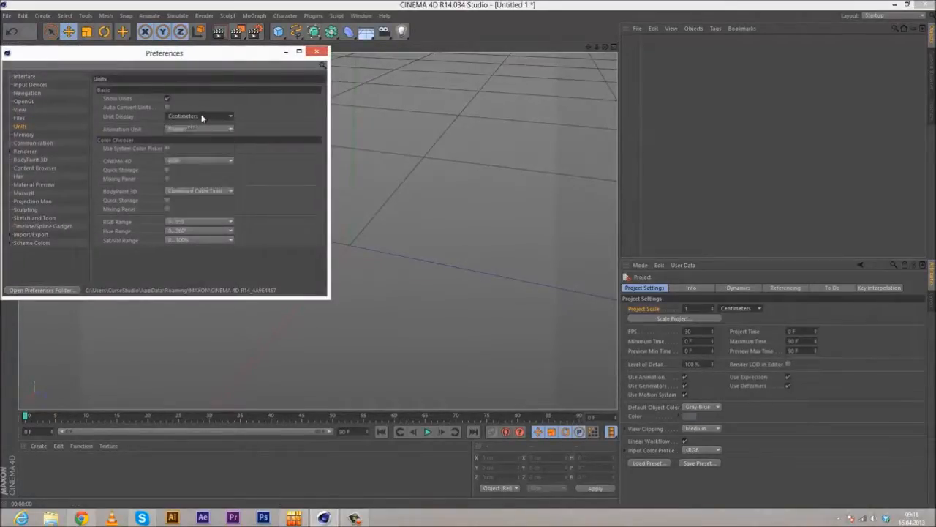
{"action": "left_click", "coordinate": [322, 54]}
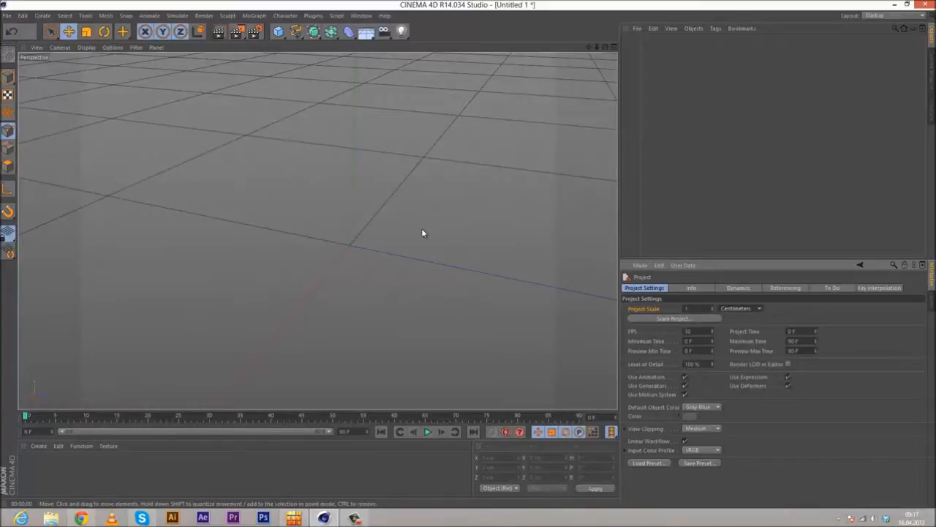
- Add a plane and a cylinder primitive to the empty scene
{"action": "left_click", "coordinate": [278, 32]}
{"action": "left_click", "coordinate": [373, 64]}
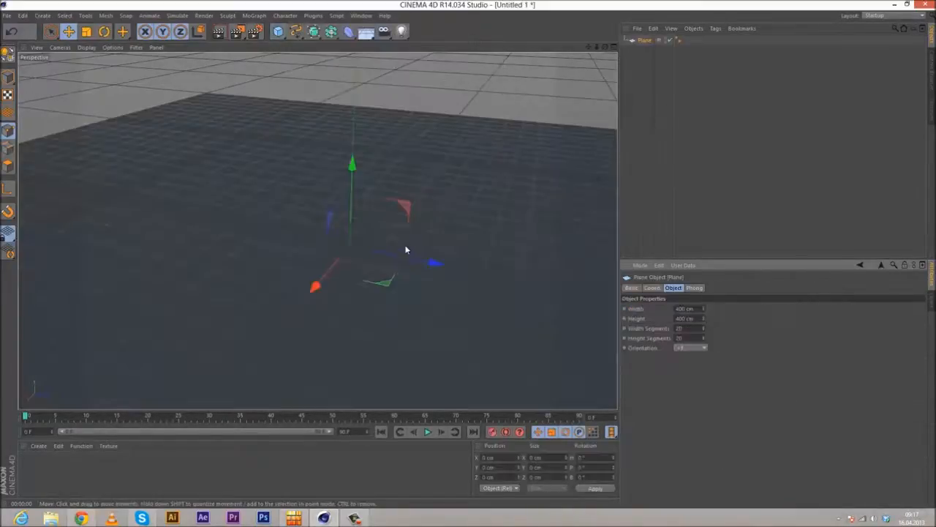
{"action": "left_click_drag", "start_coordinate": [403, 247], "coordinate": [380, 215], "text": "alt"}
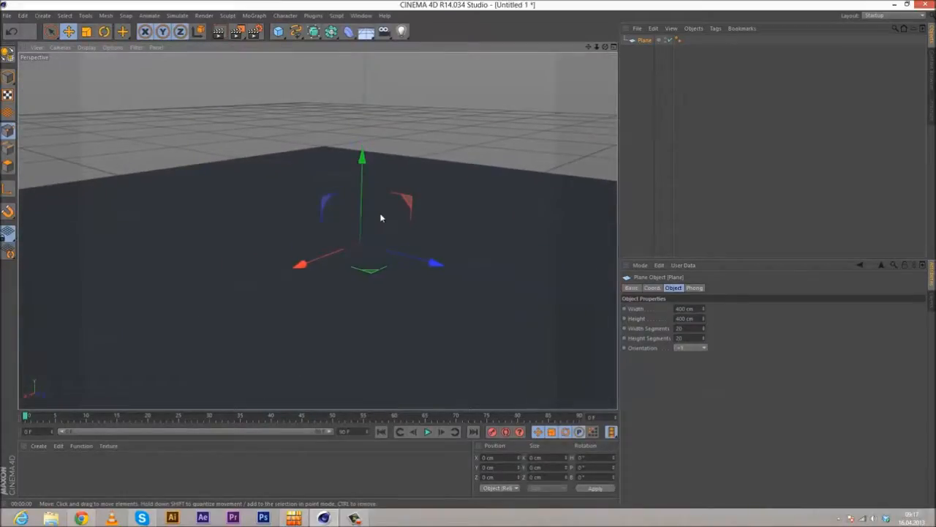
{"action": "scroll", "coordinate": [253, 156], "scroll_direction": "up", "scroll_amount": 3}
{"action": "left_click", "coordinate": [278, 31]}
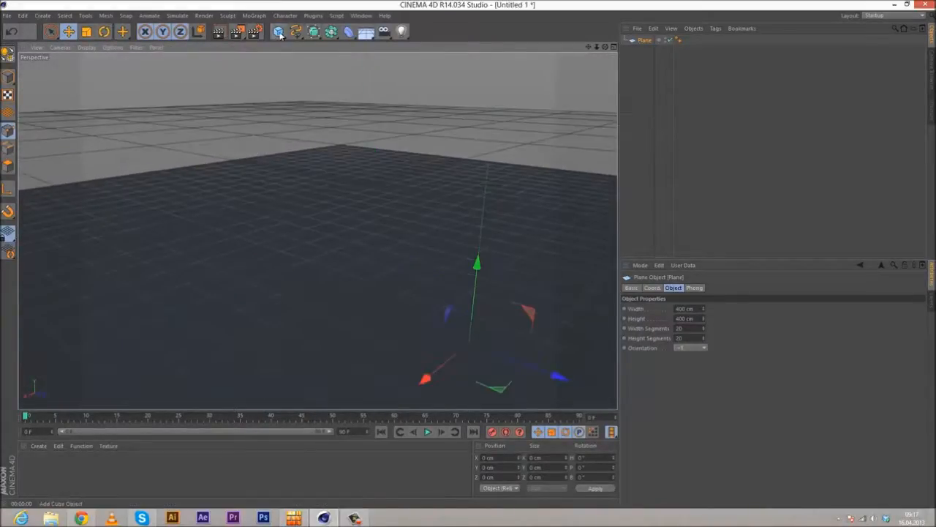
{"action": "left_click", "coordinate": [474, 46]}
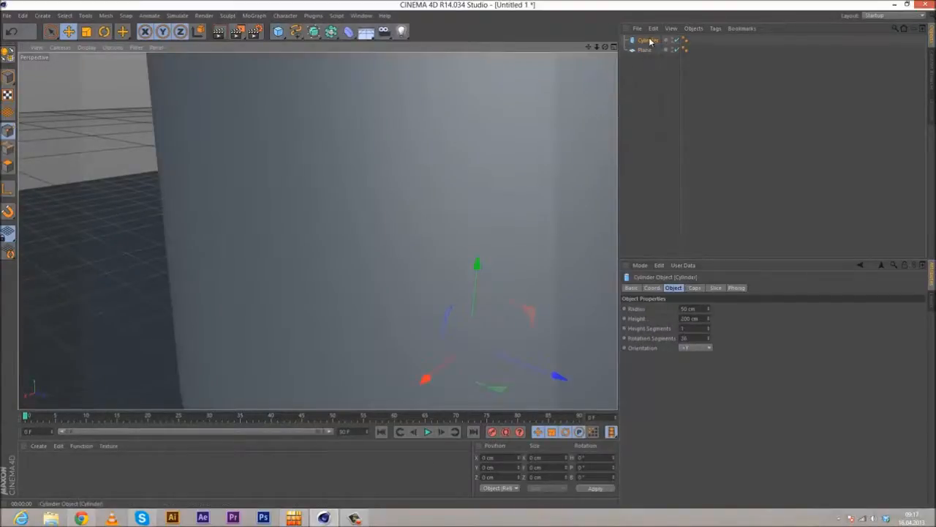
- Set the cylinder's height to 5 cm and its radius to 1 cm
{"action": "middle_click_drag", "start_coordinate": [423, 177], "coordinate": [200, 174], "text": "alt"}
{"action": "scroll", "coordinate": [212, 176], "scroll_direction": "down", "scroll_amount": 3}
{"action": "middle_click_drag", "start_coordinate": [324, 191], "coordinate": [291, 255], "text": "alt"}
{"action": "scroll", "coordinate": [250, 191], "scroll_direction": "down", "scroll_amount": 3}
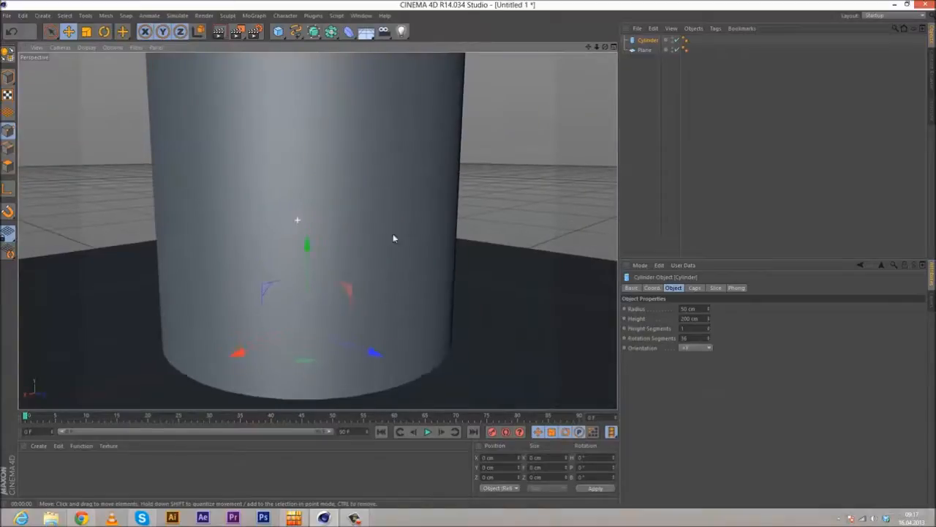
{"action": "double_click", "coordinate": [701, 319]}
{"action": "type", "text": "5"}
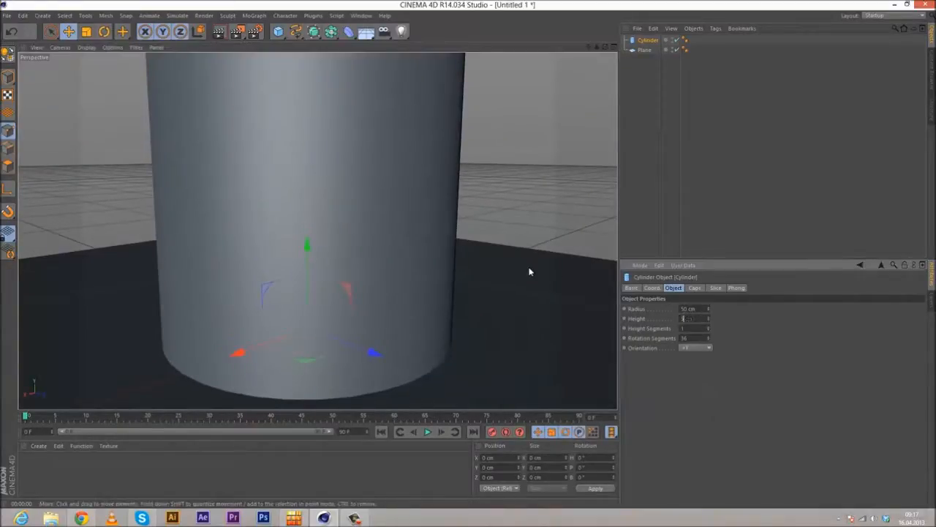
{"action": "key", "text": "Return"}
{"action": "double_click", "coordinate": [689, 309]}
{"action": "type", "text": "1"}
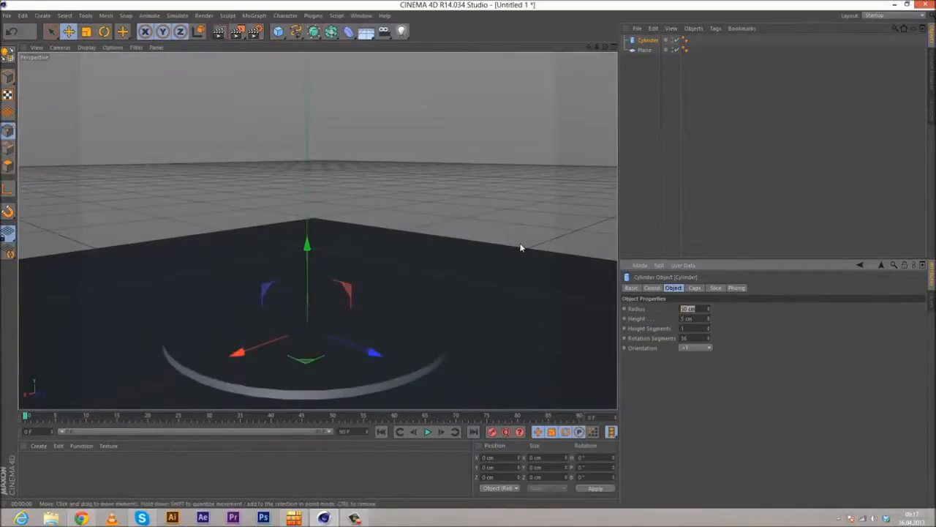
{"action": "key", "text": "Return"}
- Raise the cylinder onto the plane by setting its Y position to 2.5 cm
{"action": "scroll", "coordinate": [323, 314], "scroll_direction": "up", "scroll_amount": 10}
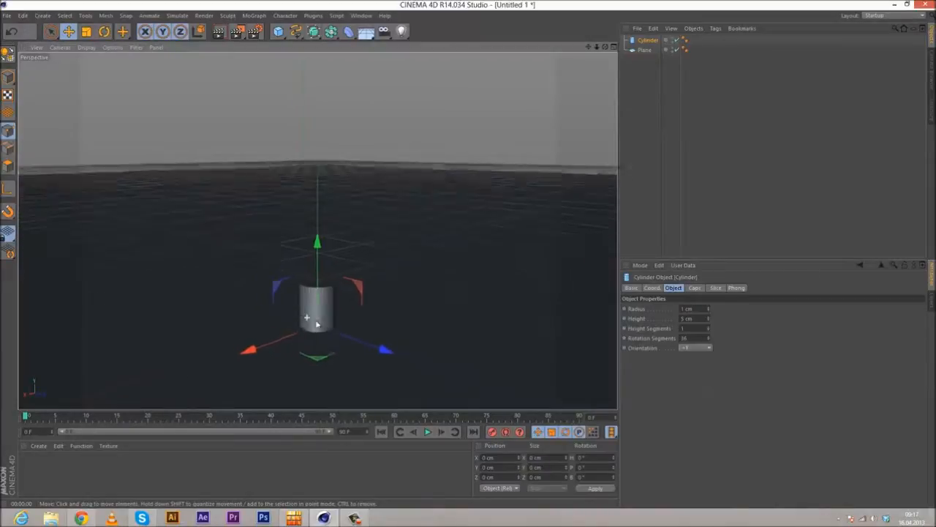
{"action": "left_click_drag", "start_coordinate": [315, 252], "coordinate": [305, 158]}
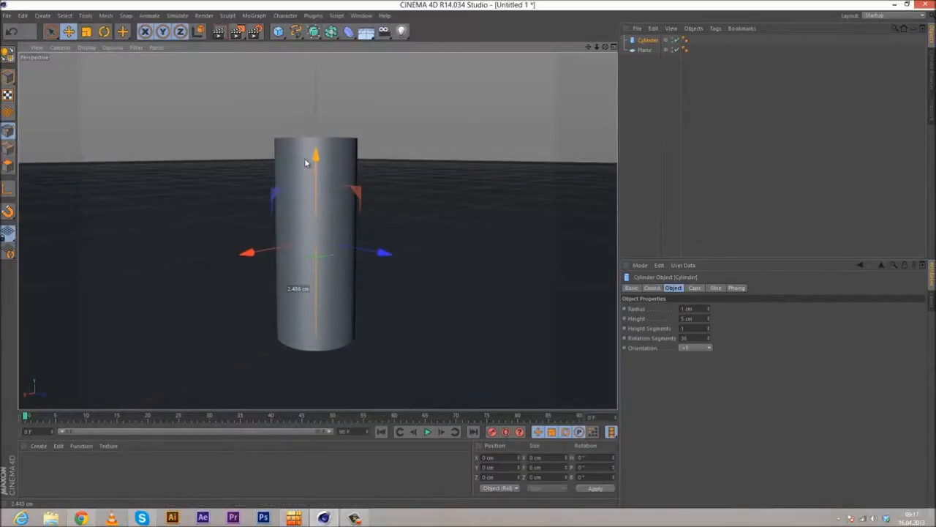
{"action": "left_click", "coordinate": [651, 288]}
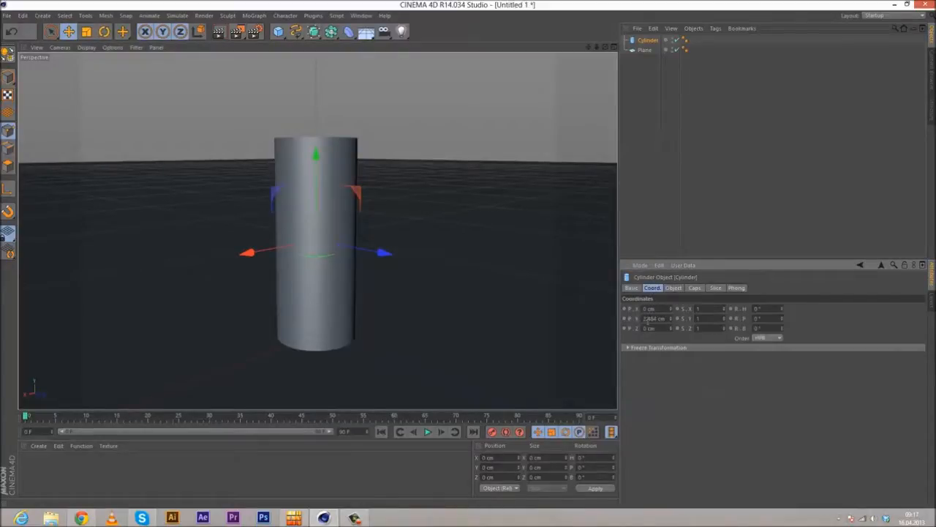
{"action": "left_click_drag", "start_coordinate": [649, 318], "coordinate": [714, 311]}
{"action": "type", "text": "5"}
{"action": "key", "text": "Return"}
- Convert the cylinder to an editable polygon object and optimize all of its points
{"action": "left_click_drag", "start_coordinate": [604, 233], "coordinate": [326, 268], "text": "alt"}
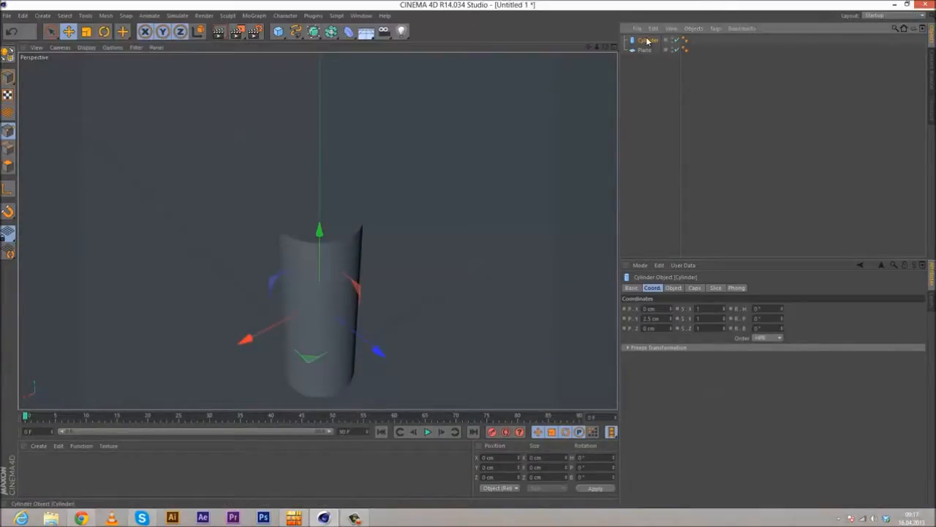
{"action": "key", "text": "c"}
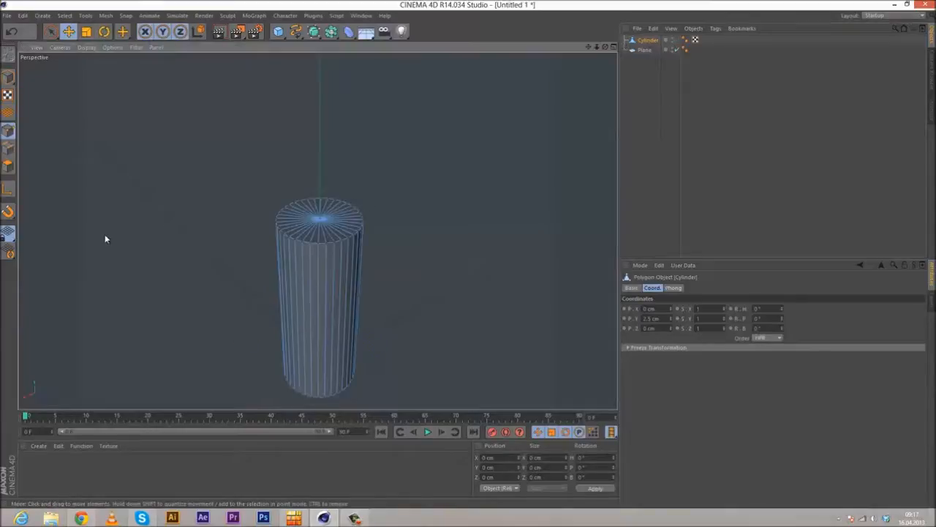
{"action": "left_click", "coordinate": [7, 130]}
{"action": "key", "text": "ctrl+a"}
{"action": "right_click", "coordinate": [380, 187]}
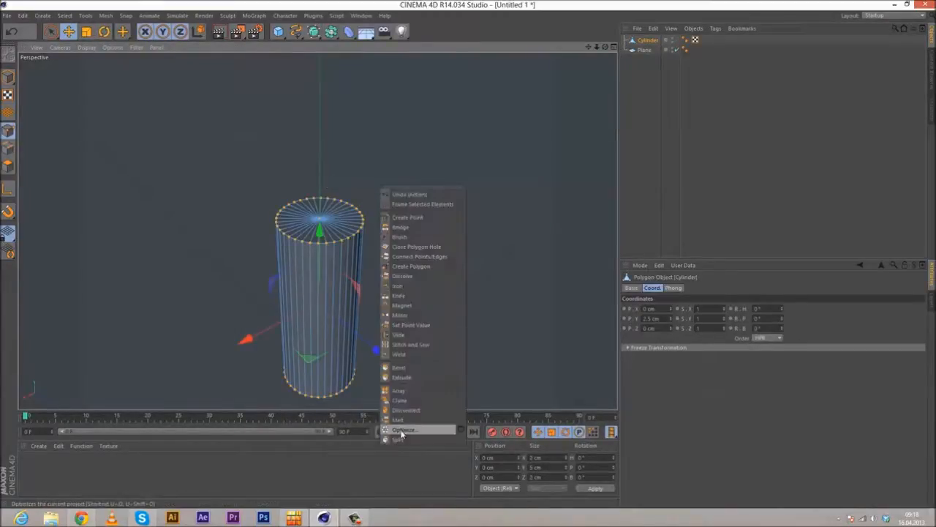
{"action": "key", "text": "Escape"}
- Examine the cylinder's mesh up close and from several angles
{"action": "scroll", "coordinate": [322, 241], "scroll_direction": "up", "scroll_amount": 6}
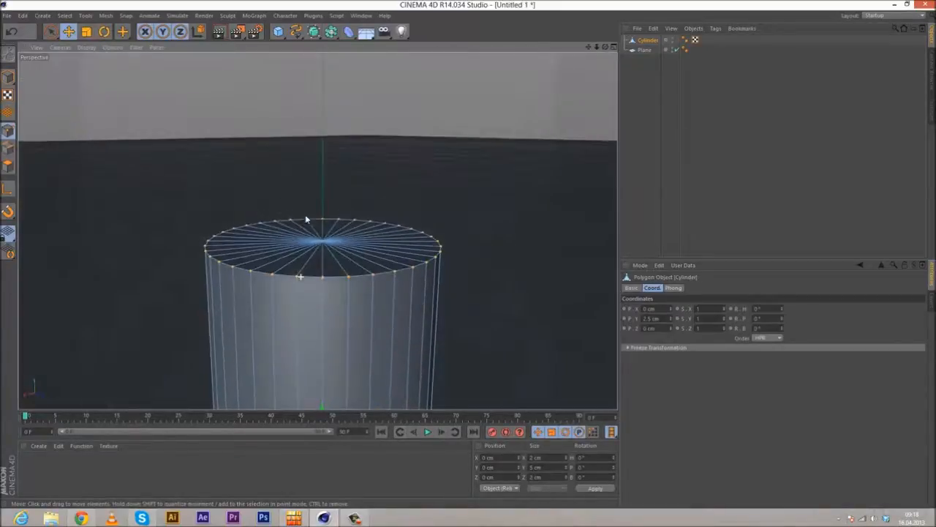
{"action": "middle_click_drag", "start_coordinate": [287, 256], "coordinate": [283, 188], "text": "alt"}
{"action": "scroll", "coordinate": [285, 202], "scroll_direction": "down", "scroll_amount": 6}
{"action": "left_click_drag", "start_coordinate": [305, 292], "coordinate": [301, 289], "text": "alt"}
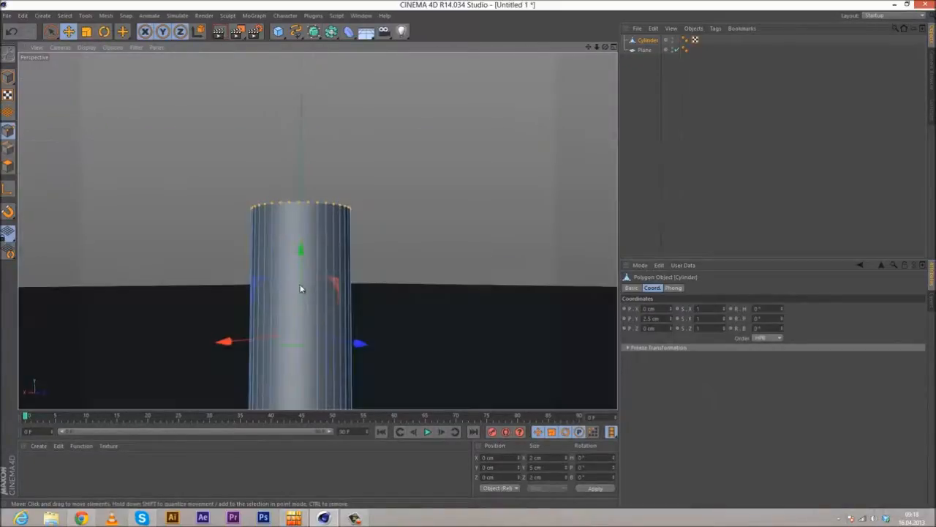
{"action": "middle_click_drag", "start_coordinate": [301, 289], "coordinate": [296, 209], "text": "alt"}
{"action": "left_click_drag", "start_coordinate": [412, 187], "coordinate": [229, 274], "text": "alt"}
{"action": "scroll", "coordinate": [273, 288], "scroll_direction": "up", "scroll_amount": 4}
{"action": "scroll", "coordinate": [315, 268], "scroll_direction": "up", "scroll_amount": 3}
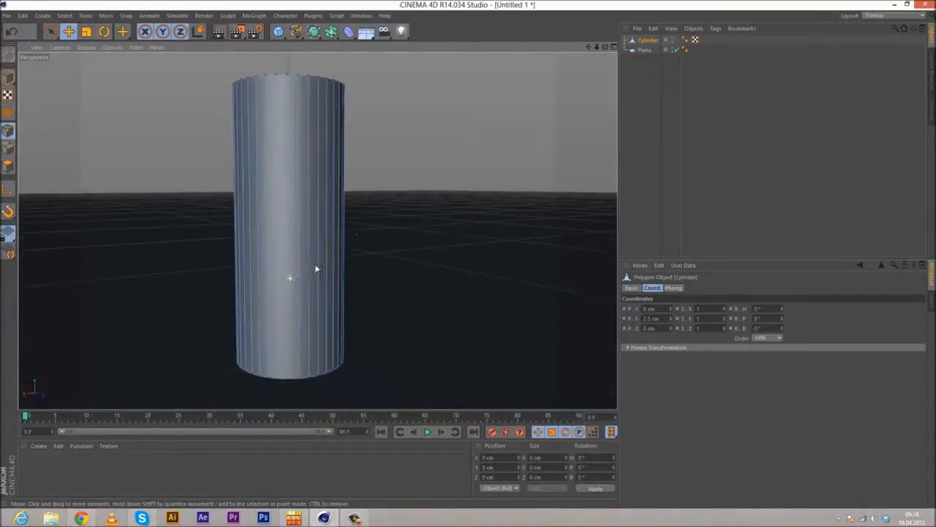
- Cut a horizontal loop around the cylinder about 19% below its top edge with the Knife in Loop mode
{"action": "right_click", "coordinate": [378, 193]}
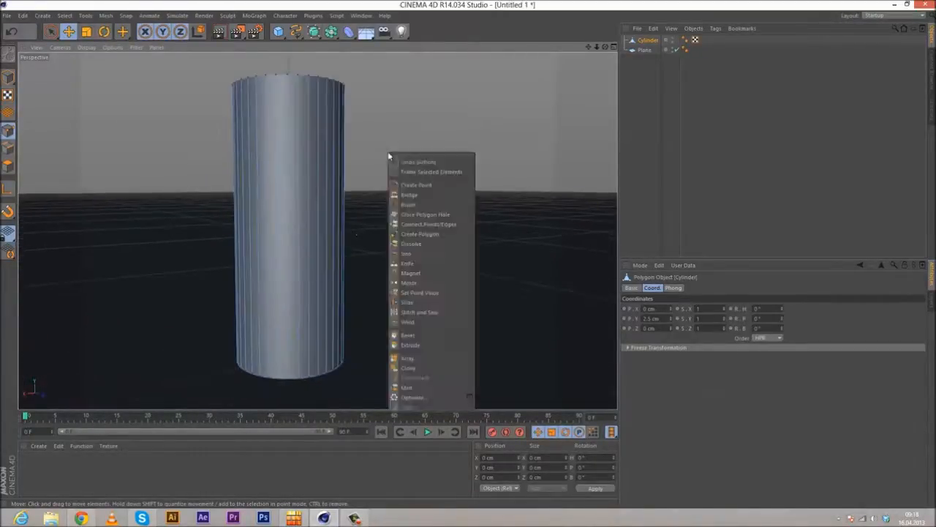
{"action": "left_click", "coordinate": [406, 266]}
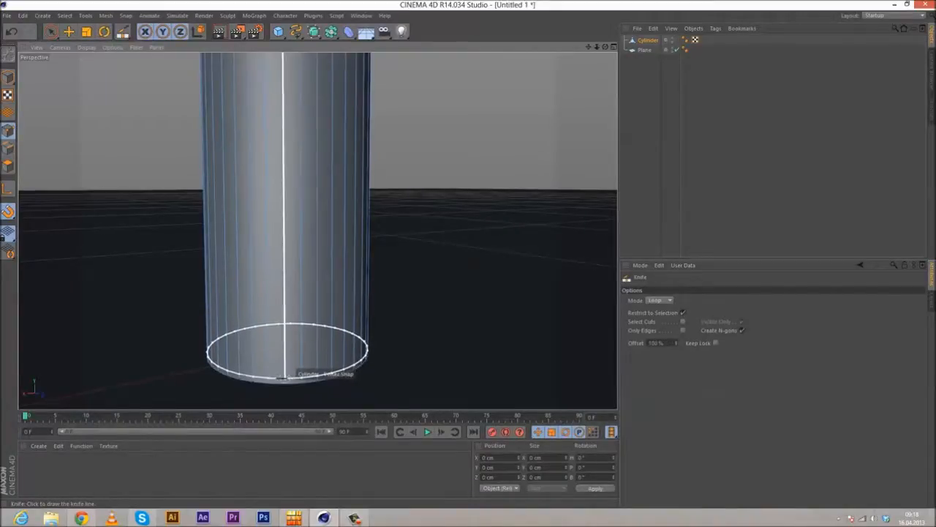
{"action": "left_click_drag", "start_coordinate": [311, 315], "coordinate": [306, 253], "text": "alt"}
{"action": "scroll", "coordinate": [306, 253], "scroll_direction": "down", "scroll_amount": 5}
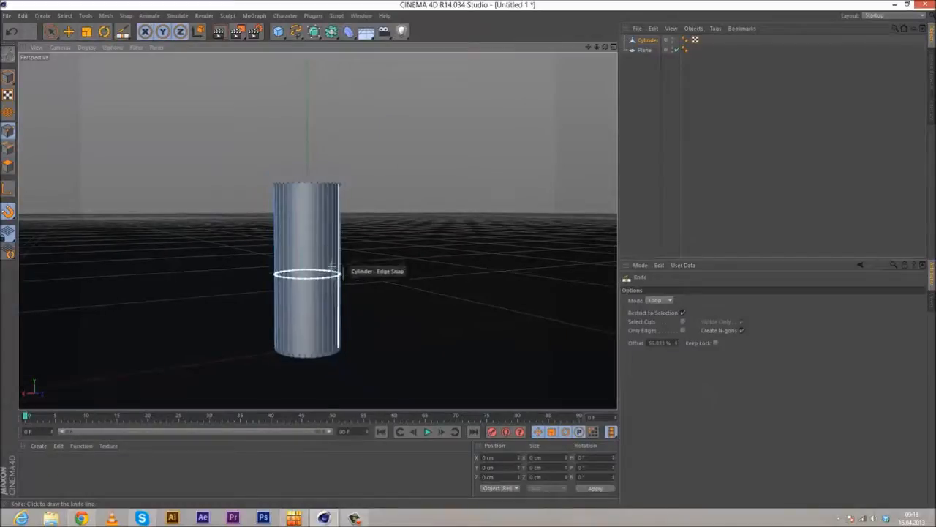
{"action": "scroll", "coordinate": [311, 257], "scroll_direction": "up", "scroll_amount": 3}
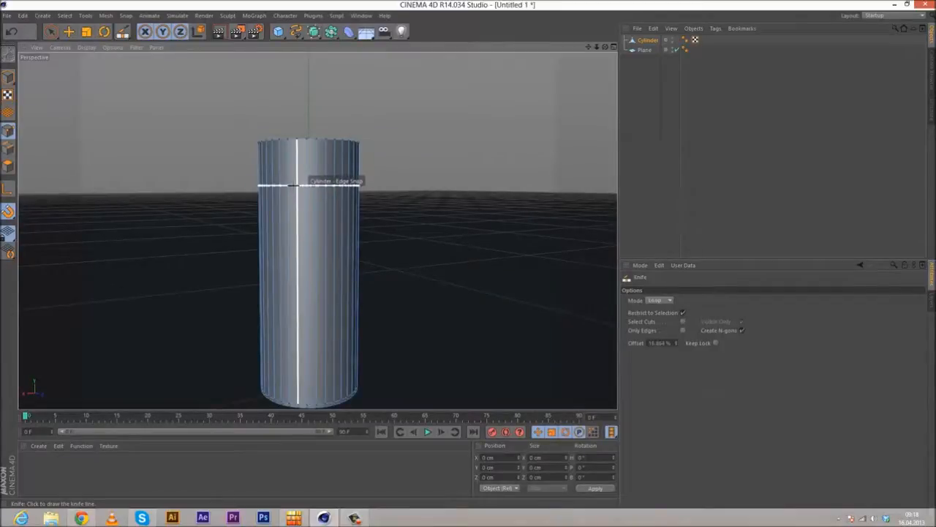
{"action": "left_click", "coordinate": [294, 184]}
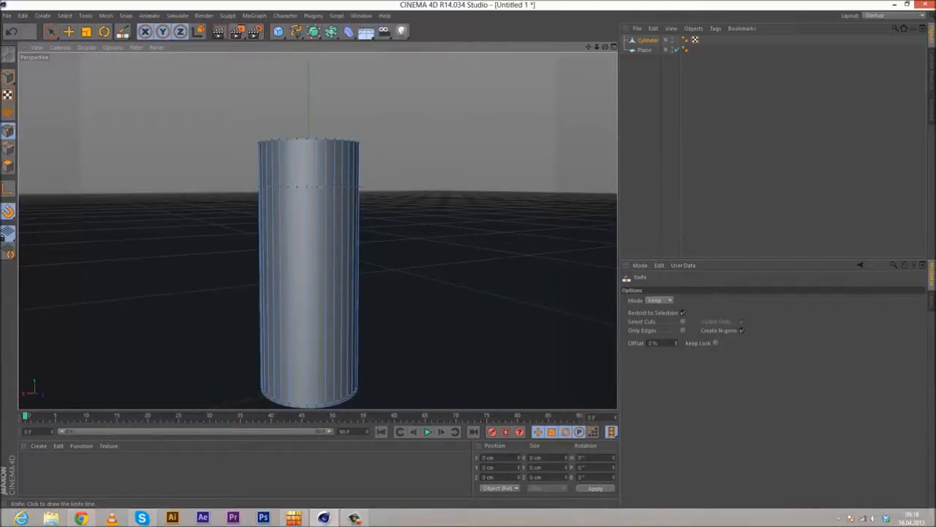
- Cut a second horizontal loop around the cylinder a little below the first one
{"action": "left_click", "coordinate": [64, 15]}
{"action": "left_click", "coordinate": [88, 81]}
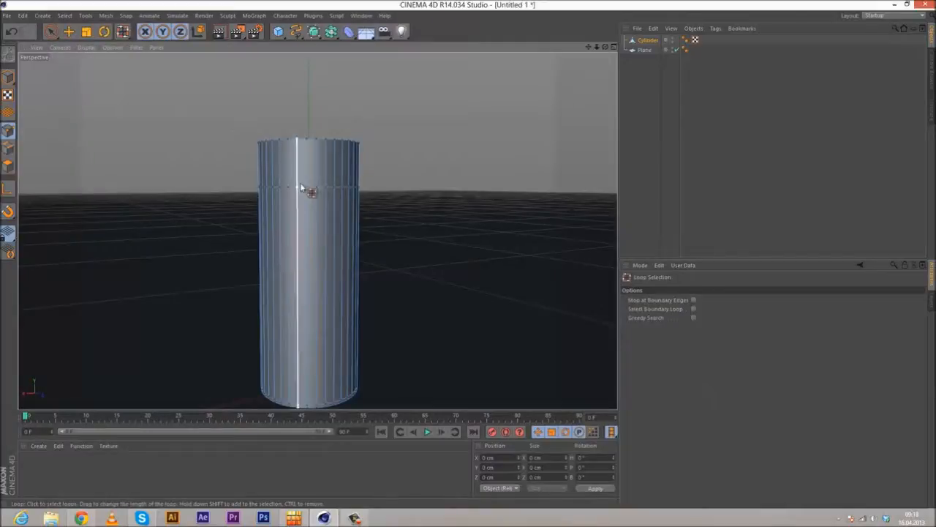
{"action": "right_click", "coordinate": [138, 92]}
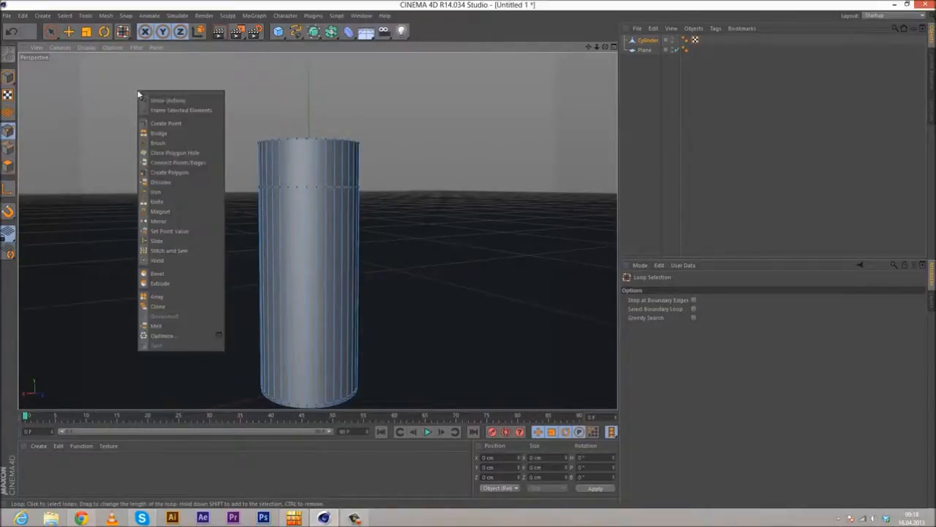
{"action": "left_click", "coordinate": [156, 201]}
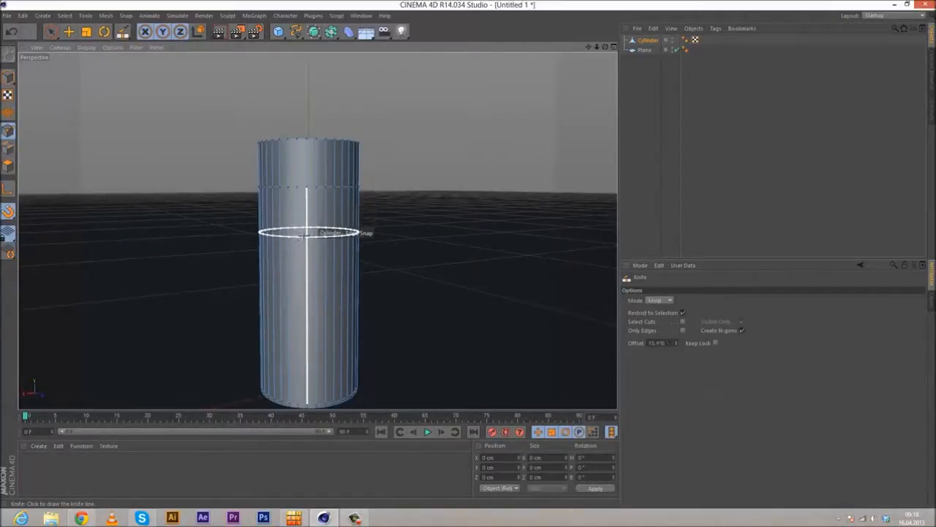
{"action": "left_click", "coordinate": [306, 235]}
- Select the upper of the two cut loops and scale it down to about 1.16 cm across
{"action": "left_click", "coordinate": [66, 15]}
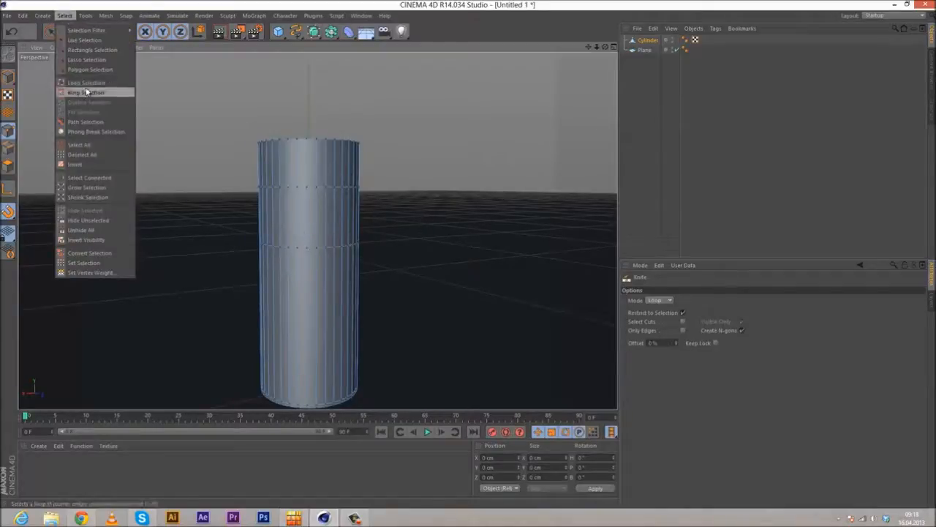
{"action": "left_click", "coordinate": [88, 92]}
{"action": "left_click", "coordinate": [324, 189]}
{"action": "left_click", "coordinate": [87, 31]}
{"action": "left_click_drag", "start_coordinate": [196, 102], "coordinate": [74, 129]}
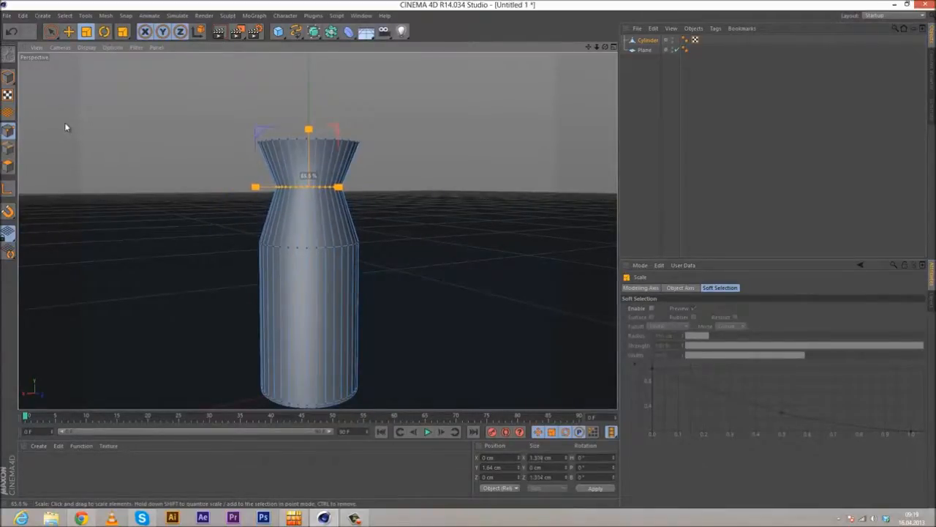
{"action": "left_click_drag", "start_coordinate": [39, 129], "coordinate": [33, 125]}
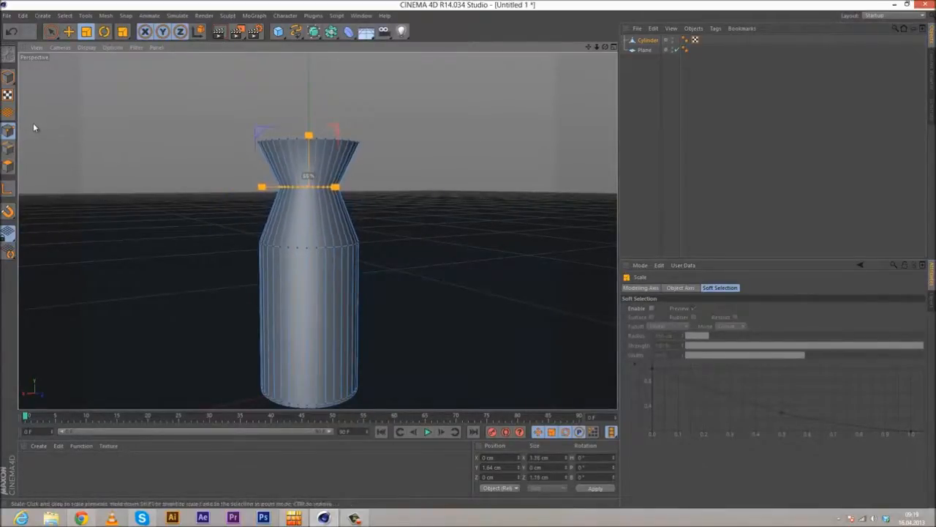
- Cut another horizontal loop with the Knife just above the narrowed loop
{"action": "scroll", "coordinate": [219, 165], "scroll_direction": "up", "scroll_amount": 2}
{"action": "right_click", "coordinate": [219, 156]}
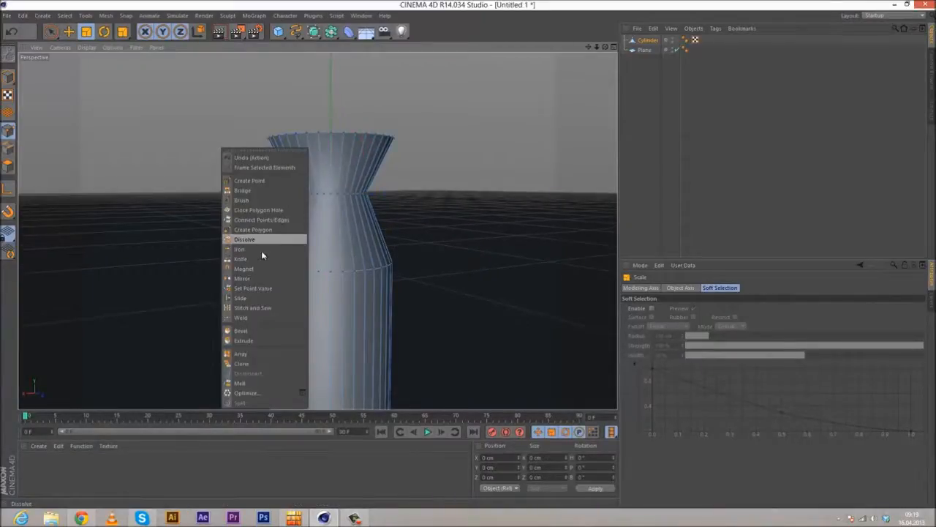
{"action": "left_click", "coordinate": [259, 260]}
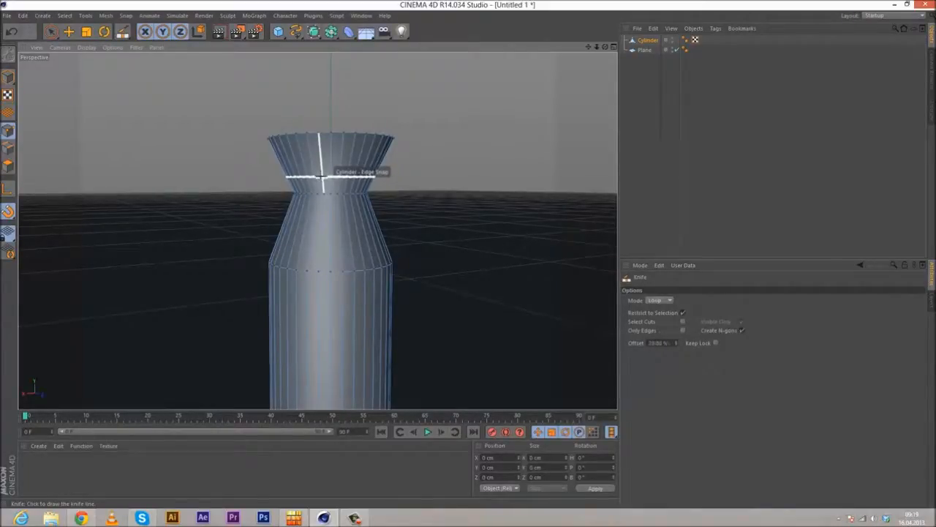
{"action": "left_click", "coordinate": [323, 192]}
- Select the cylinder's top rim loop and scale it down to about a third of its width
{"action": "left_click", "coordinate": [64, 15]}
{"action": "left_click", "coordinate": [86, 82]}
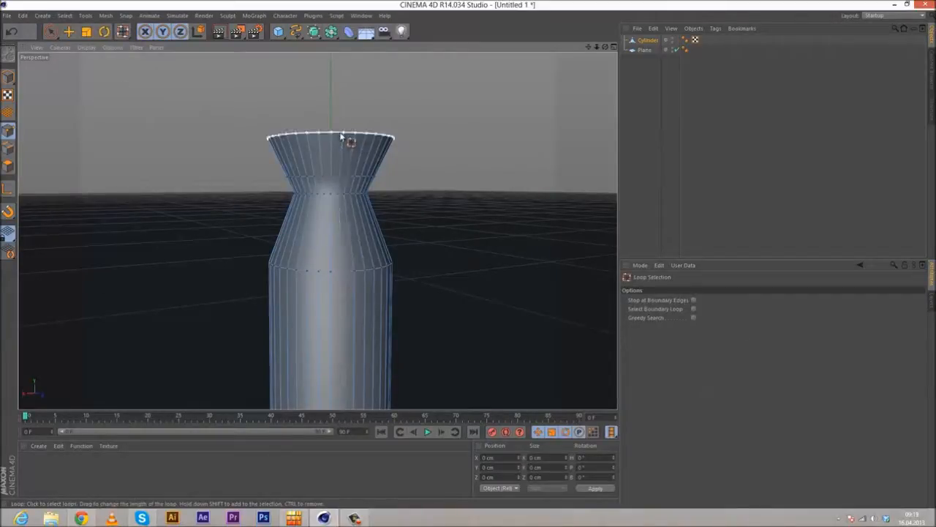
{"action": "key", "text": "t"}
{"action": "left_click_drag", "start_coordinate": [177, 99], "coordinate": [468, 253]}
{"action": "left_click", "coordinate": [236, 124]}
- Select the loop just below the rim and scale it down to match the rim's width, forming a straight neck
{"action": "left_click", "coordinate": [65, 15]}
{"action": "left_click", "coordinate": [87, 81]}
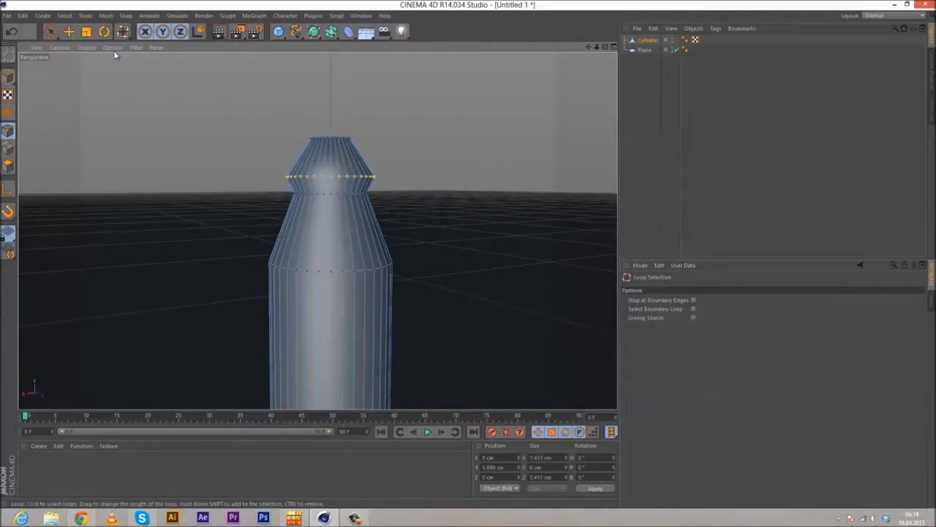
{"action": "left_click", "coordinate": [86, 32]}
{"action": "left_click_drag", "start_coordinate": [211, 109], "coordinate": [468, 257]}
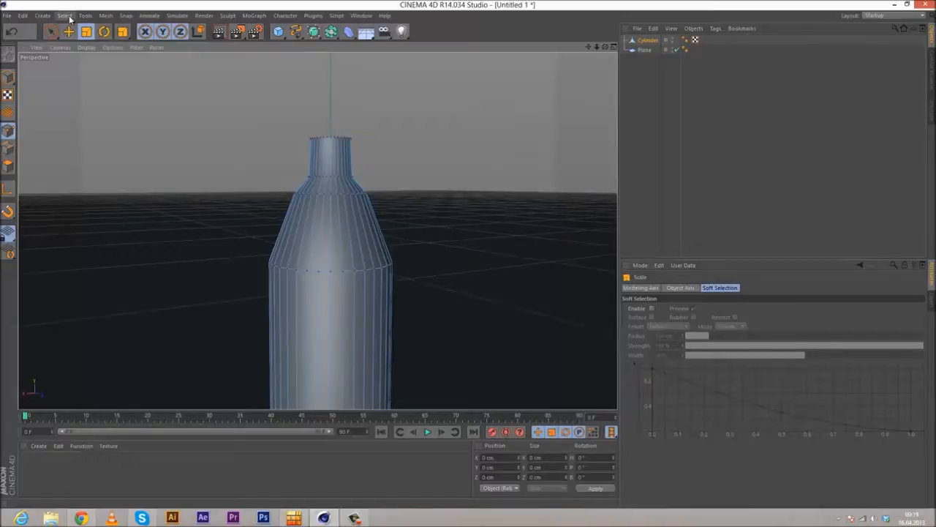
{"action": "scroll", "coordinate": [387, 178], "scroll_direction": "up", "scroll_amount": 3}
{"action": "left_click_drag", "start_coordinate": [306, 177], "coordinate": [301, 210], "text": "alt"}
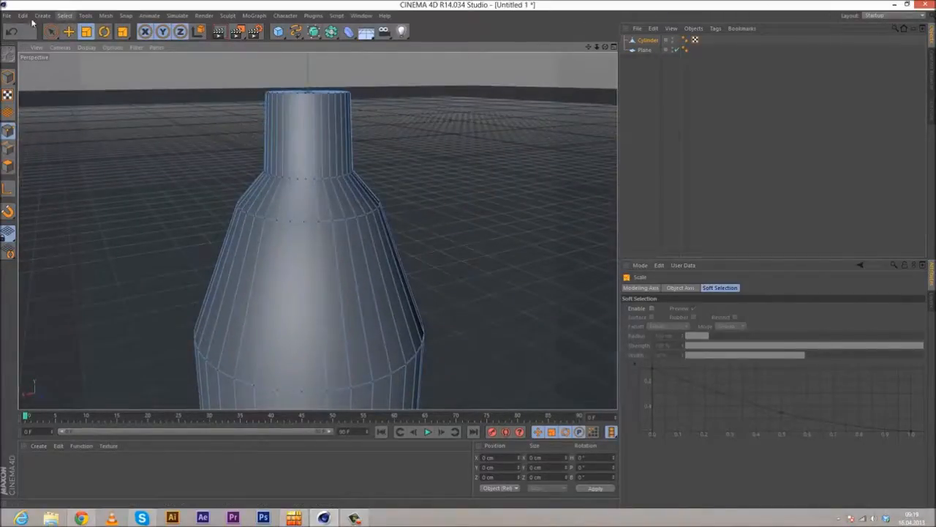
{"action": "left_click", "coordinate": [10, 32]}
{"action": "left_click_drag", "start_coordinate": [198, 95], "coordinate": [225, 215]}
{"action": "left_click", "coordinate": [202, 106]}
{"action": "middle_click_drag", "start_coordinate": [226, 218], "coordinate": [209, 313], "text": "alt"}
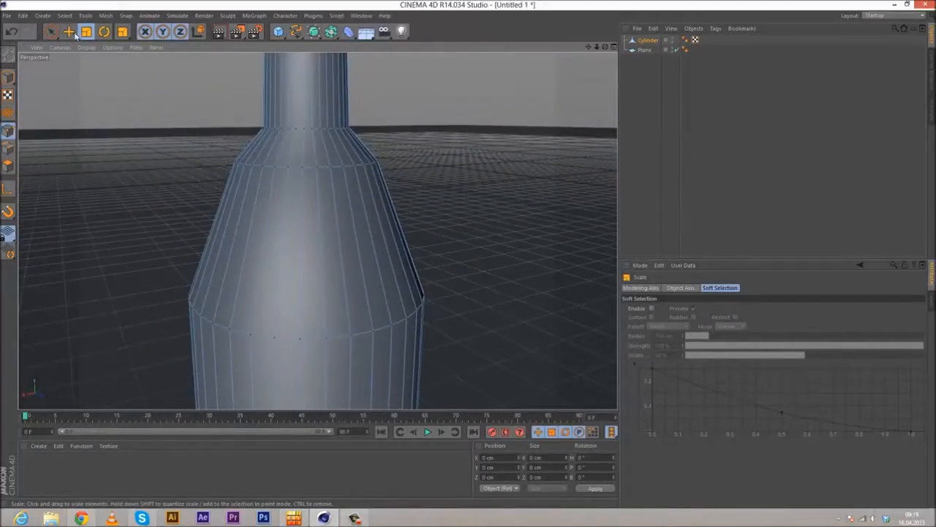
- Select the shoulder loop below the neck, lower it to about Y 1.34 cm and scale it wider
{"action": "left_click", "coordinate": [64, 16]}
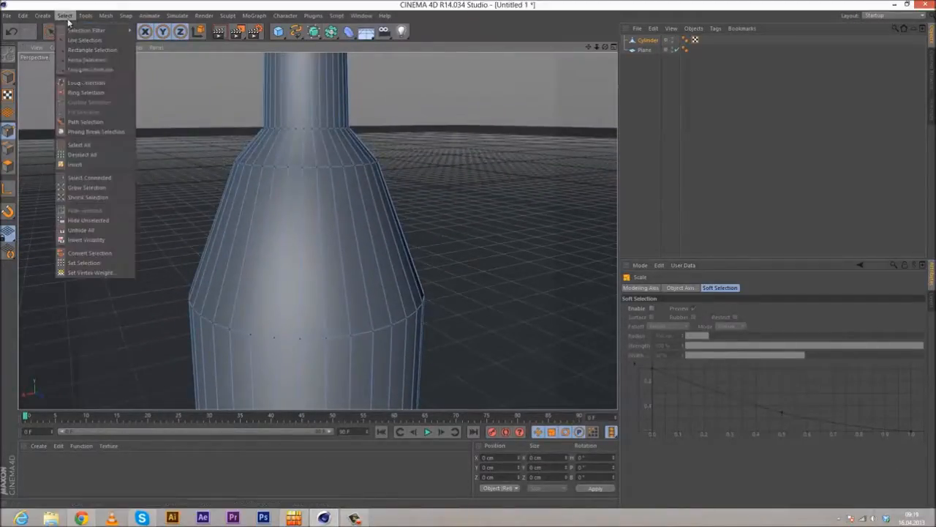
{"action": "left_click", "coordinate": [81, 69]}
{"action": "left_click_drag", "start_coordinate": [178, 152], "coordinate": [169, 131], "text": "alt"}
{"action": "right_click_drag", "start_coordinate": [168, 131], "coordinate": [188, 146], "text": "alt"}
{"action": "middle_click_drag", "start_coordinate": [259, 208], "coordinate": [241, 183], "text": "alt"}
{"action": "middle_click_drag", "start_coordinate": [262, 229], "coordinate": [251, 183], "text": "alt"}
{"action": "scroll", "coordinate": [339, 229], "scroll_direction": "up", "scroll_amount": 5}
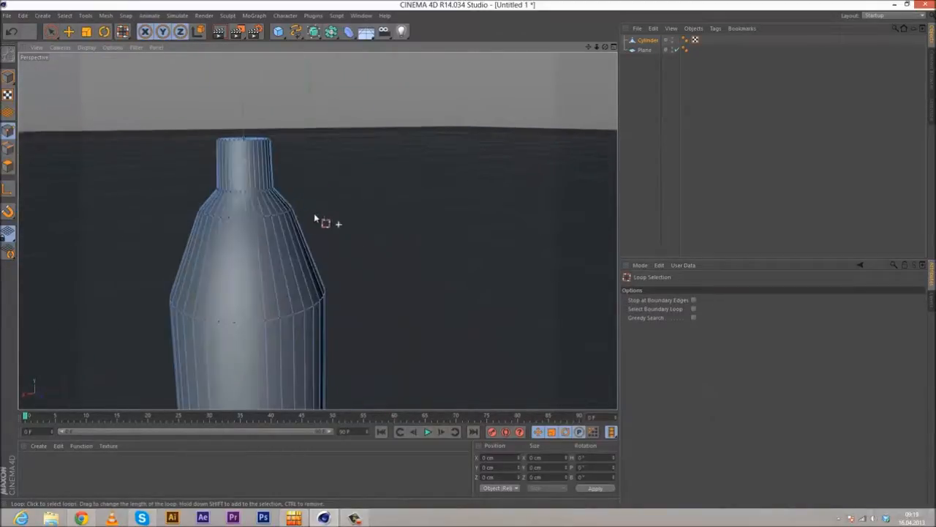
{"action": "left_click", "coordinate": [256, 216]}
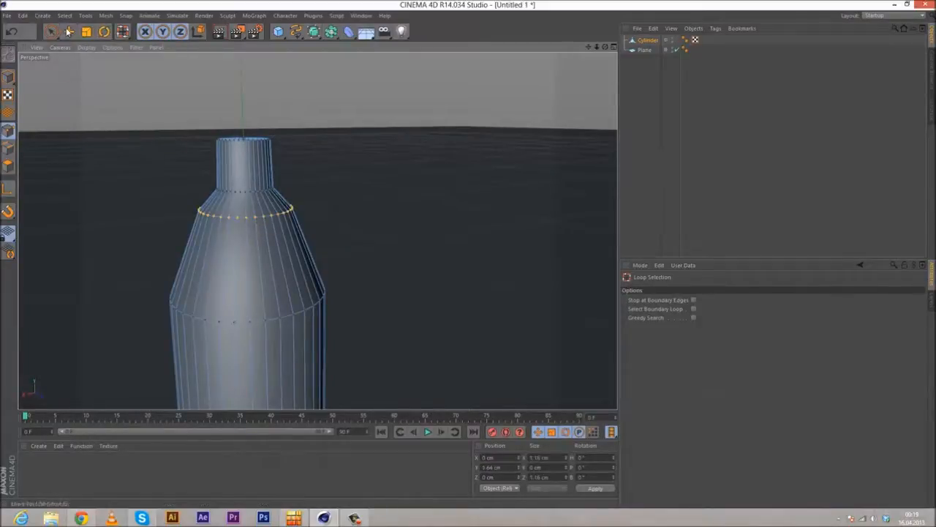
{"action": "key", "text": "e"}
{"action": "left_click_drag", "start_coordinate": [239, 126], "coordinate": [244, 142]}
{"action": "key", "text": "t"}
{"action": "left_click_drag", "start_coordinate": [168, 109], "coordinate": [280, 123]}
- Add a HyperNURBS object and make the cylinder its child to smooth the bottle
{"action": "scroll", "coordinate": [291, 119], "scroll_direction": "down", "scroll_amount": 3}
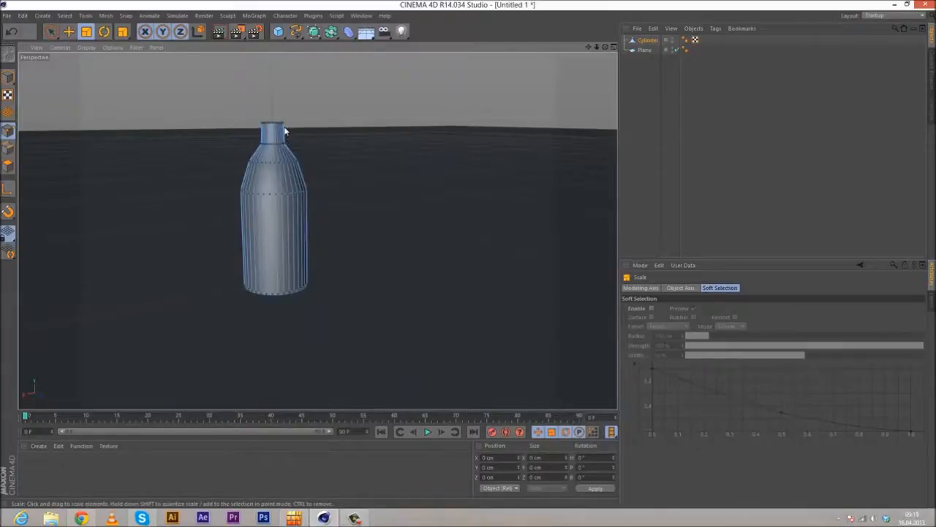
{"action": "left_click", "coordinate": [331, 31]}
{"action": "left_click", "coordinate": [338, 43], "text": "alt"}
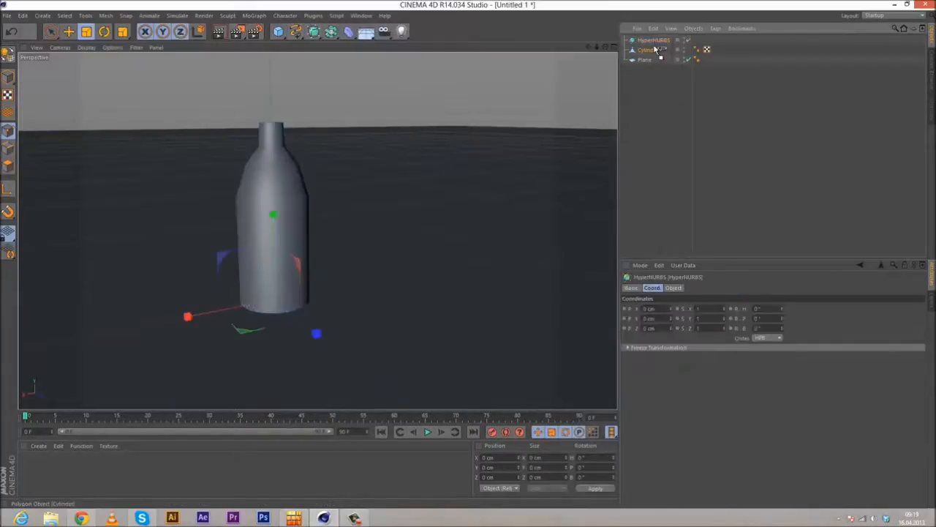
{"action": "left_click", "coordinate": [653, 41]}
- Select the cap polygons at the top of the bottle and delete them to open its mouth
{"action": "scroll", "coordinate": [295, 142], "scroll_direction": "up", "scroll_amount": 5}
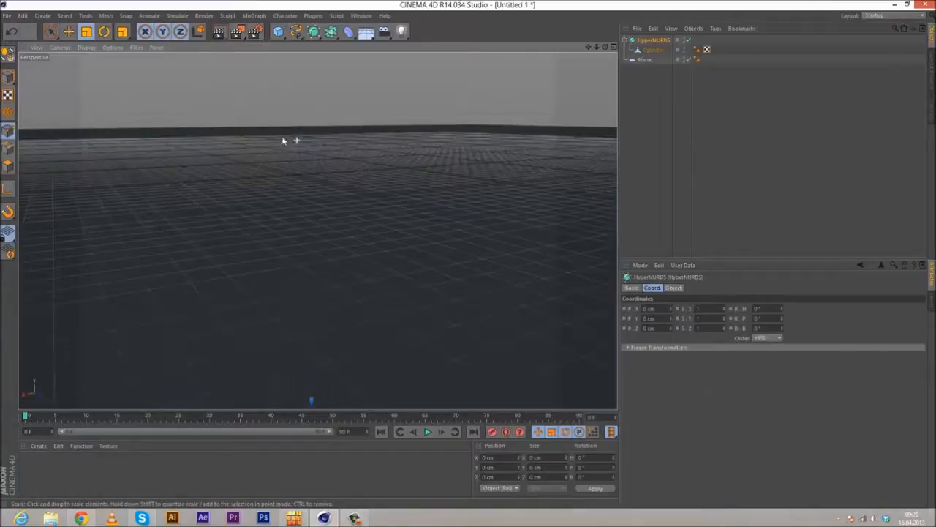
{"action": "left_click", "coordinate": [125, 181]}
{"action": "left_click_drag", "start_coordinate": [125, 182], "coordinate": [185, 172], "text": "alt"}
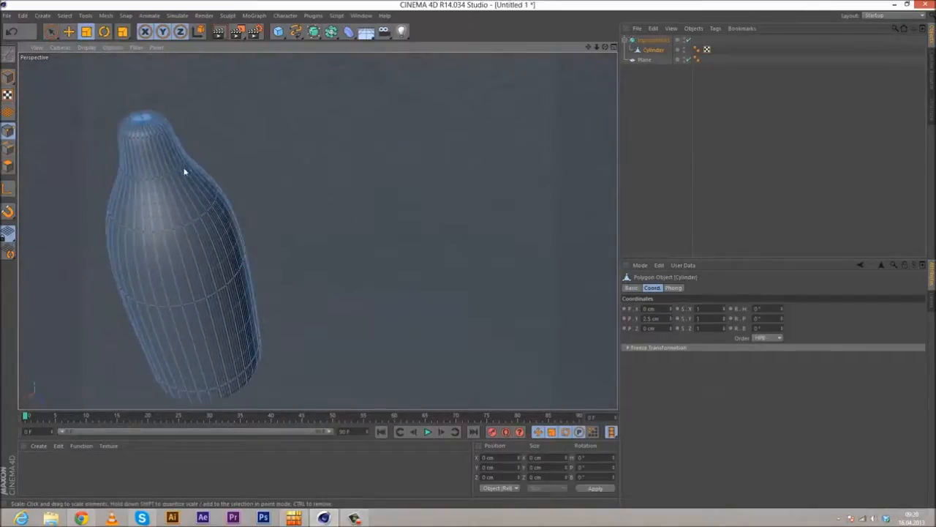
{"action": "left_click", "coordinate": [64, 15]}
{"action": "left_click", "coordinate": [84, 83]}
{"action": "left_click", "coordinate": [7, 166]}
{"action": "left_click", "coordinate": [139, 119]}
{"action": "key", "text": "Delete"}
- Examine the smoothed bottle's open mouth and overall profile, including the neck and shoulder area
{"action": "scroll", "coordinate": [179, 132], "scroll_direction": "down", "scroll_amount": 3}
{"action": "left_click_drag", "start_coordinate": [197, 185], "coordinate": [174, 133], "text": "alt"}
{"action": "middle_click_drag", "start_coordinate": [198, 200], "coordinate": [228, 182], "text": "alt"}
{"action": "mouse_move", "coordinate": [189, 219]}
{"action": "left_mouse_down", "text": "alt"}
{"action": "mouse_move", "coordinate": [176, 231]}
{"action": "mouse_move", "coordinate": [192, 237]}
{"action": "left_mouse_up", "text": "alt"}
{"action": "middle_click_drag", "start_coordinate": [192, 237], "coordinate": [224, 246], "text": "alt"}
{"action": "scroll", "coordinate": [243, 198], "scroll_direction": "up", "scroll_amount": 3}
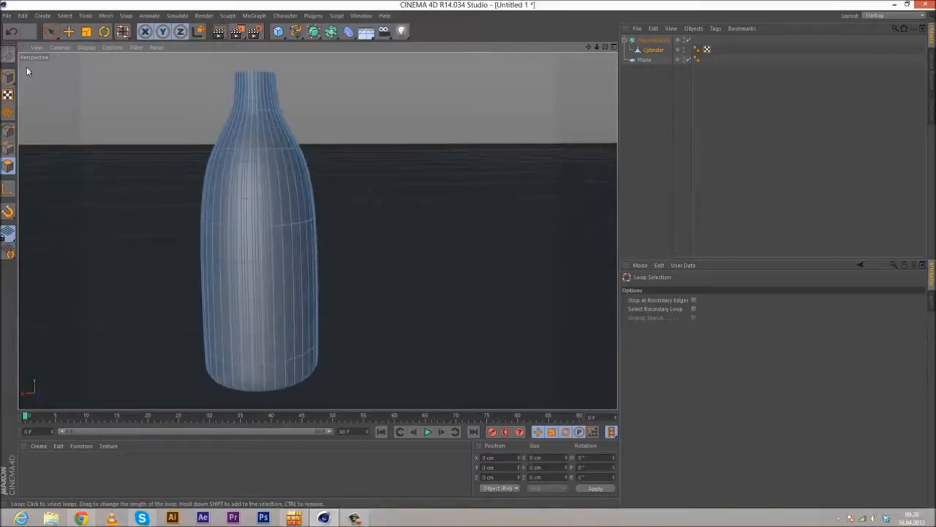
{"action": "left_click", "coordinate": [64, 15]}
{"action": "left_click", "coordinate": [84, 83]}
{"action": "scroll", "coordinate": [241, 117], "scroll_direction": "up", "scroll_amount": 2}
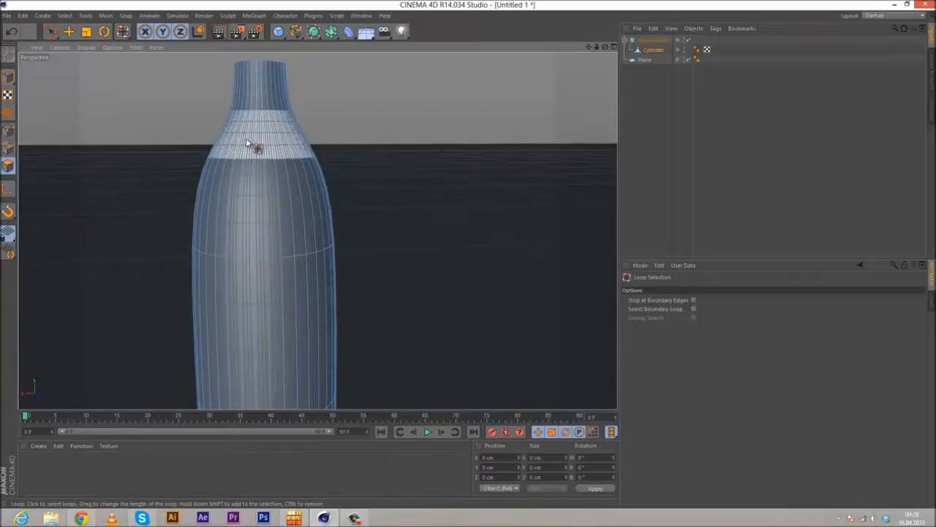
{"action": "middle_click_drag", "start_coordinate": [250, 139], "coordinate": [252, 169], "text": "alt"}
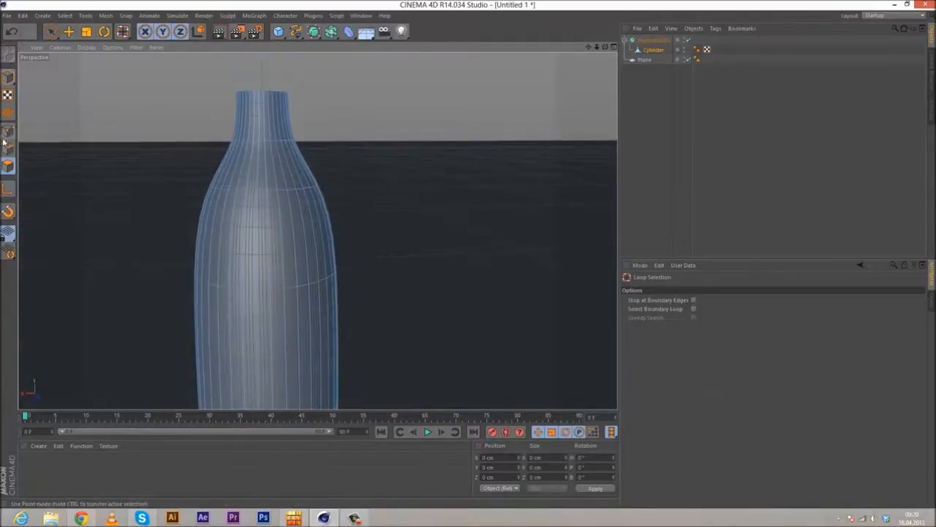
- Select the edge loop at the base of the neck and scale it down to about 0.65 cm across
{"action": "left_click", "coordinate": [64, 15]}
{"action": "left_click", "coordinate": [88, 90]}
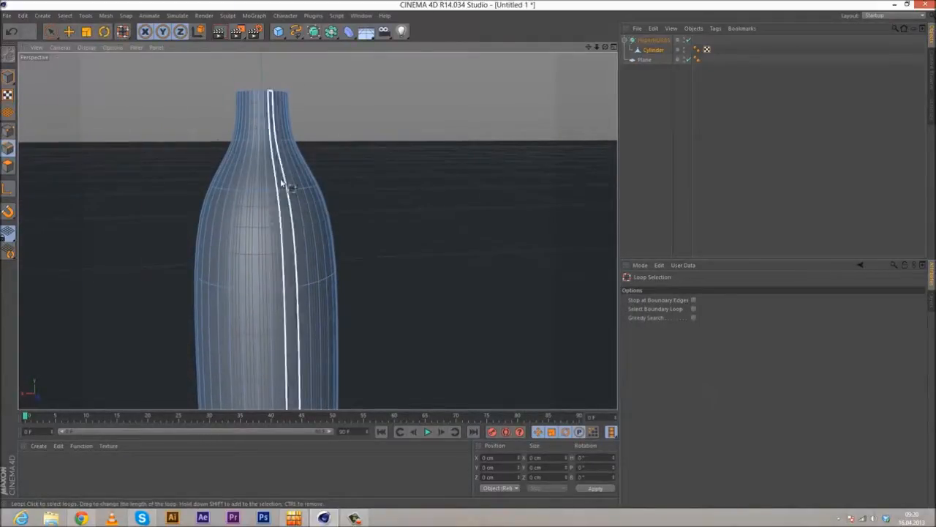
{"action": "left_click", "coordinate": [270, 142]}
{"action": "key", "text": "t"}
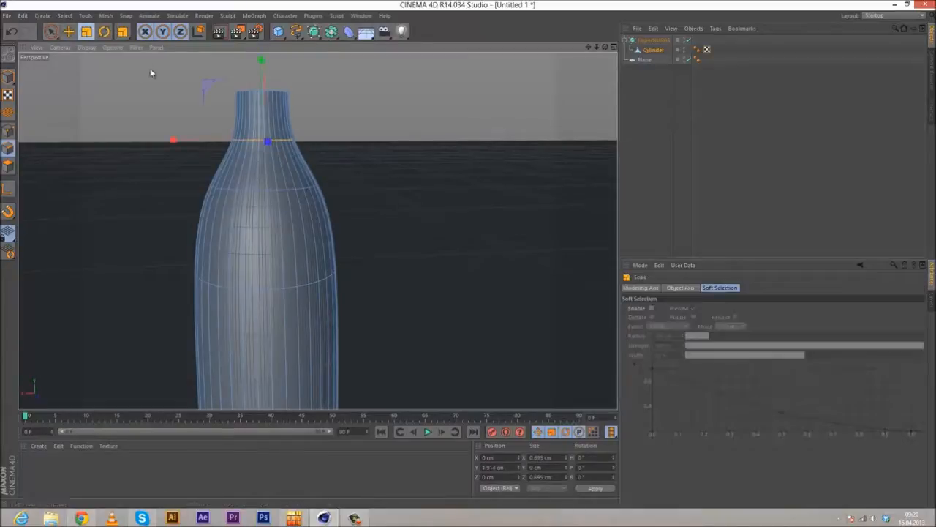
{"action": "left_click_drag", "start_coordinate": [174, 78], "coordinate": [96, 108]}
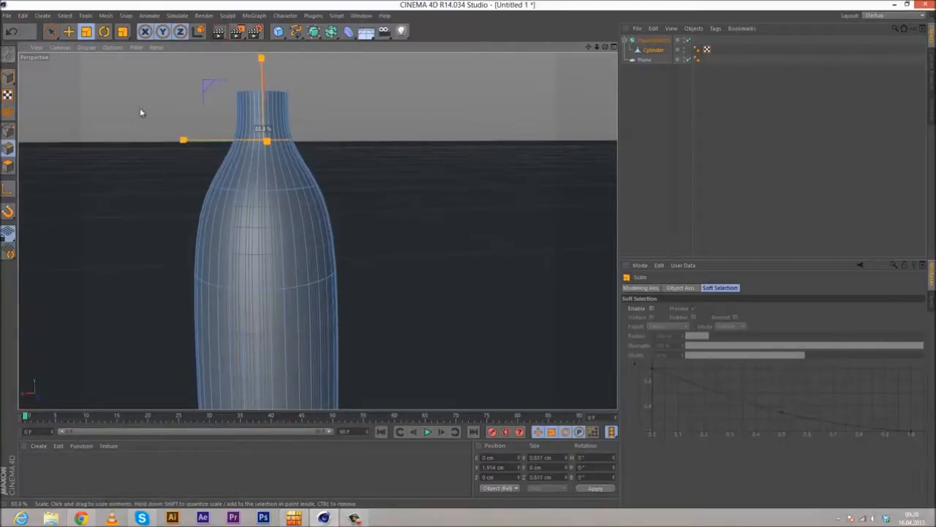
{"action": "mouse_move", "coordinate": [141, 112]}
{"action": "left_mouse_down"}
{"action": "mouse_move", "coordinate": [134, 109]}
{"action": "mouse_move", "coordinate": [155, 112]}
{"action": "left_mouse_up"}
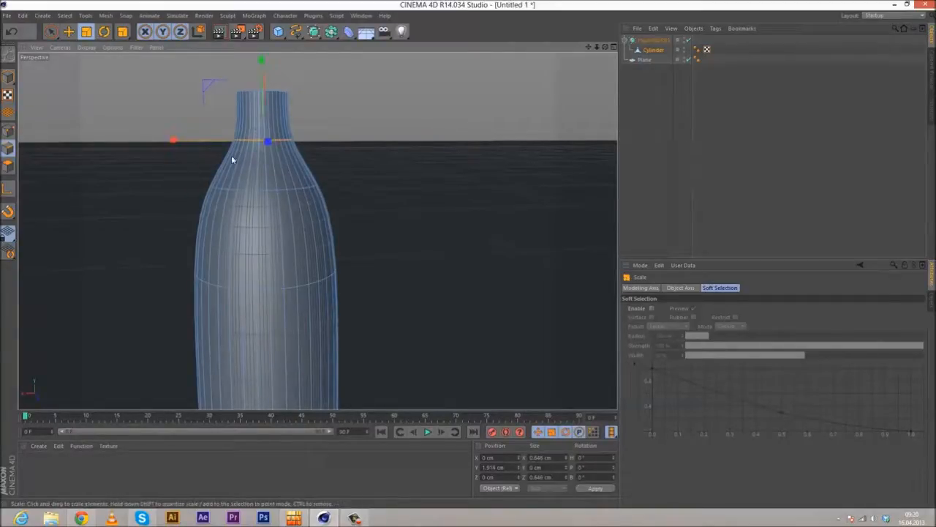
{"action": "left_click", "coordinate": [110, 102]}
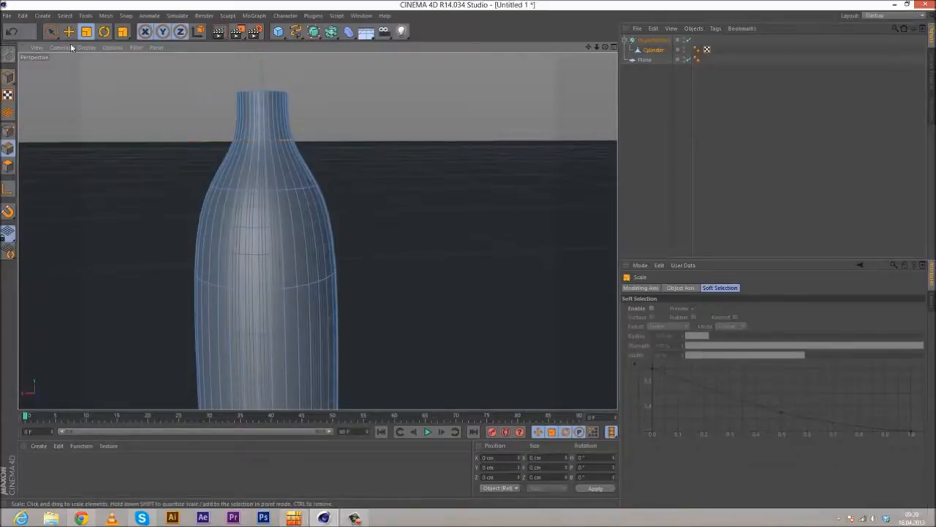
- Select the shoulder edge loop, move it slightly down and scale it out to nearly the body's width
{"action": "left_click", "coordinate": [65, 15]}
{"action": "left_click", "coordinate": [113, 84]}
{"action": "left_click", "coordinate": [273, 190]}
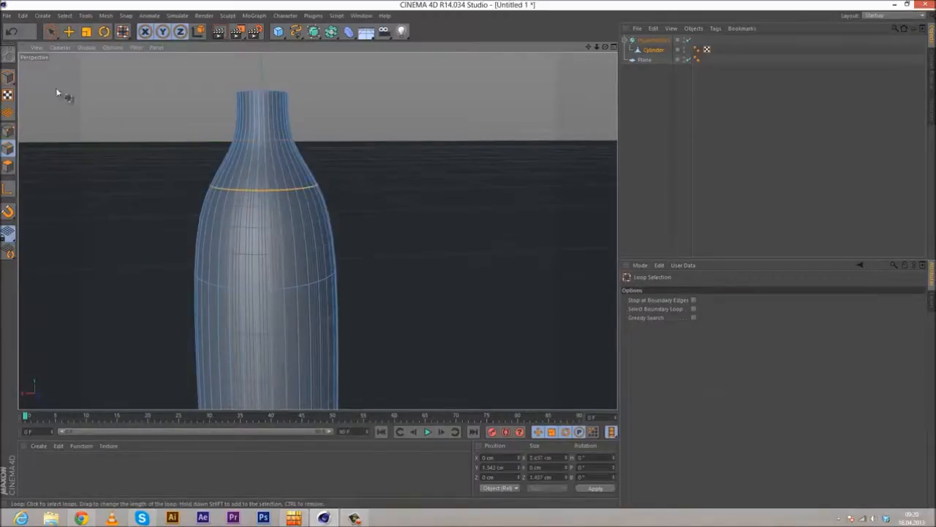
{"action": "left_click", "coordinate": [70, 35]}
{"action": "left_click_drag", "start_coordinate": [260, 93], "coordinate": [376, 142]}
{"action": "left_click", "coordinate": [86, 31]}
{"action": "middle_click_drag", "start_coordinate": [318, 250], "coordinate": [327, 177], "text": "alt"}
{"action": "left_click_drag", "start_coordinate": [292, 215], "coordinate": [295, 197], "text": "alt"}
{"action": "right_click_drag", "start_coordinate": [299, 190], "coordinate": [291, 195], "text": "alt"}
{"action": "middle_click_drag", "start_coordinate": [291, 196], "coordinate": [293, 261], "text": "alt"}
{"action": "left_click", "coordinate": [206, 111]}
{"action": "scroll", "coordinate": [238, 118], "scroll_direction": "up", "scroll_amount": 3}
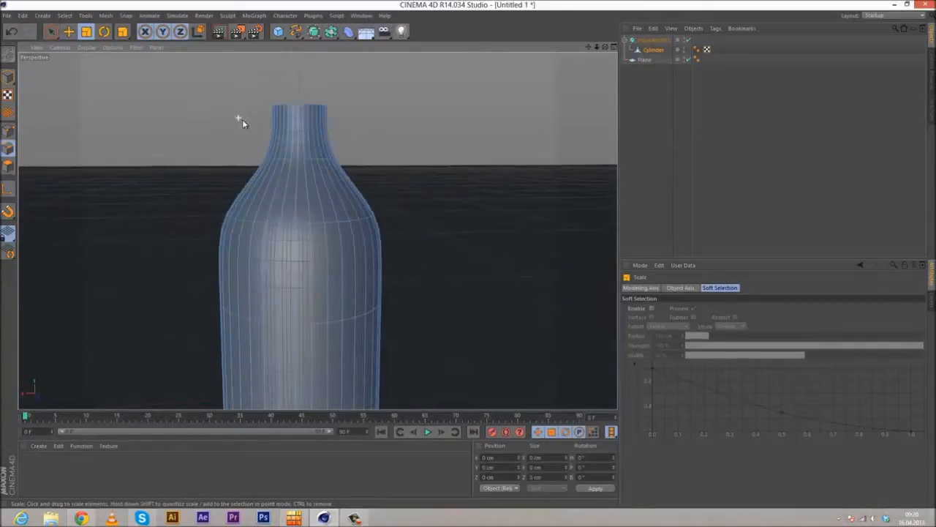
- Select the edge loop at the bottle's mouth and scale it slightly inward
{"action": "scroll", "coordinate": [279, 137], "scroll_direction": "up", "scroll_amount": 3}
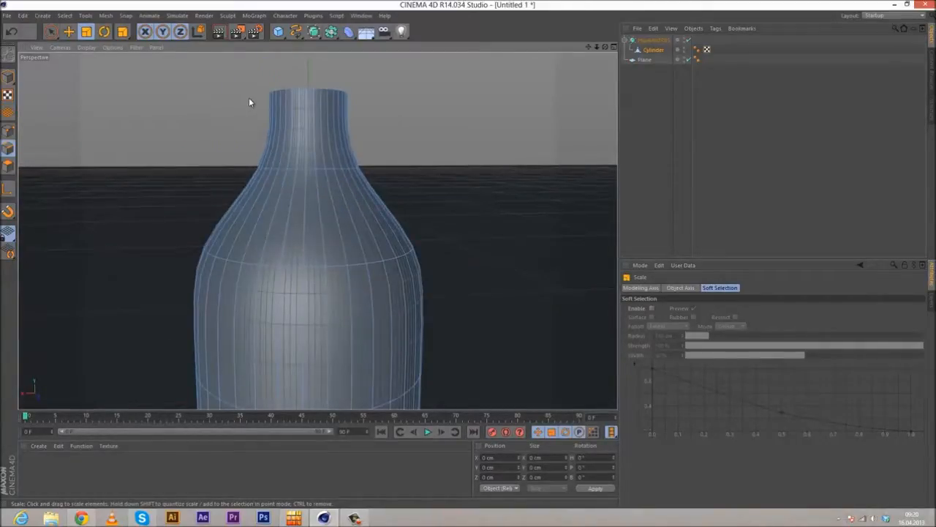
{"action": "left_click", "coordinate": [65, 15]}
{"action": "left_click", "coordinate": [79, 82]}
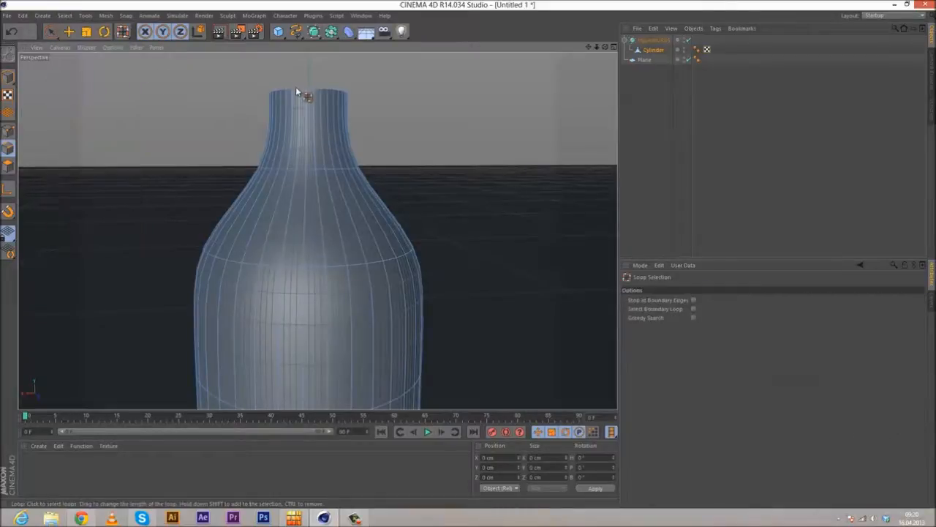
{"action": "left_click", "coordinate": [297, 91]}
{"action": "left_click", "coordinate": [87, 32]}
{"action": "left_click_drag", "start_coordinate": [167, 88], "coordinate": [114, 80]}
{"action": "left_click", "coordinate": [222, 146]}
{"action": "middle_click_drag", "start_coordinate": [222, 146], "coordinate": [216, 168], "text": "alt"}
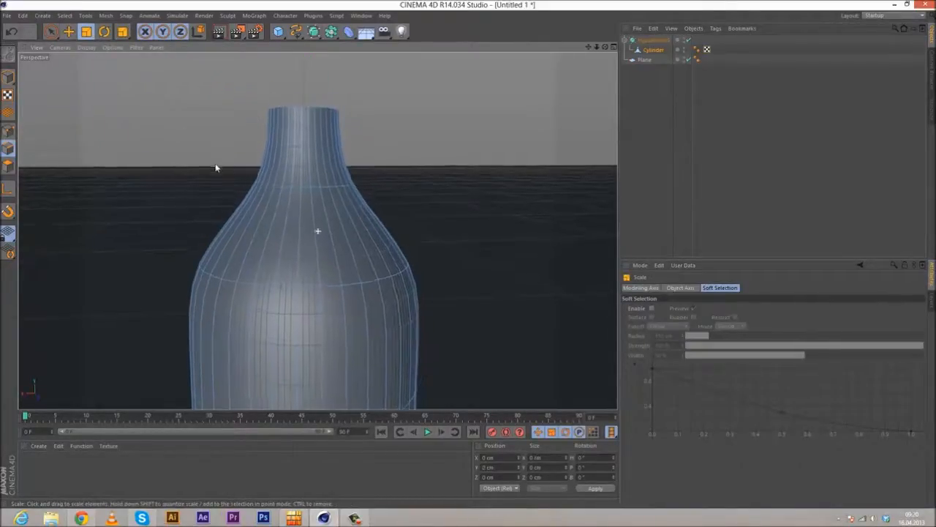
- Cut a new edge loop around the upper part of the Cylinder's neck using the Knife in Loop mode
{"action": "right_click", "coordinate": [206, 124]}
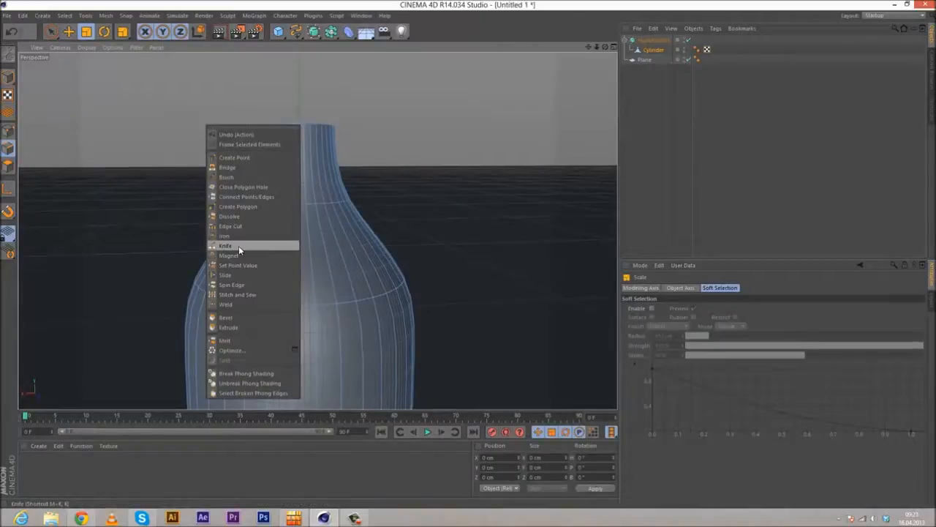
{"action": "left_click", "coordinate": [239, 246]}
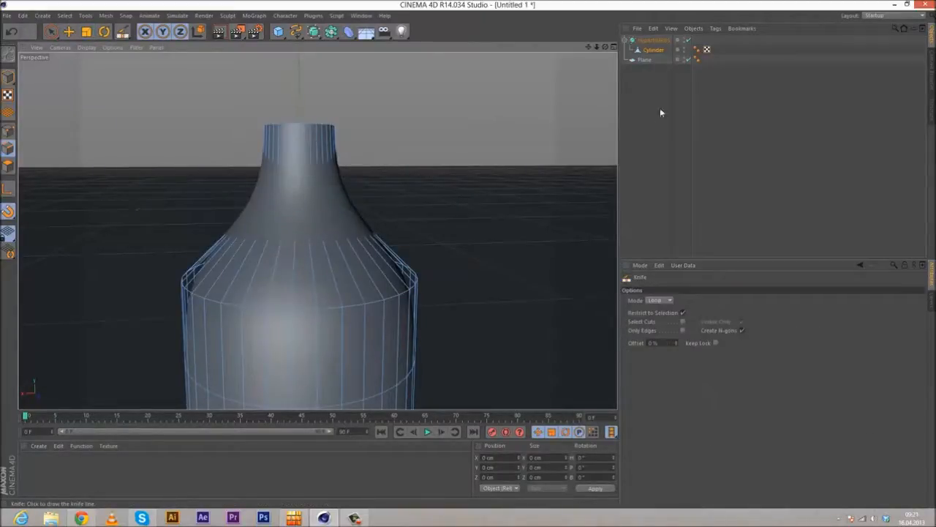
{"action": "left_click", "coordinate": [651, 40]}
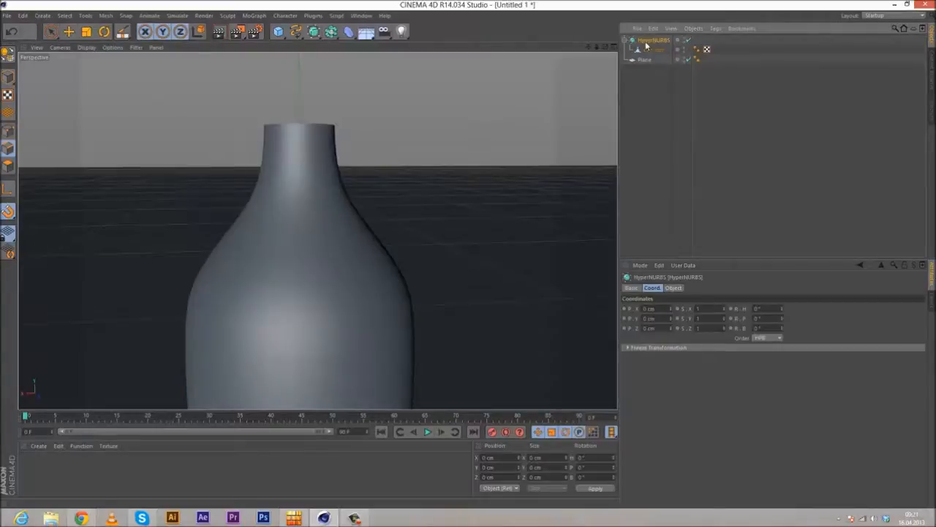
{"action": "left_click", "coordinate": [652, 49]}
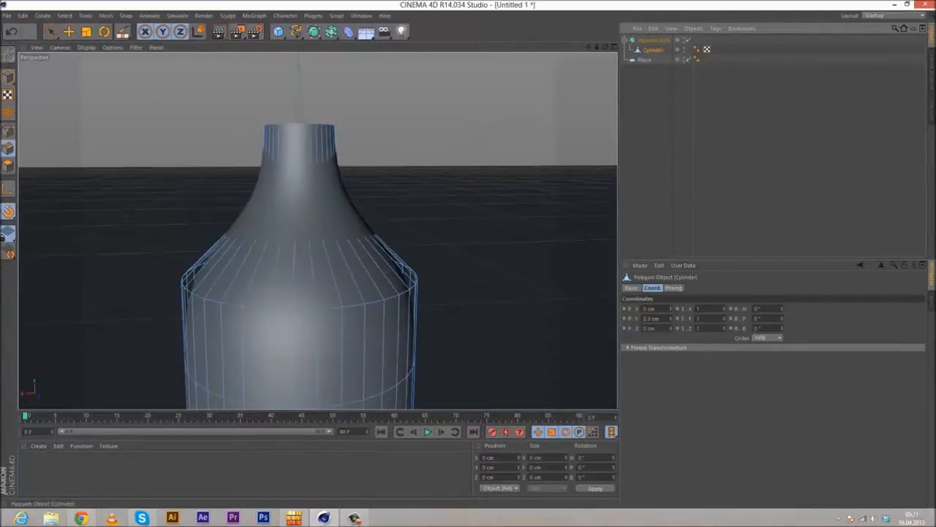
{"action": "left_click", "coordinate": [305, 153]}
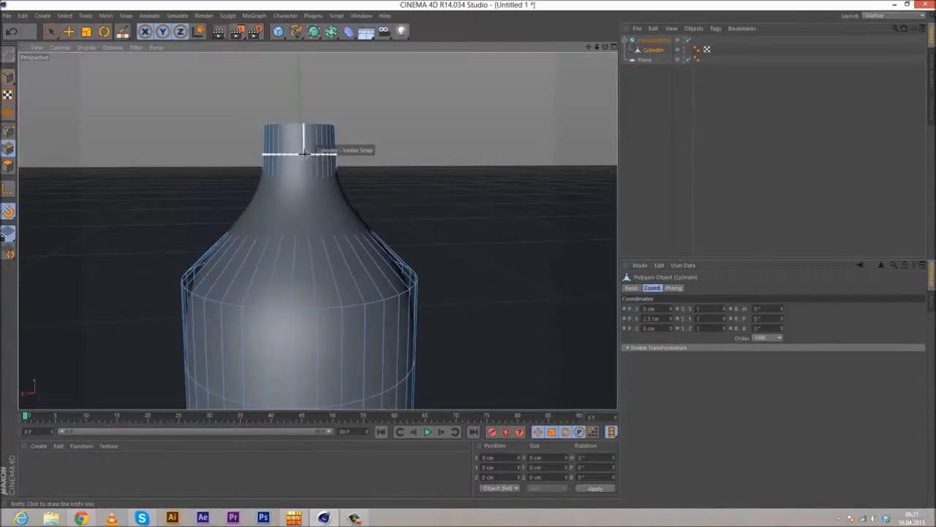
- Display the shading with wireframe lines and cut a second edge loop lower down, just above where the neck widens
{"action": "left_click", "coordinate": [86, 46]}
{"action": "left_click", "coordinate": [106, 66]}
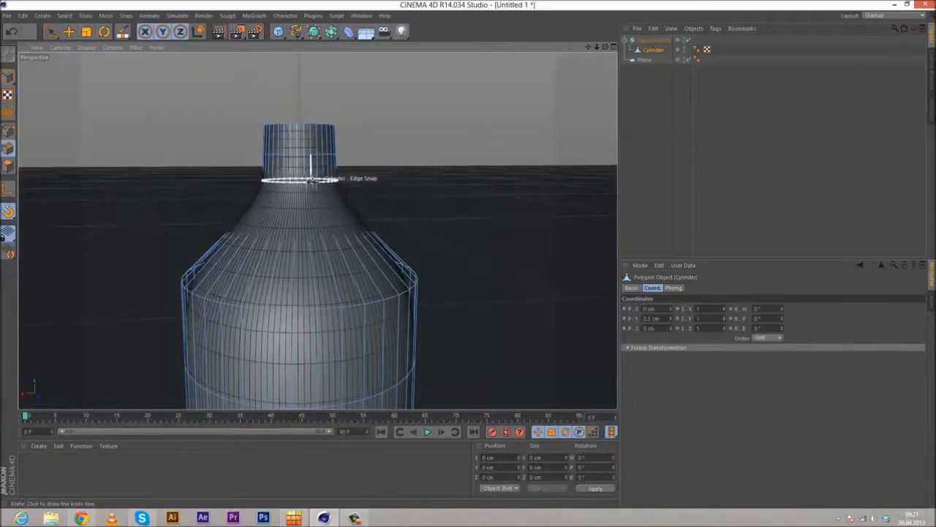
{"action": "left_click", "coordinate": [68, 32]}
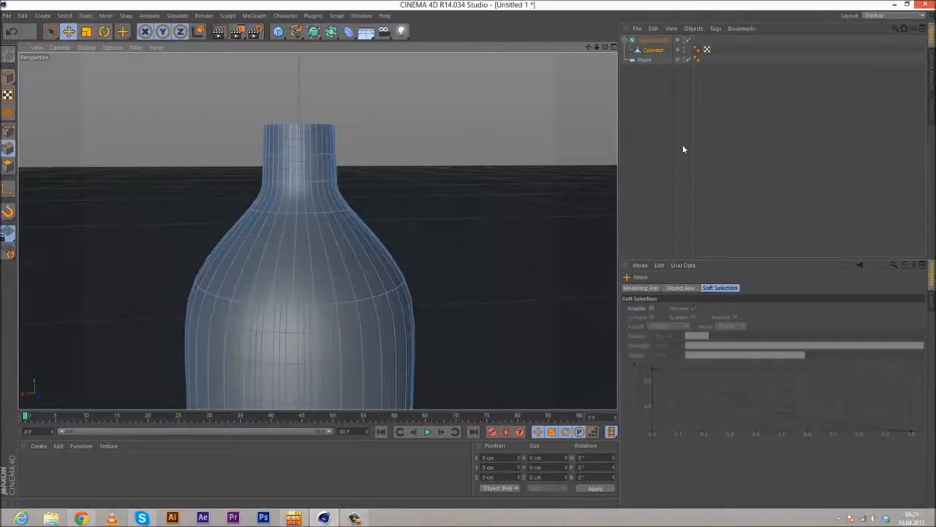
- Select the edge loop at the mouth, scale it slightly outward and deselect the bottle
{"action": "mouse_move", "coordinate": [358, 188]}
{"action": "middle_mouse_down", "text": "alt"}
{"action": "mouse_move", "coordinate": [366, 160]}
{"action": "mouse_move", "coordinate": [360, 191]}
{"action": "middle_mouse_up", "text": "alt"}
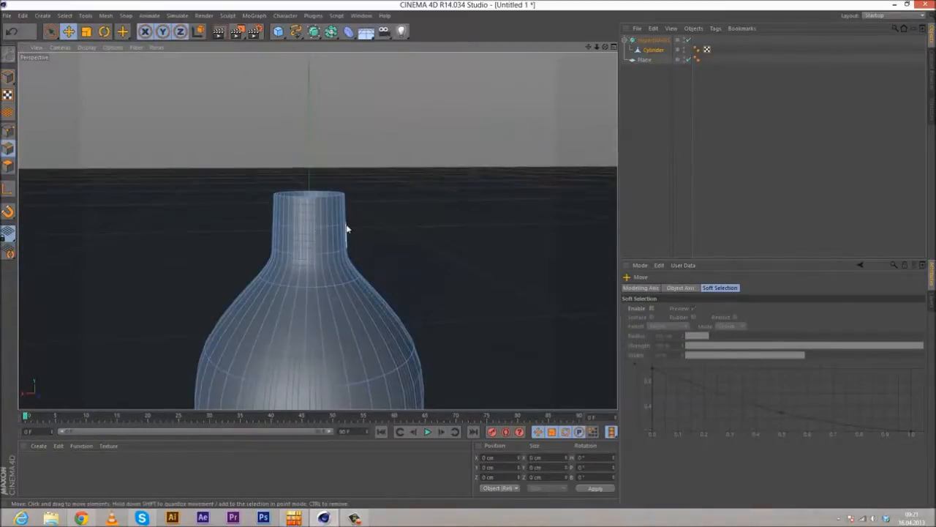
{"action": "left_click_drag", "start_coordinate": [355, 238], "coordinate": [353, 236], "text": "alt"}
{"action": "middle_click_drag", "start_coordinate": [318, 229], "coordinate": [341, 207], "text": "alt"}
{"action": "scroll", "coordinate": [335, 180], "scroll_direction": "down", "scroll_amount": 3}
{"action": "scroll", "coordinate": [314, 225], "scroll_direction": "down", "scroll_amount": 3}
{"action": "scroll", "coordinate": [322, 232], "scroll_direction": "down", "scroll_amount": 2}
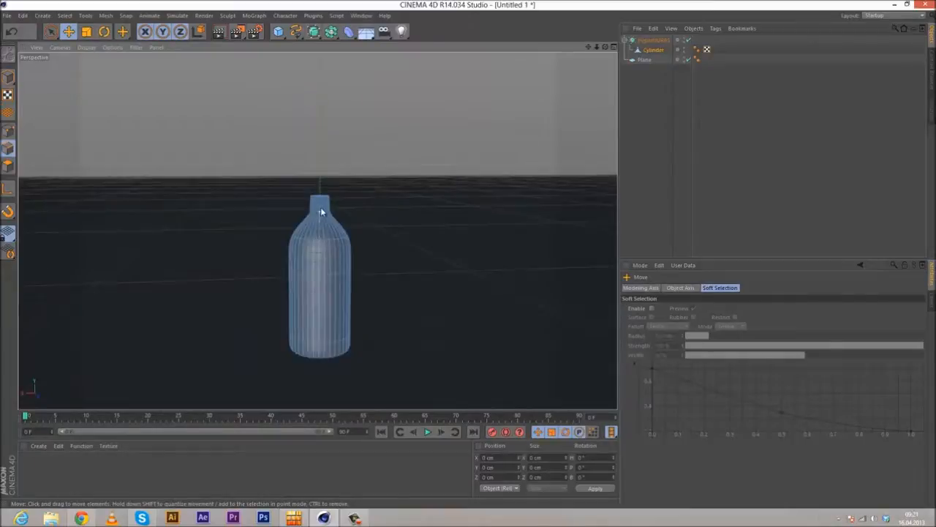
{"action": "scroll", "coordinate": [325, 209], "scroll_direction": "up", "scroll_amount": 6}
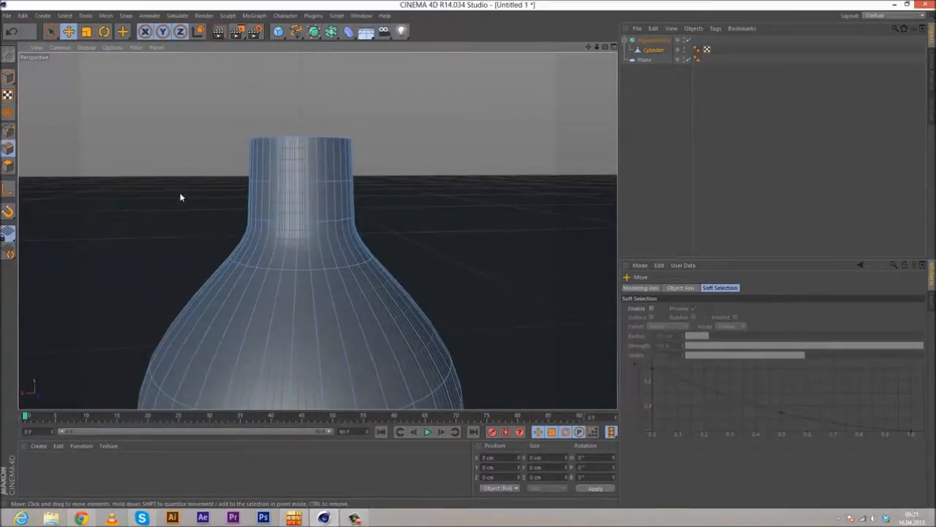
{"action": "left_click", "coordinate": [65, 16]}
{"action": "left_click", "coordinate": [88, 81]}
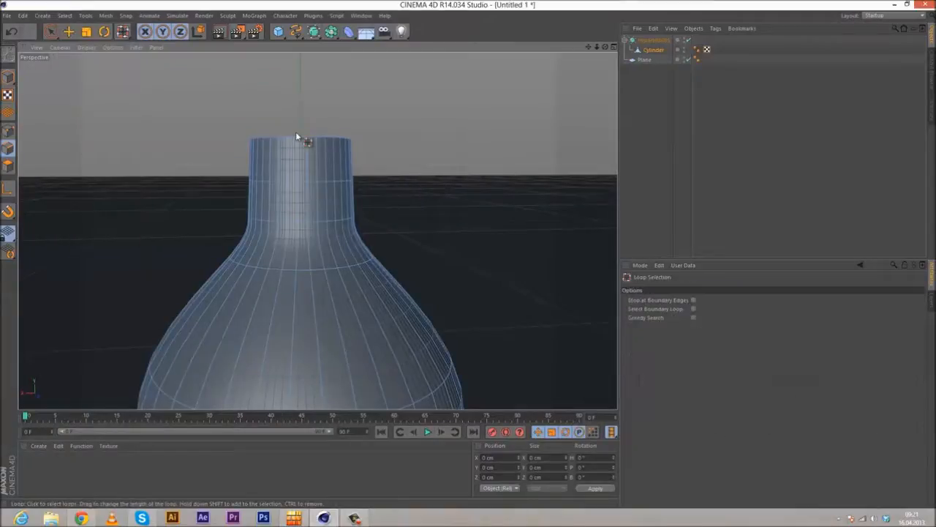
{"action": "left_click", "coordinate": [295, 136]}
{"action": "left_click", "coordinate": [86, 32]}
{"action": "left_click_drag", "start_coordinate": [176, 83], "coordinate": [195, 85]}
{"action": "left_click", "coordinate": [632, 134]}
- Examine the bottle's overall profile and the shape of its lower body and base
{"action": "middle_click_drag", "start_coordinate": [317, 229], "coordinate": [308, 156], "text": "alt"}
{"action": "scroll", "coordinate": [311, 180], "scroll_direction": "down", "scroll_amount": 3}
{"action": "scroll", "coordinate": [310, 225], "scroll_direction": "up", "scroll_amount": 1}
{"action": "scroll", "coordinate": [297, 183], "scroll_direction": "up", "scroll_amount": 3}
{"action": "scroll", "coordinate": [308, 242], "scroll_direction": "down", "scroll_amount": 5}
{"action": "mouse_move", "coordinate": [310, 187]}
{"action": "left_mouse_down", "text": "alt"}
{"action": "mouse_move", "coordinate": [321, 200]}
{"action": "mouse_move", "coordinate": [314, 184]}
{"action": "mouse_move", "coordinate": [325, 178]}
{"action": "left_mouse_up", "text": "alt"}
{"action": "scroll", "coordinate": [324, 177], "scroll_direction": "up", "scroll_amount": 3}
{"action": "left_click_drag", "start_coordinate": [303, 279], "coordinate": [320, 390], "text": "alt"}
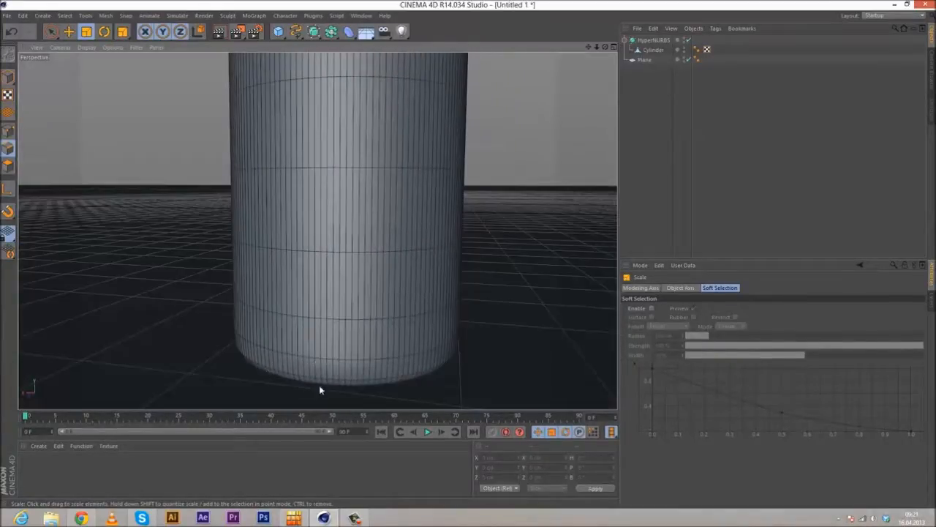
- Disable the Plane object so it no longer hides the underside of the bottle
{"action": "left_click", "coordinate": [686, 58]}
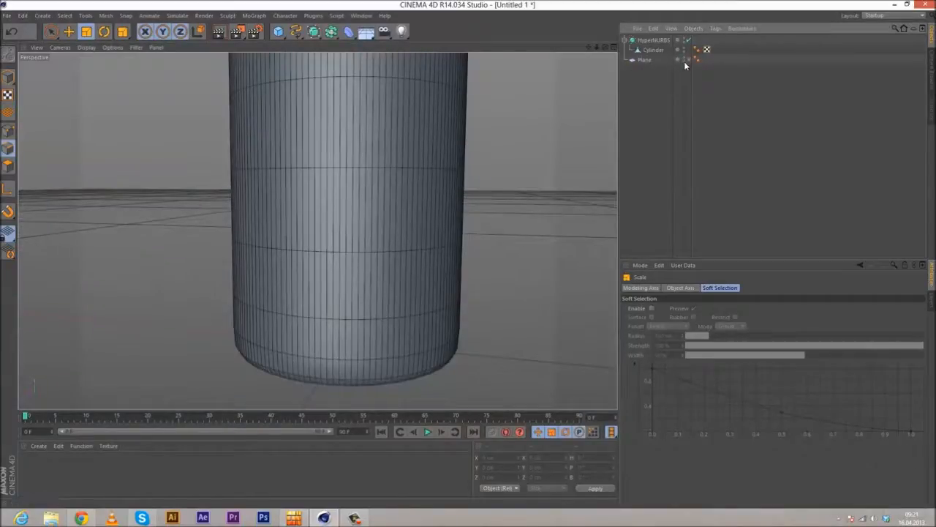
{"action": "left_click", "coordinate": [685, 60]}
{"action": "left_click", "coordinate": [685, 61]}
{"action": "left_click", "coordinate": [696, 59]}
{"action": "left_click", "coordinate": [688, 60]}
{"action": "left_click", "coordinate": [688, 60]}
- Move the centre point of the Cylinder's base up to about Y -2.345 cm to make the underside concave
{"action": "left_click_drag", "start_coordinate": [368, 176], "coordinate": [314, 351], "text": "alt"}
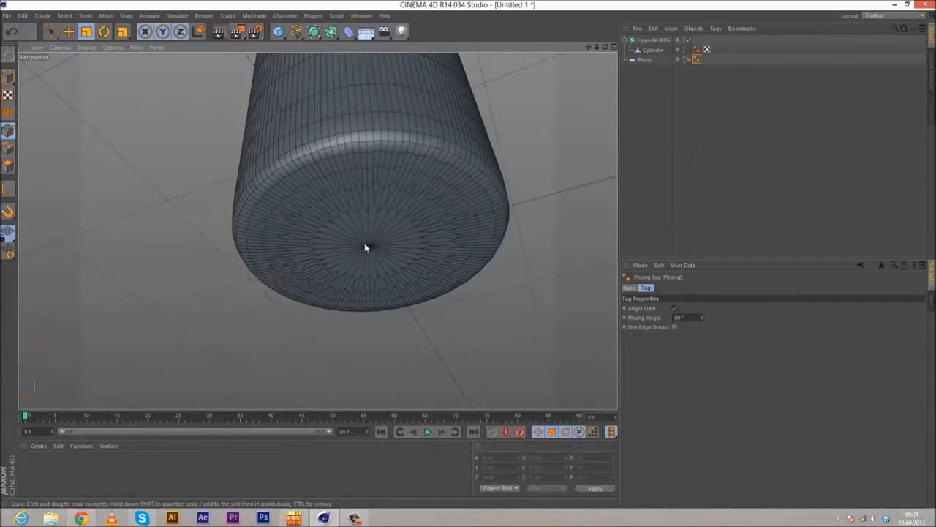
{"action": "left_click", "coordinate": [656, 51]}
{"action": "left_click_drag", "start_coordinate": [373, 249], "coordinate": [368, 320], "text": "alt"}
{"action": "key", "text": "e"}
{"action": "left_click_drag", "start_coordinate": [365, 181], "coordinate": [366, 159]}
{"action": "left_click_drag", "start_coordinate": [395, 202], "coordinate": [345, 168], "text": "alt"}
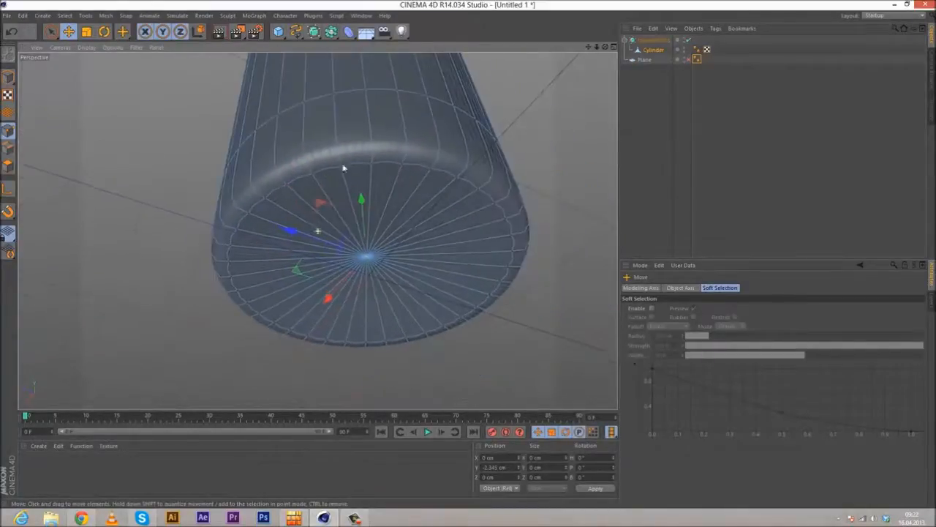
- Render the view from several low angles to check the smoothed, concave underside of the bottle
{"action": "left_click", "coordinate": [222, 31]}
{"action": "left_click_drag", "start_coordinate": [363, 206], "coordinate": [414, 319], "text": "alt"}
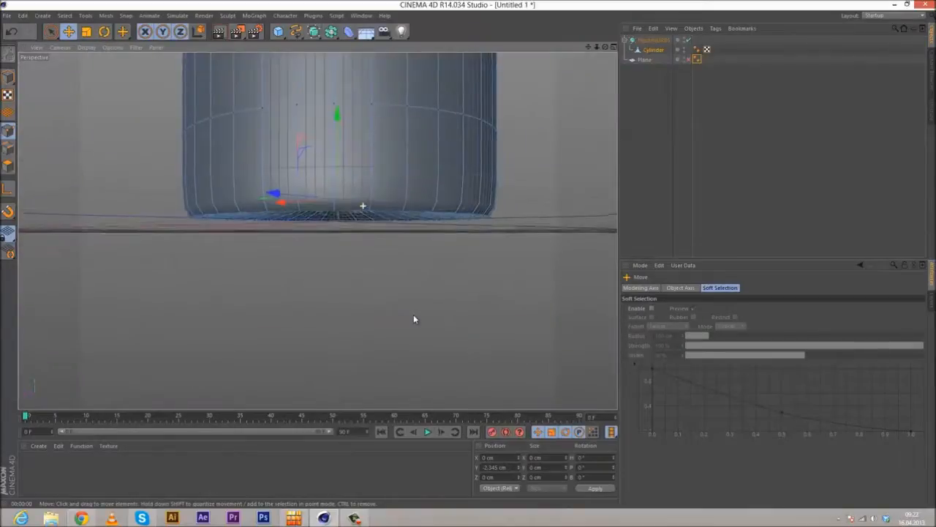
{"action": "left_click", "coordinate": [219, 32]}
{"action": "left_click_drag", "start_coordinate": [358, 224], "coordinate": [346, 192], "text": "alt"}
{"action": "left_click", "coordinate": [648, 41]}
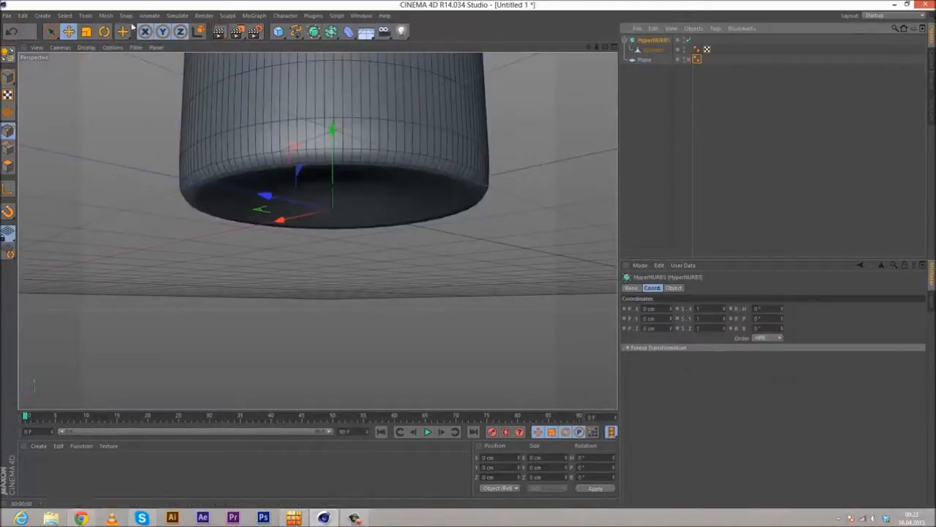
{"action": "left_click", "coordinate": [217, 34]}
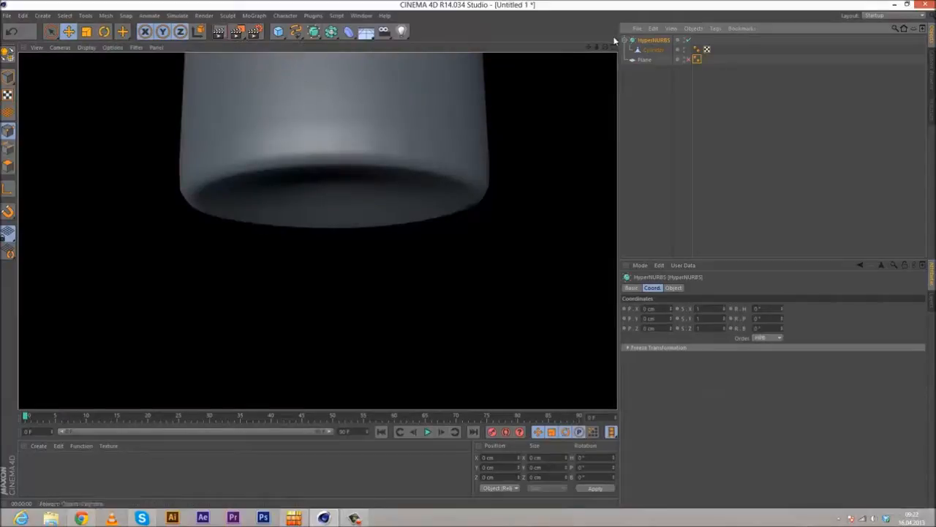
- Set the HyperNURBS editor subdivision to 3 and test-render the bottle's underside
{"action": "left_click", "coordinate": [643, 41]}
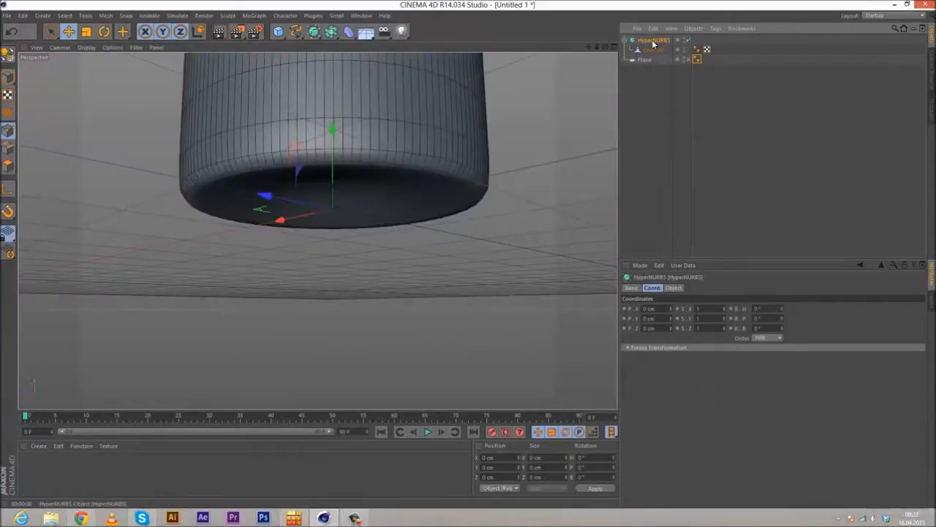
{"action": "left_click", "coordinate": [673, 288]}
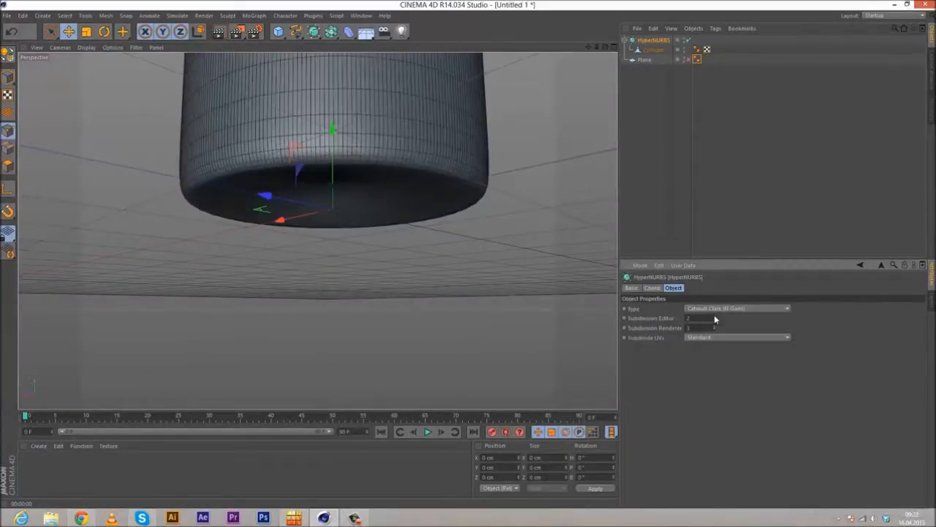
{"action": "left_click", "coordinate": [218, 32]}
{"action": "left_click_drag", "start_coordinate": [378, 183], "coordinate": [343, 129], "text": "alt"}
{"action": "mouse_move", "coordinate": [374, 162]}
{"action": "right_mouse_down", "text": "alt"}
{"action": "mouse_move", "coordinate": [378, 180]}
{"action": "mouse_move", "coordinate": [376, 167]}
{"action": "right_mouse_up", "text": "alt"}
{"action": "left_click_drag", "start_coordinate": [372, 171], "coordinate": [372, 293], "text": "alt"}
- Set both the editor and renderer subdivision of the HyperNURBS to 4 and test-render the base
{"action": "left_click", "coordinate": [662, 42]}
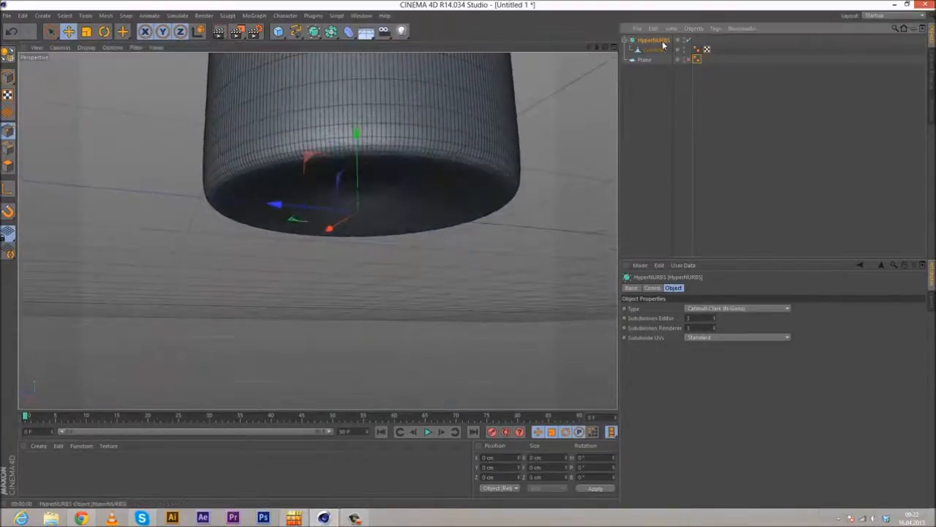
{"action": "left_click", "coordinate": [717, 309]}
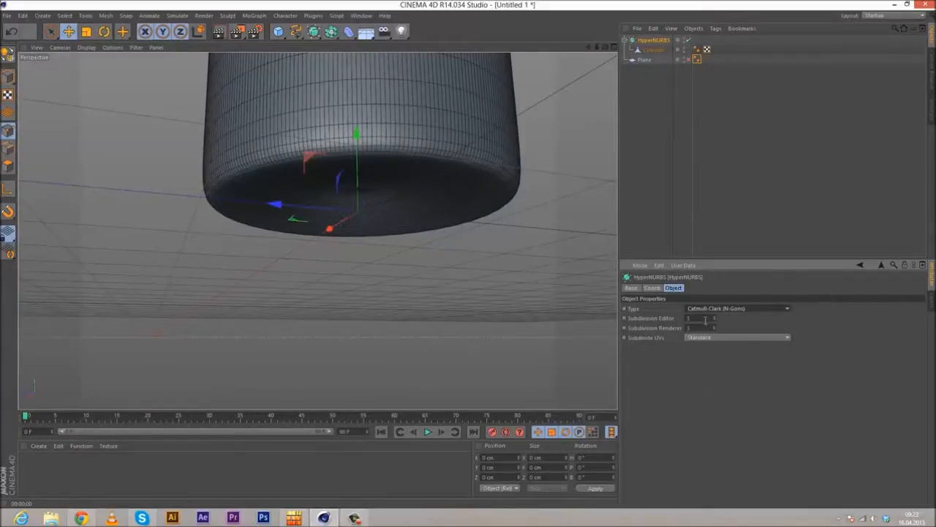
{"action": "left_click", "coordinate": [714, 316]}
{"action": "left_click", "coordinate": [714, 326]}
{"action": "left_click_drag", "start_coordinate": [373, 189], "coordinate": [359, 118], "text": "alt"}
{"action": "left_click", "coordinate": [217, 32]}
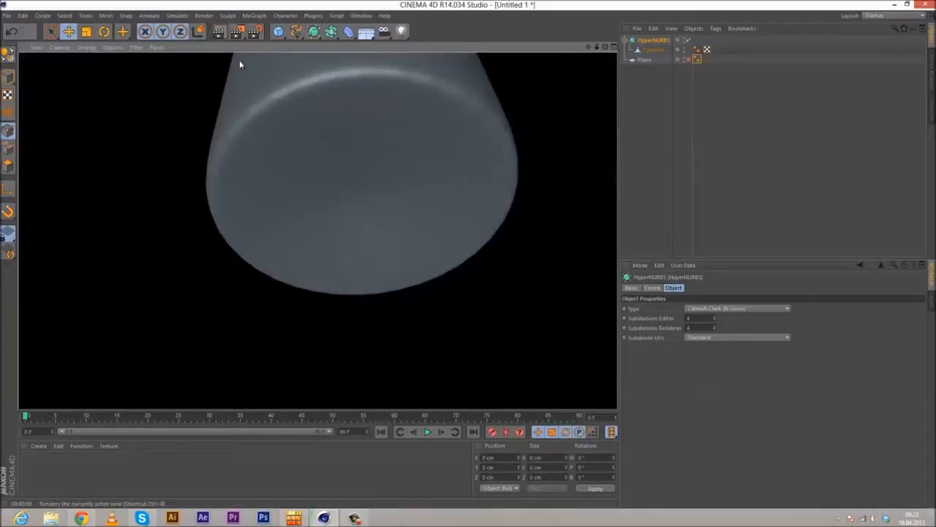
{"action": "left_click", "coordinate": [364, 188]}
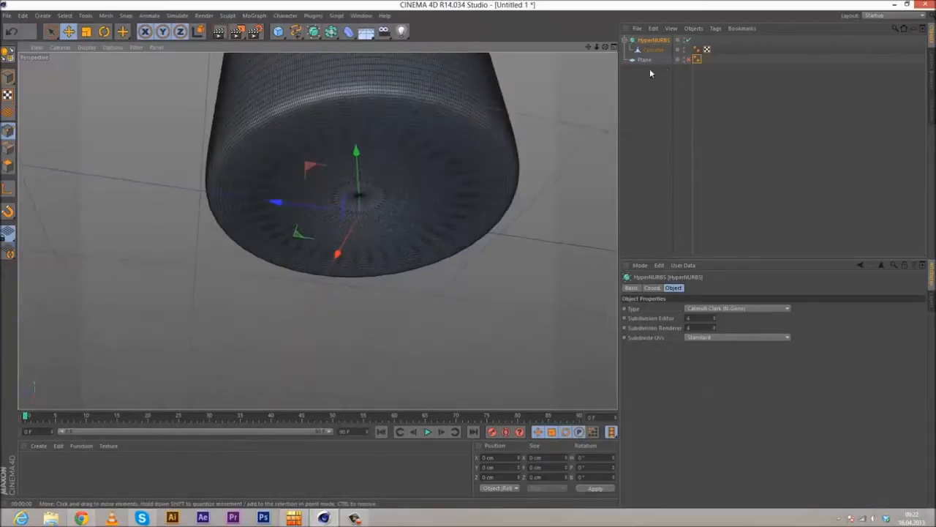
- Set the Phong Angle in the Cylinder's Phong tag to 180° and test-render the underside
{"action": "left_click", "coordinate": [696, 60]}
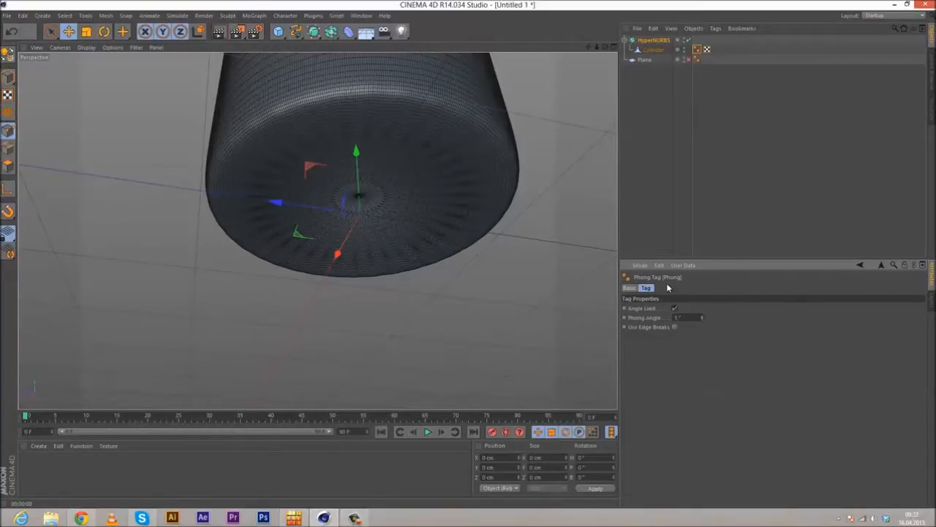
{"action": "left_click", "coordinate": [218, 31]}
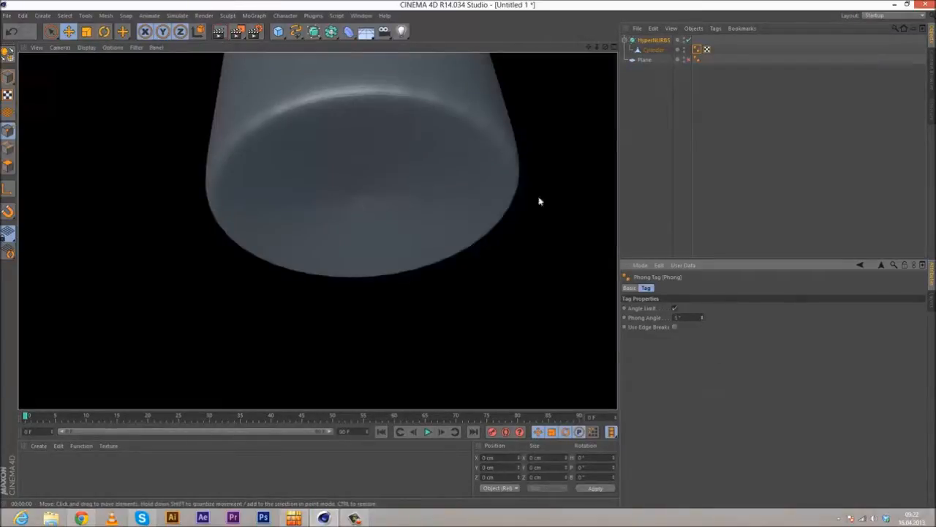
{"action": "left_click", "coordinate": [700, 316]}
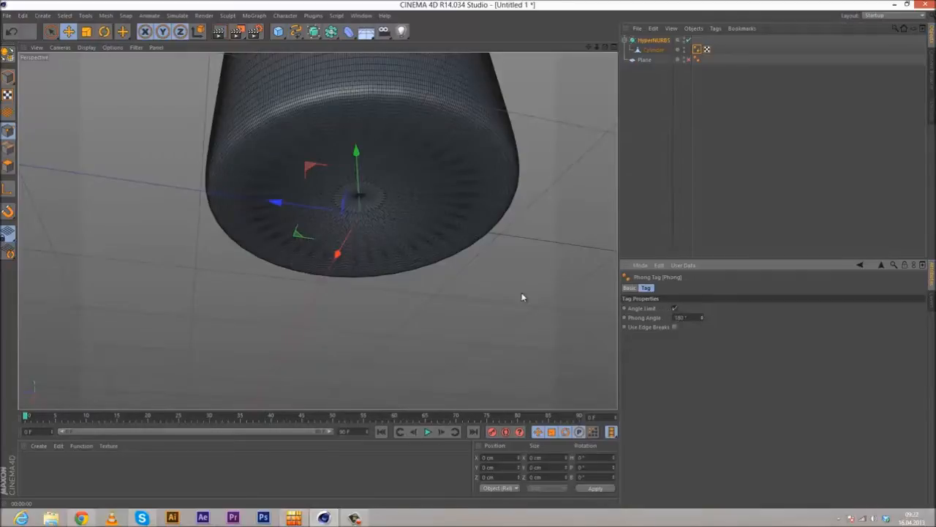
{"action": "left_click", "coordinate": [218, 31]}
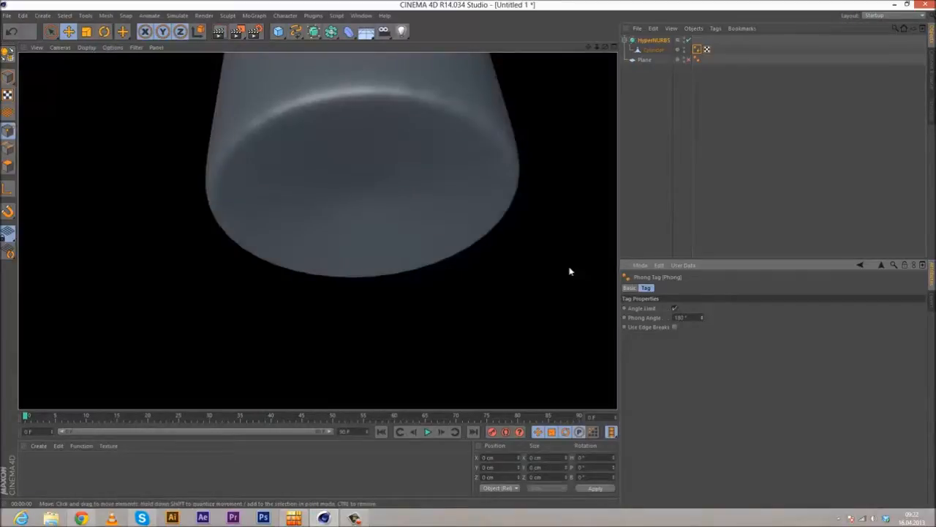
- Set the Cylinder's Phong Angle to 90°
{"action": "left_click", "coordinate": [703, 315]}
{"action": "left_click_drag", "start_coordinate": [697, 318], "coordinate": [549, 282]}
{"action": "type", "text": "90"}
{"action": "key", "text": "Return"}
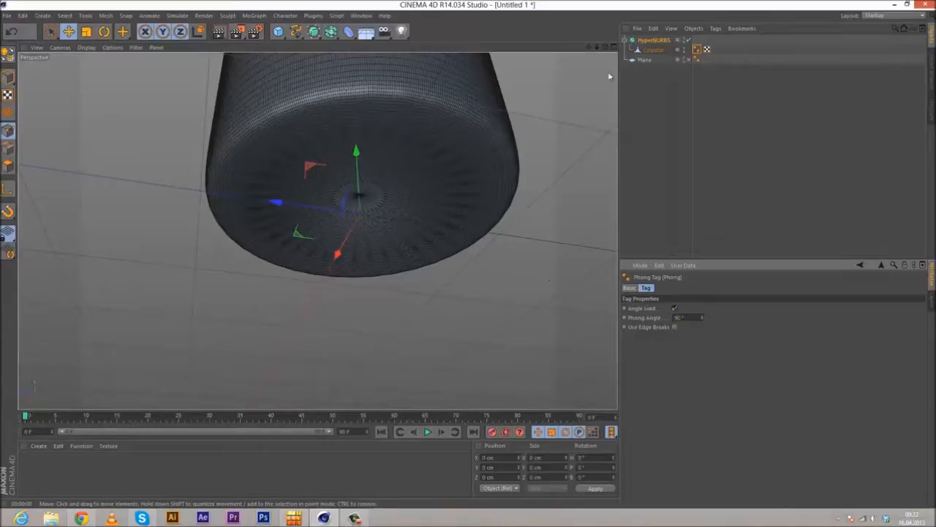
- Set the HyperNURBS renderer subdivision to 5 and its editor subdivision to 3, test-rendering the underside in between
{"action": "left_click", "coordinate": [656, 42]}
{"action": "left_click", "coordinate": [658, 50]}
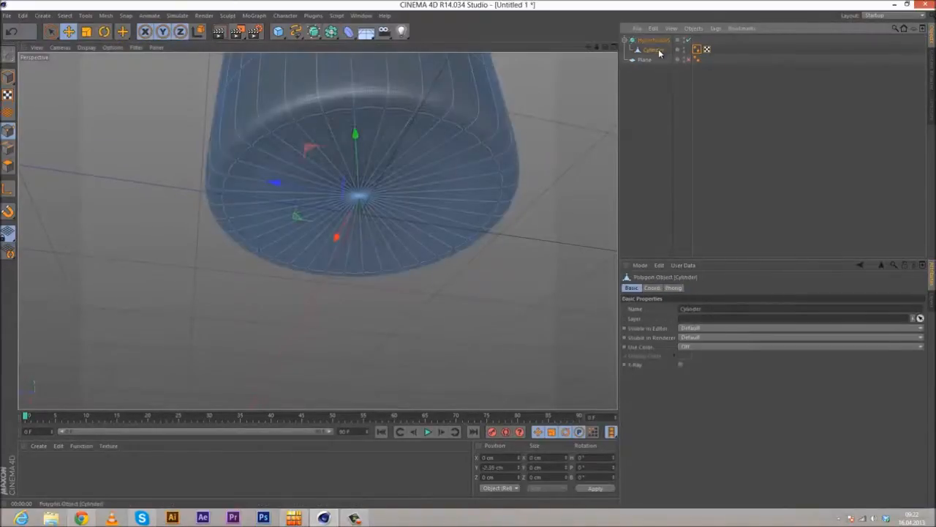
{"action": "left_click", "coordinate": [657, 41]}
{"action": "left_click", "coordinate": [715, 315]}
{"action": "left_click", "coordinate": [715, 325]}
{"action": "left_click", "coordinate": [221, 32]}
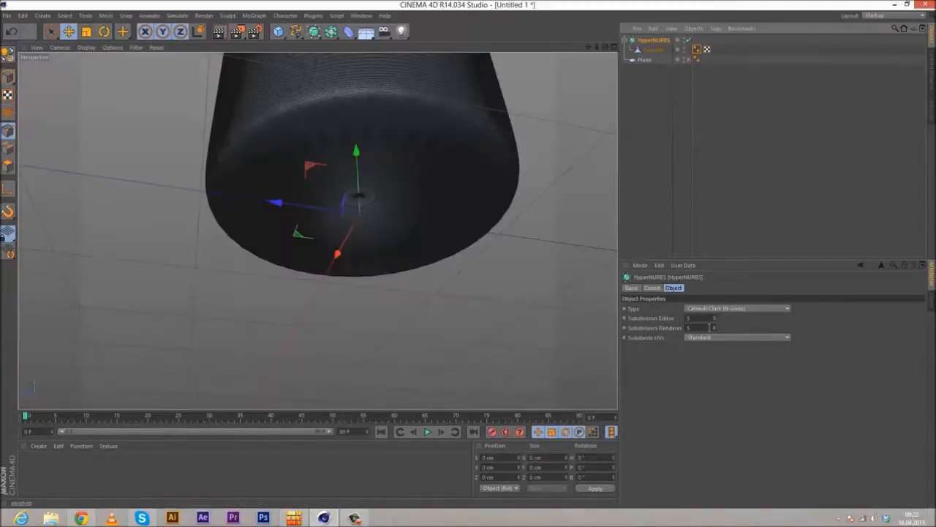
{"action": "left_click", "coordinate": [715, 320]}
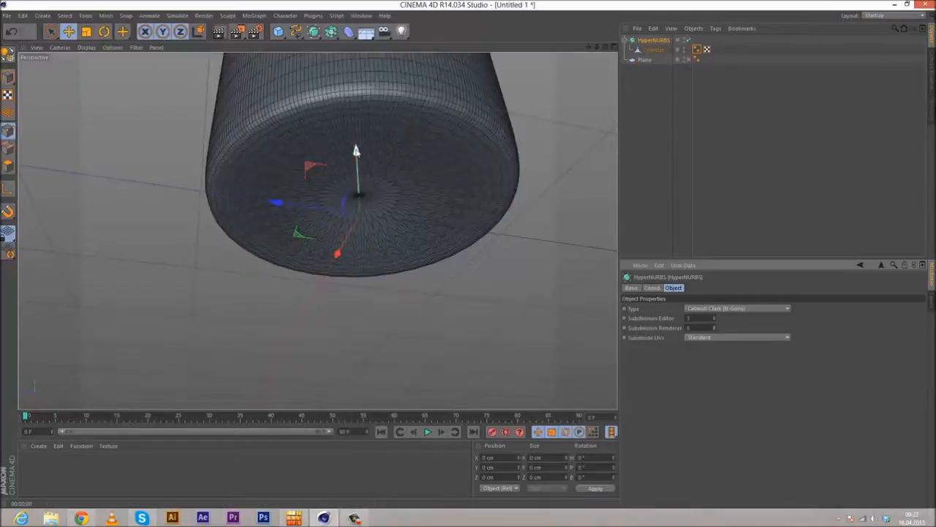
- Cut an additional loop into the Cylinder's underside near its outer rim with the Knife in Loop mode and test-render it
{"action": "scroll", "coordinate": [356, 152], "scroll_direction": "up", "scroll_amount": 2}
{"action": "left_click", "coordinate": [648, 49]}
{"action": "right_click", "coordinate": [125, 219]}
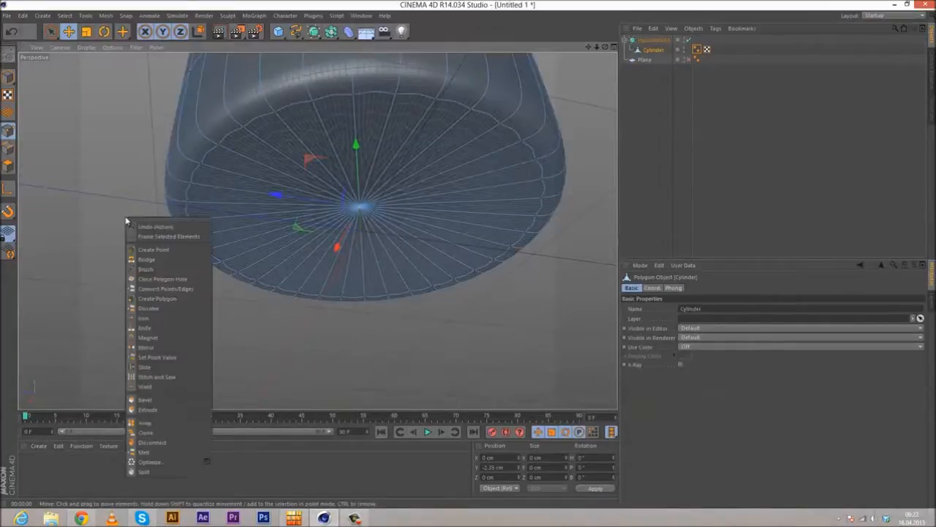
{"action": "left_click", "coordinate": [168, 322]}
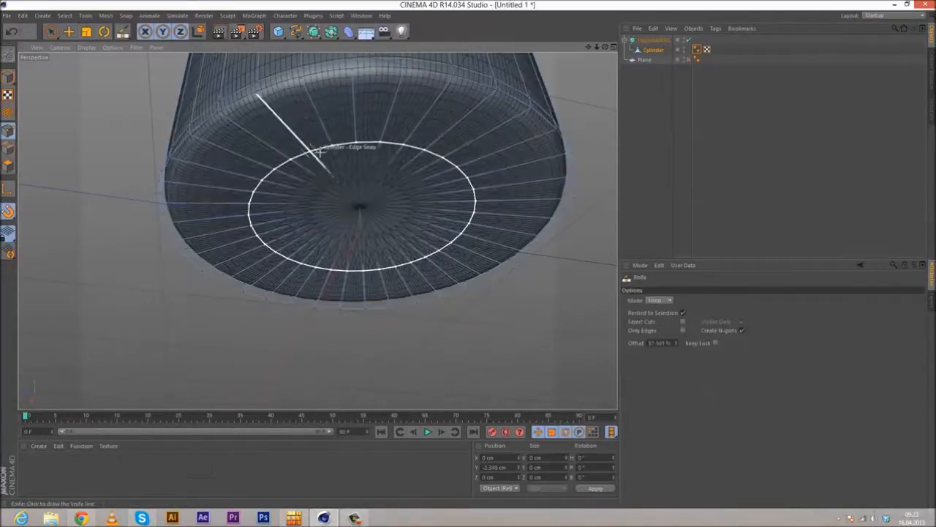
{"action": "left_click", "coordinate": [289, 123]}
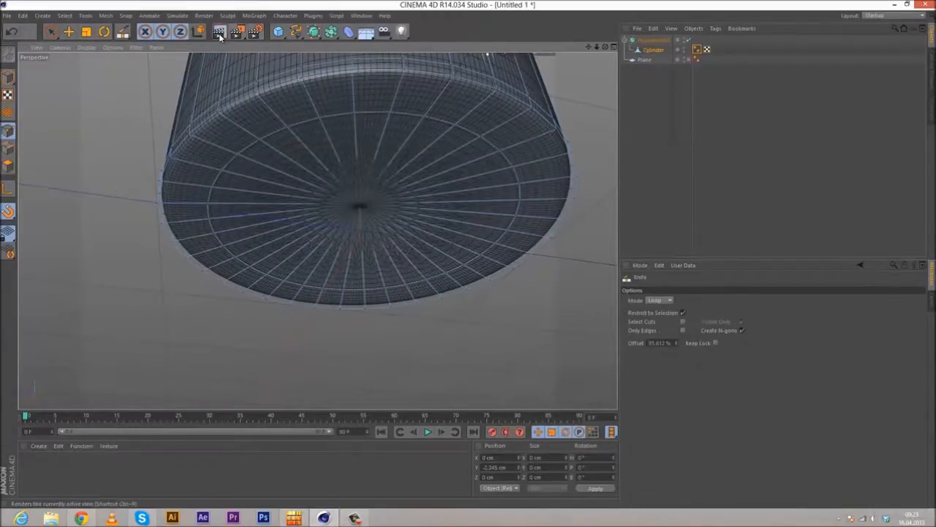
{"action": "left_click", "coordinate": [219, 34]}
- Take the Cylinder out of the HyperNURBS so it sits at the top level of the object hierarchy
{"action": "left_click_drag", "start_coordinate": [359, 220], "coordinate": [318, 234], "text": "alt"}
{"action": "scroll", "coordinate": [307, 192], "scroll_direction": "up", "scroll_amount": 3}
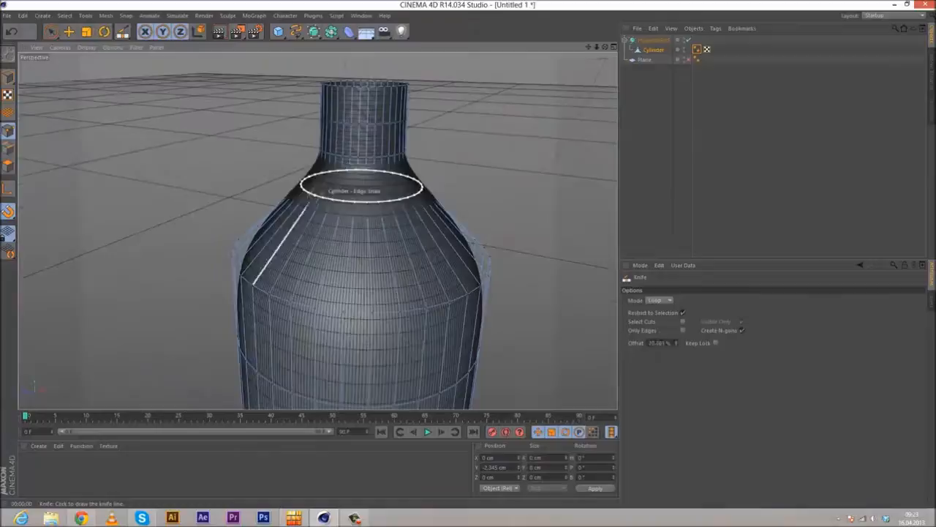
{"action": "key", "text": "e"}
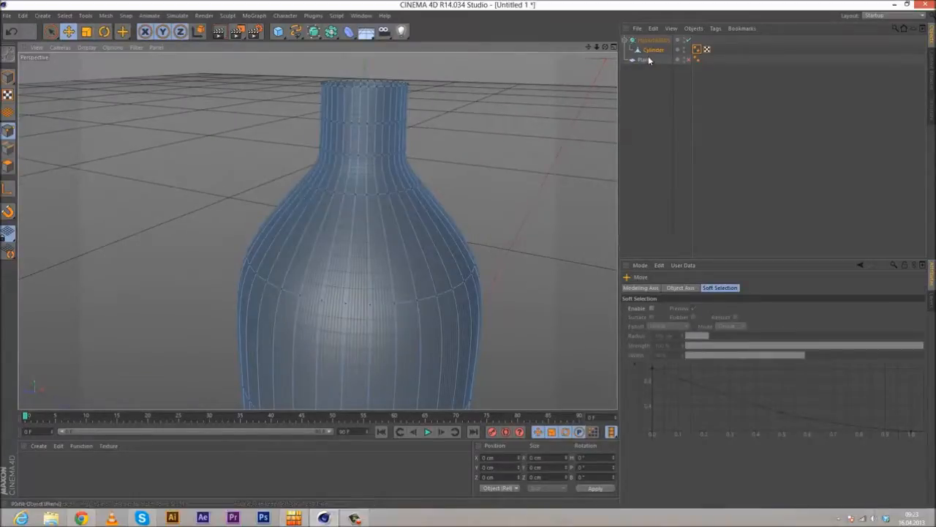
{"action": "left_click_drag", "start_coordinate": [651, 52], "coordinate": [650, 38]}
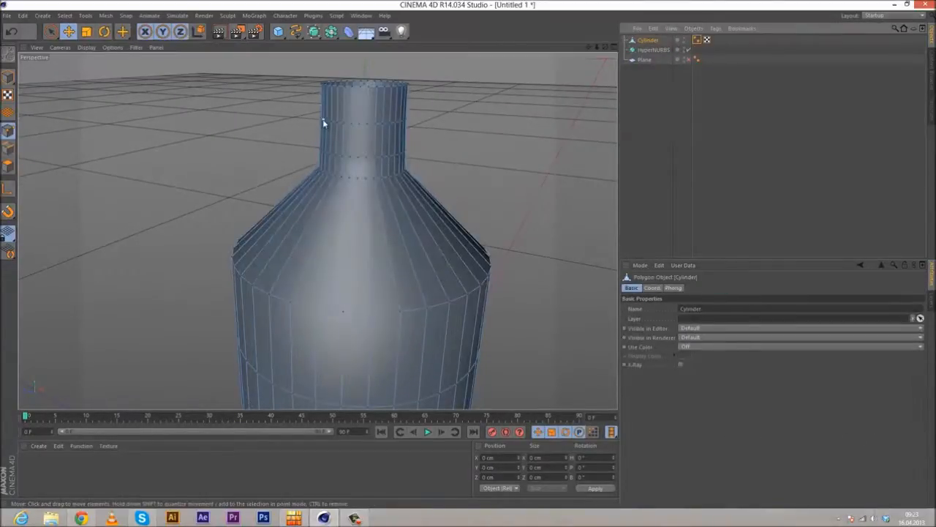
- Add a Cloth NURBS object and make the Cylinder its child
{"action": "left_click", "coordinate": [177, 15]}
{"action": "mouse_move", "coordinate": [182, 32]}
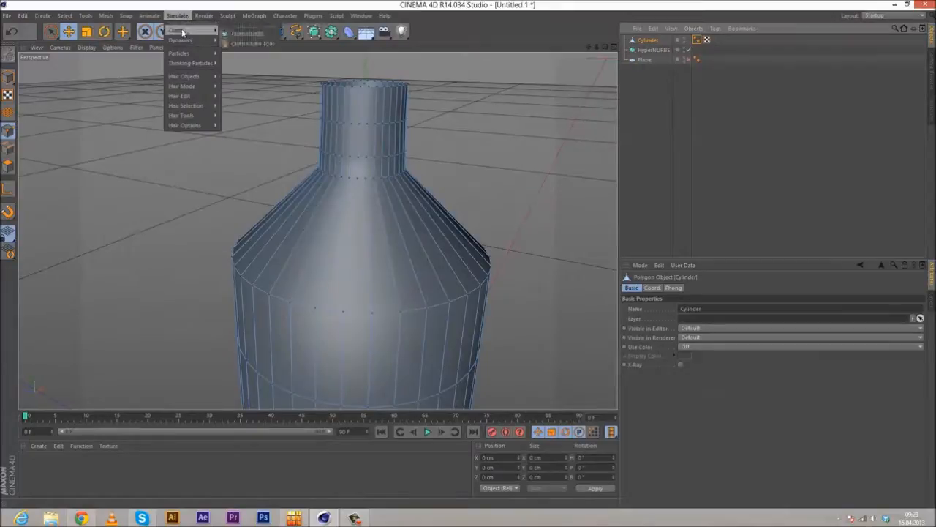
{"action": "left_click", "coordinate": [240, 34]}
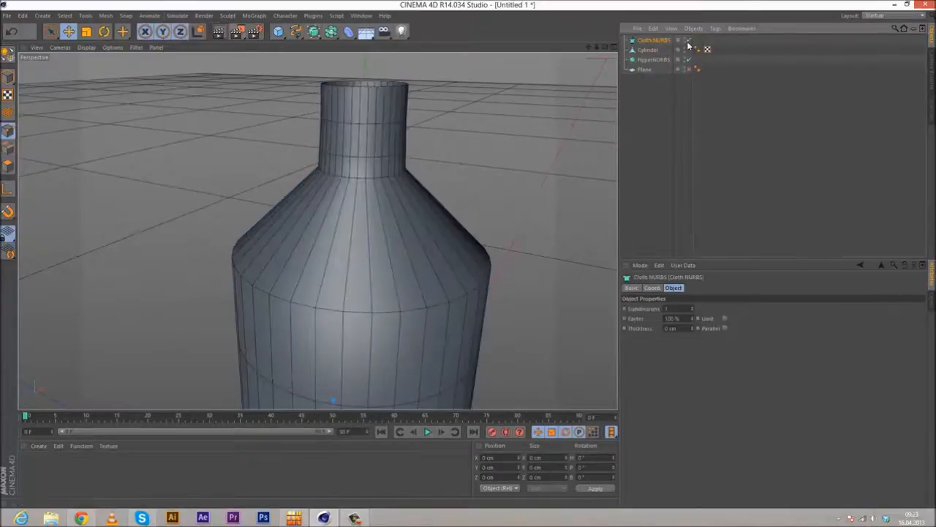
{"action": "left_click_drag", "start_coordinate": [646, 51], "coordinate": [663, 43]}
{"action": "left_click", "coordinate": [653, 43]}
- Examine how the Cloth NURBS smooths the bottle's neck and shoulder from several angles, and test-render the view
{"action": "left_click_drag", "start_coordinate": [405, 127], "coordinate": [359, 223], "text": "alt"}
{"action": "scroll", "coordinate": [390, 125], "scroll_direction": "up", "scroll_amount": 4}
{"action": "left_click_drag", "start_coordinate": [387, 176], "coordinate": [392, 83], "text": "alt"}
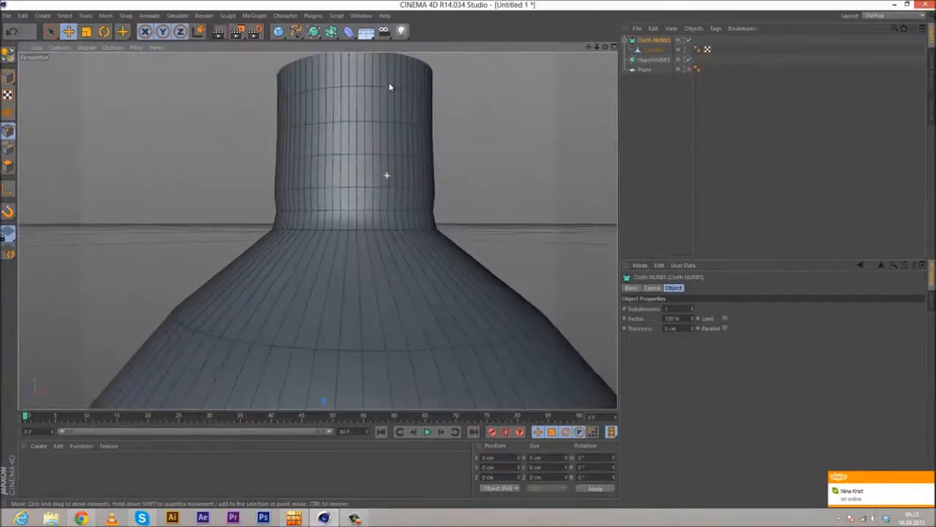
{"action": "middle_click_drag", "start_coordinate": [393, 135], "coordinate": [388, 163], "text": "alt"}
{"action": "left_click_drag", "start_coordinate": [376, 205], "coordinate": [345, 226], "text": "alt"}
{"action": "middle_click_drag", "start_coordinate": [402, 171], "coordinate": [416, 125], "text": "alt"}
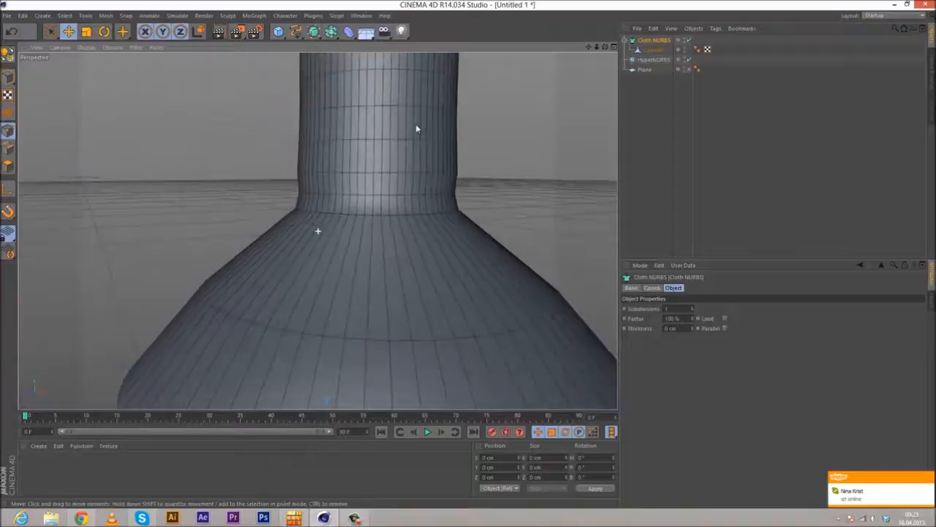
{"action": "scroll", "coordinate": [426, 117], "scroll_direction": "down", "scroll_amount": 3}
{"action": "left_click_drag", "start_coordinate": [427, 149], "coordinate": [476, 194], "text": "alt"}
{"action": "scroll", "coordinate": [402, 113], "scroll_direction": "up", "scroll_amount": 4}
{"action": "middle_click_drag", "start_coordinate": [419, 147], "coordinate": [408, 207], "text": "alt"}
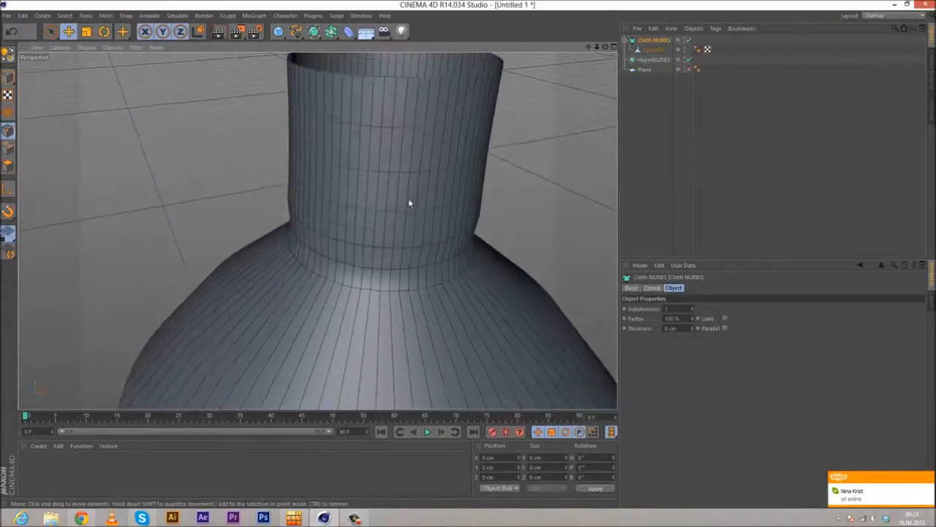
{"action": "left_click_drag", "start_coordinate": [387, 300], "coordinate": [390, 250], "text": "alt"}
{"action": "middle_click_drag", "start_coordinate": [402, 325], "coordinate": [371, 123], "text": "alt"}
{"action": "right_click_drag", "start_coordinate": [371, 123], "coordinate": [386, 168], "text": "alt"}
{"action": "left_click_drag", "start_coordinate": [385, 168], "coordinate": [358, 179], "text": "alt"}
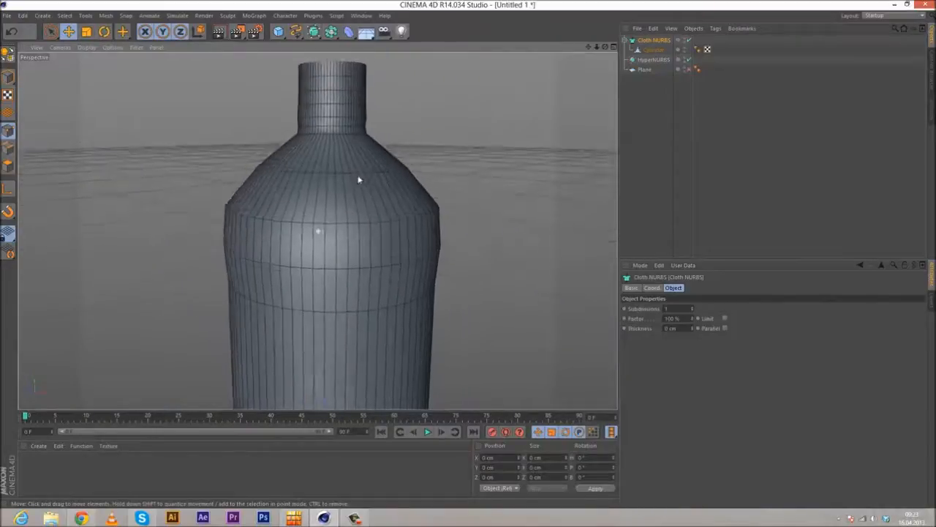
{"action": "middle_click_drag", "start_coordinate": [358, 179], "coordinate": [344, 184], "text": "alt"}
{"action": "scroll", "coordinate": [305, 96], "scroll_direction": "up", "scroll_amount": 4}
{"action": "left_click", "coordinate": [652, 51]}
{"action": "left_click_drag", "start_coordinate": [387, 140], "coordinate": [315, 136], "text": "alt"}
{"action": "scroll", "coordinate": [322, 148], "scroll_direction": "up", "scroll_amount": 3}
{"action": "left_click_drag", "start_coordinate": [296, 182], "coordinate": [376, 283], "text": "alt"}
{"action": "scroll", "coordinate": [330, 223], "scroll_direction": "down", "scroll_amount": 3}
{"action": "left_click_drag", "start_coordinate": [378, 192], "coordinate": [237, 163], "text": "alt"}
{"action": "scroll", "coordinate": [368, 186], "scroll_direction": "up", "scroll_amount": 3}
{"action": "mouse_move", "coordinate": [651, 50]}
{"action": "left_mouse_down"}
{"action": "mouse_move", "coordinate": [663, 42]}
{"action": "mouse_move", "coordinate": [646, 42]}
{"action": "mouse_move", "coordinate": [648, 62]}
{"action": "mouse_move", "coordinate": [653, 43]}
{"action": "left_mouse_up"}
{"action": "left_click", "coordinate": [653, 40]}
{"action": "scroll", "coordinate": [361, 188], "scroll_direction": "down", "scroll_amount": 3}
{"action": "left_click_drag", "start_coordinate": [489, 205], "coordinate": [455, 182], "text": "alt"}
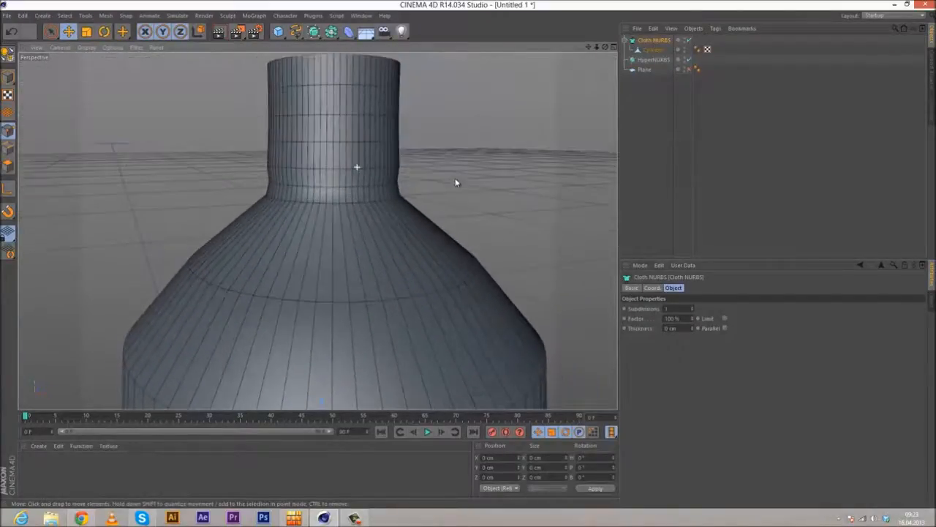
{"action": "left_click", "coordinate": [227, 33]}
{"action": "scroll", "coordinate": [325, 173], "scroll_direction": "up", "scroll_amount": 2}
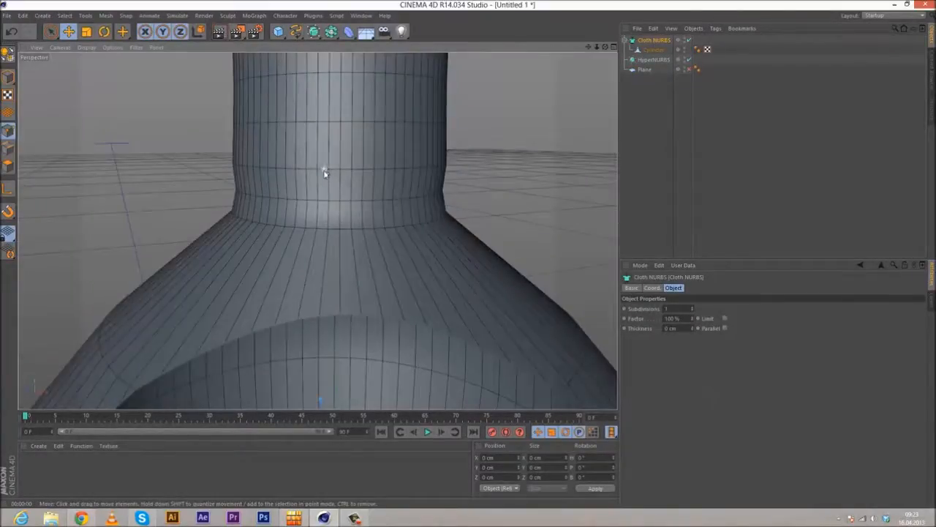
- Try to scale the Cylinder's edge loop where the neck meets the shoulder
{"action": "left_click", "coordinate": [652, 50]}
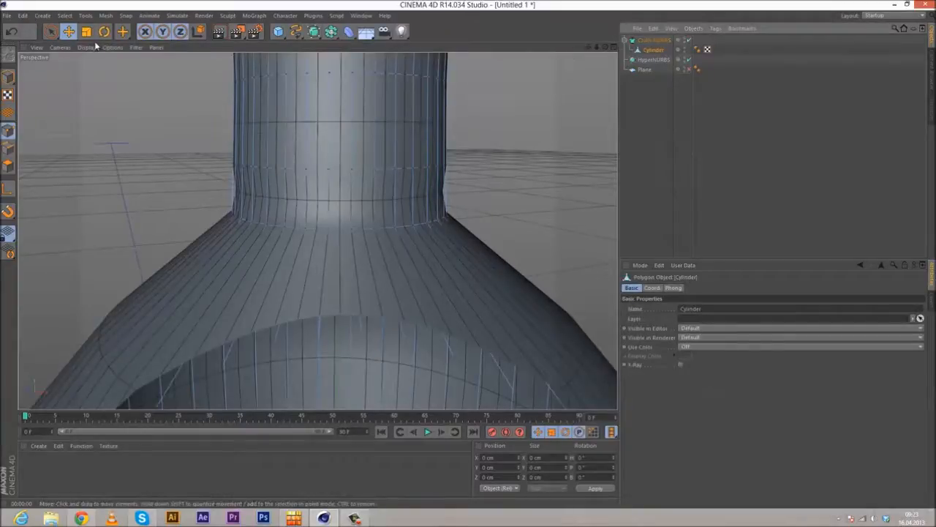
{"action": "left_click", "coordinate": [64, 16]}
{"action": "left_click", "coordinate": [88, 80]}
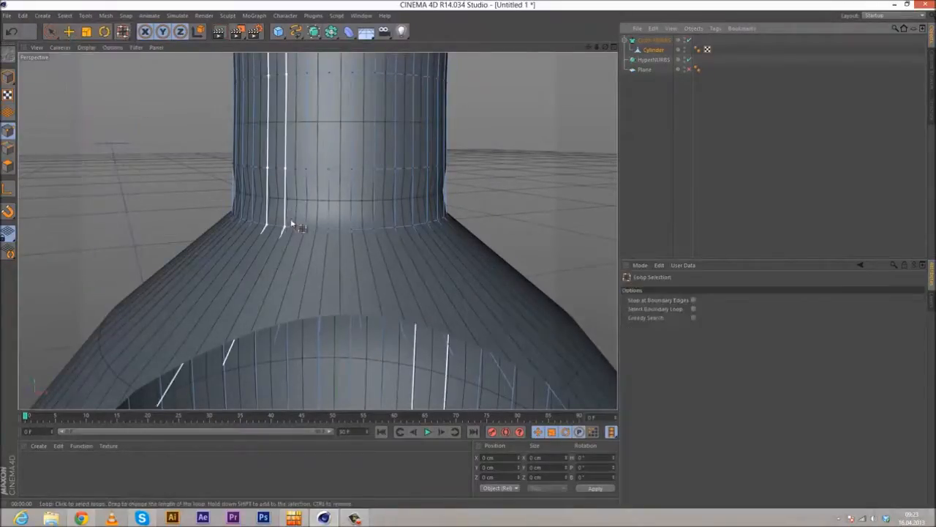
{"action": "left_click", "coordinate": [284, 228]}
{"action": "key", "text": "t"}
{"action": "left_click_drag", "start_coordinate": [140, 104], "coordinate": [187, 109]}
{"action": "key", "text": "ctrl+z"}
- Test-render the bottle's neck and shoulder from slightly above
{"action": "left_click_drag", "start_coordinate": [326, 205], "coordinate": [270, 212], "text": "alt"}
{"action": "right_click_drag", "start_coordinate": [259, 180], "coordinate": [175, 161], "text": "alt"}
{"action": "right_click_drag", "start_coordinate": [237, 157], "coordinate": [194, 78], "text": "alt"}
{"action": "left_click", "coordinate": [218, 32]}
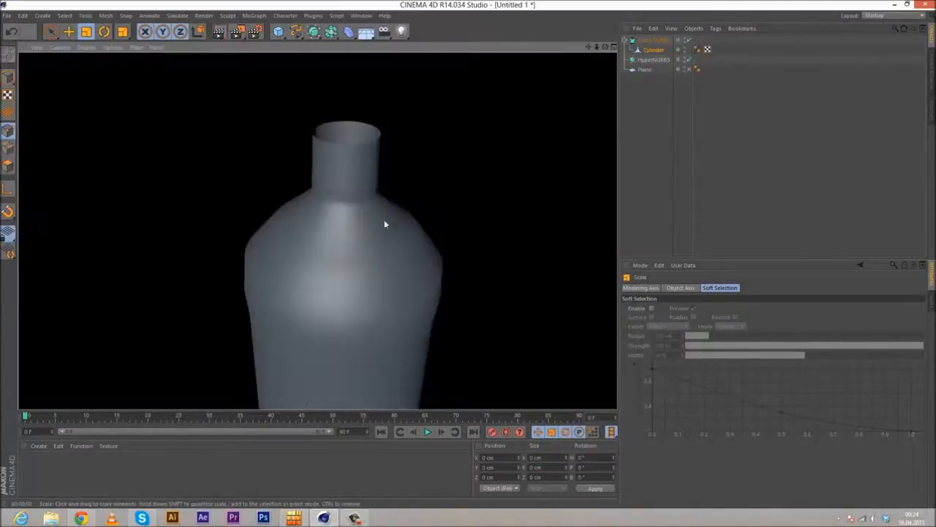
- Give the Cloth NURBS a thickness of 0.03 cm and reverse its direction by setting it to -0.03 cm
{"action": "scroll", "coordinate": [324, 204], "scroll_direction": "up", "scroll_amount": 4}
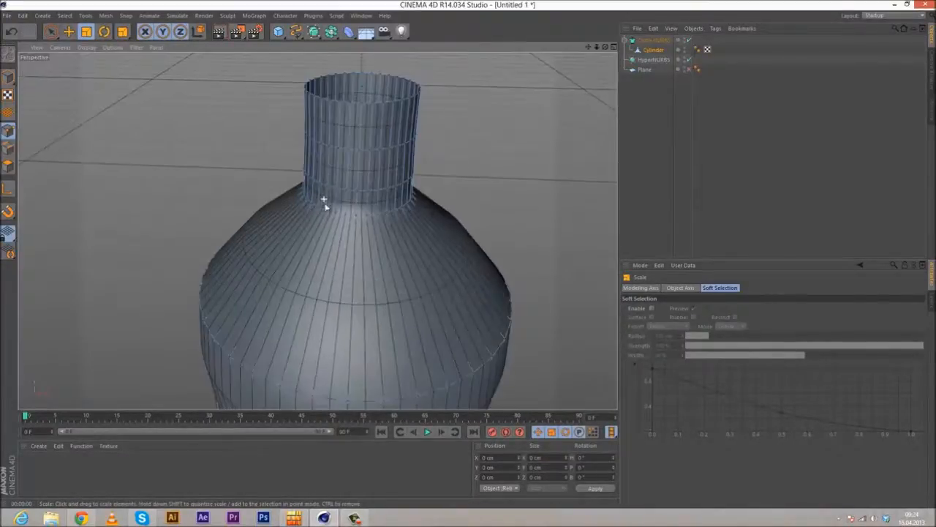
{"action": "scroll", "coordinate": [372, 178], "scroll_direction": "down", "scroll_amount": 2}
{"action": "left_click_drag", "start_coordinate": [380, 171], "coordinate": [388, 201], "text": "alt"}
{"action": "left_click", "coordinate": [651, 40]}
{"action": "right_click_drag", "start_coordinate": [389, 202], "coordinate": [410, 202], "text": "alt"}
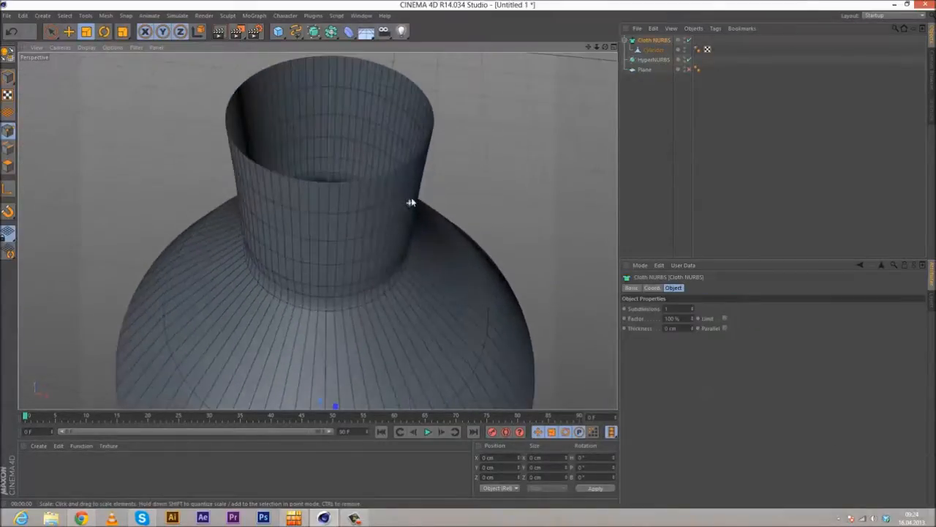
{"action": "left_click", "coordinate": [670, 329]}
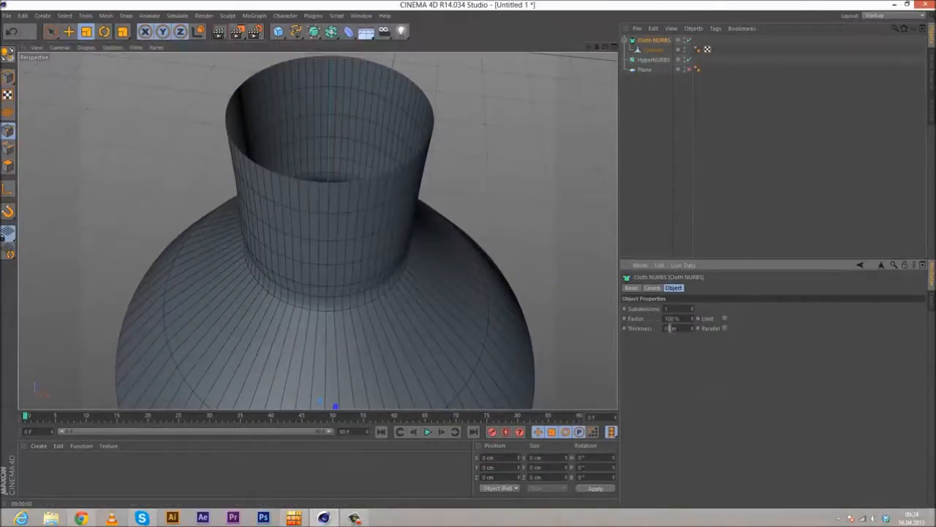
{"action": "type", "text": ".05"}
{"action": "key", "text": "Return"}
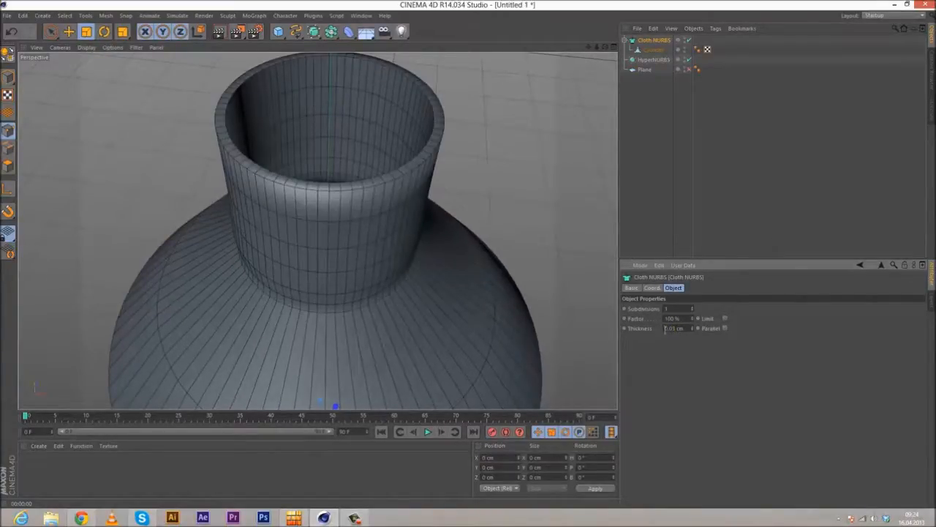
{"action": "type", "text": "-"}
{"action": "key", "text": "Return"}
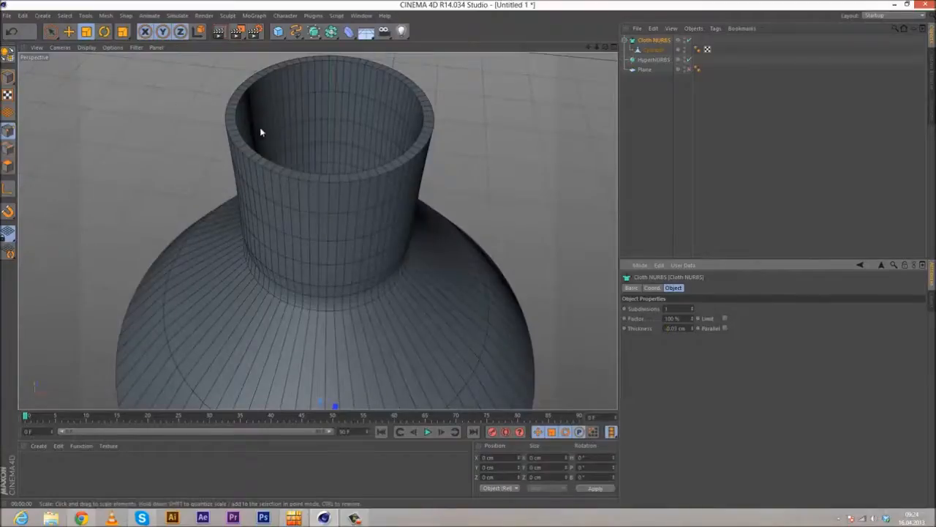
- Examine the bottle's wall thickness at the neck opening, inside the neck and along the body
{"action": "scroll", "coordinate": [332, 292], "scroll_direction": "down", "scroll_amount": 5}
{"action": "left_click_drag", "start_coordinate": [332, 292], "coordinate": [259, 179], "text": "alt"}
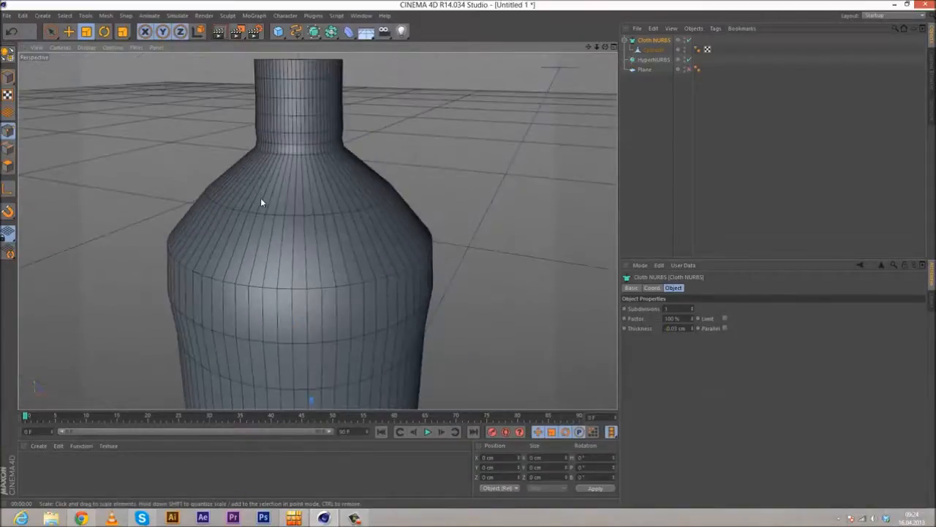
{"action": "scroll", "coordinate": [268, 141], "scroll_direction": "up", "scroll_amount": 4}
{"action": "left_click_drag", "start_coordinate": [303, 149], "coordinate": [303, 188], "text": "alt"}
{"action": "left_click_drag", "start_coordinate": [317, 230], "coordinate": [263, 200], "text": "alt"}
{"action": "scroll", "coordinate": [269, 274], "scroll_direction": "down", "scroll_amount": 5}
{"action": "middle_click_drag", "start_coordinate": [263, 200], "coordinate": [271, 88], "text": "alt"}
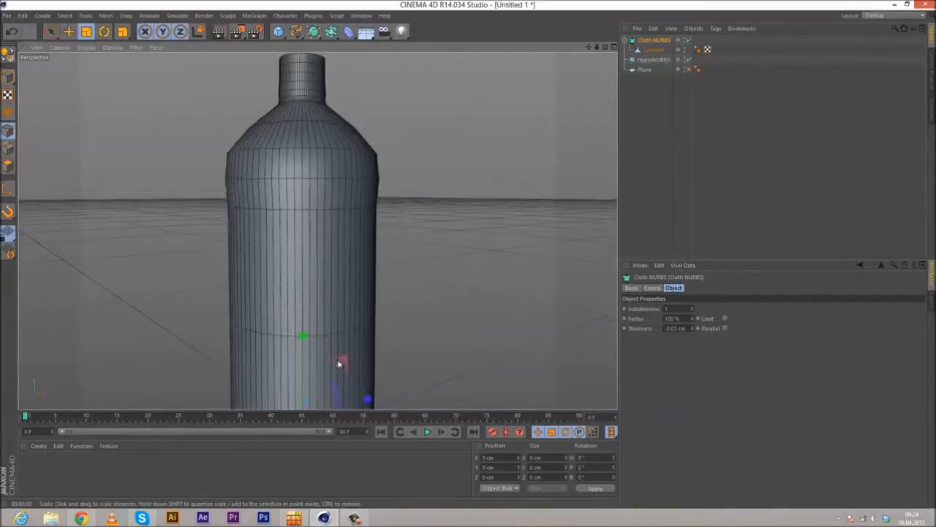
{"action": "left_click_drag", "start_coordinate": [317, 161], "coordinate": [308, 193], "text": "alt"}
{"action": "scroll", "coordinate": [305, 187], "scroll_direction": "up", "scroll_amount": 4}
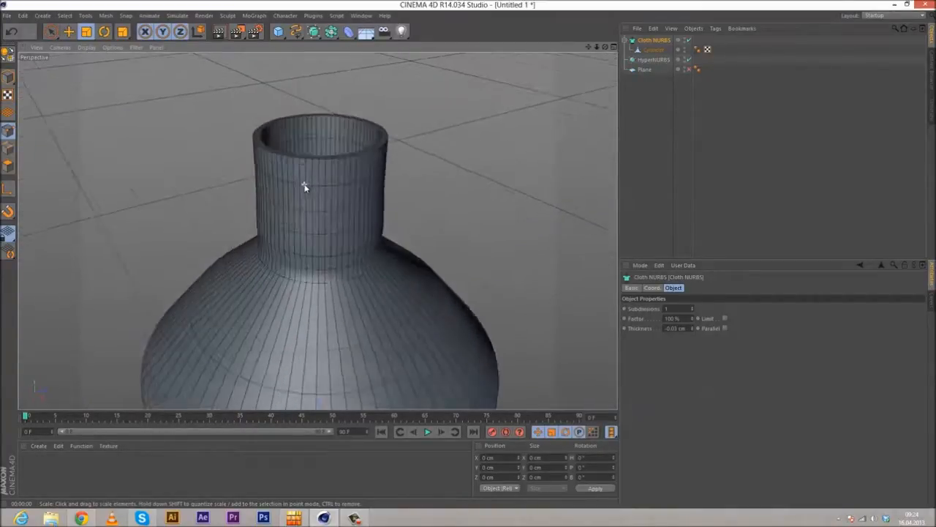
{"action": "left_click_drag", "start_coordinate": [327, 197], "coordinate": [326, 278], "text": "alt"}
{"action": "scroll", "coordinate": [299, 153], "scroll_direction": "up", "scroll_amount": 3}
{"action": "scroll", "coordinate": [328, 220], "scroll_direction": "down", "scroll_amount": 5}
{"action": "scroll", "coordinate": [339, 211], "scroll_direction": "up", "scroll_amount": 2}
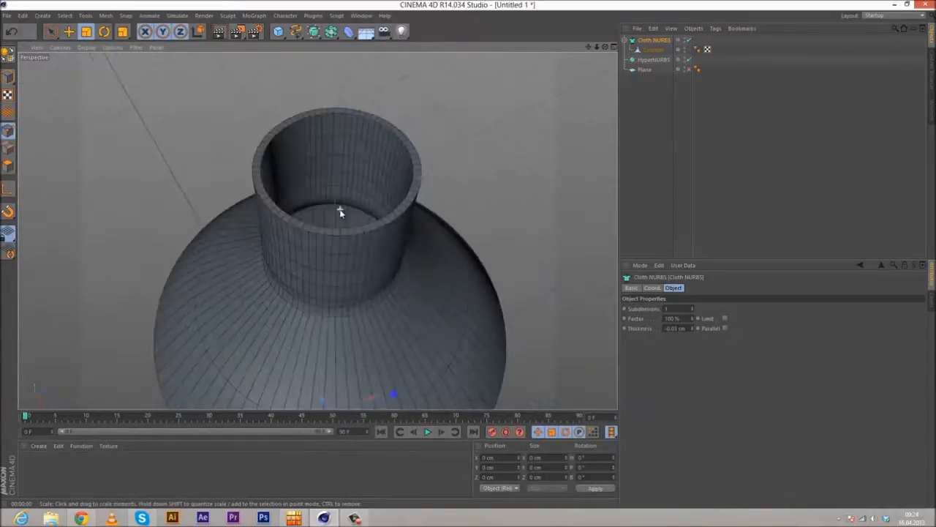
- Reduce the wall by setting the Cloth NURBS thickness to -0.02 cm
{"action": "left_click", "coordinate": [675, 328]}
{"action": "type", "text": "2"}
{"action": "key", "text": "Return"}
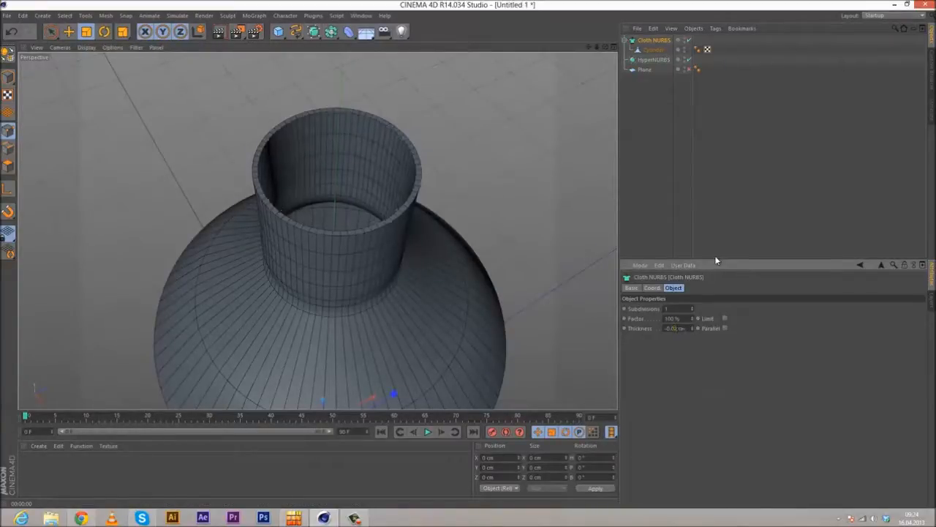
- Check the thinner neck wall and convert the Cloth NURBS into an editable polygon object
{"action": "left_click_drag", "start_coordinate": [485, 202], "coordinate": [341, 237], "text": "alt"}
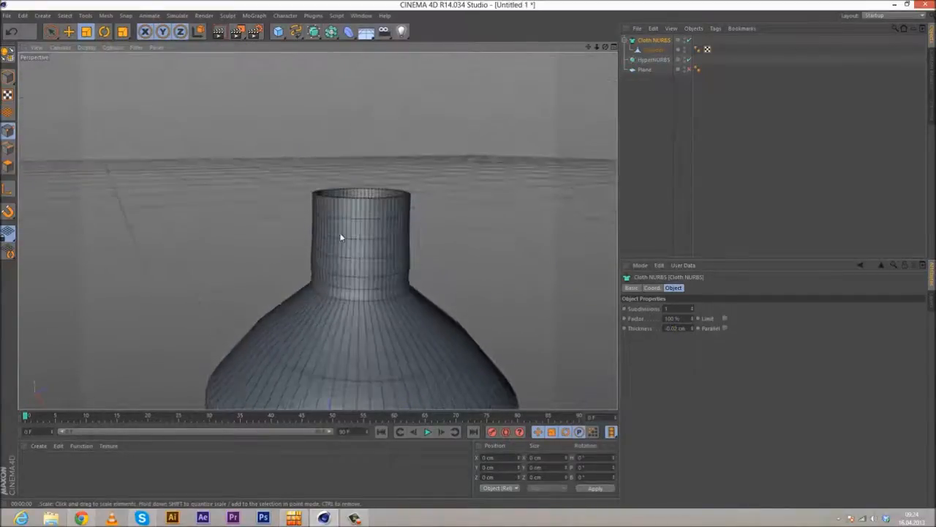
{"action": "middle_click_drag", "start_coordinate": [340, 237], "coordinate": [468, 258], "text": "alt"}
{"action": "left_click_drag", "start_coordinate": [341, 234], "coordinate": [349, 224], "text": "alt"}
{"action": "middle_click_drag", "start_coordinate": [349, 224], "coordinate": [357, 399], "text": "alt"}
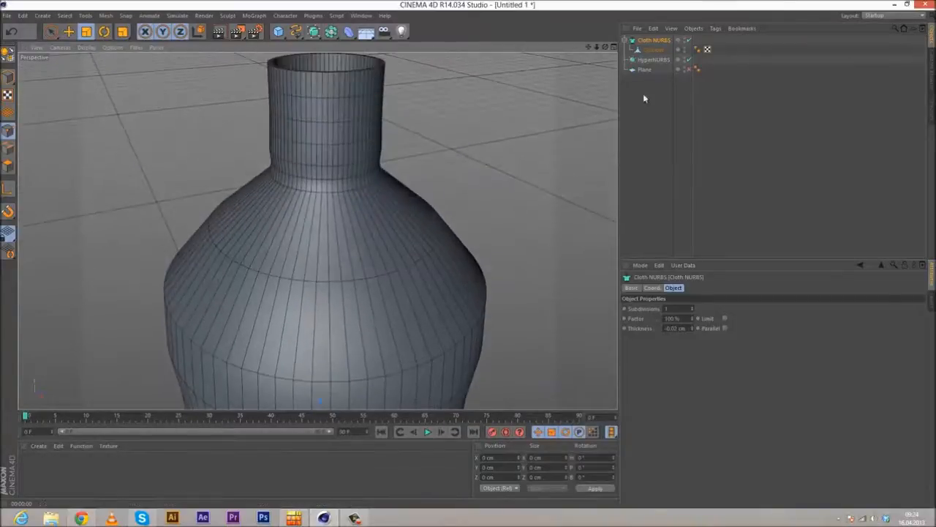
{"action": "left_click_drag", "start_coordinate": [502, 139], "coordinate": [490, 159], "text": "alt"}
{"action": "key", "text": "c"}
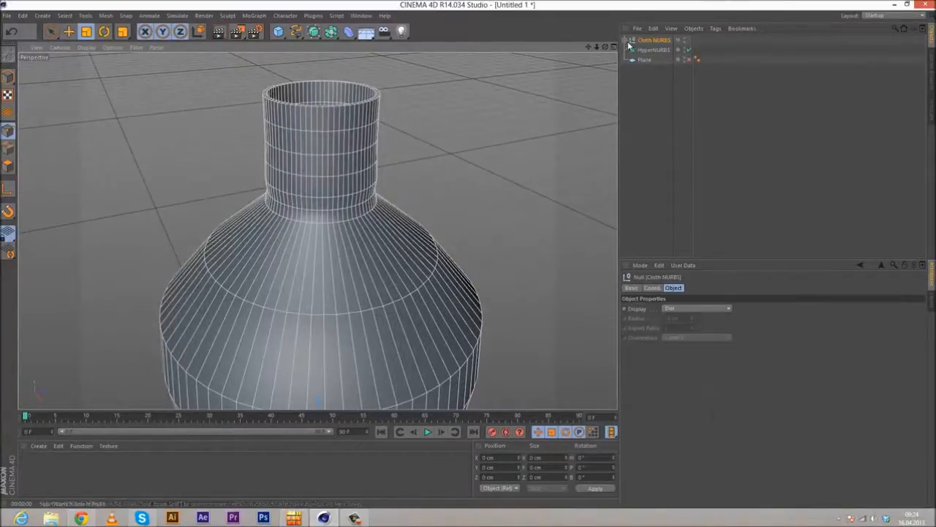
- Pull the thickened Cylinder out of the Cloth NURBS null, delete the null and place the Cylinder inside the HyperNURBS
{"action": "left_click_drag", "start_coordinate": [629, 45], "coordinate": [634, 47]}
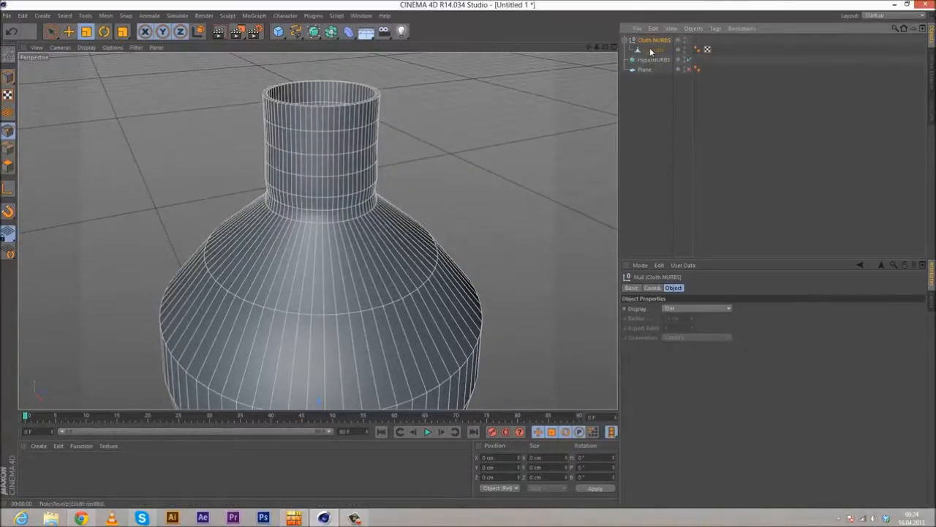
{"action": "left_click_drag", "start_coordinate": [663, 38], "coordinate": [653, 49]}
{"action": "key", "text": "Delete"}
{"action": "left_click", "coordinate": [655, 50]}
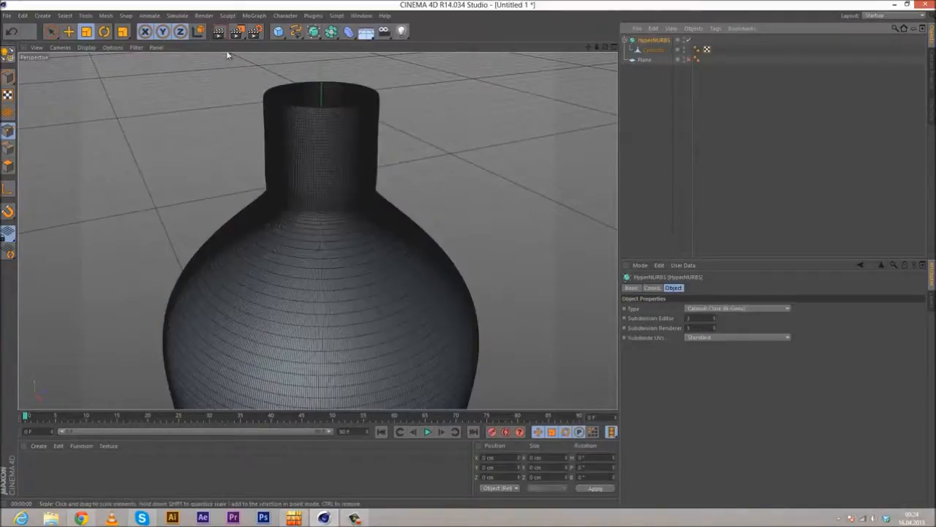
- Test-render the smoothed bottle and set both the editor and renderer subdivision of the HyperNURBS to 2
{"action": "left_click", "coordinate": [225, 37]}
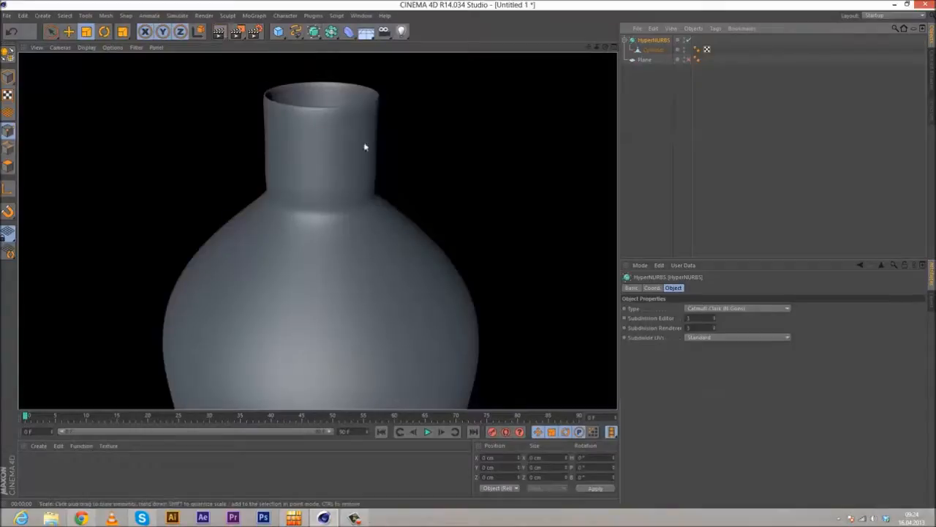
{"action": "left_click", "coordinate": [715, 322]}
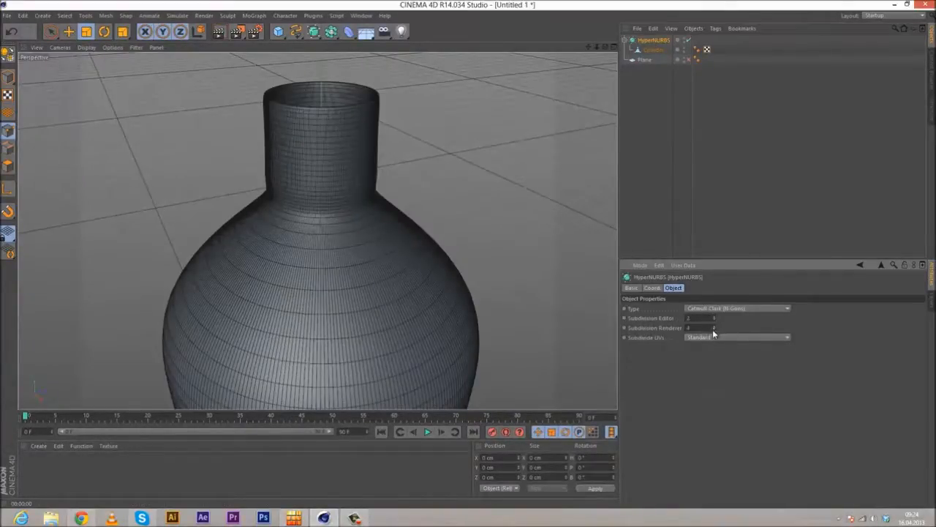
- Examine the smoothed bottle's body, neck and opening rim from different angles and distances
{"action": "right_click_drag", "start_coordinate": [378, 227], "coordinate": [385, 280], "text": "alt"}
{"action": "middle_click_drag", "start_coordinate": [369, 272], "coordinate": [368, 80], "text": "alt"}
{"action": "left_click_drag", "start_coordinate": [382, 182], "coordinate": [375, 99], "text": "alt"}
{"action": "middle_click_drag", "start_coordinate": [375, 99], "coordinate": [375, 231], "text": "alt"}
{"action": "left_click_drag", "start_coordinate": [375, 232], "coordinate": [388, 325], "text": "alt"}
{"action": "scroll", "coordinate": [347, 110], "scroll_direction": "up", "scroll_amount": 6}
{"action": "scroll", "coordinate": [352, 183], "scroll_direction": "up", "scroll_amount": 4}
{"action": "scroll", "coordinate": [235, 138], "scroll_direction": "down", "scroll_amount": 3}
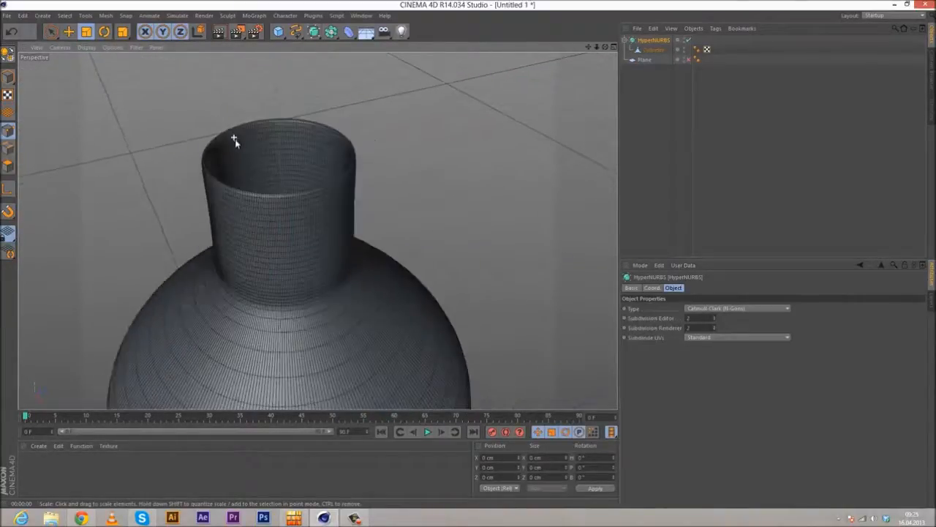
- Test-render the view to check the bottle's neck and opening
{"action": "left_click", "coordinate": [218, 35]}
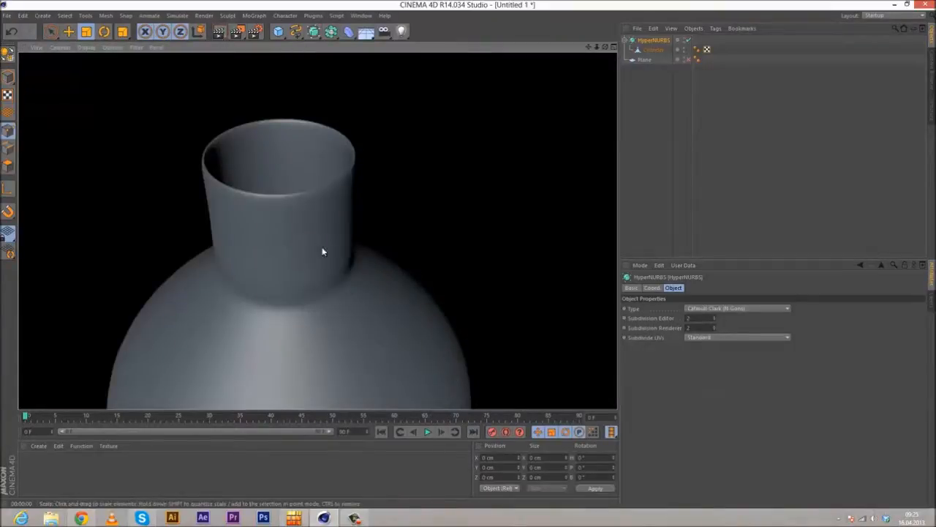
{"action": "scroll", "coordinate": [292, 217], "scroll_direction": "up", "scroll_amount": 2}
{"action": "scroll", "coordinate": [292, 211], "scroll_direction": "down", "scroll_amount": 4}
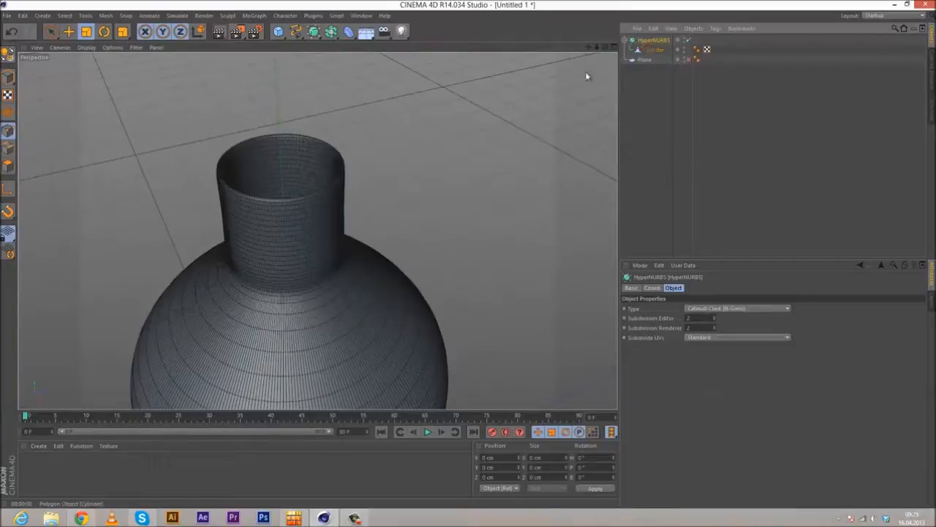
- Loop-select the polygon band around the middle of the Cylinder's neck in polygon mode
{"action": "left_click", "coordinate": [8, 165]}
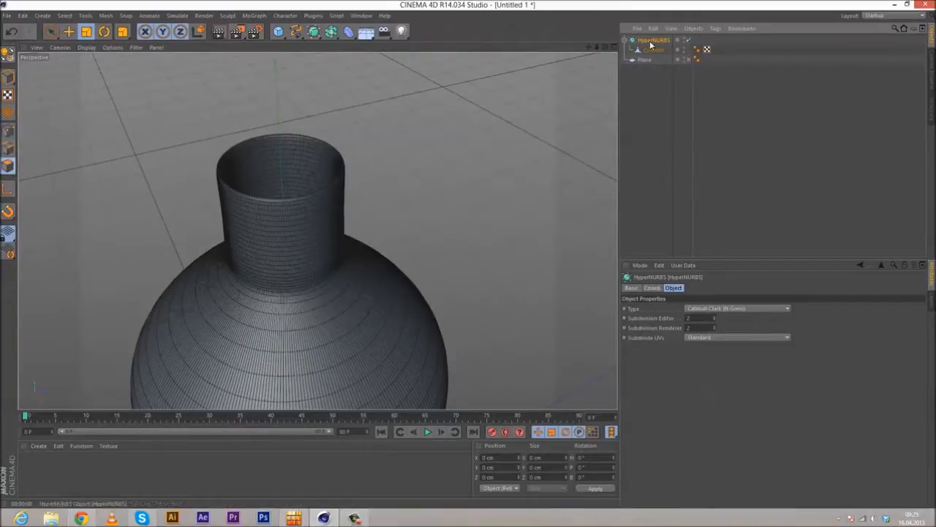
{"action": "left_click_drag", "start_coordinate": [307, 205], "coordinate": [285, 241], "text": "alt"}
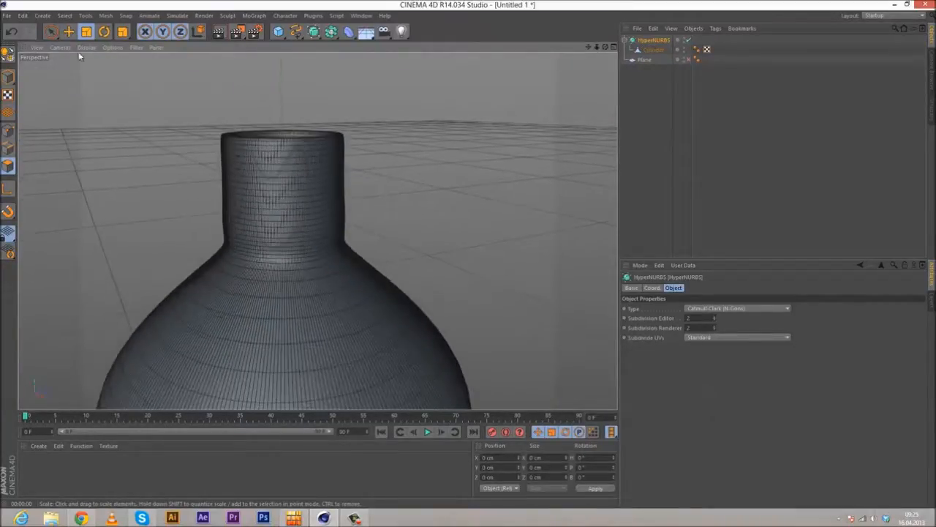
{"action": "left_click", "coordinate": [64, 15]}
{"action": "left_click", "coordinate": [646, 52]}
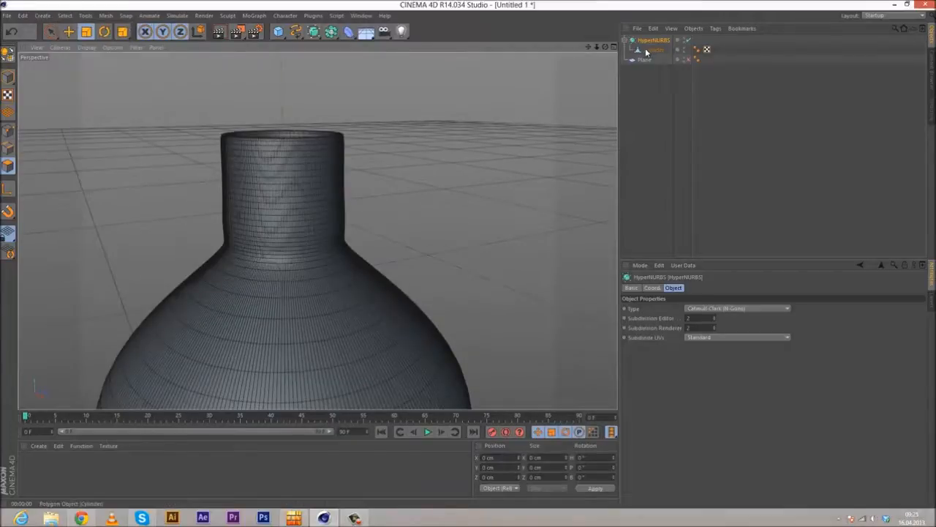
{"action": "left_click", "coordinate": [64, 15]}
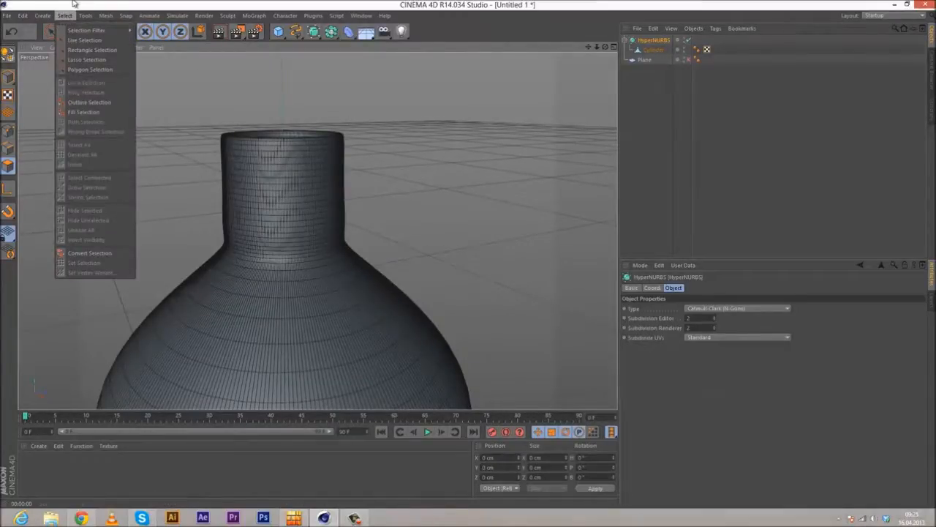
{"action": "left_click", "coordinate": [652, 51]}
{"action": "left_click", "coordinate": [65, 15]}
{"action": "left_click", "coordinate": [71, 83]}
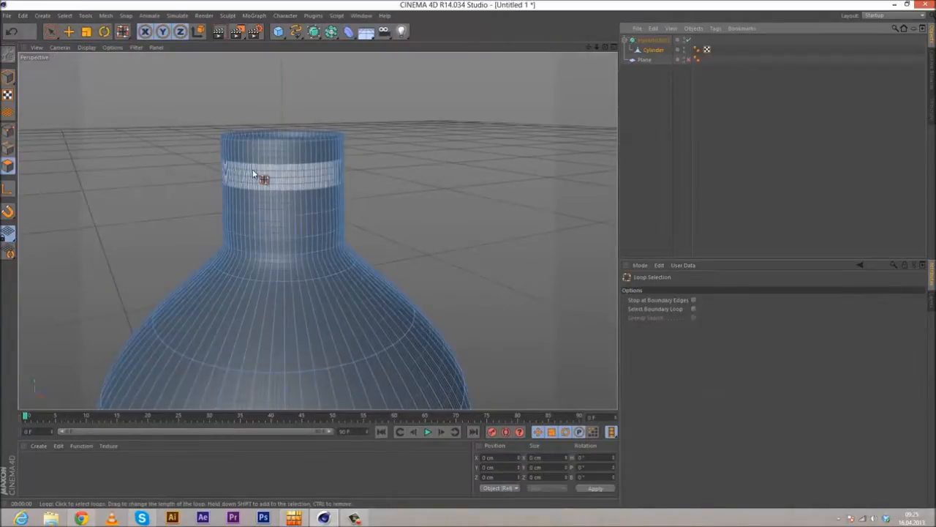
{"action": "left_click_drag", "start_coordinate": [260, 200], "coordinate": [223, 176]}
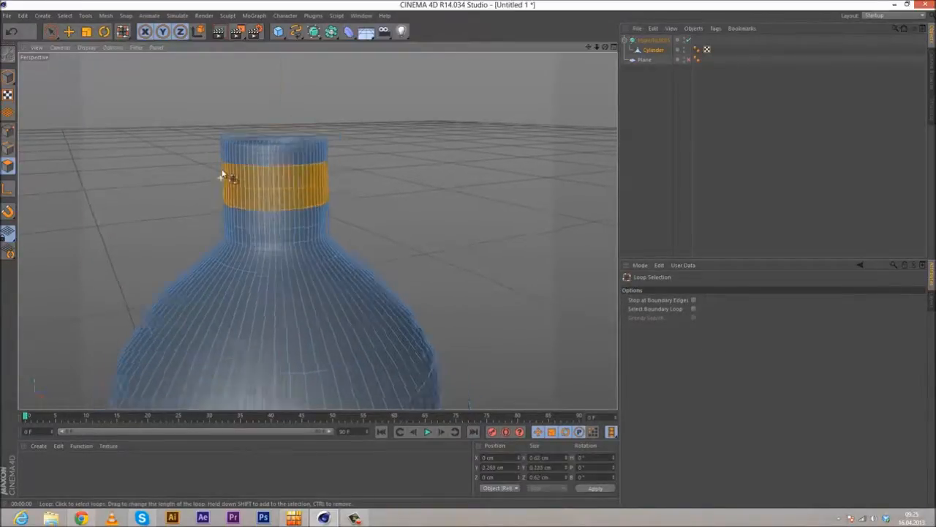
- Try extruding the selected neck band outward by 0.08 cm, and undo the extrusion
{"action": "scroll", "coordinate": [223, 176], "scroll_direction": "down", "scroll_amount": 2}
{"action": "right_click", "coordinate": [189, 121]}
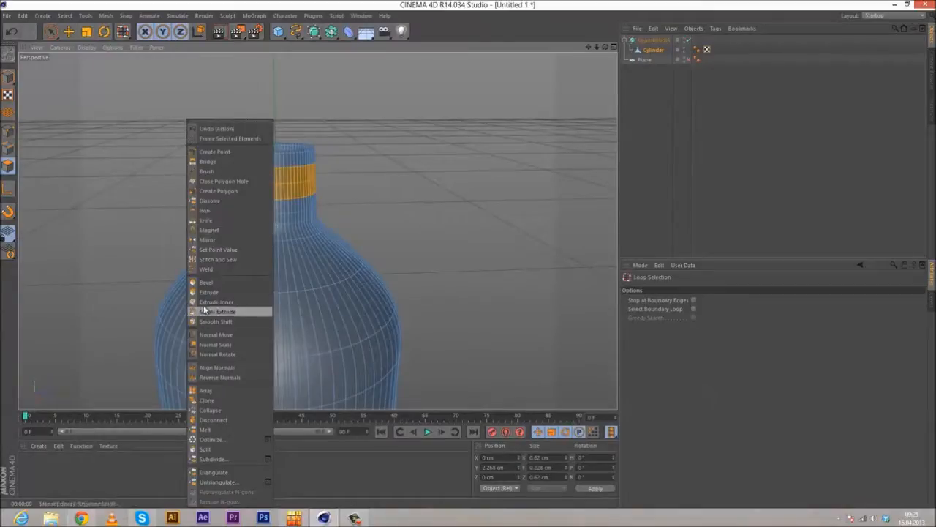
{"action": "left_click", "coordinate": [206, 292]}
{"action": "left_click_drag", "start_coordinate": [469, 256], "coordinate": [210, 373]}
{"action": "left_click_drag", "start_coordinate": [201, 285], "coordinate": [202, 328], "text": "alt"}
{"action": "scroll", "coordinate": [192, 134], "scroll_direction": "up", "scroll_amount": 4}
{"action": "left_click_drag", "start_coordinate": [193, 138], "coordinate": [212, 226], "text": "alt"}
{"action": "left_click", "coordinate": [11, 31]}
- Add the uppermost outer neck ring to the loop selection and extrude the selection outward by 0.1 cm
{"action": "left_click", "coordinate": [64, 15]}
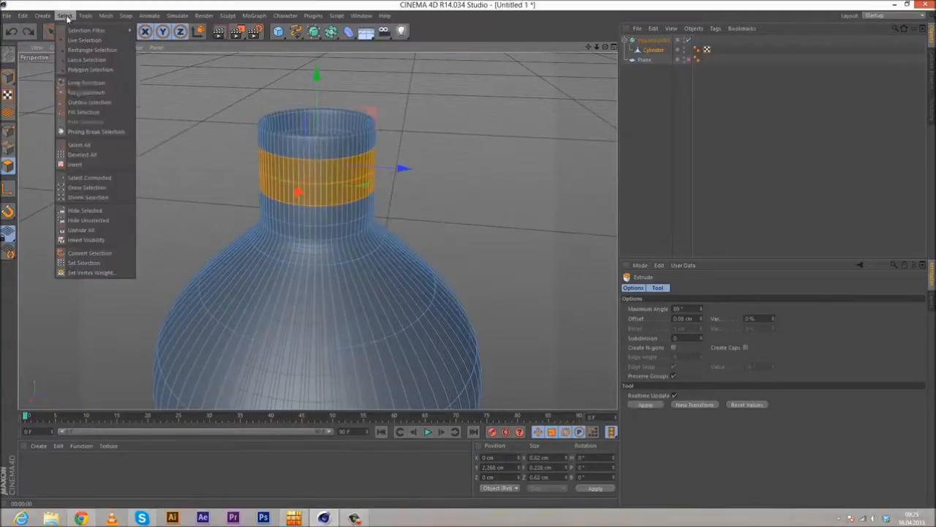
{"action": "left_click", "coordinate": [86, 83]}
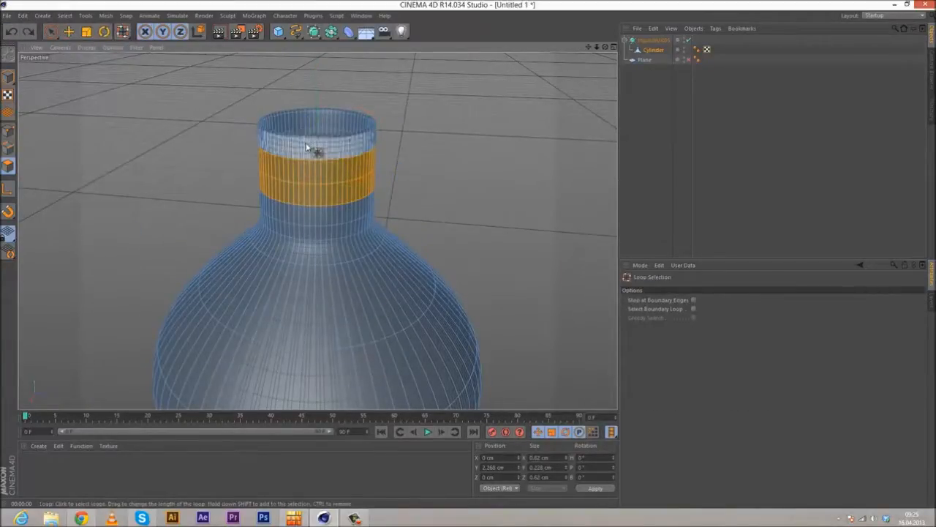
{"action": "left_click", "coordinate": [307, 146], "text": "shift"}
{"action": "right_click", "coordinate": [150, 96]}
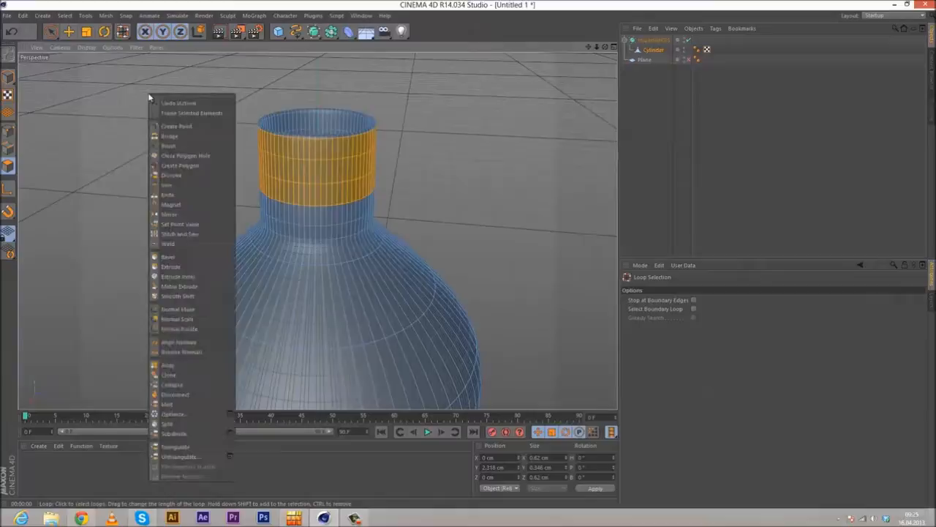
{"action": "left_click", "coordinate": [183, 267]}
{"action": "left_click_drag", "start_coordinate": [471, 256], "coordinate": [469, 258]}
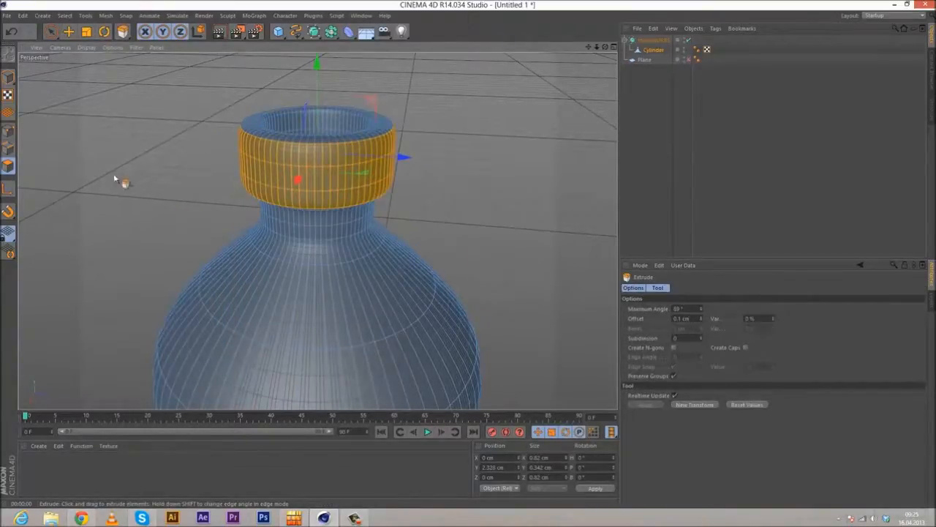
- Examine the extruded neck collar and its proportion to the whole bottle from different angles and distances
{"action": "left_click_drag", "start_coordinate": [159, 206], "coordinate": [164, 139], "text": "alt"}
{"action": "right_click_drag", "start_coordinate": [212, 175], "coordinate": [254, 255], "text": "alt"}
{"action": "left_click_drag", "start_coordinate": [255, 265], "coordinate": [249, 315], "text": "alt"}
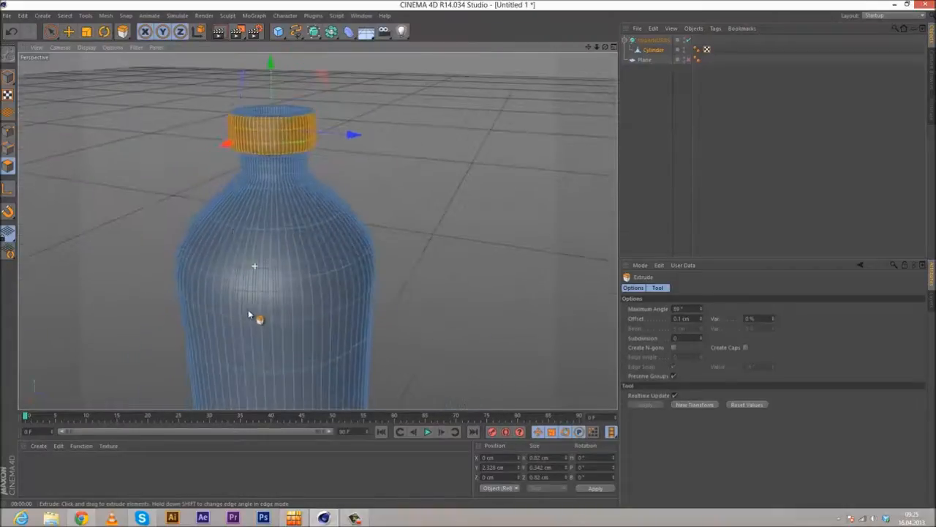
{"action": "middle_click_drag", "start_coordinate": [243, 234], "coordinate": [236, 152], "text": "alt"}
{"action": "scroll", "coordinate": [238, 142], "scroll_direction": "down", "scroll_amount": 3}
{"action": "left_click_drag", "start_coordinate": [261, 244], "coordinate": [243, 233], "text": "alt"}
{"action": "scroll", "coordinate": [224, 104], "scroll_direction": "up", "scroll_amount": 2}
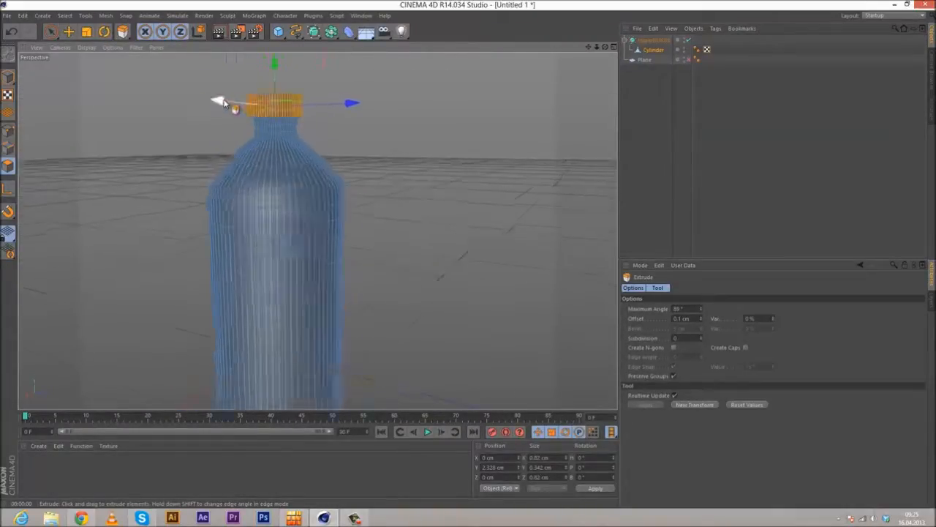
{"action": "scroll", "coordinate": [248, 146], "scroll_direction": "up", "scroll_amount": 3}
{"action": "left_click_drag", "start_coordinate": [248, 146], "coordinate": [248, 202], "text": "alt"}
{"action": "middle_click_drag", "start_coordinate": [248, 201], "coordinate": [248, 256], "text": "alt"}
{"action": "scroll", "coordinate": [219, 139], "scroll_direction": "up", "scroll_amount": 3}
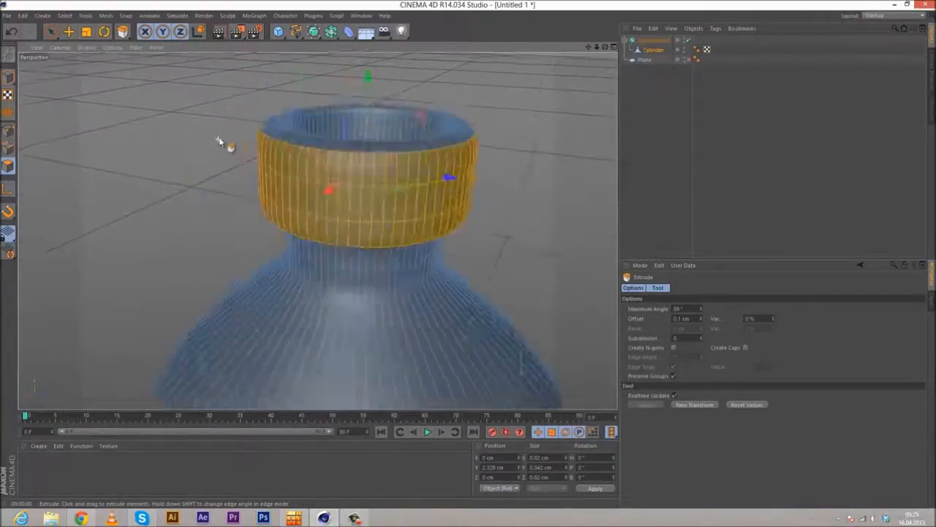
{"action": "scroll", "coordinate": [219, 141], "scroll_direction": "up", "scroll_amount": 2}
{"action": "left_click_drag", "start_coordinate": [278, 164], "coordinate": [245, 159], "text": "alt"}
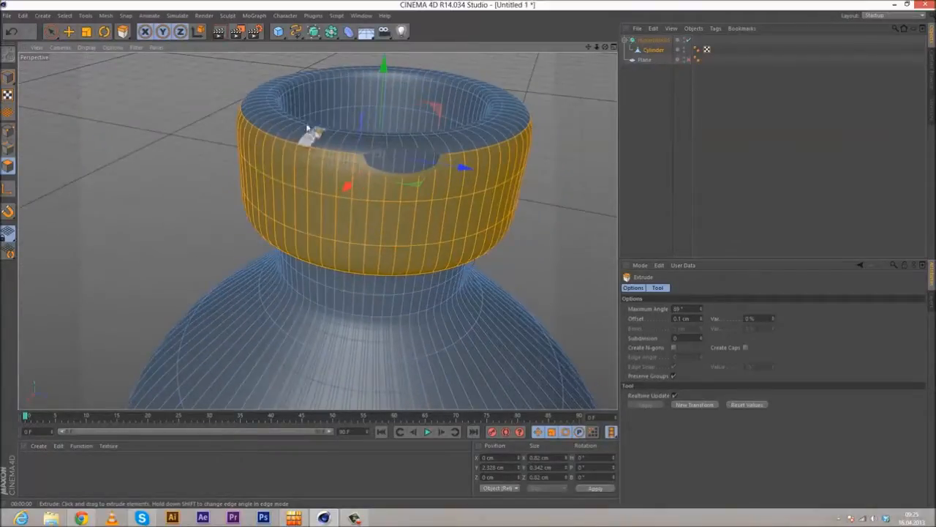
- Cut extra edge loops around the collar's upper rim and underside with the Knife in Loop mode
{"action": "right_click", "coordinate": [112, 99]}
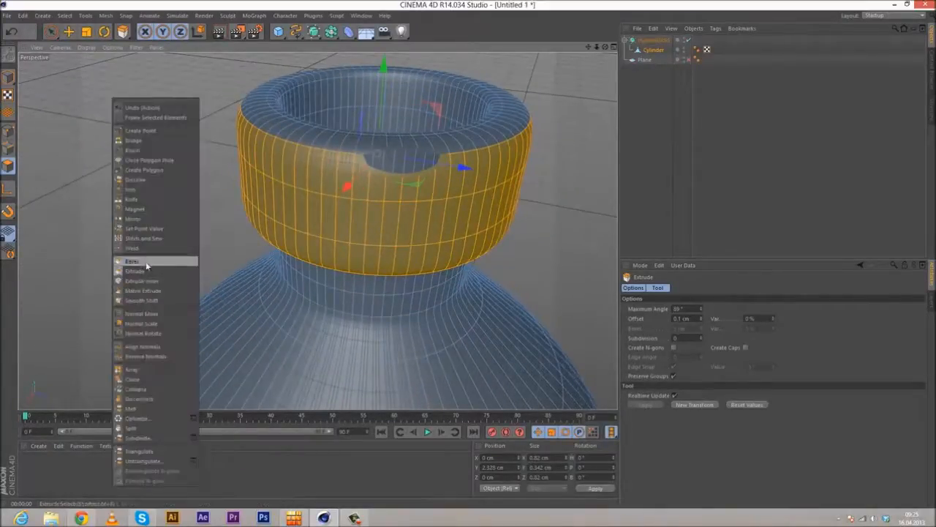
{"action": "left_click", "coordinate": [133, 199]}
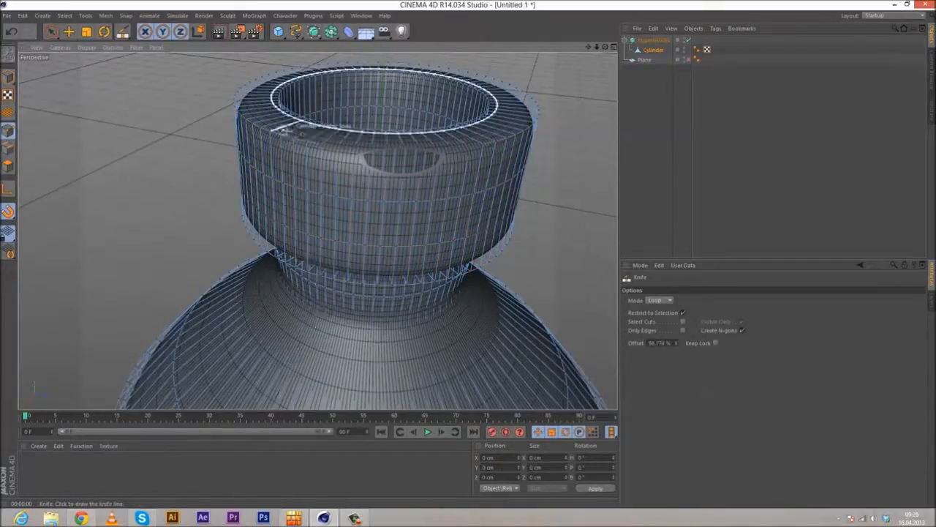
{"action": "left_click_drag", "start_coordinate": [292, 134], "coordinate": [313, 142], "text": "alt"}
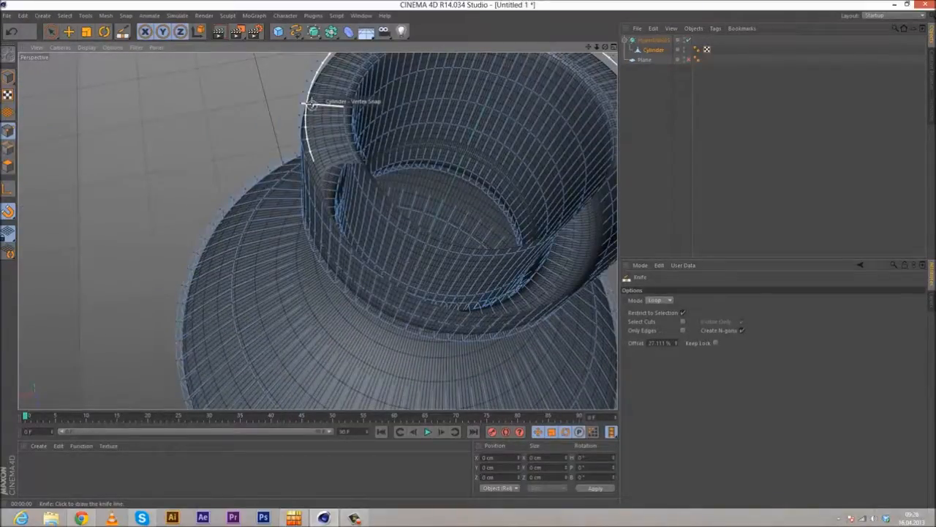
{"action": "left_click_drag", "start_coordinate": [312, 103], "coordinate": [317, 231], "text": "alt"}
{"action": "middle_click_drag", "start_coordinate": [318, 231], "coordinate": [315, 228], "text": "alt"}
{"action": "left_click_drag", "start_coordinate": [301, 236], "coordinate": [280, 201], "text": "alt"}
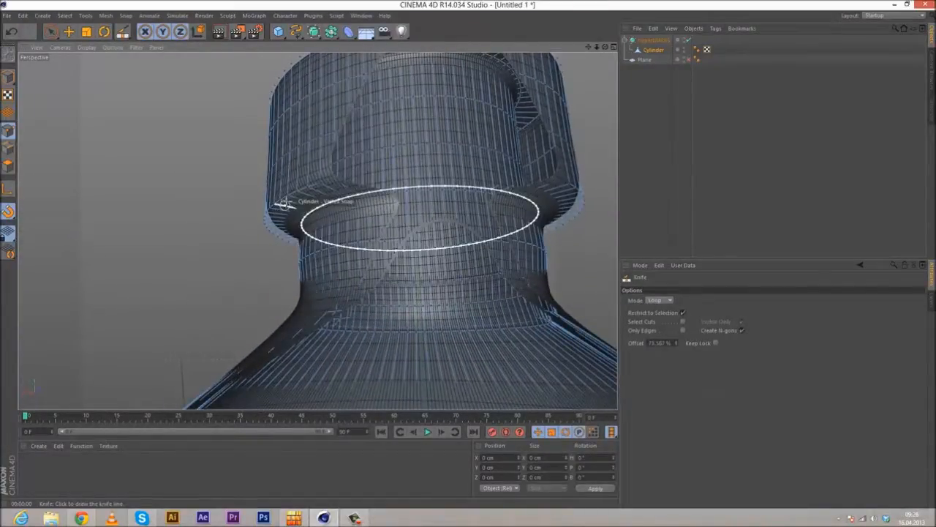
{"action": "left_click_drag", "start_coordinate": [285, 203], "coordinate": [322, 192], "text": "alt"}
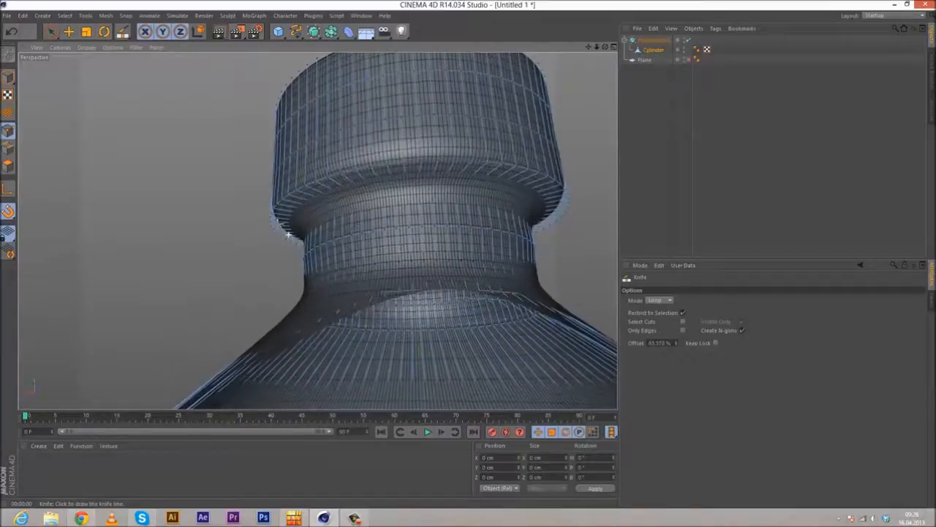
{"action": "left_click", "coordinate": [344, 177]}
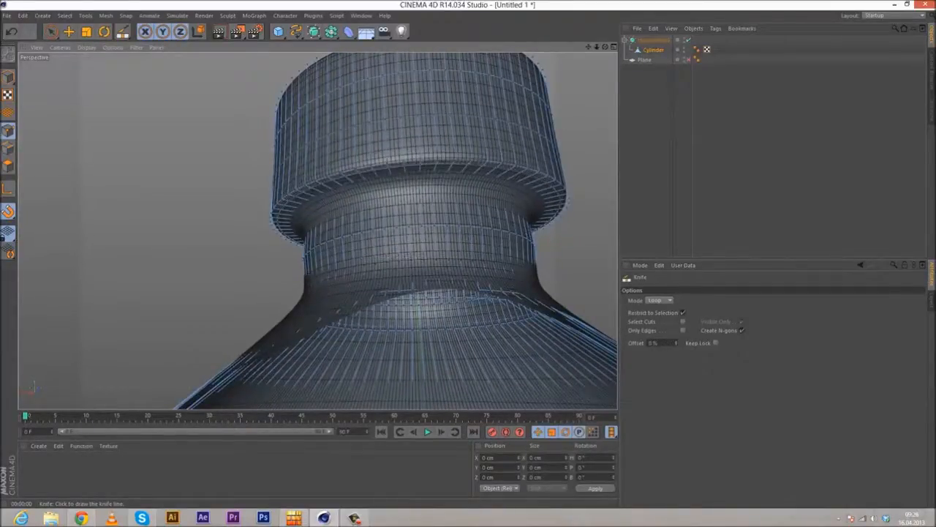
- Leave the Knife for the Move tool and test-render the bottle's upper part to check the collar
{"action": "left_click", "coordinate": [70, 34]}
{"action": "scroll", "coordinate": [171, 142], "scroll_direction": "down", "scroll_amount": 4}
{"action": "left_click_drag", "start_coordinate": [312, 231], "coordinate": [328, 220], "text": "alt"}
{"action": "middle_click_drag", "start_coordinate": [317, 162], "coordinate": [311, 239], "text": "alt"}
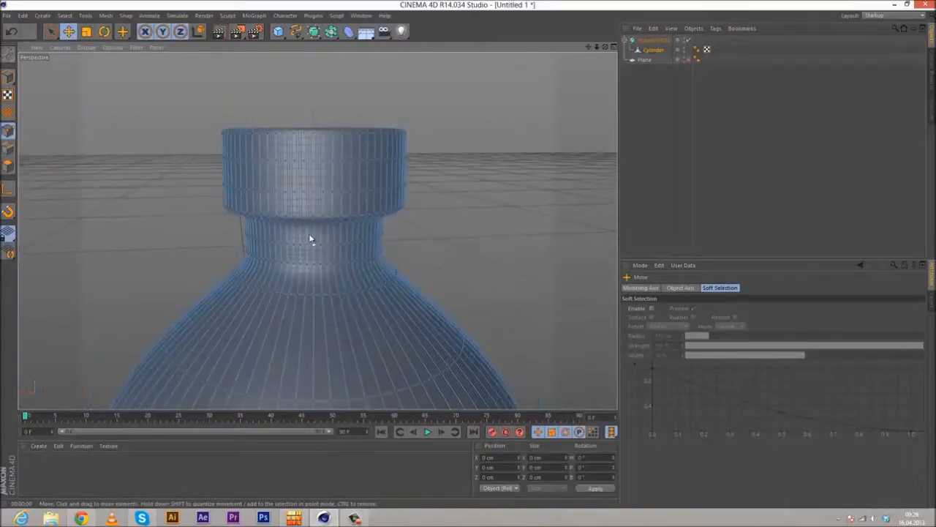
{"action": "scroll", "coordinate": [310, 239], "scroll_direction": "down", "scroll_amount": 3}
{"action": "left_click_drag", "start_coordinate": [334, 241], "coordinate": [333, 271], "text": "alt"}
{"action": "left_click", "coordinate": [218, 31]}
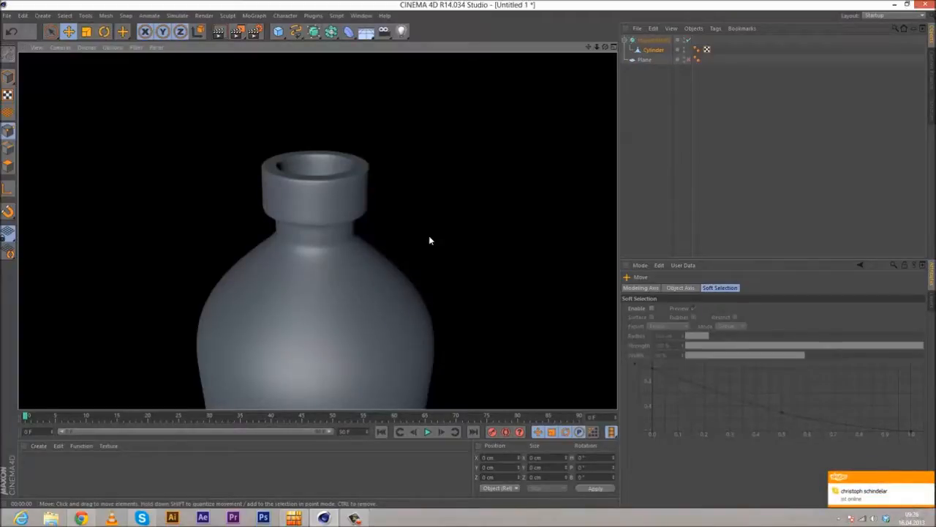
{"action": "left_click_drag", "start_coordinate": [430, 241], "coordinate": [373, 253], "text": "alt"}
{"action": "scroll", "coordinate": [398, 236], "scroll_direction": "down", "scroll_amount": 2}
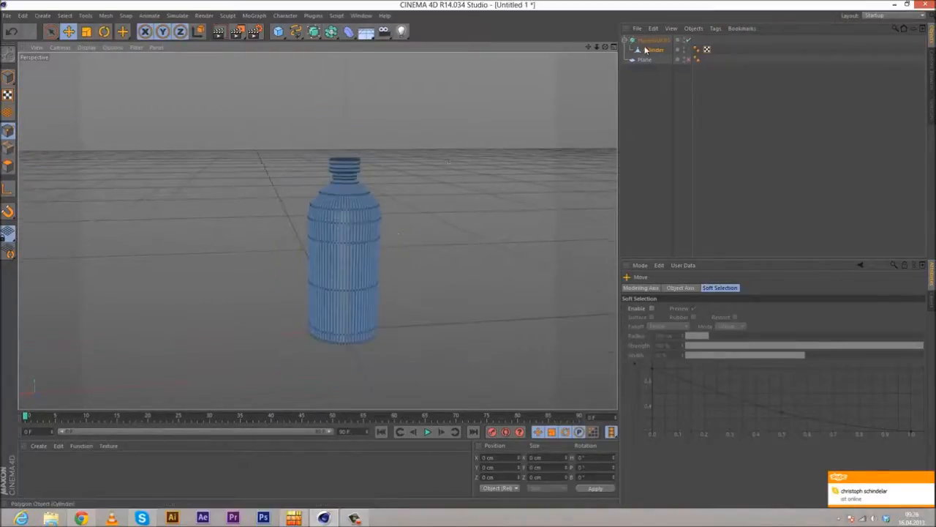
- Select the HyperNURBS and examine the smoothed bottle's body, collar and opening
{"action": "left_click", "coordinate": [661, 42]}
{"action": "scroll", "coordinate": [400, 231], "scroll_direction": "up", "scroll_amount": 3}
{"action": "left_click_drag", "start_coordinate": [380, 219], "coordinate": [360, 171], "text": "alt"}
{"action": "middle_click_drag", "start_coordinate": [382, 377], "coordinate": [385, 298], "text": "alt"}
{"action": "left_click_drag", "start_coordinate": [385, 298], "coordinate": [359, 219], "text": "alt"}
{"action": "middle_click_drag", "start_coordinate": [359, 220], "coordinate": [361, 234], "text": "alt"}
{"action": "left_click_drag", "start_coordinate": [400, 198], "coordinate": [399, 217], "text": "alt"}
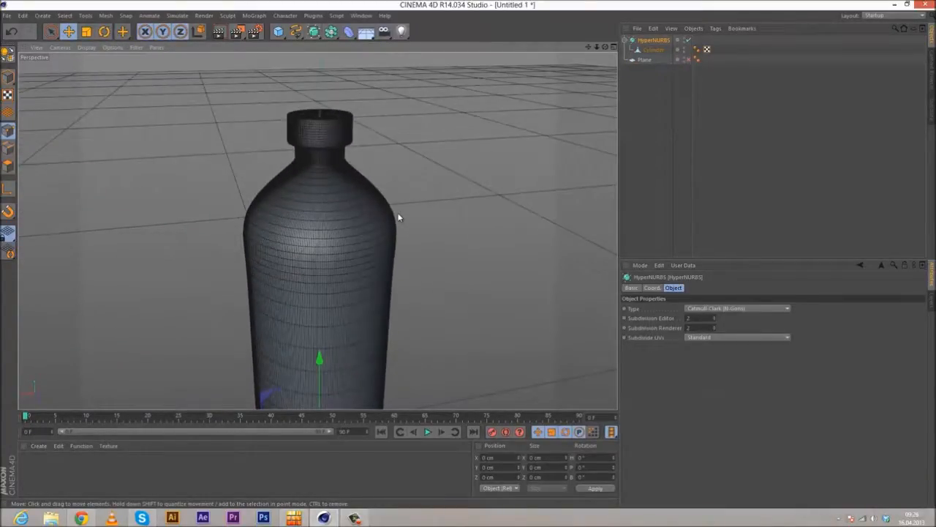
{"action": "scroll", "coordinate": [359, 161], "scroll_direction": "up", "scroll_amount": 3}
{"action": "mouse_move", "coordinate": [307, 194]}
{"action": "left_mouse_down", "text": "alt"}
{"action": "mouse_move", "coordinate": [299, 157]}
{"action": "mouse_move", "coordinate": [311, 211]}
{"action": "left_mouse_up", "text": "alt"}
{"action": "middle_click_drag", "start_coordinate": [317, 231], "coordinate": [317, 308], "text": "alt"}
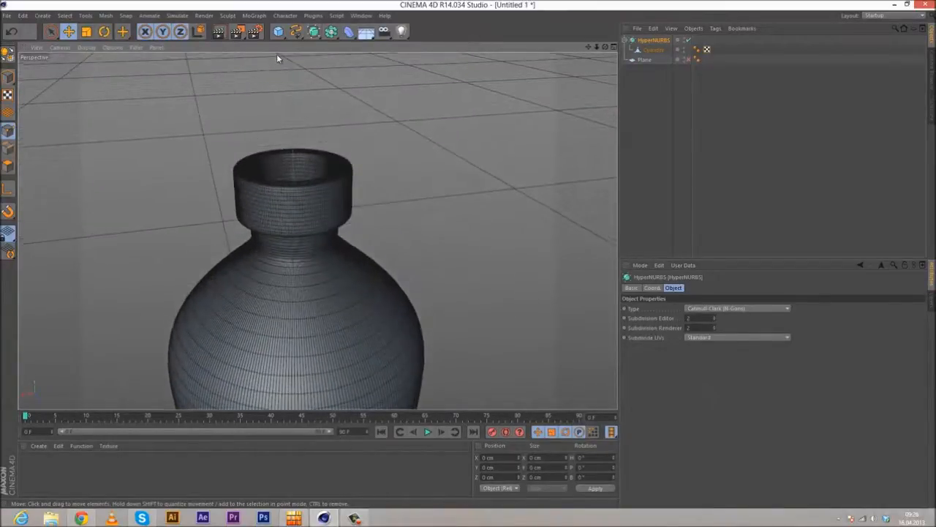
- Add a new cylinder primitive with a height of 1 cm and a radius of 0.3 cm
{"action": "left_click_drag", "start_coordinate": [278, 31], "coordinate": [476, 46]}
{"action": "scroll", "coordinate": [352, 195], "scroll_direction": "down", "scroll_amount": 5}
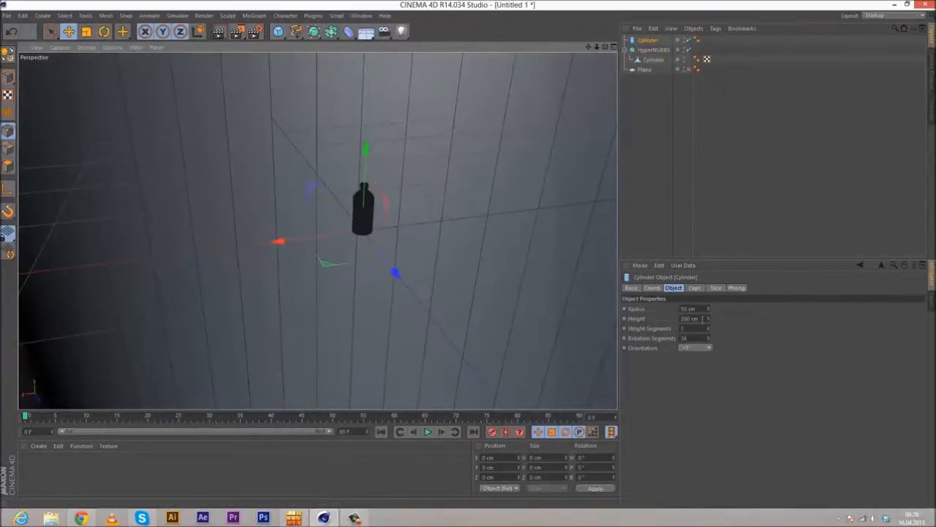
{"action": "left_click", "coordinate": [705, 318]}
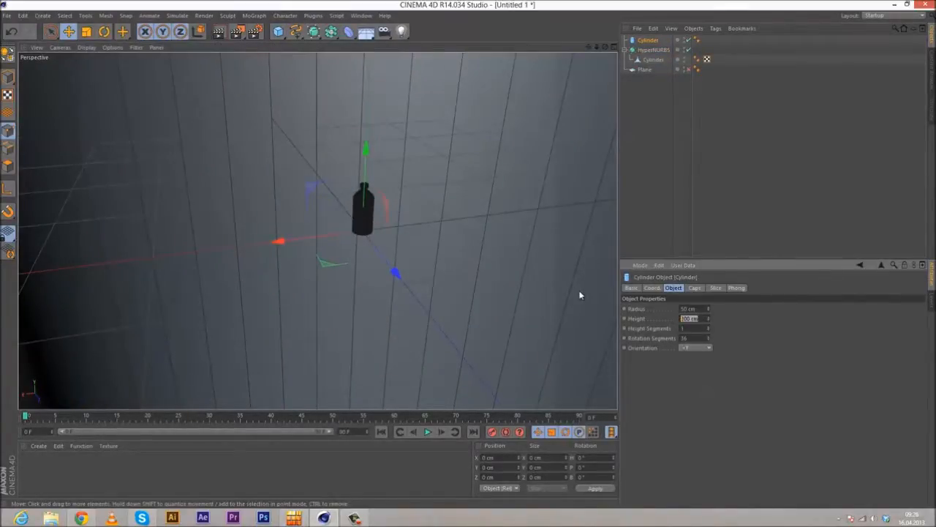
{"action": "type", "text": "1"}
{"action": "key", "text": "Return"}
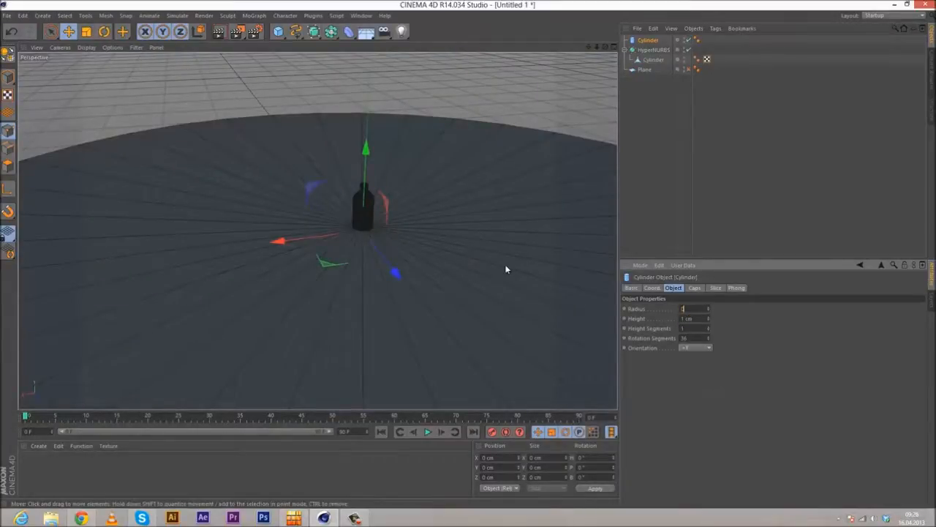
{"action": "type", "text": "0.3"}
{"action": "key", "text": "Return"}
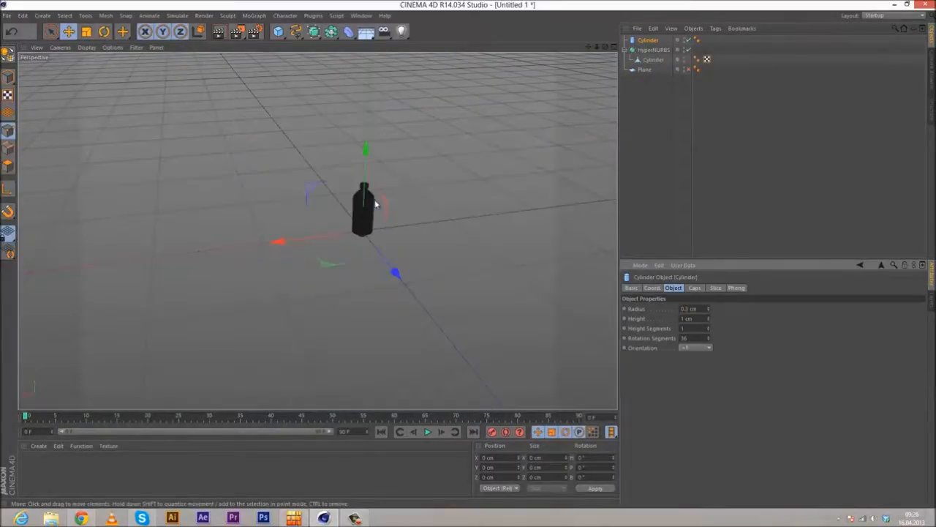
- Raise the new cylinder along its Y axis until it sits in the bottle's neck opening
{"action": "scroll", "coordinate": [365, 183], "scroll_direction": "up", "scroll_amount": 8}
{"action": "left_click_drag", "start_coordinate": [357, 300], "coordinate": [356, 111]}
{"action": "scroll", "coordinate": [387, 150], "scroll_direction": "up", "scroll_amount": 5}
{"action": "scroll", "coordinate": [329, 247], "scroll_direction": "up", "scroll_amount": 6}
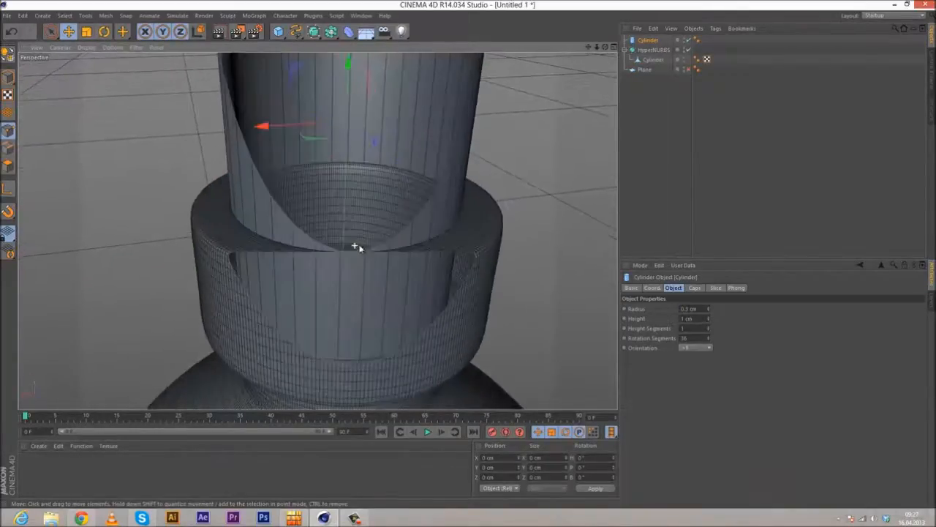
- Examine the new cylinder against the bottle's neck opening in the top view
{"action": "middle_click", "coordinate": [466, 165]}
{"action": "middle_click", "coordinate": [439, 148]}
{"action": "scroll", "coordinate": [376, 193], "scroll_direction": "up", "scroll_amount": 4}
{"action": "middle_click_drag", "start_coordinate": [228, 290], "coordinate": [395, 105], "text": "alt"}
{"action": "scroll", "coordinate": [412, 150], "scroll_direction": "down", "scroll_amount": 3}
{"action": "scroll", "coordinate": [408, 146], "scroll_direction": "up", "scroll_amount": 5}
{"action": "scroll", "coordinate": [396, 129], "scroll_direction": "up", "scroll_amount": 8}
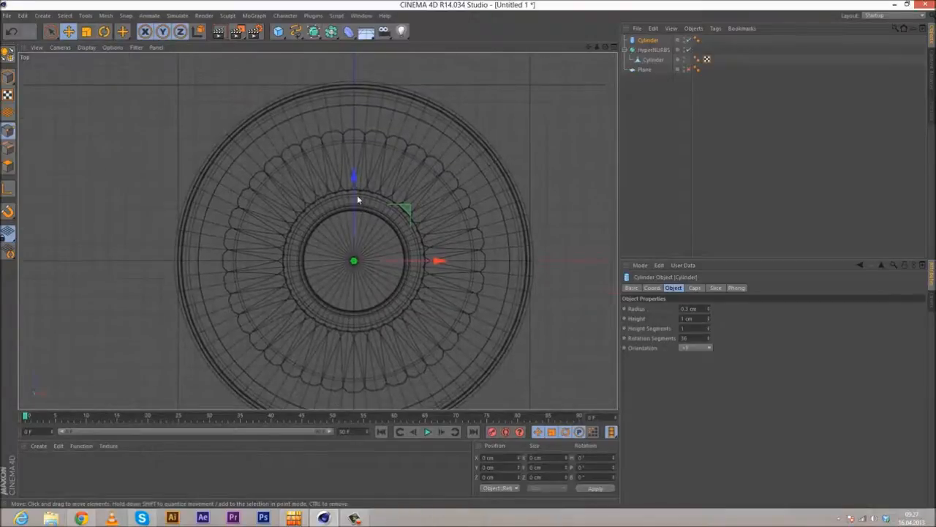
{"action": "scroll", "coordinate": [360, 212], "scroll_direction": "up", "scroll_amount": 5}
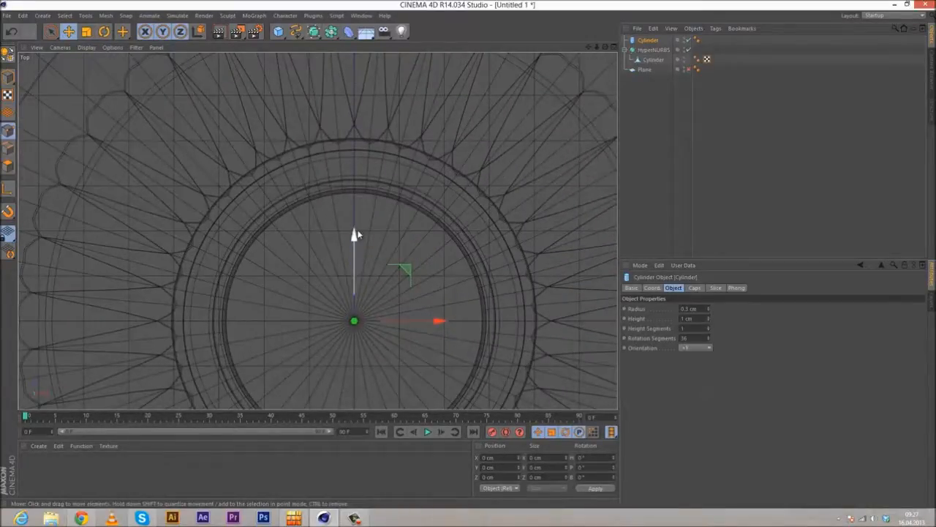
- Try radii of 0.1 cm and 0.2 cm for the new cylinder against the bottle opening
{"action": "left_click", "coordinate": [689, 308]}
{"action": "key", "text": "BackSpace"}
{"action": "type", "text": "1"}
{"action": "middle_click_drag", "start_coordinate": [378, 282], "coordinate": [381, 236], "text": "alt"}
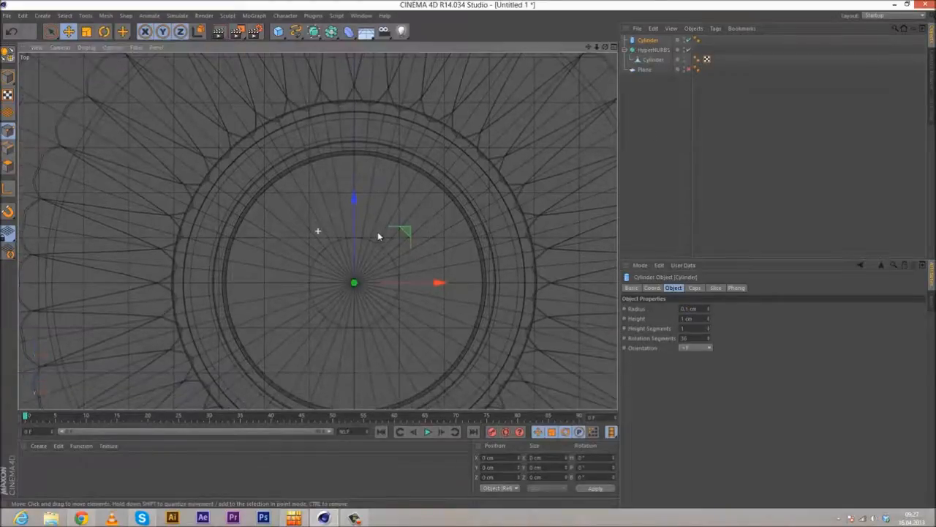
{"action": "left_click", "coordinate": [689, 308]}
{"action": "key", "text": "BackSpace"}
{"action": "type", "text": "2"}
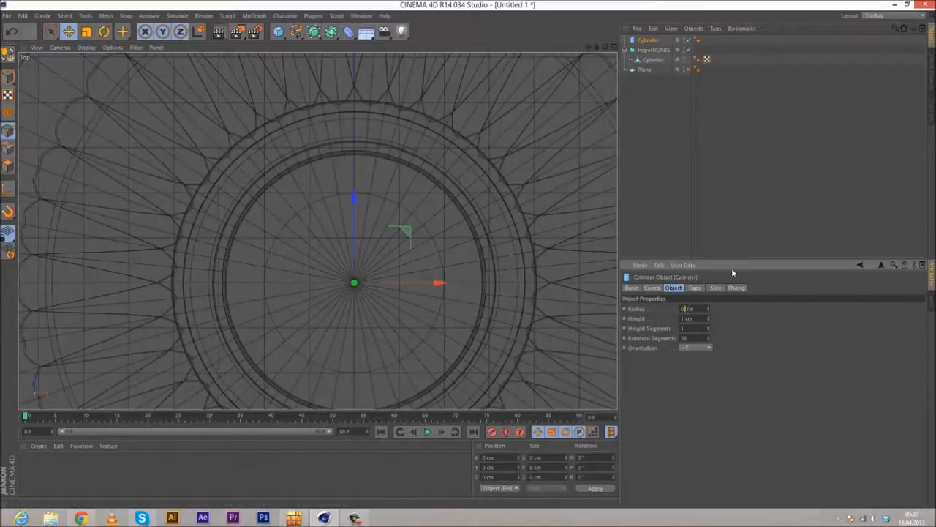
{"action": "key", "text": "Return"}
- Try cylinder radii of 0.25 cm and 0.27 cm against the neck opening in the perspective view
{"action": "middle_click", "coordinate": [297, 132]}
{"action": "middle_click", "coordinate": [211, 130]}
{"action": "left_click_drag", "start_coordinate": [329, 236], "coordinate": [257, 252], "text": "alt"}
{"action": "left_click", "coordinate": [689, 308]}
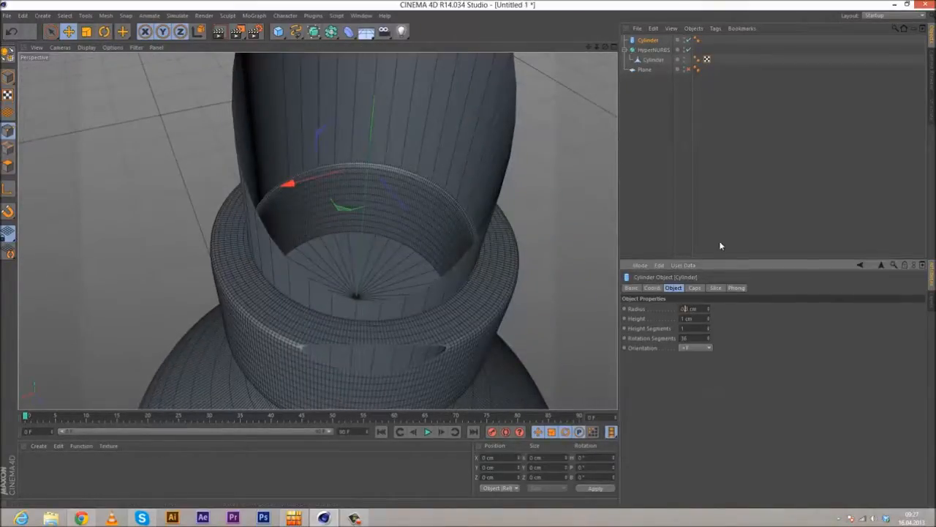
{"action": "type", "text": "2"}
{"action": "key", "text": "Return"}
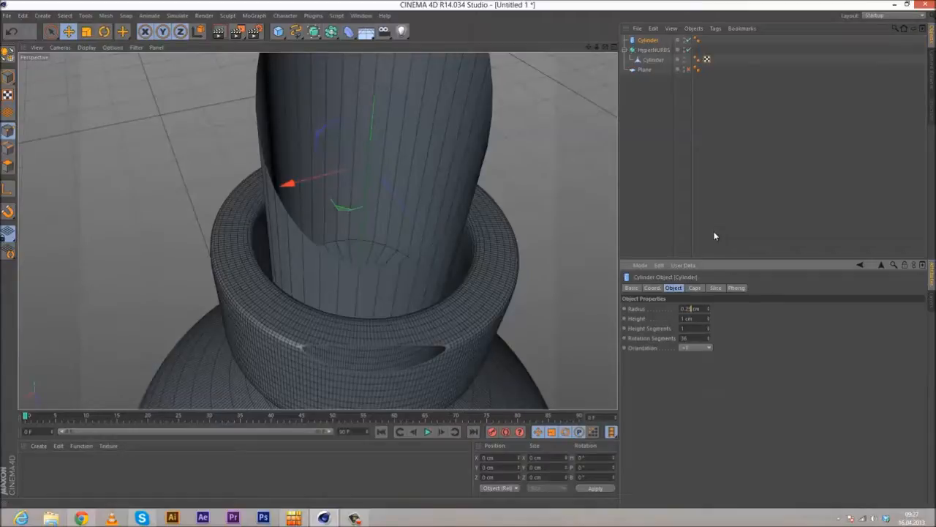
{"action": "type", "text": "7"}
{"action": "key", "text": "Return"}
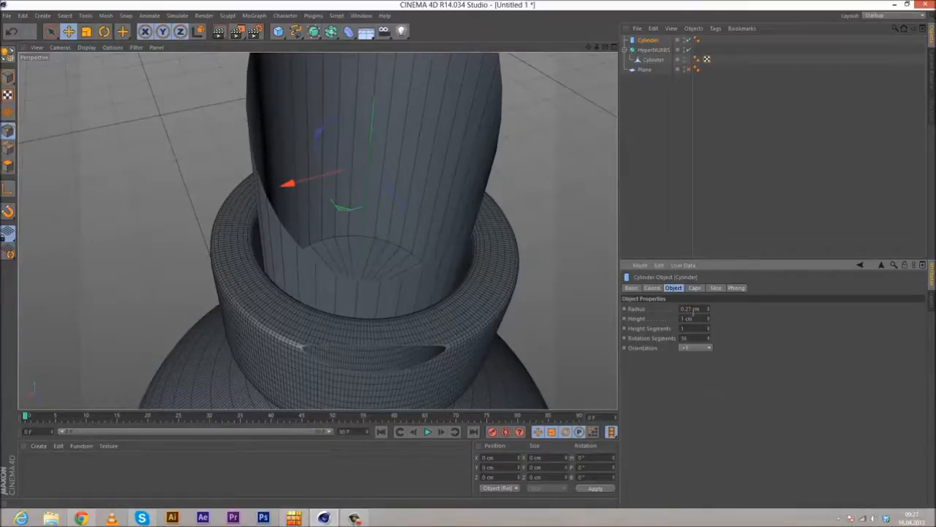
- Fine-tune the stopper cylinder's radius through 0.28 cm to 0.29 cm
{"action": "key", "text": "BackSpace"}
{"action": "type", "text": "8"}
{"action": "key", "text": "Return"}
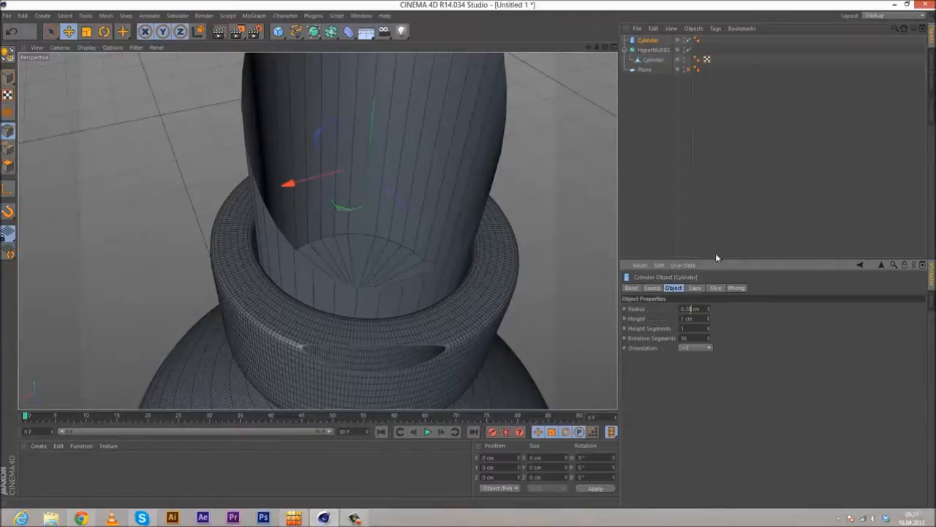
{"action": "key", "text": "BackSpace"}
{"action": "type", "text": "9"}
{"action": "key", "text": "Return"}
- Set the stopper cylinder's height to 0.8 cm
{"action": "left_click_drag", "start_coordinate": [400, 248], "coordinate": [313, 204], "text": "alt"}
{"action": "scroll", "coordinate": [392, 236], "scroll_direction": "down", "scroll_amount": 4}
{"action": "left_click_drag", "start_coordinate": [393, 237], "coordinate": [351, 140], "text": "alt"}
{"action": "left_click_drag", "start_coordinate": [351, 177], "coordinate": [352, 244], "text": "alt"}
{"action": "scroll", "coordinate": [353, 244], "scroll_direction": "down", "scroll_amount": 5}
{"action": "left_click_drag", "start_coordinate": [361, 311], "coordinate": [359, 293], "text": "alt"}
{"action": "scroll", "coordinate": [362, 254], "scroll_direction": "up", "scroll_amount": 3}
{"action": "left_click_drag", "start_coordinate": [361, 254], "coordinate": [373, 241], "text": "alt"}
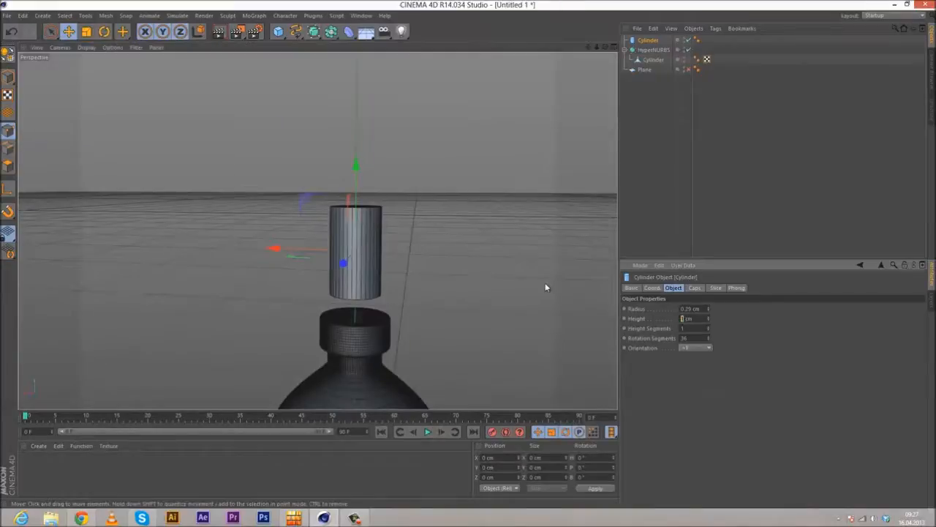
{"action": "type", "text": "0.6"}
{"action": "key", "text": "Return"}
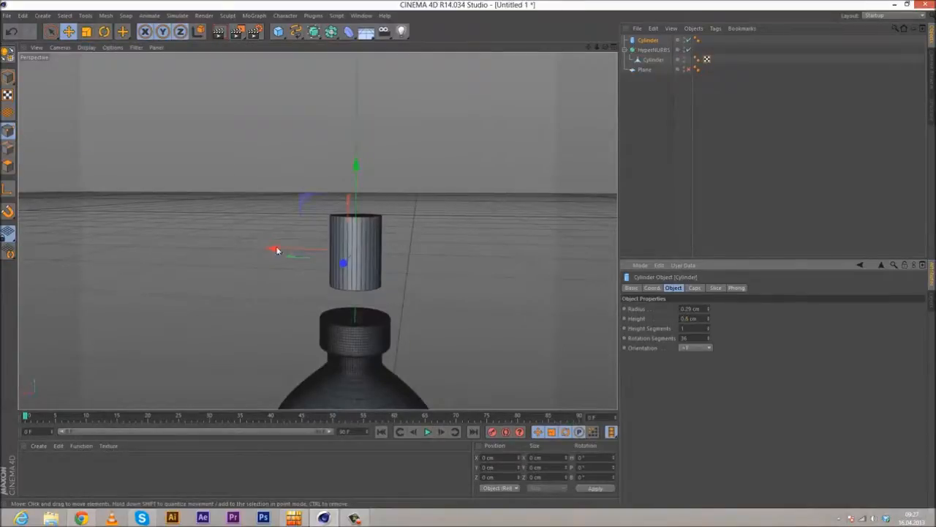
- Convert the stopper cylinder into an editable polygon object and select all its points
{"action": "middle_click_drag", "start_coordinate": [277, 250], "coordinate": [277, 215], "text": "alt"}
{"action": "right_click_drag", "start_coordinate": [372, 236], "coordinate": [442, 141], "text": "alt"}
{"action": "key", "text": "c"}
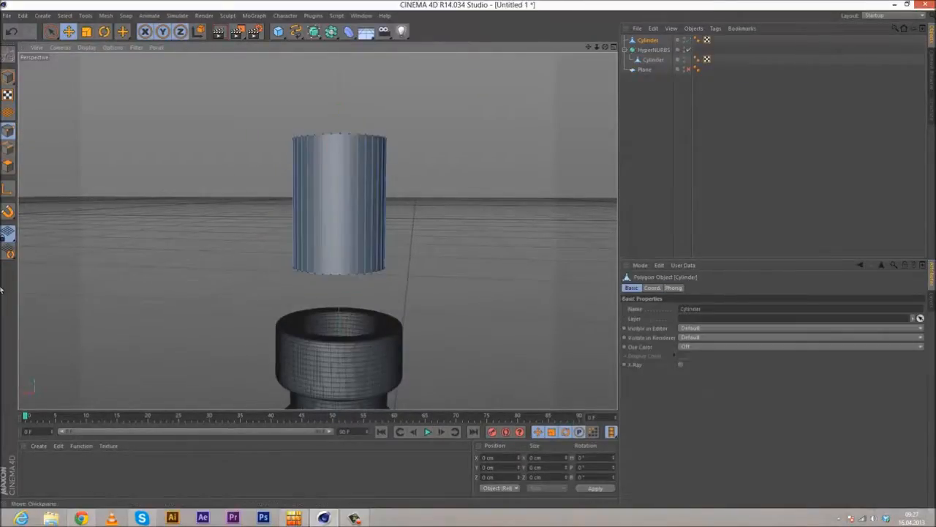
{"action": "right_click", "coordinate": [212, 159]}
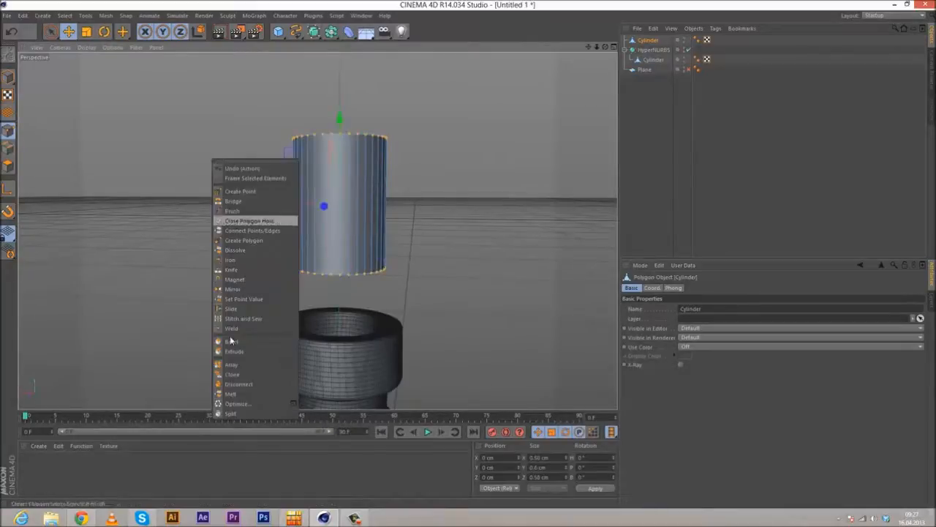
{"action": "left_click", "coordinate": [125, 165]}
{"action": "left_click_drag", "start_coordinate": [256, 226], "coordinate": [240, 179], "text": "alt"}
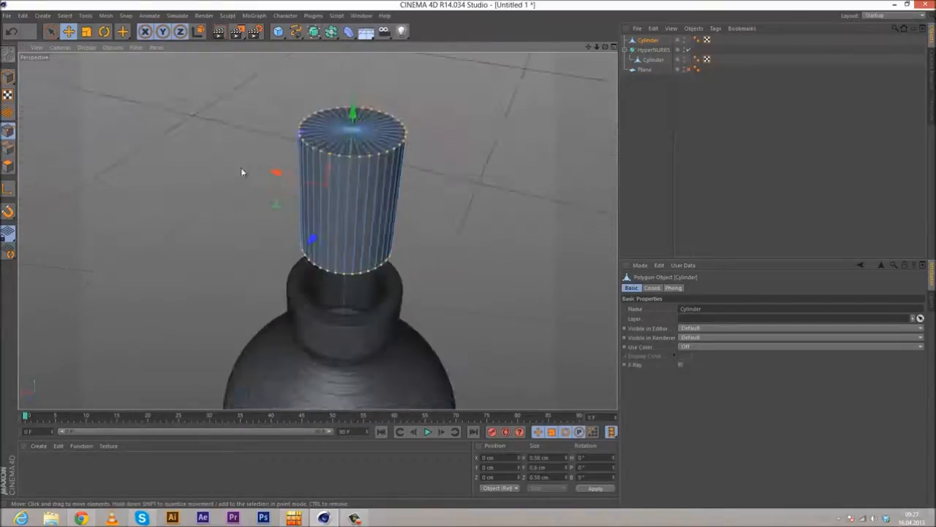
- Try to raise the point loop of the stopper's top rim along Y, and undo the moves
{"action": "left_click", "coordinate": [64, 16]}
{"action": "left_click", "coordinate": [73, 79]}
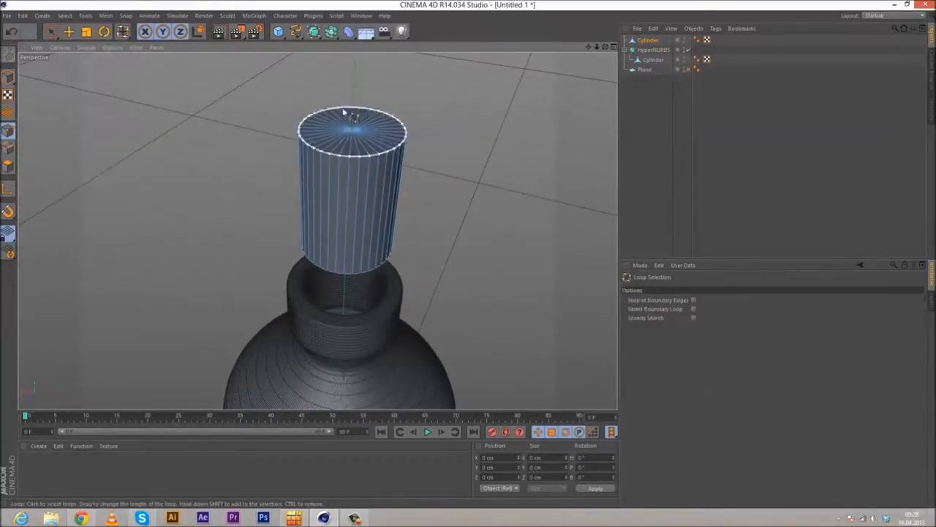
{"action": "left_click", "coordinate": [336, 111]}
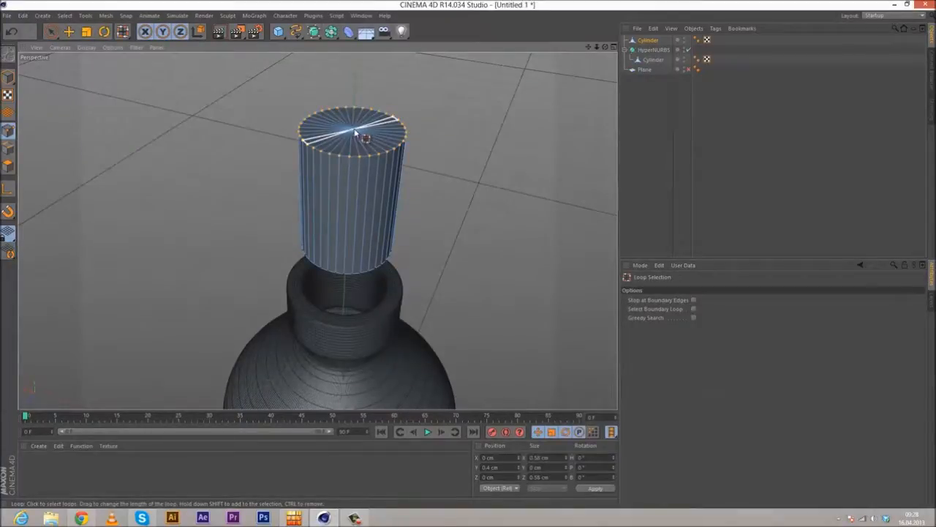
{"action": "key", "text": "e"}
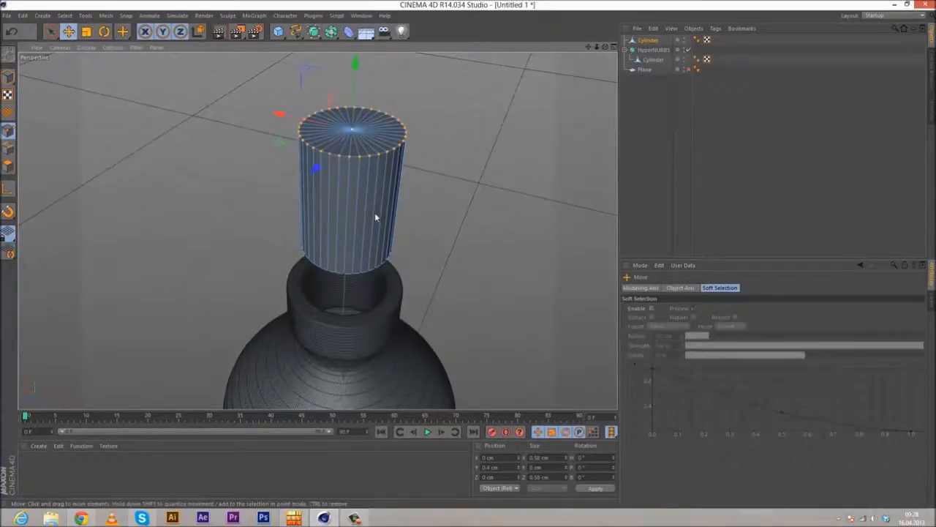
{"action": "left_click_drag", "start_coordinate": [376, 217], "coordinate": [366, 168], "text": "alt"}
{"action": "left_click_drag", "start_coordinate": [353, 136], "coordinate": [352, 93]}
{"action": "left_click_drag", "start_coordinate": [424, 198], "coordinate": [417, 233], "text": "alt"}
{"action": "mouse_move", "coordinate": [343, 101]}
{"action": "left_mouse_down"}
{"action": "mouse_move", "coordinate": [341, 65]}
{"action": "mouse_move", "coordinate": [328, 111]}
{"action": "mouse_move", "coordinate": [324, 89]}
{"action": "mouse_move", "coordinate": [329, 122]}
{"action": "mouse_move", "coordinate": [331, 114]}
{"action": "left_mouse_up"}
{"action": "left_click", "coordinate": [11, 31]}
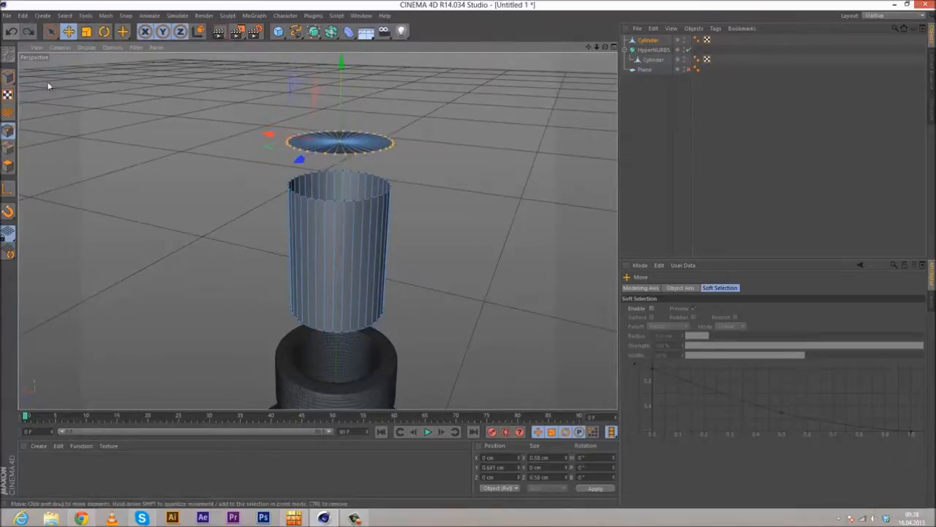
{"action": "left_click", "coordinate": [9, 35]}
- Optimize the stopper's points to merge its caps with the side wall, and clear the selection
{"action": "left_click_drag", "start_coordinate": [298, 284], "coordinate": [212, 197], "text": "alt"}
{"action": "right_click", "coordinate": [213, 196]}
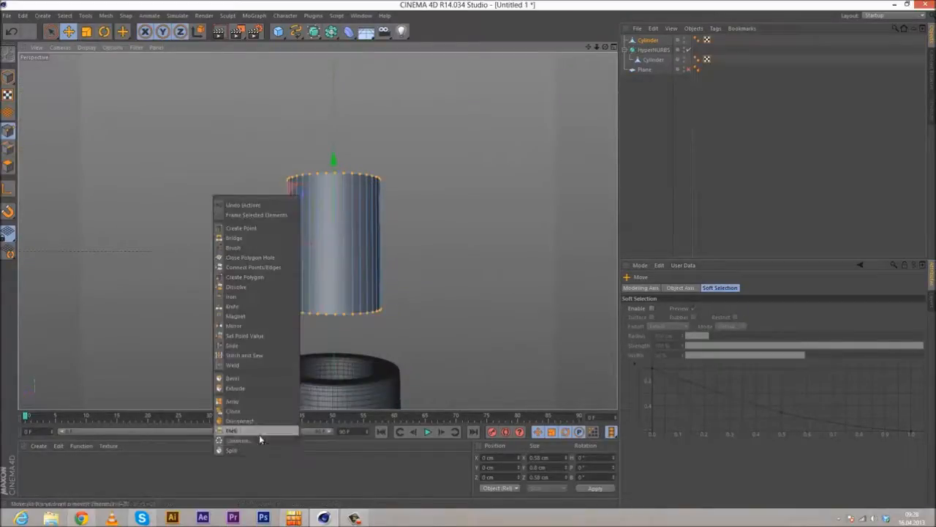
{"action": "left_click", "coordinate": [253, 440]}
{"action": "left_click", "coordinate": [197, 252]}
{"action": "left_click_drag", "start_coordinate": [199, 253], "coordinate": [263, 336], "text": "alt"}
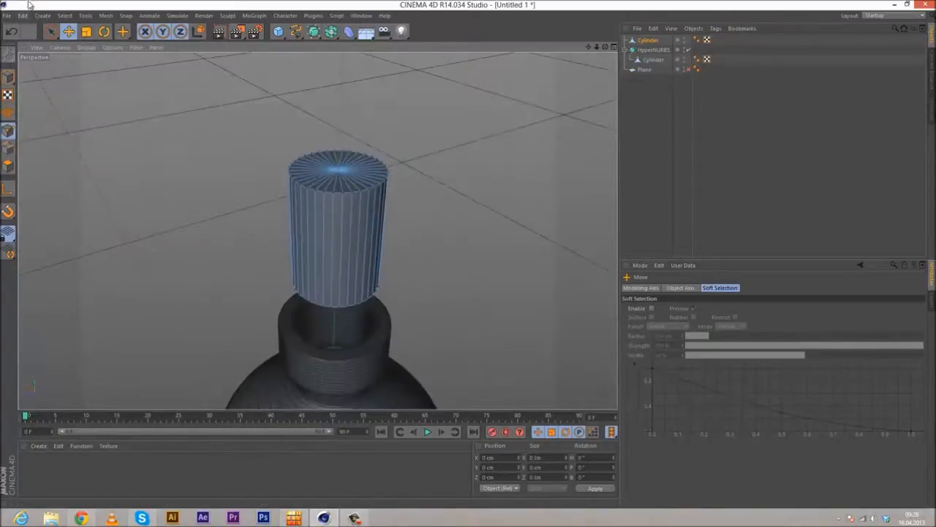
- Loop-select the optimized stopper's top rim, test raising it along Y, and undo the move
{"action": "left_click", "coordinate": [64, 16]}
{"action": "left_click", "coordinate": [86, 82]}
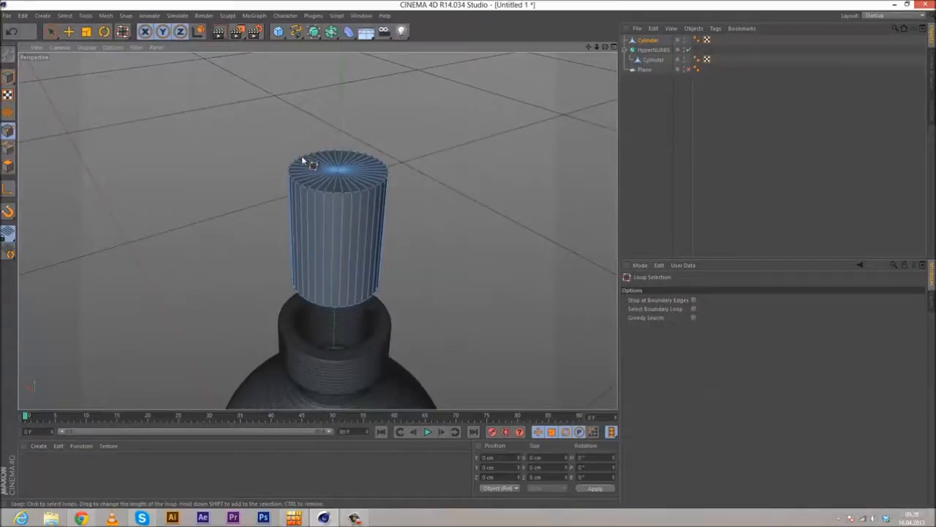
{"action": "left_click", "coordinate": [297, 167]}
{"action": "key", "text": "e"}
{"action": "left_click_drag", "start_coordinate": [337, 123], "coordinate": [338, 66]}
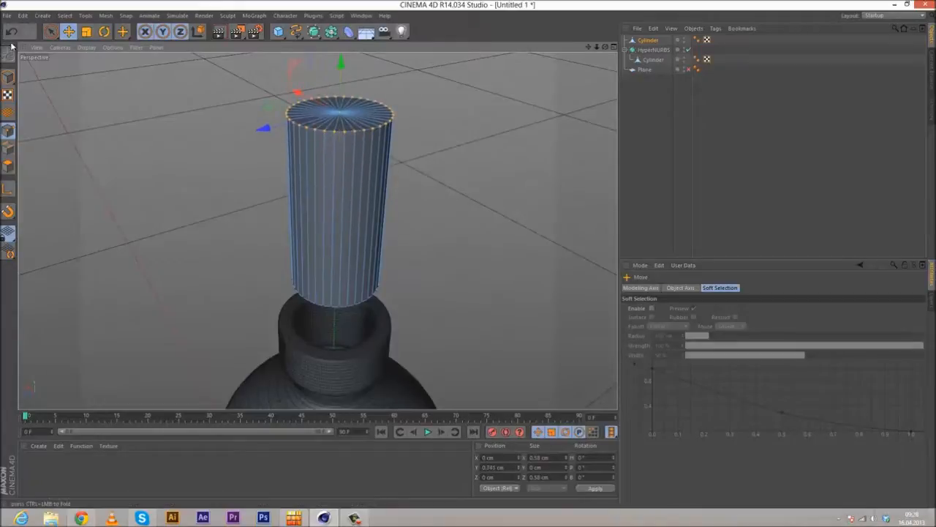
{"action": "left_click", "coordinate": [11, 32]}
- Loop-select the points of the stopper's bottom rim and scale them inward to taper the stopper towards the neck
{"action": "scroll", "coordinate": [334, 205], "scroll_direction": "down", "scroll_amount": 2}
{"action": "left_click_drag", "start_coordinate": [369, 308], "coordinate": [350, 200], "text": "alt"}
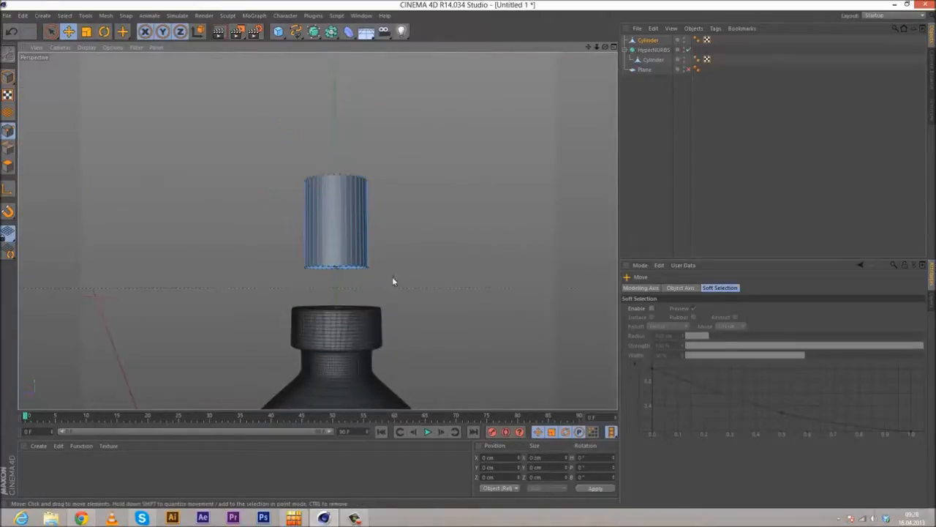
{"action": "scroll", "coordinate": [397, 278], "scroll_direction": "up", "scroll_amount": 3}
{"action": "left_click_drag", "start_coordinate": [276, 270], "coordinate": [270, 244], "text": "alt"}
{"action": "left_click", "coordinate": [65, 17]}
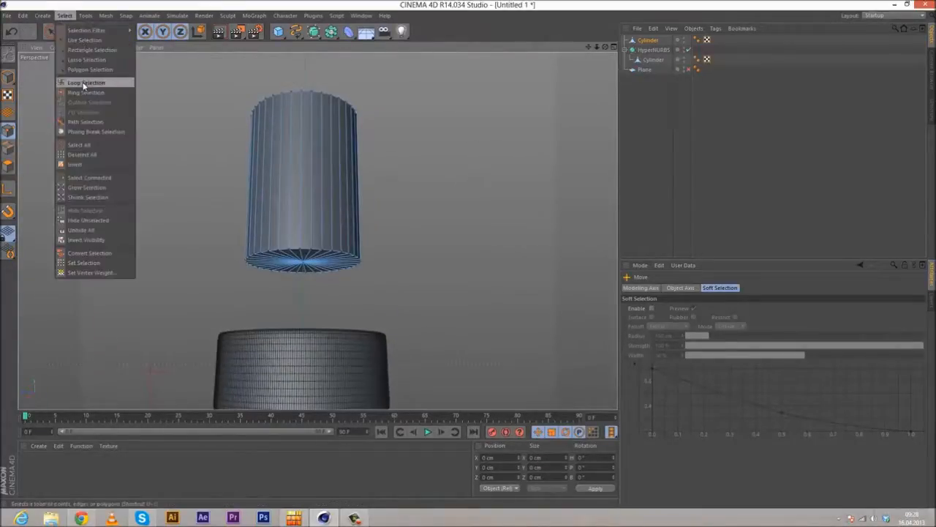
{"action": "left_click", "coordinate": [84, 83]}
{"action": "left_click", "coordinate": [306, 256]}
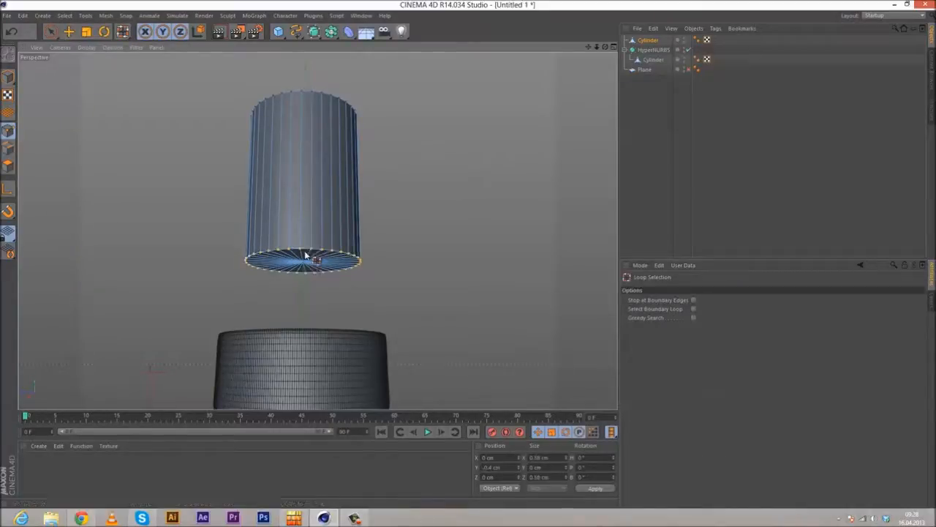
{"action": "key", "text": "e"}
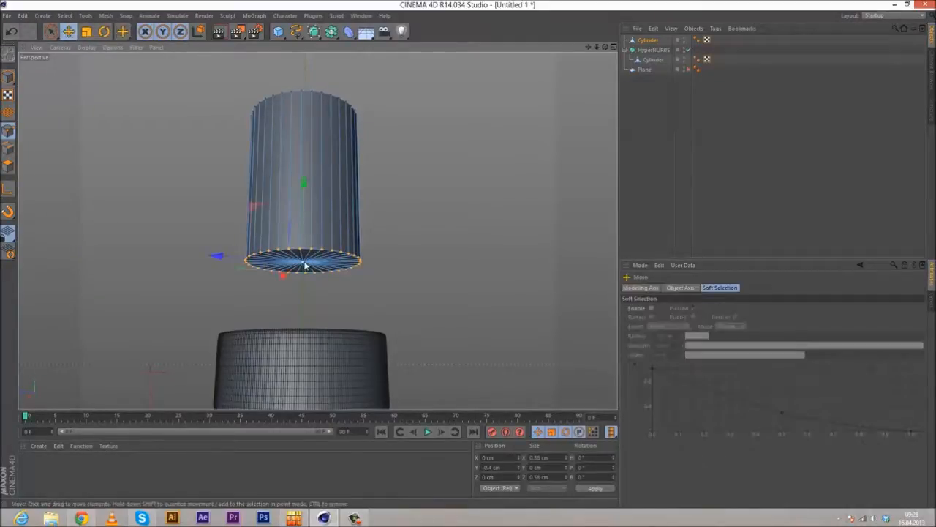
{"action": "left_click_drag", "start_coordinate": [130, 193], "coordinate": [136, 85], "text": "alt"}
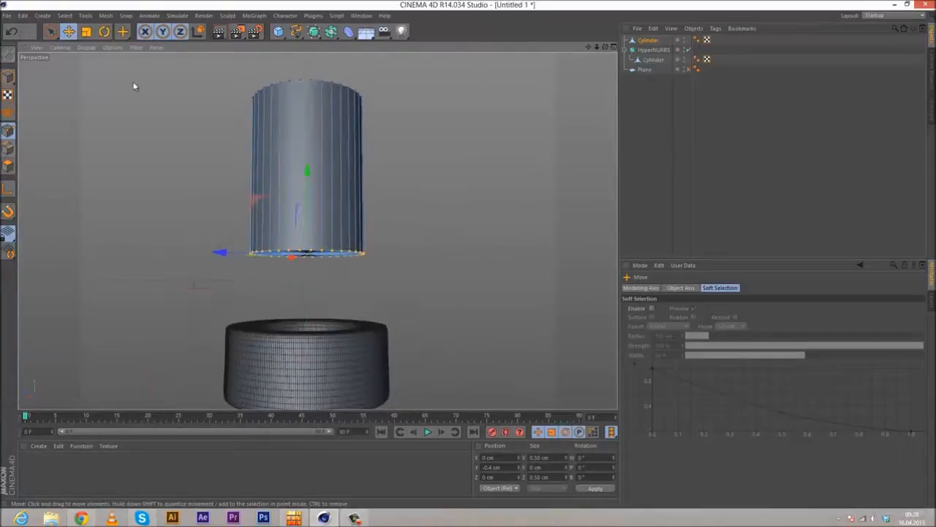
{"action": "left_click", "coordinate": [86, 31]}
{"action": "left_click_drag", "start_coordinate": [195, 125], "coordinate": [21, 135]}
{"action": "left_click_drag", "start_coordinate": [200, 217], "coordinate": [196, 260], "text": "alt"}
{"action": "left_click", "coordinate": [200, 204]}
- Switch to edge mode and loop-select both the top and bottom rim edges of the tapered stopper
{"action": "middle_click_drag", "start_coordinate": [203, 185], "coordinate": [210, 224], "text": "alt"}
{"action": "left_click", "coordinate": [5, 147]}
{"action": "left_click_drag", "start_coordinate": [134, 186], "coordinate": [127, 199], "text": "alt"}
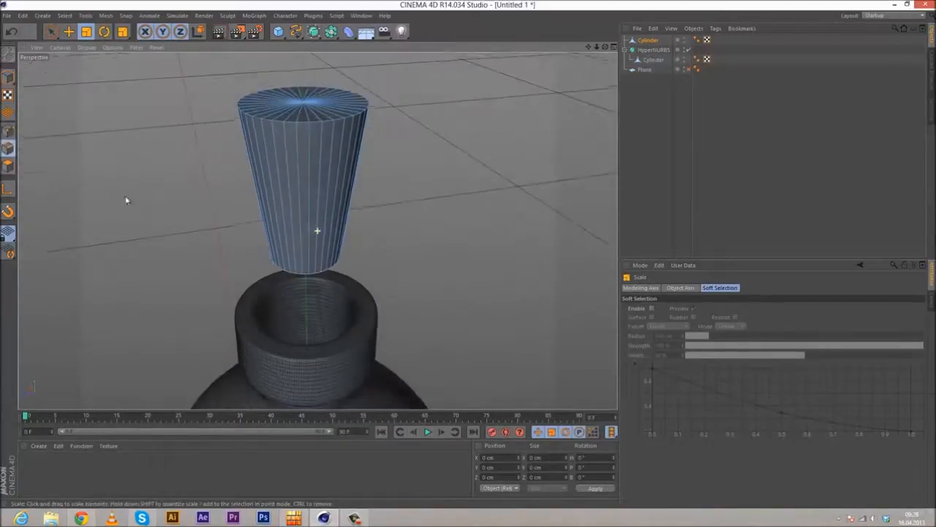
{"action": "left_click", "coordinate": [64, 15]}
{"action": "left_click", "coordinate": [98, 86]}
{"action": "left_click", "coordinate": [273, 121]}
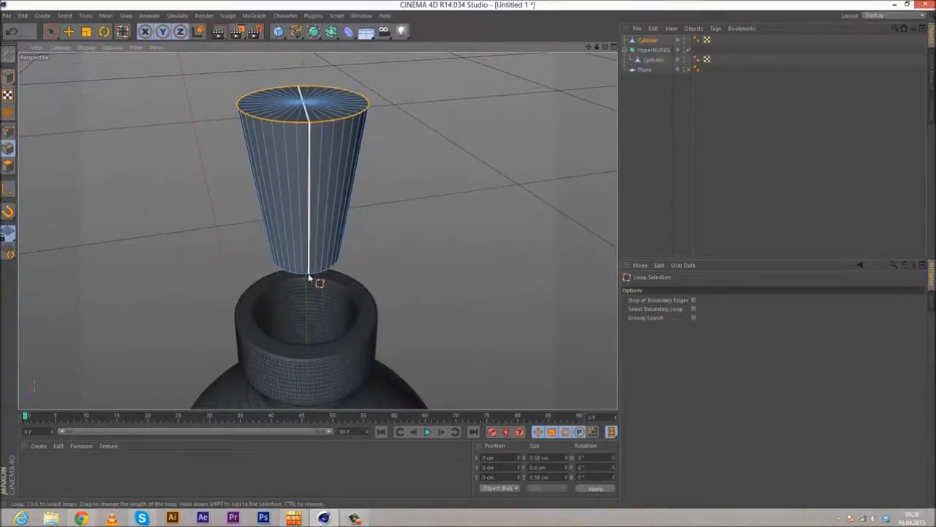
{"action": "left_click", "coordinate": [11, 32]}
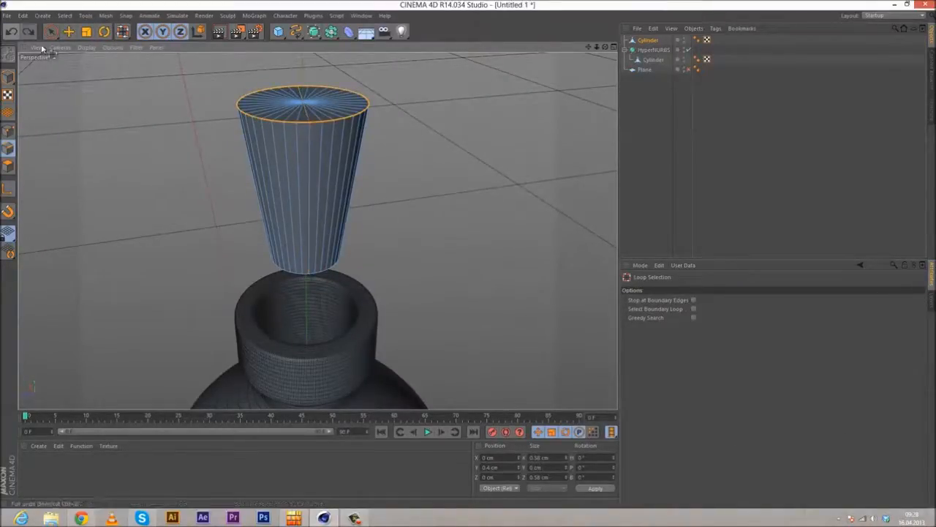
{"action": "left_click", "coordinate": [319, 272], "text": "shift"}
- Bevel the stopper's top and bottom rim edges with an inner offset of 0.01 cm
{"action": "right_click", "coordinate": [395, 142]}
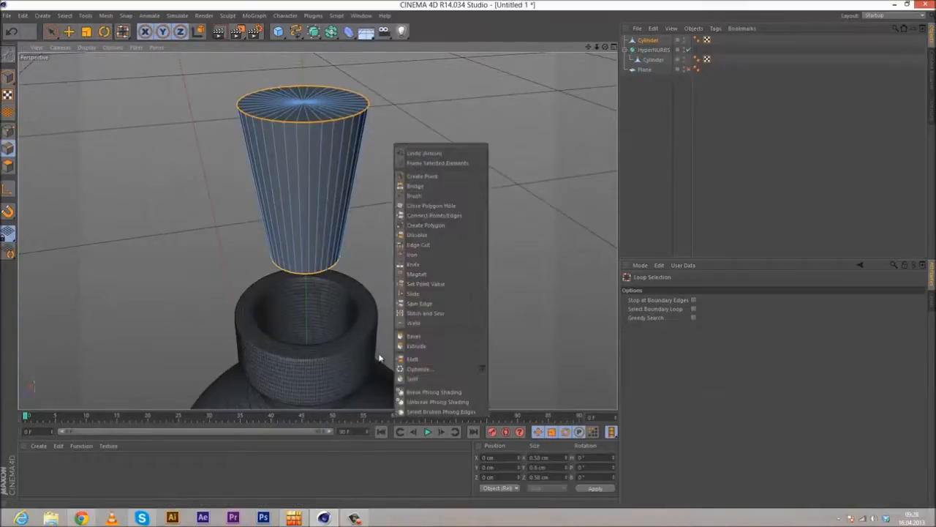
{"action": "left_click", "coordinate": [410, 335]}
{"action": "scroll", "coordinate": [332, 150], "scroll_direction": "up", "scroll_amount": 2}
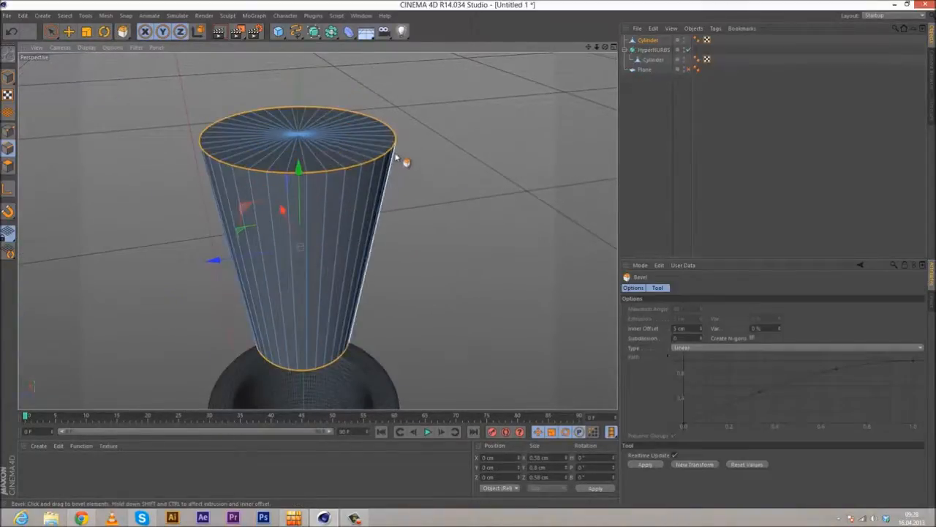
{"action": "scroll", "coordinate": [397, 157], "scroll_direction": "up", "scroll_amount": 1}
{"action": "scroll", "coordinate": [417, 207], "scroll_direction": "down", "scroll_amount": 1}
{"action": "left_click", "coordinate": [468, 253]}
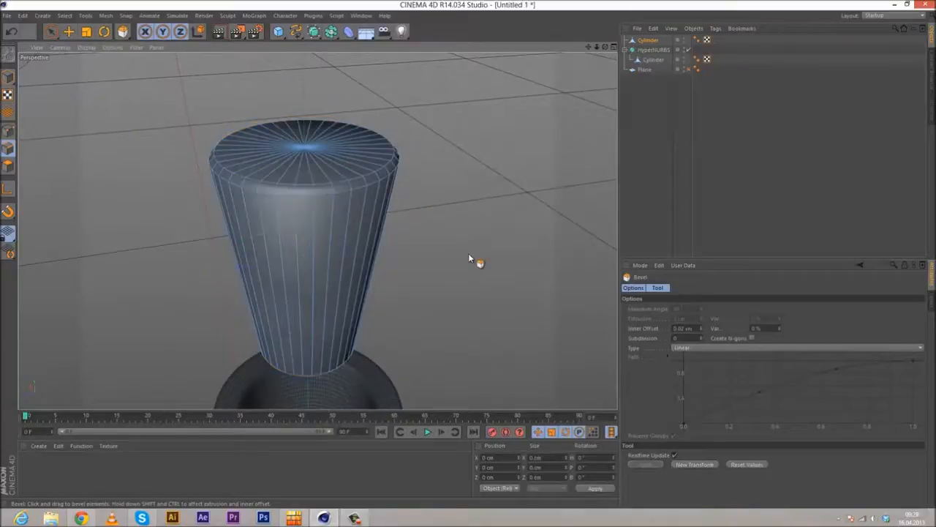
{"action": "left_click_drag", "start_coordinate": [468, 254], "coordinate": [469, 254]}
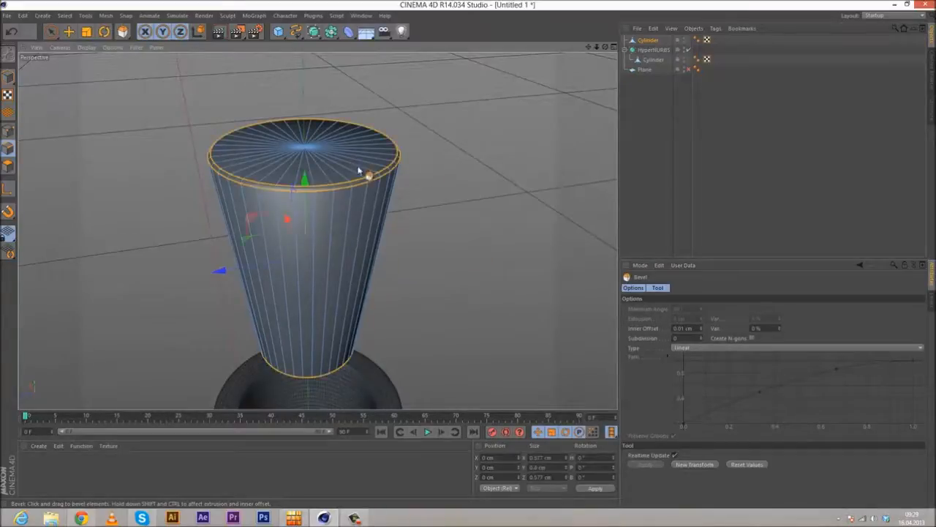
- Add a HyperNURBS as the parent of the stopper cylinder to smooth it, and select the cylinder inside it
{"action": "left_click", "coordinate": [313, 31], "text": "alt"}
{"action": "left_click_drag", "start_coordinate": [645, 51], "coordinate": [653, 40]}
{"action": "left_click", "coordinate": [654, 41]}
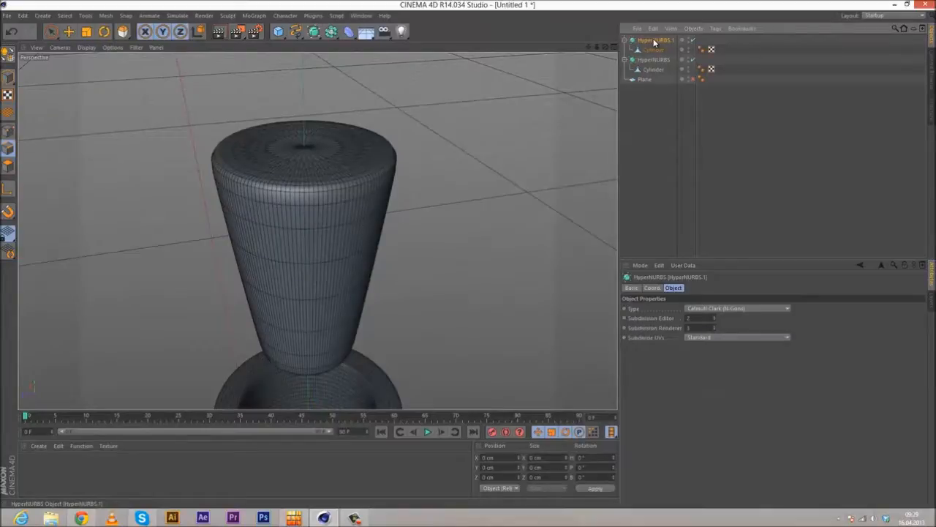
{"action": "left_click", "coordinate": [653, 50]}
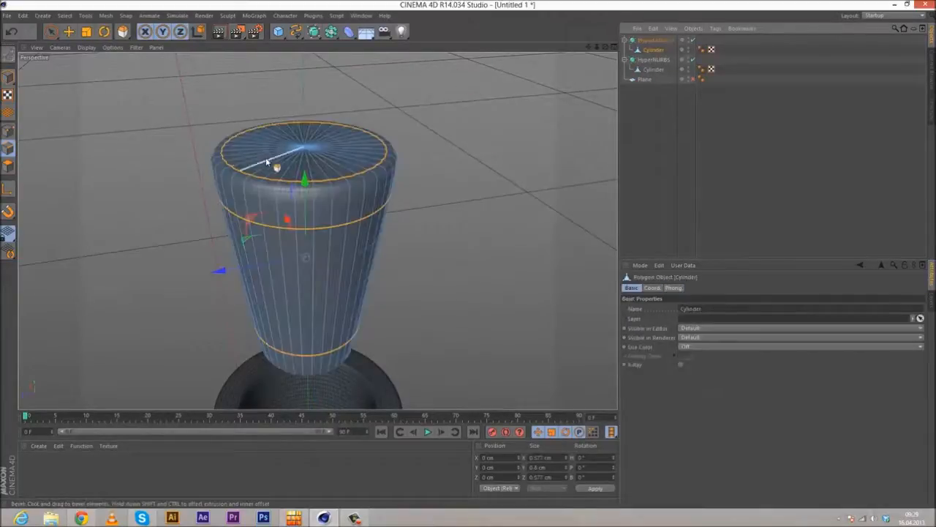
- Loop-cut the stopper's top cap close to its outer rim with the Knife tool, and switch to point mode
{"action": "left_click_drag", "start_coordinate": [267, 163], "coordinate": [264, 162]}
{"action": "right_click", "coordinate": [147, 122]}
{"action": "left_click", "coordinate": [186, 240]}
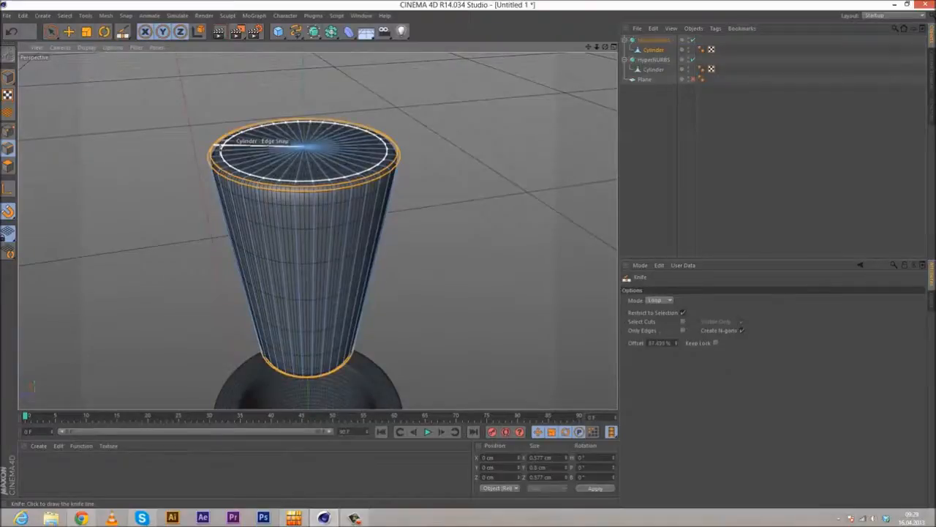
{"action": "left_click_drag", "start_coordinate": [246, 151], "coordinate": [247, 165], "text": "alt"}
{"action": "scroll", "coordinate": [228, 157], "scroll_direction": "up", "scroll_amount": 2}
{"action": "scroll", "coordinate": [247, 164], "scroll_direction": "down", "scroll_amount": 2}
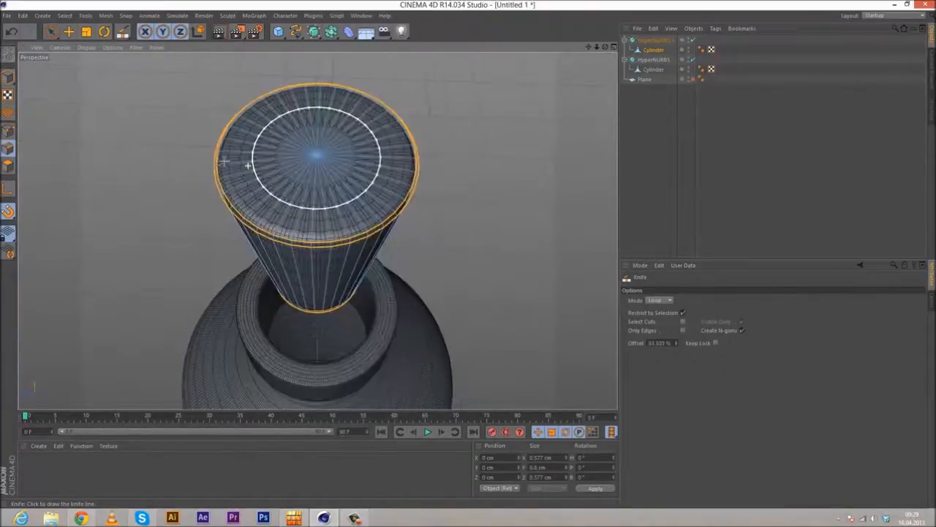
{"action": "scroll", "coordinate": [269, 125], "scroll_direction": "up", "scroll_amount": 3}
{"action": "scroll", "coordinate": [259, 146], "scroll_direction": "down", "scroll_amount": 2}
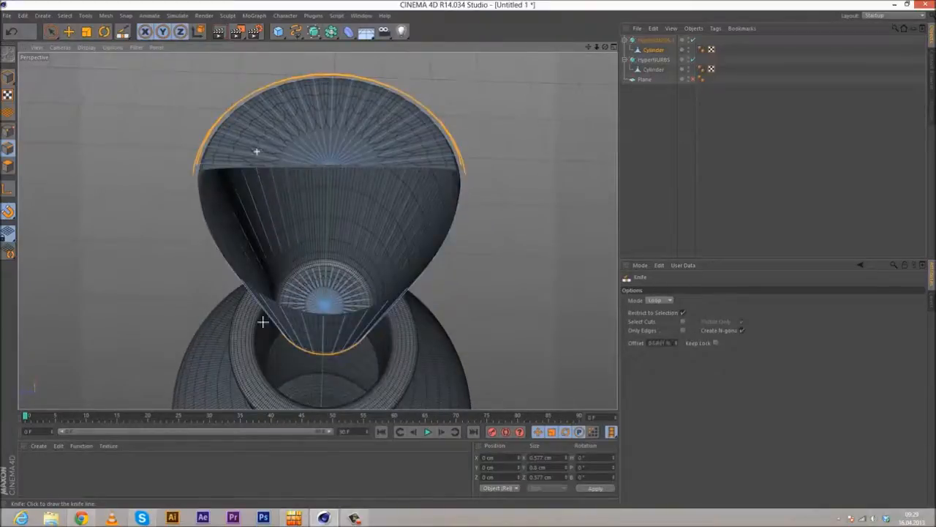
{"action": "scroll", "coordinate": [237, 156], "scroll_direction": "down", "scroll_amount": 1}
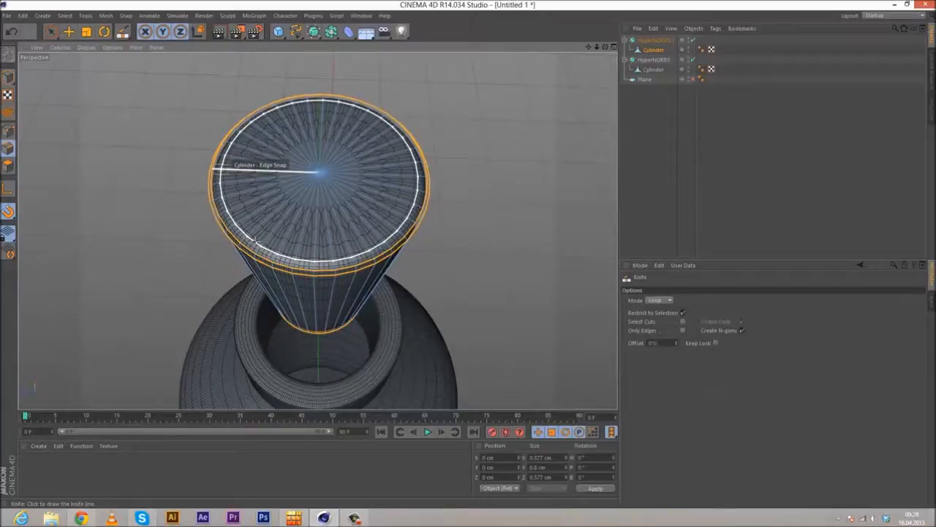
{"action": "scroll", "coordinate": [346, 228], "scroll_direction": "down", "scroll_amount": 2}
{"action": "scroll", "coordinate": [352, 227], "scroll_direction": "up", "scroll_amount": 1}
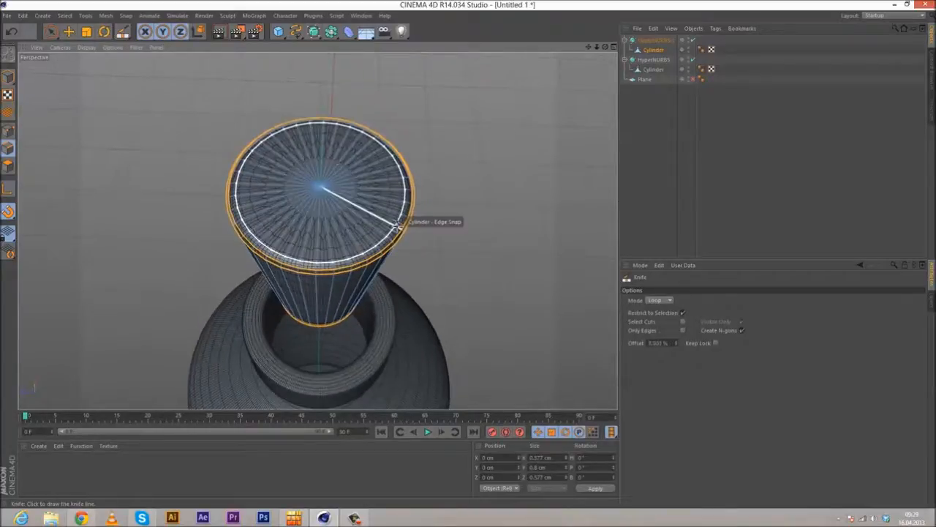
{"action": "scroll", "coordinate": [329, 189], "scroll_direction": "up", "scroll_amount": 2}
{"action": "left_click_drag", "start_coordinate": [329, 191], "coordinate": [206, 192], "text": "alt"}
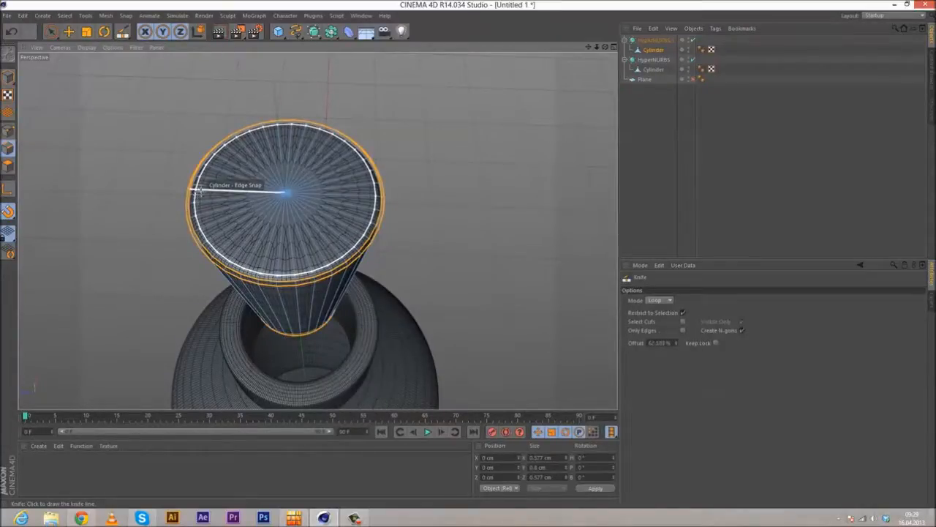
{"action": "left_click", "coordinate": [195, 188]}
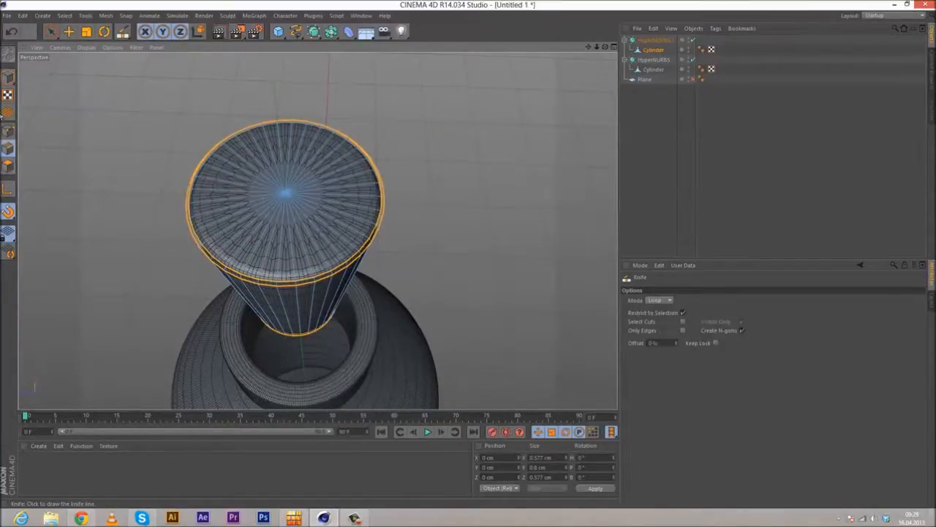
{"action": "left_click", "coordinate": [7, 132]}
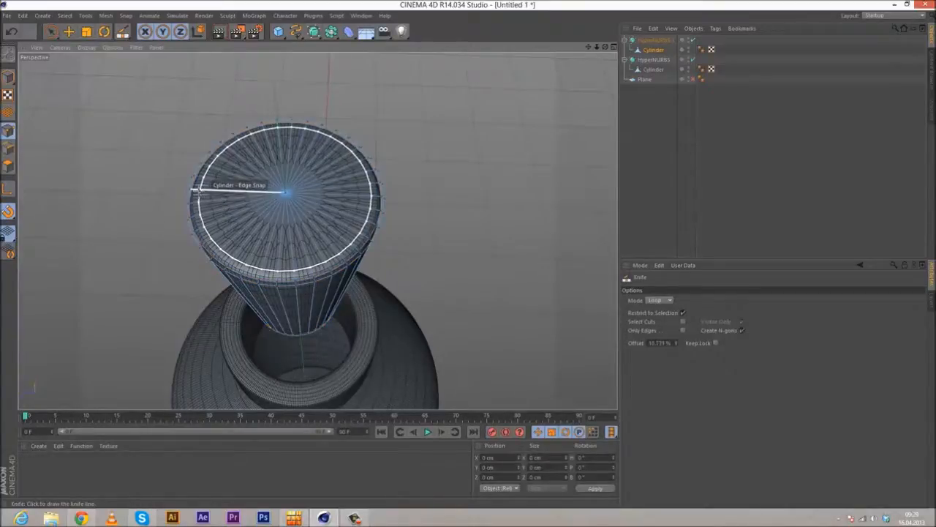
{"action": "left_click_drag", "start_coordinate": [217, 236], "coordinate": [216, 240], "text": "alt"}
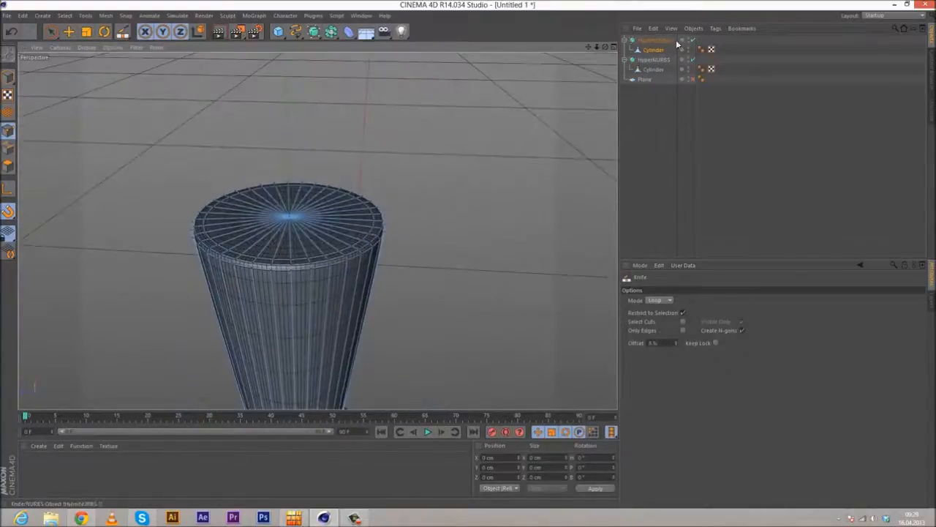
- Render the view with the stopper's HyperNURBS selected to check the sharpened top rim
{"action": "left_click", "coordinate": [656, 40]}
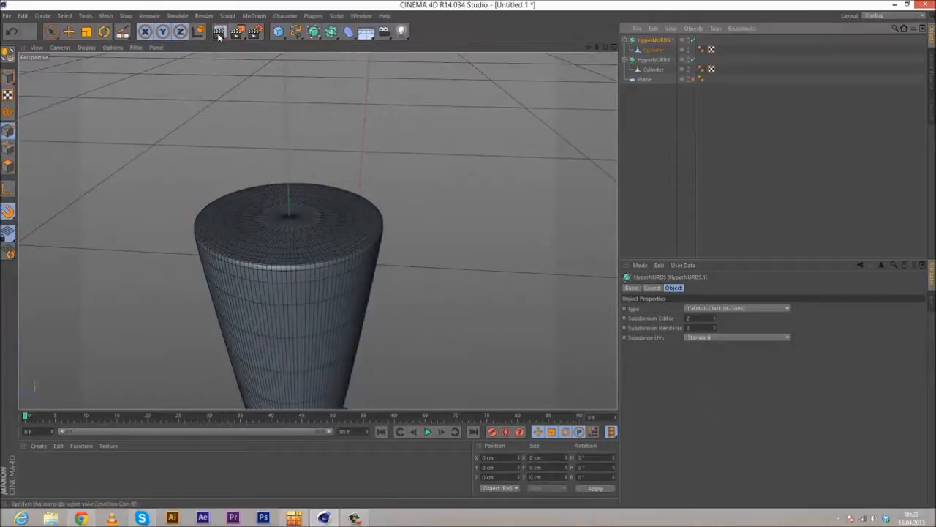
{"action": "left_click", "coordinate": [219, 32]}
{"action": "mouse_move", "coordinate": [349, 250]}
{"action": "left_mouse_down", "text": "alt"}
{"action": "mouse_move", "coordinate": [359, 227]}
{"action": "mouse_move", "coordinate": [328, 242]}
{"action": "mouse_move", "coordinate": [349, 142]}
{"action": "mouse_move", "coordinate": [318, 299]}
{"action": "mouse_move", "coordinate": [301, 260]}
{"action": "mouse_move", "coordinate": [253, 213]}
{"action": "mouse_move", "coordinate": [324, 292]}
{"action": "mouse_move", "coordinate": [335, 258]}
{"action": "left_mouse_up", "text": "alt"}
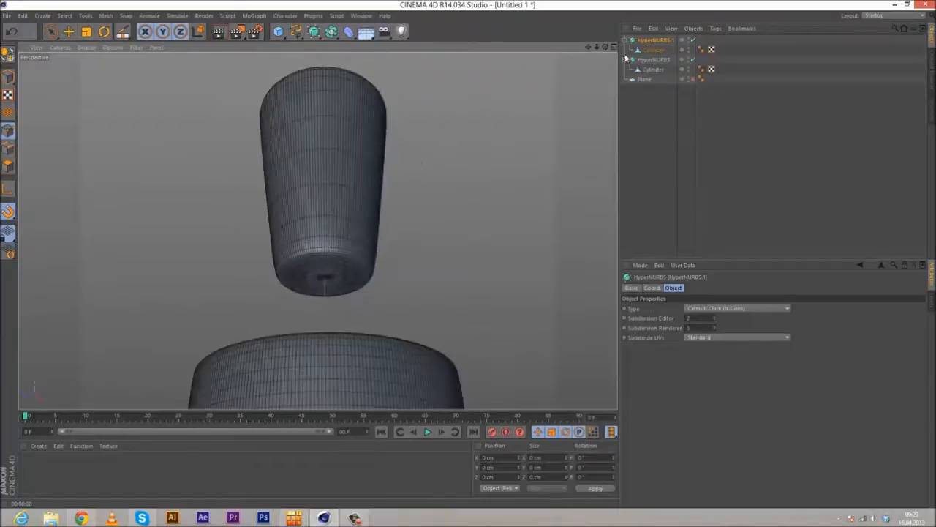
- Select the stopper's cylinder and loop-cut its bottom cap close to the outer rim
{"action": "left_click", "coordinate": [653, 49]}
{"action": "scroll", "coordinate": [316, 270], "scroll_direction": "up", "scroll_amount": 3}
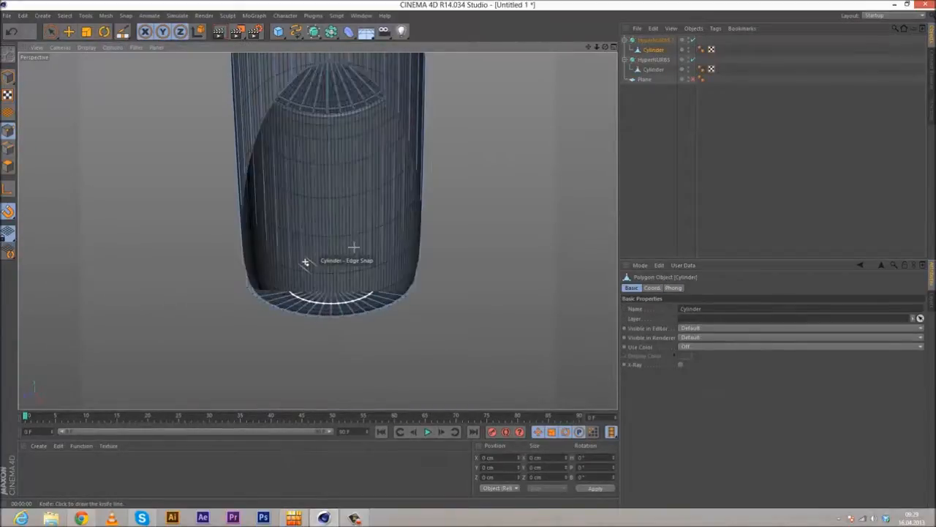
{"action": "scroll", "coordinate": [319, 264], "scroll_direction": "down", "scroll_amount": 2}
{"action": "left_click_drag", "start_coordinate": [313, 268], "coordinate": [315, 247], "text": "alt"}
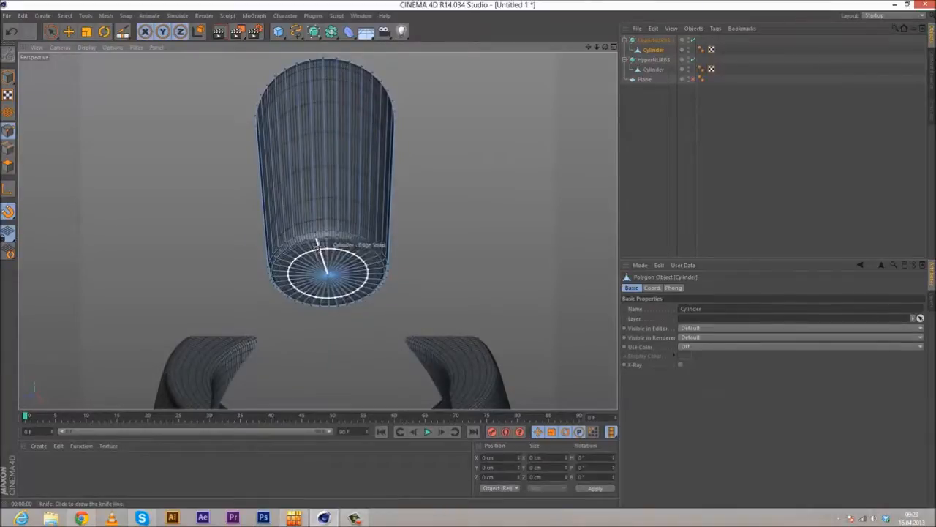
{"action": "left_click", "coordinate": [363, 289]}
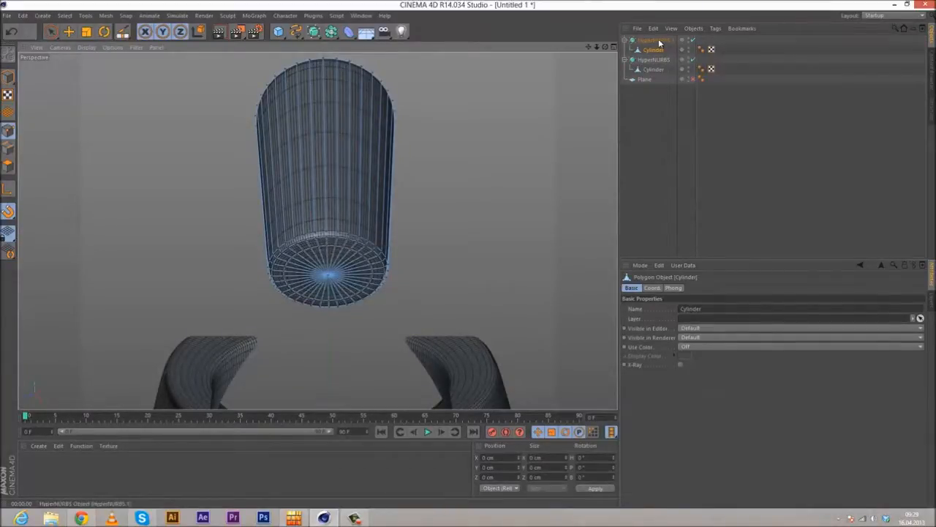
- Render the stopper from below and from above to check both rims
{"action": "left_click", "coordinate": [653, 39]}
{"action": "left_click", "coordinate": [218, 33]}
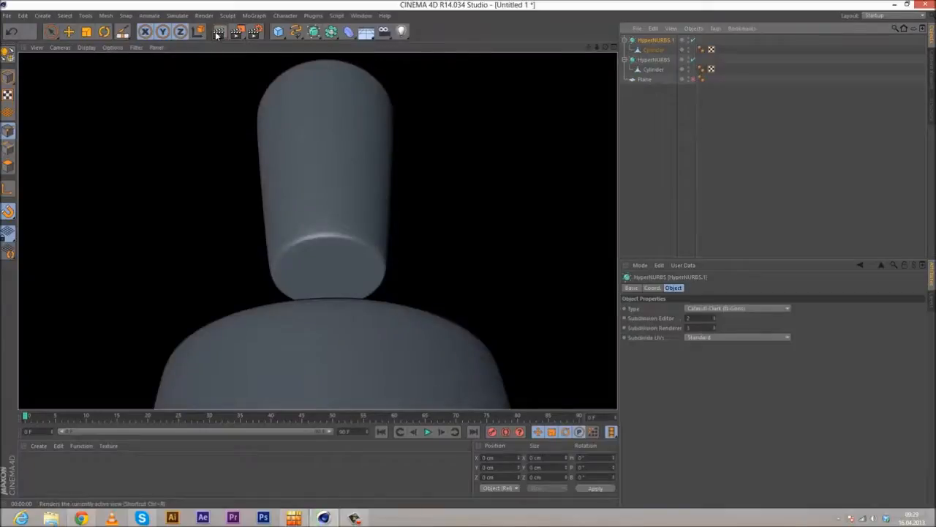
{"action": "scroll", "coordinate": [358, 314], "scroll_direction": "down", "scroll_amount": 5}
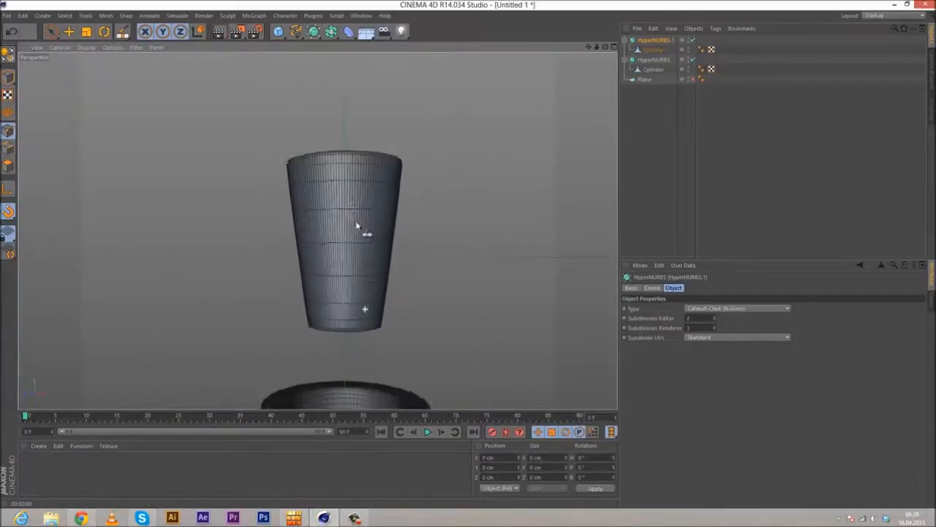
{"action": "left_click_drag", "start_coordinate": [361, 302], "coordinate": [260, 147], "text": "alt"}
{"action": "left_click", "coordinate": [218, 33]}
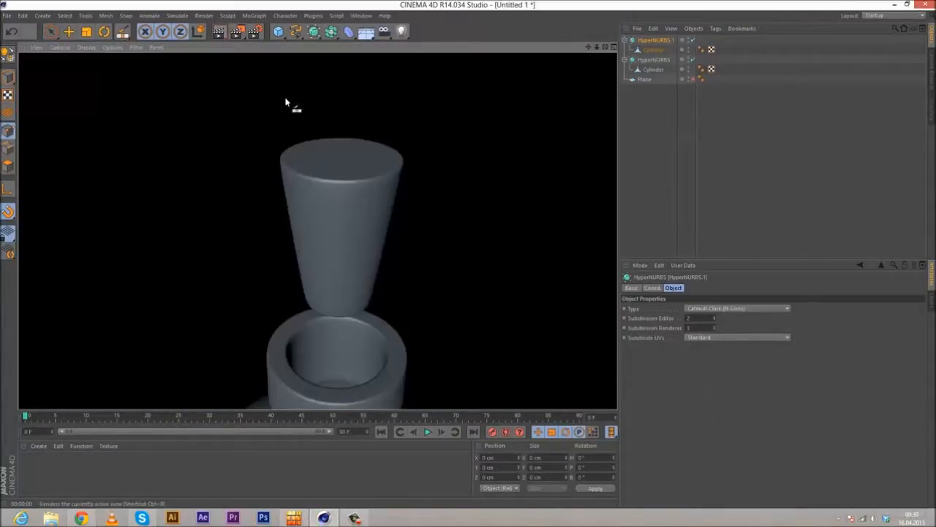
- Move the stopper's HyperNURBS in model mode straight down into the bottle neck, to about -1.01 cm in Y
{"action": "scroll", "coordinate": [353, 188], "scroll_direction": "down", "scroll_amount": 1}
{"action": "left_click_drag", "start_coordinate": [353, 188], "coordinate": [358, 271], "text": "alt"}
{"action": "middle_click_drag", "start_coordinate": [357, 271], "coordinate": [312, 193], "text": "alt"}
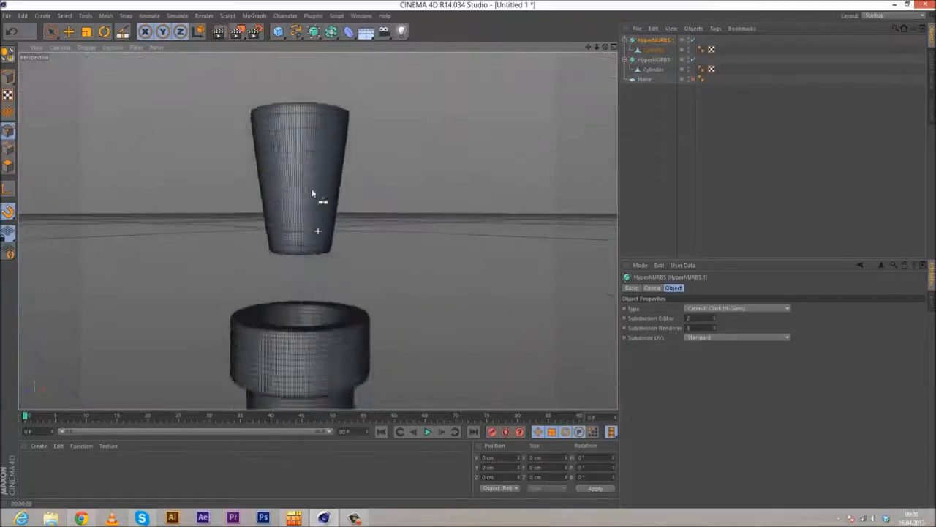
{"action": "scroll", "coordinate": [312, 191], "scroll_direction": "down", "scroll_amount": 5}
{"action": "scroll", "coordinate": [274, 153], "scroll_direction": "up", "scroll_amount": 3}
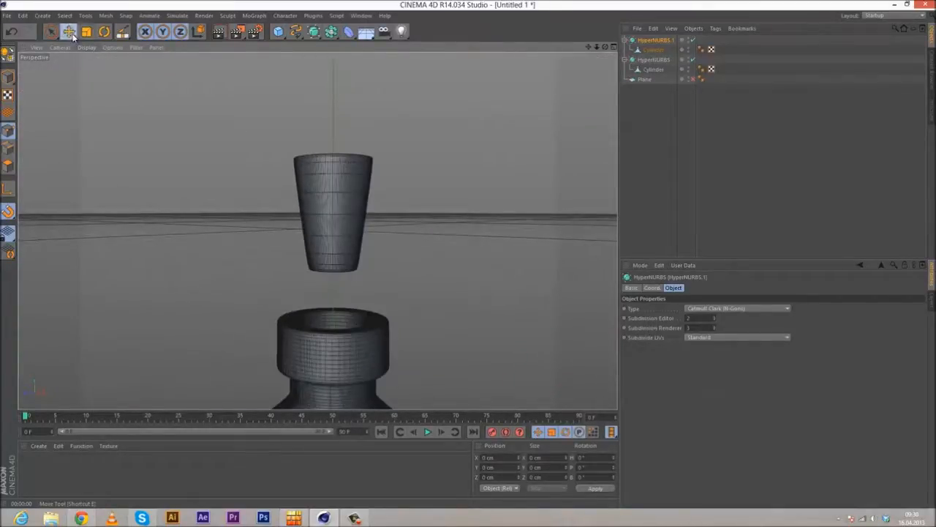
{"action": "left_click", "coordinate": [68, 32]}
{"action": "left_click", "coordinate": [655, 39]}
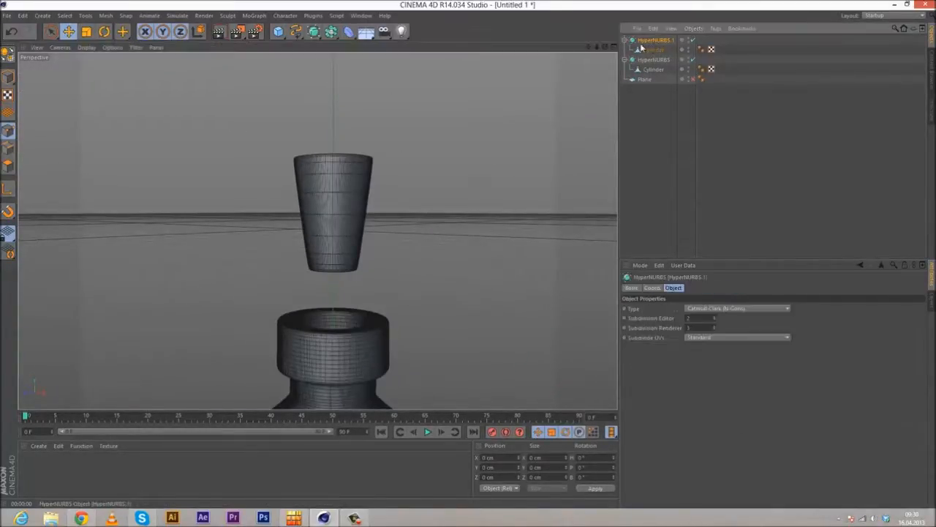
{"action": "left_click", "coordinate": [7, 78]}
{"action": "scroll", "coordinate": [332, 140], "scroll_direction": "down", "scroll_amount": 2}
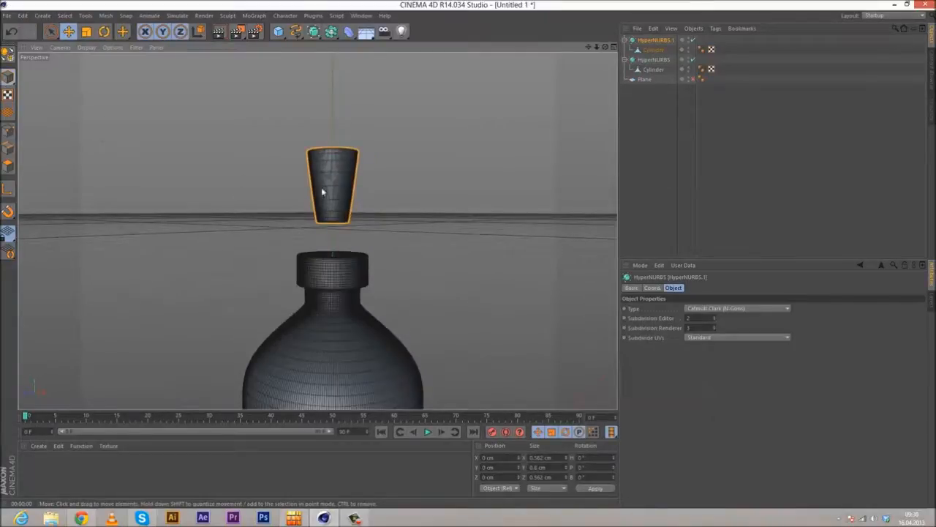
{"action": "scroll", "coordinate": [321, 191], "scroll_direction": "down", "scroll_amount": 2}
{"action": "left_click_drag", "start_coordinate": [326, 316], "coordinate": [326, 356]}
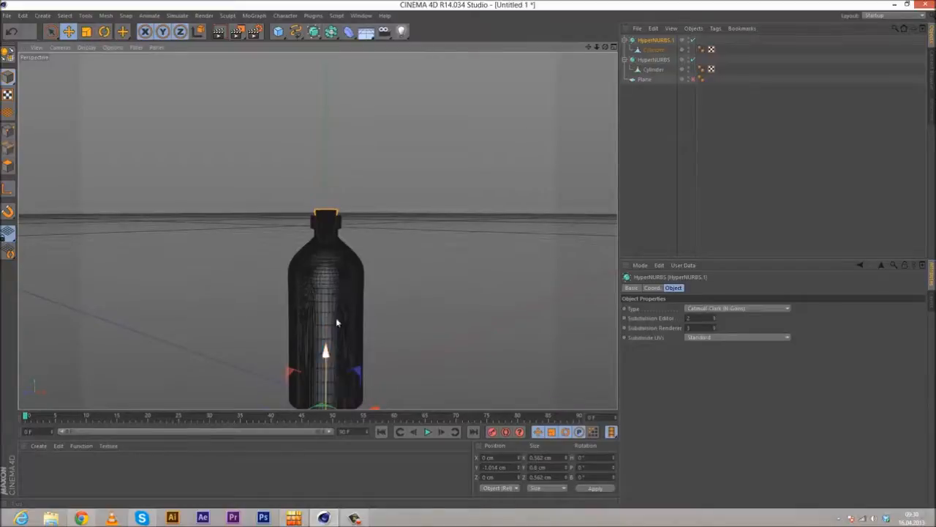
- Try to enlarge the stopper slightly by scaling its HyperNURBS, and undo the scaling
{"action": "scroll", "coordinate": [347, 249], "scroll_direction": "up", "scroll_amount": 6}
{"action": "left_click_drag", "start_coordinate": [274, 190], "coordinate": [308, 183], "text": "alt"}
{"action": "right_click_drag", "start_coordinate": [284, 149], "coordinate": [333, 180], "text": "alt"}
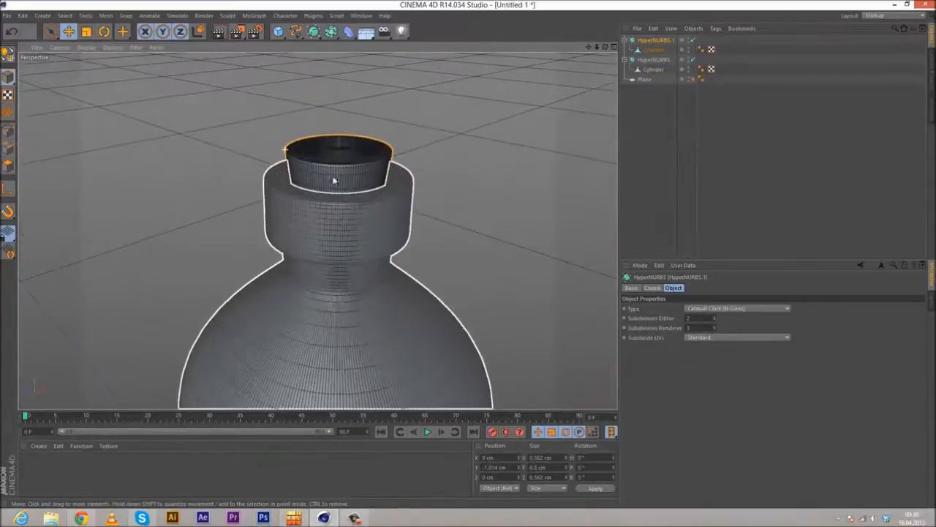
{"action": "scroll", "coordinate": [325, 183], "scroll_direction": "up", "scroll_amount": 4}
{"action": "left_click_drag", "start_coordinate": [305, 195], "coordinate": [303, 270], "text": "alt"}
{"action": "left_click_drag", "start_coordinate": [317, 230], "coordinate": [301, 274], "text": "alt"}
{"action": "mouse_move", "coordinate": [278, 237]}
{"action": "left_mouse_down", "text": "alt"}
{"action": "mouse_move", "coordinate": [281, 246]}
{"action": "mouse_move", "coordinate": [274, 230]}
{"action": "left_mouse_up", "text": "alt"}
{"action": "key", "text": "t"}
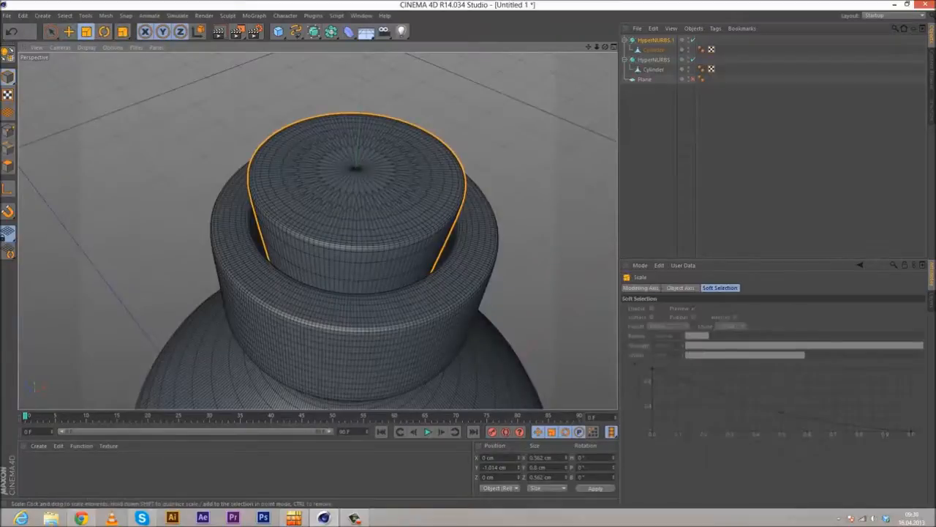
{"action": "left_click_drag", "start_coordinate": [215, 108], "coordinate": [223, 111]}
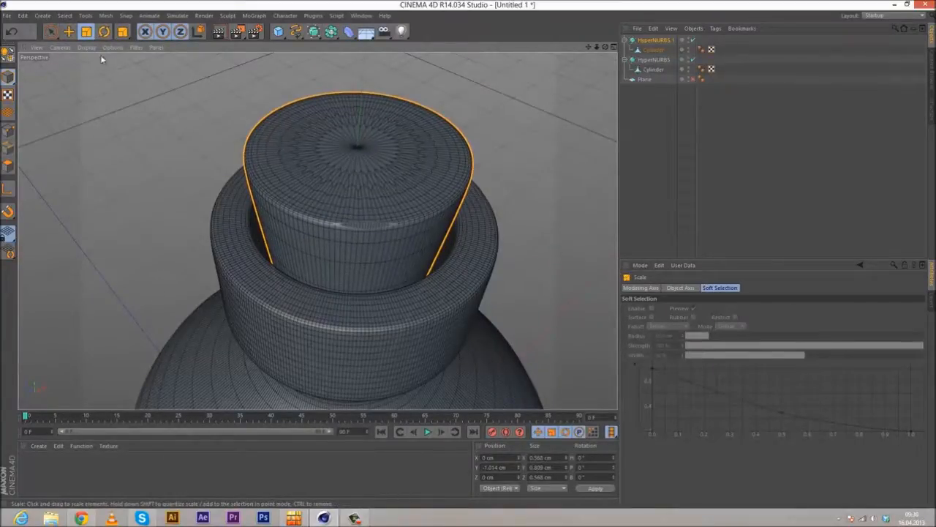
{"action": "left_click", "coordinate": [11, 32]}
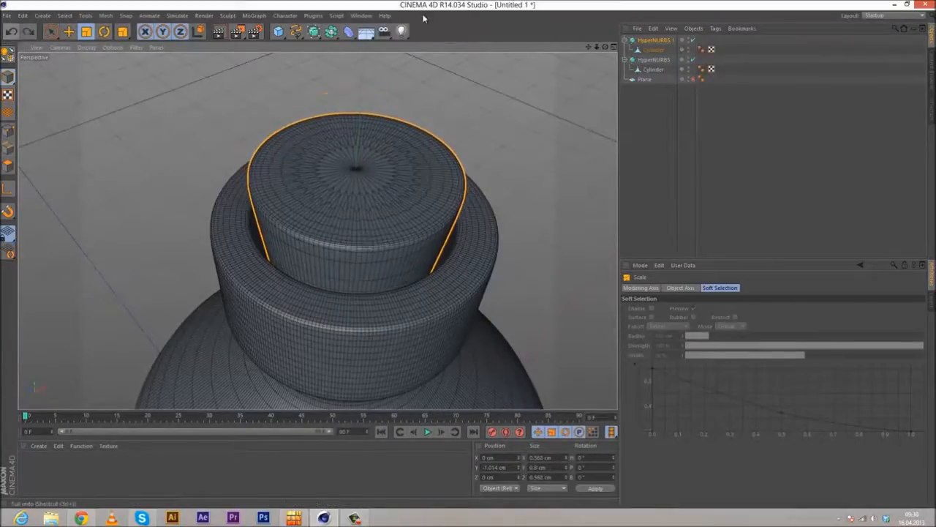
- Scale up the stopper's cylinder inside its HyperNURBS to about 0.62 cm wide and 0.86 cm high
{"action": "left_click", "coordinate": [653, 50]}
{"action": "left_click_drag", "start_coordinate": [222, 94], "coordinate": [259, 98]}
{"action": "scroll", "coordinate": [322, 159], "scroll_direction": "down", "scroll_amount": 5}
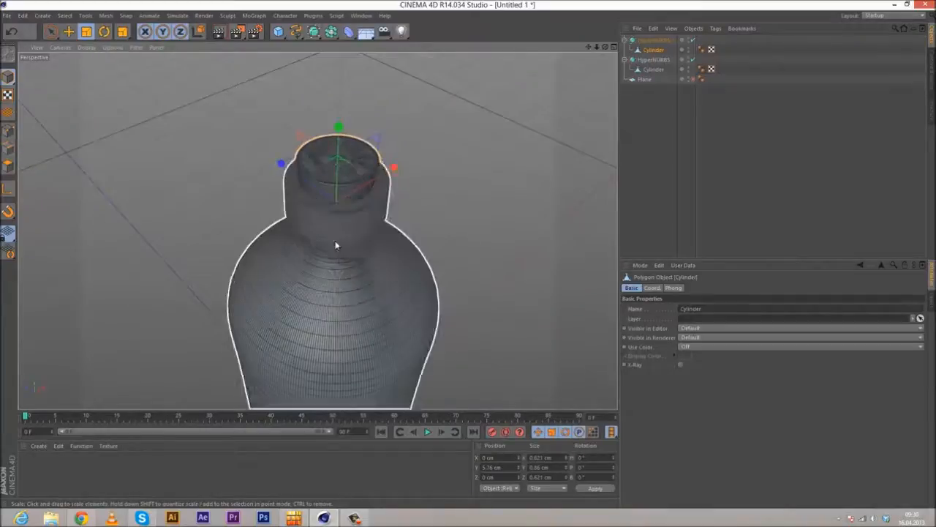
- Examine the fit of the enlarged stopper in the neck and the whole bottle from several angles
{"action": "left_click_drag", "start_coordinate": [336, 245], "coordinate": [322, 145], "text": "alt"}
{"action": "middle_click_drag", "start_coordinate": [315, 205], "coordinate": [299, 127], "text": "alt"}
{"action": "left_click", "coordinate": [299, 130]}
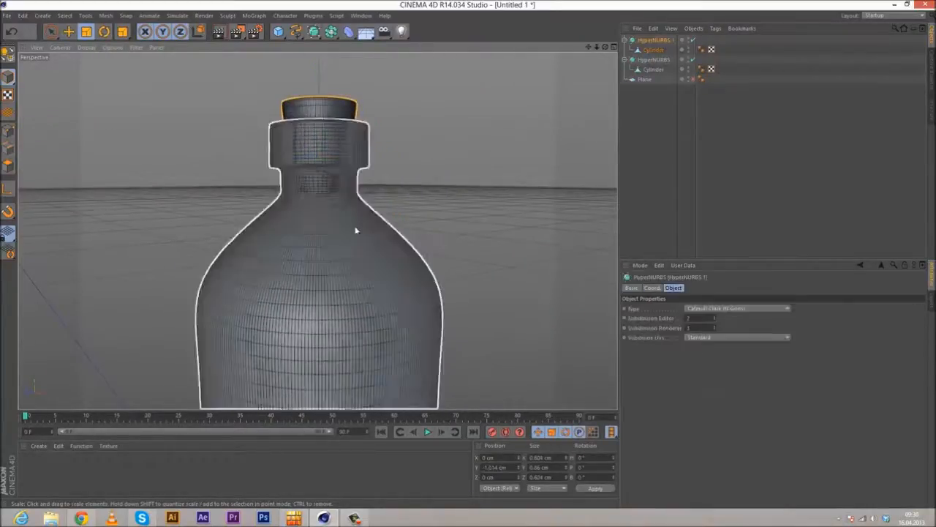
{"action": "scroll", "coordinate": [356, 224], "scroll_direction": "down", "scroll_amount": 5}
{"action": "left_click_drag", "start_coordinate": [339, 208], "coordinate": [338, 239], "text": "alt"}
{"action": "left_click", "coordinate": [432, 188]}
{"action": "scroll", "coordinate": [431, 187], "scroll_direction": "down", "scroll_amount": 3}
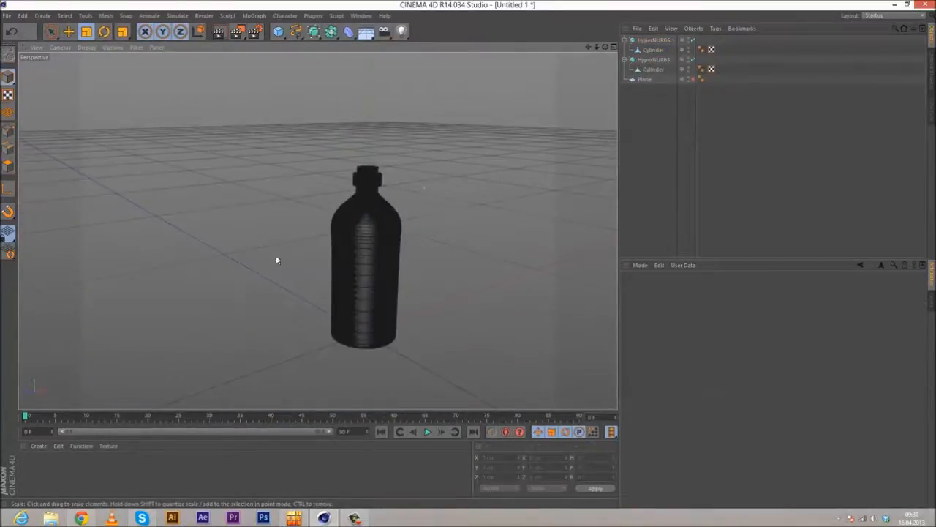
{"action": "left_click_drag", "start_coordinate": [275, 256], "coordinate": [347, 265], "text": "alt"}
{"action": "scroll", "coordinate": [336, 266], "scroll_direction": "up", "scroll_amount": 6}
{"action": "scroll", "coordinate": [326, 268], "scroll_direction": "down", "scroll_amount": 8}
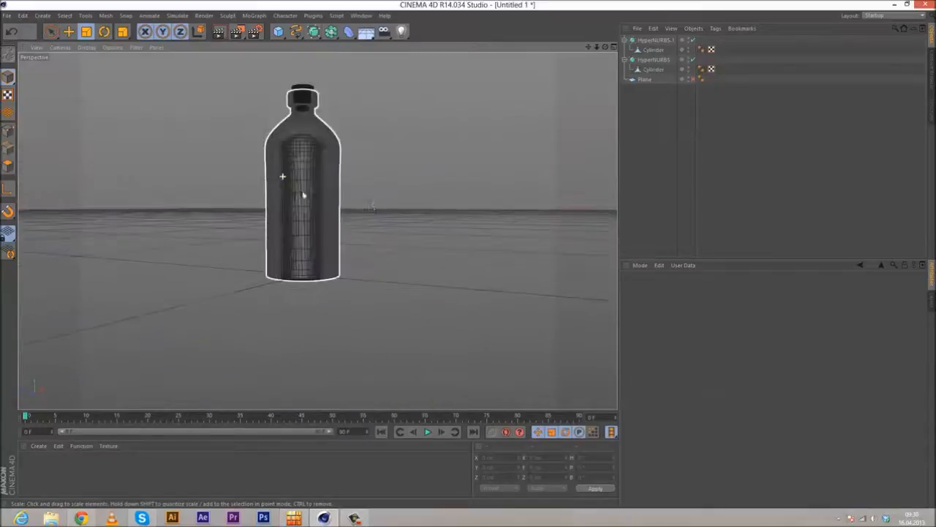
- Enable the floor plane and examine how the bottle's base sits relative to it
{"action": "left_click", "coordinate": [691, 78]}
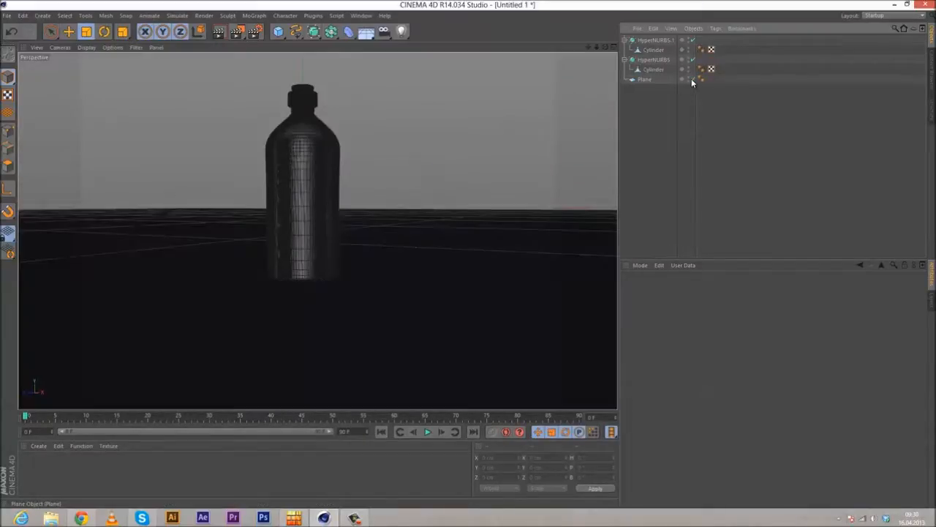
{"action": "scroll", "coordinate": [309, 243], "scroll_direction": "up", "scroll_amount": 5}
{"action": "scroll", "coordinate": [315, 242], "scroll_direction": "up", "scroll_amount": 8}
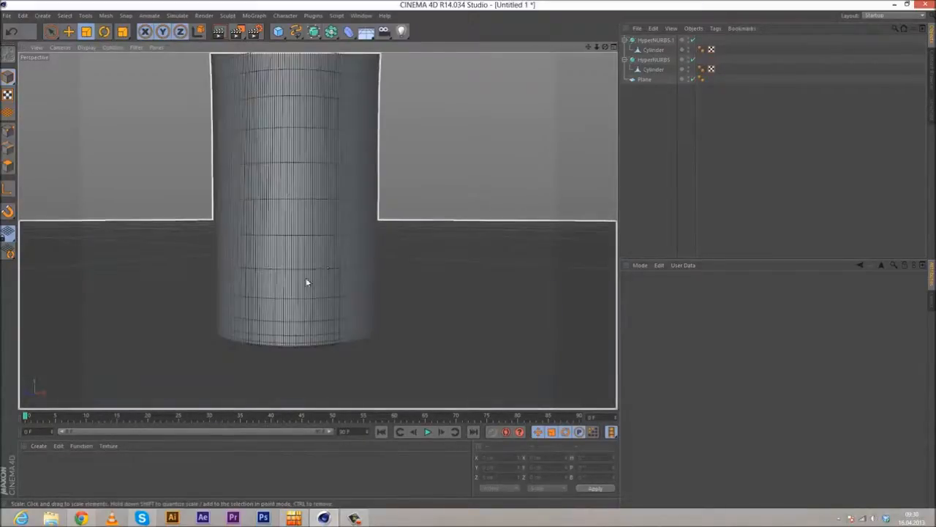
{"action": "scroll", "coordinate": [294, 207], "scroll_direction": "down", "scroll_amount": 5}
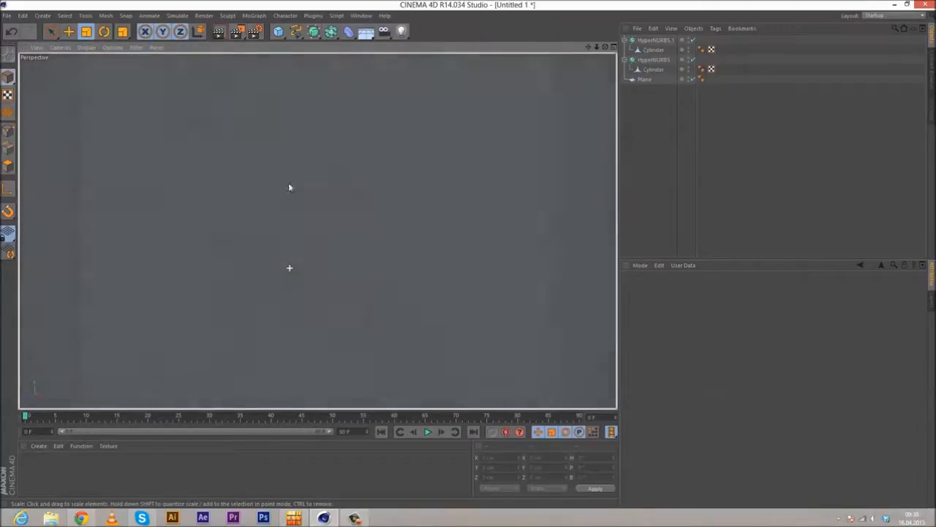
{"action": "scroll", "coordinate": [298, 185], "scroll_direction": "up", "scroll_amount": 3}
{"action": "scroll", "coordinate": [300, 193], "scroll_direction": "down", "scroll_amount": 2}
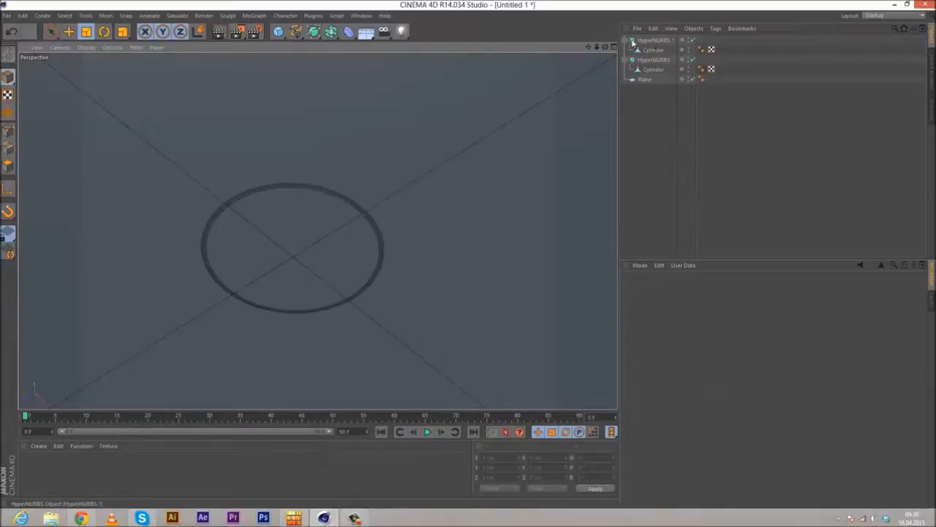
- Rename the bottle's cylinder as Bottle and its parent HyperNURBS as BottleHyper
{"action": "left_click", "coordinate": [627, 41]}
{"action": "left_click", "coordinate": [654, 41]}
{"action": "left_click", "coordinate": [653, 49], "text": "shift"}
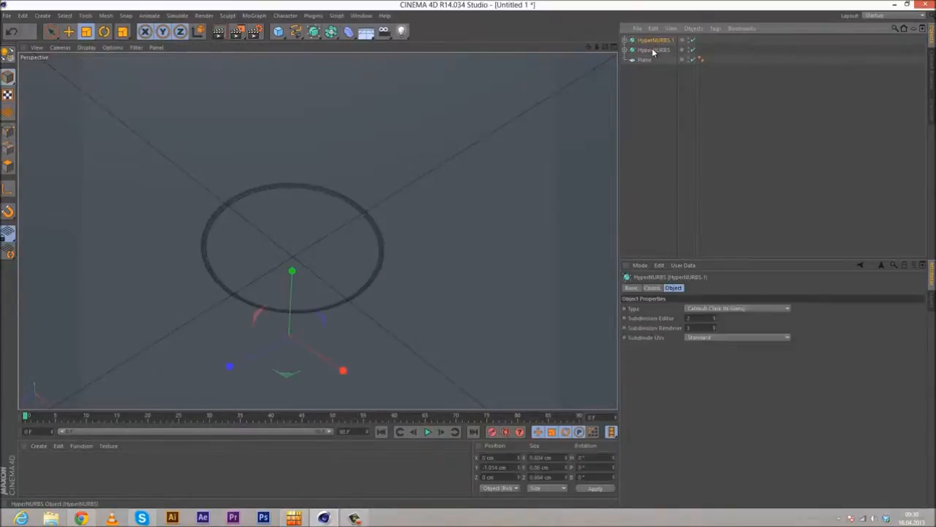
{"action": "left_click", "coordinate": [653, 61]}
{"action": "left_click_drag", "start_coordinate": [435, 149], "coordinate": [419, 300], "text": "alt"}
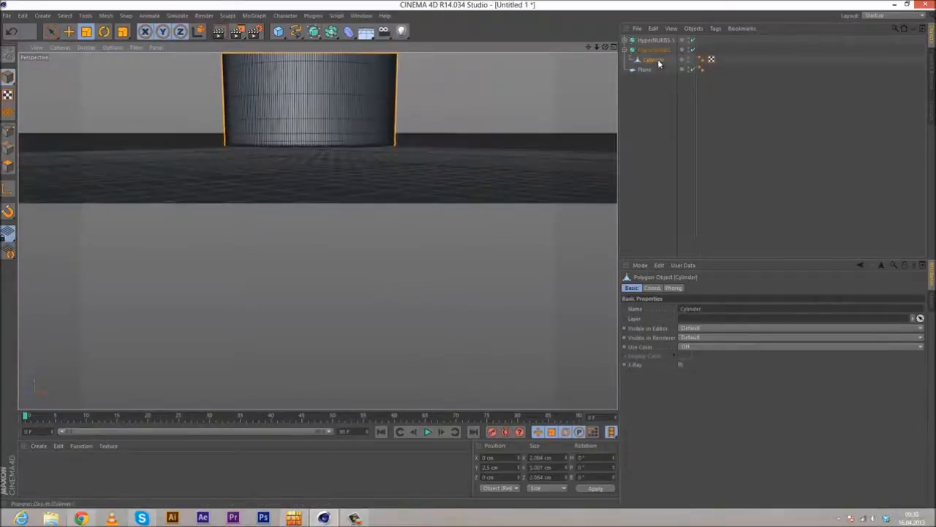
{"action": "double_click", "coordinate": [654, 59]}
{"action": "type", "text": "Bot"}
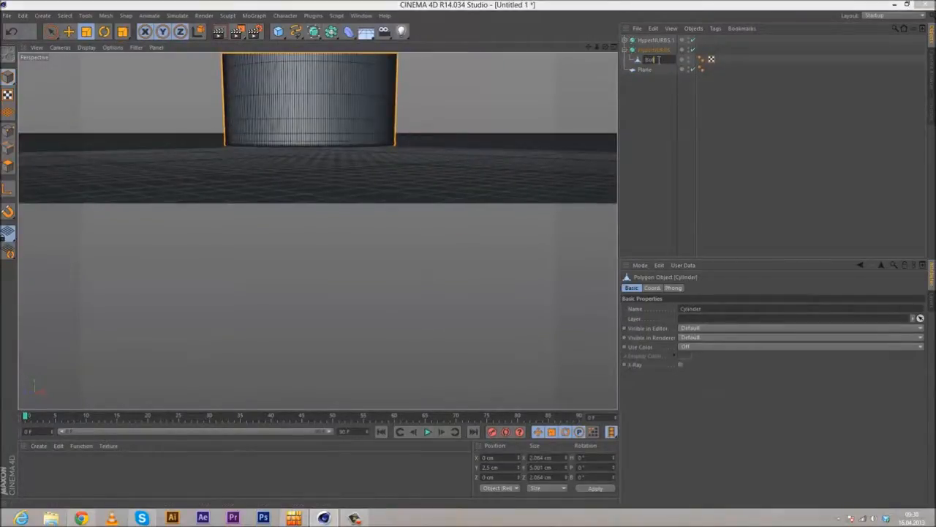
{"action": "type", "text": "tle"}
{"action": "key", "text": "Return"}
{"action": "double_click", "coordinate": [656, 49]}
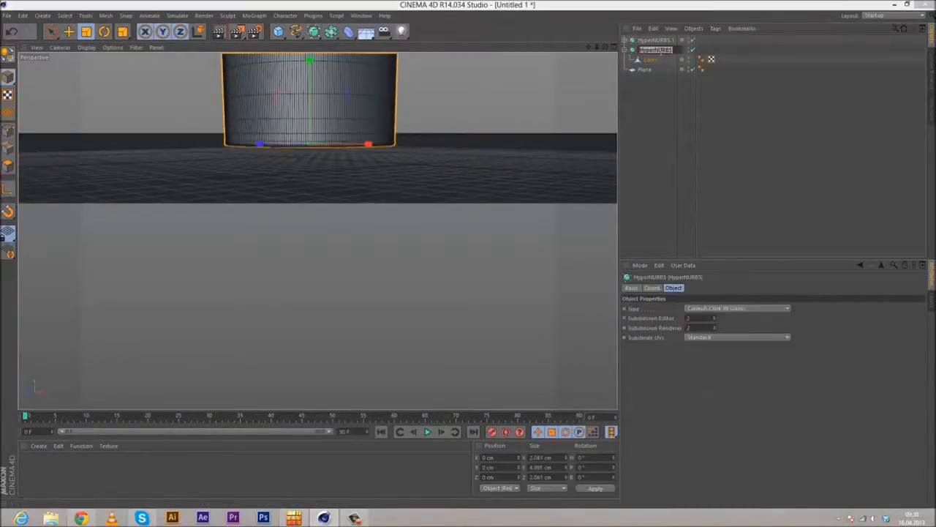
{"action": "type", "text": "BottleHyper"}
{"action": "key", "text": "Return"}
- Rename the stopper's cylinder as Cap and its parent HyperNURBS as CapHyper
{"action": "left_click", "coordinate": [626, 40]}
{"action": "double_click", "coordinate": [653, 49]}
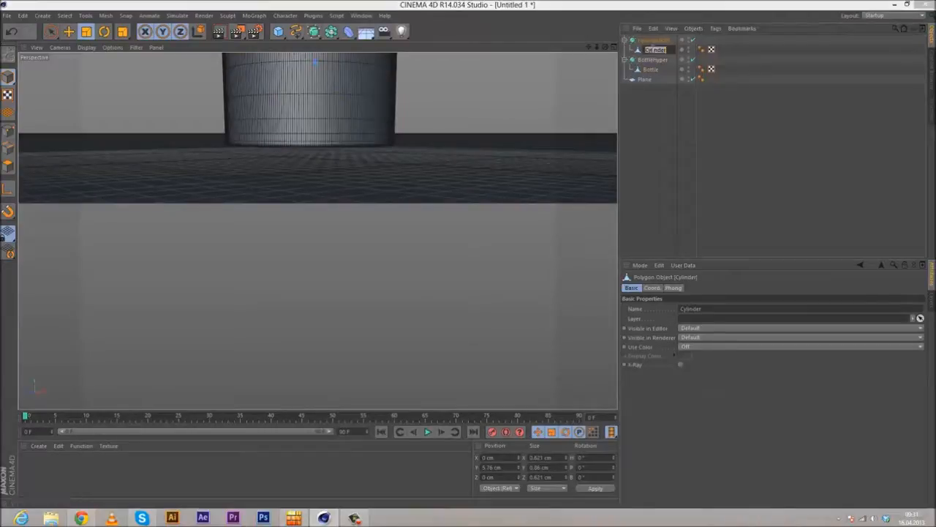
{"action": "key", "text": "BackSpace"}
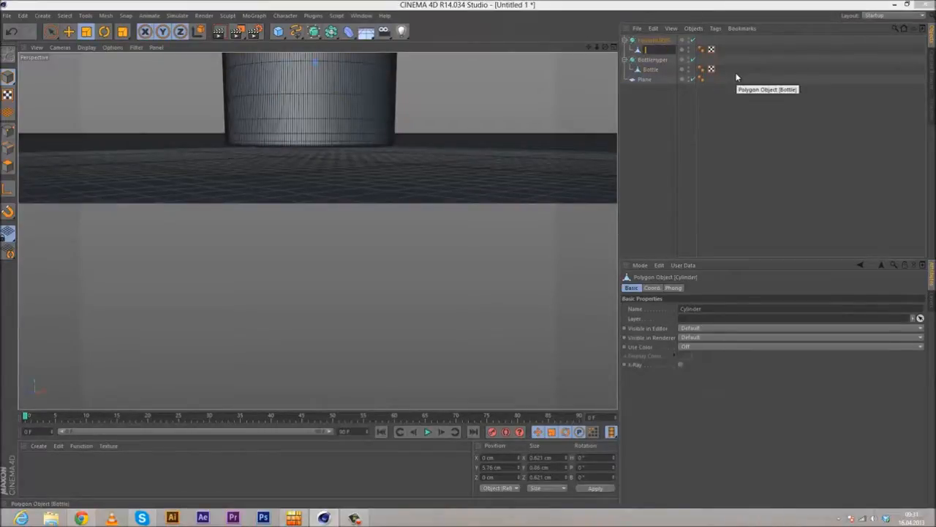
{"action": "type", "text": "Cap"}
{"action": "key", "text": "Return"}
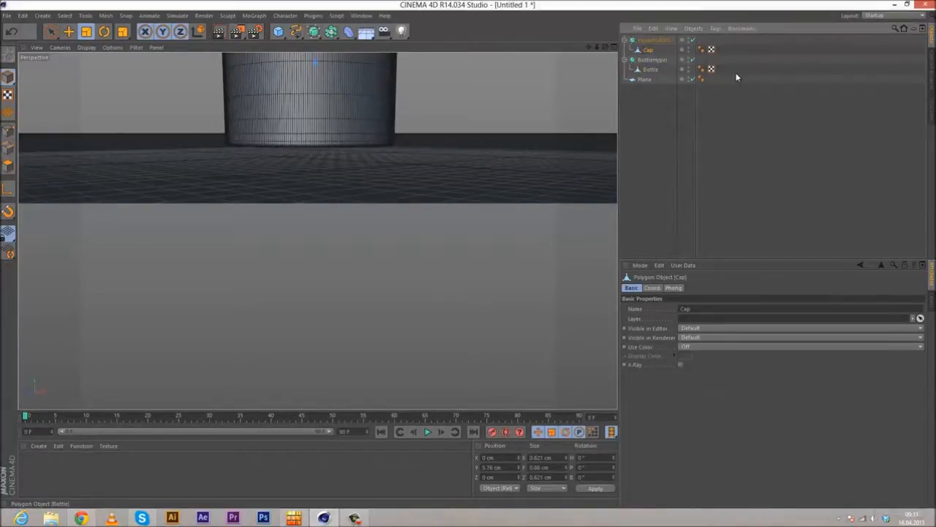
{"action": "double_click", "coordinate": [655, 40]}
{"action": "key", "text": "BackSpace"}
{"action": "type", "text": "CapHyper"}
{"action": "key", "text": "Return"}
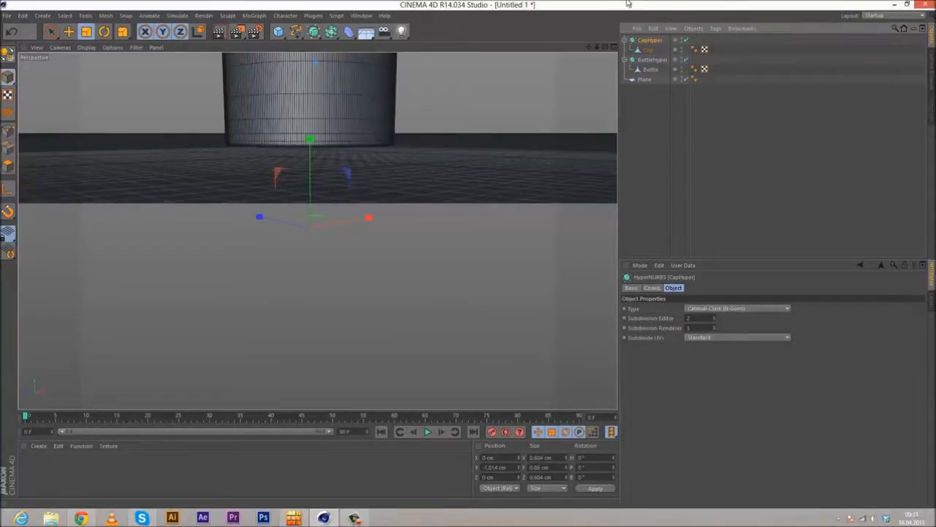
- Lower the floor plane slightly to about Y -0.009 cm so it sits just under the bottle's base
{"action": "left_click_drag", "start_coordinate": [339, 155], "coordinate": [300, 154], "text": "alt"}
{"action": "left_click_drag", "start_coordinate": [345, 266], "coordinate": [317, 230], "text": "alt"}
{"action": "left_click", "coordinate": [68, 32]}
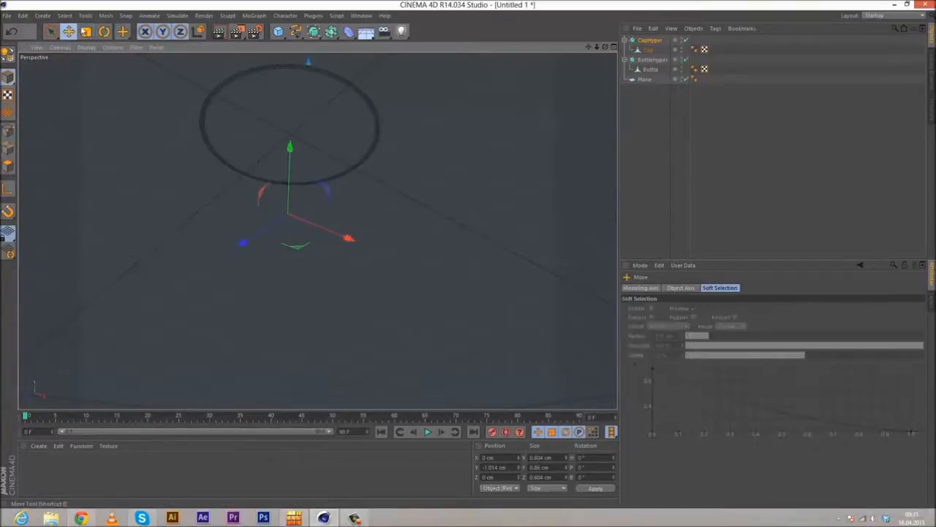
{"action": "left_click", "coordinate": [643, 79]}
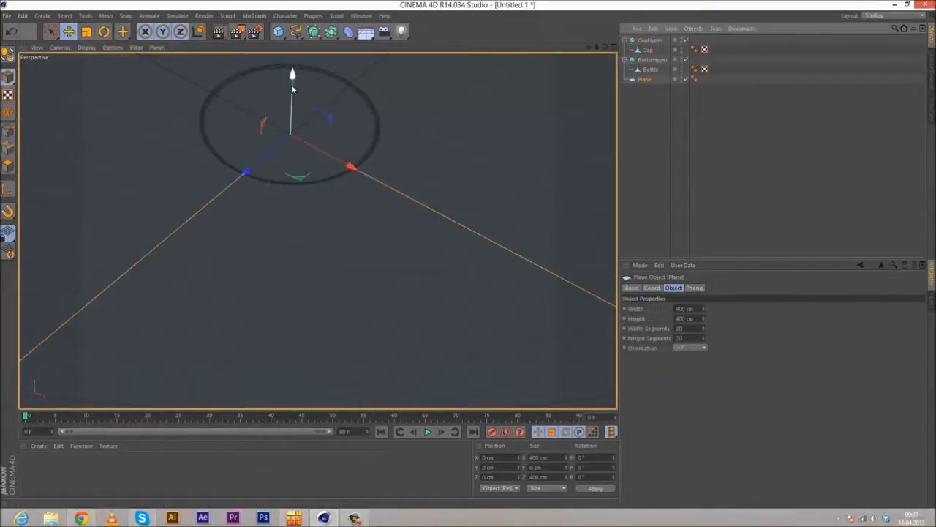
{"action": "left_click_drag", "start_coordinate": [292, 84], "coordinate": [351, 213]}
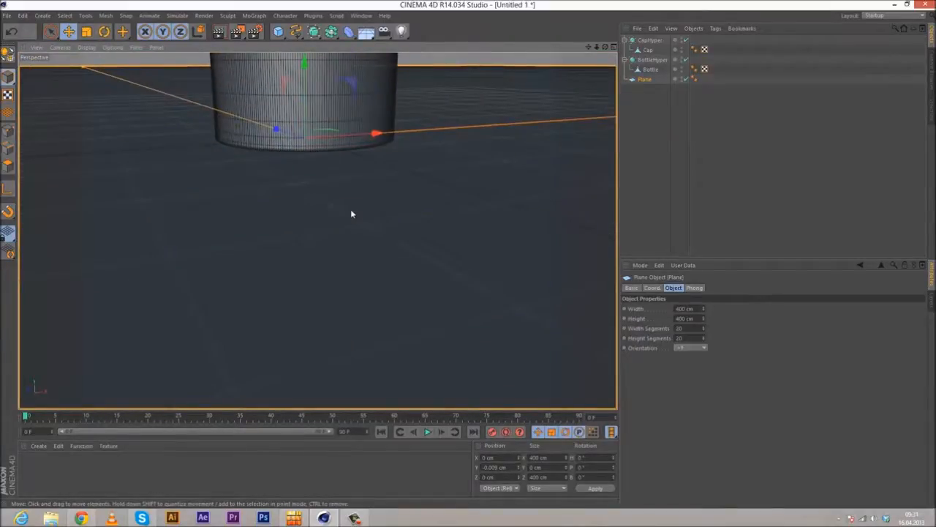
{"action": "left_click_drag", "start_coordinate": [352, 212], "coordinate": [376, 226], "text": "alt"}
{"action": "left_click", "coordinate": [670, 188]}
- Examine the stoppered bottle standing on the floor plane from several distances and angles
{"action": "scroll", "coordinate": [393, 157], "scroll_direction": "up", "scroll_amount": 8}
{"action": "scroll", "coordinate": [320, 169], "scroll_direction": "down", "scroll_amount": 2}
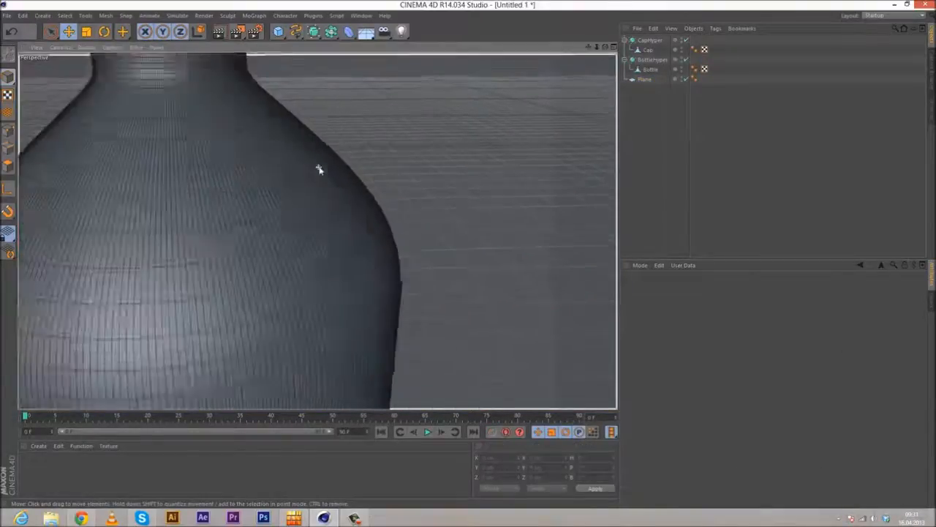
{"action": "scroll", "coordinate": [319, 169], "scroll_direction": "down", "scroll_amount": 3}
{"action": "left_click_drag", "start_coordinate": [285, 213], "coordinate": [272, 256], "text": "alt"}
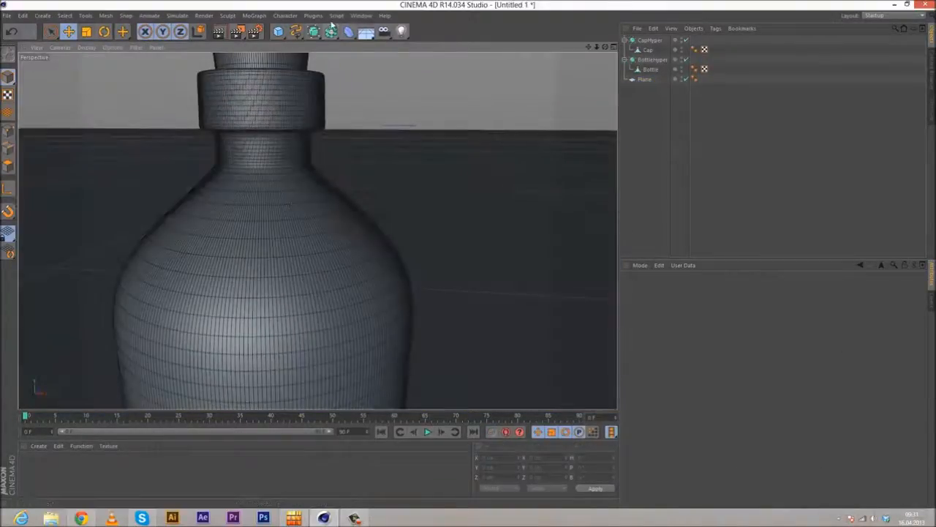
{"action": "scroll", "coordinate": [312, 135], "scroll_direction": "down", "scroll_amount": 3}
{"action": "left_click", "coordinate": [313, 135]}
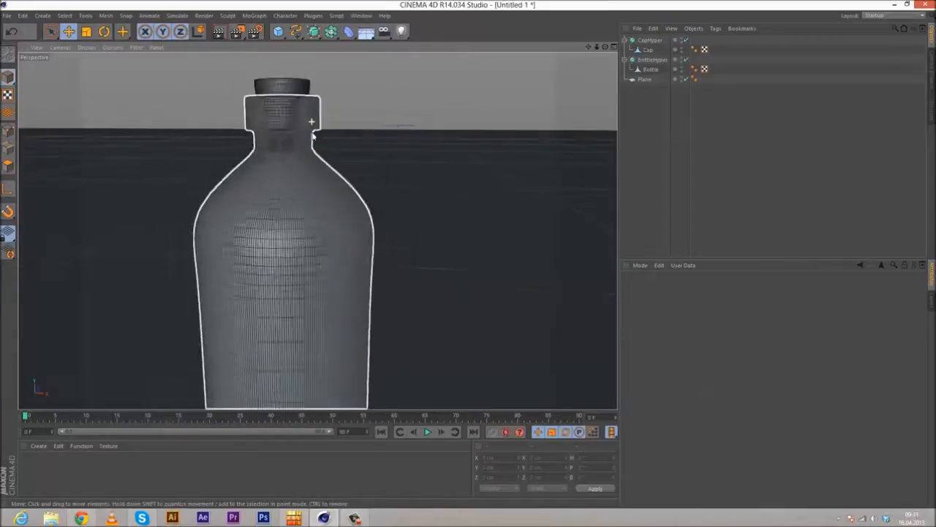
{"action": "left_click_drag", "start_coordinate": [323, 195], "coordinate": [291, 235], "text": "alt"}
{"action": "left_click_drag", "start_coordinate": [308, 252], "coordinate": [374, 190], "text": "alt"}
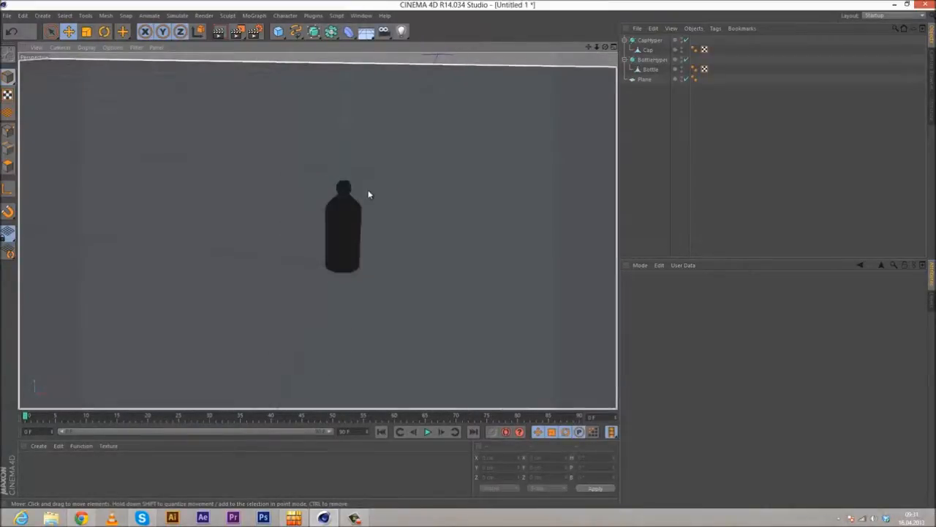
{"action": "scroll", "coordinate": [369, 192], "scroll_direction": "up", "scroll_amount": 4}
{"action": "left_click", "coordinate": [305, 254]}
{"action": "left_click_drag", "start_coordinate": [306, 257], "coordinate": [479, 153], "text": "alt"}
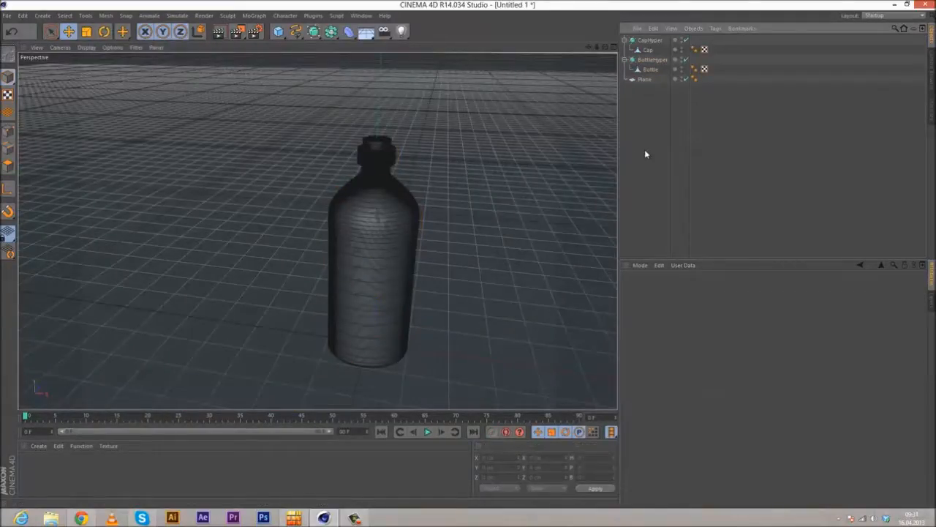
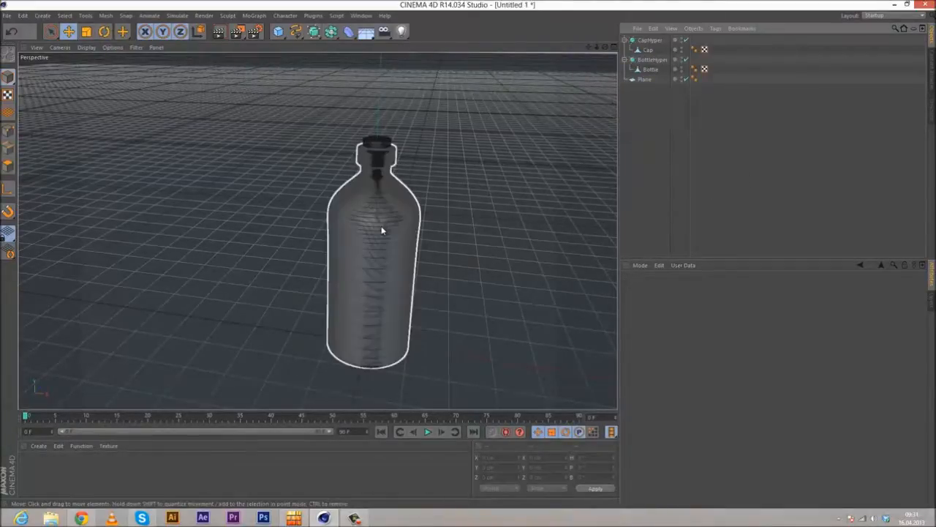
{"action": "left_click", "coordinate": [380, 226]}
{"action": "left_click", "coordinate": [388, 144]}
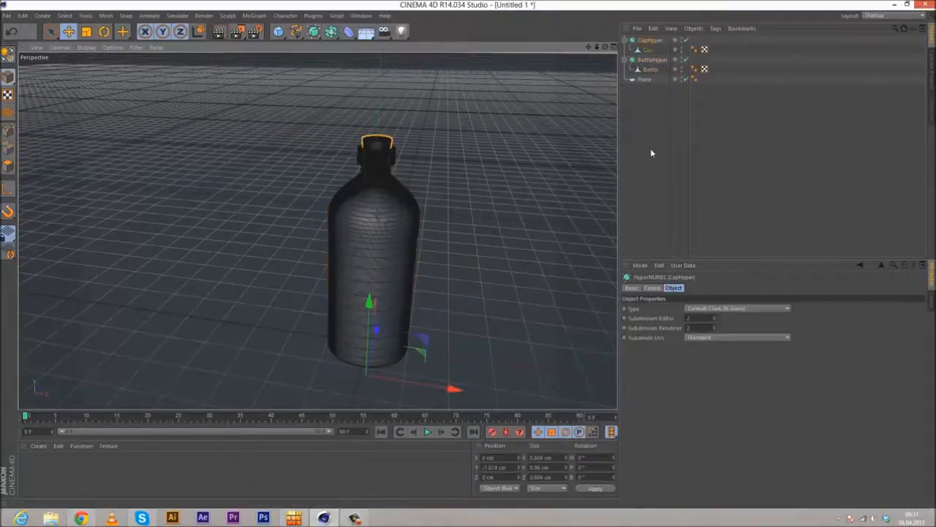
{"action": "left_click", "coordinate": [651, 147]}
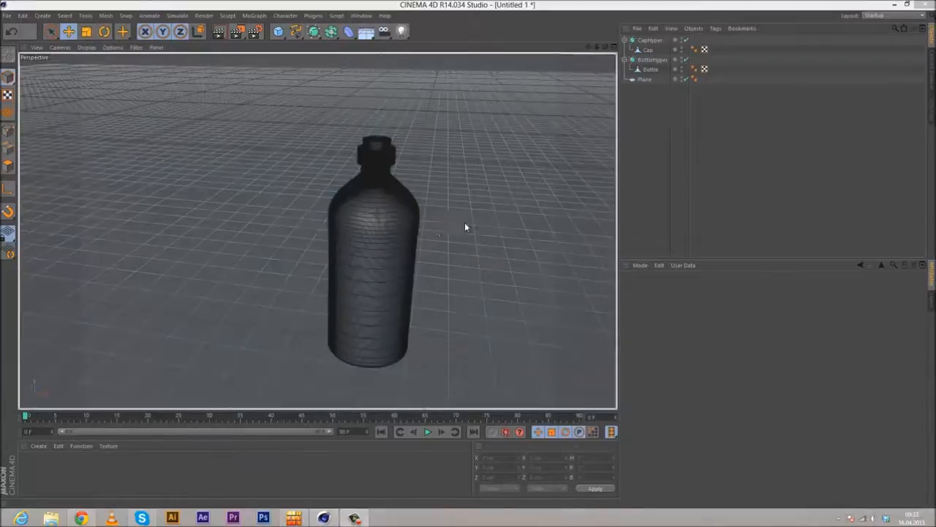
{"action": "left_click_drag", "start_coordinate": [436, 227], "coordinate": [381, 224], "text": "alt"}
{"action": "left_click_drag", "start_coordinate": [455, 242], "coordinate": [320, 254], "text": "alt"}
{"action": "middle_click_drag", "start_coordinate": [319, 253], "coordinate": [347, 172], "text": "alt"}
{"action": "scroll", "coordinate": [361, 129], "scroll_direction": "down", "scroll_amount": 5}
{"action": "scroll", "coordinate": [348, 205], "scroll_direction": "up", "scroll_amount": 3}
- Set the render output size to 1920 x 1080 pixels in the render settings
{"action": "left_click", "coordinate": [218, 32]}
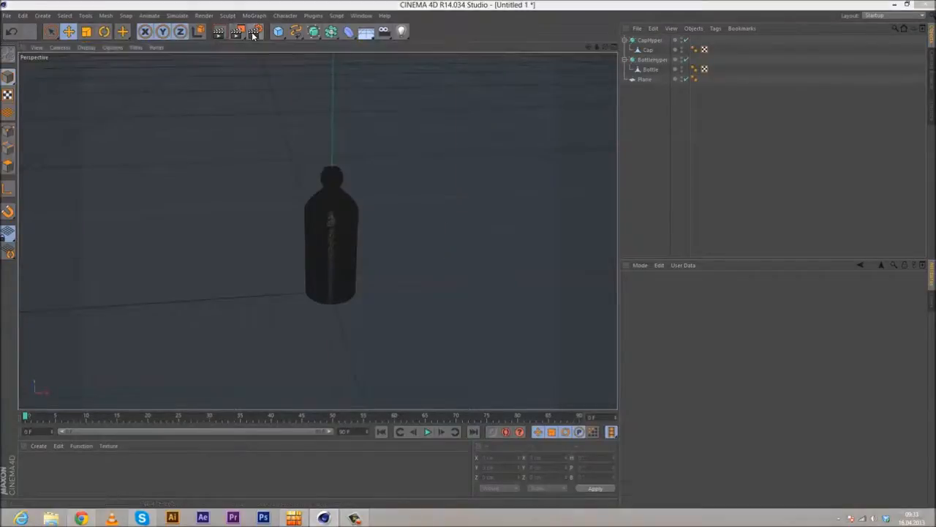
{"action": "left_click", "coordinate": [253, 32]}
{"action": "type", "text": "192"}
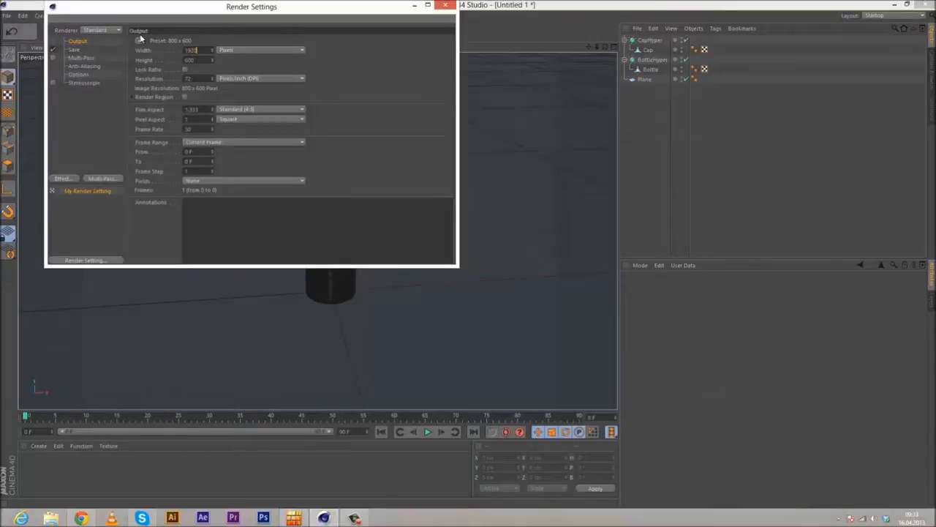
{"action": "type", "text": "0"}
{"action": "key", "text": "Tab"}
{"action": "type", "text": "1080"}
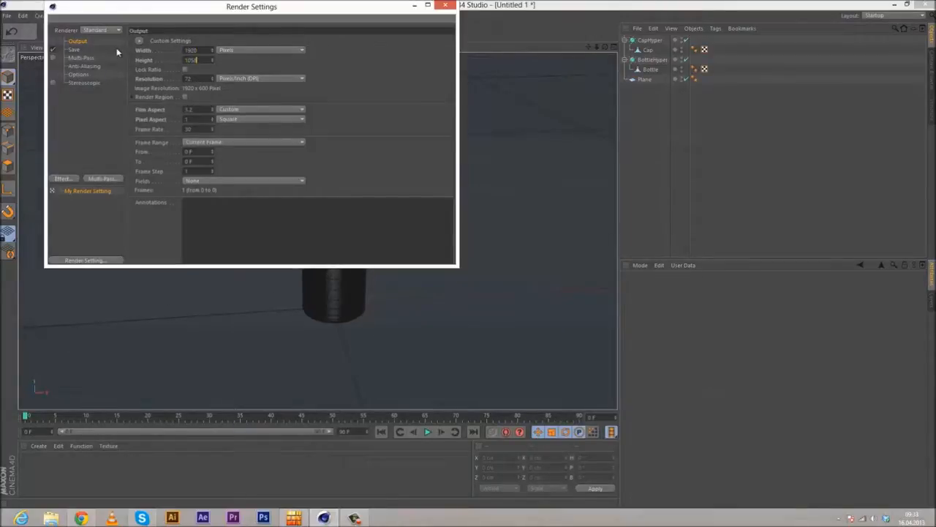
{"action": "key", "text": "BackSpace"}
{"action": "key", "text": "BackSpace"}
{"action": "type", "text": "80"}
{"action": "key", "text": "Tab"}
- Set the renderer to VrayBridge and enable Multi-Pass, checking the available passes and the save options
{"action": "left_click", "coordinate": [94, 31]}
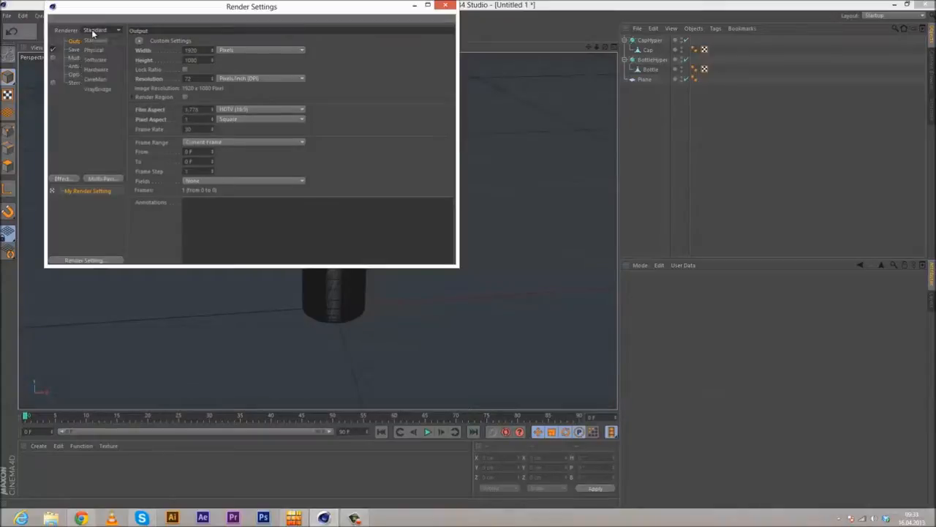
{"action": "left_click", "coordinate": [101, 91]}
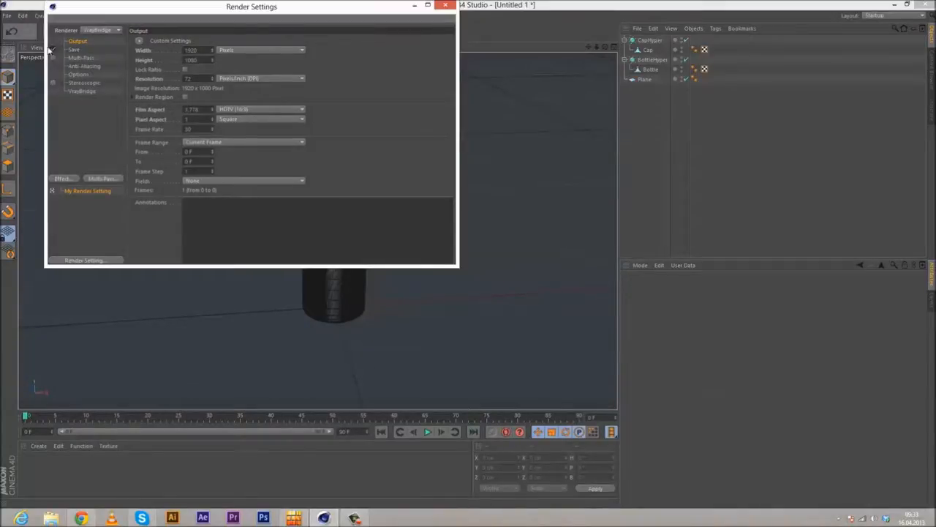
{"action": "left_click", "coordinate": [81, 58]}
{"action": "left_click", "coordinate": [119, 181]}
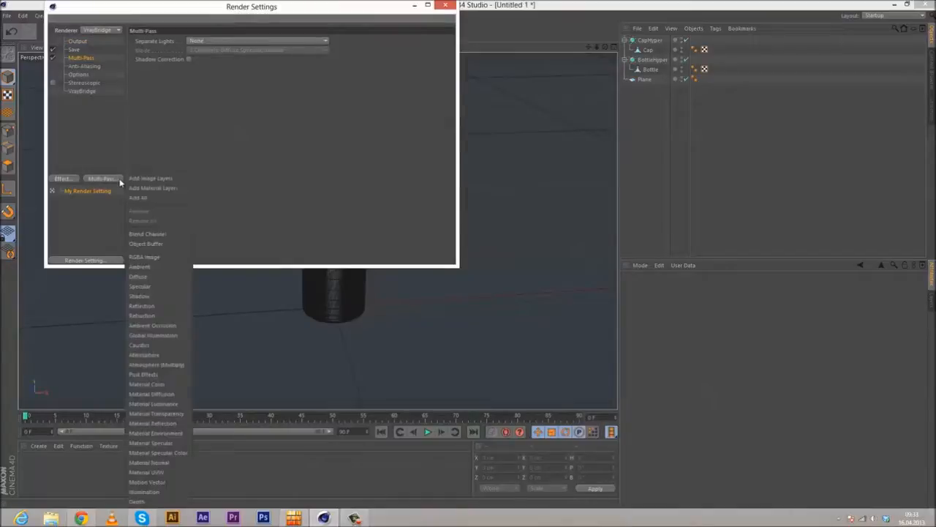
{"action": "left_click", "coordinate": [88, 65]}
{"action": "left_click", "coordinate": [78, 50]}
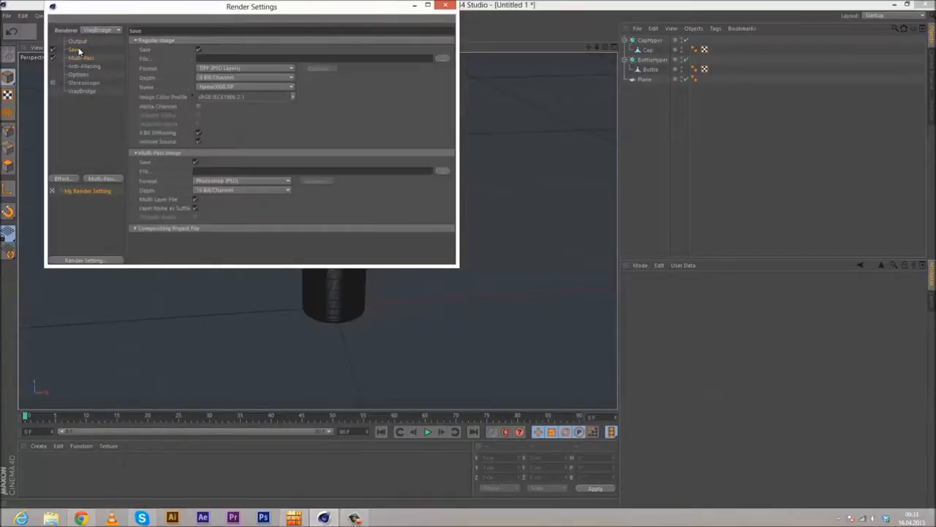
- Turn on V-Ray's indirect illumination and apply the GI preset 04_IR-LC_medium
{"action": "left_click", "coordinate": [82, 91]}
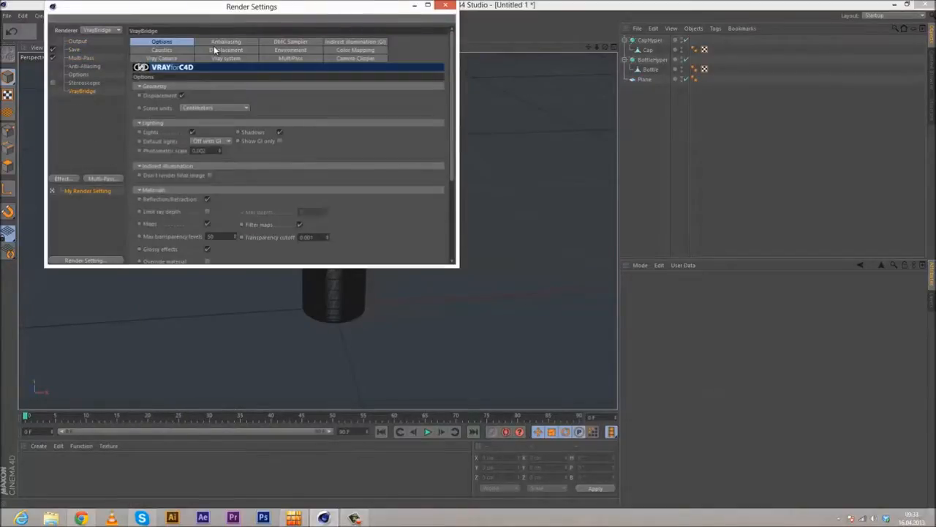
{"action": "left_click", "coordinate": [355, 42]}
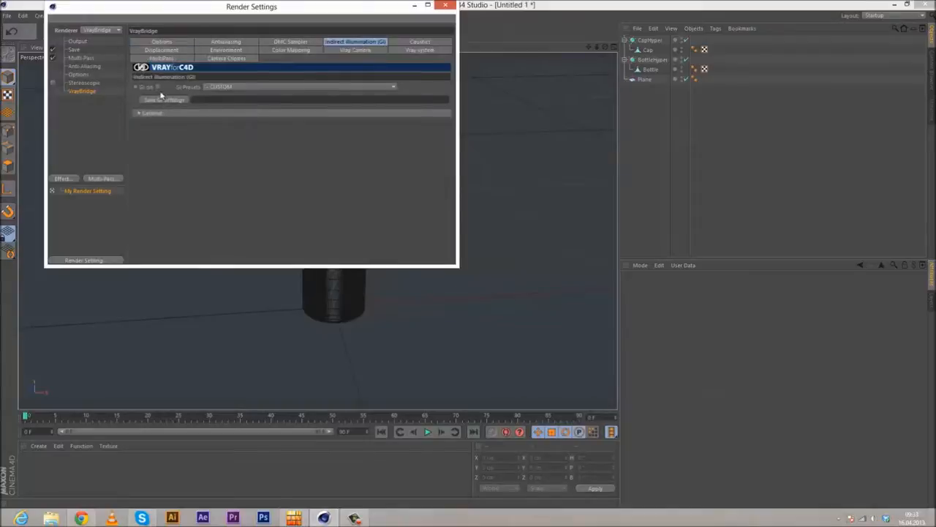
{"action": "left_click", "coordinate": [257, 87]}
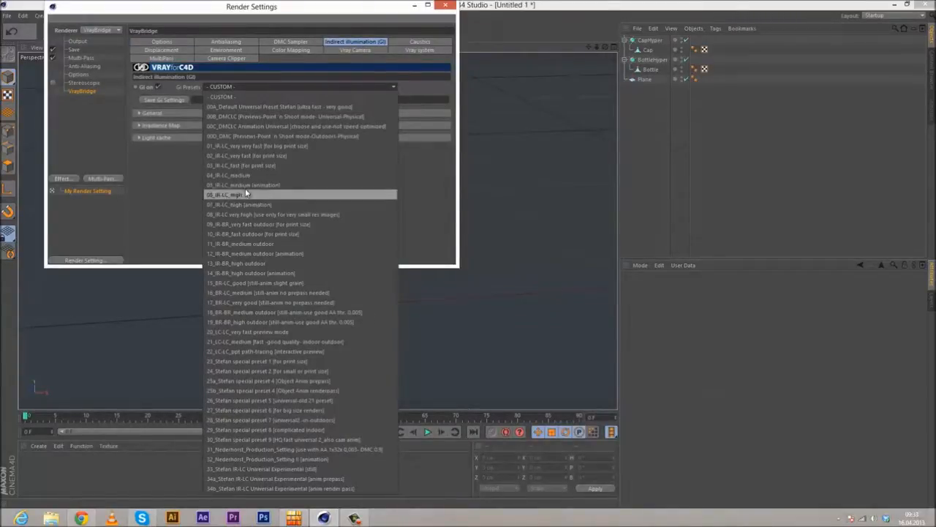
{"action": "left_click", "coordinate": [272, 175]}
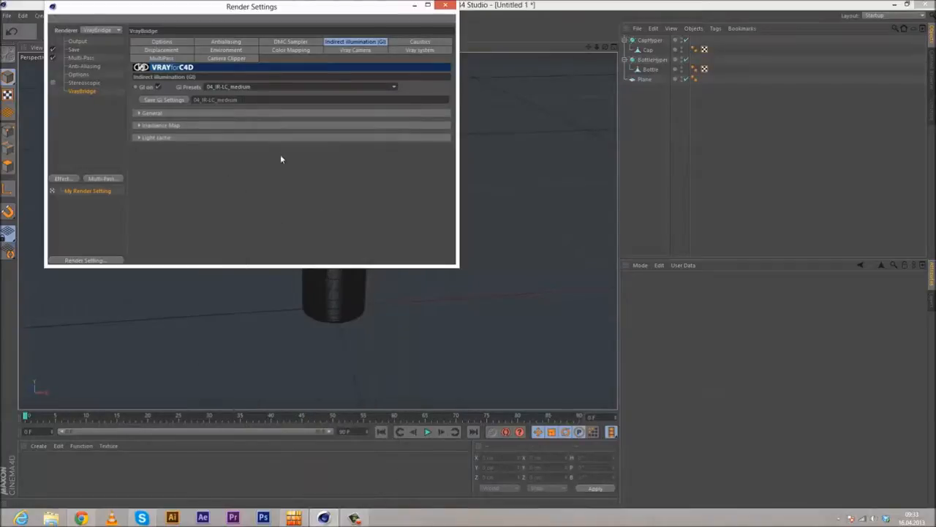
- Enable the use of the light cache for glossy rays and review the remaining light cache parameters
{"action": "left_click", "coordinate": [168, 138]}
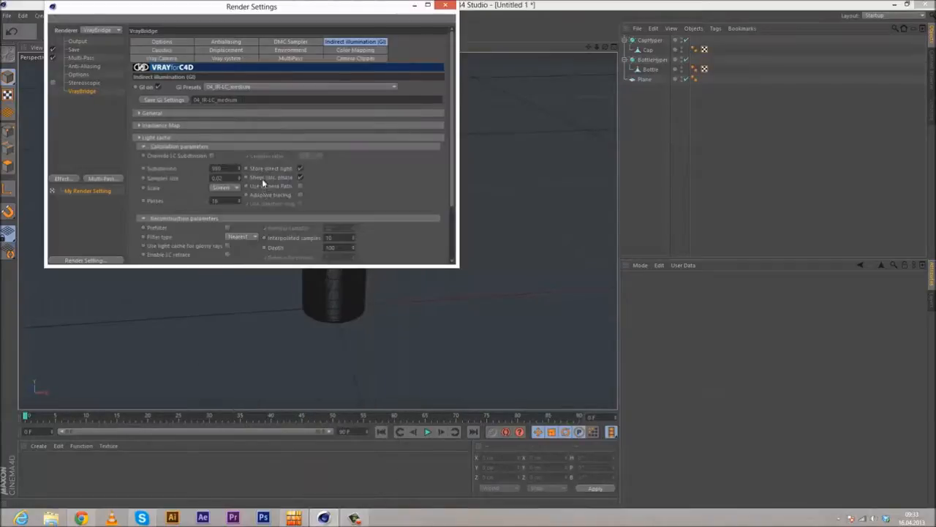
{"action": "left_click", "coordinate": [228, 245]}
{"action": "scroll", "coordinate": [343, 128], "scroll_direction": "down", "scroll_amount": 1}
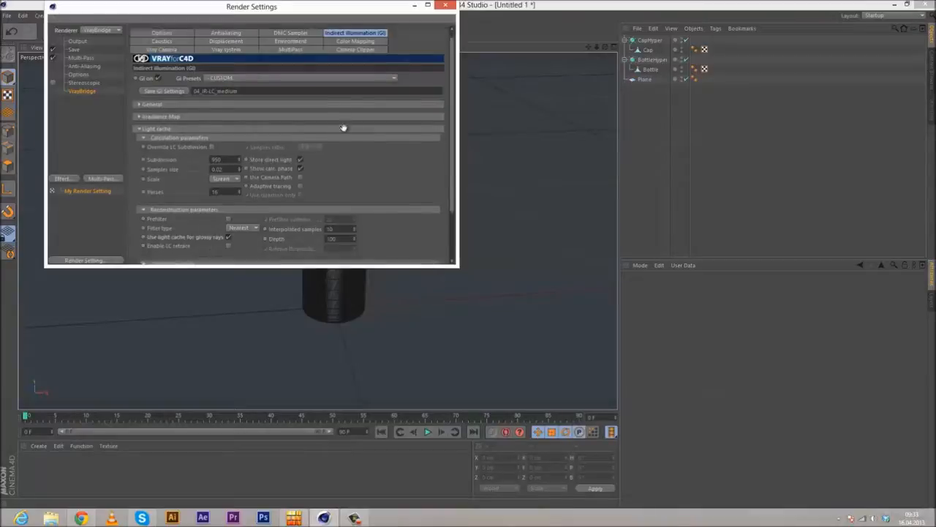
{"action": "scroll", "coordinate": [343, 128], "scroll_direction": "down", "scroll_amount": 4}
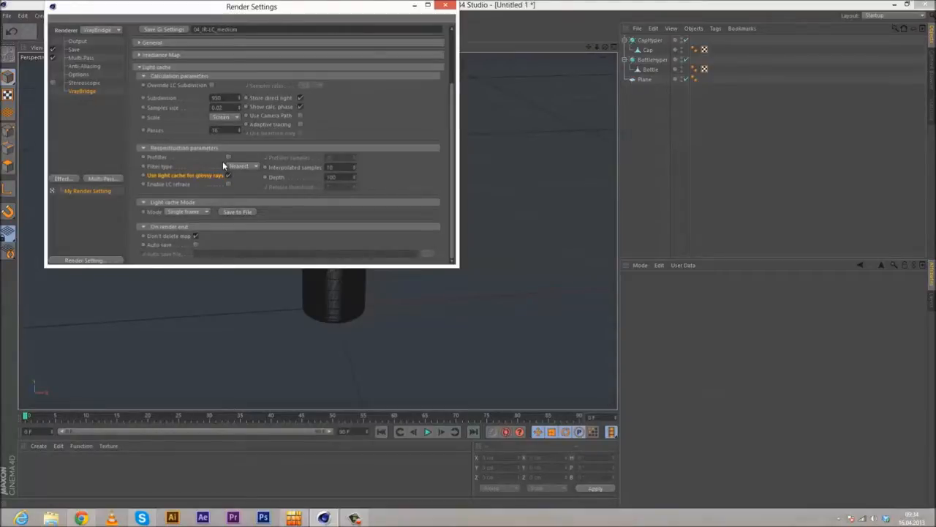
{"action": "scroll", "coordinate": [447, 132], "scroll_direction": "up", "scroll_amount": 5}
{"action": "scroll", "coordinate": [450, 142], "scroll_direction": "down", "scroll_amount": 5}
{"action": "scroll", "coordinate": [450, 146], "scroll_direction": "up", "scroll_amount": 5}
{"action": "scroll", "coordinate": [407, 162], "scroll_direction": "down", "scroll_amount": 5}
{"action": "scroll", "coordinate": [452, 121], "scroll_direction": "up", "scroll_amount": 5}
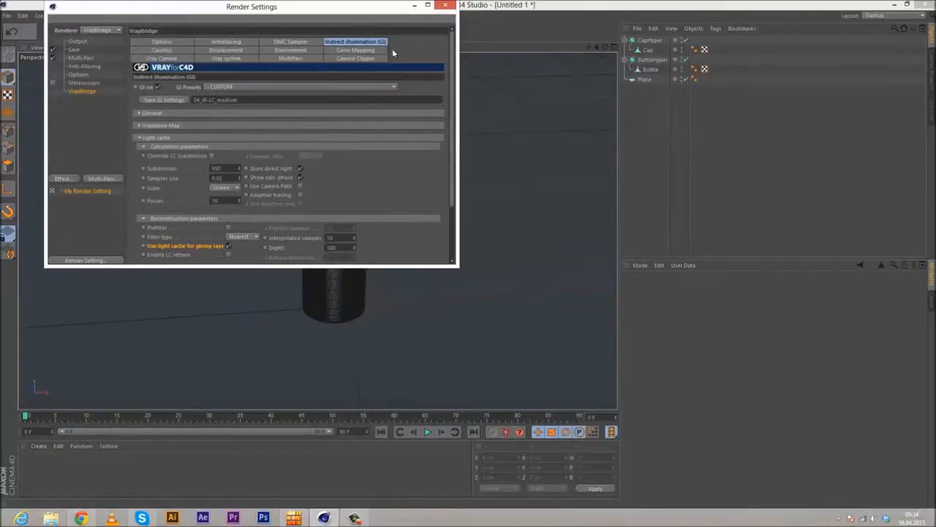
- Set the V-Ray color mapping gamma to 2.2, disable Clamp output and enable Linear WorkFlow
{"action": "left_click", "coordinate": [357, 49]}
{"action": "left_click", "coordinate": [219, 89]}
{"action": "left_click", "coordinate": [219, 89]}
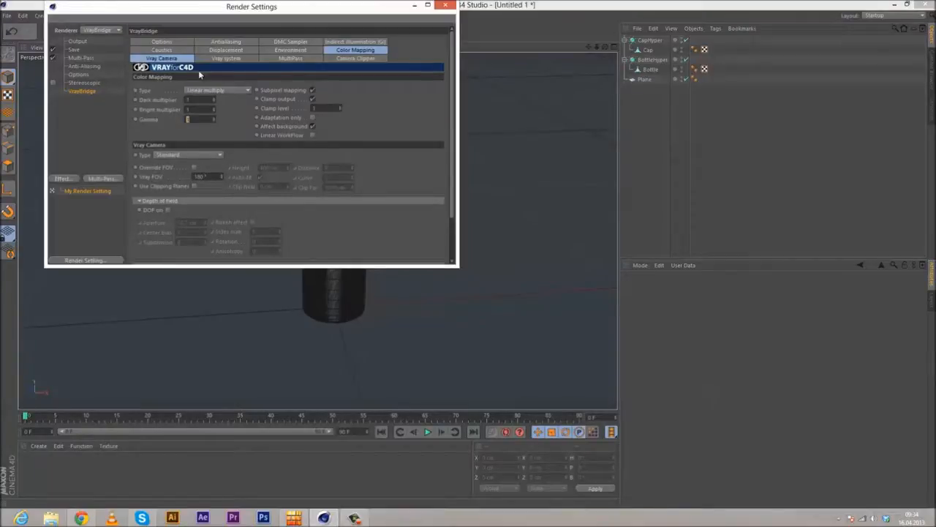
{"action": "type", "text": "2.2"}
{"action": "left_click", "coordinate": [313, 98]}
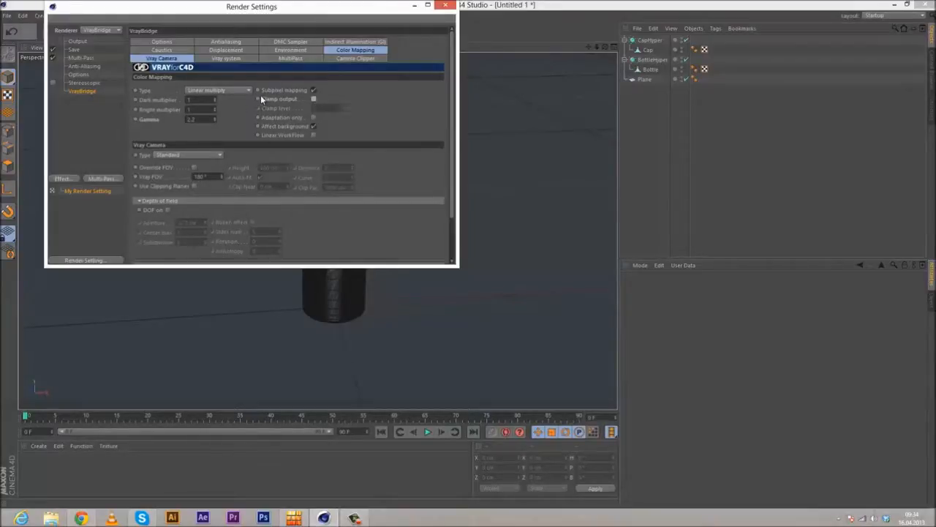
{"action": "left_click", "coordinate": [313, 134]}
- Enable the V-Ray antialiasing filter as Lanczos with a filter radius of 2.5, and turn on Use DMC sampler threshold
{"action": "left_click", "coordinate": [224, 43]}
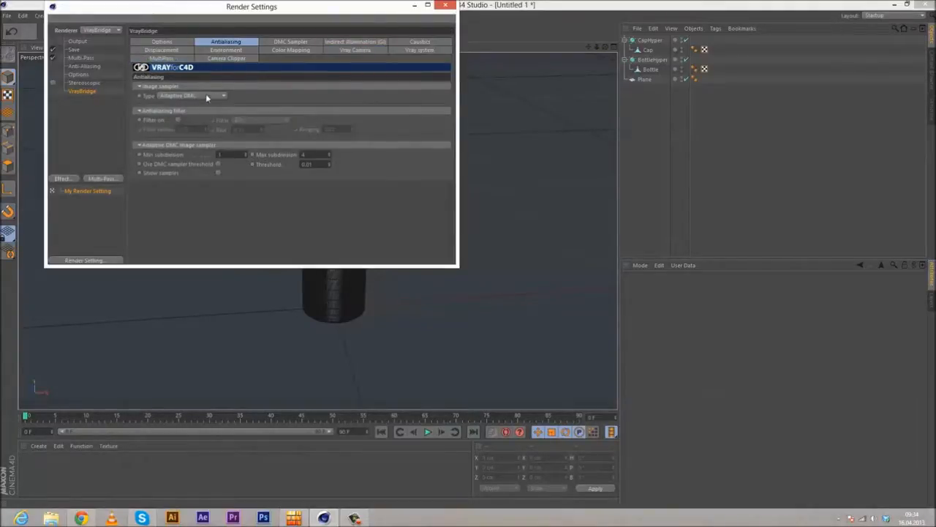
{"action": "left_click", "coordinate": [178, 119]}
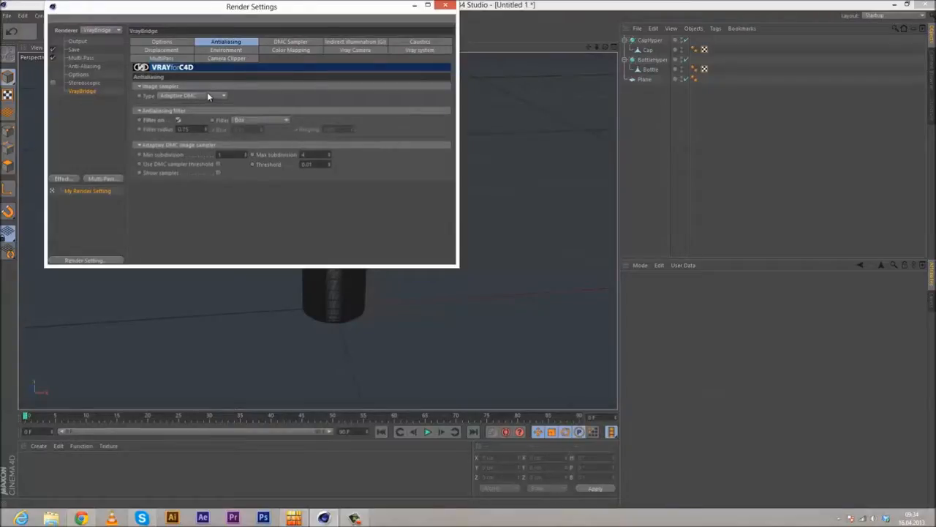
{"action": "left_click", "coordinate": [256, 123]}
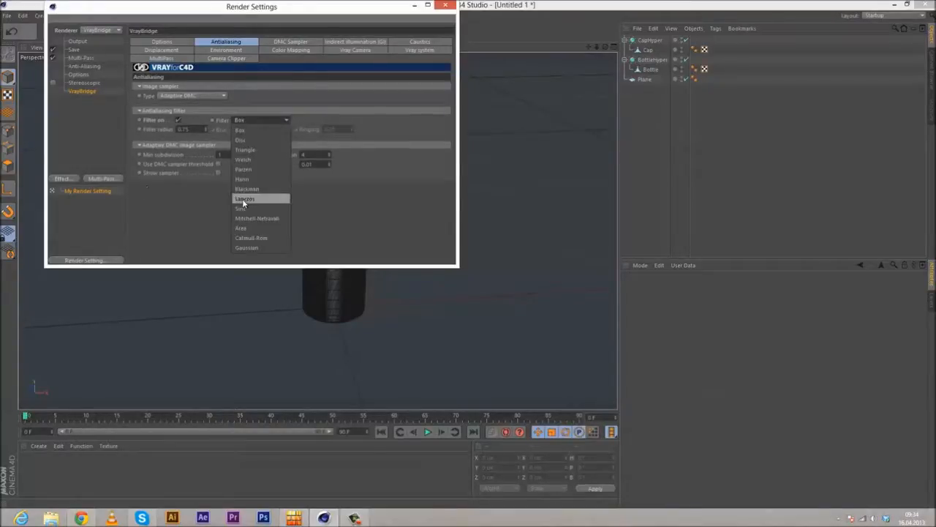
{"action": "left_click", "coordinate": [243, 201]}
{"action": "left_click_drag", "start_coordinate": [194, 130], "coordinate": [86, 109]}
{"action": "type", "text": "1.5"}
{"action": "key", "text": "Return"}
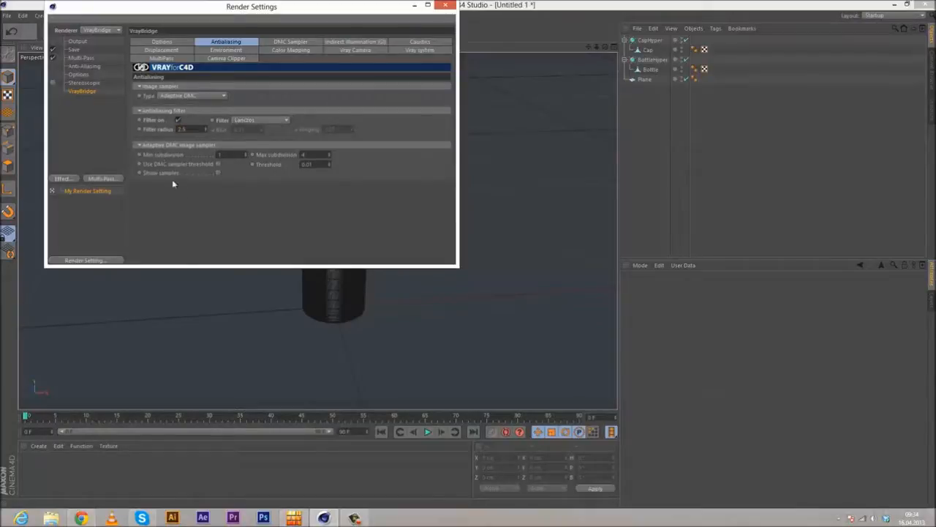
{"action": "left_click_drag", "start_coordinate": [236, 3], "coordinate": [376, 78]}
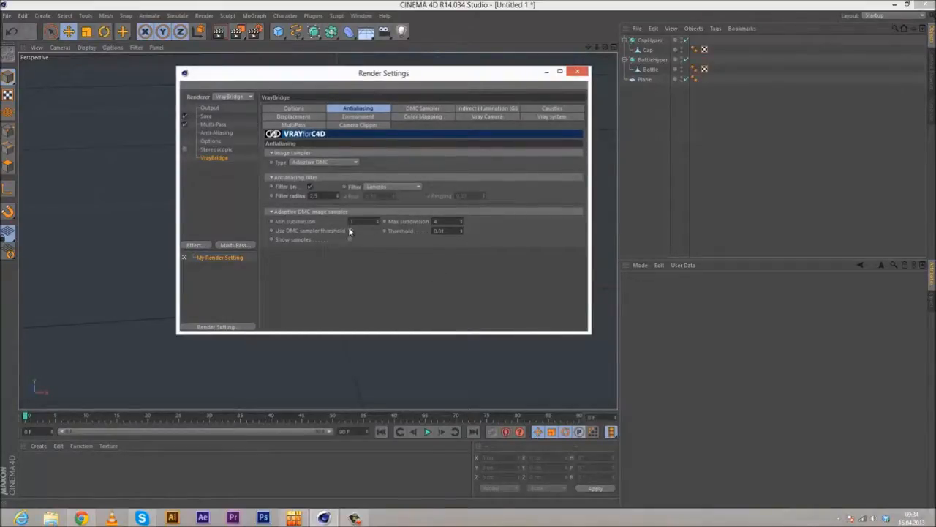
- Review the V-Ray DMC sampler, color mapping, indirect illumination and antialiasing settings
{"action": "left_click", "coordinate": [418, 109]}
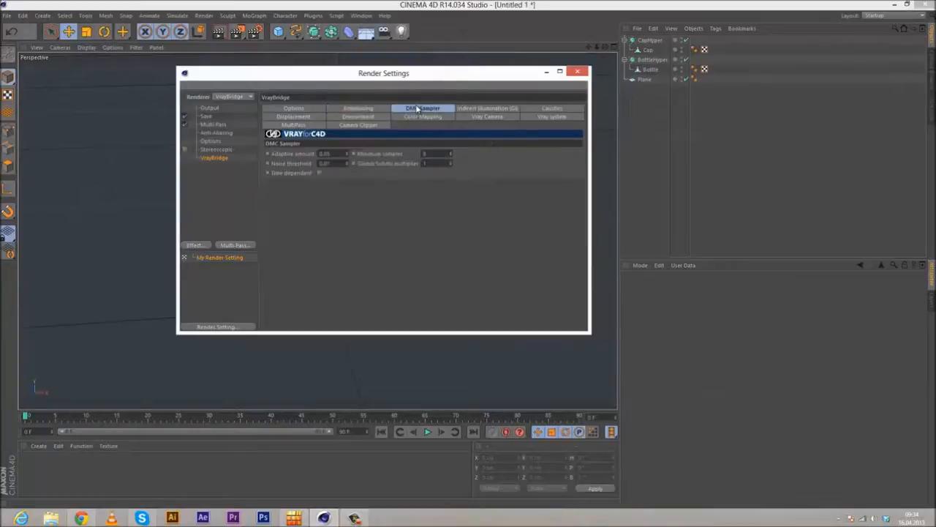
{"action": "left_click", "coordinate": [290, 163]}
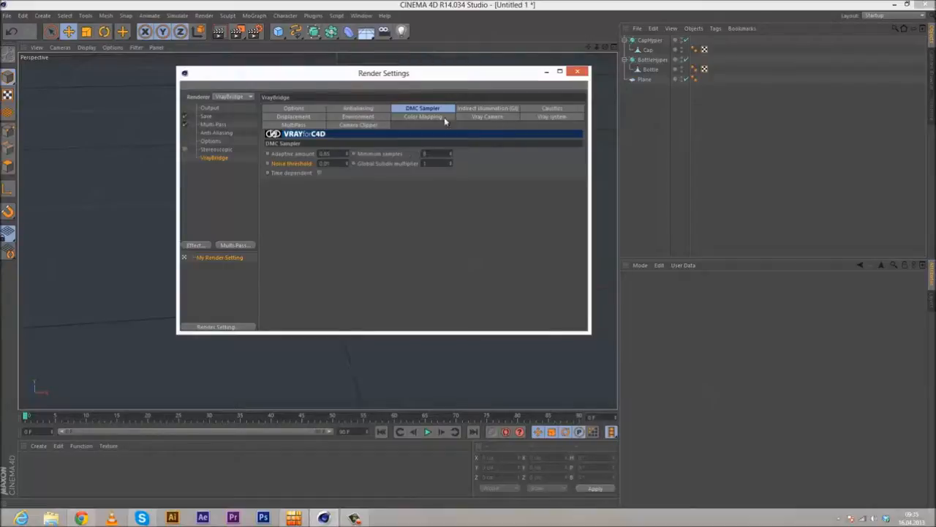
{"action": "left_click", "coordinate": [411, 118]}
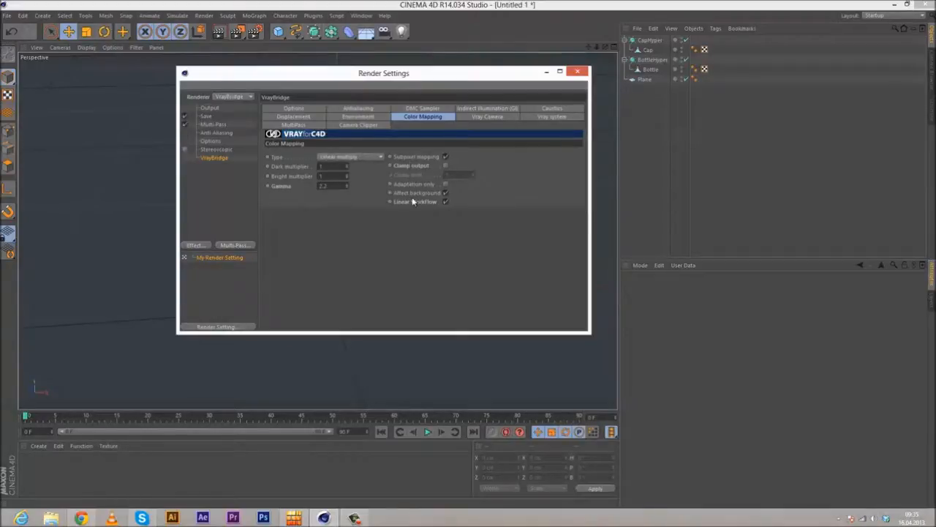
{"action": "left_click", "coordinate": [463, 108]}
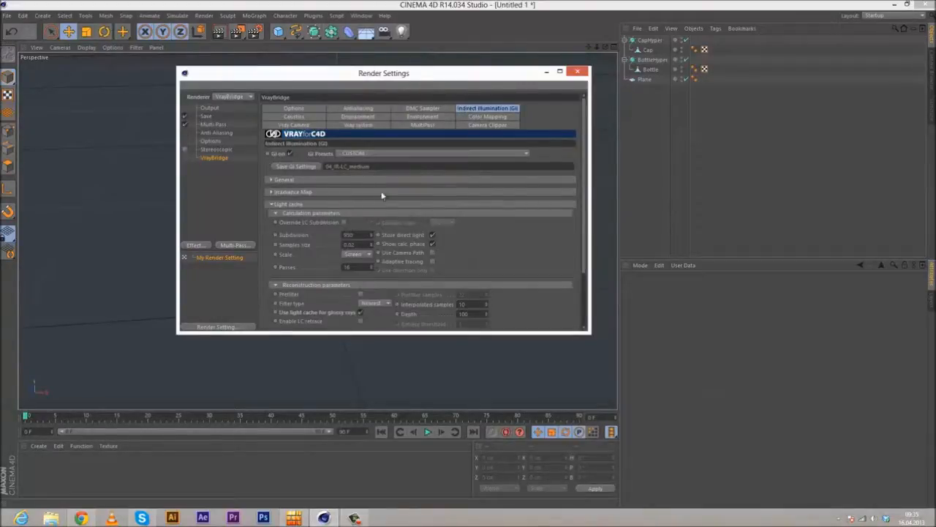
{"action": "left_click", "coordinate": [372, 109]}
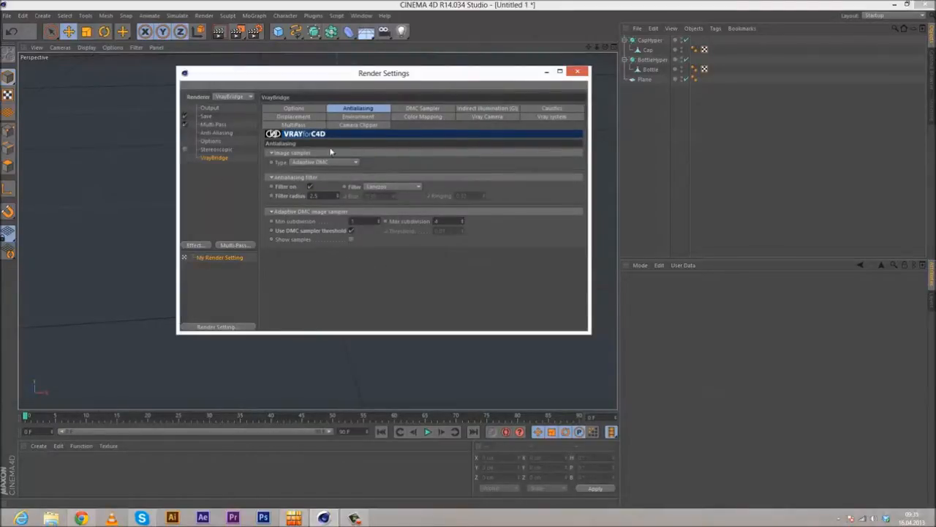
- Set the V-Ray background environment's brightness to 0 and enable the reflection and GI environment overrides
{"action": "left_click", "coordinate": [358, 117]}
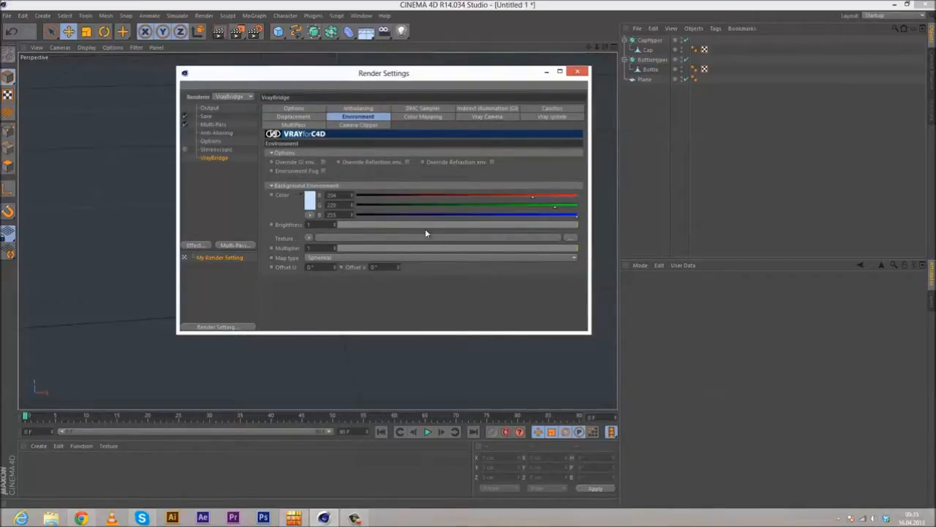
{"action": "left_click_drag", "start_coordinate": [371, 226], "coordinate": [235, 233]}
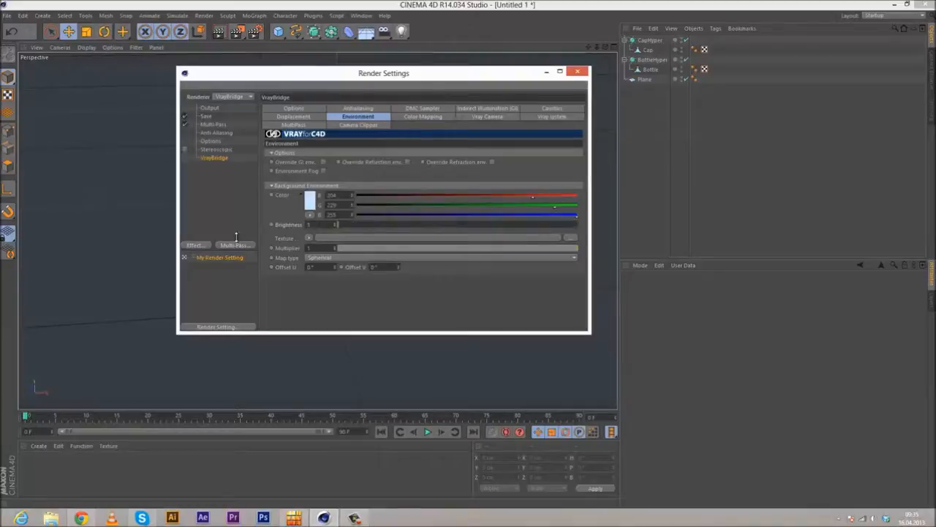
{"action": "left_click", "coordinate": [406, 163]}
{"action": "scroll", "coordinate": [351, 168], "scroll_direction": "down", "scroll_amount": 2}
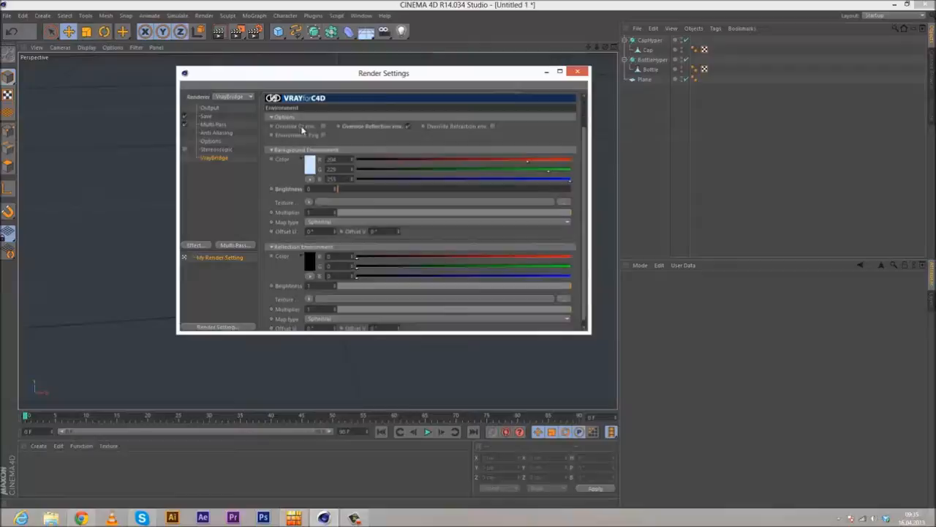
{"action": "left_click", "coordinate": [322, 126]}
{"action": "scroll", "coordinate": [342, 126], "scroll_direction": "down", "scroll_amount": 1}
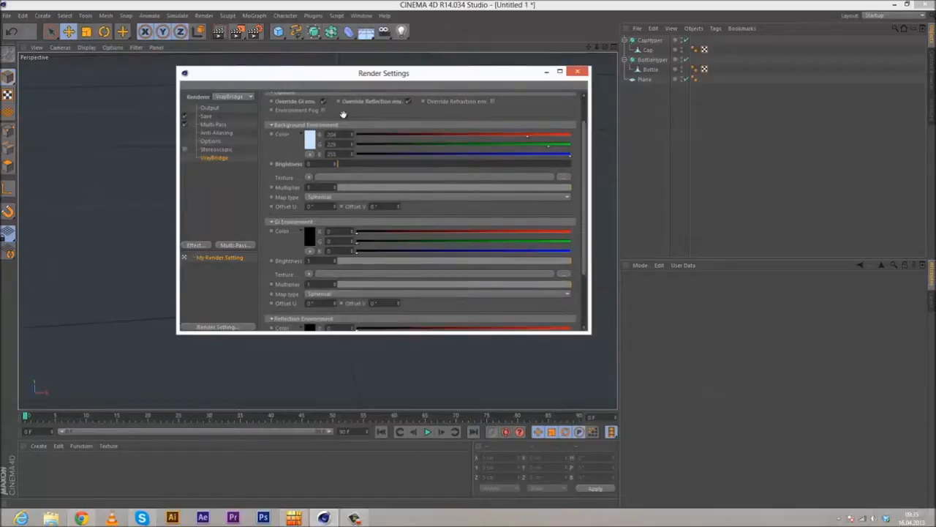
- Set the GI environment color to a dark grey of RGB 26, 26, 26
{"action": "scroll", "coordinate": [342, 110], "scroll_direction": "down", "scroll_amount": 1}
{"action": "left_click", "coordinate": [309, 210]}
{"action": "left_click_drag", "start_coordinate": [256, 224], "coordinate": [249, 220]}
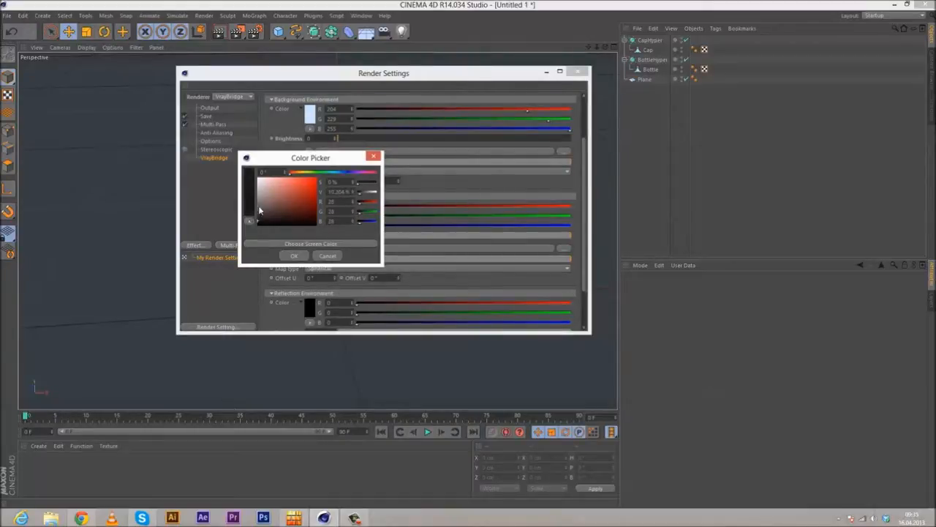
{"action": "left_click", "coordinate": [294, 255]}
- Start loading an image as the reflection environment texture and browse to ### HDRI ### > Old_Industrial_Hall on BACKUP 2 (F:)
{"action": "scroll", "coordinate": [279, 222], "scroll_direction": "down", "scroll_amount": 2}
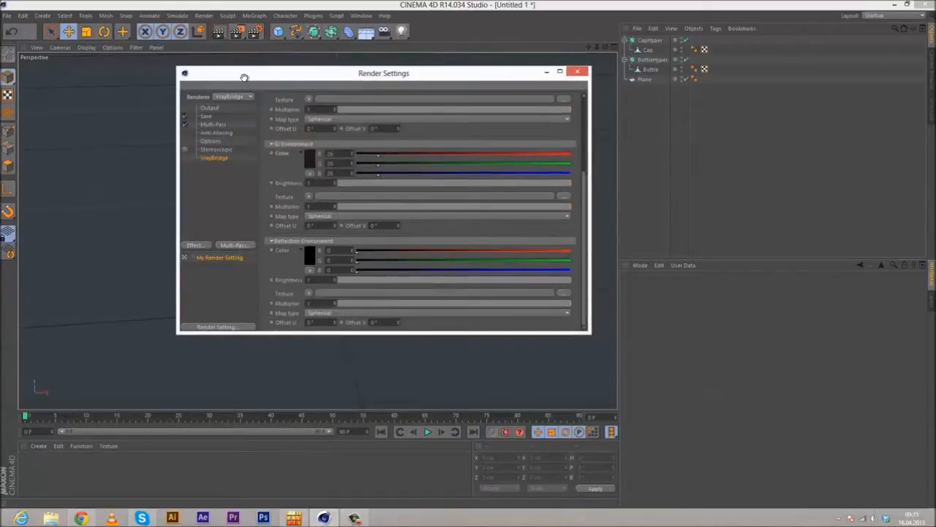
{"action": "left_click", "coordinate": [308, 292]}
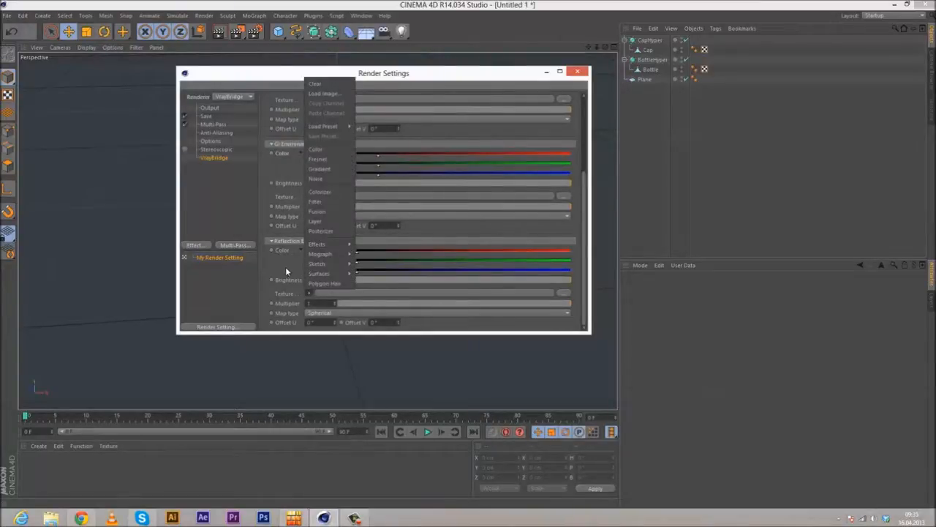
{"action": "left_click", "coordinate": [284, 264]}
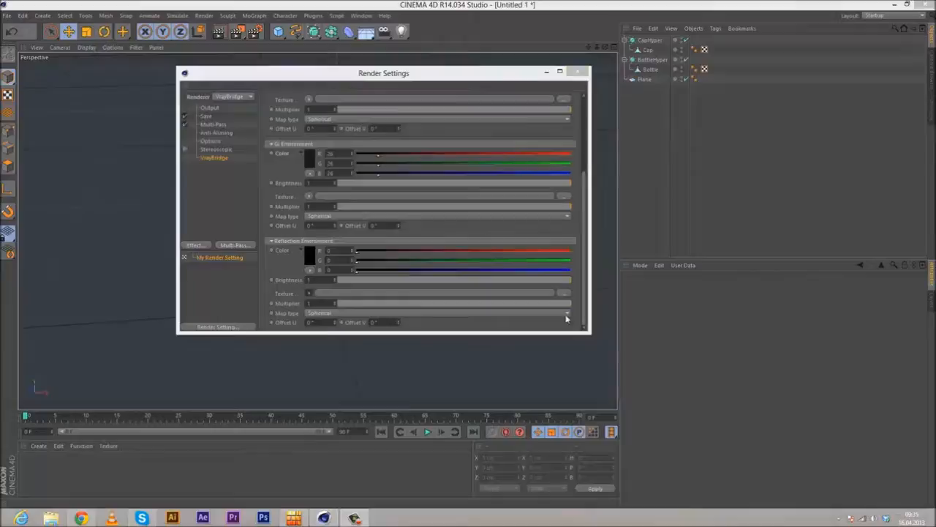
{"action": "left_click", "coordinate": [308, 292]}
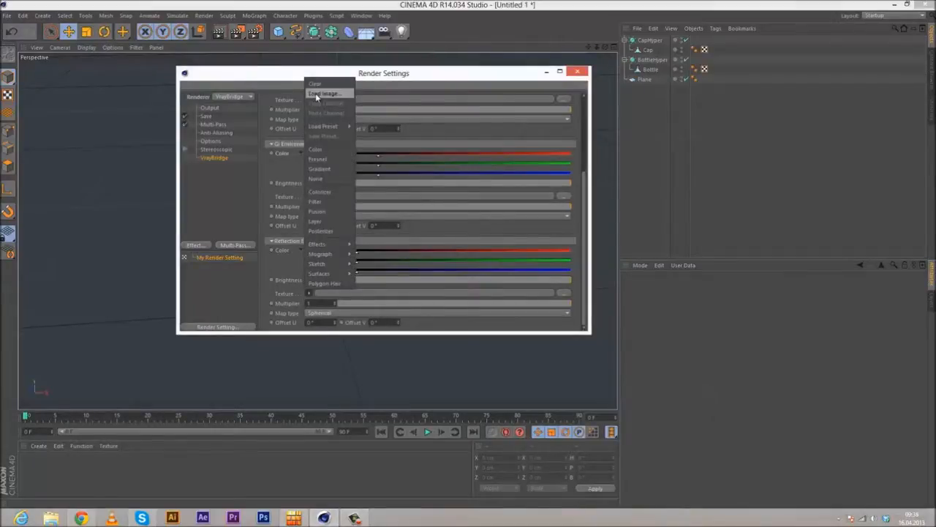
{"action": "left_click", "coordinate": [315, 93]}
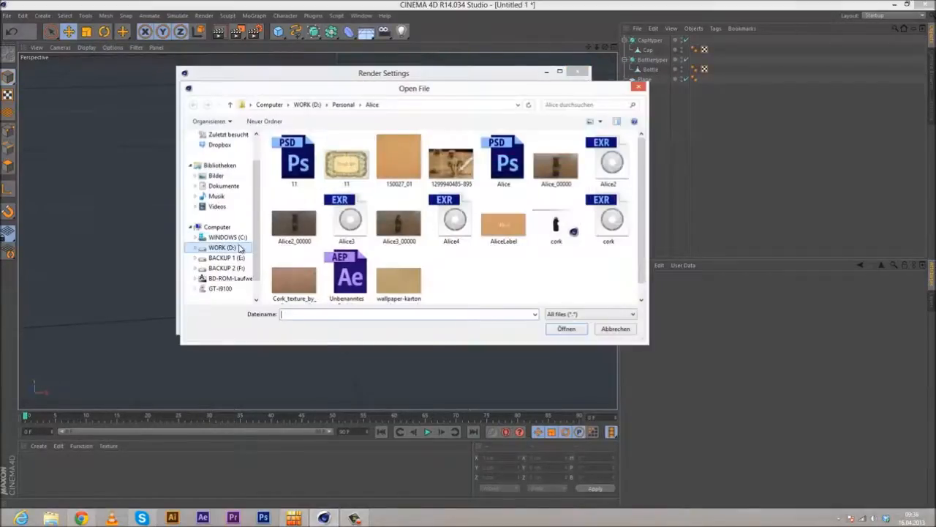
{"action": "left_click", "coordinate": [233, 248]}
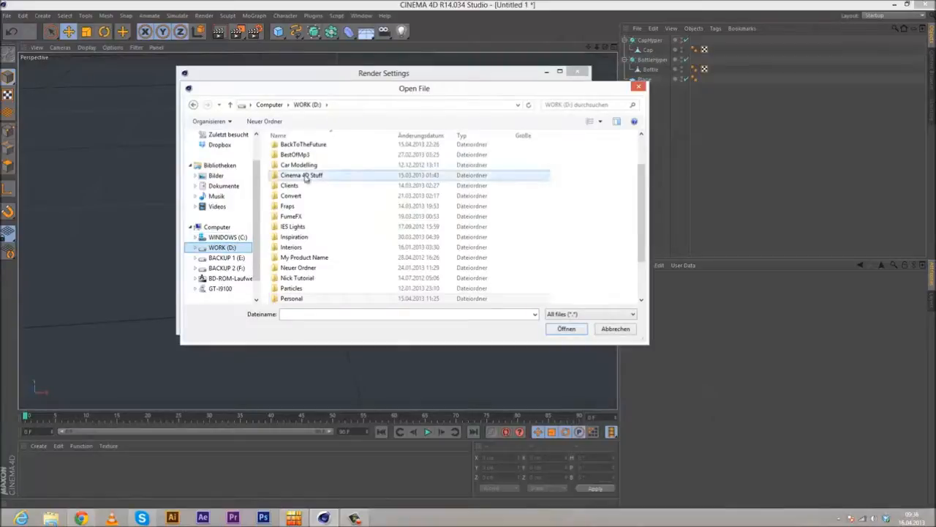
{"action": "left_click", "coordinate": [236, 268]}
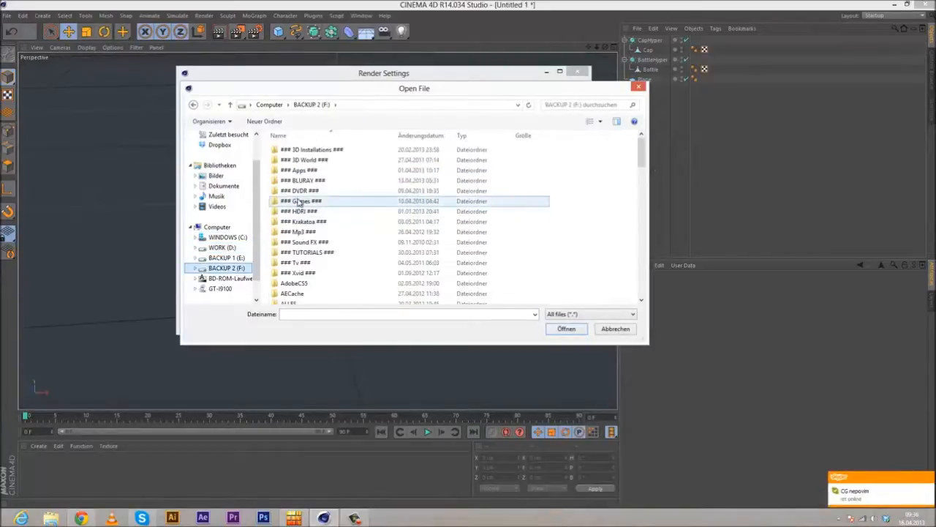
{"action": "double_click", "coordinate": [299, 210]}
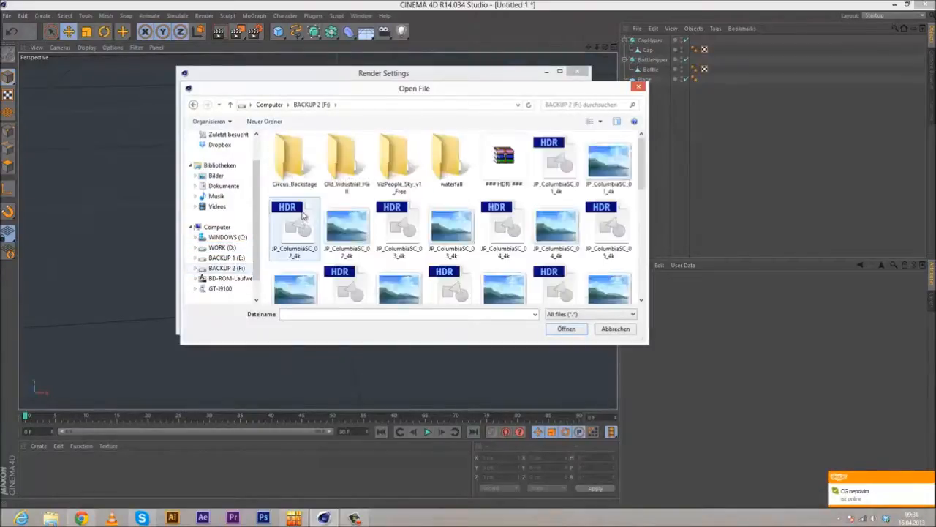
{"action": "double_click", "coordinate": [347, 163]}
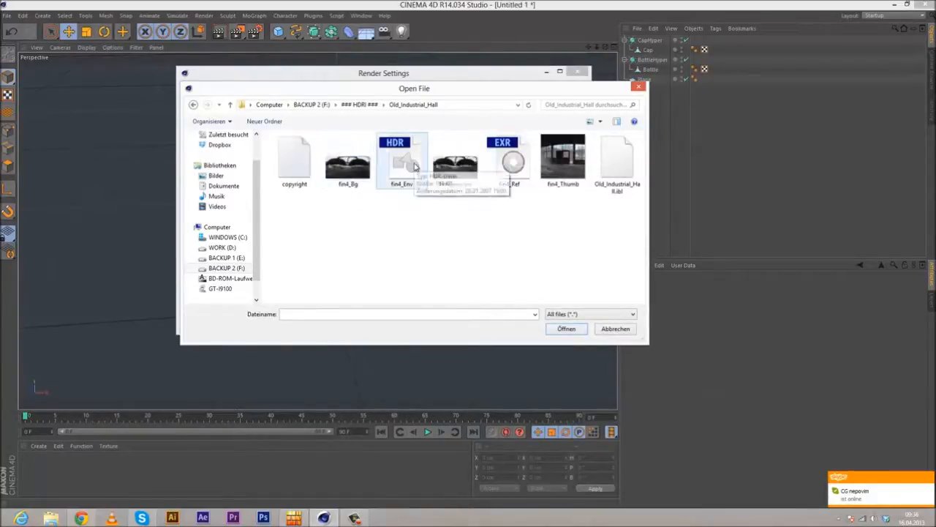
- Open the copyright text file in the Old_Industrial_Hall folder, read its licence terms and close it
{"action": "left_click", "coordinate": [303, 178]}
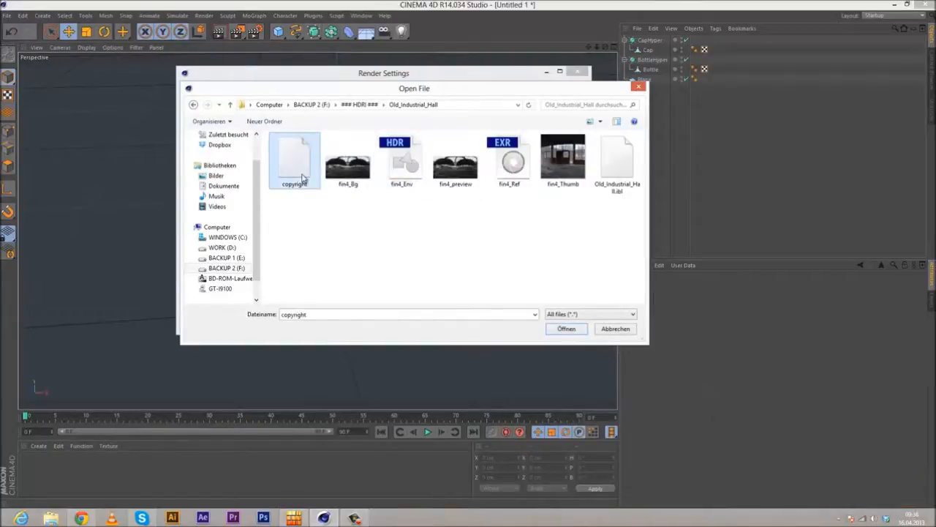
{"action": "right_click", "coordinate": [300, 173]}
{"action": "left_click", "coordinate": [336, 196]}
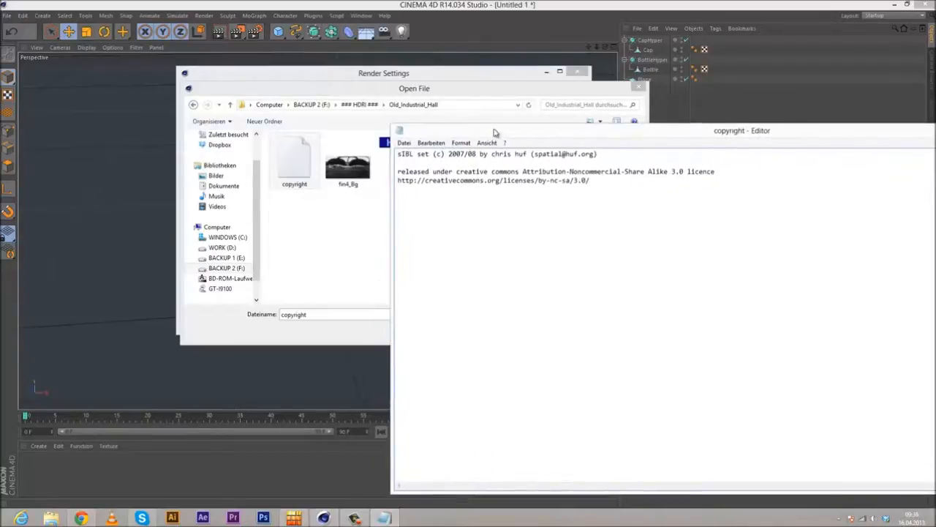
{"action": "left_click_drag", "start_coordinate": [495, 129], "coordinate": [358, 120]}
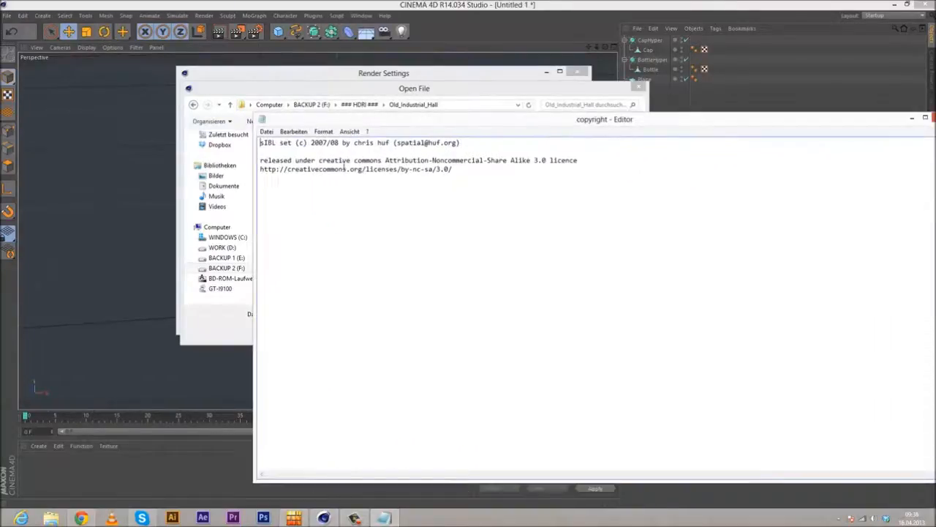
{"action": "left_click_drag", "start_coordinate": [311, 169], "coordinate": [375, 169]}
{"action": "left_click_drag", "start_coordinate": [554, 120], "coordinate": [411, 113]}
{"action": "left_click", "coordinate": [799, 113]}
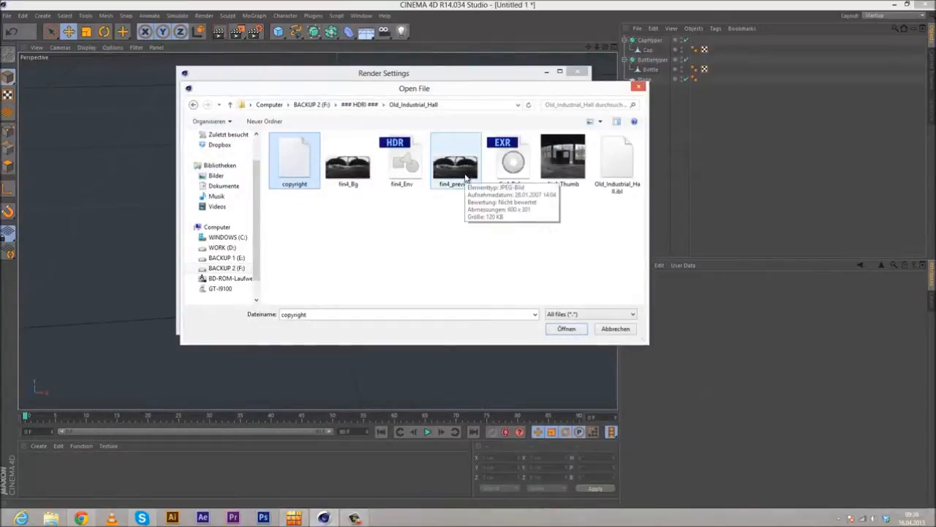
- Load the fin4_Ref EXR image as the reflection environment texture
{"action": "left_click", "coordinate": [510, 165]}
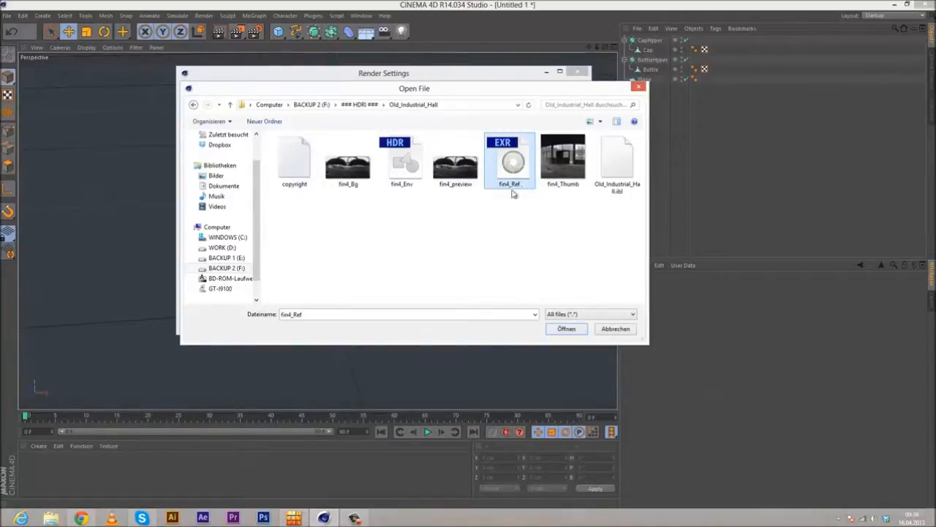
{"action": "left_click", "coordinate": [565, 329]}
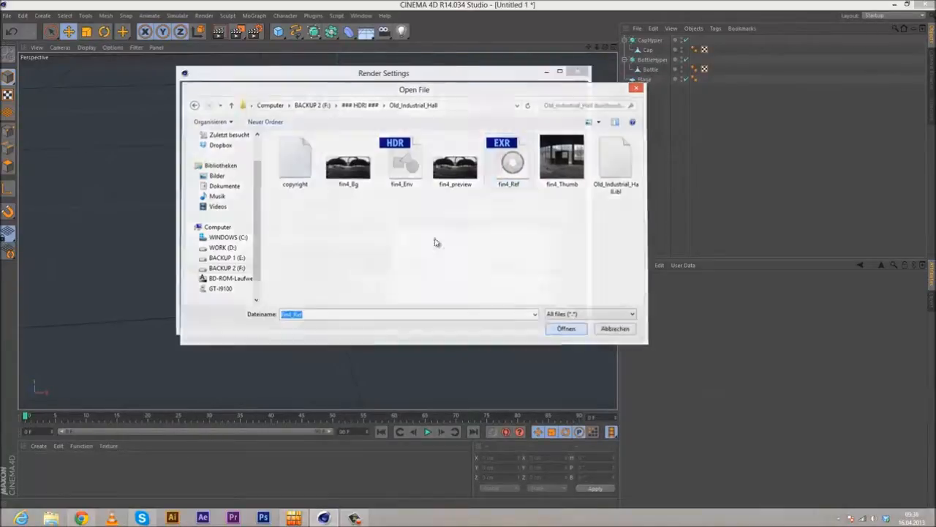
{"action": "left_click", "coordinate": [476, 293]}
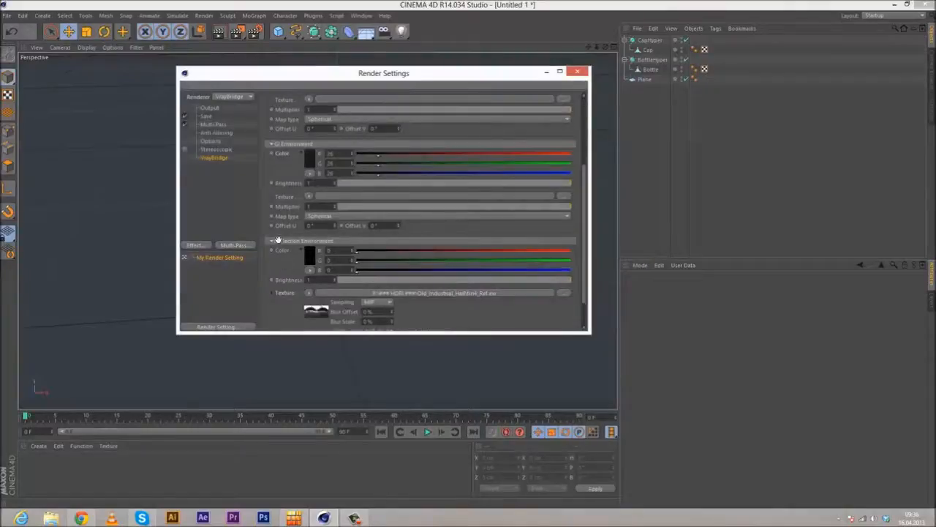
- Set the reflection environment's intensity to 2 and return to the environment override options
{"action": "scroll", "coordinate": [281, 261], "scroll_direction": "down", "scroll_amount": 2}
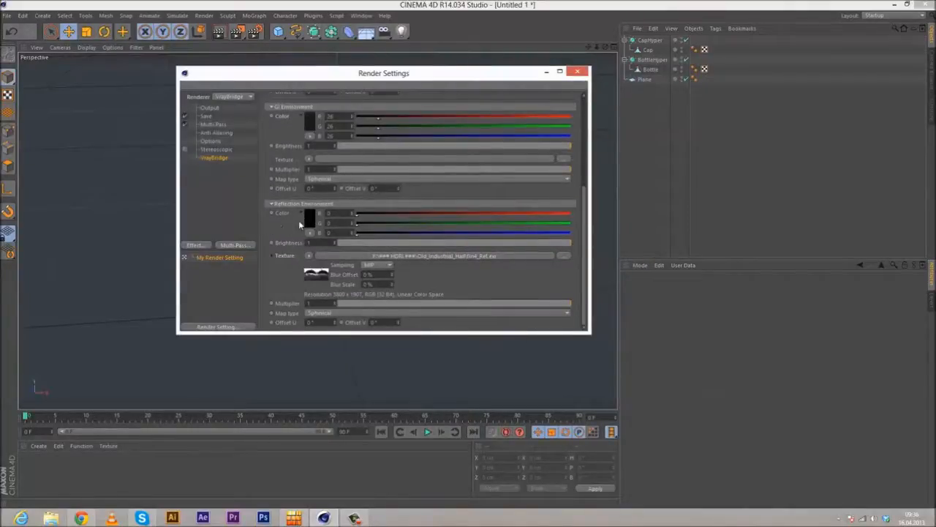
{"action": "type", "text": "2"}
{"action": "key", "text": "Return"}
{"action": "scroll", "coordinate": [280, 294], "scroll_direction": "up", "scroll_amount": 3}
{"action": "scroll", "coordinate": [280, 294], "scroll_direction": "up", "scroll_amount": 3}
{"action": "scroll", "coordinate": [282, 168], "scroll_direction": "up", "scroll_amount": 2}
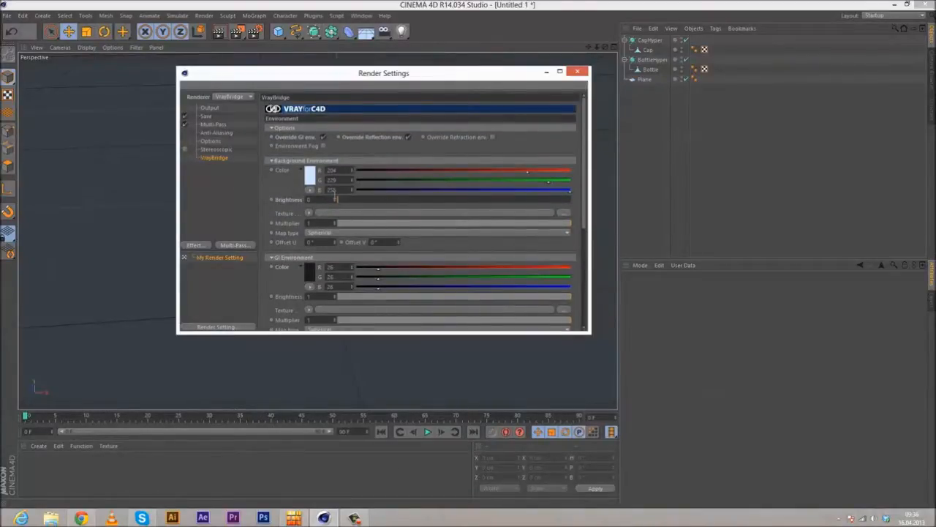
- Review the background, GI and reflection environment settings and close the render settings
{"action": "scroll", "coordinate": [284, 275], "scroll_direction": "up", "scroll_amount": 1}
{"action": "left_click", "coordinate": [285, 281]}
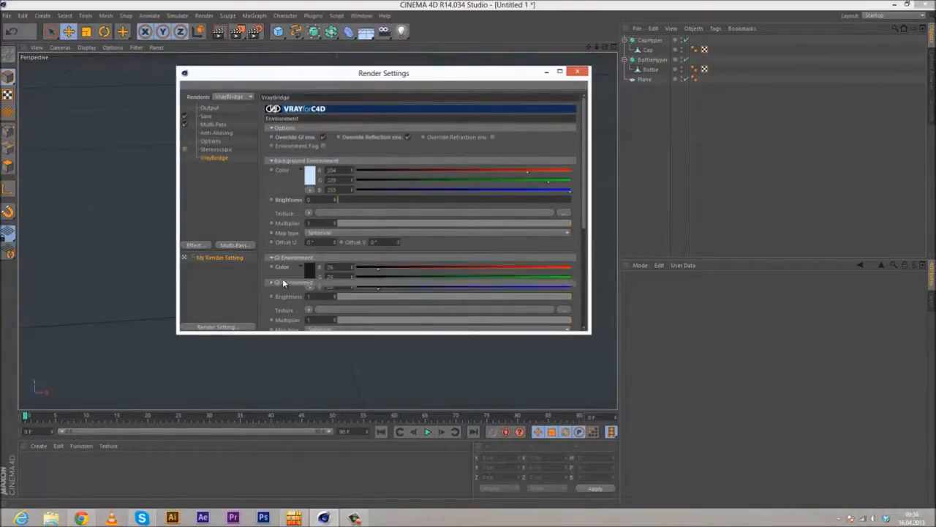
{"action": "left_click", "coordinate": [285, 284]}
{"action": "scroll", "coordinate": [279, 209], "scroll_direction": "down", "scroll_amount": 5}
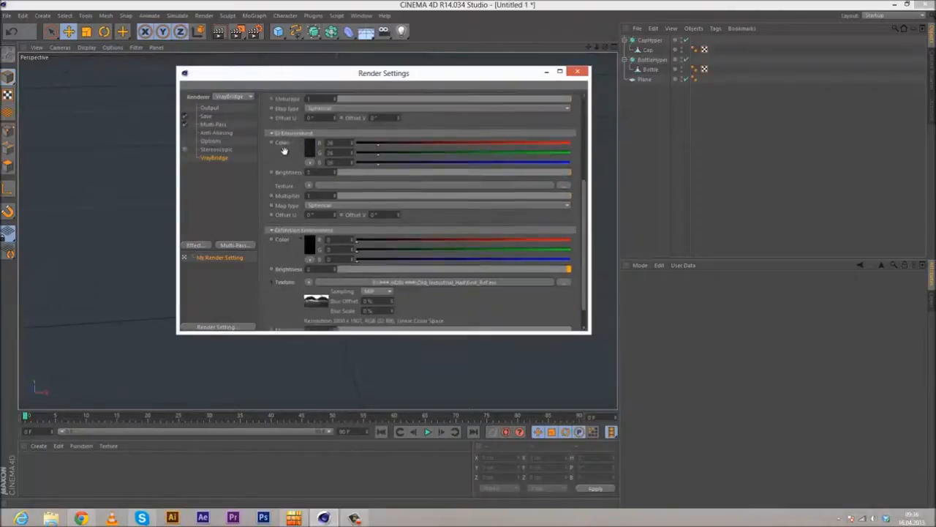
{"action": "scroll", "coordinate": [279, 209], "scroll_direction": "up", "scroll_amount": 1}
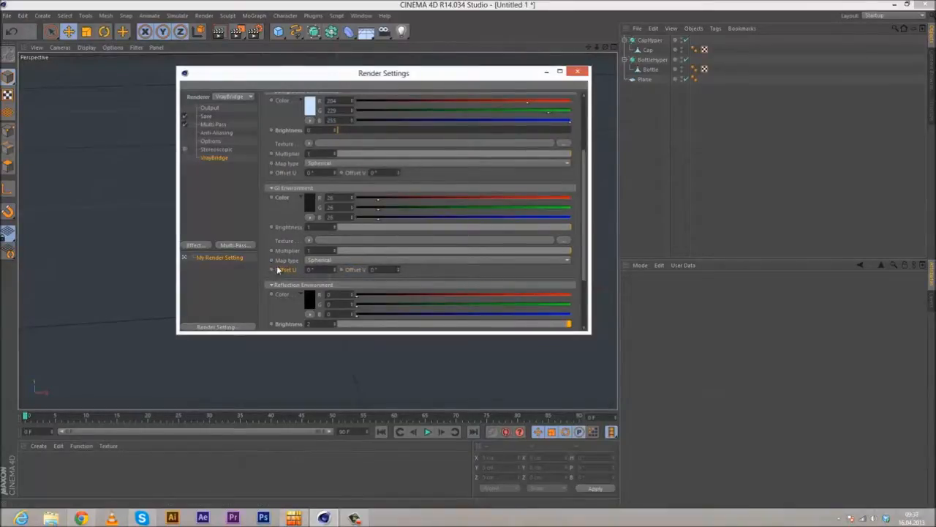
{"action": "scroll", "coordinate": [295, 227], "scroll_direction": "down", "scroll_amount": 5}
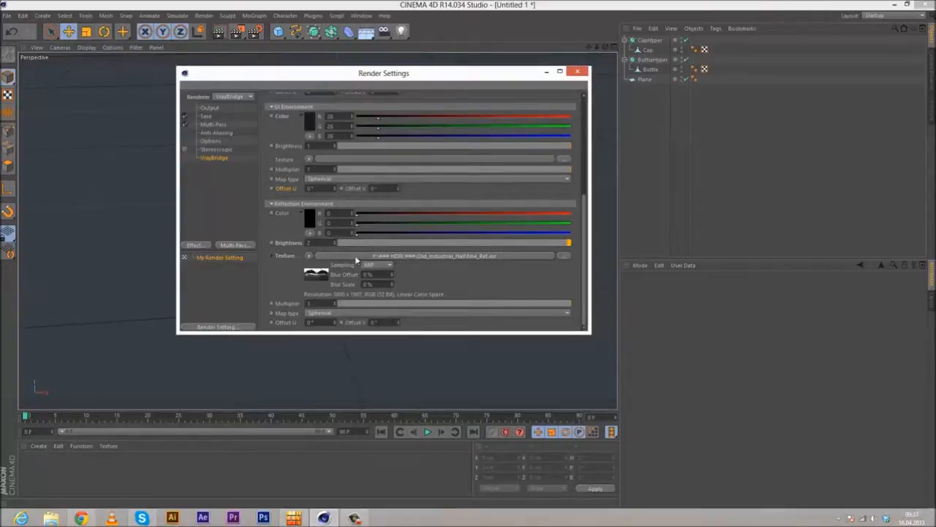
{"action": "scroll", "coordinate": [273, 155], "scroll_direction": "up", "scroll_amount": 5}
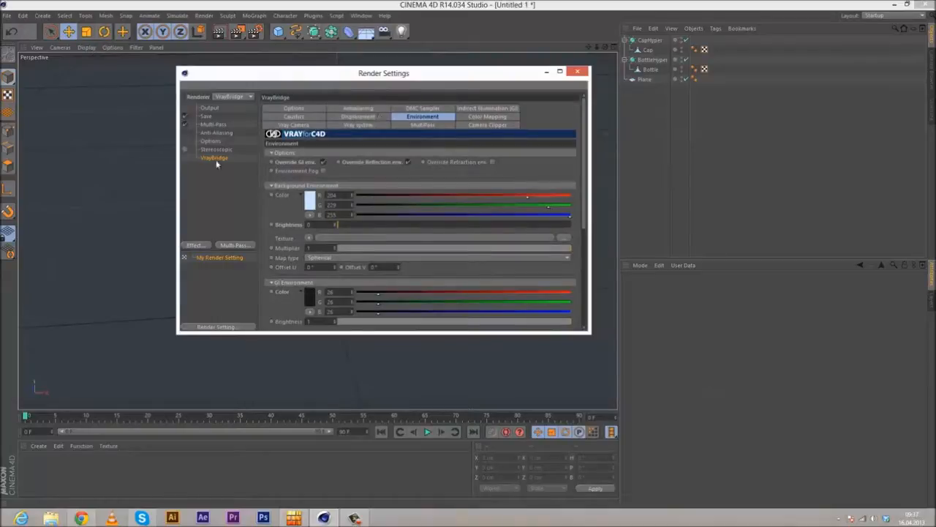
{"action": "left_click", "coordinate": [576, 71]}
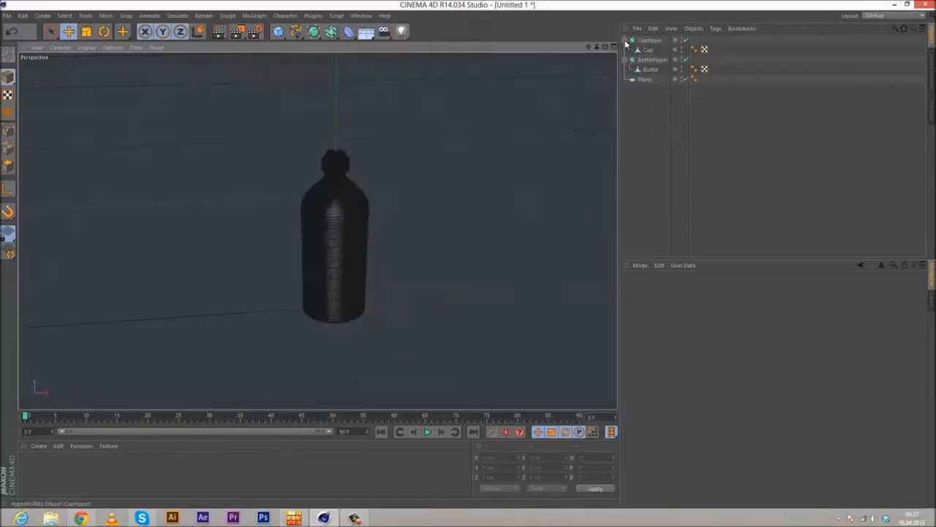
- Collapse the CapHyper and BottleHyper hierarchies and render the active view
{"action": "left_click", "coordinate": [624, 40]}
{"action": "left_click", "coordinate": [624, 49]}
{"action": "left_click", "coordinate": [214, 203]}
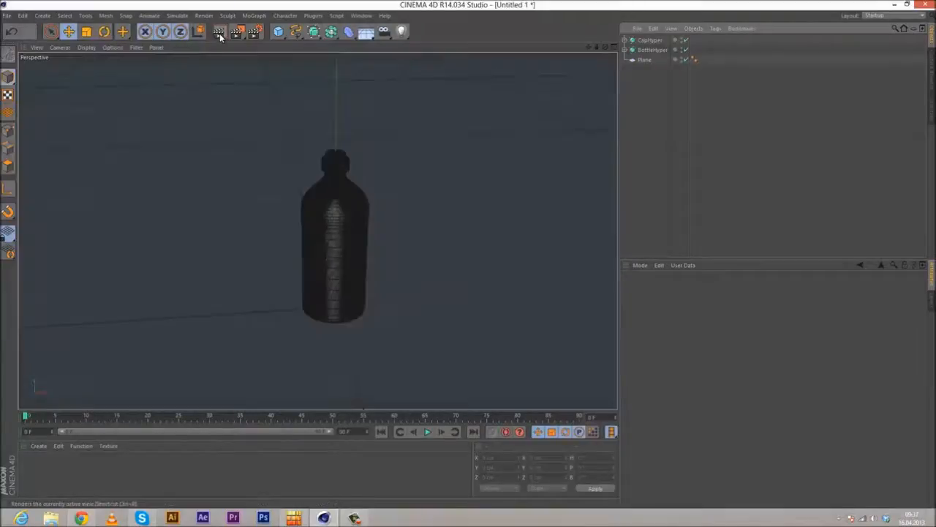
{"action": "left_click", "coordinate": [220, 32]}
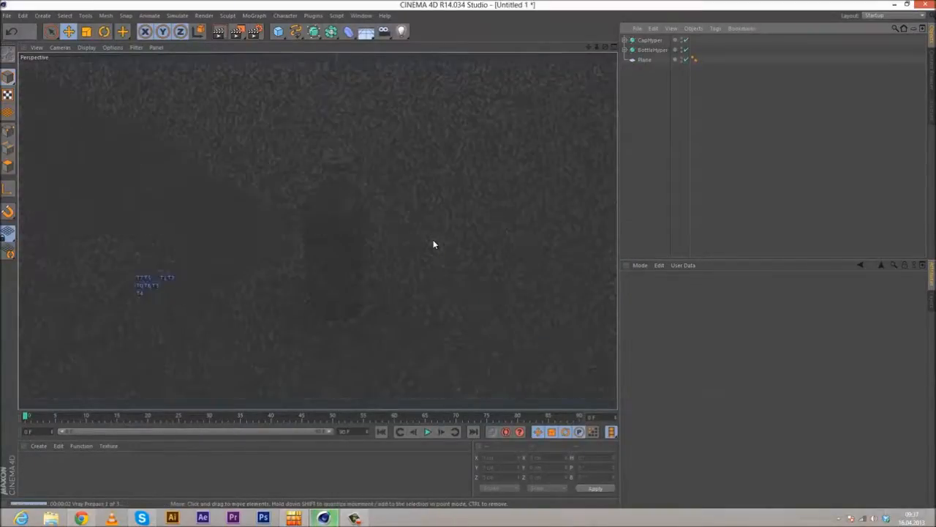
- Create a V-Ray advanced material and apply it to CapHyper, BottleHyper and the Plane
{"action": "left_click", "coordinate": [38, 445]}
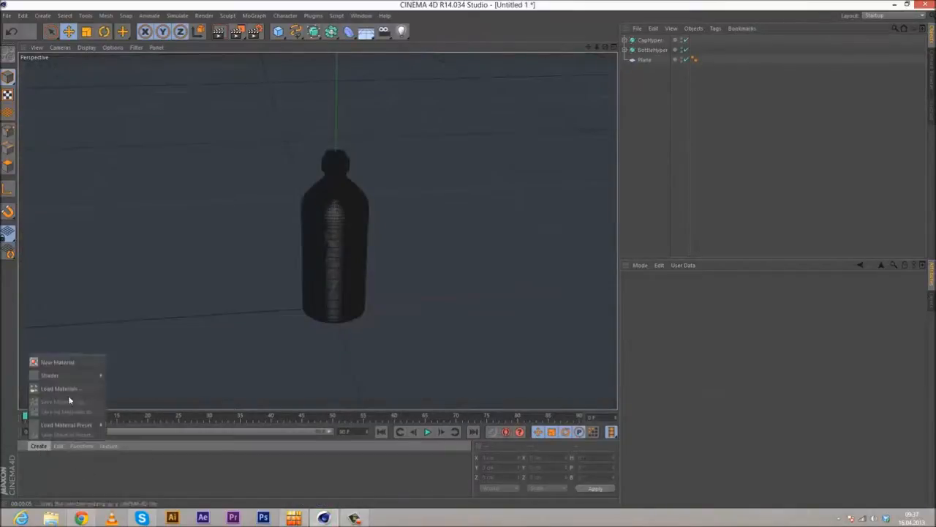
{"action": "mouse_move", "coordinate": [73, 374]}
{"action": "mouse_move", "coordinate": [139, 364]}
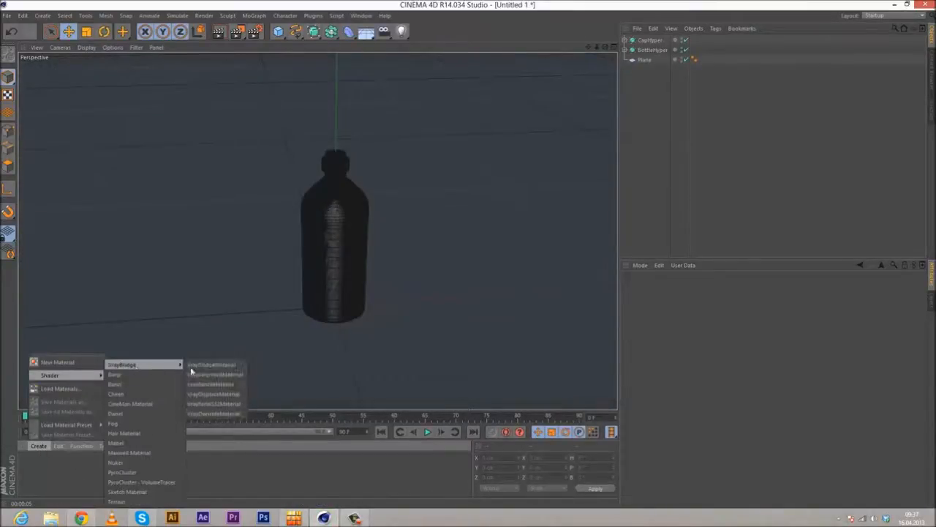
{"action": "left_click", "coordinate": [208, 375]}
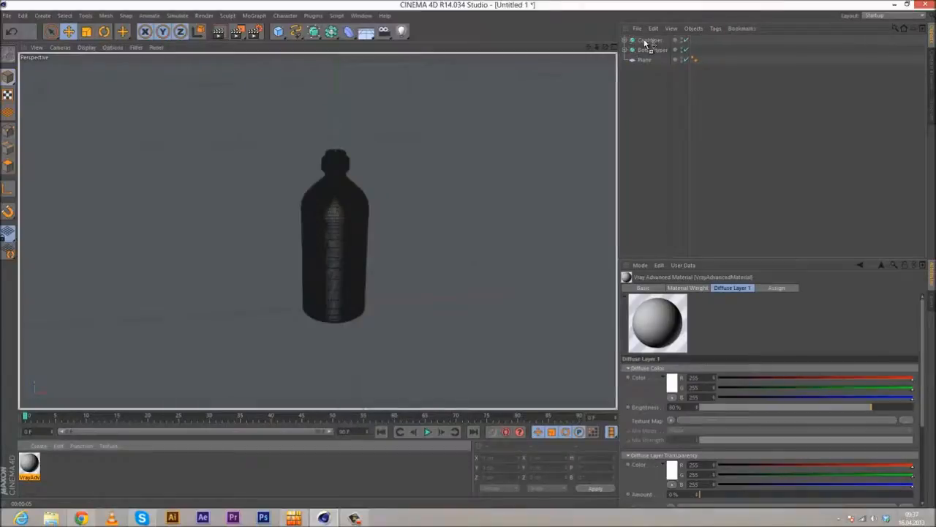
{"action": "left_click_drag", "start_coordinate": [646, 42], "coordinate": [645, 43]}
{"action": "mouse_move", "coordinate": [29, 462]}
{"action": "left_mouse_down"}
{"action": "mouse_move", "coordinate": [534, 91]}
{"action": "mouse_move", "coordinate": [648, 59]}
{"action": "left_mouse_up"}
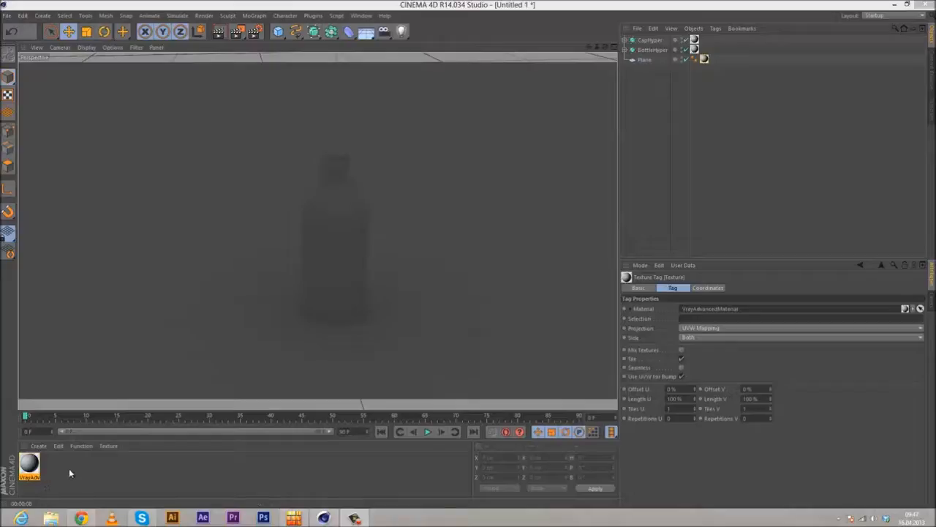
- Create a second V-Ray advanced material with Diffuse Layer 1 disabled and the Refraction Layer enabled, and enlarge its editor
{"action": "left_click", "coordinate": [38, 446]}
{"action": "mouse_move", "coordinate": [74, 374]}
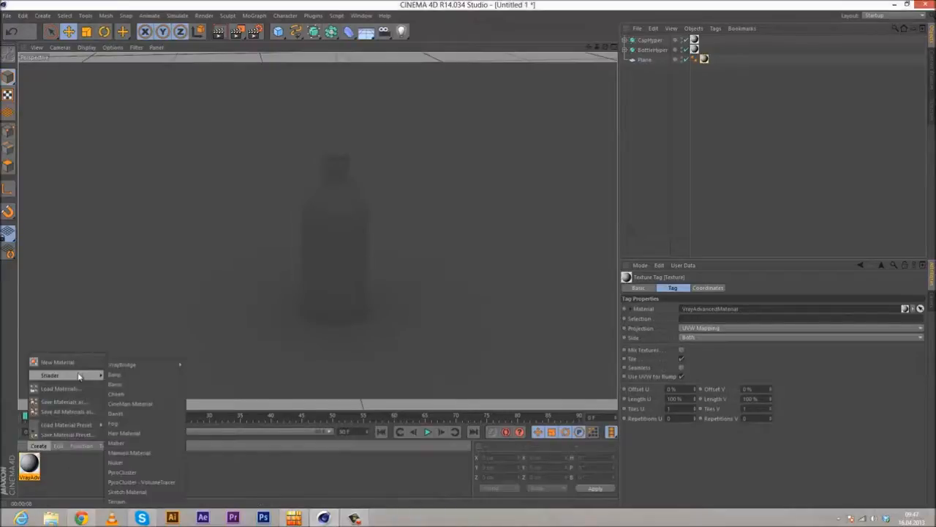
{"action": "mouse_move", "coordinate": [125, 366]}
{"action": "left_click", "coordinate": [213, 375]}
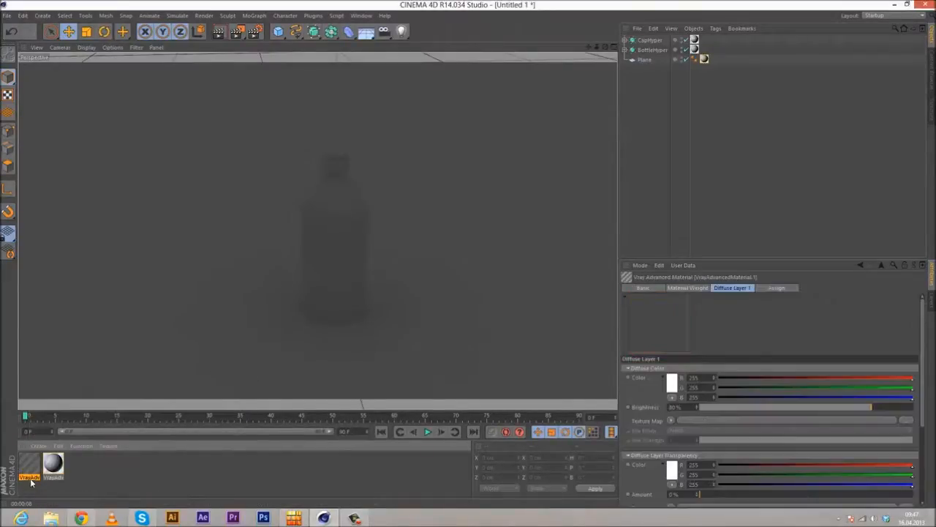
{"action": "double_click", "coordinate": [29, 463]}
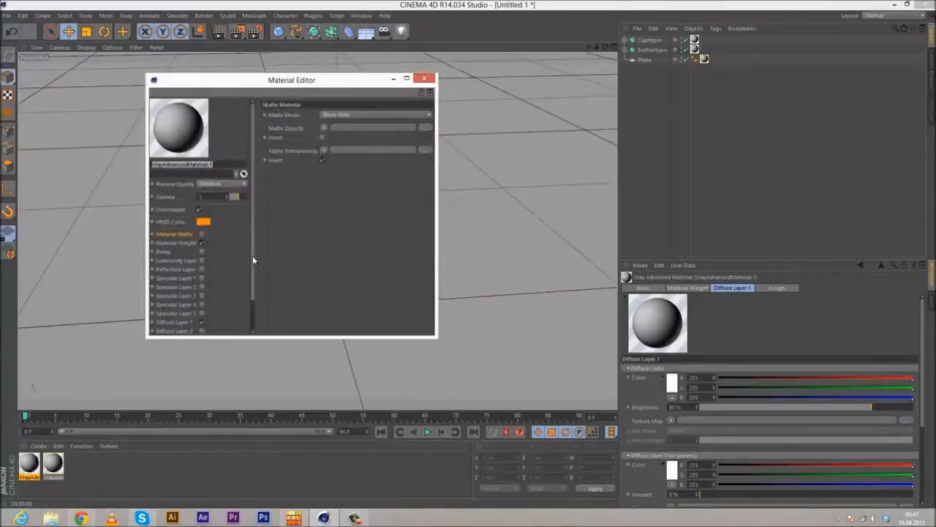
{"action": "scroll", "coordinate": [253, 261], "scroll_direction": "down", "scroll_amount": 2}
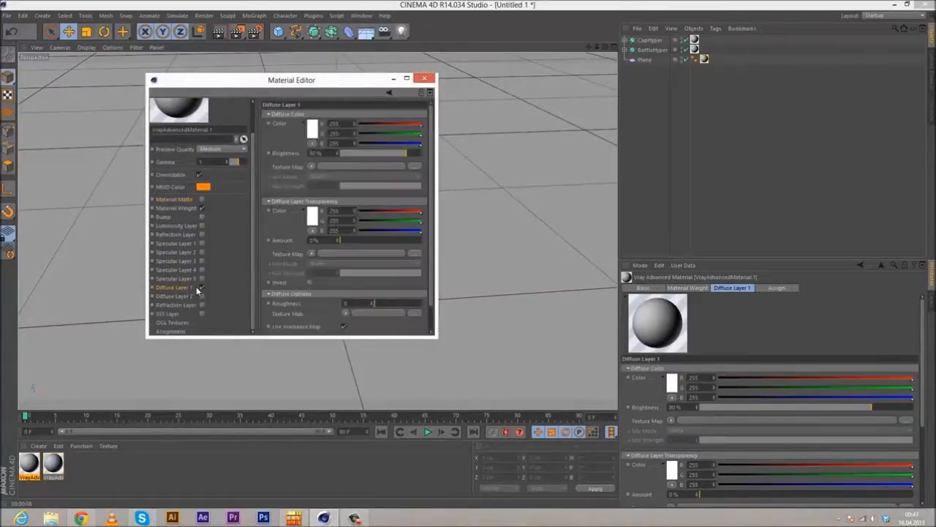
{"action": "left_click", "coordinate": [201, 305]}
{"action": "left_click_drag", "start_coordinate": [437, 337], "coordinate": [525, 421]}
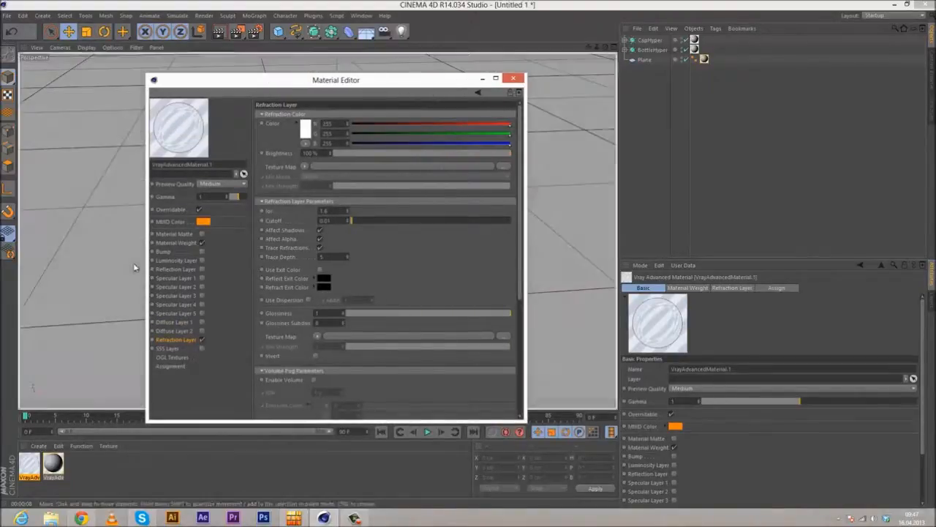
- Enable Specular Layer 1 on the glass material with Trace Specular off, 16 glossiness subdivisions and Use Fresnel on
{"action": "left_click", "coordinate": [201, 278]}
{"action": "scroll", "coordinate": [359, 313], "scroll_direction": "down", "scroll_amount": 10}
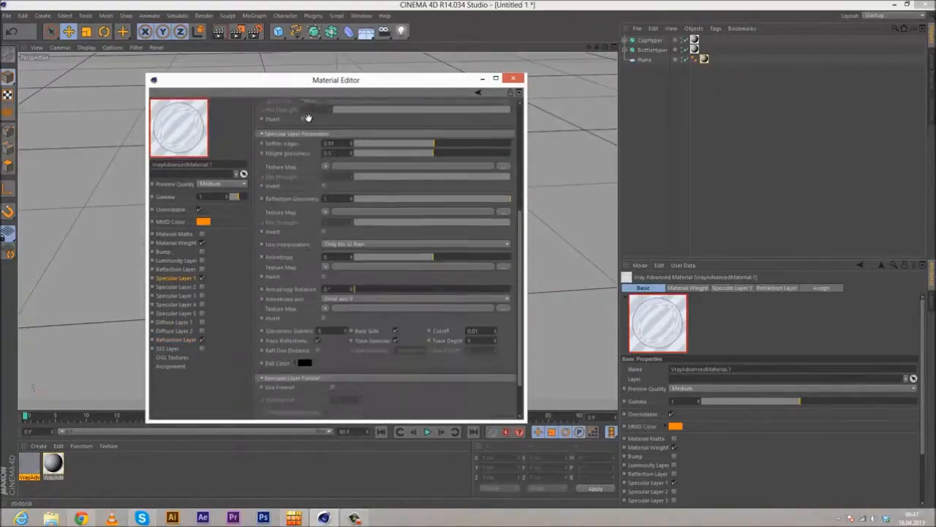
{"action": "left_click", "coordinate": [395, 291]}
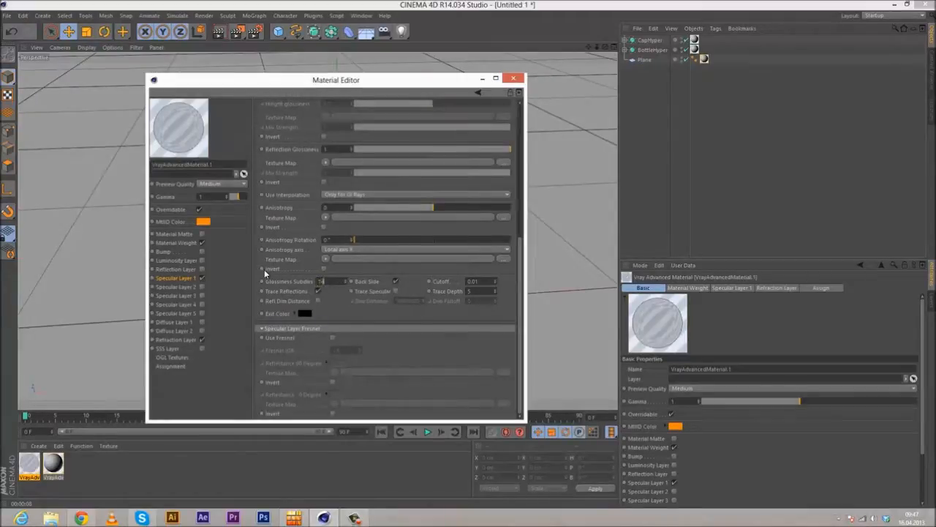
{"action": "left_click", "coordinate": [332, 338]}
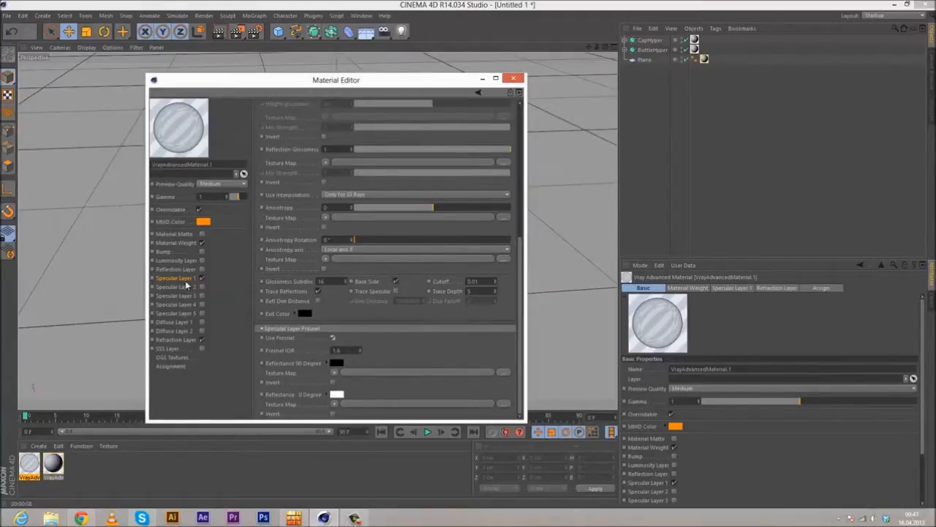
- Set the glass material's preview scene to 00_Sphere V-RAY (GI)2 and close the material editor
{"action": "right_click", "coordinate": [172, 133]}
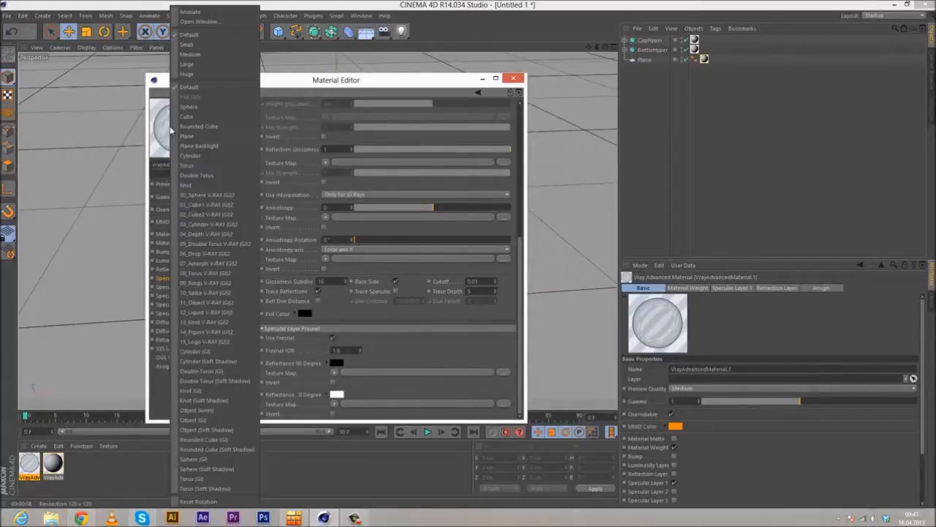
{"action": "left_click", "coordinate": [196, 196]}
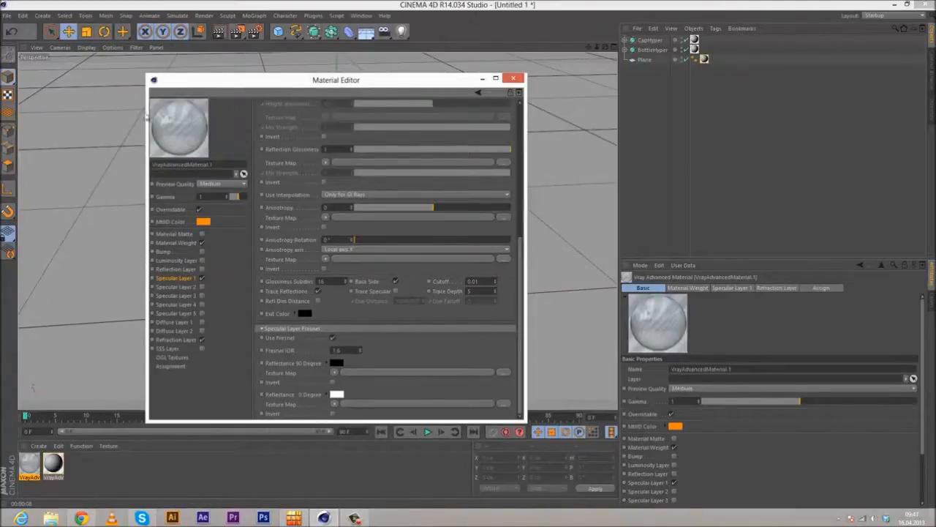
{"action": "left_click", "coordinate": [514, 77]}
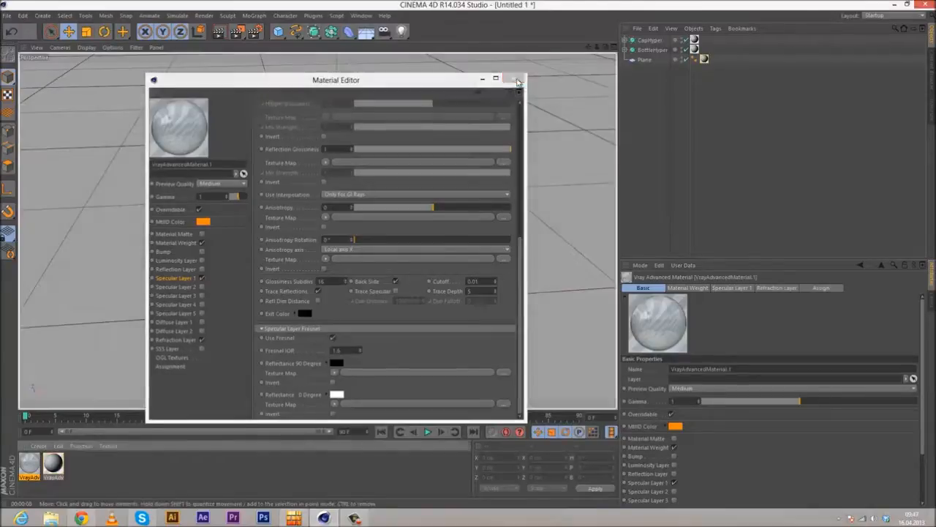
- Replace BottleHyper's material with the glass material and render the active view
{"action": "mouse_move", "coordinate": [33, 462]}
{"action": "left_mouse_down"}
{"action": "mouse_move", "coordinate": [627, 95]}
{"action": "mouse_move", "coordinate": [656, 59]}
{"action": "mouse_move", "coordinate": [702, 48]}
{"action": "mouse_move", "coordinate": [703, 59]}
{"action": "left_mouse_up"}
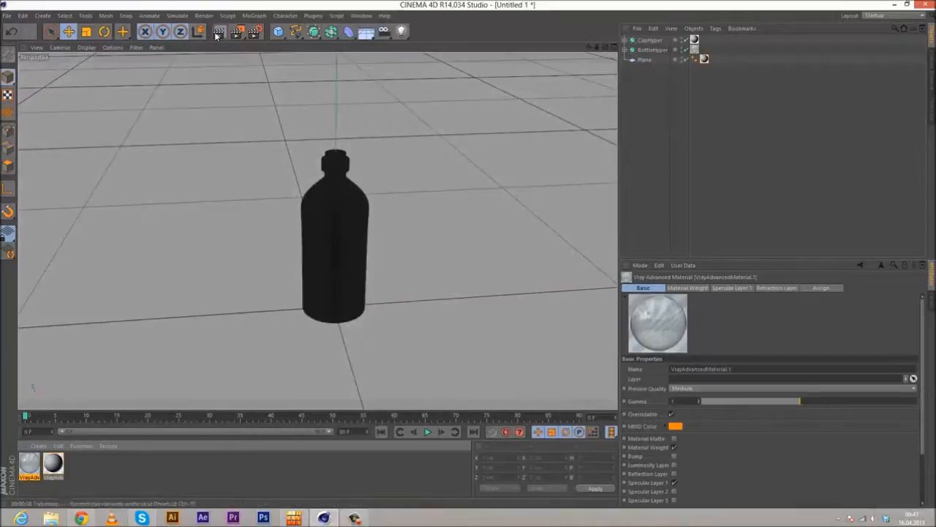
{"action": "left_click", "coordinate": [217, 33]}
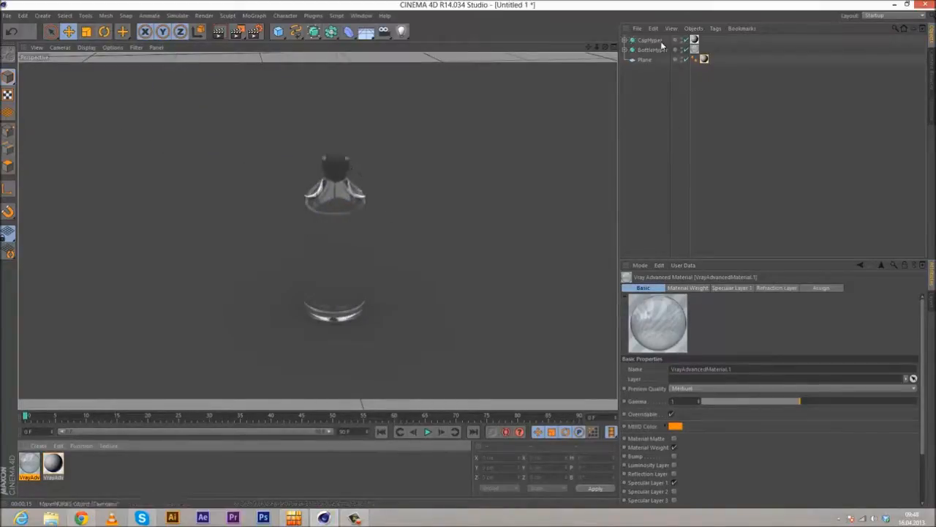
- Move the Bottle object out of BottleHyper and place it directly above it in the object hierarchy
{"action": "left_click", "coordinate": [627, 50]}
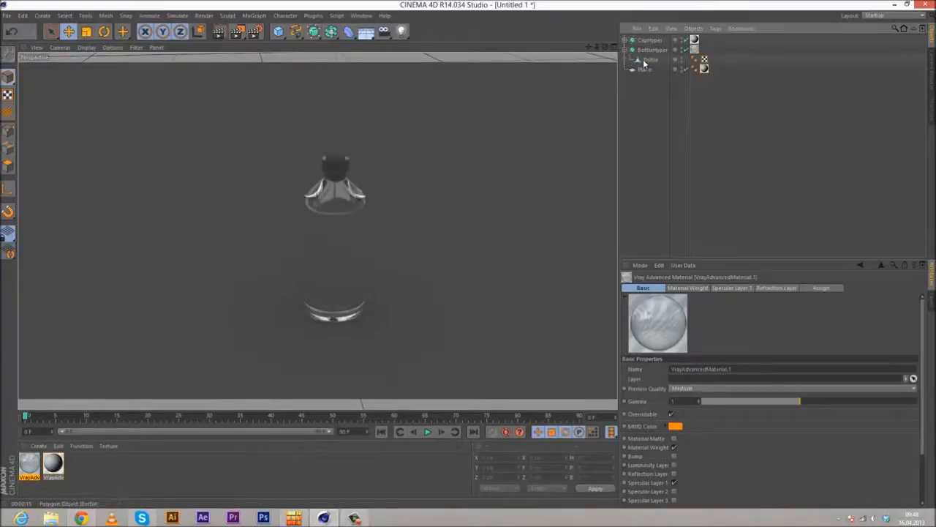
{"action": "left_click", "coordinate": [645, 60]}
{"action": "left_click_drag", "start_coordinate": [645, 64], "coordinate": [645, 55]}
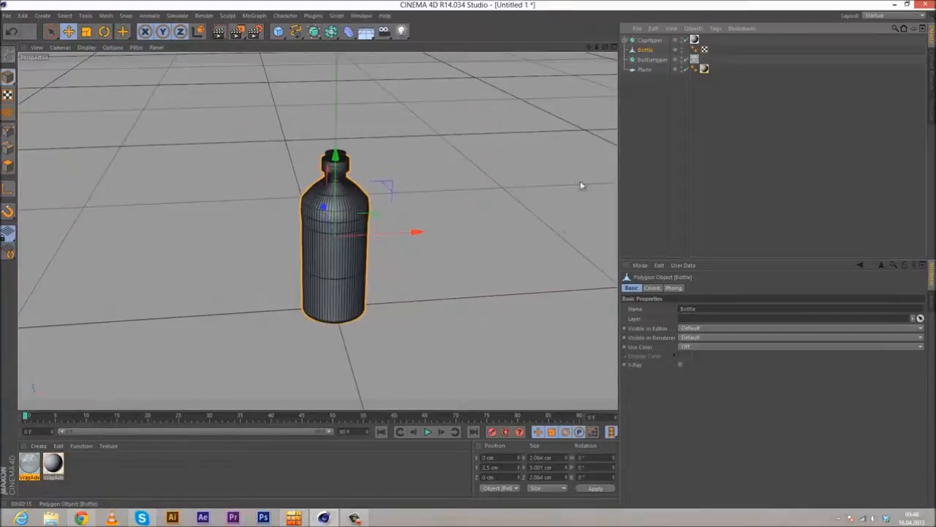
{"action": "left_click", "coordinate": [7, 167]}
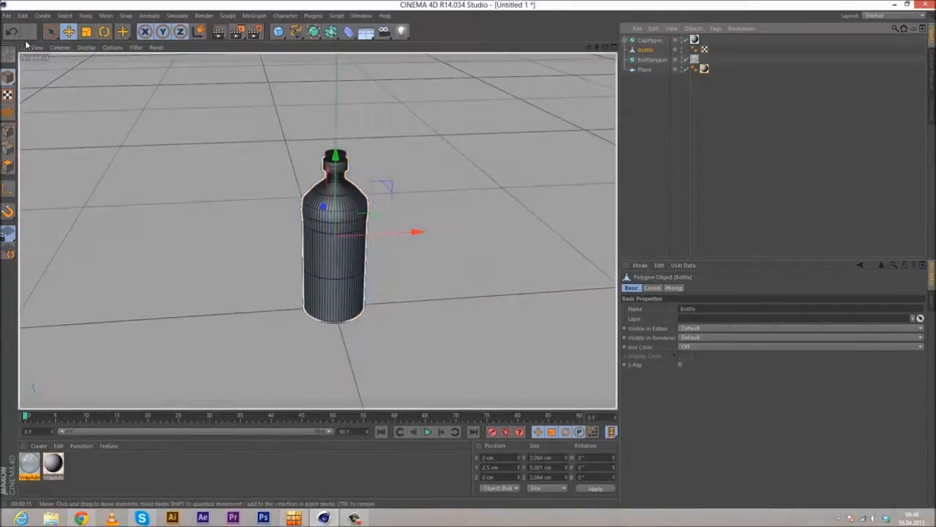
- Add a standard camera to the scene from the current view
{"action": "left_click", "coordinate": [41, 16]}
{"action": "mouse_move", "coordinate": [56, 108]}
{"action": "left_click", "coordinate": [102, 114]}
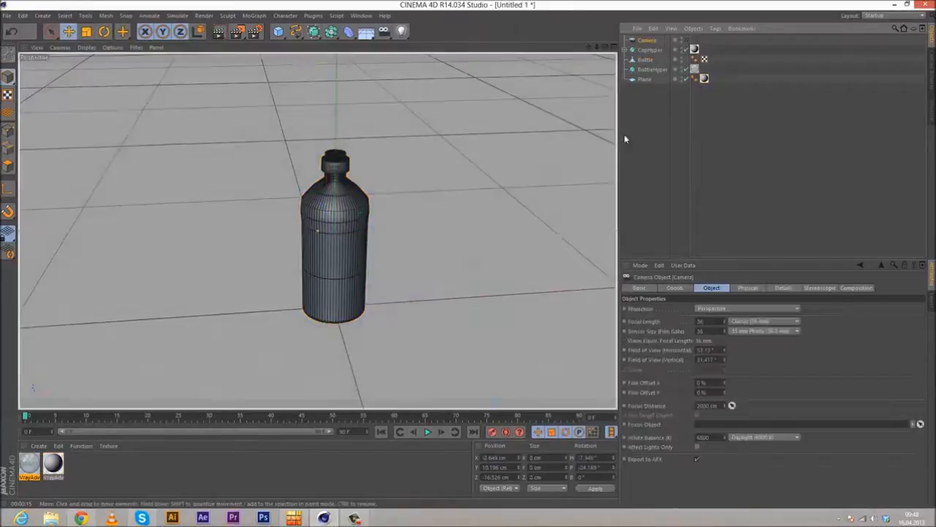
- Select all polygons of the Bottle object in polygon mode
{"action": "left_click", "coordinate": [310, 234]}
{"action": "scroll", "coordinate": [313, 209], "scroll_direction": "up", "scroll_amount": 8}
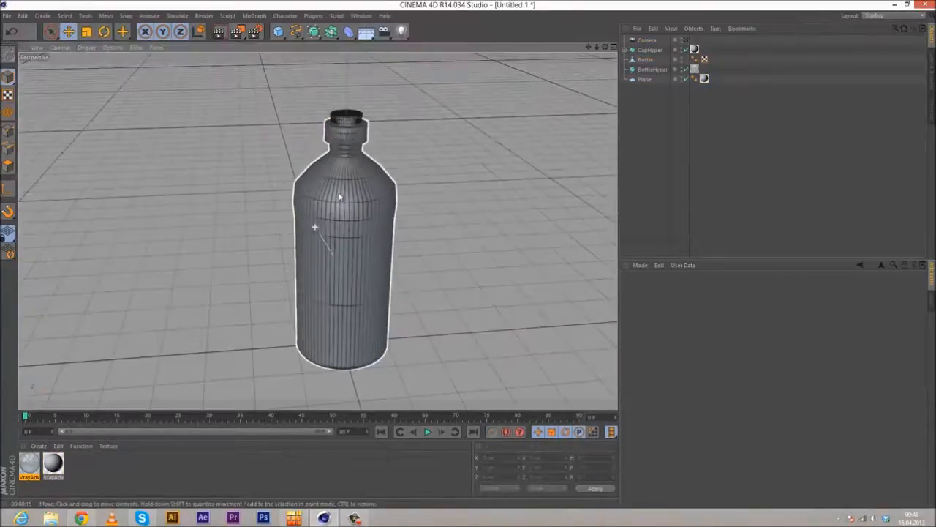
{"action": "left_click_drag", "start_coordinate": [352, 195], "coordinate": [341, 182], "text": "alt"}
{"action": "middle_click_drag", "start_coordinate": [341, 182], "coordinate": [314, 255], "text": "alt"}
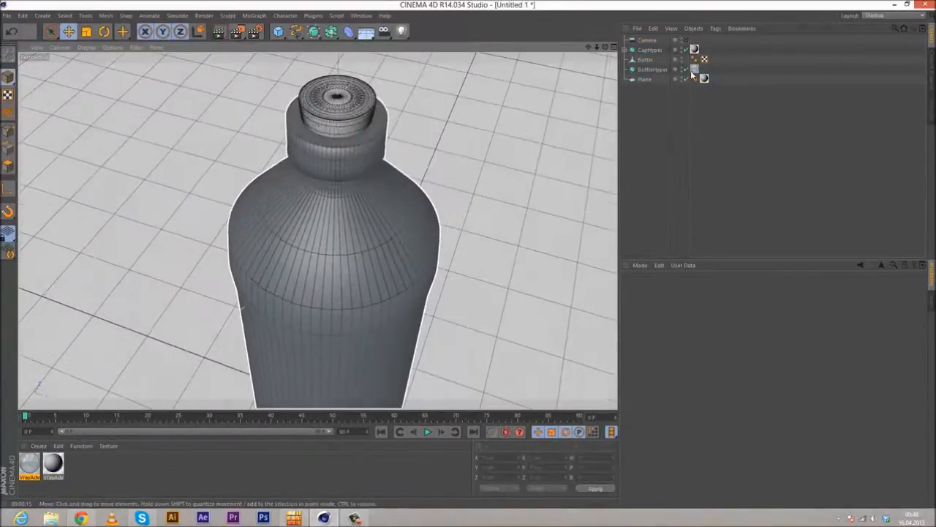
{"action": "left_click", "coordinate": [642, 60]}
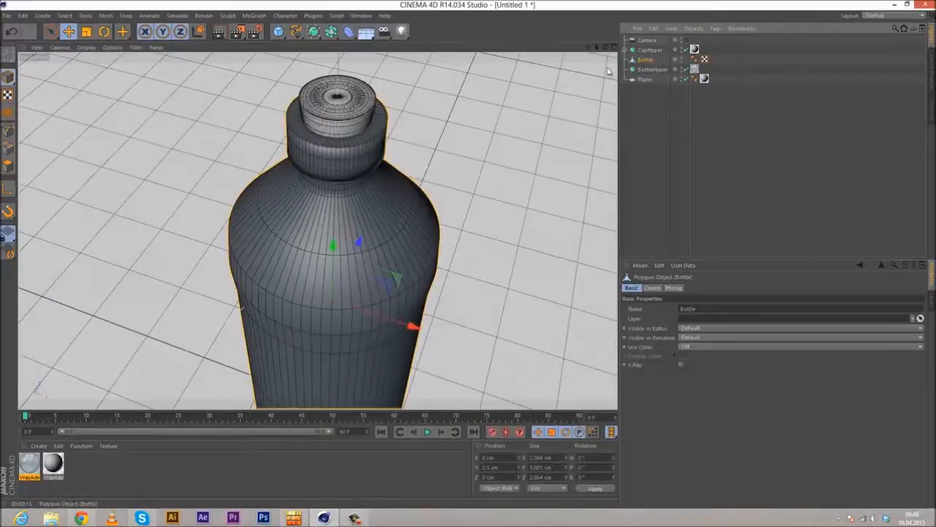
{"action": "left_click", "coordinate": [7, 166]}
{"action": "key", "text": "ctrl+a"}
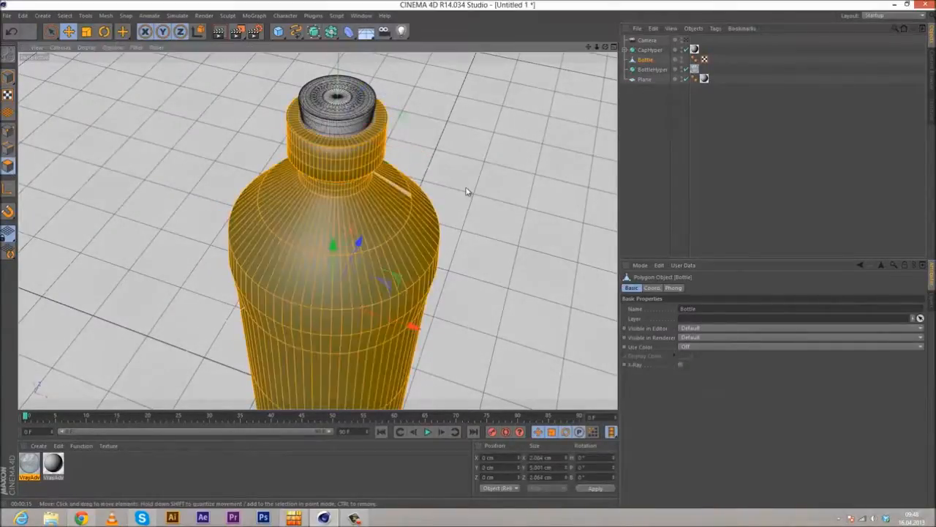
- Hide CapHyper in the editor and align the normals of Bottle's selected polygons
{"action": "double_click", "coordinate": [681, 49]}
{"action": "scroll", "coordinate": [353, 86], "scroll_direction": "up", "scroll_amount": 5}
{"action": "left_click_drag", "start_coordinate": [365, 155], "coordinate": [286, 292], "text": "alt"}
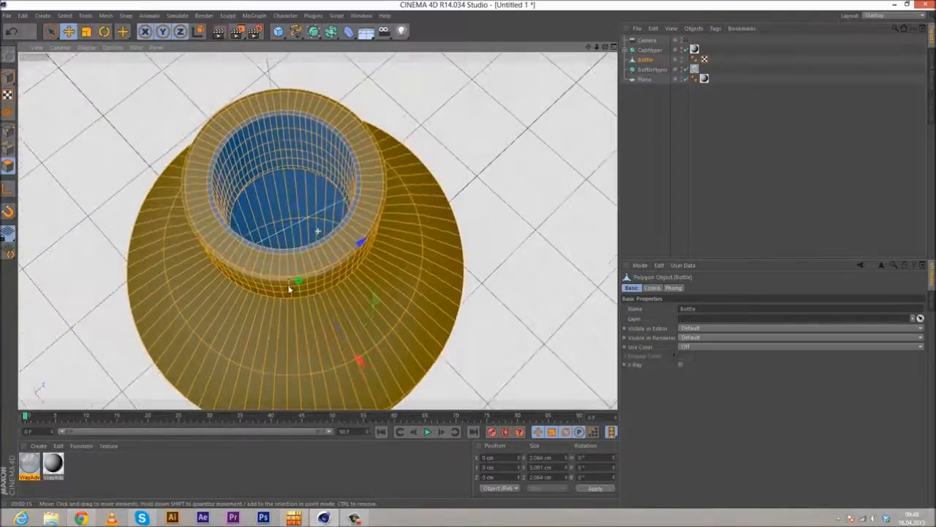
{"action": "right_click", "coordinate": [446, 110]}
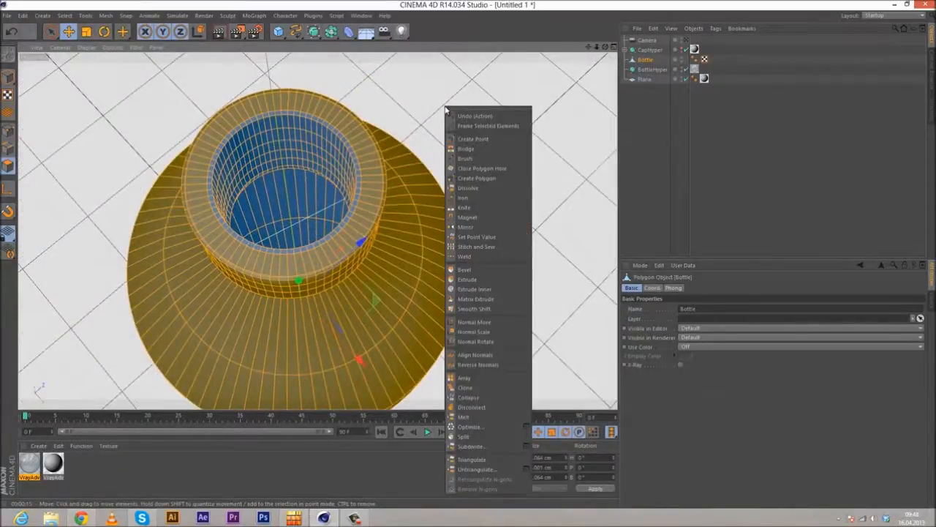
{"action": "left_click", "coordinate": [493, 350]}
{"action": "mouse_move", "coordinate": [291, 196]}
{"action": "left_mouse_down", "text": "alt"}
{"action": "mouse_move", "coordinate": [285, 220]}
{"action": "mouse_move", "coordinate": [293, 191]}
{"action": "left_mouse_up", "text": "alt"}
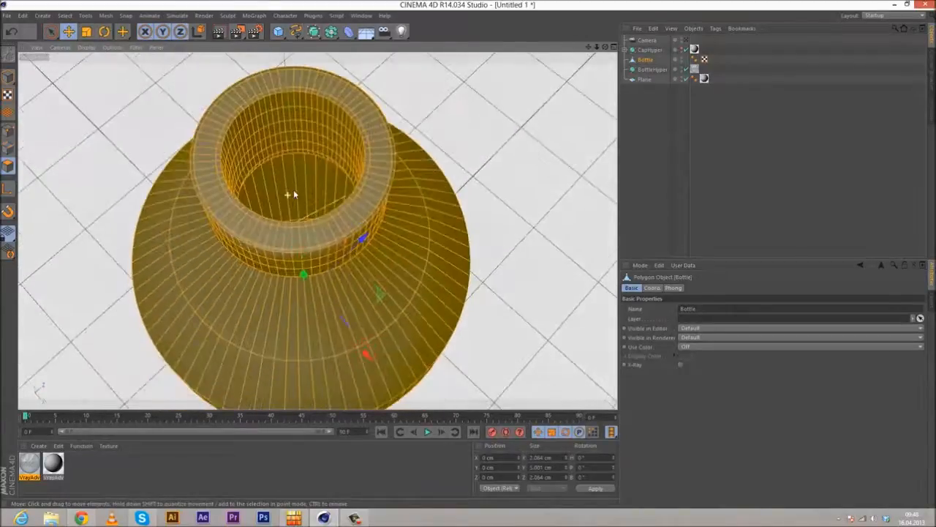
- Place Bottle back under BottleHyper and render the active view through Camera
{"action": "left_click", "coordinate": [686, 41]}
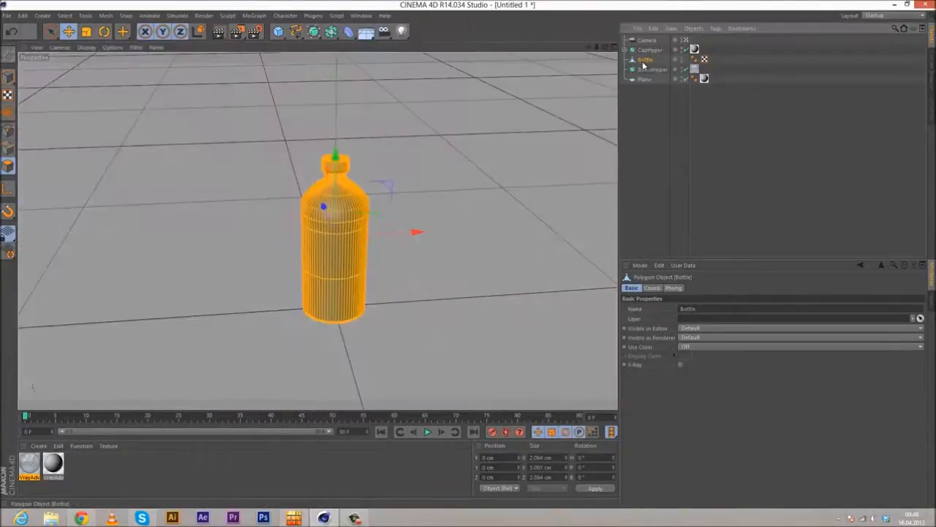
{"action": "left_click_drag", "start_coordinate": [658, 64], "coordinate": [655, 69]}
{"action": "left_click", "coordinate": [624, 60]}
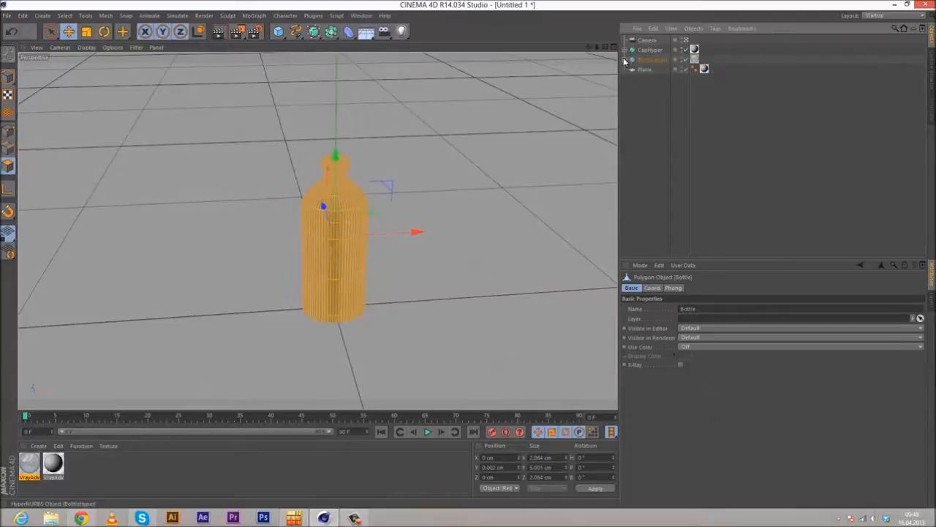
{"action": "left_click", "coordinate": [219, 32]}
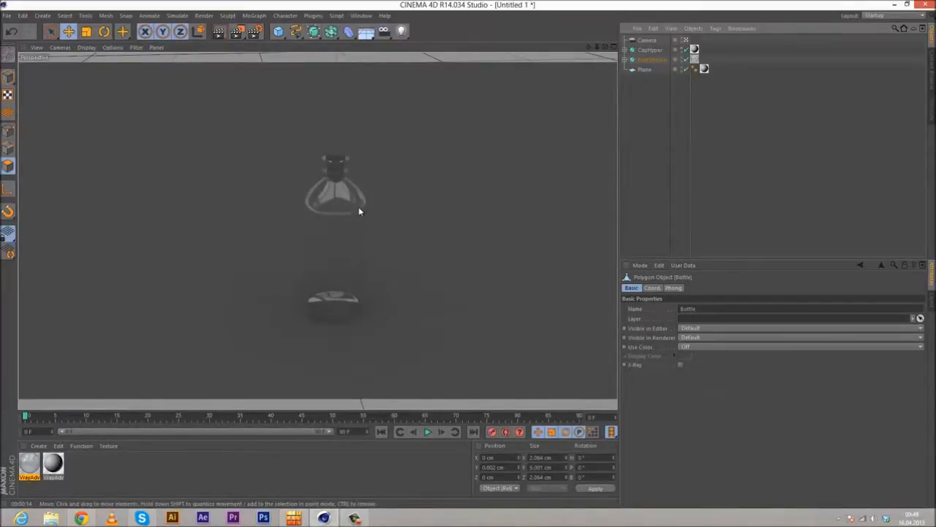
{"action": "left_click", "coordinate": [647, 158]}
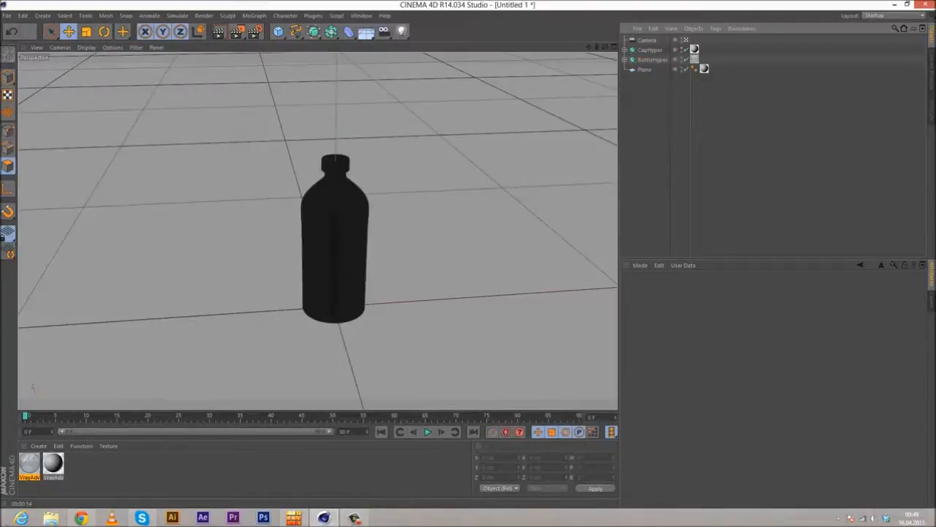
- Create a new V-Ray advanced material and open it in the Material Editor
{"action": "left_click", "coordinate": [38, 446]}
{"action": "mouse_move", "coordinate": [68, 374]}
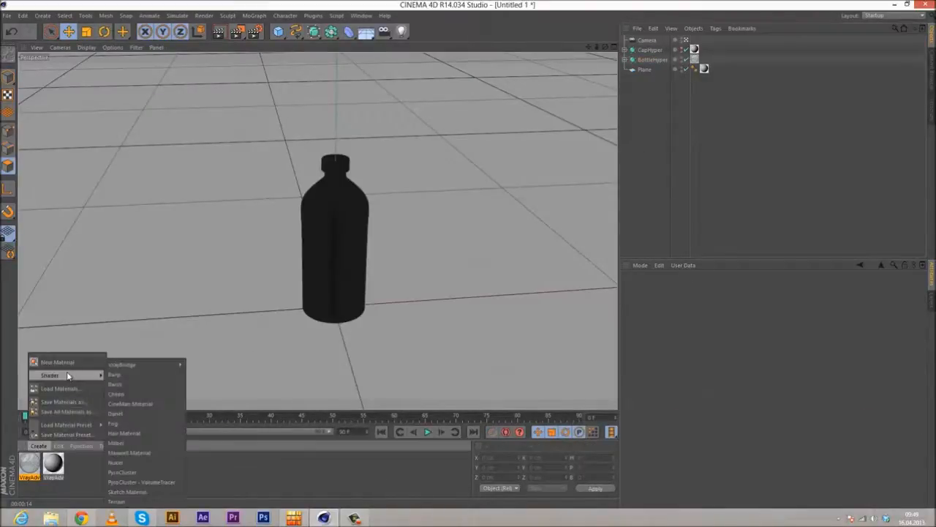
{"action": "mouse_move", "coordinate": [150, 368]}
{"action": "left_click", "coordinate": [224, 375]}
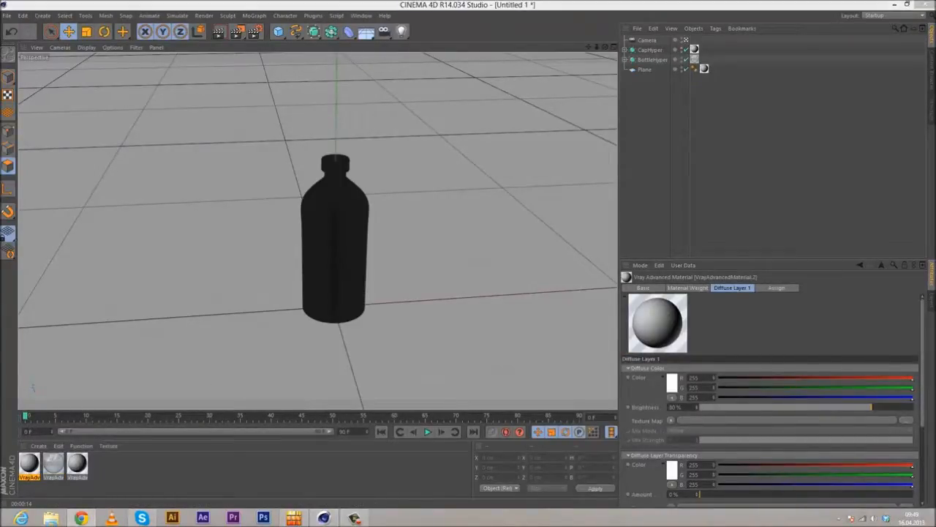
{"action": "double_click", "coordinate": [33, 468]}
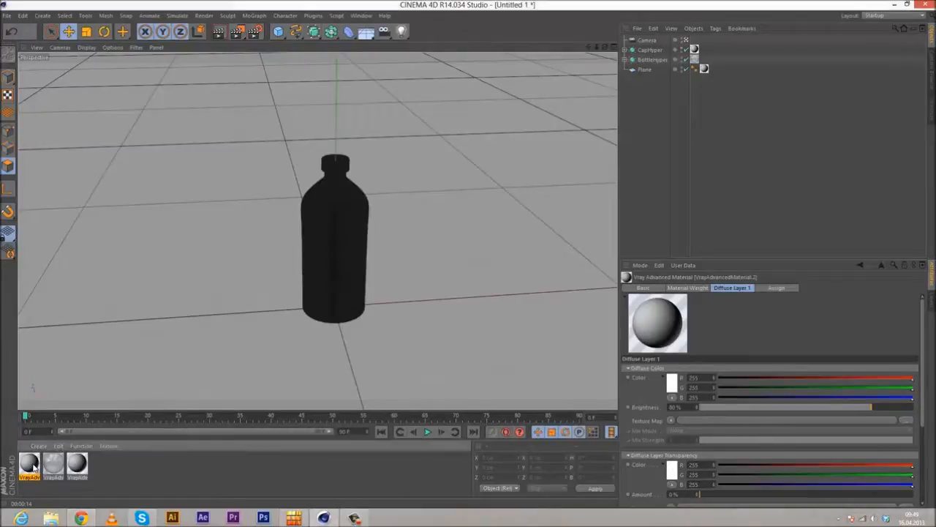
- Load the wood image from D:\Personal\Alice as the Diffuse Layer 1 colour texture map
{"action": "left_click", "coordinate": [165, 307]}
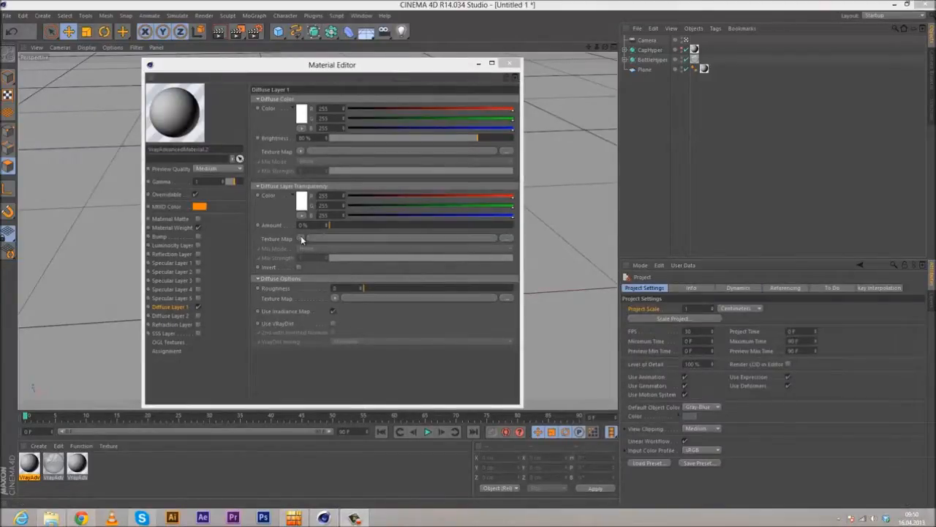
{"action": "left_click", "coordinate": [300, 239]}
{"action": "left_click", "coordinate": [307, 167]}
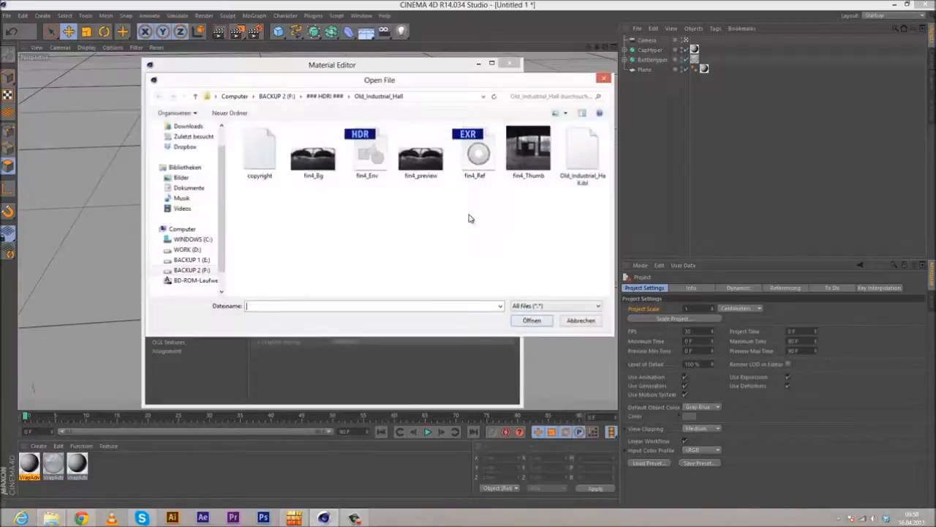
{"action": "left_click", "coordinate": [199, 249]}
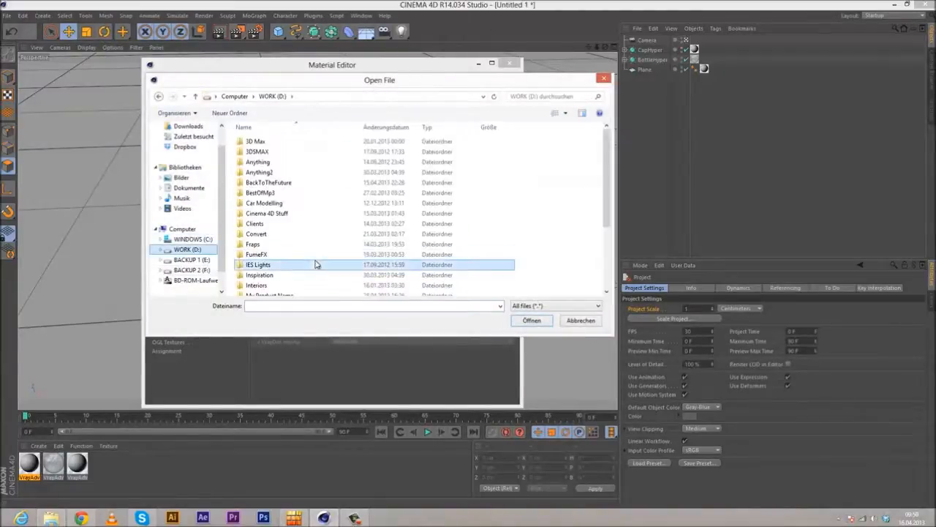
{"action": "left_click", "coordinate": [317, 265]}
{"action": "scroll", "coordinate": [316, 265], "scroll_direction": "down", "scroll_amount": 2}
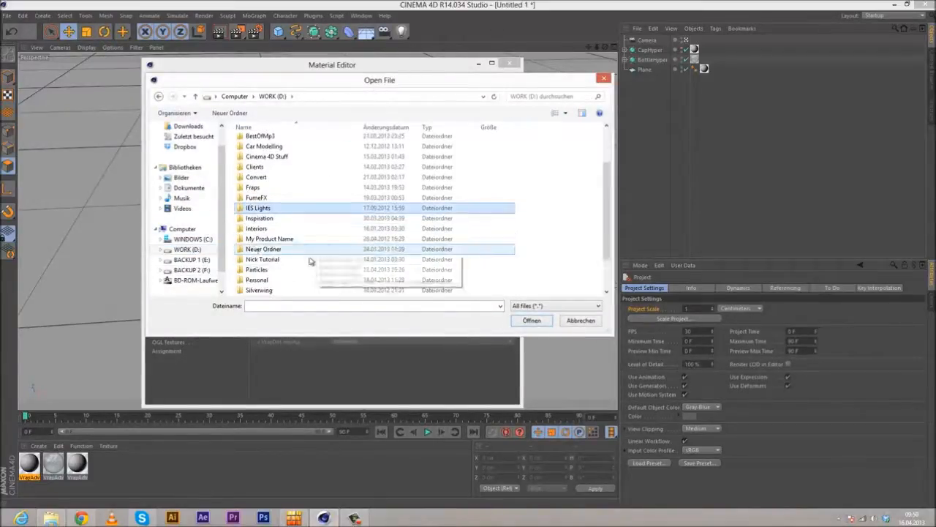
{"action": "double_click", "coordinate": [264, 279]}
{"action": "left_click", "coordinate": [268, 162]}
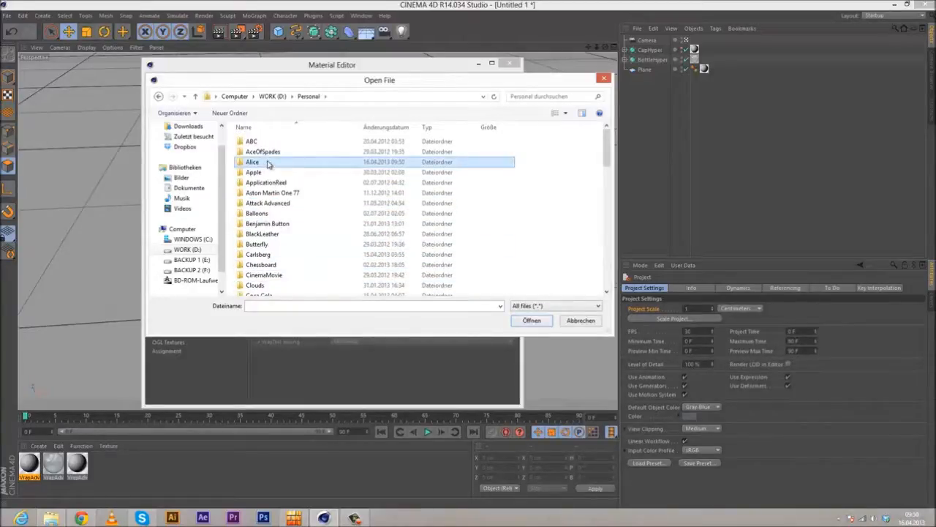
{"action": "double_click", "coordinate": [268, 163]}
{"action": "left_click", "coordinate": [416, 265]}
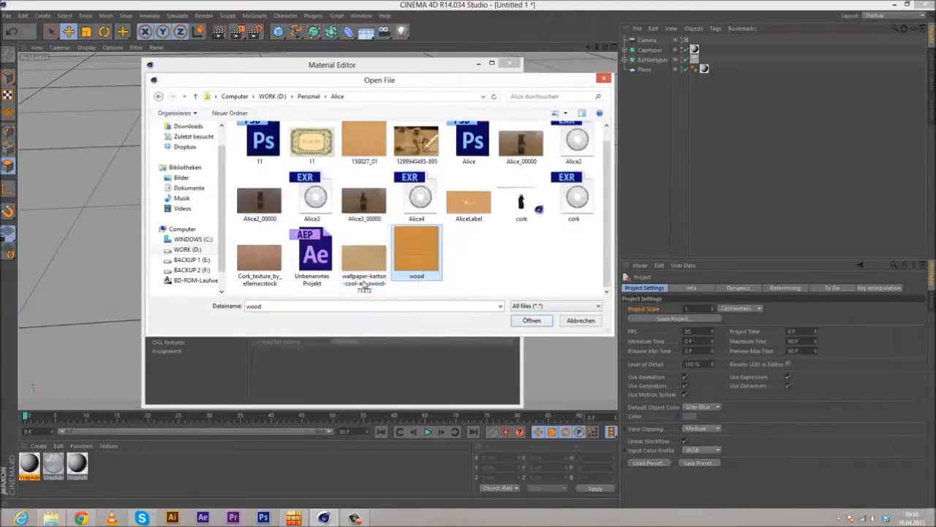
{"action": "left_click", "coordinate": [531, 321]}
{"action": "left_click", "coordinate": [525, 292]}
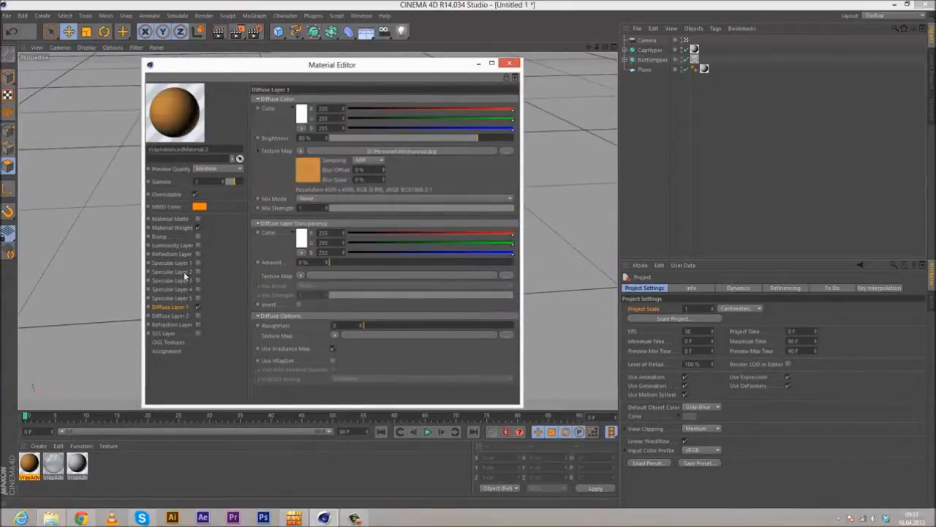
- Enable Specular Layer 1 and copy the wood texture channel from Diffuse Layer 1
{"action": "left_click", "coordinate": [185, 261]}
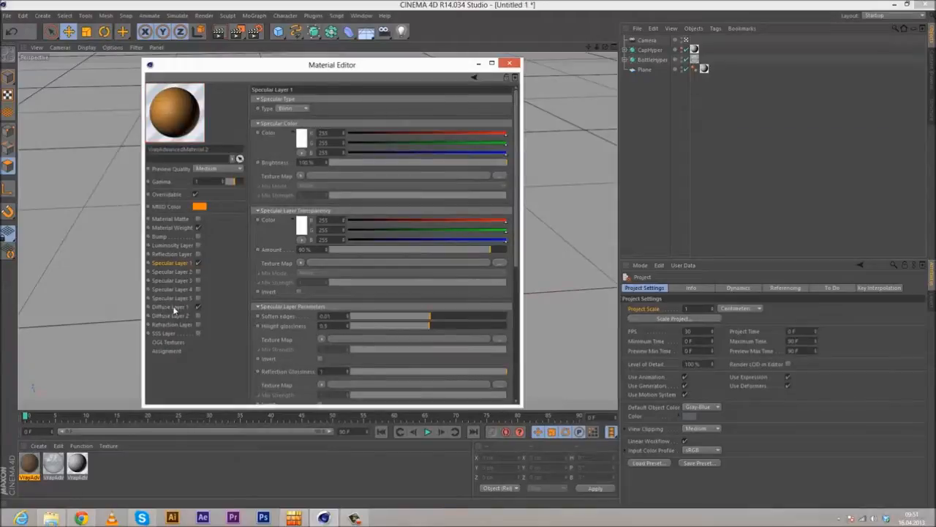
{"action": "left_click", "coordinate": [173, 308]}
{"action": "left_click", "coordinate": [300, 151]}
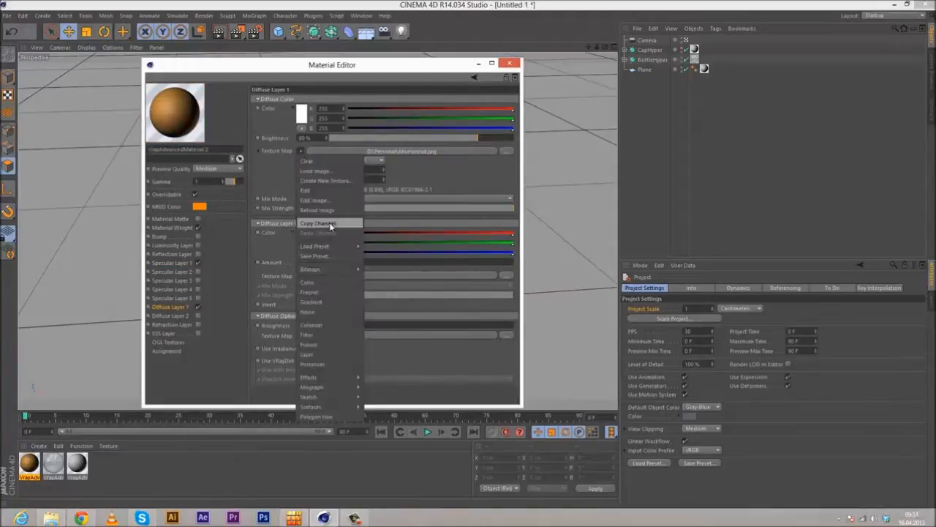
{"action": "left_click", "coordinate": [330, 223]}
- Enable Fresnel on Specular Layer 1 with a Fresnel IOR of 2
{"action": "left_click", "coordinate": [184, 264]}
{"action": "scroll", "coordinate": [344, 167], "scroll_direction": "down", "scroll_amount": 3}
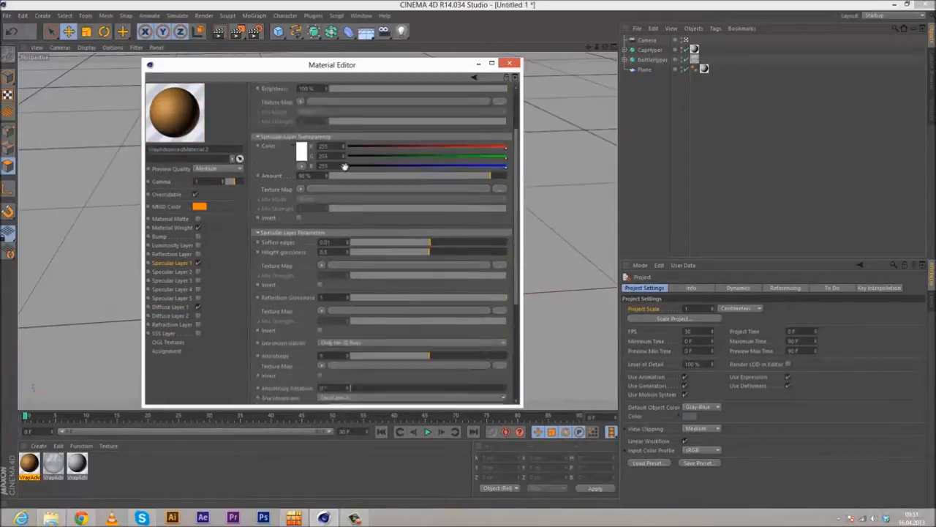
{"action": "scroll", "coordinate": [345, 167], "scroll_direction": "down", "scroll_amount": 5}
{"action": "left_click", "coordinate": [329, 330]}
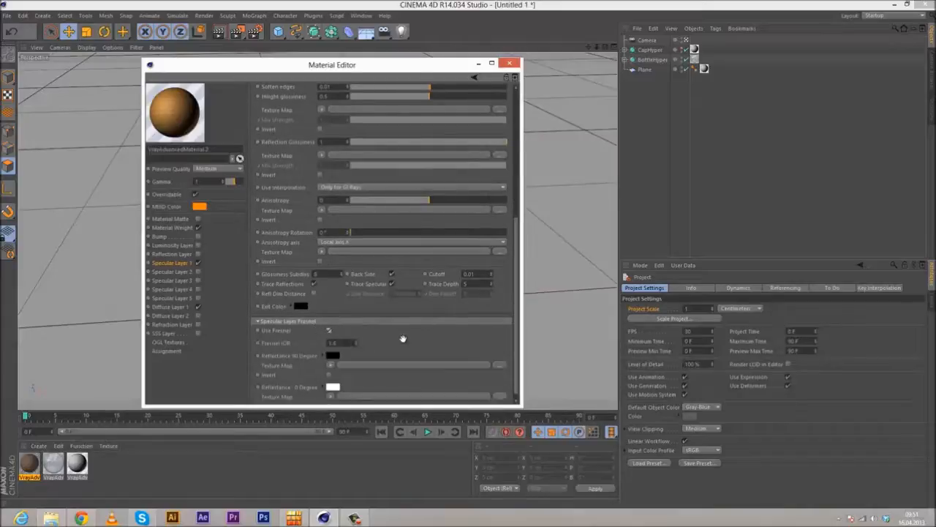
{"action": "scroll", "coordinate": [402, 338], "scroll_direction": "down", "scroll_amount": 1}
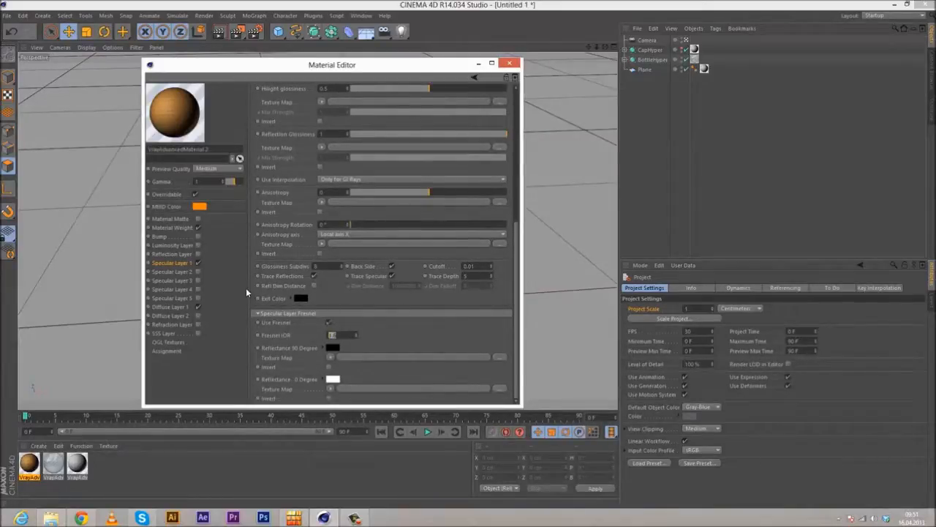
{"action": "type", "text": "2"}
{"action": "key", "text": "Return"}
- Turn off Trace Specular for Specular Layer 1 and set its Glossiness Subdivs to 22
{"action": "left_click", "coordinate": [391, 276]}
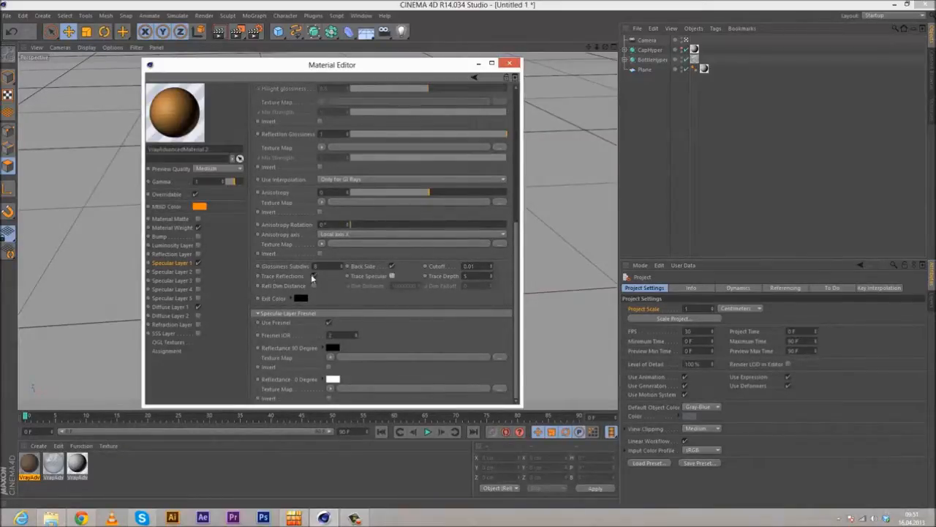
{"action": "type", "text": "22"}
{"action": "key", "text": "Return"}
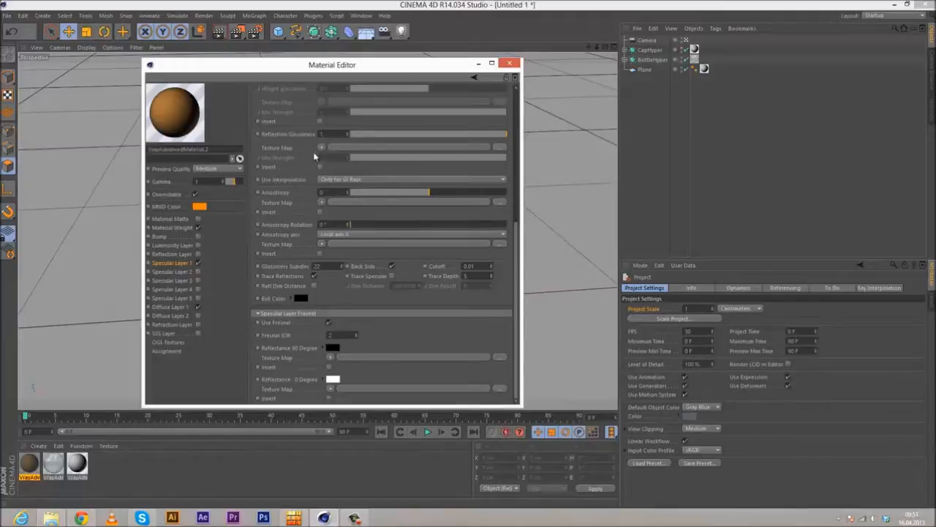
- Paste the wood channel into the Reflection Glossiness texture map and wrap it in a Colorizer shader
{"action": "left_click", "coordinate": [321, 148]}
{"action": "left_click", "coordinate": [338, 196]}
{"action": "scroll", "coordinate": [293, 205], "scroll_direction": "up", "scroll_amount": 2}
{"action": "scroll", "coordinate": [289, 227], "scroll_direction": "up", "scroll_amount": 1}
{"action": "left_click", "coordinate": [322, 208]}
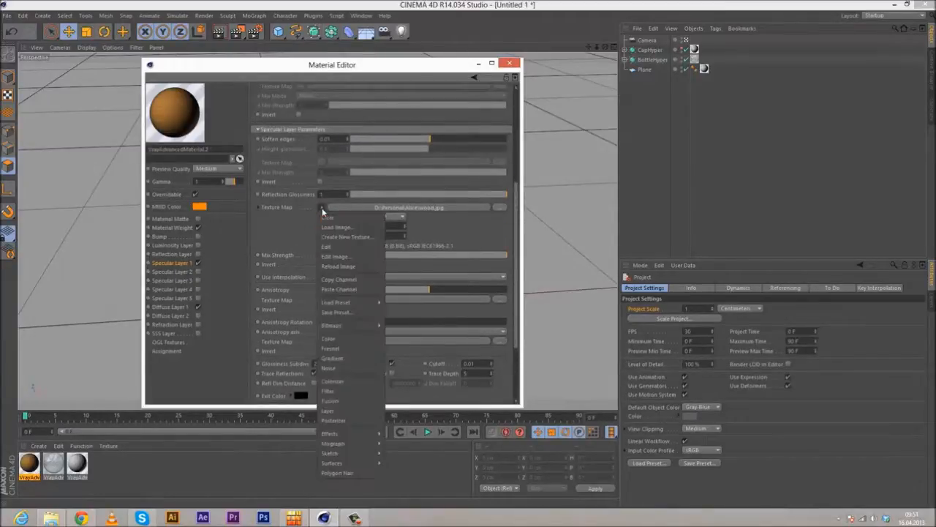
{"action": "left_click", "coordinate": [332, 358]}
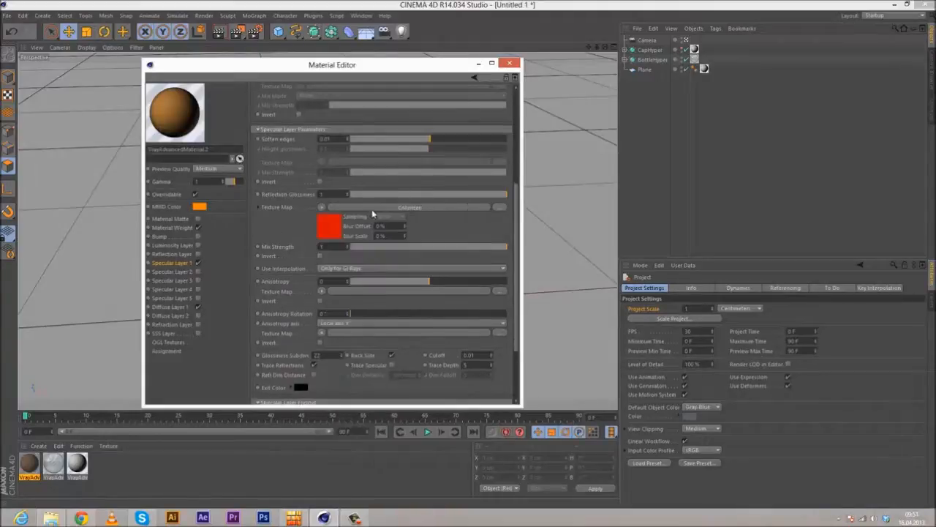
- Change the Colorizer gradient to run from black to white
{"action": "left_click", "coordinate": [369, 216]}
{"action": "right_click", "coordinate": [289, 241]}
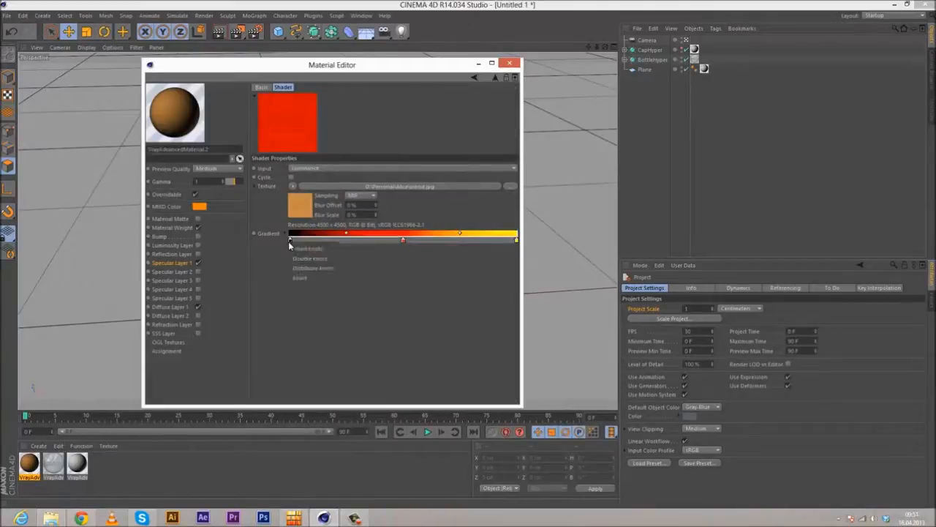
{"action": "left_click", "coordinate": [300, 277]}
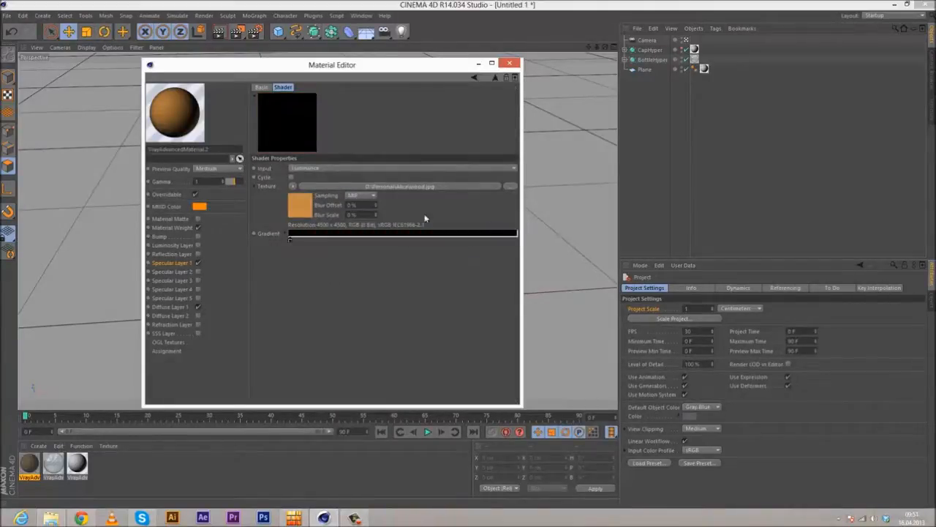
{"action": "left_click", "coordinate": [515, 240]}
{"action": "double_click", "coordinate": [513, 240]}
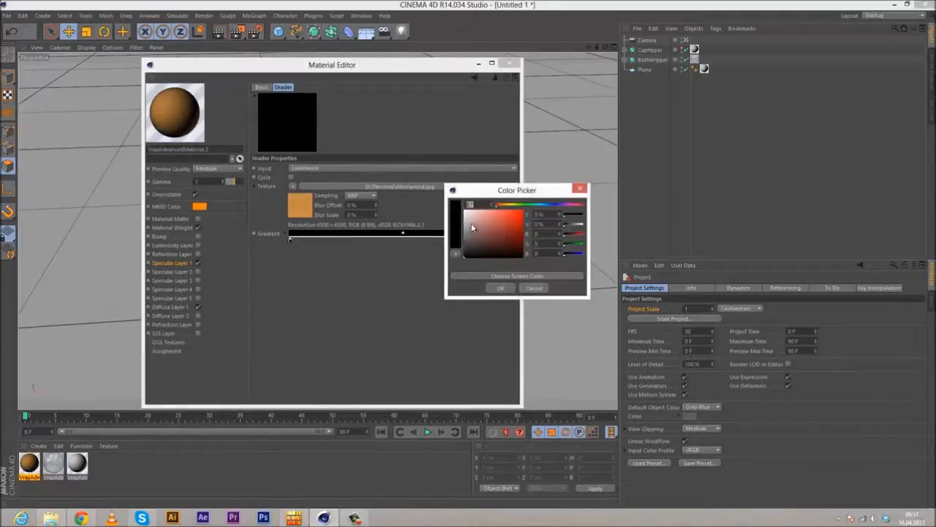
{"action": "left_click", "coordinate": [500, 287]}
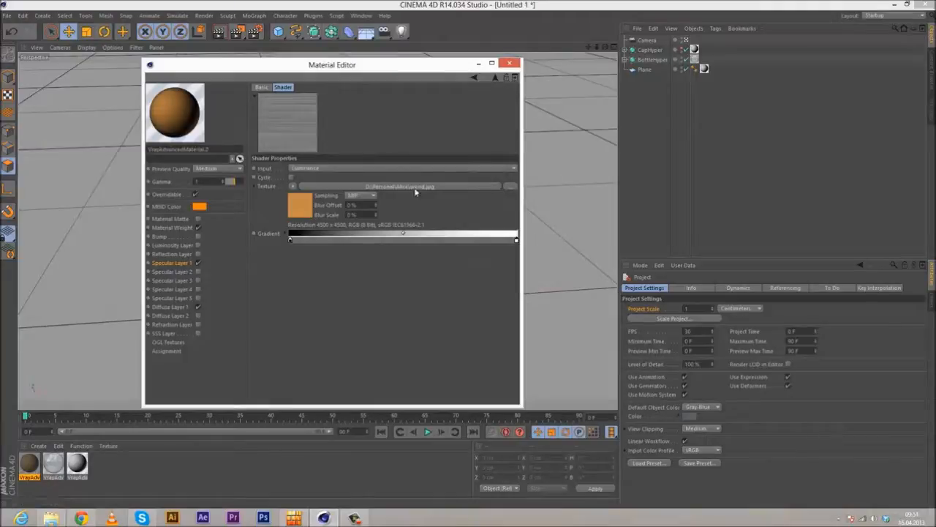
- Move the Colorizer gradient's black knot to about 20% and its white knot to about 50%, and open the black knot's colour
{"action": "left_click_drag", "start_coordinate": [291, 241], "coordinate": [334, 240]}
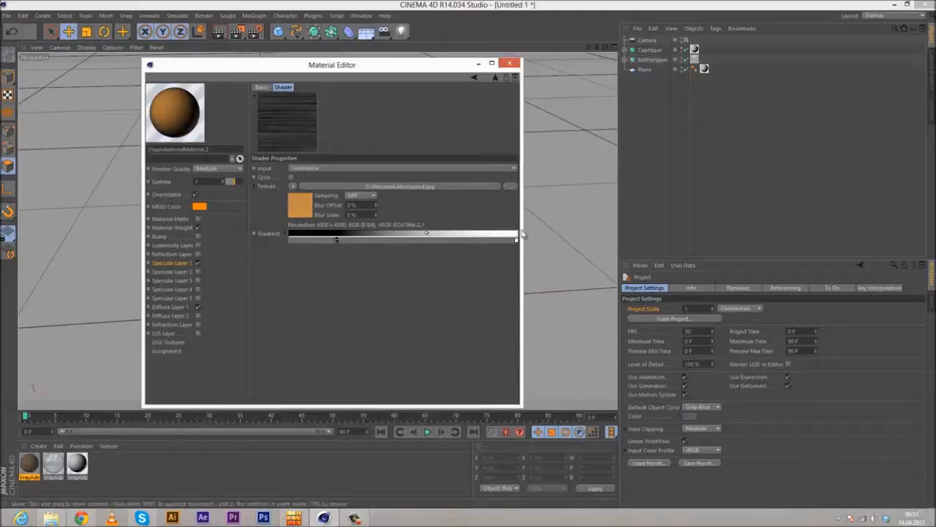
{"action": "left_click_drag", "start_coordinate": [516, 240], "coordinate": [403, 247]}
{"action": "double_click", "coordinate": [336, 241]}
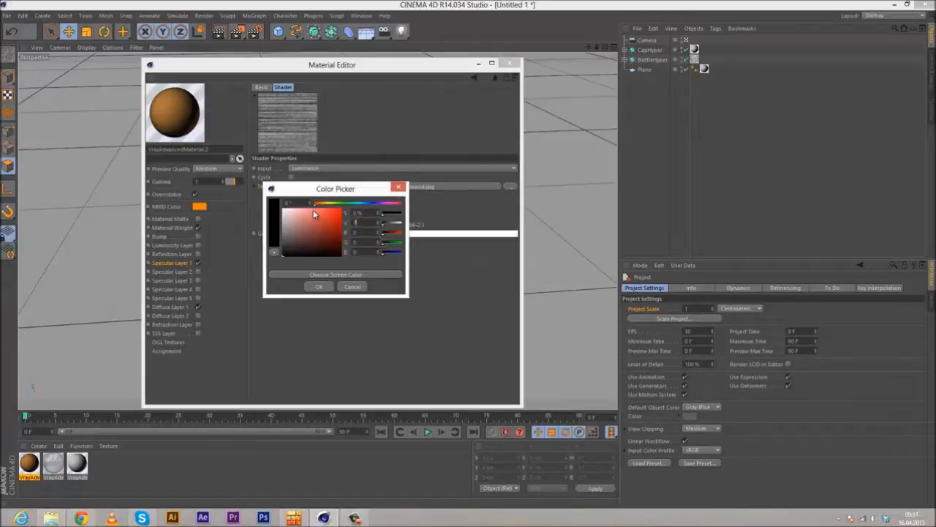
- Set both gradient knots of the Colorizer in Specular Layer 1's reflection glossiness map to light grey and return to the layer's settings
{"action": "key", "text": "Return"}
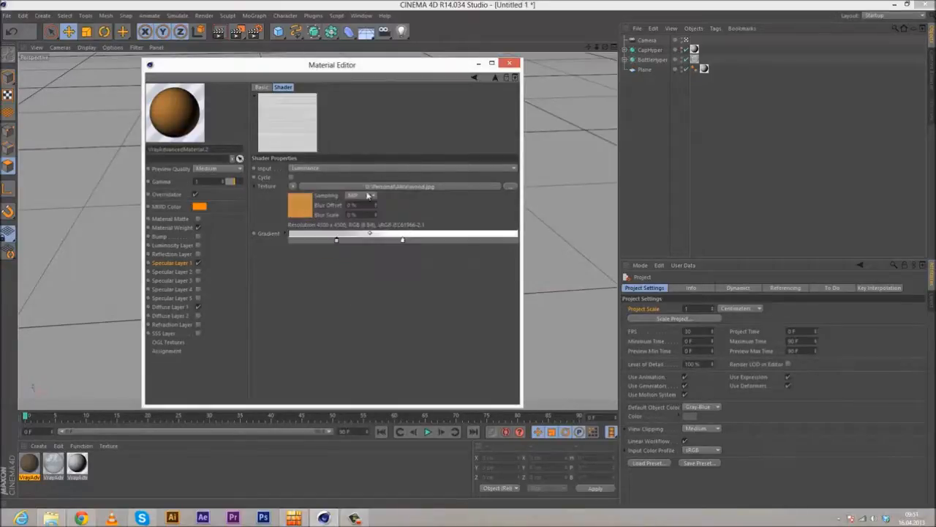
{"action": "double_click", "coordinate": [402, 241]}
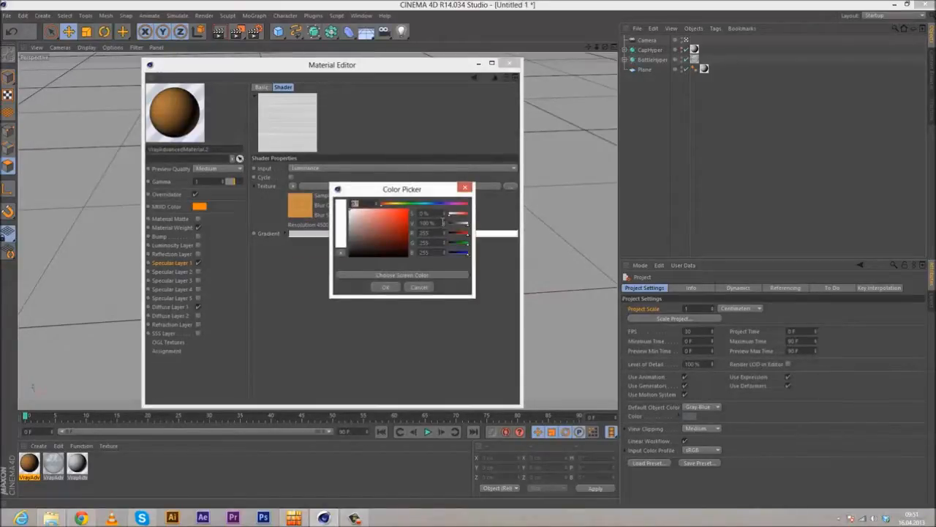
{"action": "key", "text": "Return"}
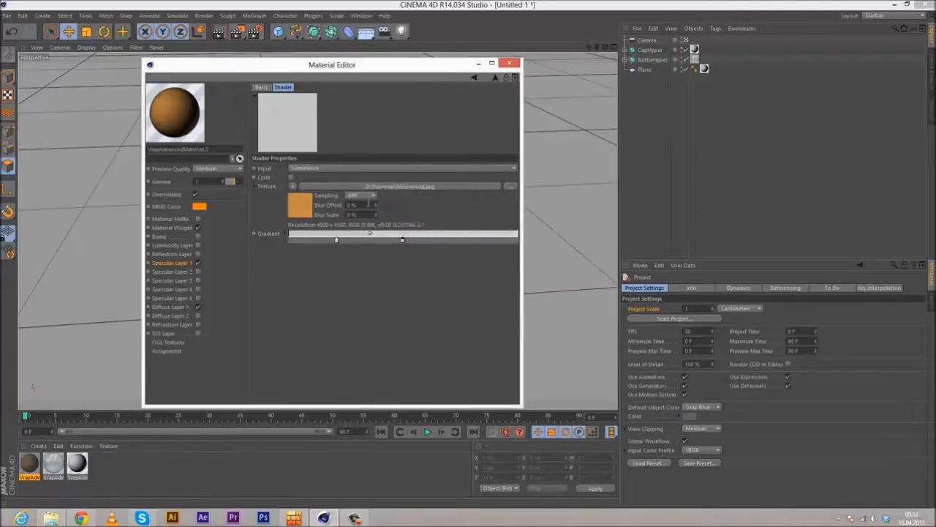
{"action": "left_click", "coordinate": [172, 263]}
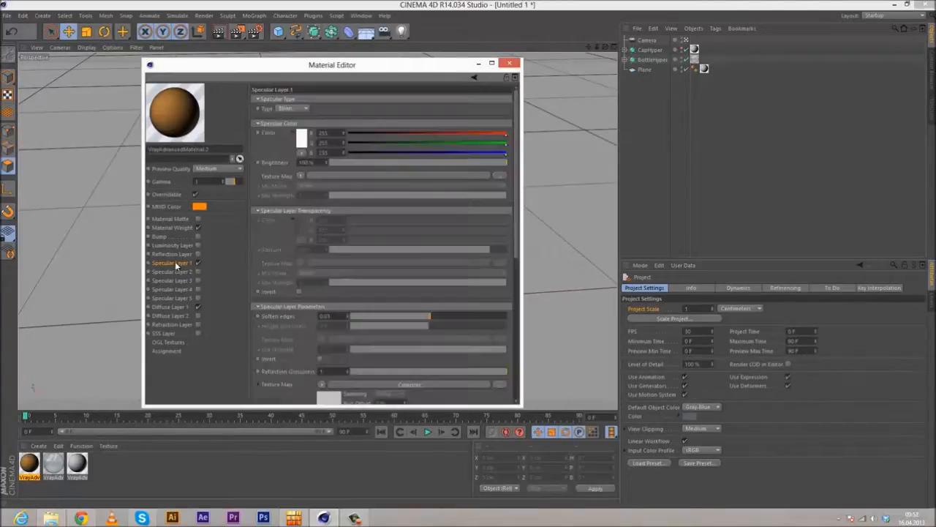
- Copy the wood texture from Diffuse Layer 1, enable Bump on the material and paste the texture as its map
{"action": "left_click", "coordinate": [178, 308]}
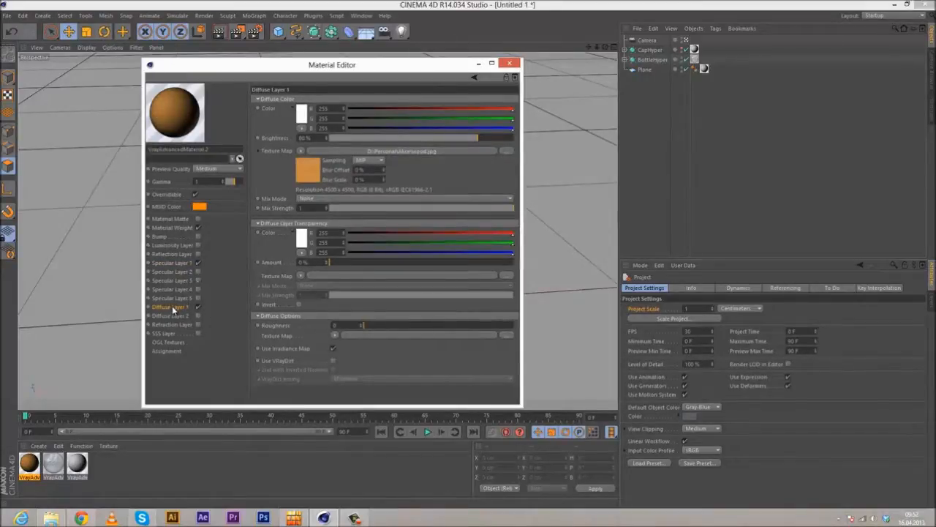
{"action": "left_click", "coordinate": [299, 152]}
{"action": "left_click", "coordinate": [310, 226]}
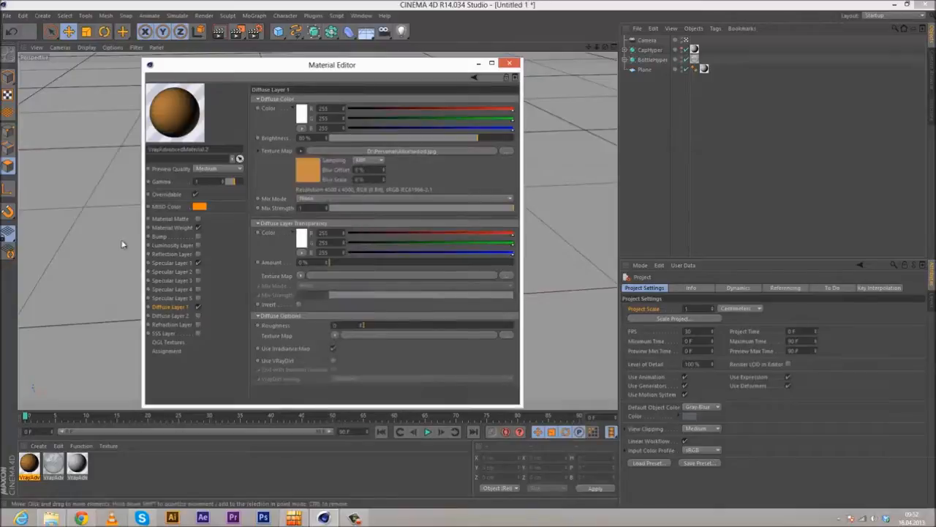
{"action": "left_click", "coordinate": [175, 238]}
{"action": "left_click", "coordinate": [197, 237]}
{"action": "left_click", "coordinate": [307, 112]}
{"action": "left_click", "coordinate": [337, 164]}
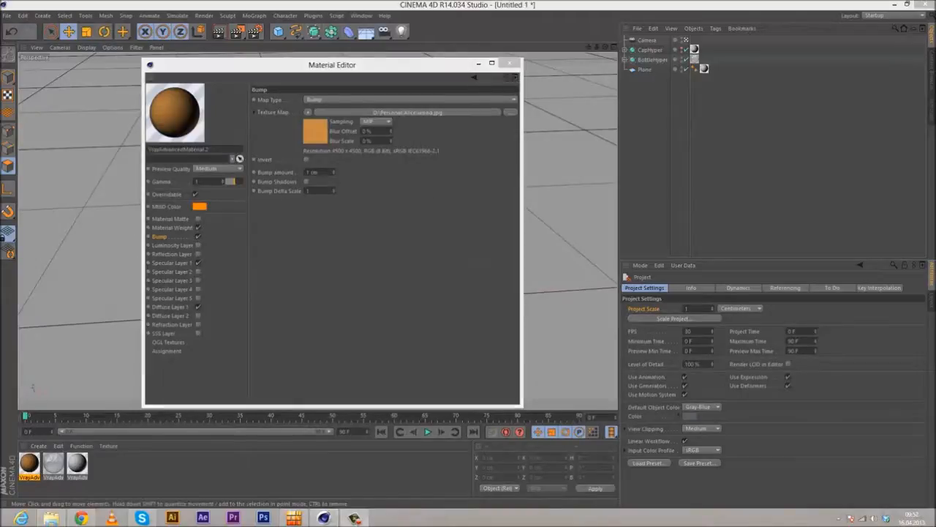
- Wrap the wood bump texture in a Colorizer shader and give it a black-to-white gradient
{"action": "left_click", "coordinate": [470, 261]}
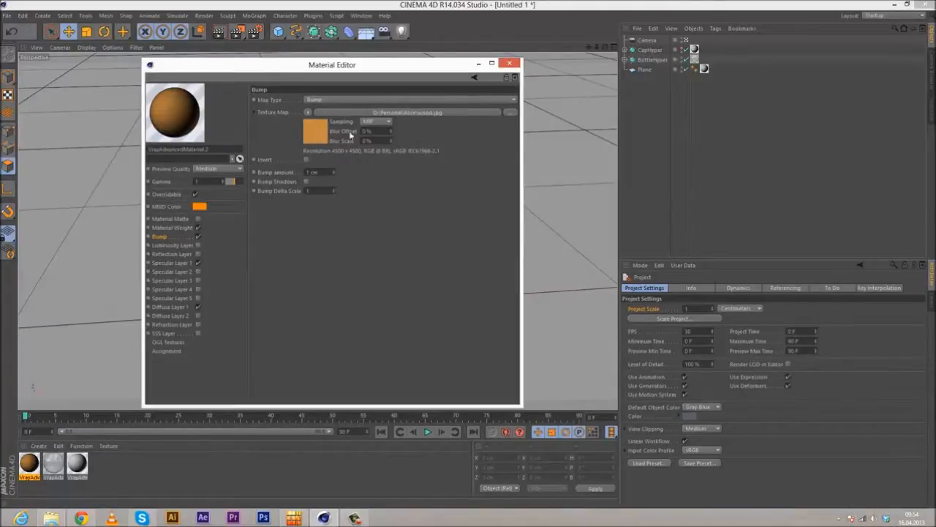
{"action": "left_click", "coordinate": [308, 112]}
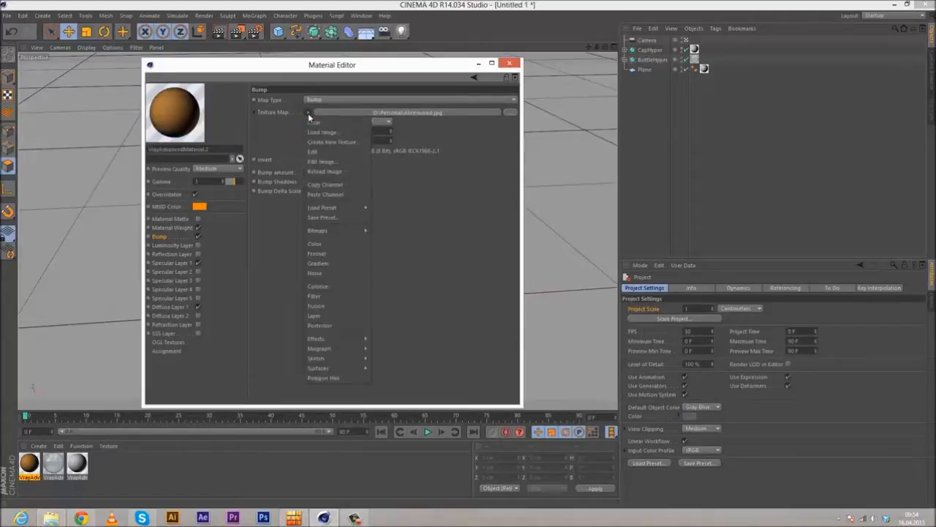
{"action": "left_click", "coordinate": [335, 286]}
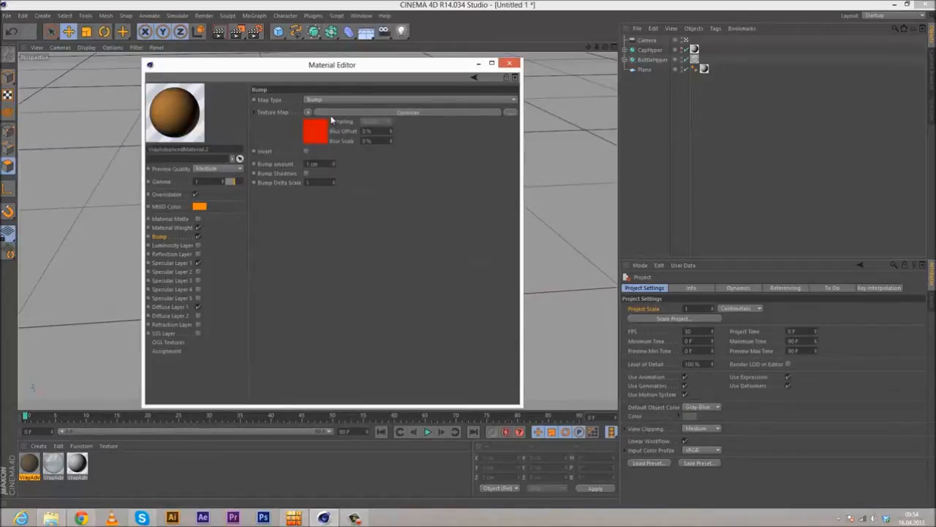
{"action": "left_click", "coordinate": [330, 121]}
{"action": "right_click", "coordinate": [290, 243]}
{"action": "left_click", "coordinate": [303, 274]}
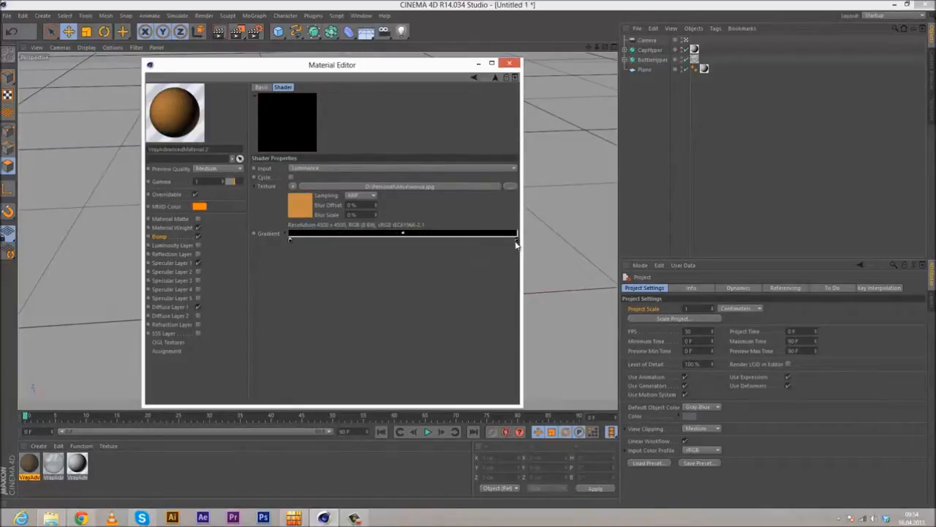
{"action": "double_click", "coordinate": [517, 242]}
{"action": "left_click", "coordinate": [464, 209]}
{"action": "left_click", "coordinate": [500, 289]}
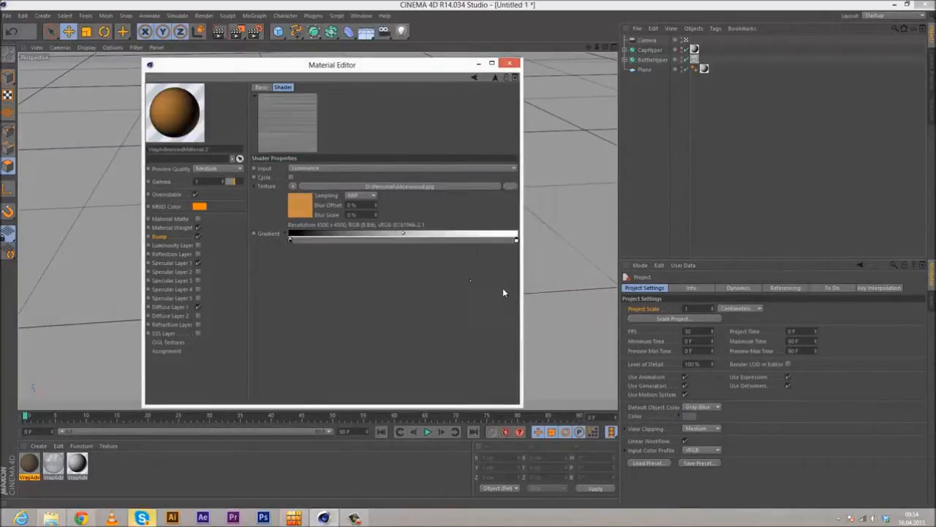
- Copy the Colorizer from Specular Layer 1's glossiness map, clear the bump map, paste the Colorizer there and open it
{"action": "left_click", "coordinate": [183, 263]}
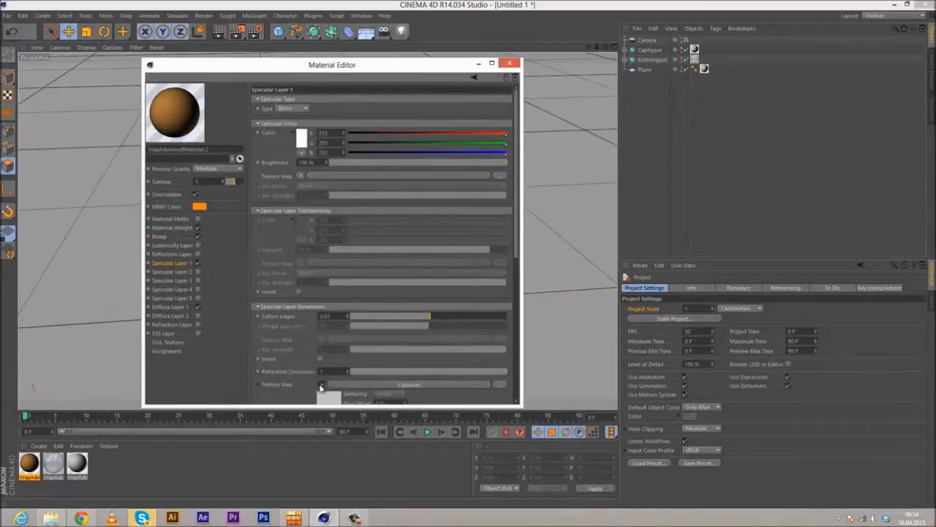
{"action": "left_click", "coordinate": [319, 381]}
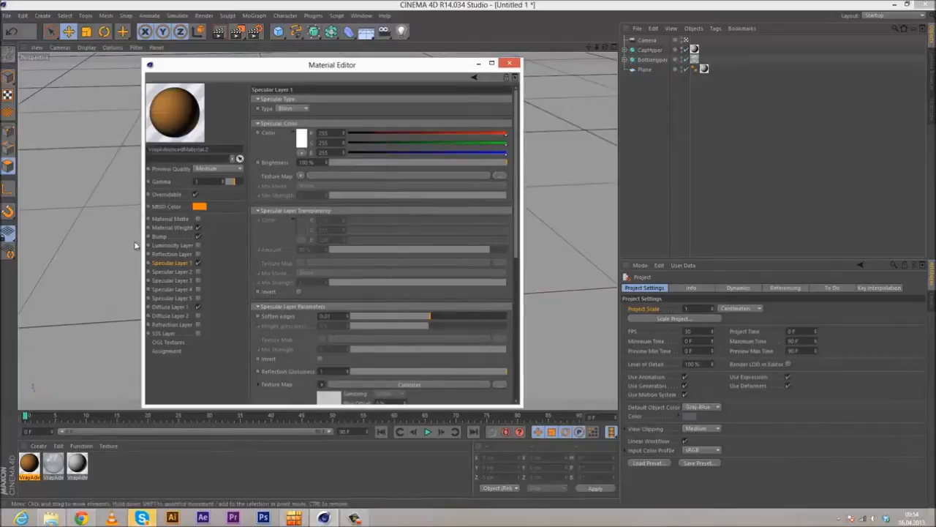
{"action": "left_click", "coordinate": [166, 236]}
{"action": "left_click", "coordinate": [308, 113]}
{"action": "left_click", "coordinate": [311, 122]}
{"action": "left_click", "coordinate": [308, 113]}
{"action": "left_click", "coordinate": [324, 160]}
{"action": "left_click", "coordinate": [313, 129]}
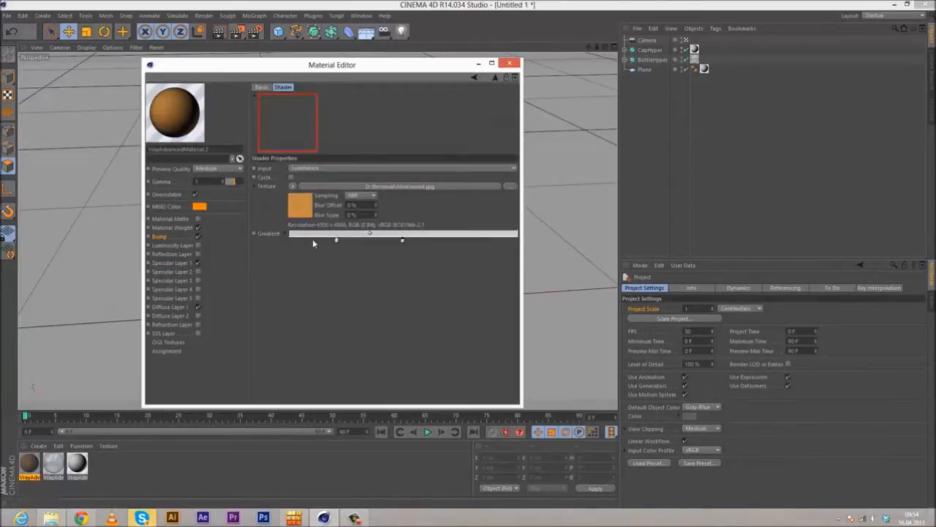
- Set the bump Colorizer's first gradient knot to black and its second knot to white
{"action": "double_click", "coordinate": [336, 241]}
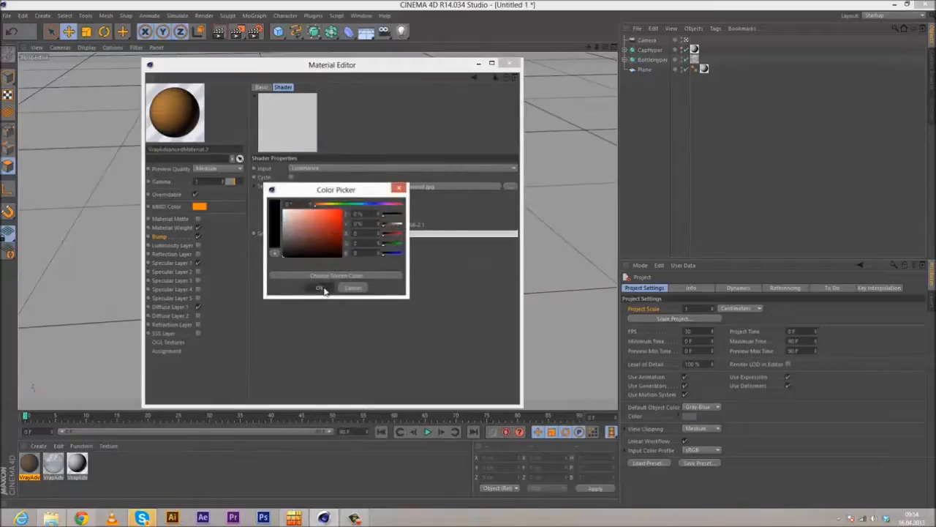
{"action": "left_click", "coordinate": [322, 287]}
{"action": "double_click", "coordinate": [403, 241]}
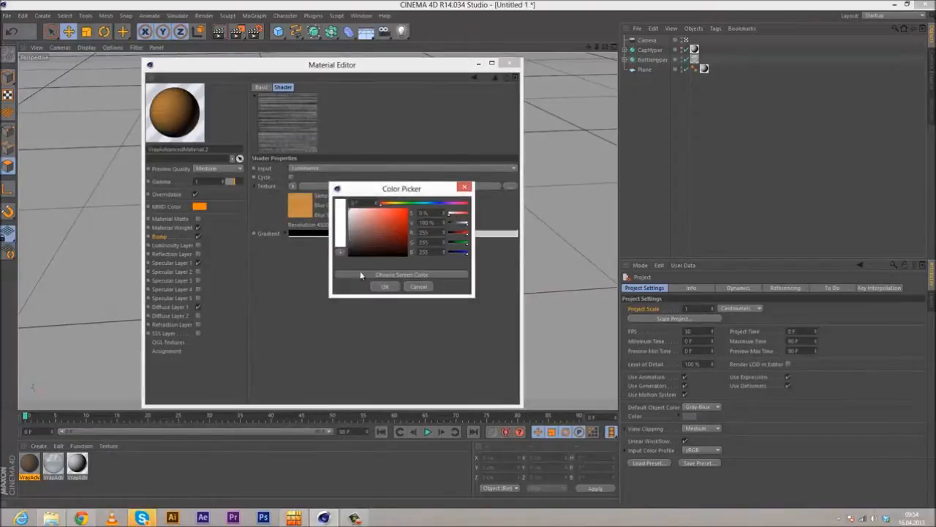
{"action": "left_click", "coordinate": [382, 287]}
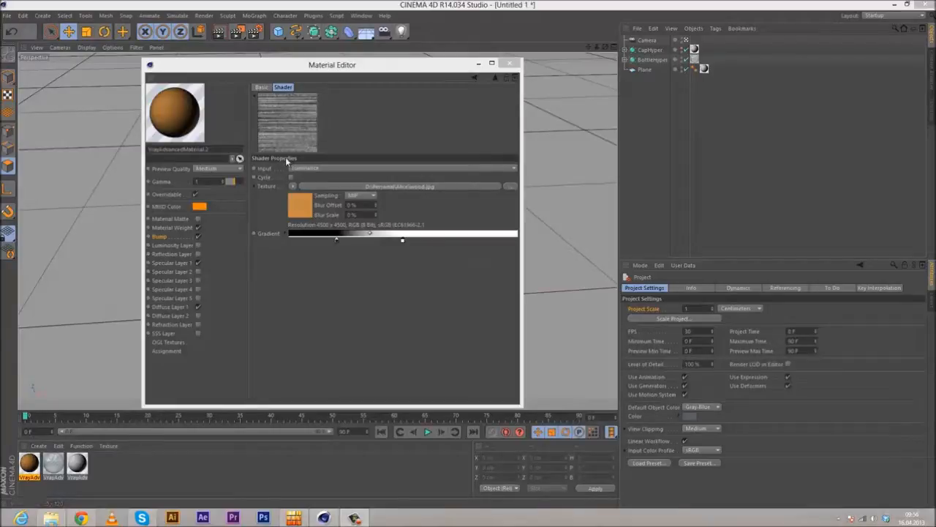
- Invert the bump map, set the bump amount to 0.05 cm and close the Material Editor
{"action": "left_click", "coordinate": [180, 237]}
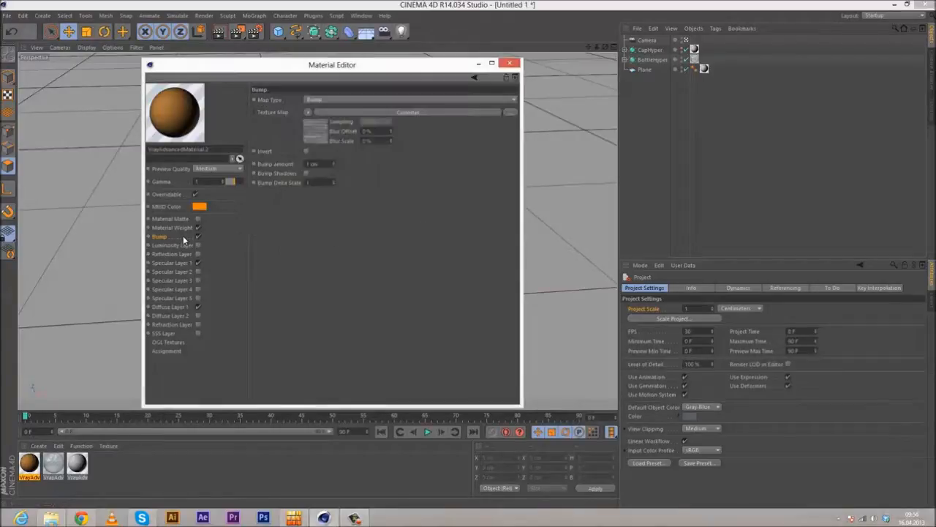
{"action": "left_click", "coordinate": [306, 151]}
{"action": "left_click_drag", "start_coordinate": [324, 166], "coordinate": [257, 163]}
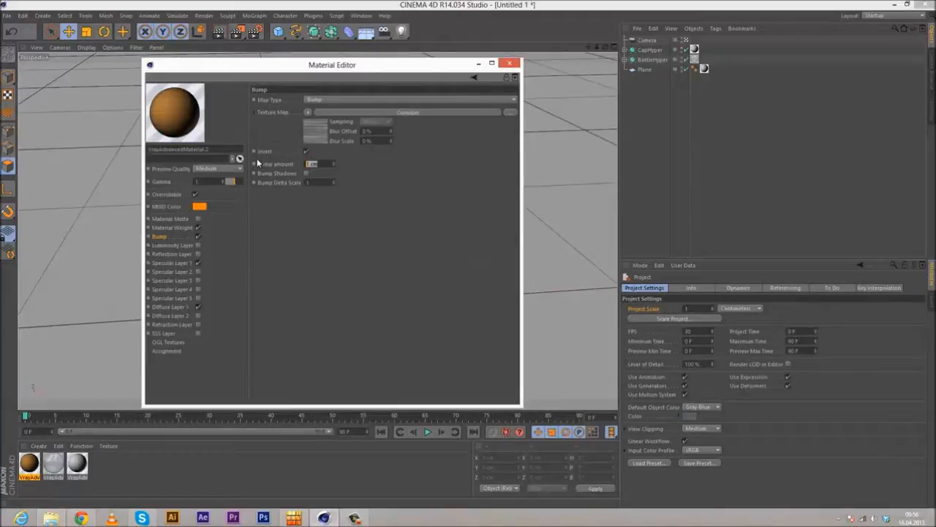
{"action": "type", "text": "1"}
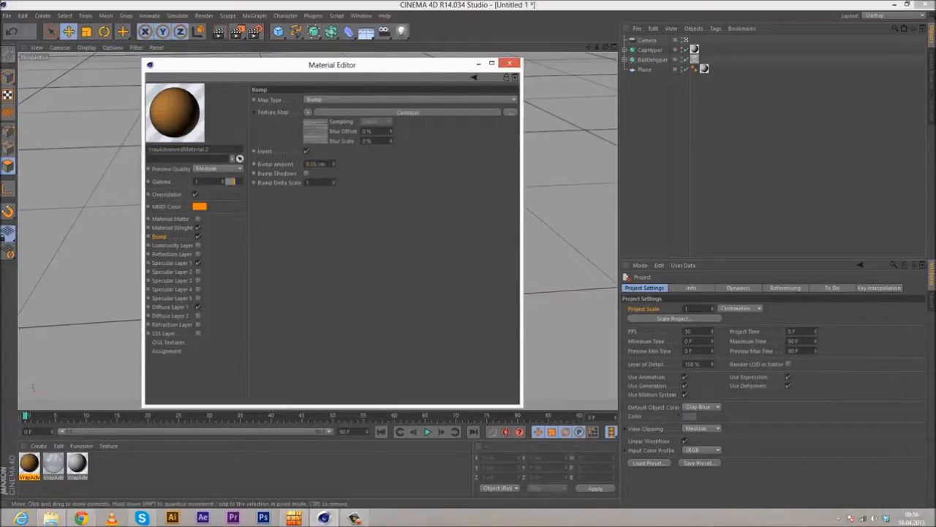
{"action": "left_click", "coordinate": [509, 63]}
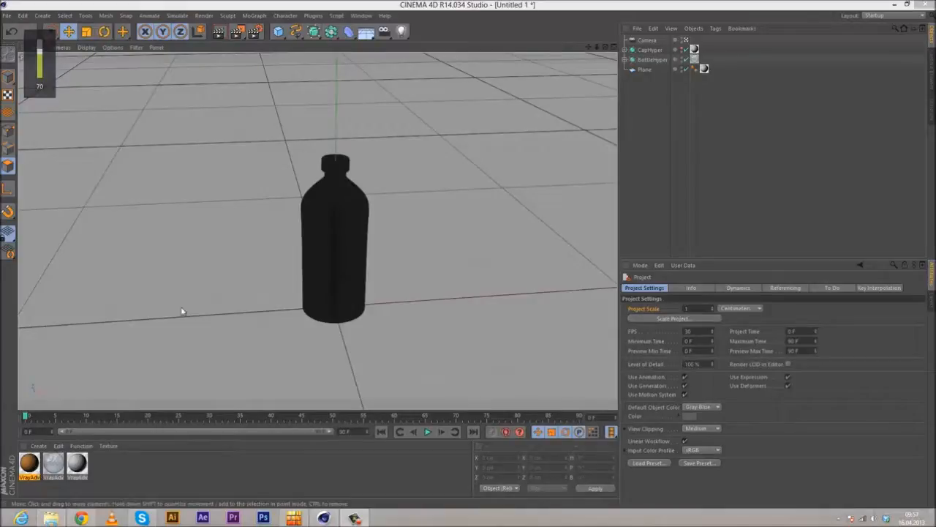
- Assign the wood material to the Plane and set its texture projection to Cubic
{"action": "left_click_drag", "start_coordinate": [36, 465], "coordinate": [708, 70]}
{"action": "left_click", "coordinate": [704, 69]}
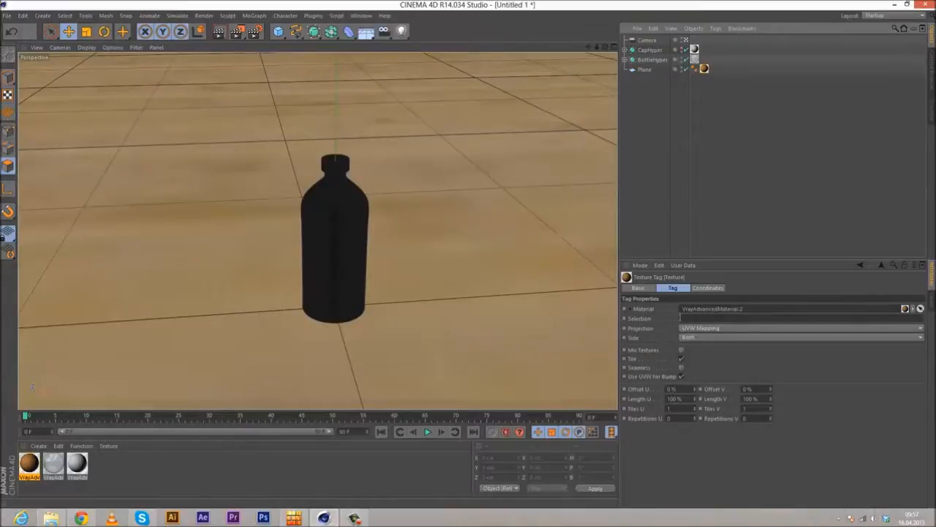
{"action": "left_click", "coordinate": [700, 330]}
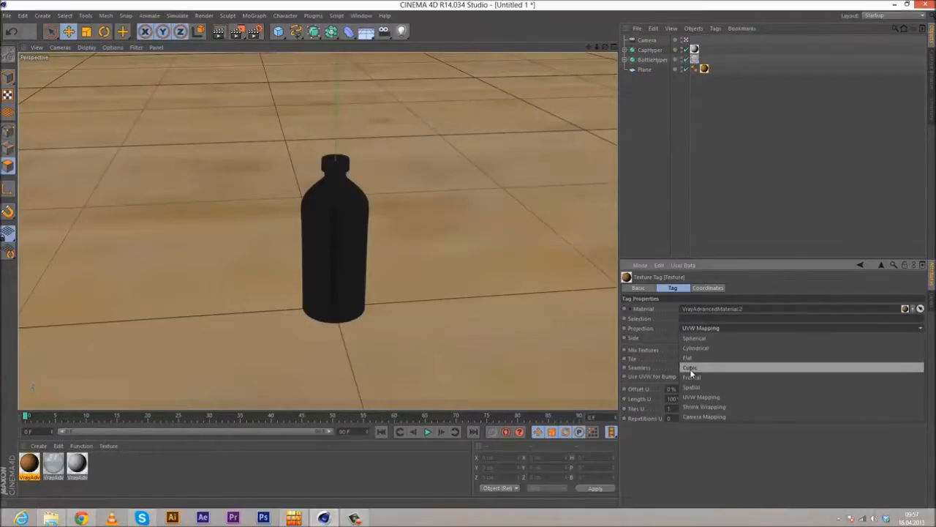
{"action": "left_click", "coordinate": [690, 369]}
- Set the Plane texture tag's Length U and Length V to 5%
{"action": "left_click_drag", "start_coordinate": [695, 402], "coordinate": [649, 376]}
{"action": "type", "text": "5"}
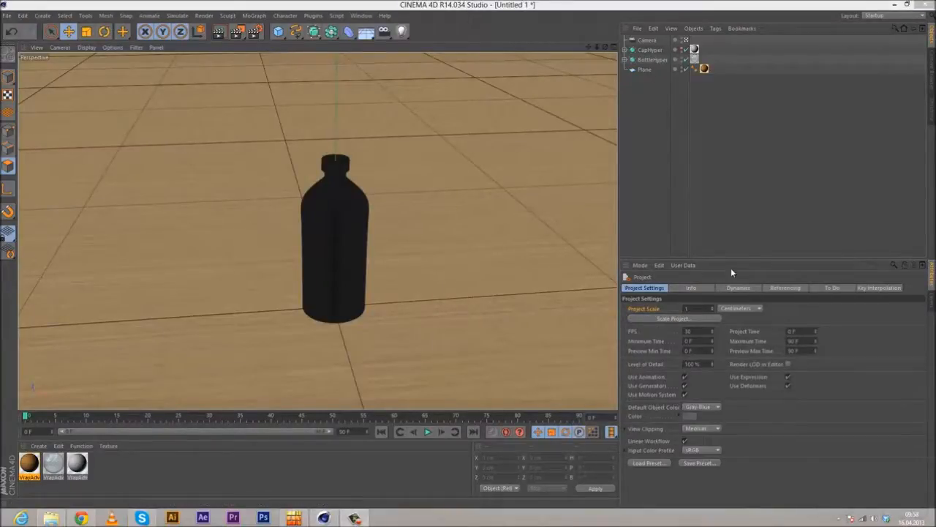
{"action": "left_click", "coordinate": [705, 68]}
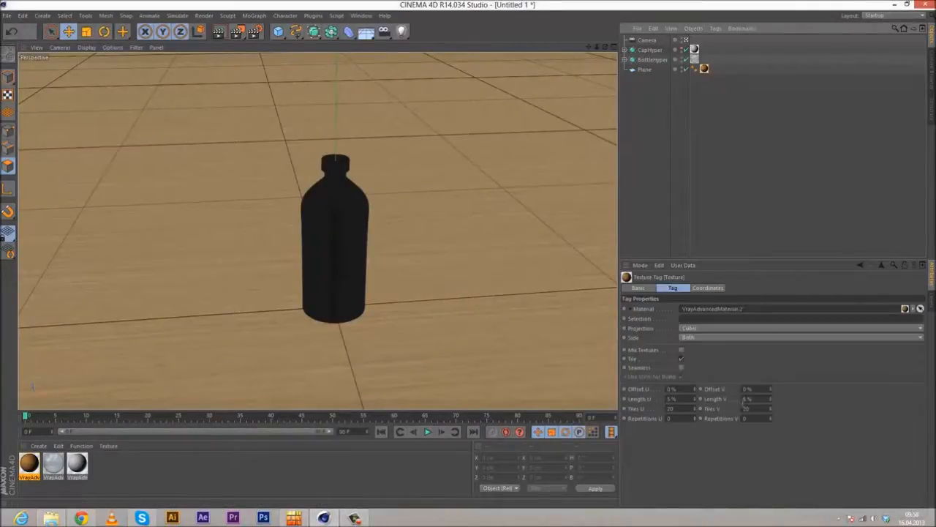
{"action": "left_click_drag", "start_coordinate": [395, 309], "coordinate": [340, 327], "text": "alt"}
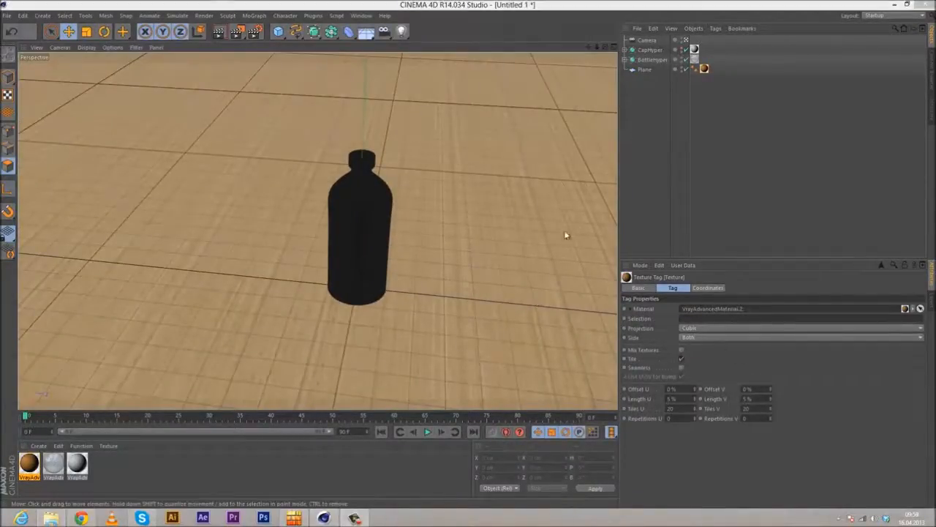
- Set the Plane texture tag's Length U and Length V to 10% and render the view
{"action": "left_click_drag", "start_coordinate": [681, 398], "coordinate": [586, 380]}
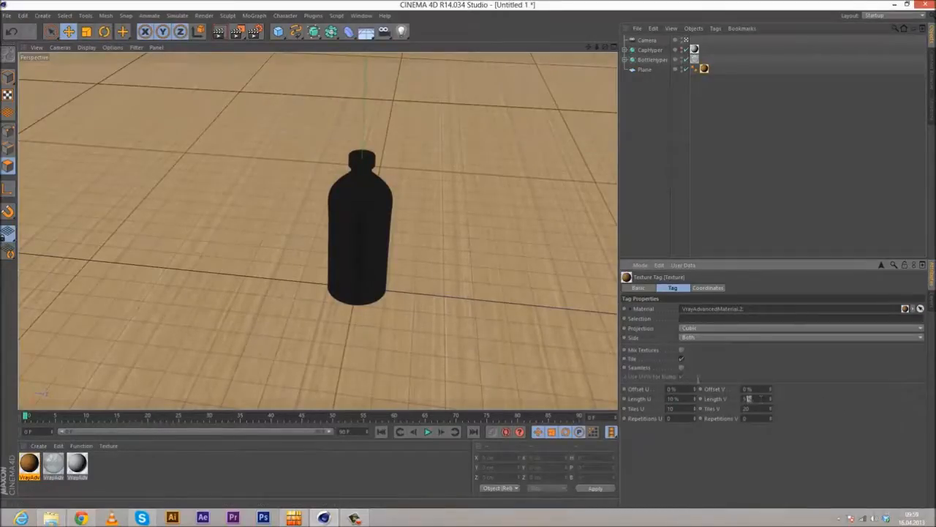
{"action": "mouse_move", "coordinate": [368, 294]}
{"action": "left_mouse_down", "text": "alt"}
{"action": "mouse_move", "coordinate": [419, 300]}
{"action": "mouse_move", "coordinate": [397, 310]}
{"action": "mouse_move", "coordinate": [395, 291]}
{"action": "mouse_move", "coordinate": [366, 278]}
{"action": "mouse_move", "coordinate": [365, 287]}
{"action": "mouse_move", "coordinate": [373, 281]}
{"action": "left_mouse_up", "text": "alt"}
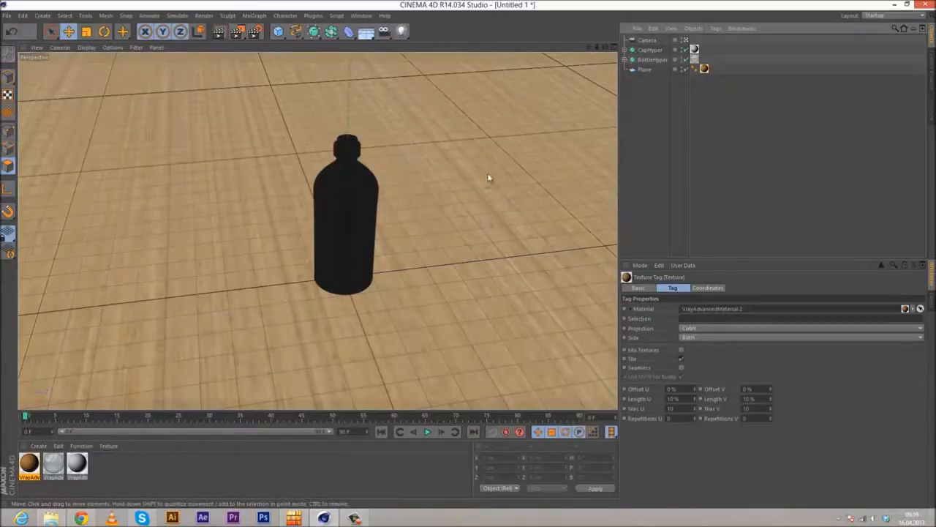
{"action": "left_click", "coordinate": [218, 32]}
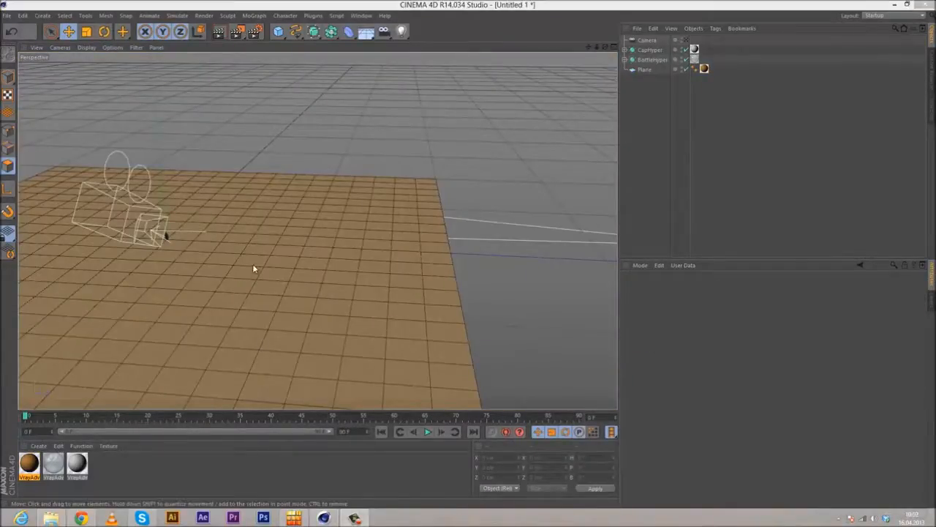
- Examine the wood floor and bottle from outside the scene camera and return to the Camera's view
{"action": "left_click_drag", "start_coordinate": [299, 214], "coordinate": [278, 286], "text": "alt"}
{"action": "scroll", "coordinate": [257, 247], "scroll_direction": "up", "scroll_amount": 10}
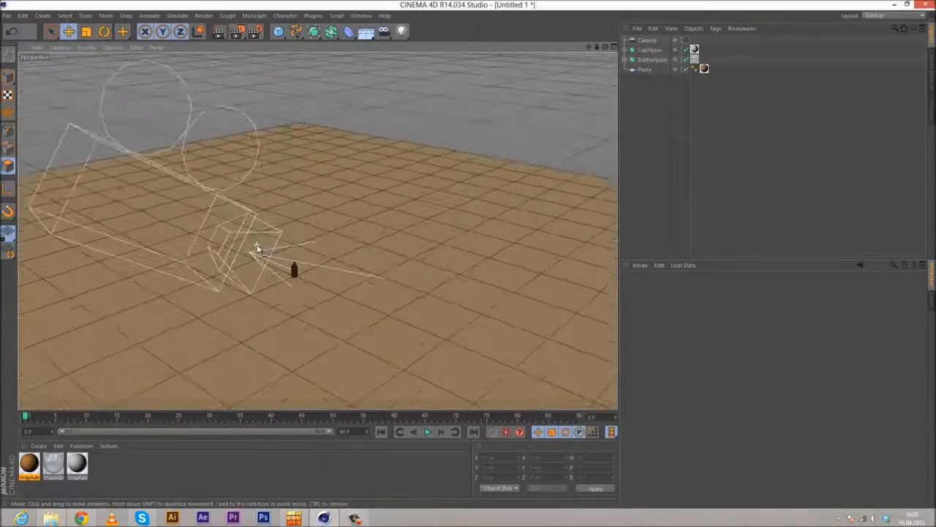
{"action": "left_click_drag", "start_coordinate": [257, 248], "coordinate": [364, 270], "text": "alt"}
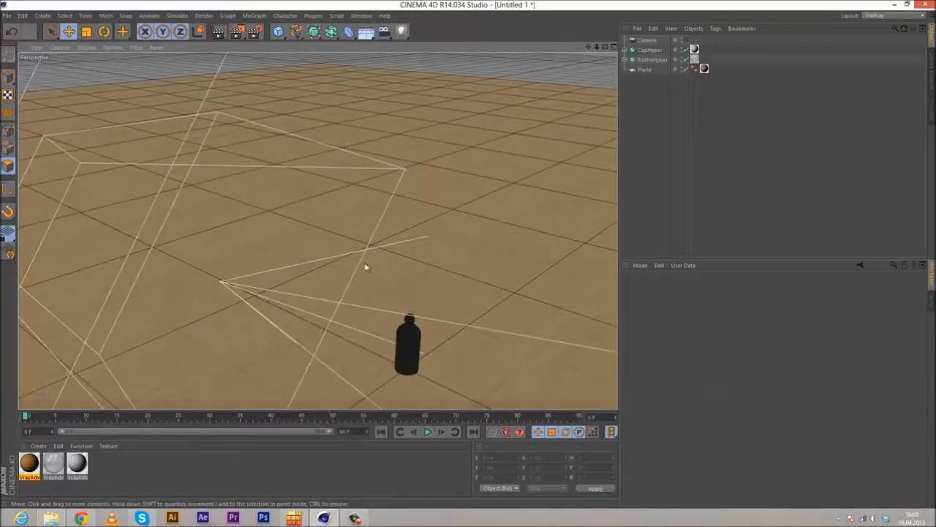
{"action": "left_click", "coordinate": [685, 41]}
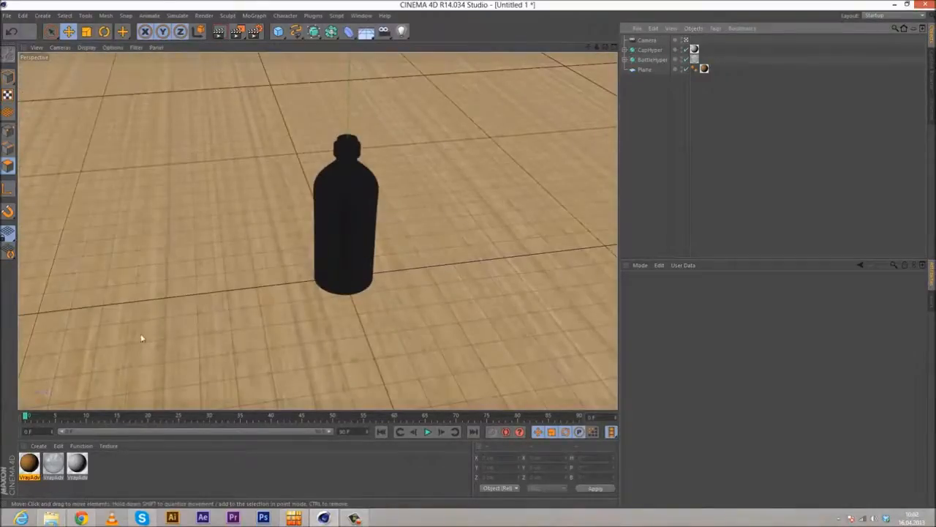
- Examine the wood material's Bump, Diffuse Layer 1 and Specular Layer 1 settings
{"action": "double_click", "coordinate": [30, 463]}
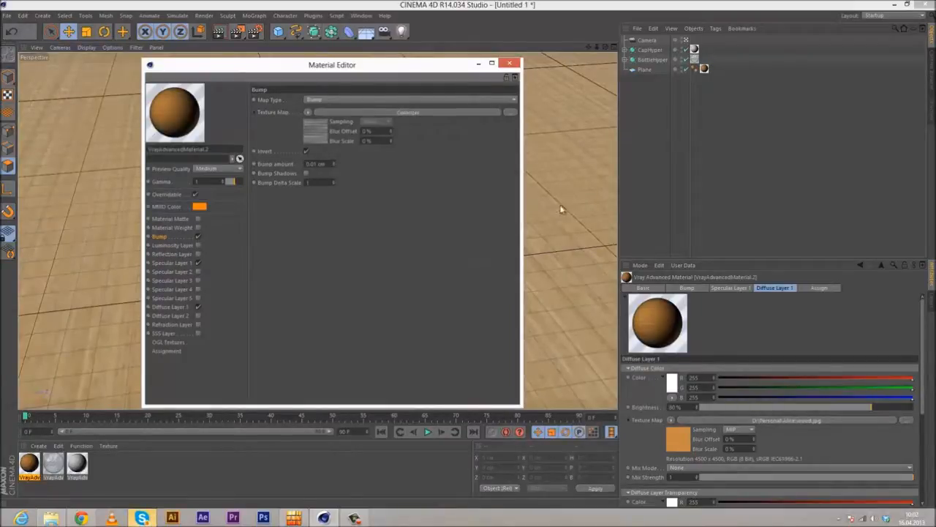
{"action": "left_click", "coordinate": [171, 307]}
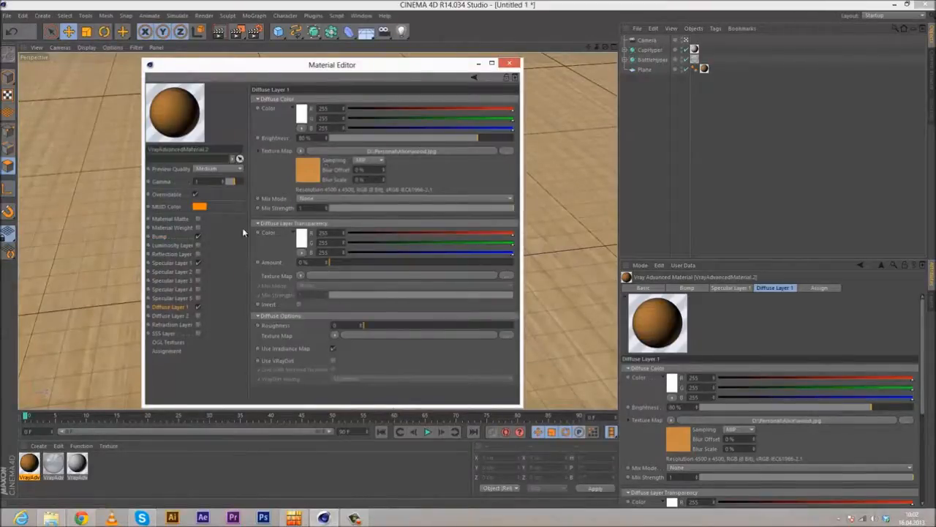
{"action": "left_click", "coordinate": [202, 265]}
{"action": "scroll", "coordinate": [393, 351], "scroll_direction": "down", "scroll_amount": 10}
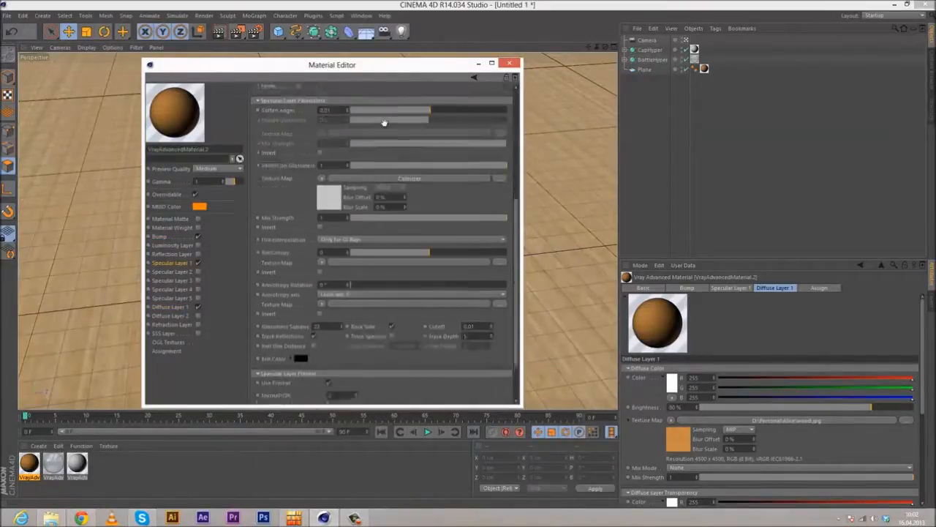
{"action": "scroll", "coordinate": [388, 351], "scroll_direction": "up", "scroll_amount": 10}
{"action": "left_click", "coordinate": [510, 63]}
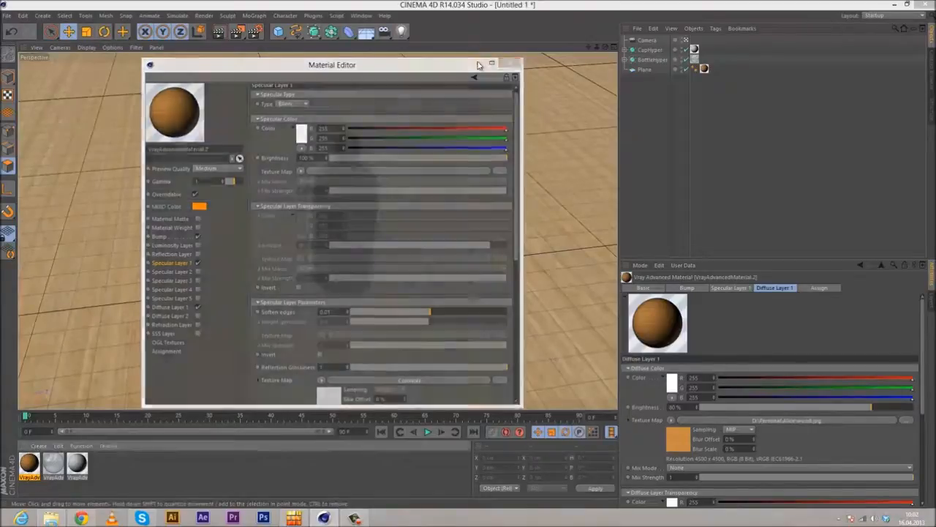
- Leave the scene camera's view and add an area light to the scene
{"action": "left_click", "coordinate": [685, 39]}
{"action": "left_click", "coordinate": [42, 16]}
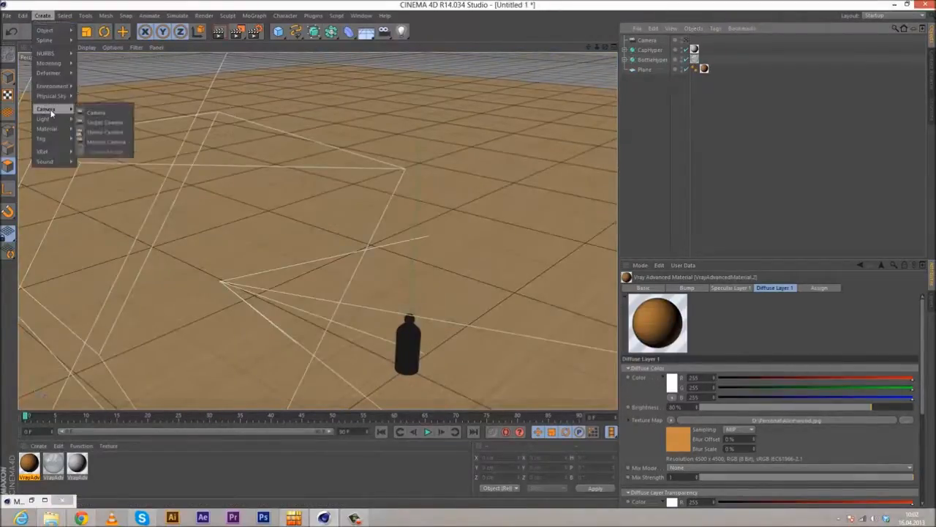
{"action": "mouse_move", "coordinate": [50, 119]}
{"action": "left_click", "coordinate": [109, 156]}
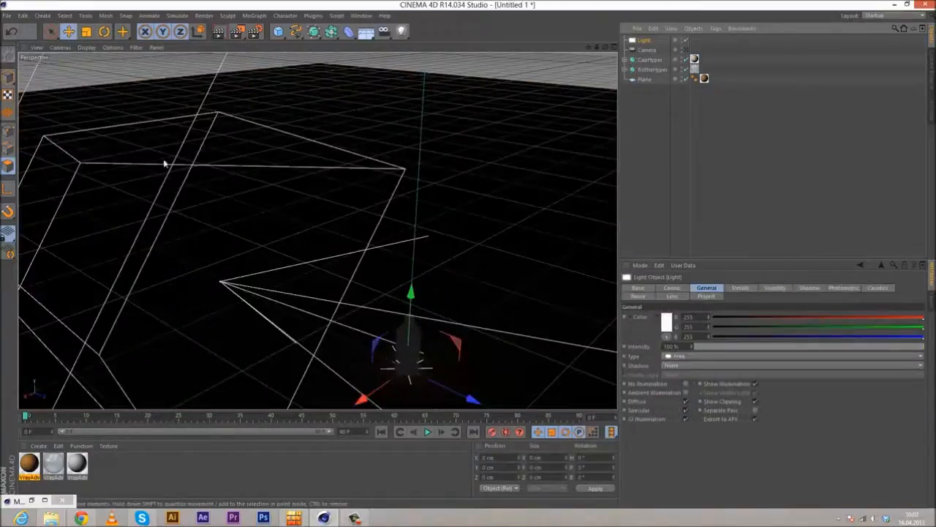
- Rotate the area light and move it just beyond one edge of the floor plane, facing the bottle
{"action": "left_click", "coordinate": [104, 31]}
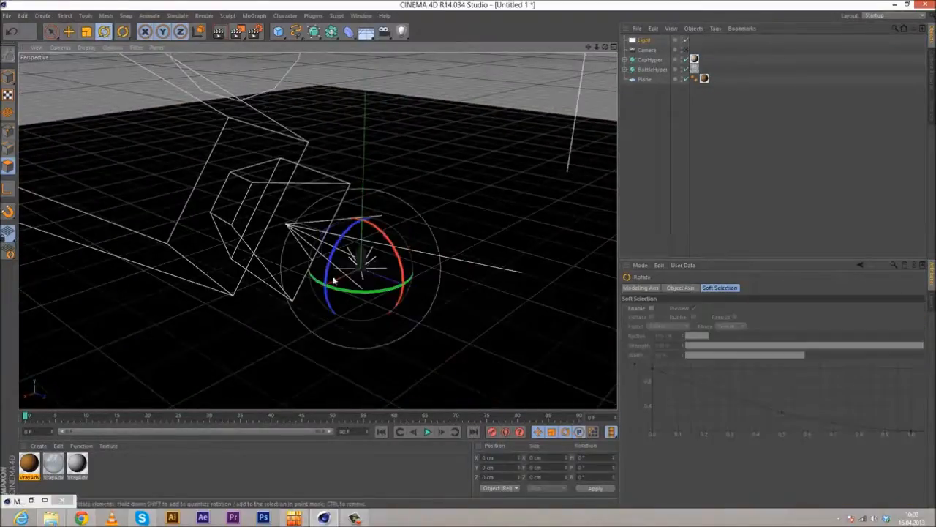
{"action": "left_click_drag", "start_coordinate": [338, 291], "coordinate": [493, 168]}
{"action": "scroll", "coordinate": [412, 180], "scroll_direction": "down", "scroll_amount": 5}
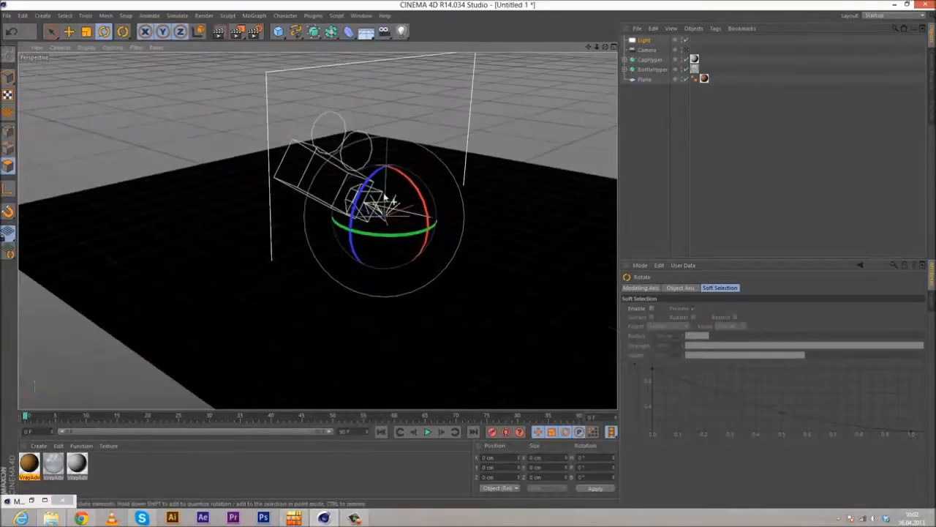
{"action": "left_click", "coordinate": [69, 31]}
{"action": "scroll", "coordinate": [390, 183], "scroll_direction": "down", "scroll_amount": 5}
{"action": "left_click_drag", "start_coordinate": [334, 192], "coordinate": [510, 263]}
{"action": "left_click_drag", "start_coordinate": [458, 247], "coordinate": [538, 256], "text": "alt"}
{"action": "middle_click_drag", "start_coordinate": [505, 267], "coordinate": [445, 293], "text": "alt"}
{"action": "scroll", "coordinate": [449, 265], "scroll_direction": "up", "scroll_amount": 2}
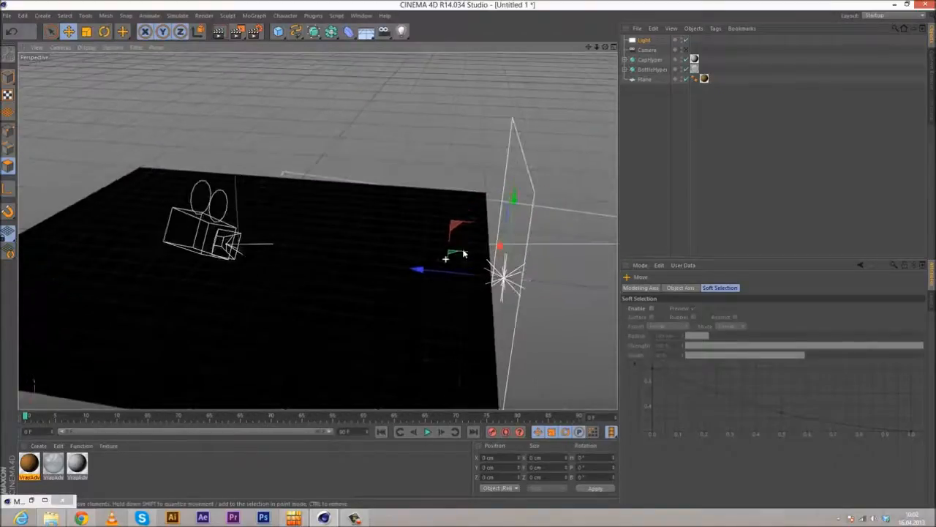
- Add a VrayLight tag to the Light and enable shadows on it
{"action": "right_click", "coordinate": [648, 43]}
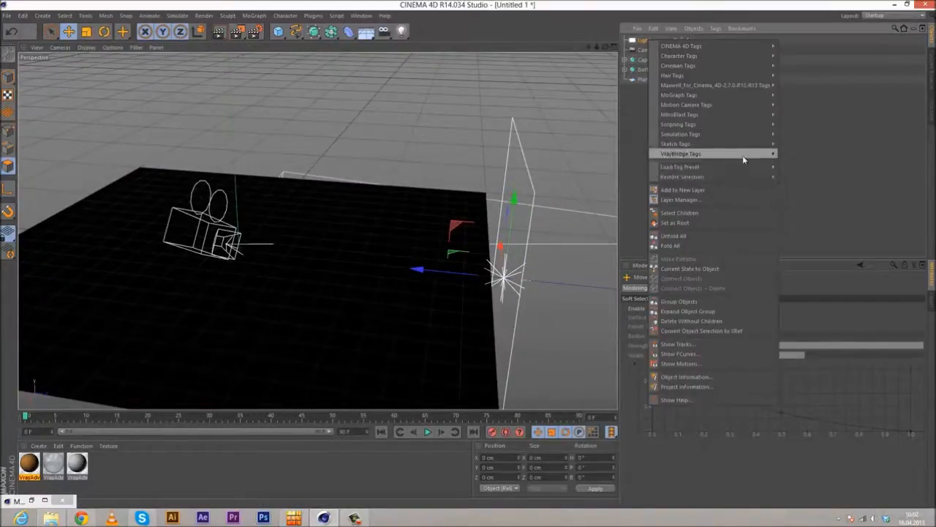
{"action": "mouse_move", "coordinate": [742, 155]}
{"action": "left_click", "coordinate": [800, 185]}
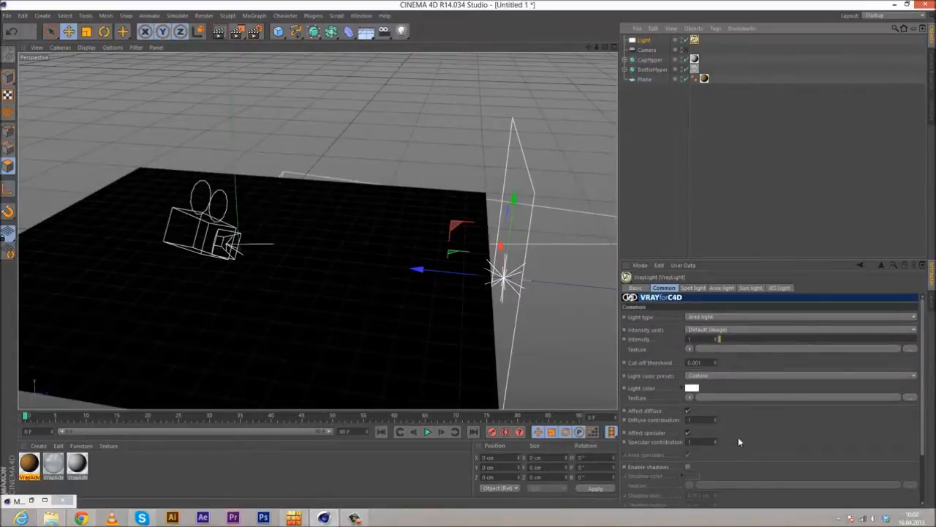
{"action": "scroll", "coordinate": [739, 442], "scroll_direction": "down", "scroll_amount": 2}
{"action": "left_click", "coordinate": [688, 405]}
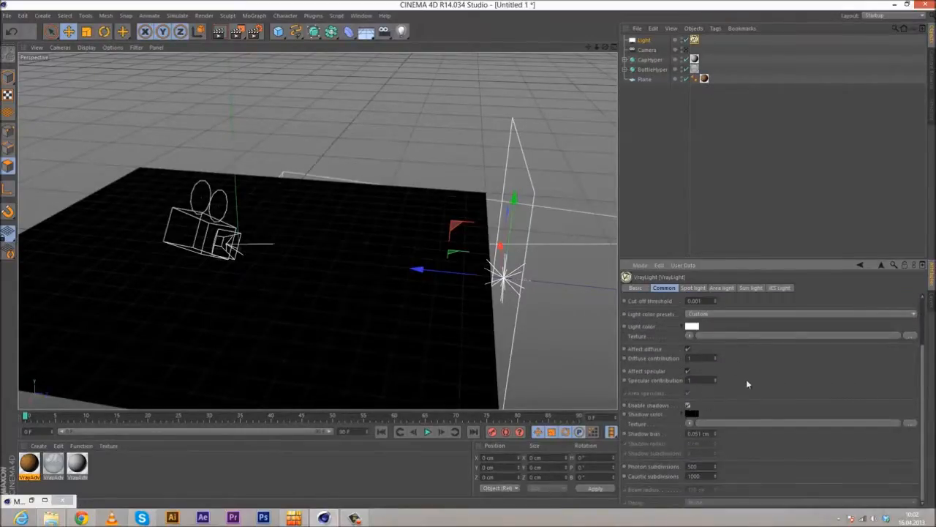
- Turn off No decay in the VrayLight's area light settings, comparing the floor lighting with it on and off
{"action": "left_click", "coordinate": [722, 288]}
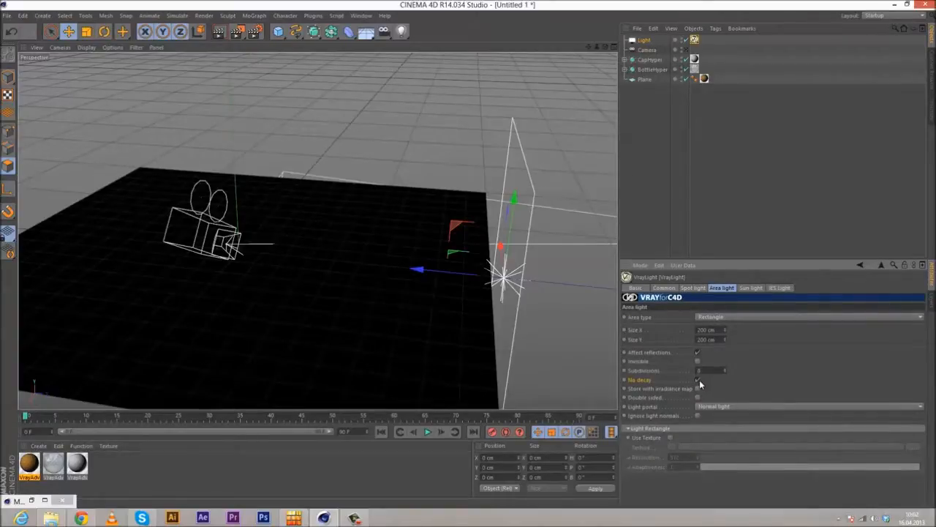
{"action": "left_click", "coordinate": [698, 380]}
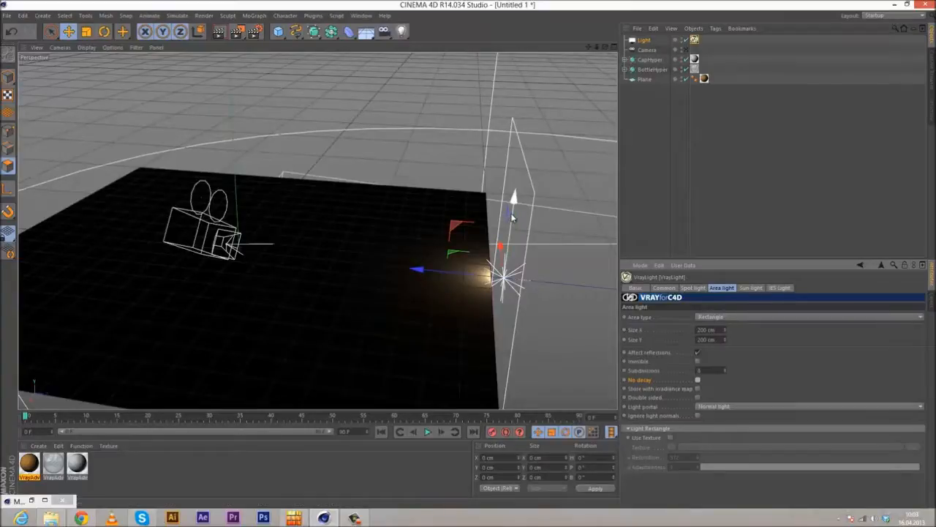
{"action": "left_click", "coordinate": [669, 290]}
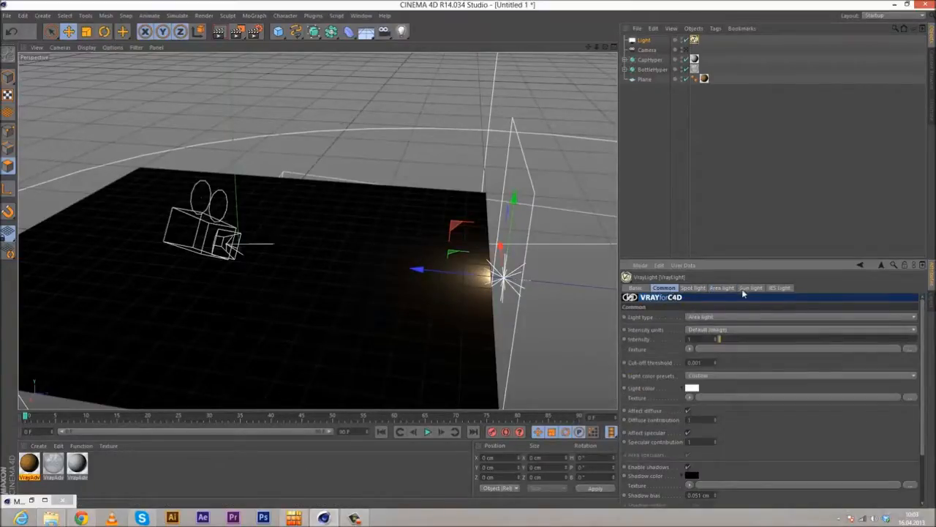
{"action": "left_click", "coordinate": [722, 288]}
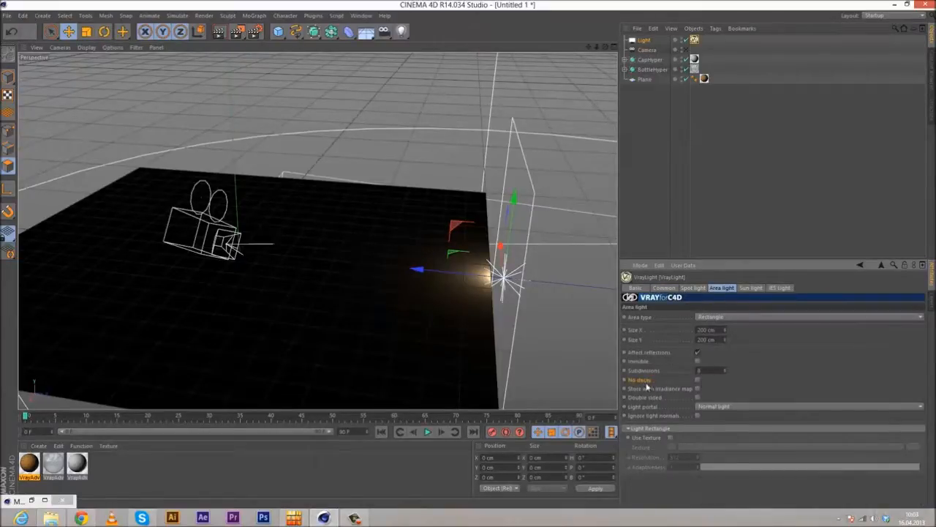
{"action": "left_click", "coordinate": [697, 380]}
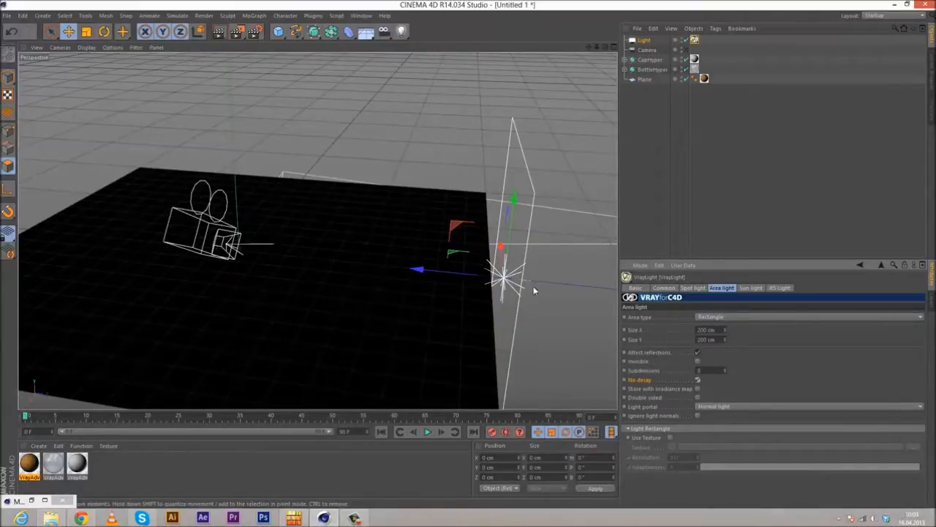
{"action": "left_click", "coordinate": [698, 380]}
- Set the VrayLight's intensity to 3 and keep its intensity units at Default (image)
{"action": "left_click", "coordinate": [668, 288]}
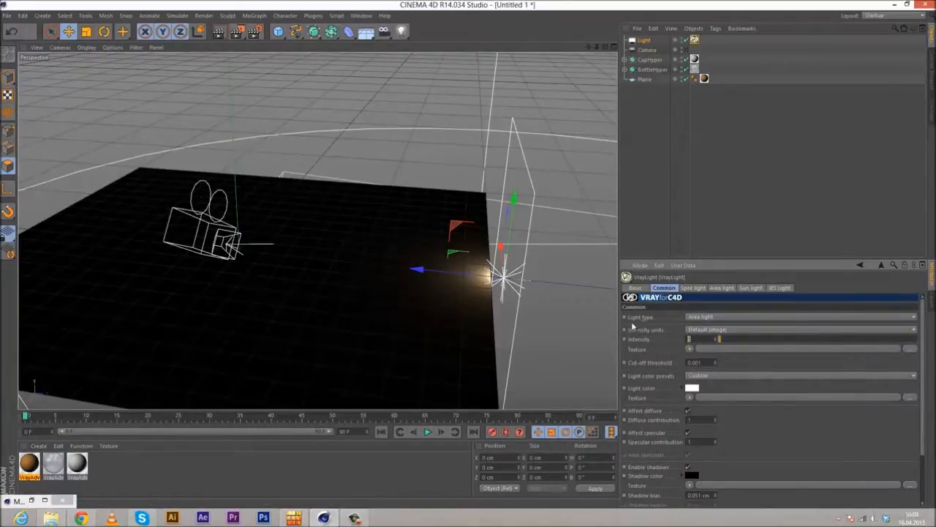
{"action": "left_click", "coordinate": [727, 330]}
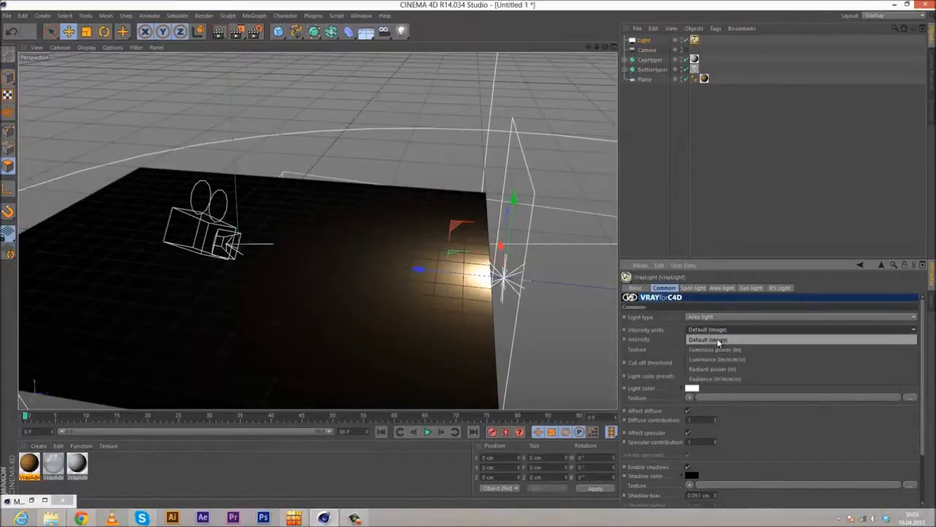
{"action": "left_click", "coordinate": [719, 341]}
- Move the area light farther out and higher above the floor, and tilt it about 13° toward the bottle
{"action": "left_click_drag", "start_coordinate": [418, 269], "coordinate": [476, 279]}
{"action": "left_click_drag", "start_coordinate": [545, 234], "coordinate": [545, 127]}
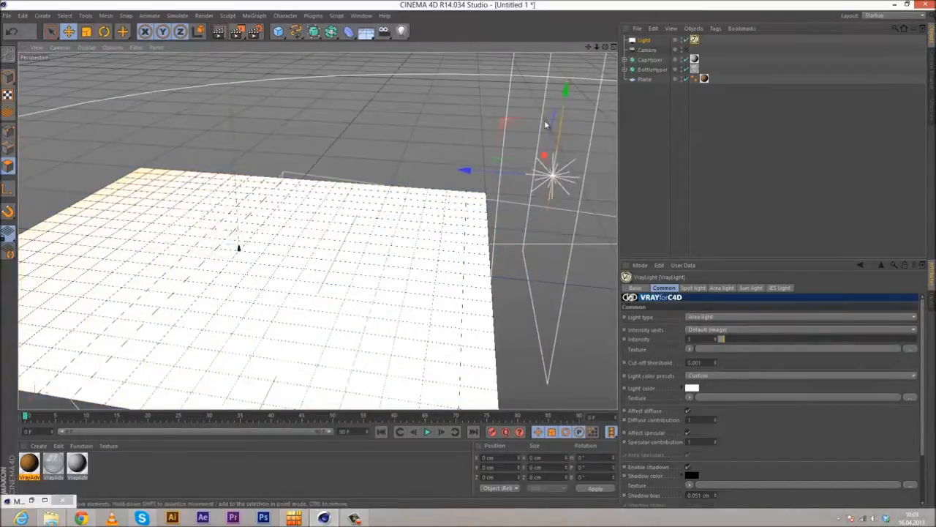
{"action": "left_click_drag", "start_coordinate": [526, 172], "coordinate": [402, 151], "text": "alt"}
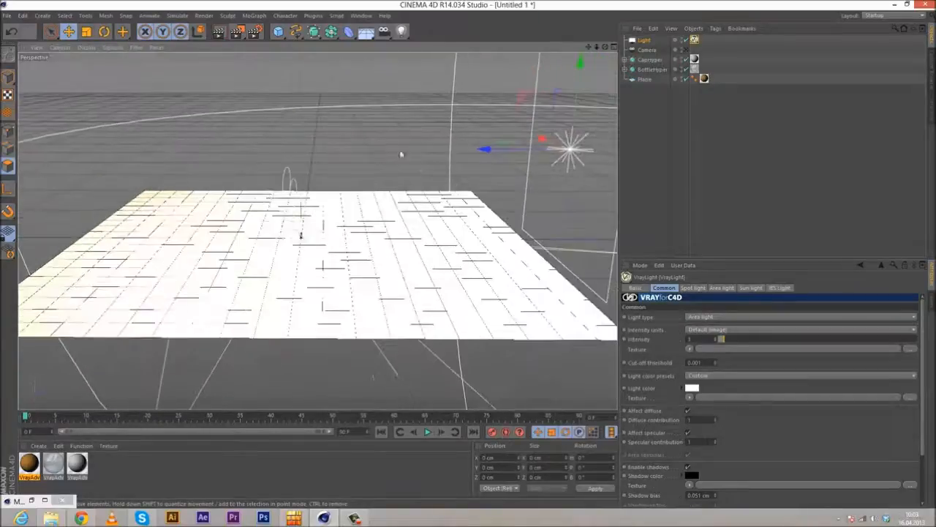
{"action": "key", "text": "r"}
{"action": "left_click_drag", "start_coordinate": [531, 115], "coordinate": [513, 117]}
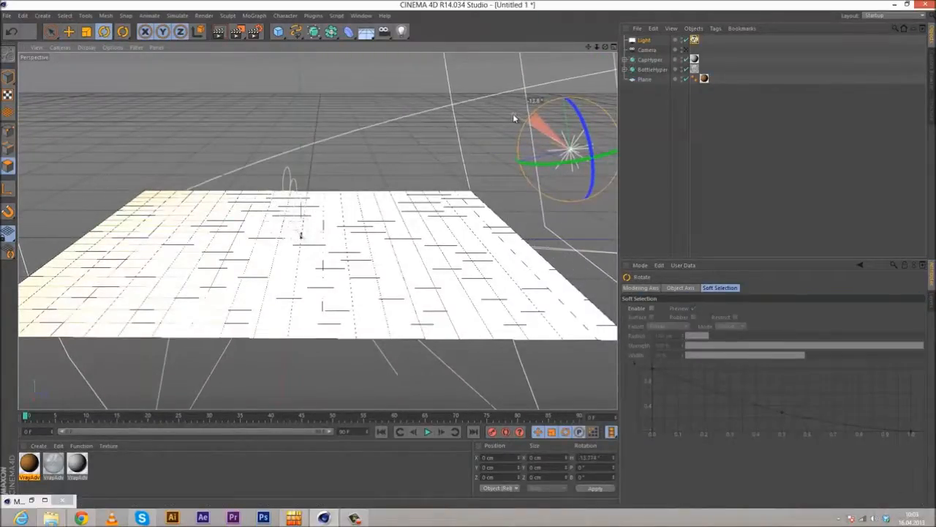
- Return to the scene camera's view and render the lit bottle and wood floor
{"action": "key", "text": "ctrl+r"}
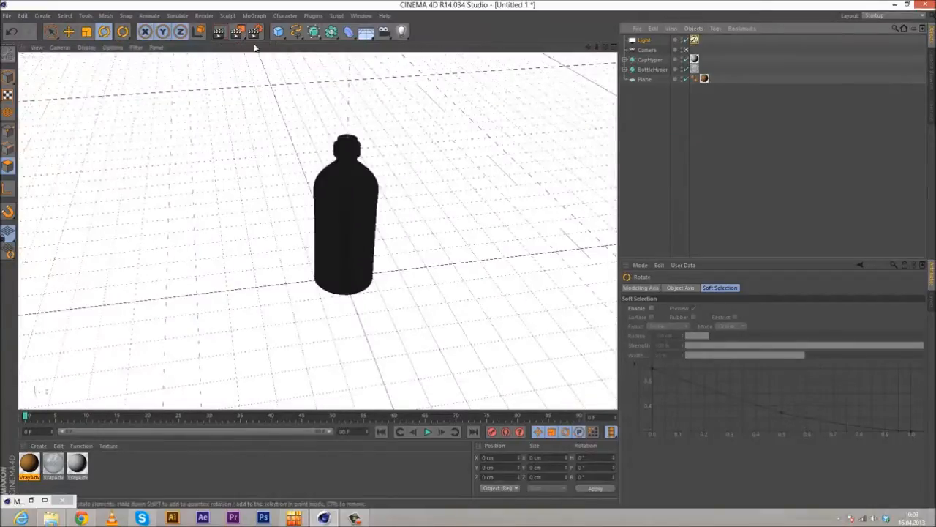
{"action": "left_click", "coordinate": [218, 32]}
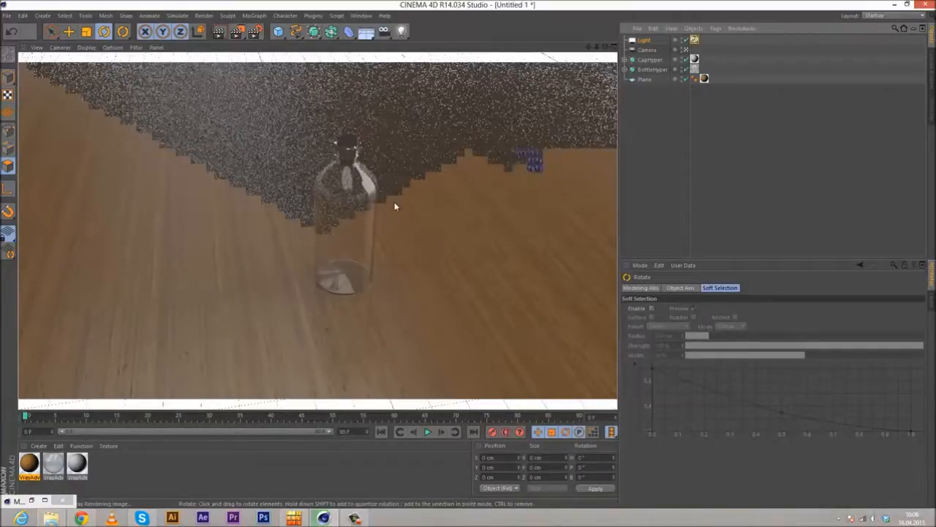
- Set the VrayLight's intensity to 4 and the Reflection Environment brightness to 2, and render the view again
{"action": "left_click", "coordinate": [694, 41]}
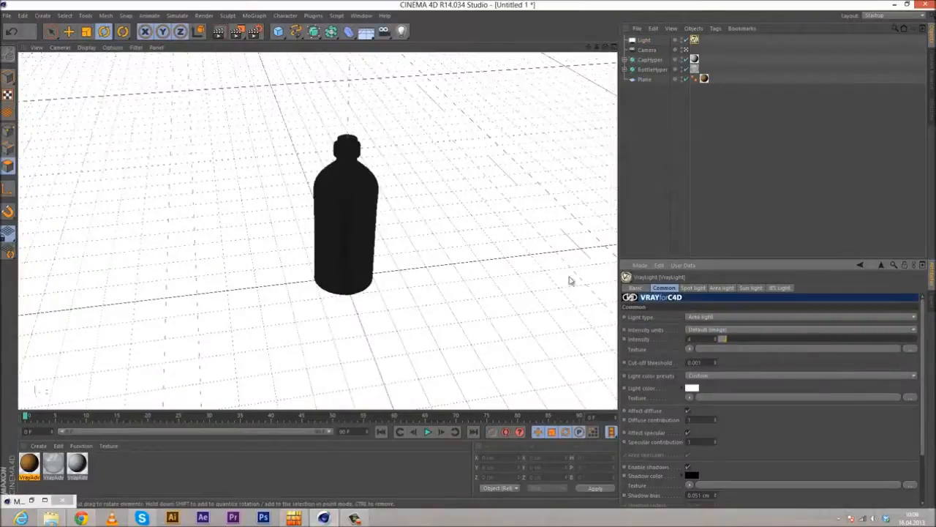
{"action": "left_click", "coordinate": [253, 32]}
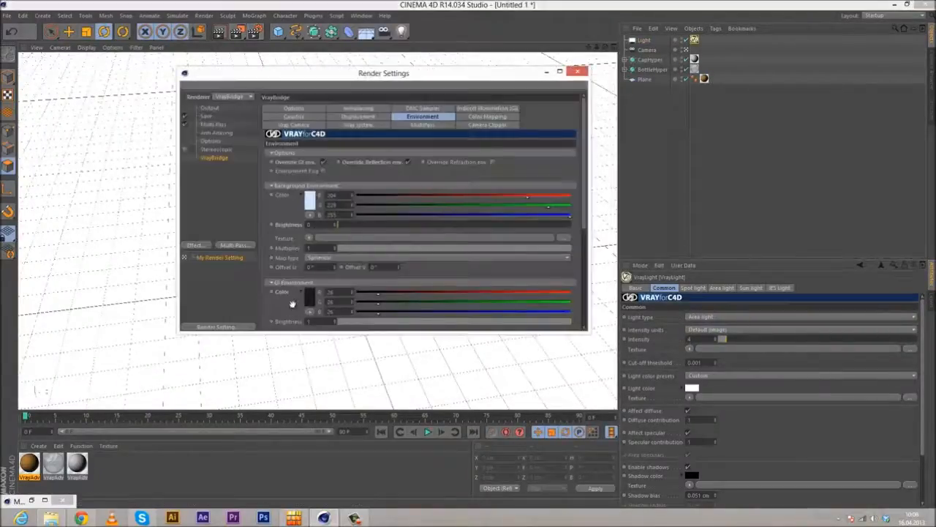
{"action": "middle_click_drag", "start_coordinate": [293, 303], "coordinate": [280, 151]}
{"action": "scroll", "coordinate": [306, 317], "scroll_direction": "down", "scroll_amount": 2}
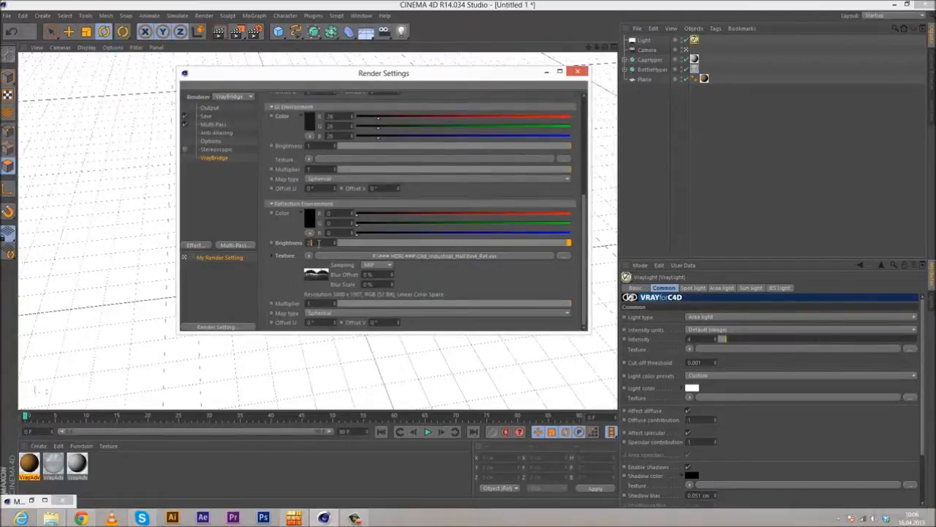
{"action": "left_click", "coordinate": [578, 71]}
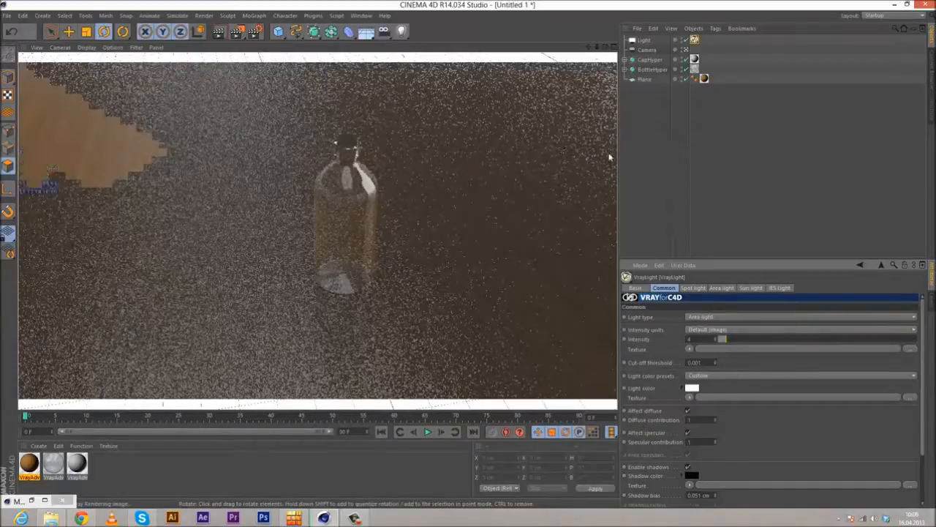
- Stop the render, disable the Light and expand BottleHyper to reveal its bottle mesh
{"action": "left_click", "coordinate": [637, 134]}
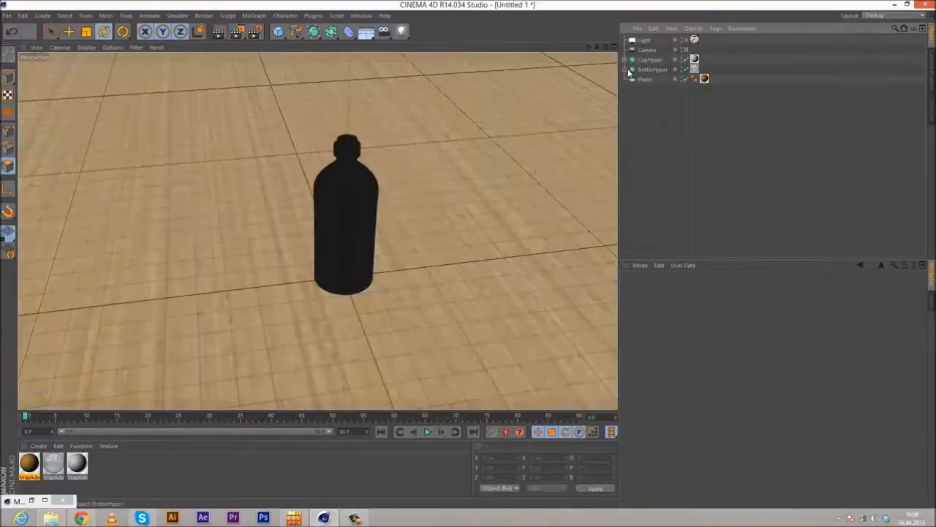
{"action": "left_click", "coordinate": [626, 69]}
{"action": "left_click", "coordinate": [633, 69]}
{"action": "left_click", "coordinate": [625, 70]}
{"action": "left_click", "coordinate": [625, 70]}
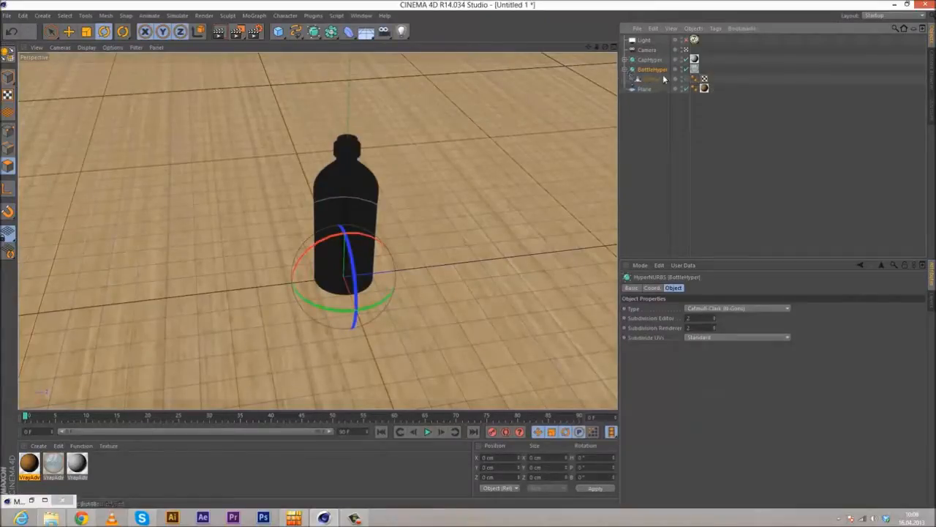
- Leave the scene camera's view for a close-up of the bottle and hide CapHyper
{"action": "left_click", "coordinate": [686, 50]}
{"action": "scroll", "coordinate": [298, 215], "scroll_direction": "up", "scroll_amount": 2}
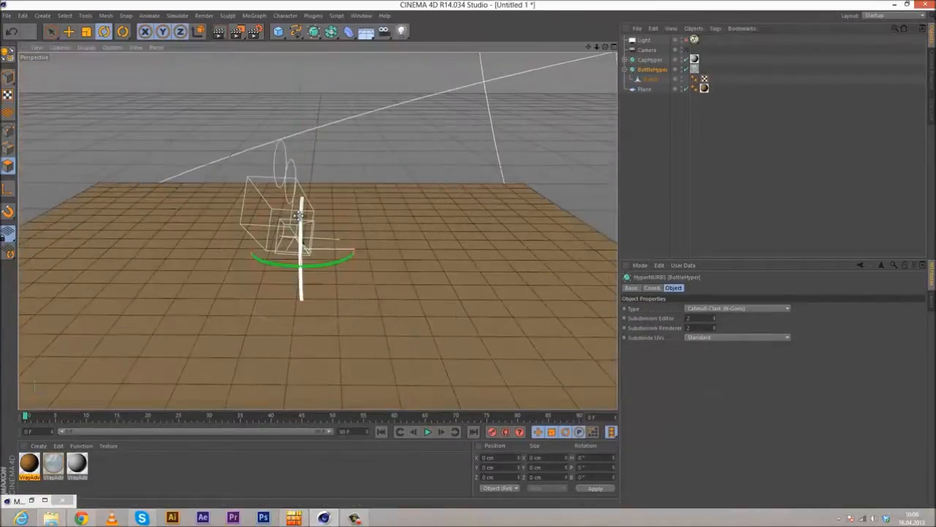
{"action": "scroll", "coordinate": [298, 216], "scroll_direction": "up", "scroll_amount": 6}
{"action": "middle_click_drag", "start_coordinate": [307, 284], "coordinate": [300, 180], "text": "alt"}
{"action": "scroll", "coordinate": [292, 187], "scroll_direction": "up", "scroll_amount": 6}
{"action": "left_click_drag", "start_coordinate": [309, 213], "coordinate": [517, 107], "text": "alt"}
{"action": "scroll", "coordinate": [484, 135], "scroll_direction": "up", "scroll_amount": 2}
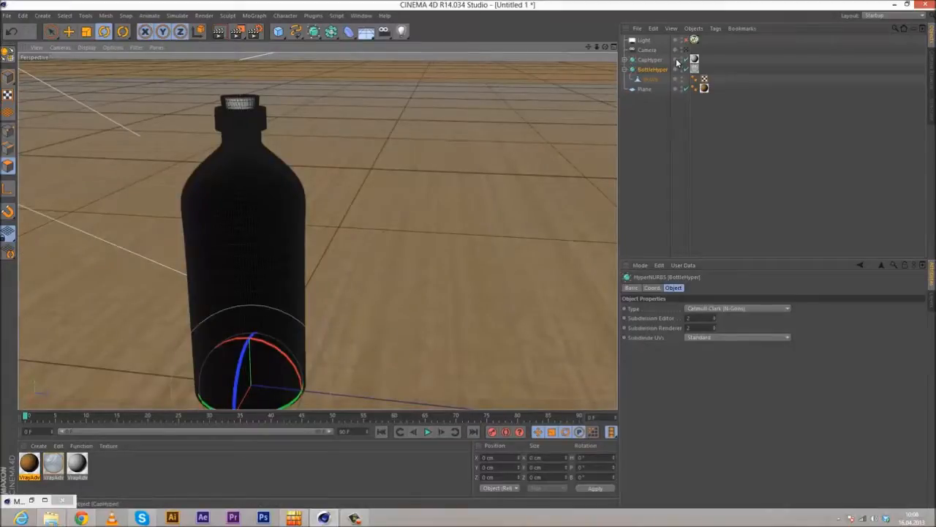
{"action": "left_click", "coordinate": [627, 59]}
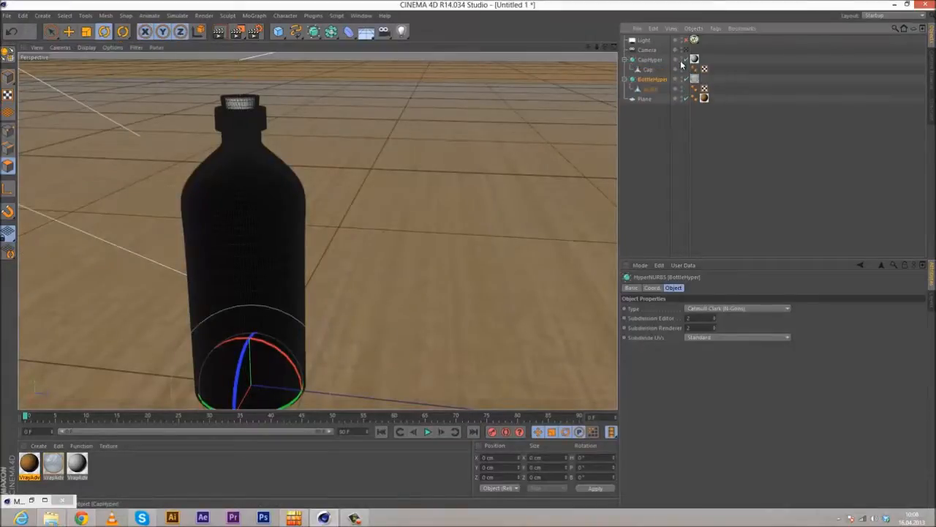
{"action": "left_click", "coordinate": [627, 59]}
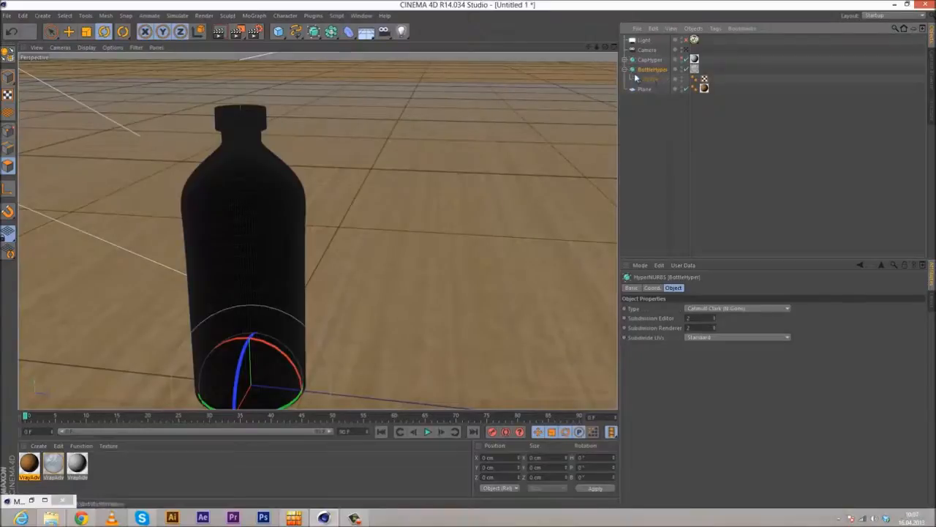
- Duplicate BottleHyper directly below the original and rename the copy Liquid
{"action": "left_click", "coordinate": [626, 69]}
{"action": "mouse_move", "coordinate": [642, 69]}
{"action": "left_mouse_down", "text": "ctrl"}
{"action": "mouse_move", "coordinate": [643, 60]}
{"action": "mouse_move", "coordinate": [647, 83]}
{"action": "left_mouse_up", "text": "ctrl"}
{"action": "double_click", "coordinate": [652, 81]}
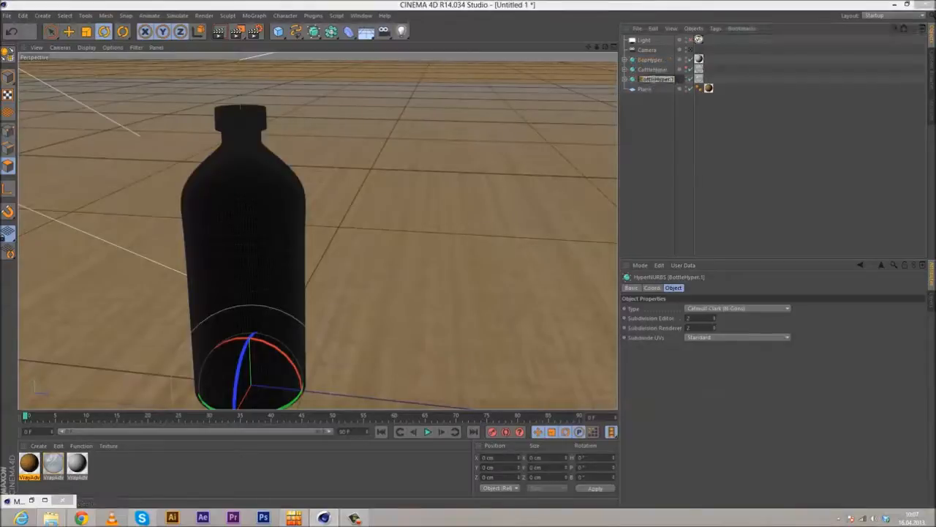
{"action": "key", "text": "BackSpace"}
{"action": "type", "text": "Liq"}
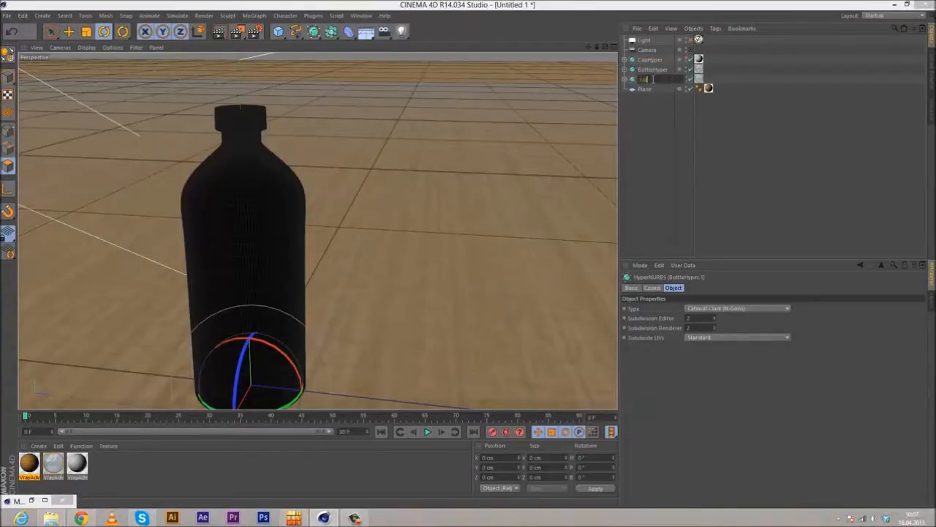
{"action": "type", "text": "uid"}
{"action": "key", "text": "Return"}
- Expand the Liquid HyperNURBS and rename its child polygon object Liquid
{"action": "left_click", "coordinate": [627, 79]}
{"action": "left_click", "coordinate": [653, 88]}
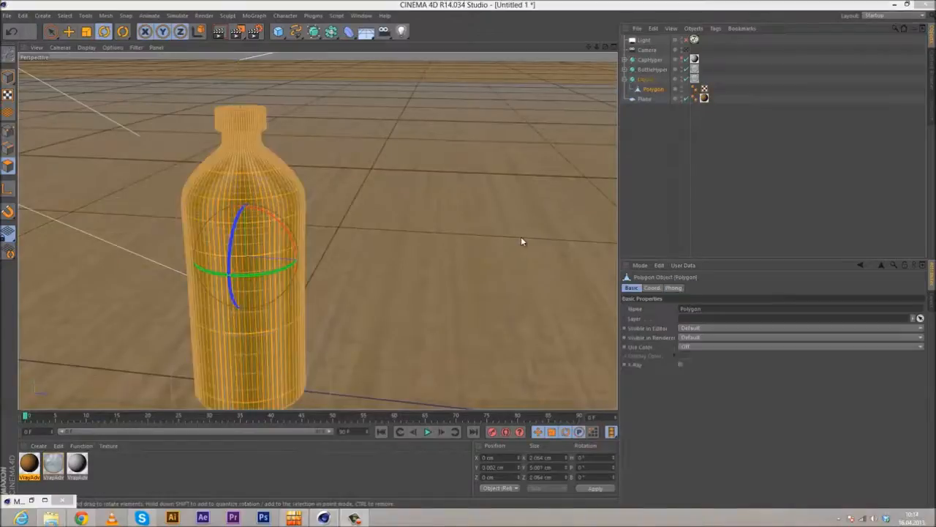
{"action": "double_click", "coordinate": [659, 90]}
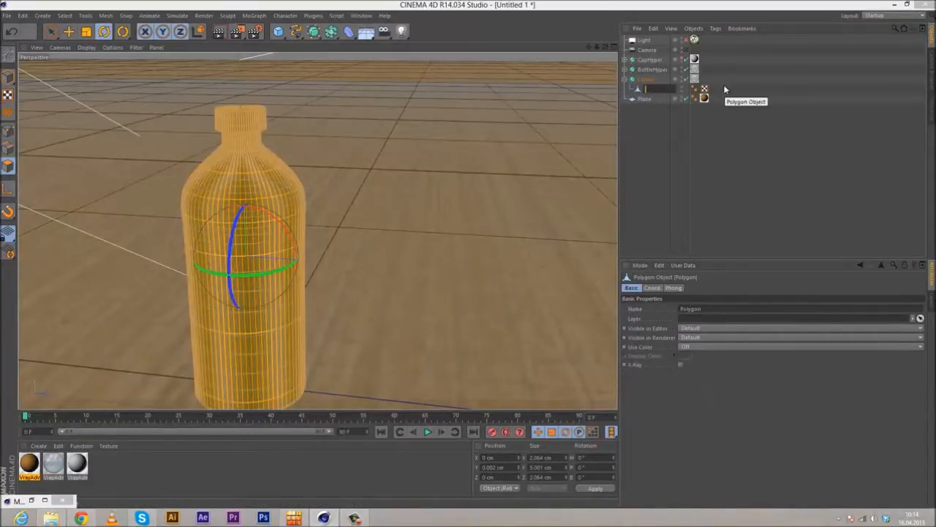
{"action": "type", "text": "Liquid"}
{"action": "key", "text": "Return"}
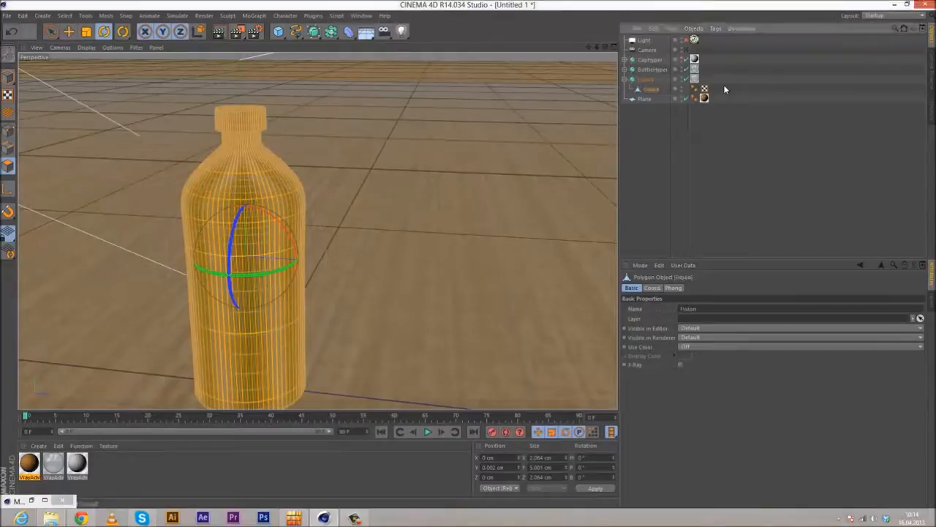
- Make the Liquid HyperNURBS editable, move its mesh out above CapHyper, delete the leftover parent and select the mesh
{"action": "left_click", "coordinate": [628, 79]}
{"action": "left_click", "coordinate": [639, 80]}
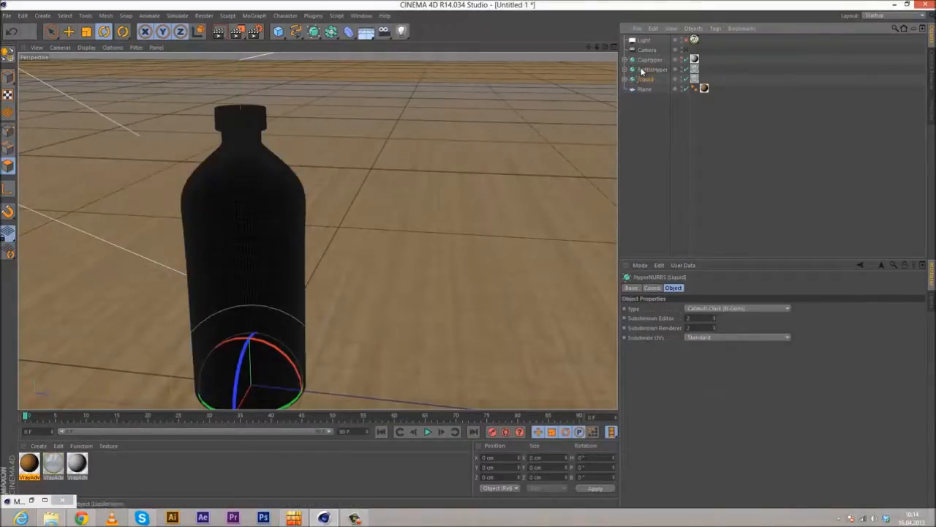
{"action": "left_click", "coordinate": [644, 80]}
{"action": "left_click", "coordinate": [628, 79]}
{"action": "left_click", "coordinate": [627, 88]}
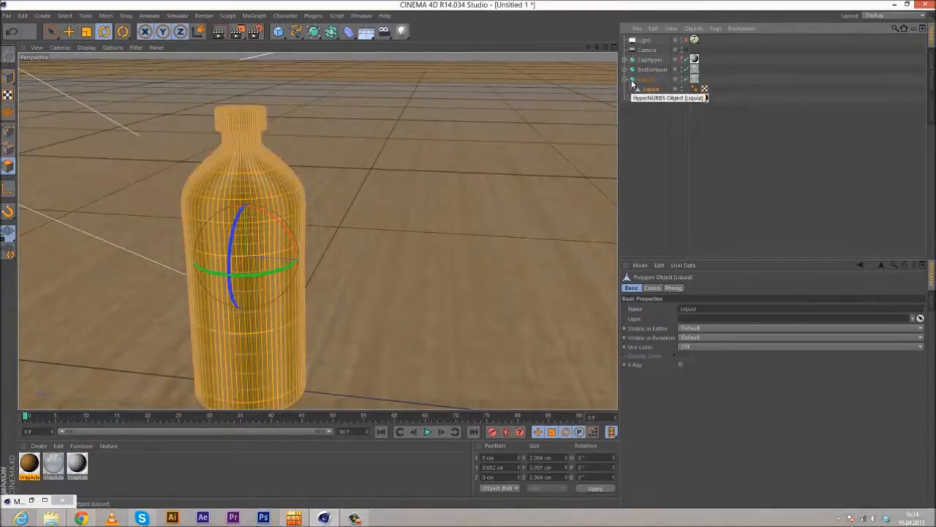
{"action": "left_click", "coordinate": [630, 81]}
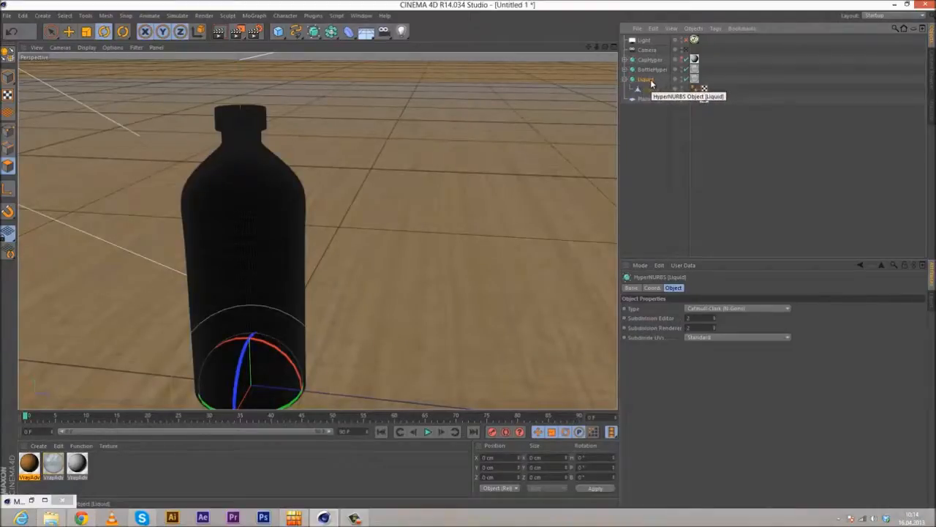
{"action": "key", "text": "c"}
{"action": "left_click_drag", "start_coordinate": [644, 88], "coordinate": [647, 57]}
{"action": "left_click", "coordinate": [646, 88]}
{"action": "key", "text": "Delete"}
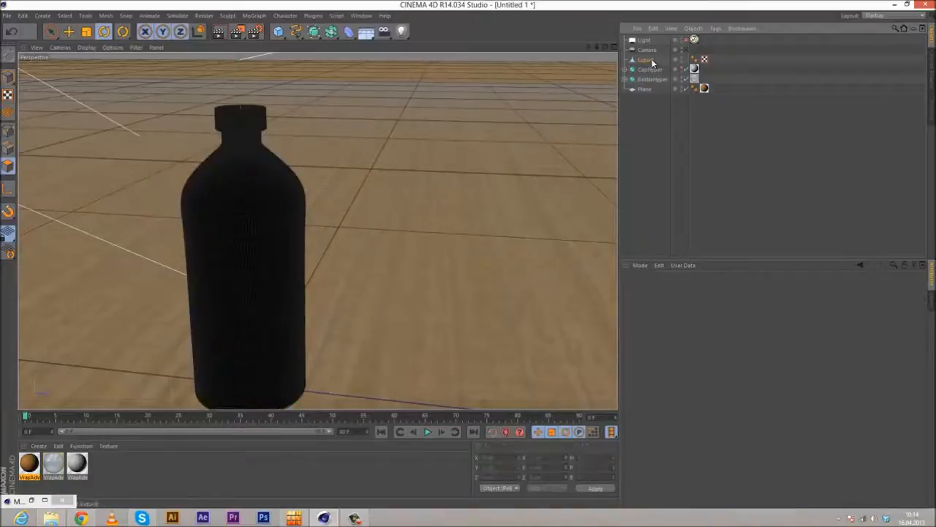
{"action": "left_click", "coordinate": [646, 59]}
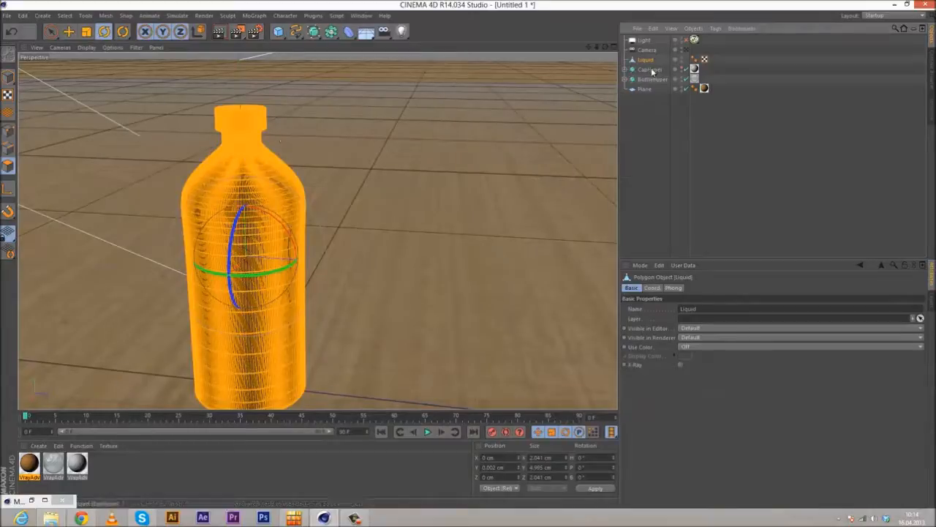
- Show CapHyper again and hide BottleHyper in the viewport
{"action": "left_click", "coordinate": [682, 69]}
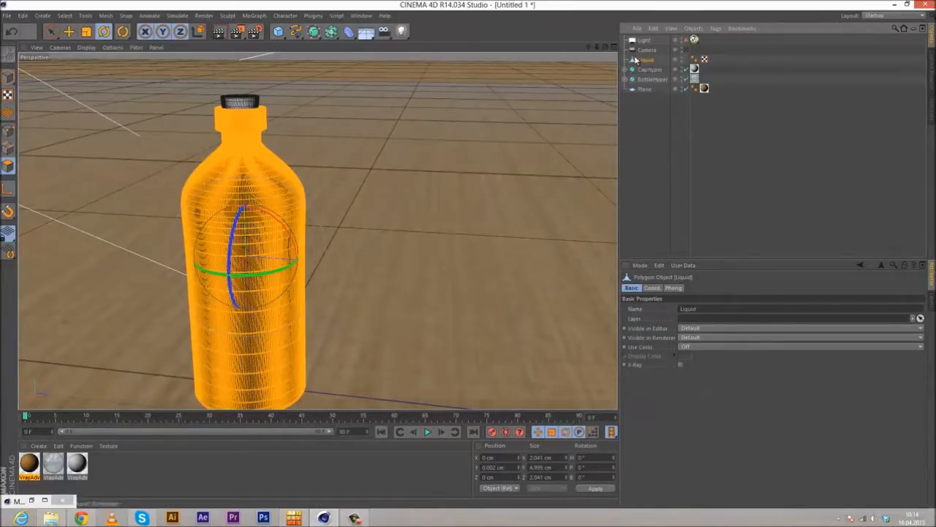
{"action": "left_click", "coordinate": [682, 78]}
{"action": "left_click", "coordinate": [682, 77]}
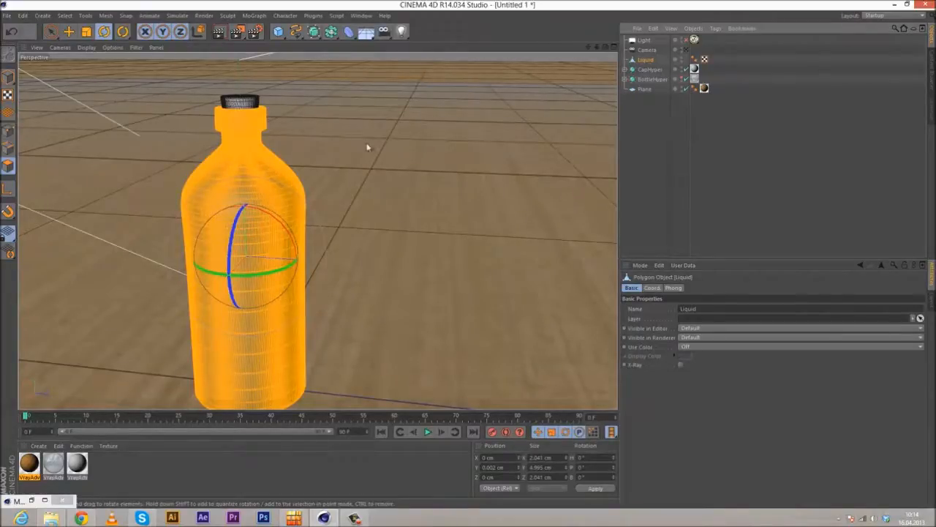
- Use Rectangle Selection in the front view to select the Liquid polygons from the upper shoulder to the neck opening
{"action": "left_click", "coordinate": [51, 32]}
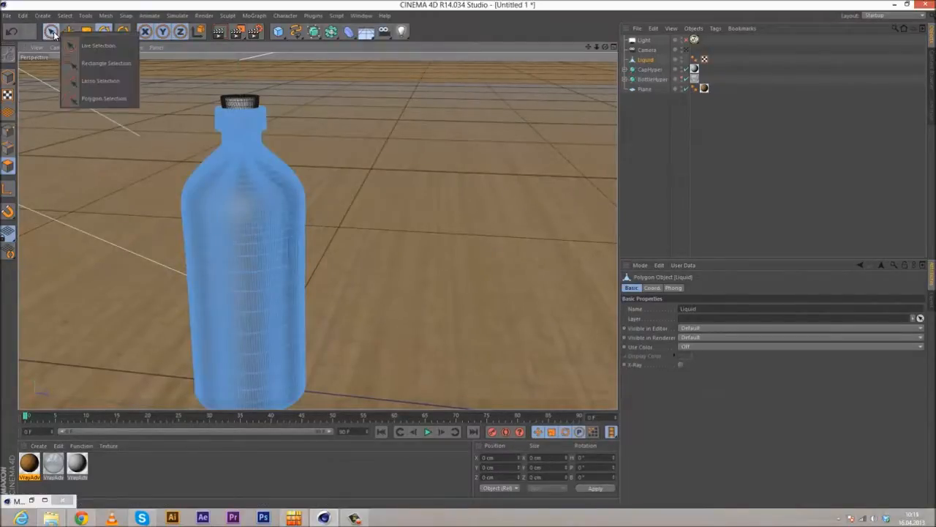
{"action": "left_click", "coordinate": [102, 63]}
{"action": "middle_click", "coordinate": [385, 139]}
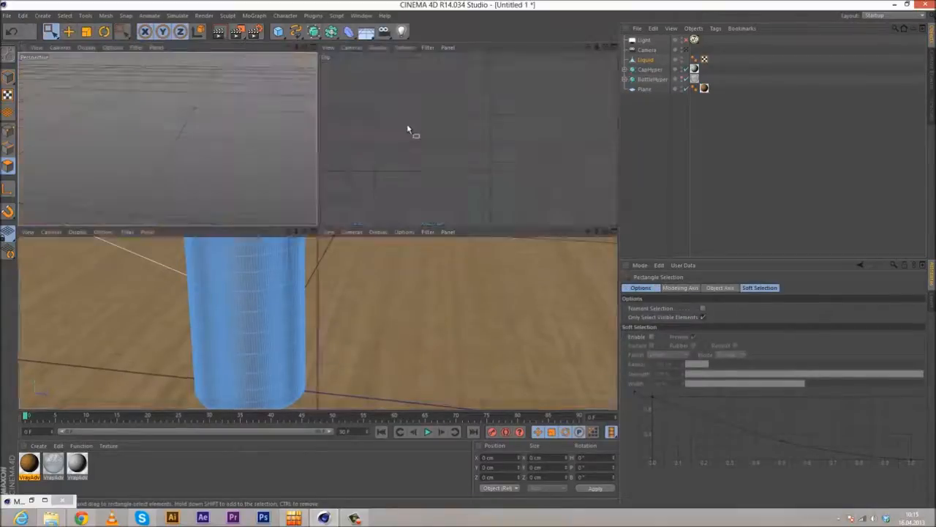
{"action": "middle_click", "coordinate": [458, 289]}
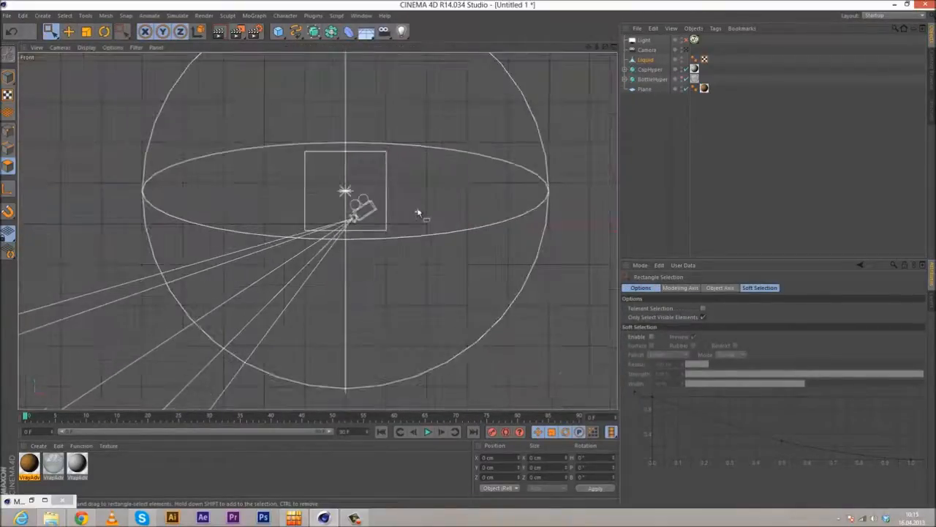
{"action": "scroll", "coordinate": [342, 226], "scroll_direction": "up", "scroll_amount": 20}
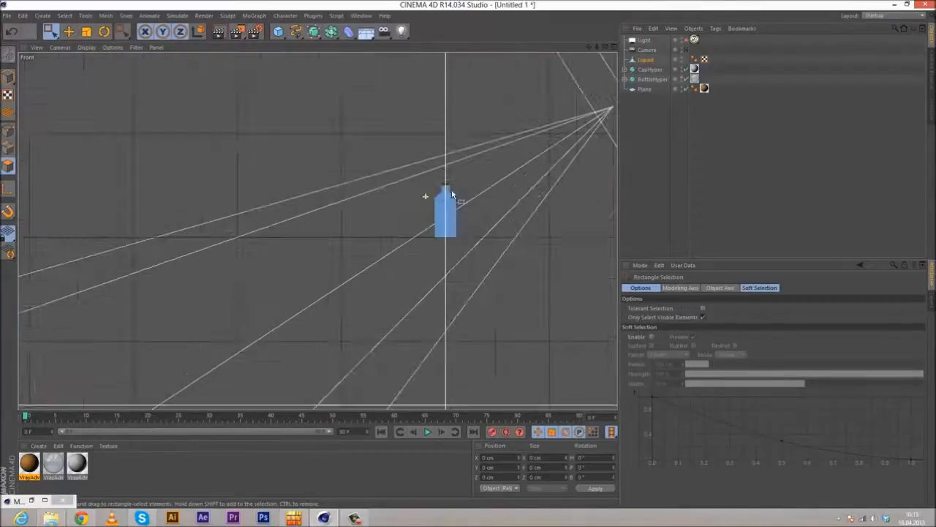
{"action": "scroll", "coordinate": [459, 199], "scroll_direction": "up", "scroll_amount": 15}
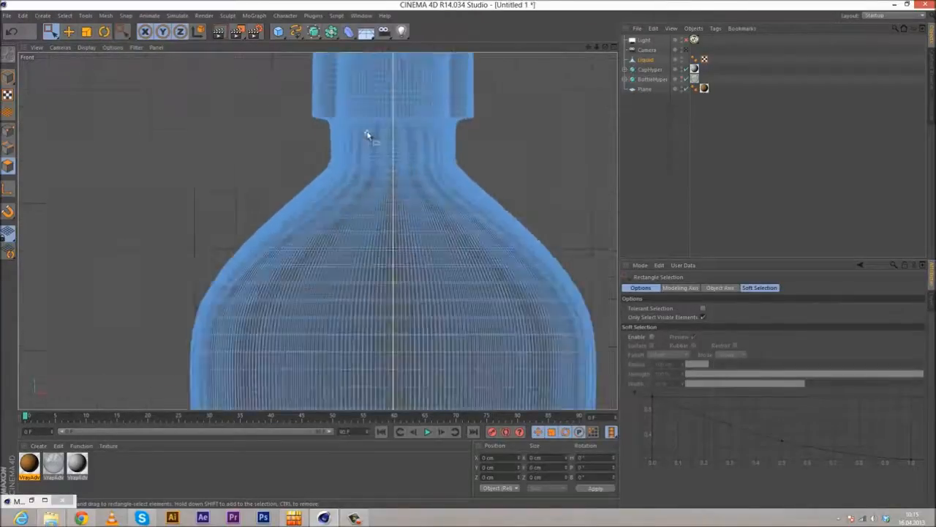
{"action": "scroll", "coordinate": [461, 151], "scroll_direction": "up", "scroll_amount": 8}
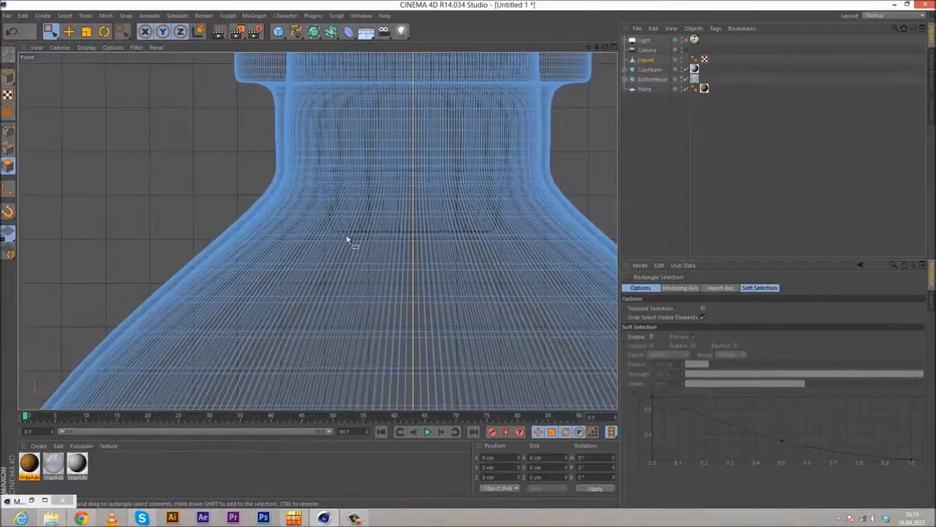
{"action": "scroll", "coordinate": [411, 236], "scroll_direction": "down", "scroll_amount": 10}
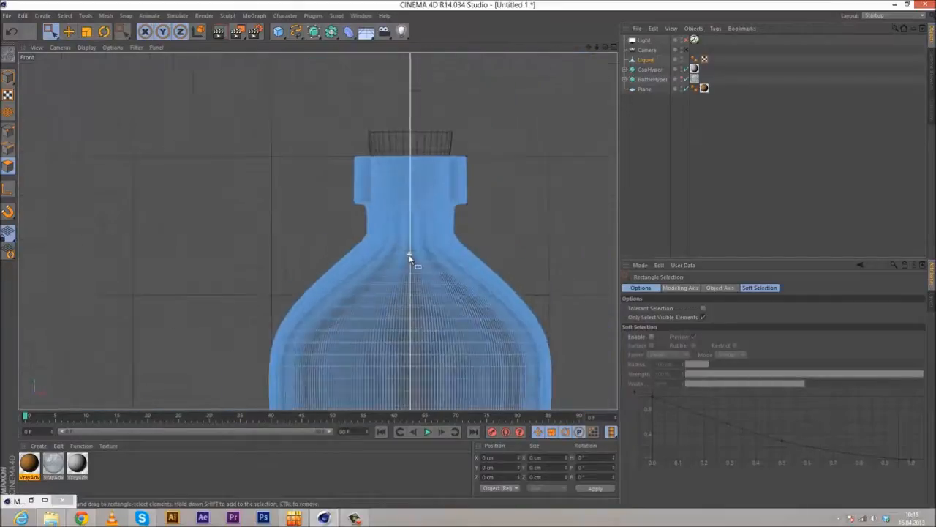
{"action": "scroll", "coordinate": [371, 219], "scroll_direction": "down", "scroll_amount": 4}
{"action": "left_click_drag", "start_coordinate": [264, 98], "coordinate": [515, 200]}
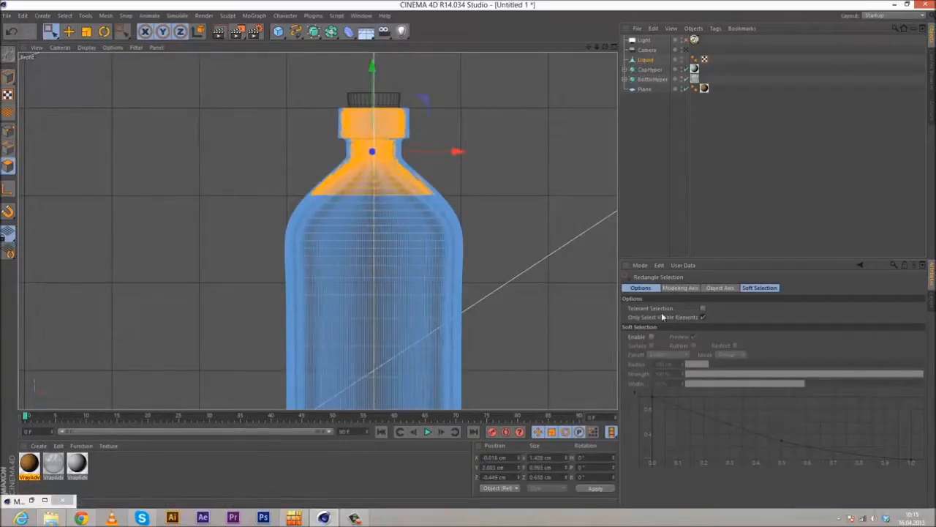
- Disable Only Select Visible Elements, reselect all Liquid polygons above the shoulder through the full depth, and delete them
{"action": "left_click", "coordinate": [703, 317]}
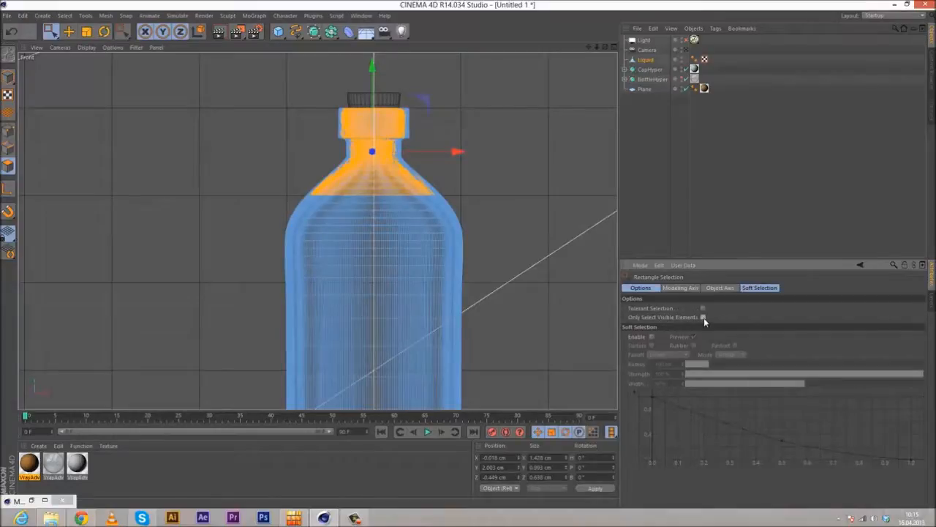
{"action": "left_click_drag", "start_coordinate": [249, 87], "coordinate": [488, 195]}
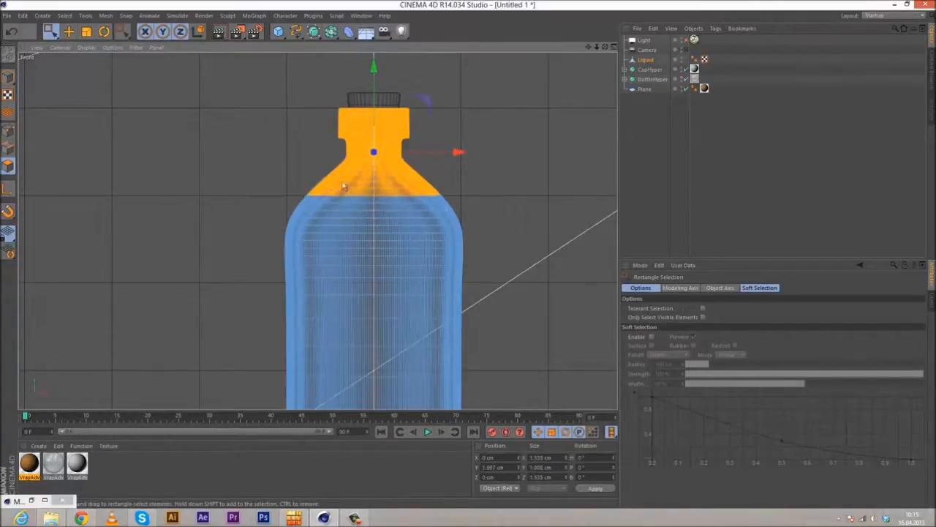
{"action": "scroll", "coordinate": [430, 202], "scroll_direction": "up", "scroll_amount": 10}
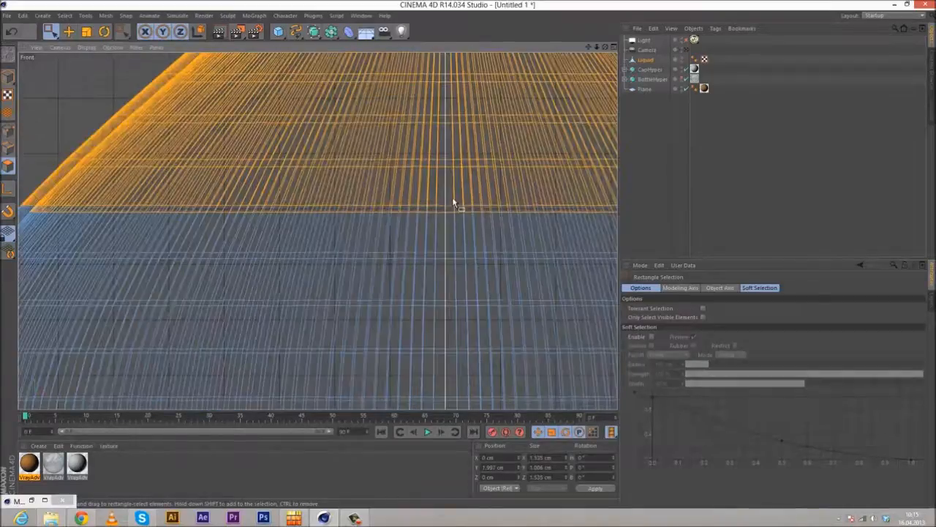
{"action": "scroll", "coordinate": [452, 199], "scroll_direction": "down", "scroll_amount": 10}
{"action": "left_click_drag", "start_coordinate": [249, 64], "coordinate": [512, 189]}
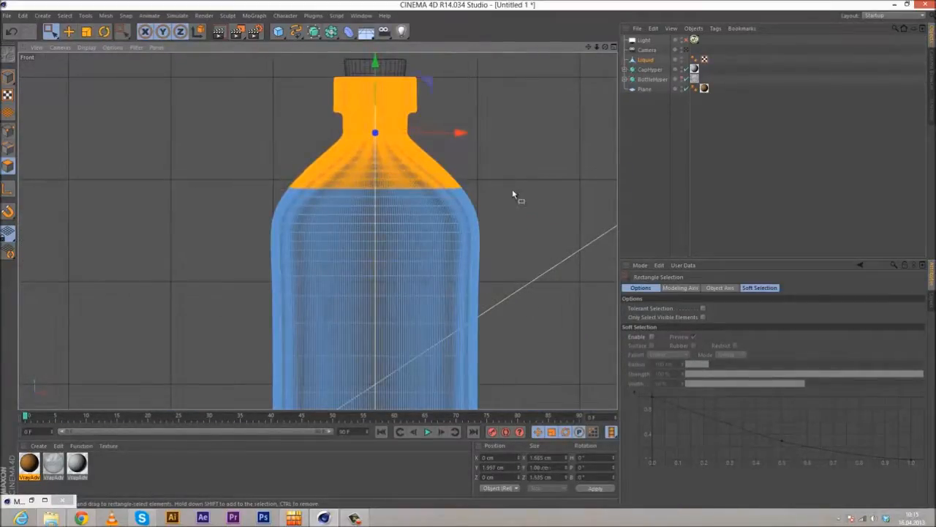
{"action": "scroll", "coordinate": [495, 194], "scroll_direction": "up", "scroll_amount": 5}
{"action": "scroll", "coordinate": [495, 205], "scroll_direction": "up", "scroll_amount": 4}
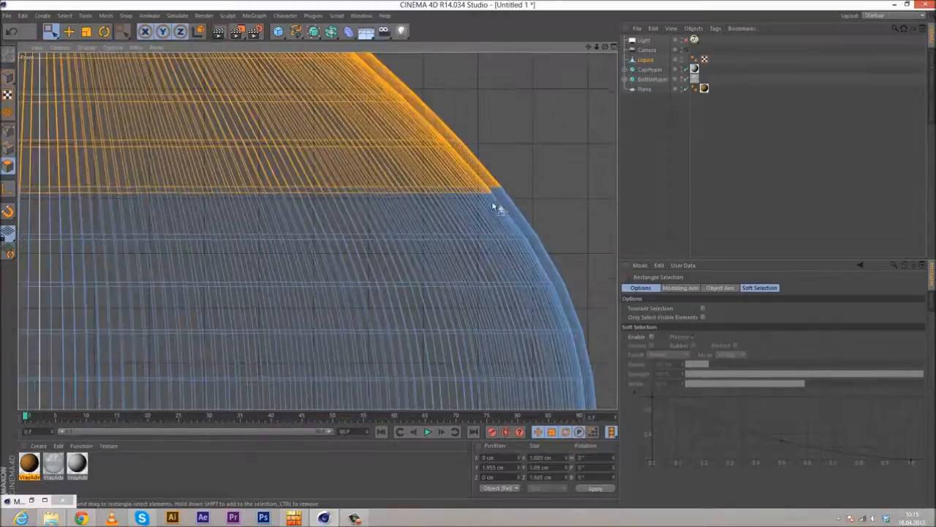
{"action": "middle_click", "coordinate": [264, 163]}
{"action": "middle_click", "coordinate": [264, 163]}
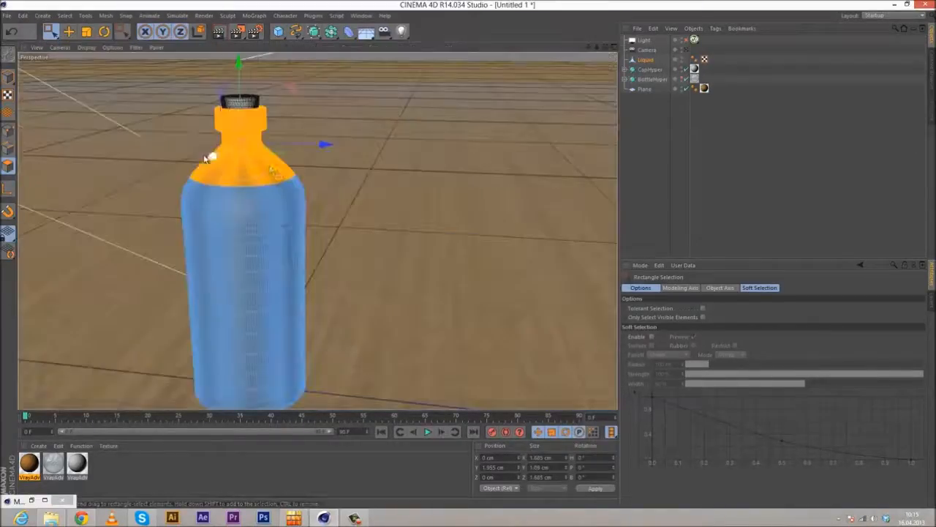
{"action": "scroll", "coordinate": [277, 169], "scroll_direction": "up", "scroll_amount": 8}
{"action": "left_click_drag", "start_coordinate": [404, 198], "coordinate": [343, 188], "text": "alt"}
{"action": "scroll", "coordinate": [341, 185], "scroll_direction": "down", "scroll_amount": 5}
{"action": "middle_click_drag", "start_coordinate": [172, 173], "coordinate": [242, 191], "text": "alt"}
{"action": "left_click_drag", "start_coordinate": [241, 192], "coordinate": [272, 203], "text": "alt"}
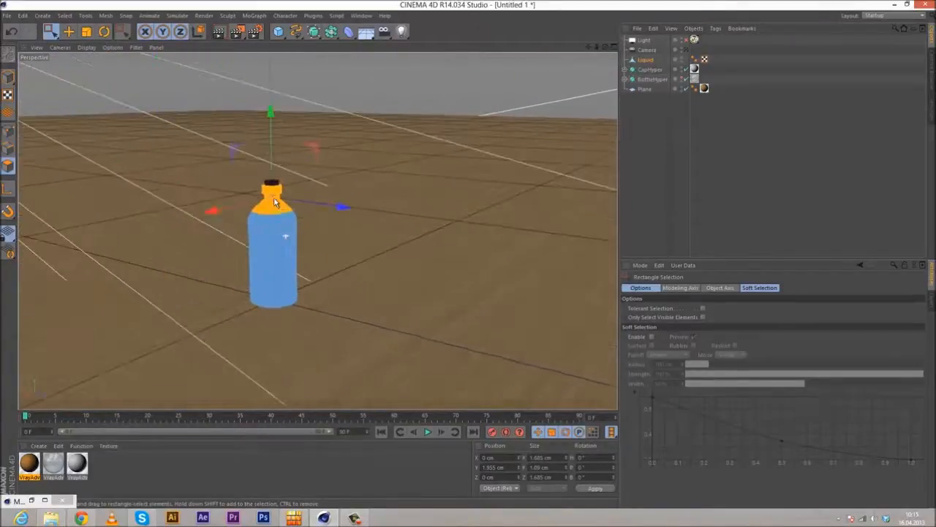
{"action": "scroll", "coordinate": [271, 197], "scroll_direction": "up", "scroll_amount": 6}
{"action": "key", "text": "Delete"}
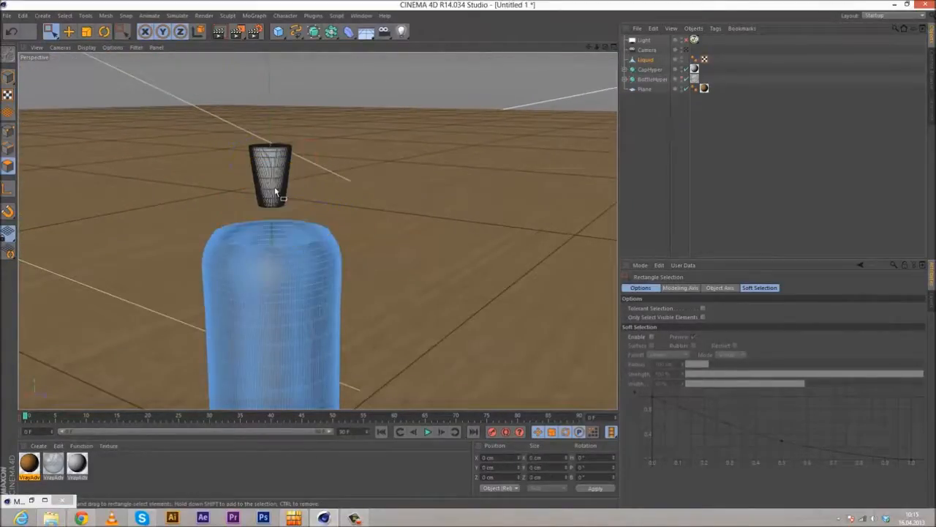
- Examine the open upper edge and inner walls of the trimmed Liquid mesh from above and from the side
{"action": "scroll", "coordinate": [279, 238], "scroll_direction": "up", "scroll_amount": 6}
{"action": "scroll", "coordinate": [294, 228], "scroll_direction": "up", "scroll_amount": 2}
{"action": "left_click_drag", "start_coordinate": [293, 226], "coordinate": [284, 288], "text": "alt"}
{"action": "scroll", "coordinate": [346, 274], "scroll_direction": "down", "scroll_amount": 4}
{"action": "middle_click_drag", "start_coordinate": [303, 320], "coordinate": [310, 170], "text": "alt"}
{"action": "scroll", "coordinate": [310, 171], "scroll_direction": "down", "scroll_amount": 4}
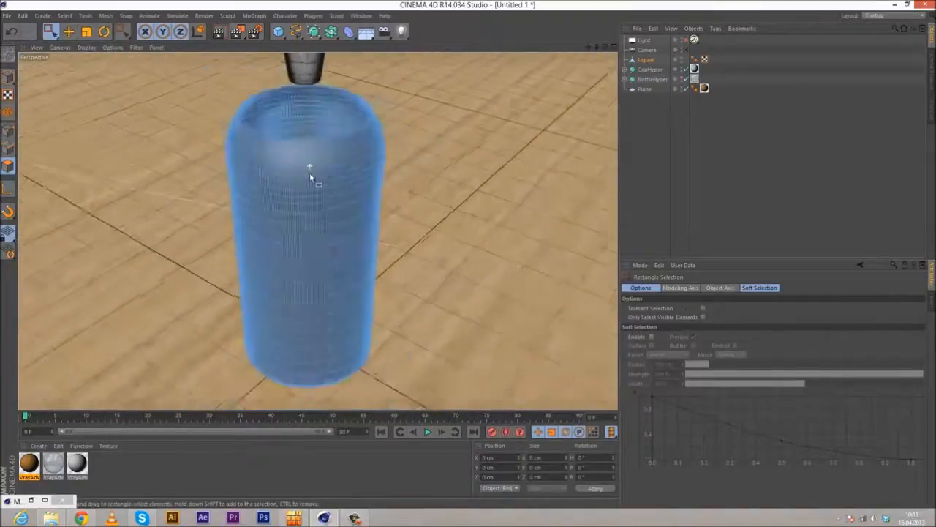
{"action": "left_click_drag", "start_coordinate": [318, 202], "coordinate": [335, 169], "text": "alt"}
{"action": "middle_click_drag", "start_coordinate": [335, 169], "coordinate": [336, 226], "text": "alt"}
{"action": "scroll", "coordinate": [335, 227], "scroll_direction": "down", "scroll_amount": 2}
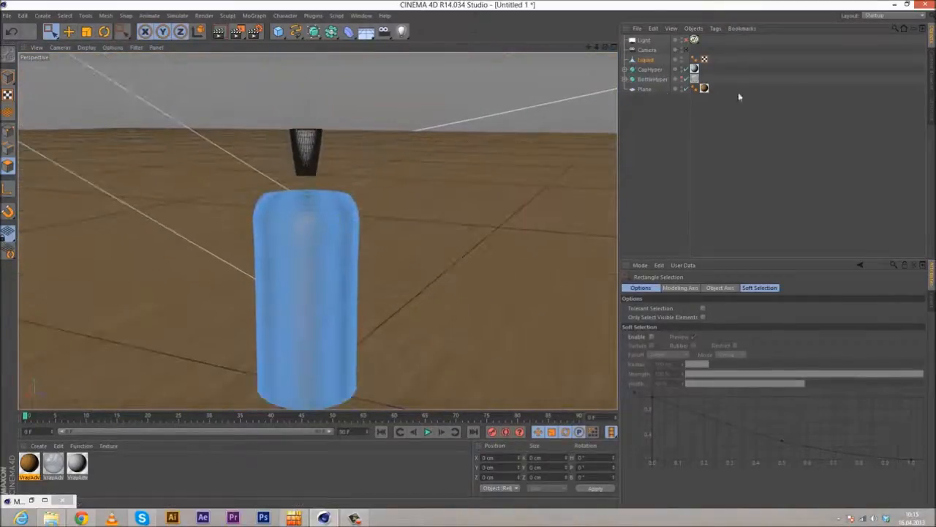
- Show BottleHyper in the viewport again and scale the whole Liquid object down uniformly to about 1.943 cm wide in the front view
{"action": "left_click", "coordinate": [685, 79]}
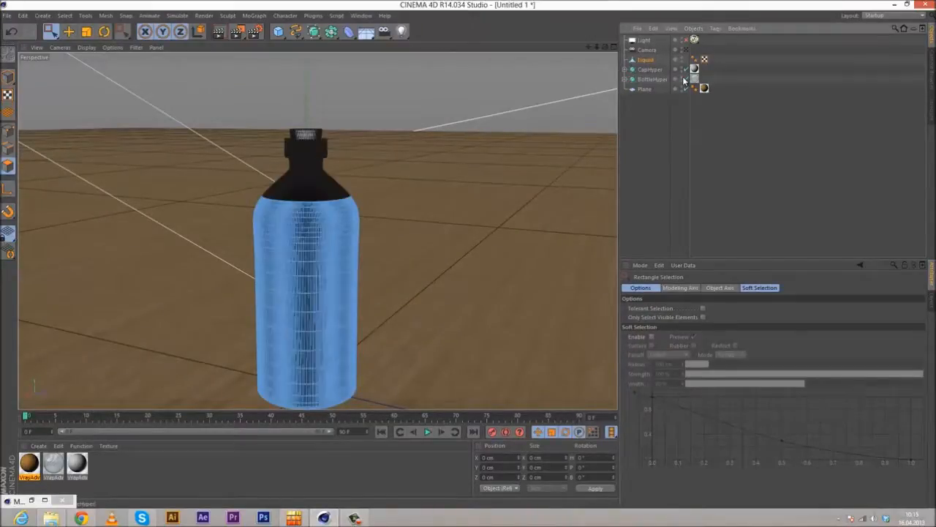
{"action": "left_click", "coordinate": [644, 61]}
{"action": "left_click", "coordinate": [86, 31]}
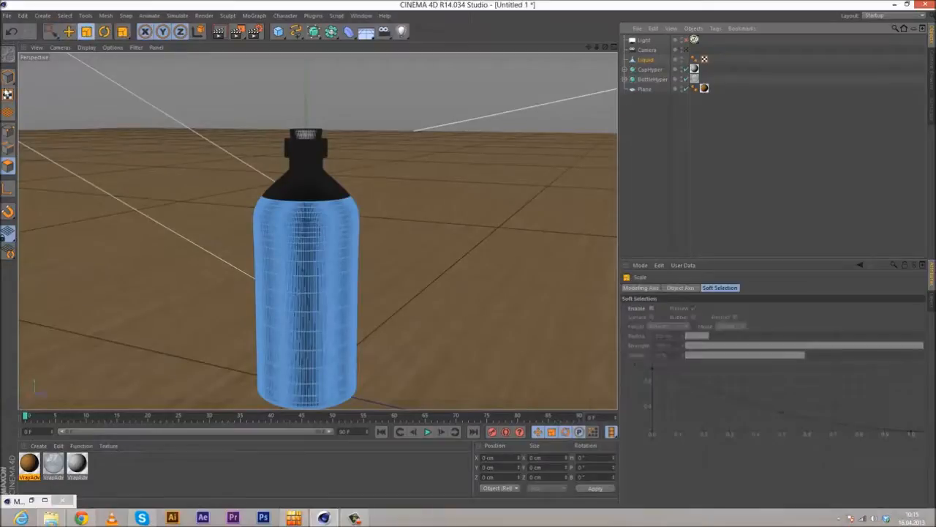
{"action": "left_click", "coordinate": [6, 77]}
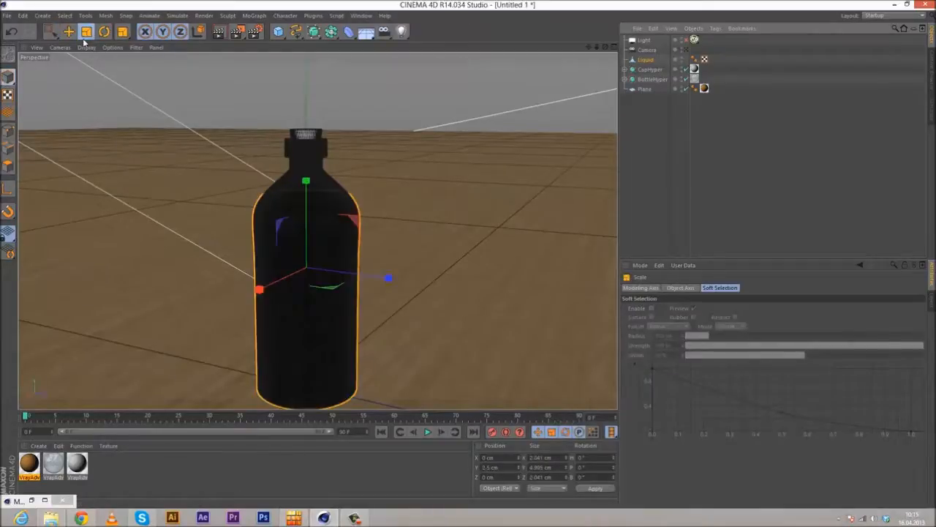
{"action": "scroll", "coordinate": [293, 217], "scroll_direction": "up", "scroll_amount": 3}
{"action": "scroll", "coordinate": [376, 214], "scroll_direction": "down", "scroll_amount": 3}
{"action": "middle_click", "coordinate": [431, 245]}
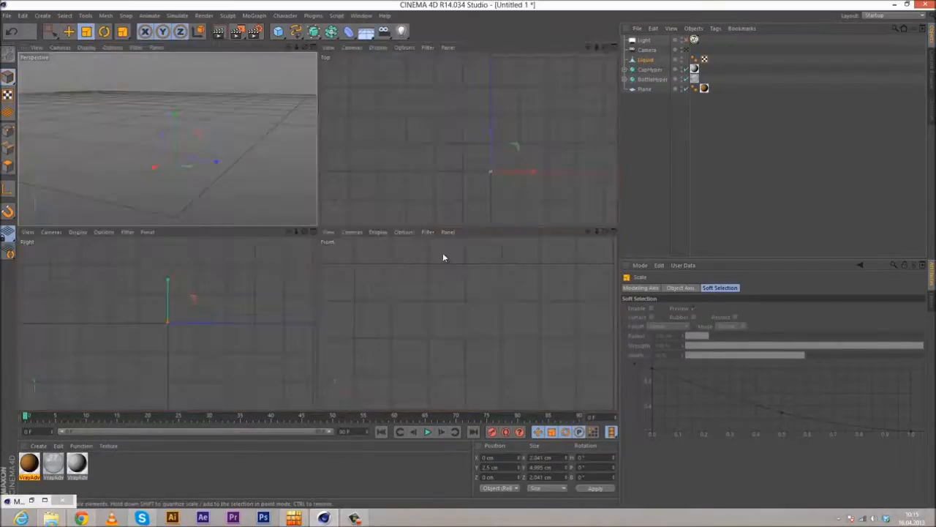
{"action": "middle_click", "coordinate": [476, 333]}
{"action": "scroll", "coordinate": [414, 314], "scroll_direction": "down", "scroll_amount": 5}
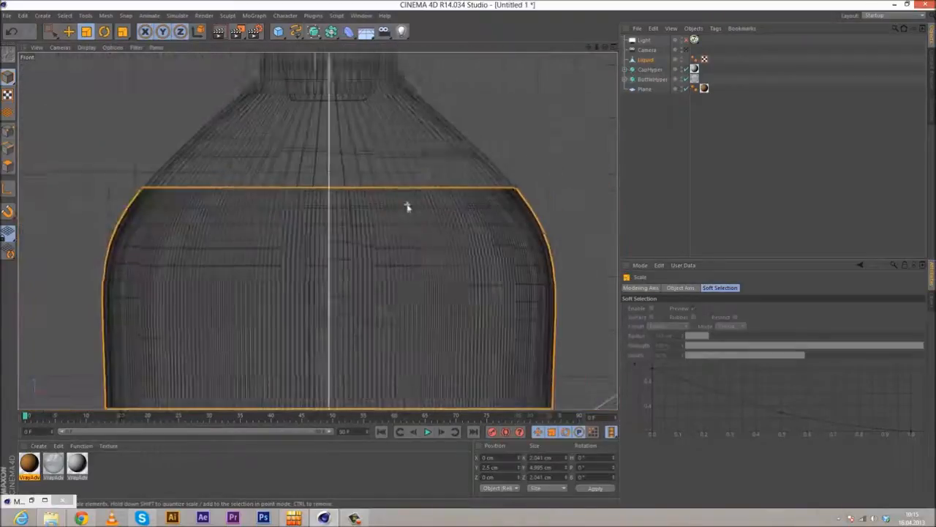
{"action": "scroll", "coordinate": [322, 157], "scroll_direction": "down", "scroll_amount": 8}
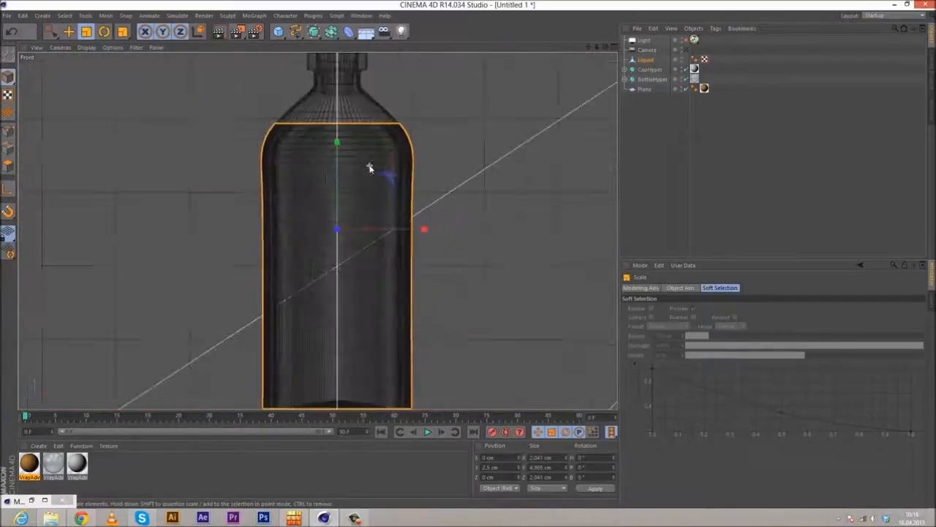
{"action": "middle_click_drag", "start_coordinate": [339, 144], "coordinate": [334, 213]}
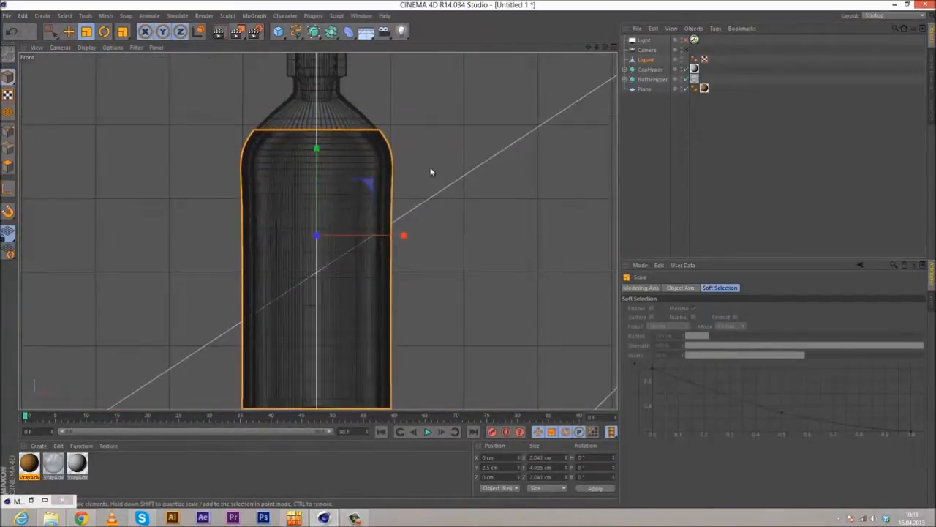
{"action": "left_click_drag", "start_coordinate": [429, 171], "coordinate": [413, 177]}
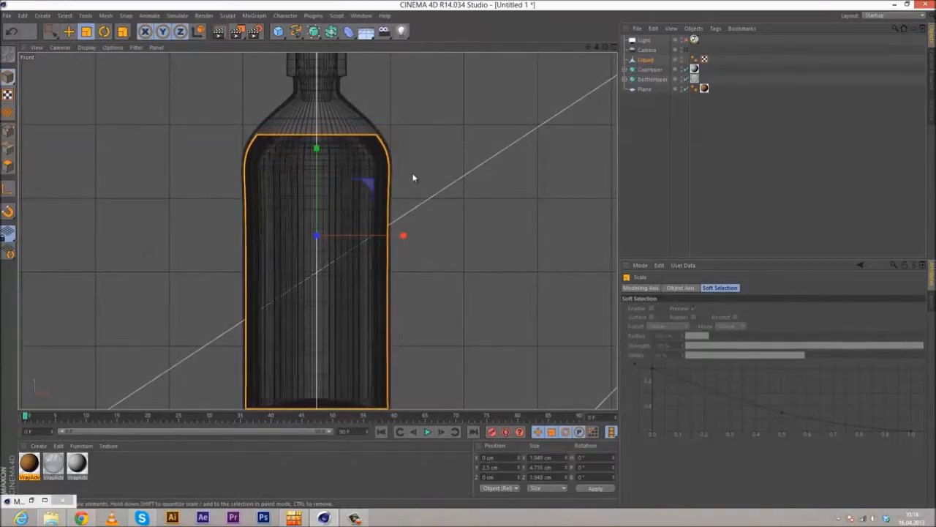
- Stretch Liquid along Y only, to a height of about 4.89 cm, so it nearly fills the bottle body
{"action": "middle_click_drag", "start_coordinate": [382, 212], "coordinate": [389, 191], "text": "alt"}
{"action": "left_click_drag", "start_coordinate": [324, 129], "coordinate": [324, 129]}
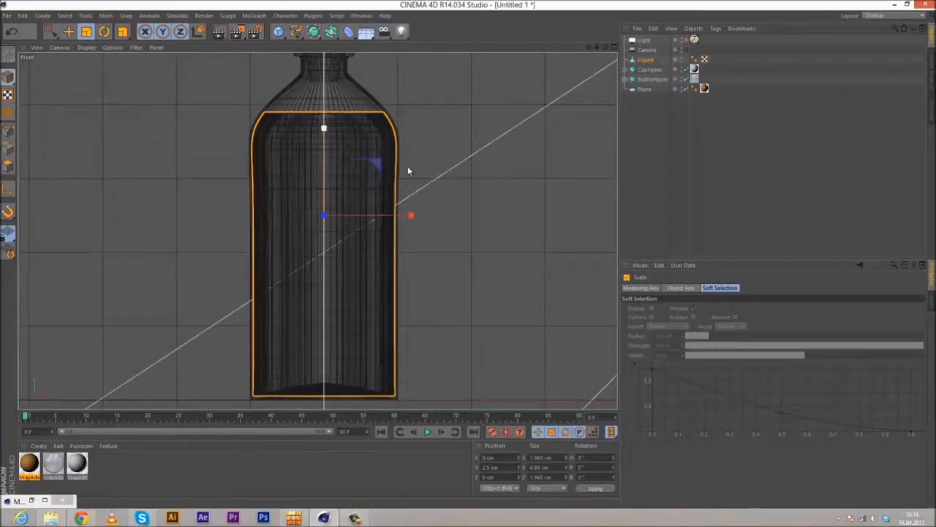
{"action": "left_click", "coordinate": [209, 467]}
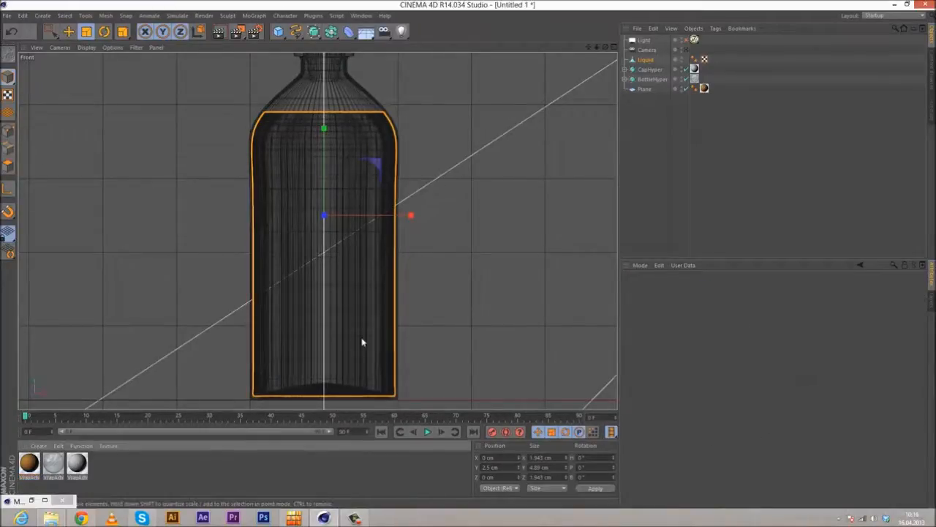
- Create a new VrayAdvancedMaterial and open it for editing
{"action": "middle_click", "coordinate": [435, 203]}
{"action": "middle_click", "coordinate": [205, 180]}
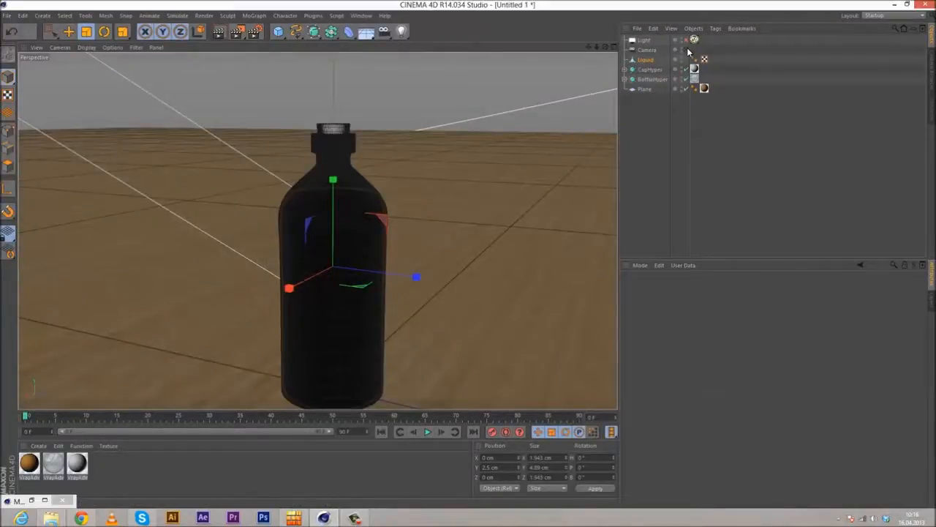
{"action": "left_click_drag", "start_coordinate": [293, 234], "coordinate": [236, 223], "text": "alt"}
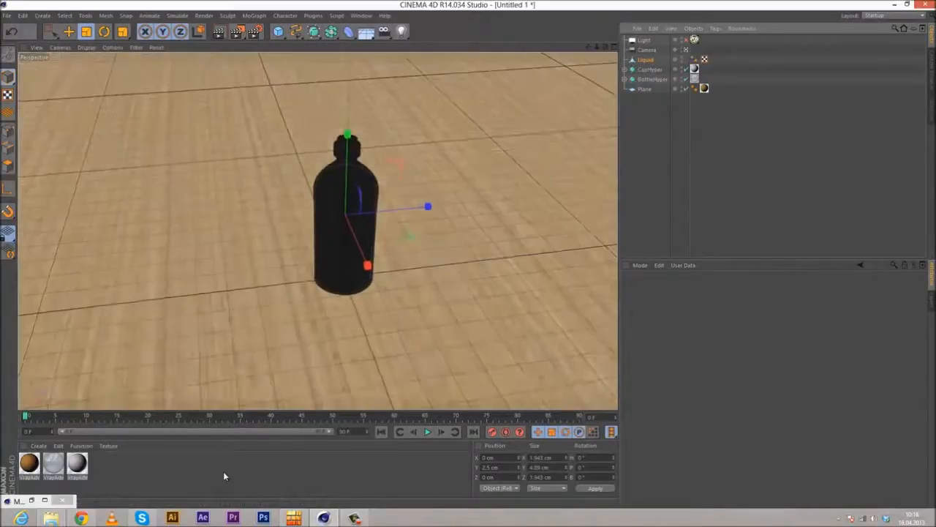
{"action": "left_click", "coordinate": [38, 445]}
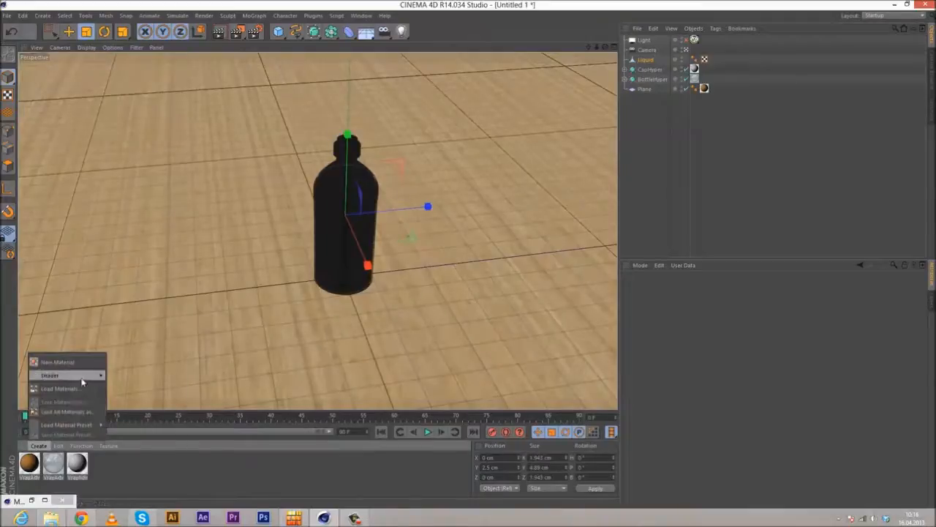
{"action": "mouse_move", "coordinate": [73, 374]}
{"action": "mouse_move", "coordinate": [154, 364]}
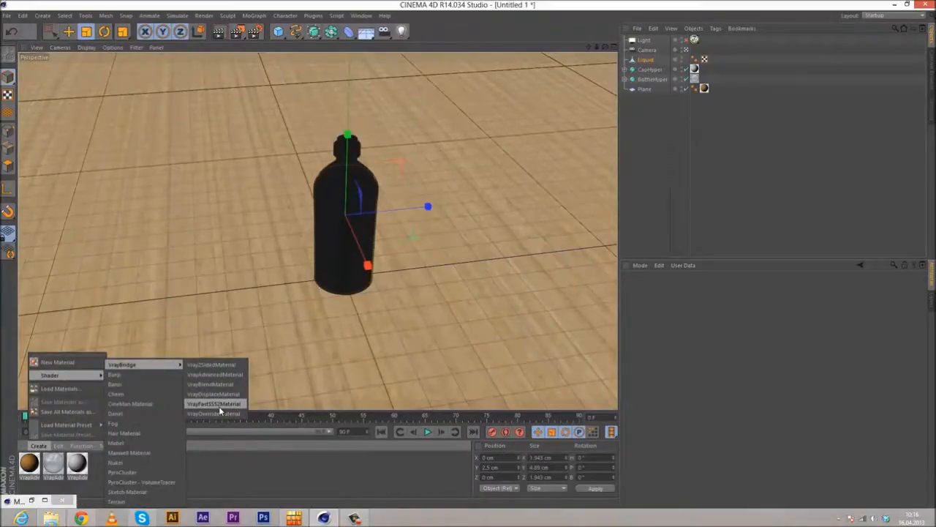
{"action": "left_click", "coordinate": [233, 378]}
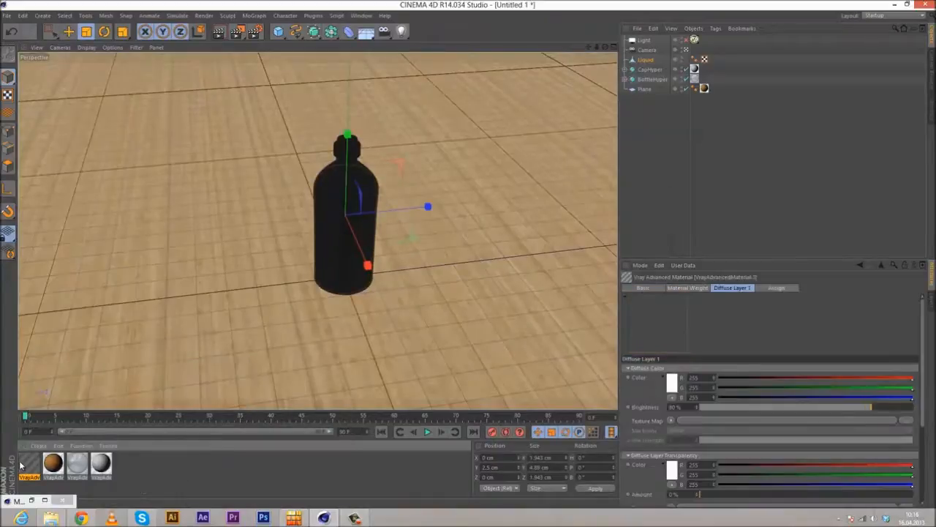
{"action": "double_click", "coordinate": [29, 463]}
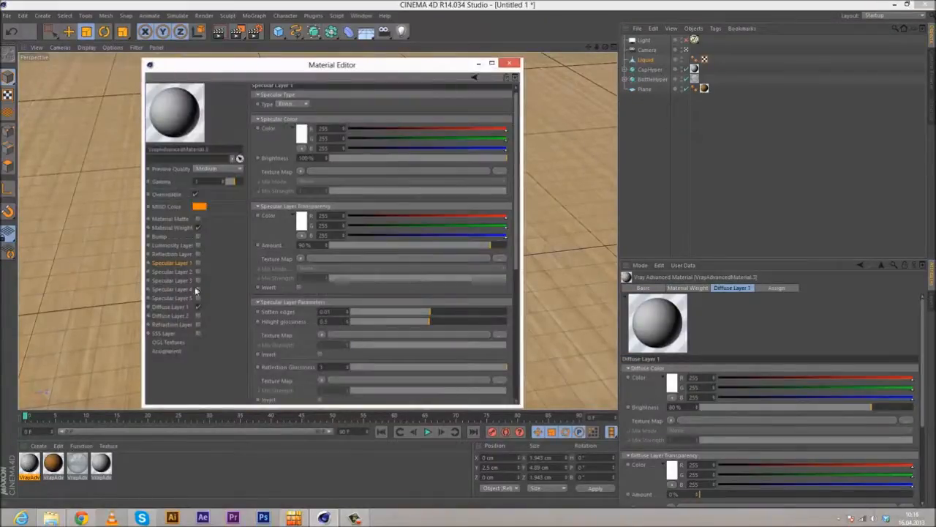
- Disable the new material's Material Weight and Diffuse Layer 1, and enable its Refraction Layer and Specular Layer 1
{"action": "left_click", "coordinate": [180, 309]}
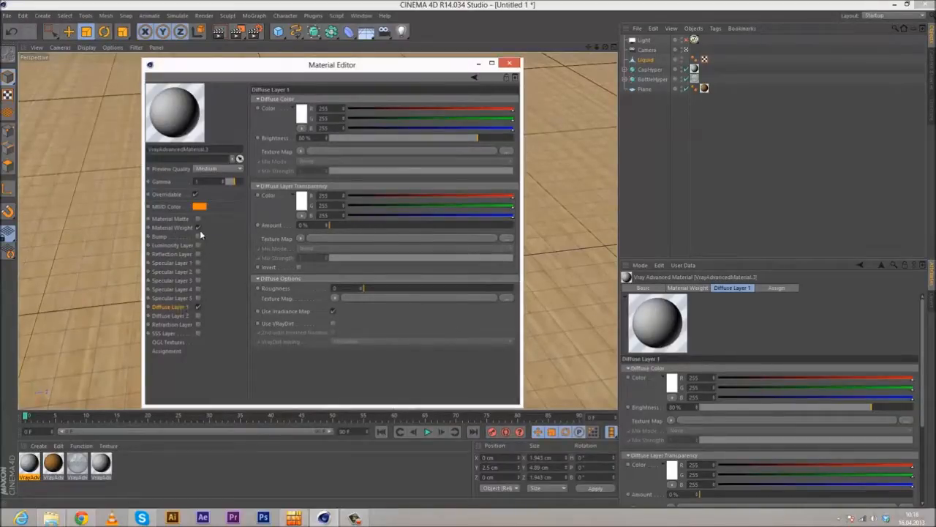
{"action": "left_click", "coordinate": [198, 228]}
{"action": "left_click", "coordinate": [197, 324]}
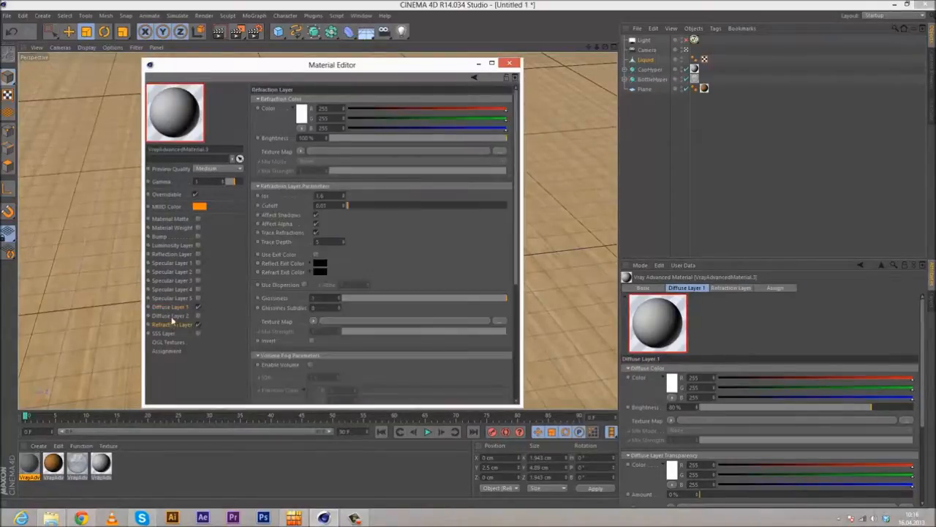
{"action": "left_click", "coordinate": [198, 262]}
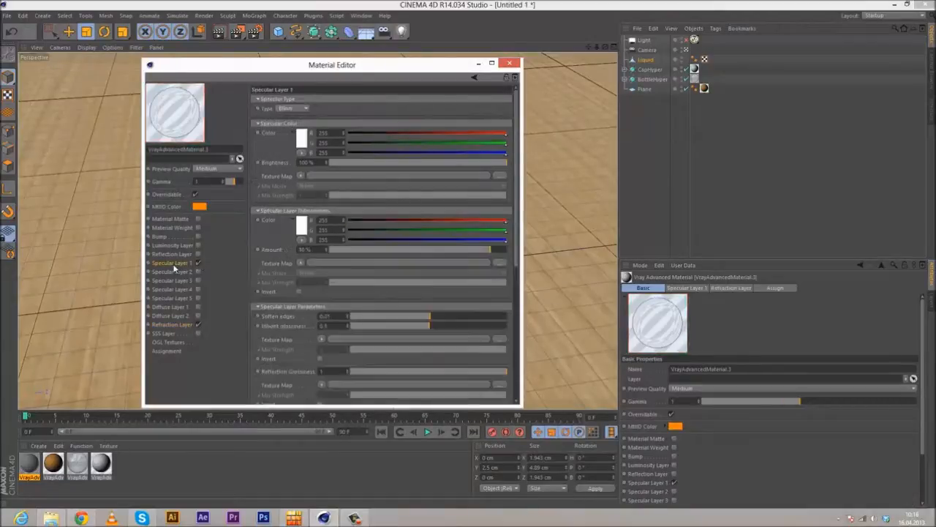
- In Specular Layer 1, enable Use Fresnel with Fresnel IOR 1.33, disable Trace Specular, and set Glossiness Subdivs to 16
{"action": "scroll", "coordinate": [373, 292], "scroll_direction": "down", "scroll_amount": 7}
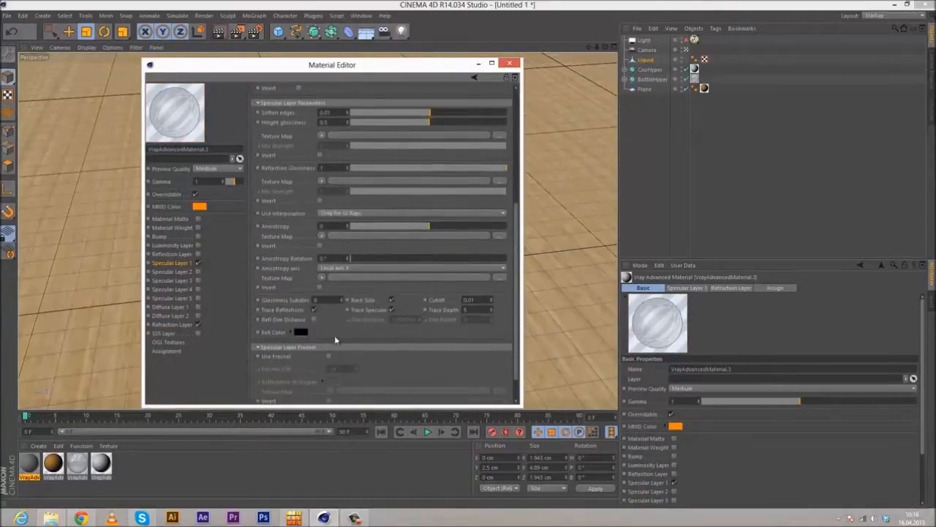
{"action": "left_click", "coordinate": [329, 358]}
{"action": "scroll", "coordinate": [330, 344], "scroll_direction": "down", "scroll_amount": 1}
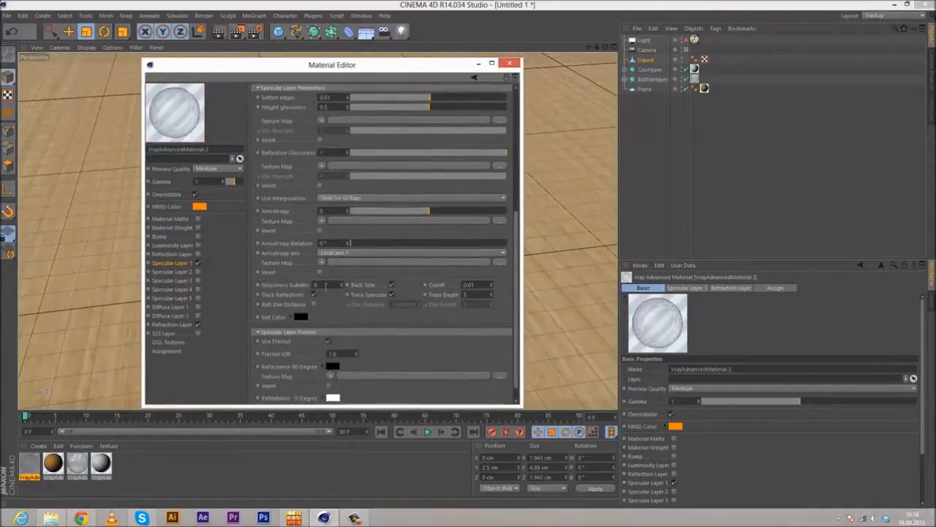
{"action": "left_click", "coordinate": [391, 294]}
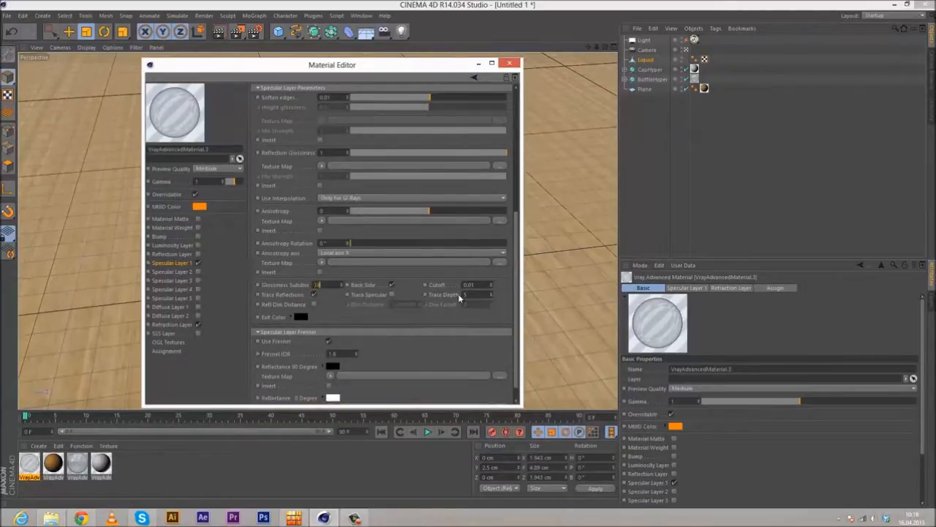
{"action": "key", "text": "BackSpace"}
{"action": "type", "text": "23"}
{"action": "key", "text": "Return"}
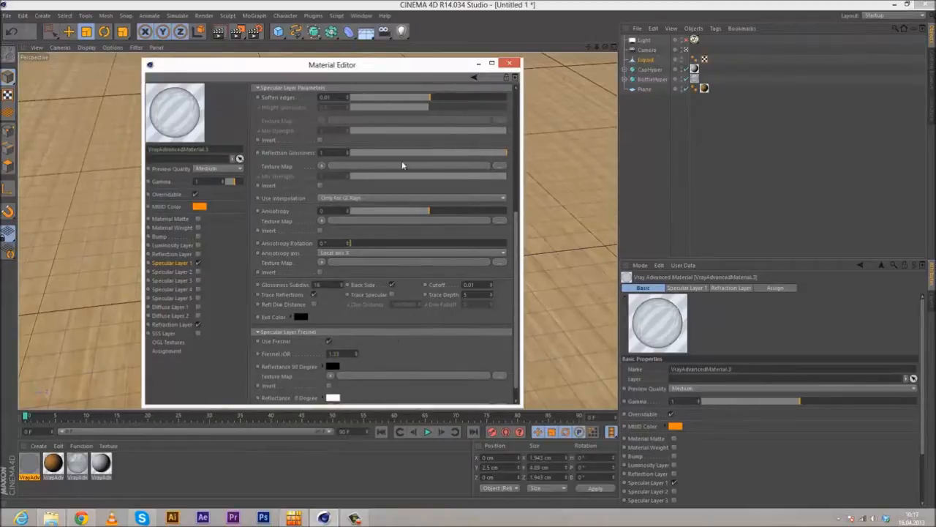
- Set the Refraction Layer's IOR to 1.33
{"action": "left_click", "coordinate": [175, 324]}
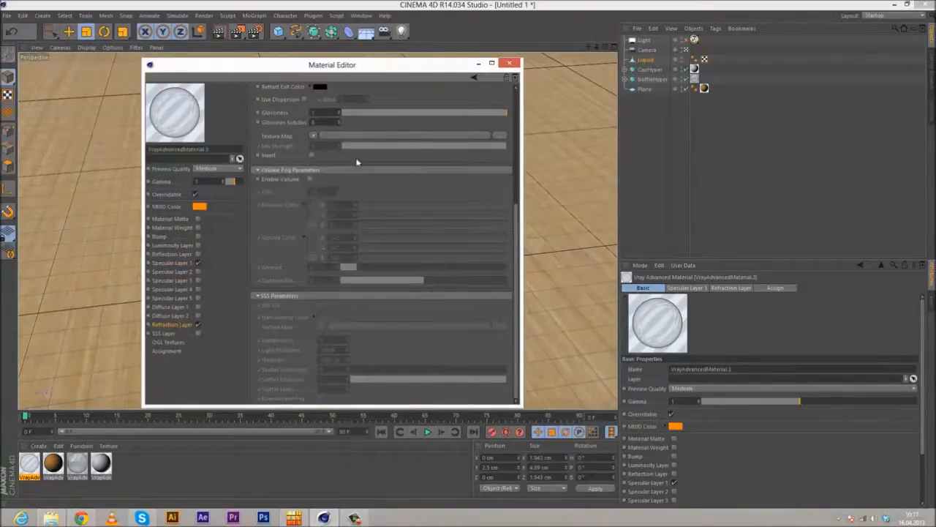
{"action": "scroll", "coordinate": [321, 164], "scroll_direction": "up", "scroll_amount": 4}
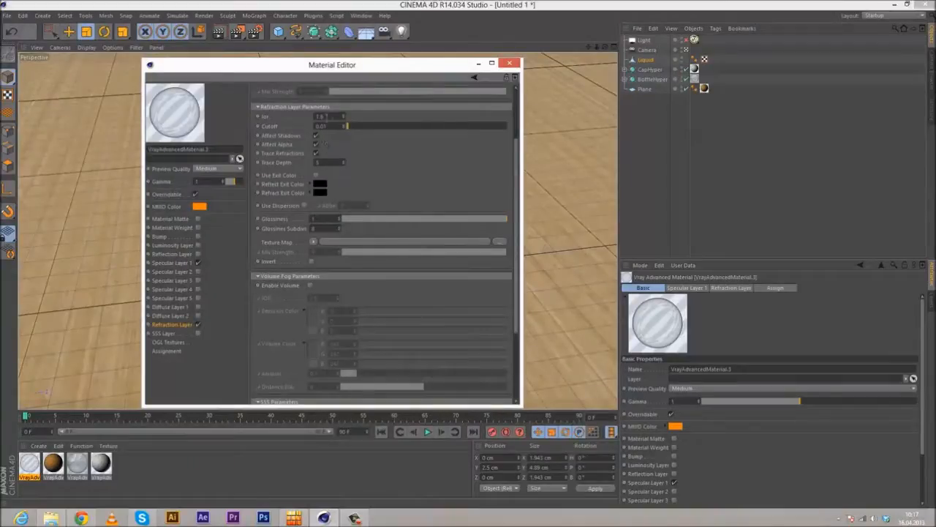
{"action": "key", "text": "BackSpace"}
{"action": "type", "text": "33"}
{"action": "key", "text": "Return"}
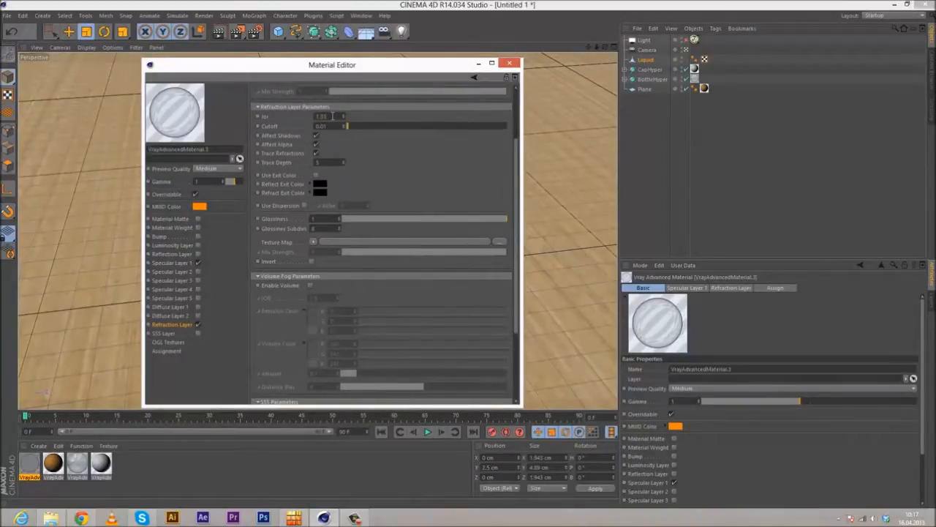
- Enable the refraction volume fog and set its Emission Color to a muted reddish tone, about RGB 106, 81, 81
{"action": "scroll", "coordinate": [372, 189], "scroll_direction": "down", "scroll_amount": 4}
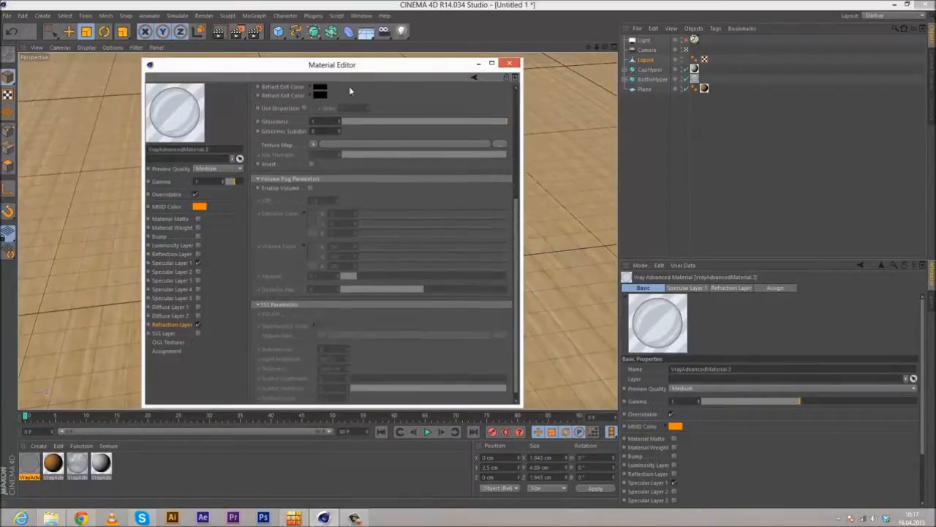
{"action": "left_click", "coordinate": [310, 188]}
{"action": "left_click", "coordinate": [313, 214]}
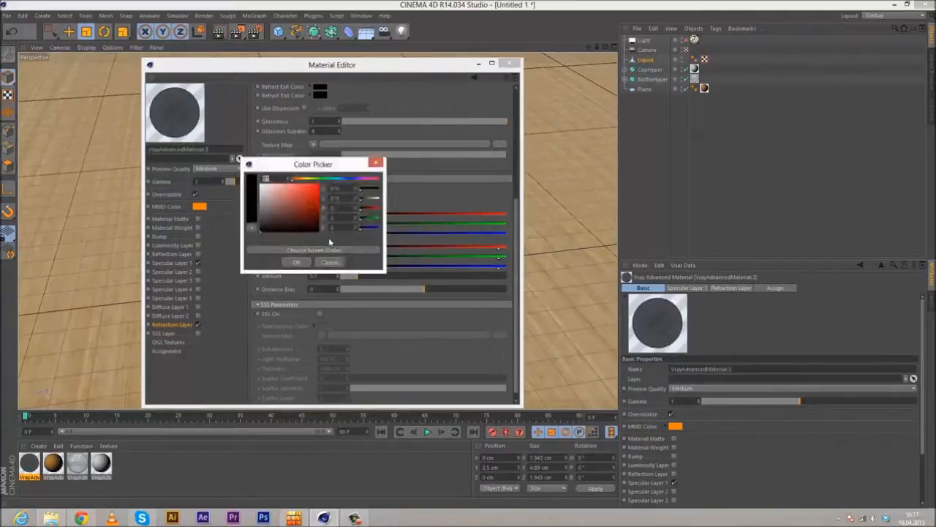
{"action": "left_click", "coordinate": [275, 213]}
{"action": "left_click_drag", "start_coordinate": [276, 212], "coordinate": [273, 211]}
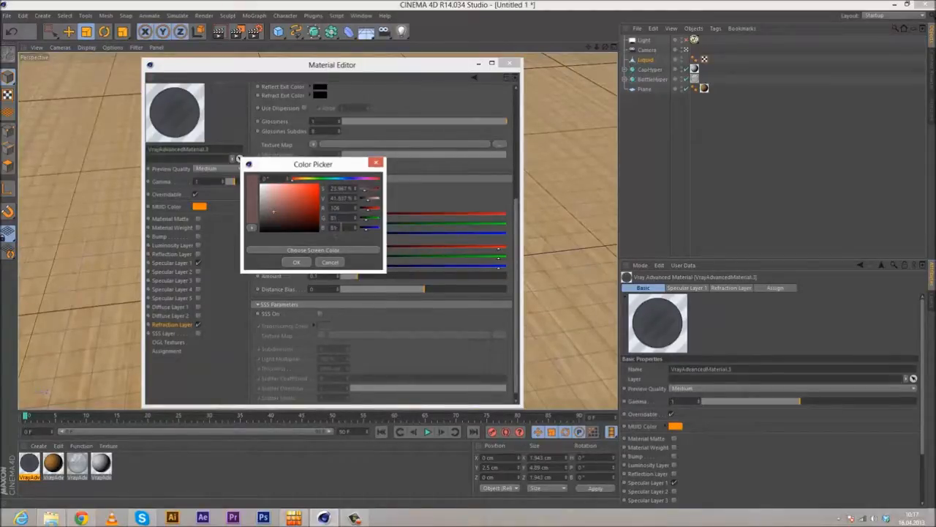
{"action": "left_click", "coordinate": [297, 262]}
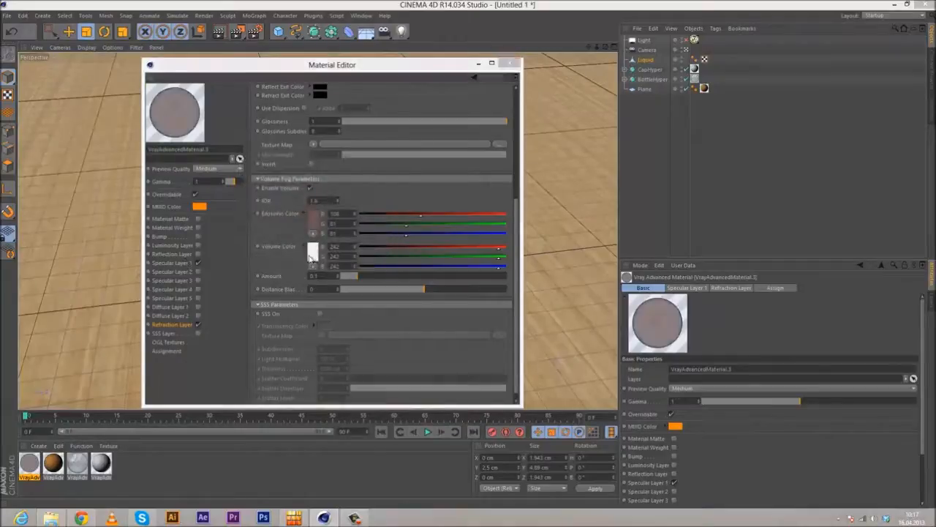
- Set the fog's Volume Color to a dark greenish grey, about RGB 74, 80, 72
{"action": "left_click", "coordinate": [303, 268]}
{"action": "left_click", "coordinate": [318, 217]}
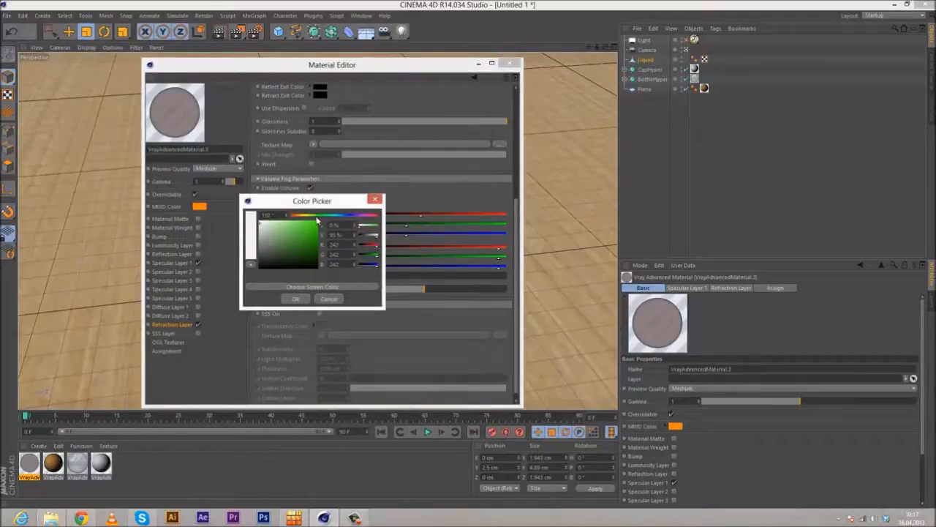
{"action": "left_click_drag", "start_coordinate": [291, 240], "coordinate": [274, 251]}
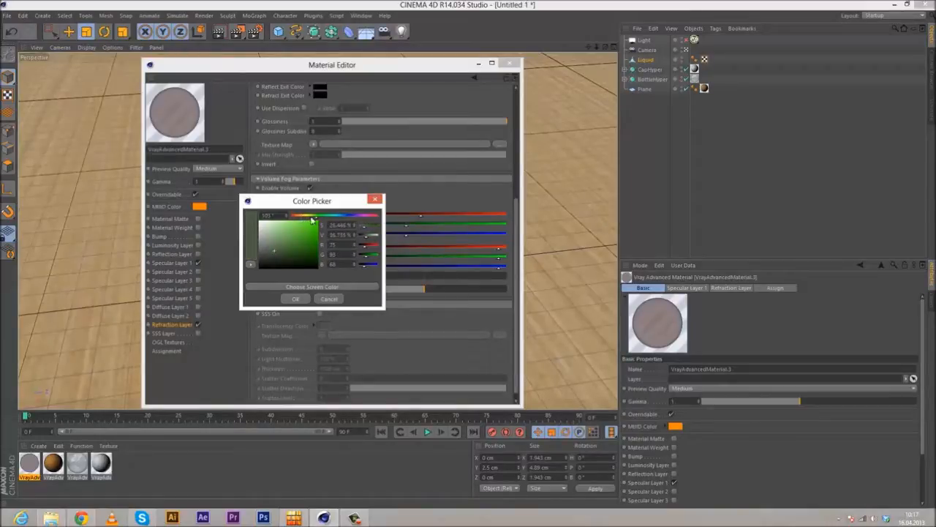
{"action": "left_click_drag", "start_coordinate": [264, 250], "coordinate": [269, 257]}
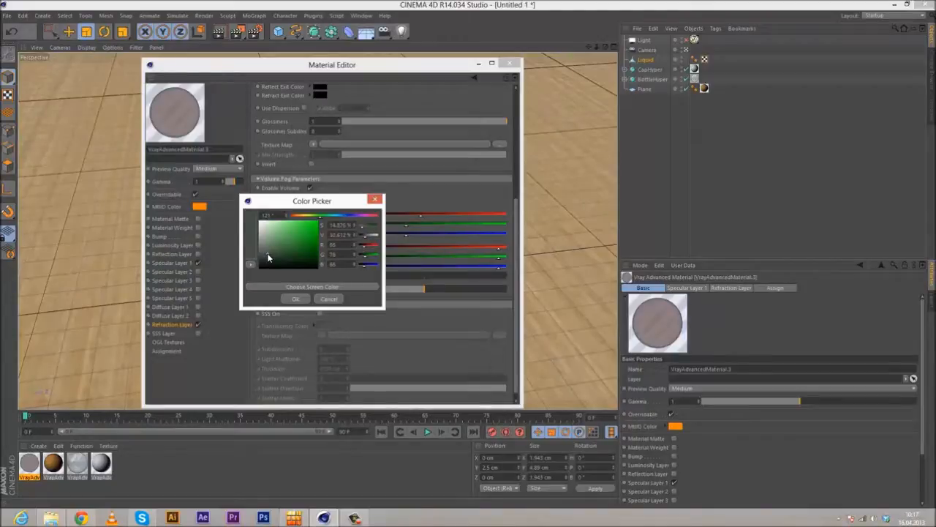
{"action": "left_click_drag", "start_coordinate": [320, 219], "coordinate": [316, 219]}
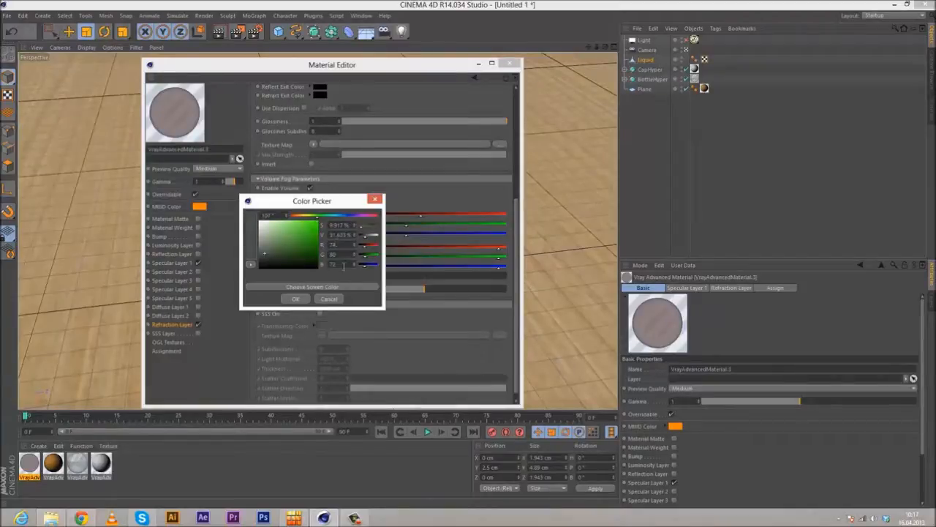
{"action": "left_click", "coordinate": [299, 299]}
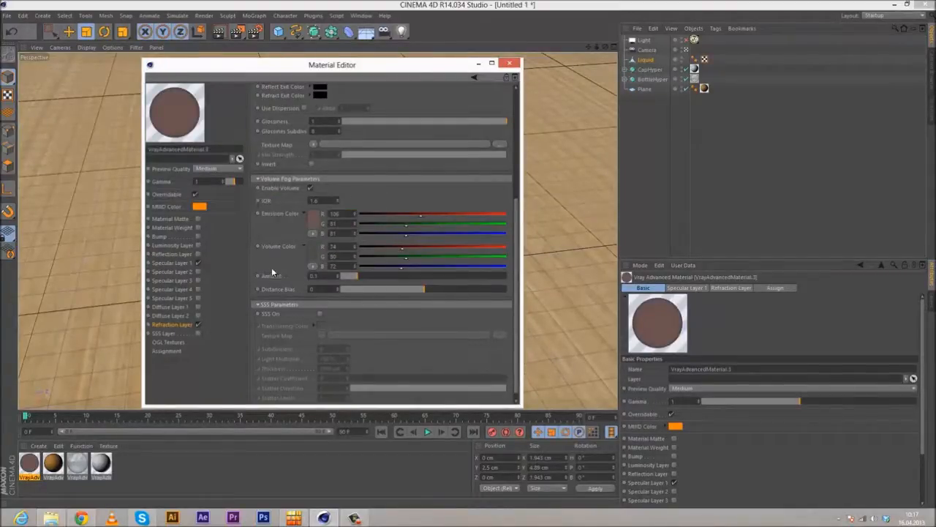
- Set the Refraction Layer's refraction color to a dark olive green, about RGB 81, 98, 67
{"action": "scroll", "coordinate": [281, 366], "scroll_direction": "down", "scroll_amount": 3}
{"action": "scroll", "coordinate": [285, 351], "scroll_direction": "up", "scroll_amount": 5}
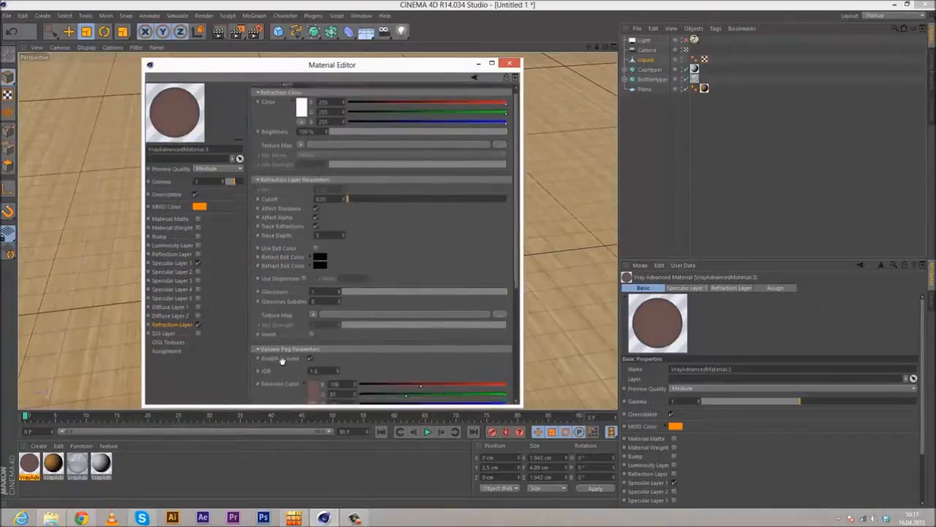
{"action": "scroll", "coordinate": [293, 322], "scroll_direction": "up", "scroll_amount": 4}
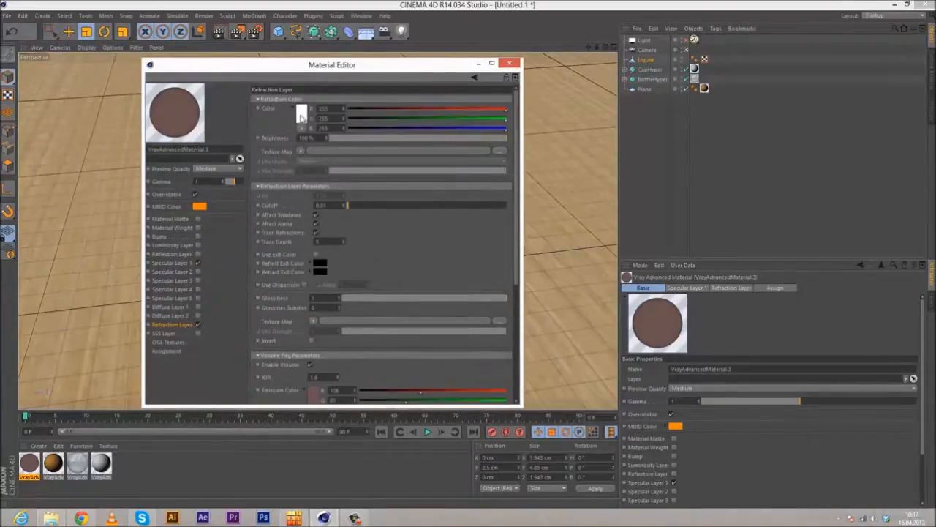
{"action": "left_click", "coordinate": [315, 115]}
{"action": "left_click", "coordinate": [281, 78]}
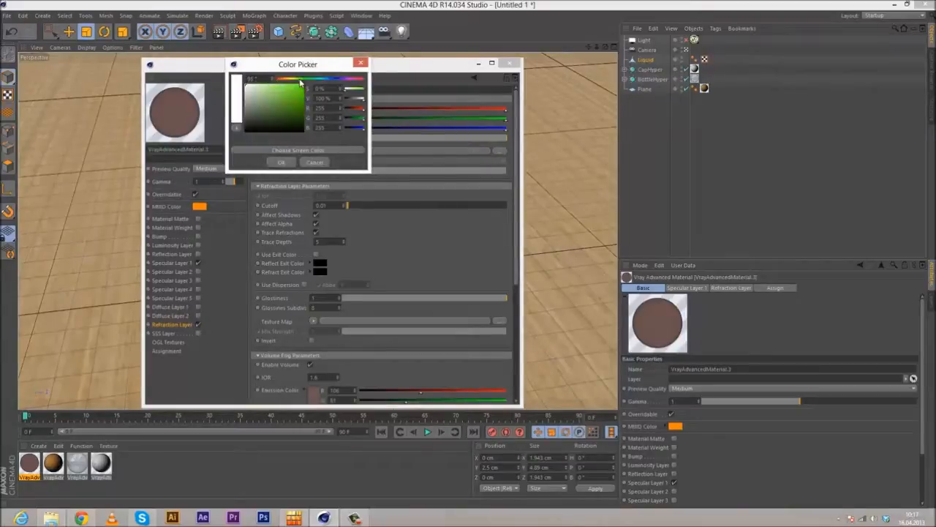
{"action": "left_click", "coordinate": [272, 117]}
{"action": "left_click_drag", "start_coordinate": [272, 118], "coordinate": [268, 121]}
{"action": "left_click", "coordinate": [281, 162]}
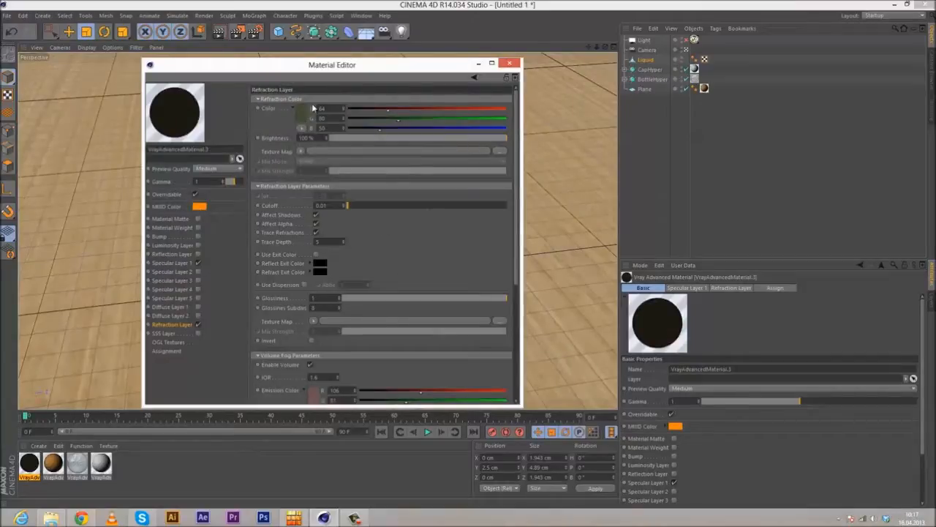
{"action": "left_click", "coordinate": [304, 113]}
{"action": "left_click", "coordinate": [271, 114]}
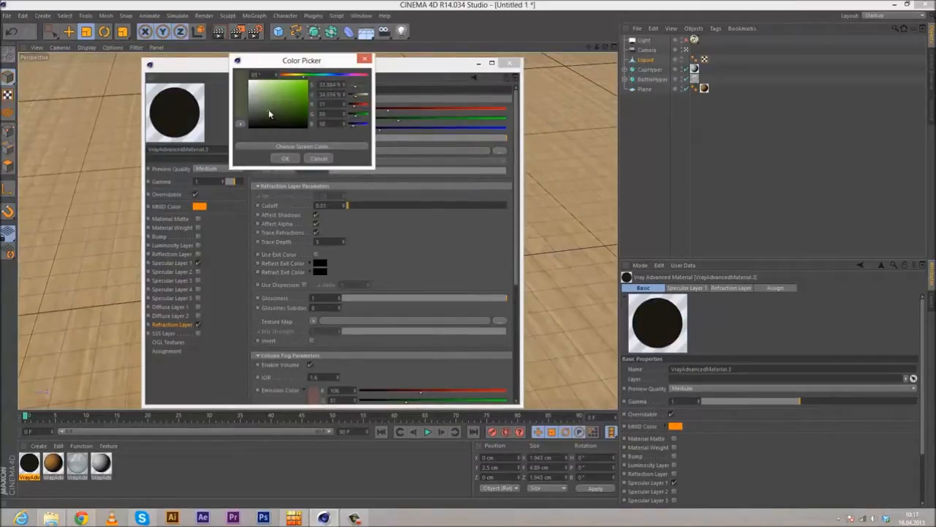
{"action": "left_click", "coordinate": [267, 109]}
{"action": "left_click", "coordinate": [285, 159]}
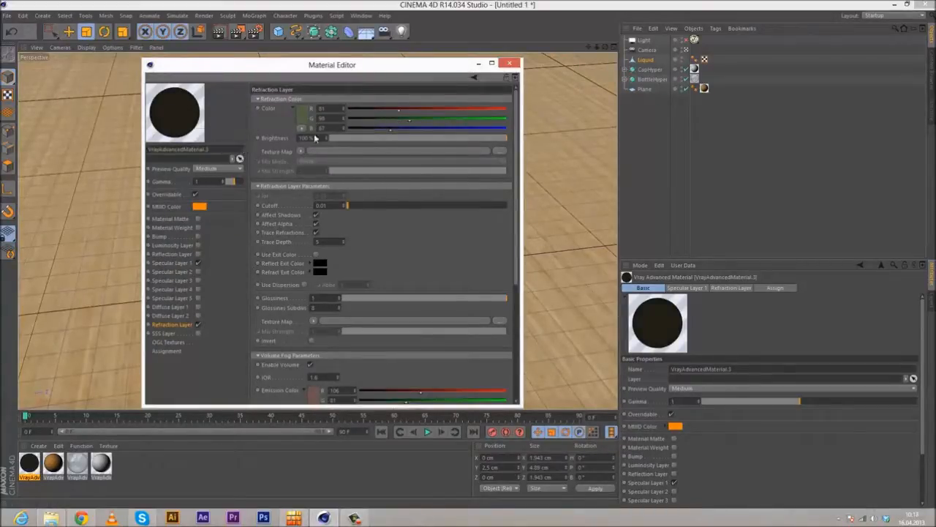
- Close the material settings, apply the dark liquid material to the Liquid object, and enable the Light again
{"action": "left_click", "coordinate": [509, 63]}
{"action": "left_click_drag", "start_coordinate": [35, 468], "coordinate": [651, 61]}
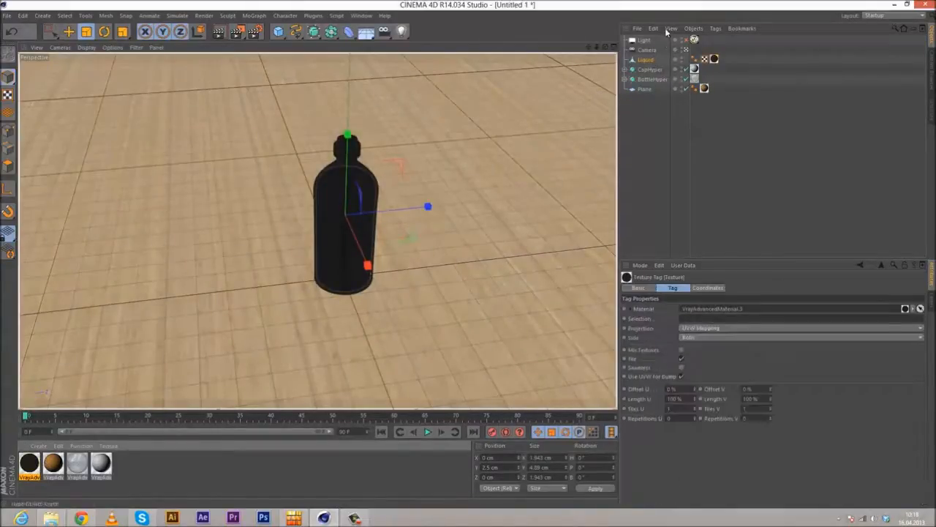
{"action": "left_click", "coordinate": [686, 40]}
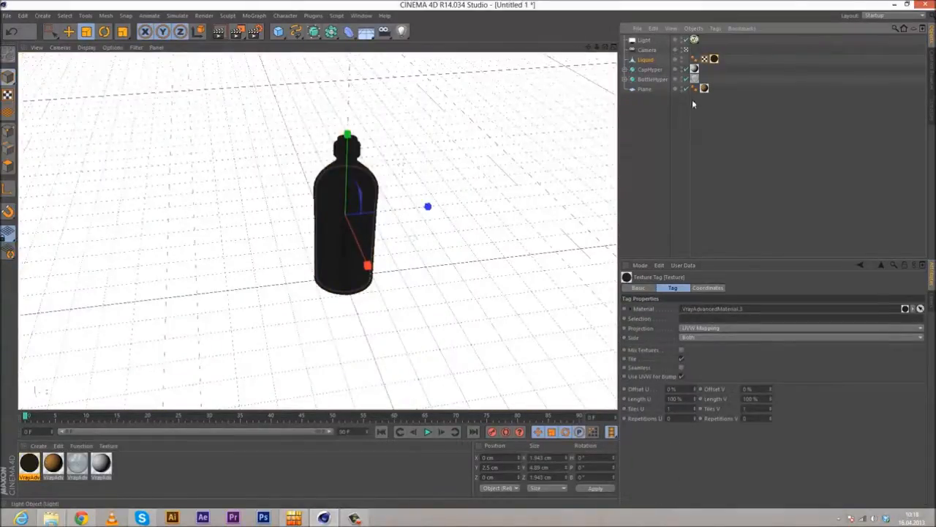
- Render the camera view, and render just the region around the bottle to check the liquid material
{"action": "left_click", "coordinate": [218, 32]}
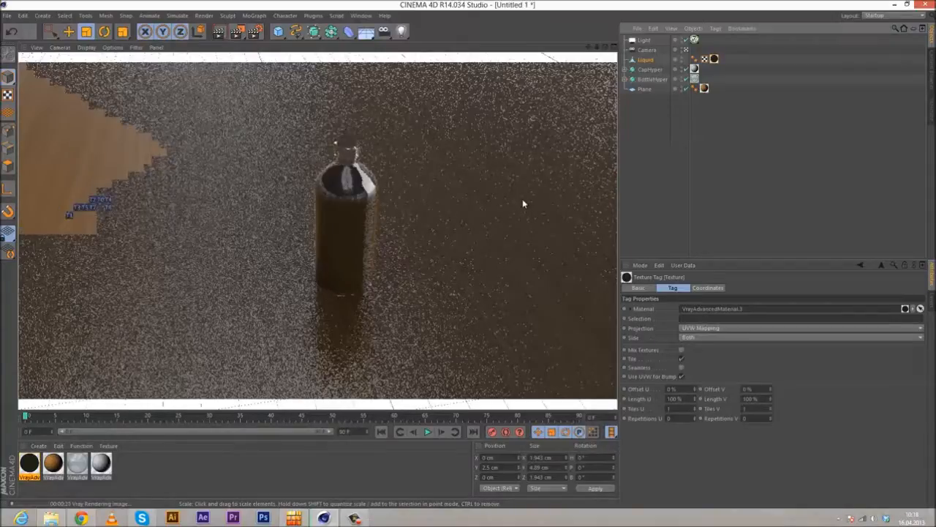
{"action": "left_click", "coordinate": [651, 194]}
{"action": "left_click_drag", "start_coordinate": [272, 111], "coordinate": [422, 317]}
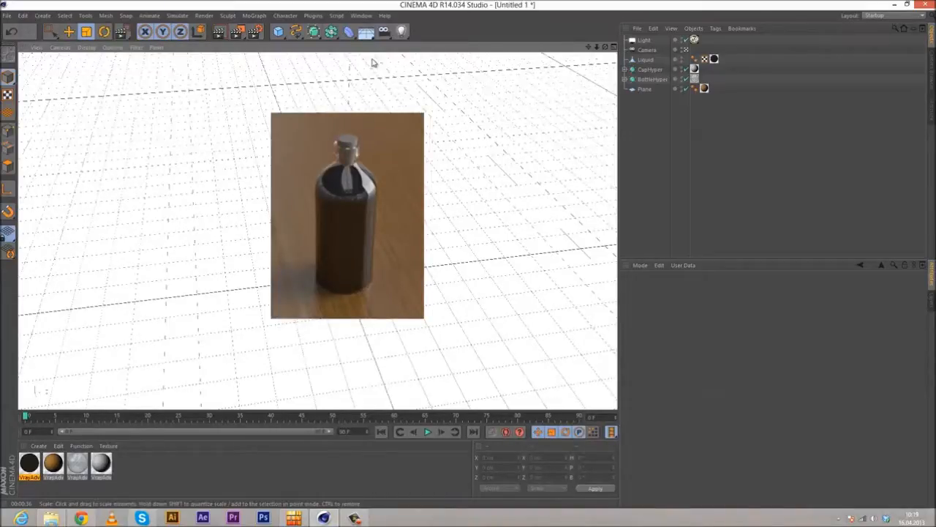
- Disable the liquid material's Refraction Layer, enable its SSS Layer with default settings, and render the region around the bottle
{"action": "double_click", "coordinate": [29, 464]}
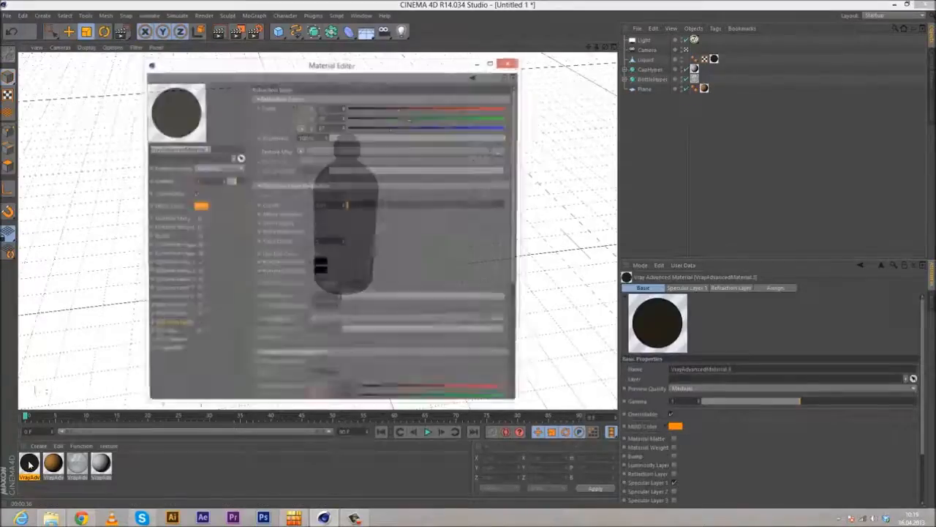
{"action": "left_click", "coordinate": [197, 325]}
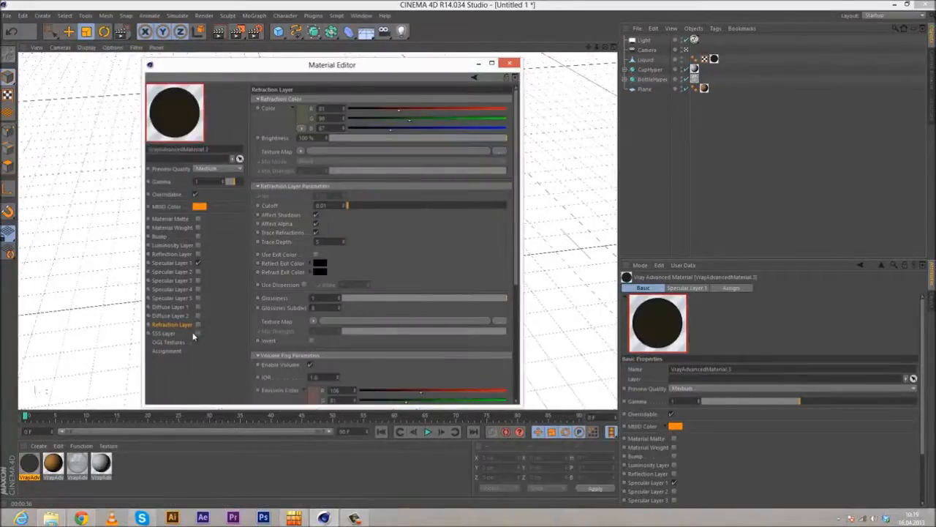
{"action": "left_click", "coordinate": [198, 333]}
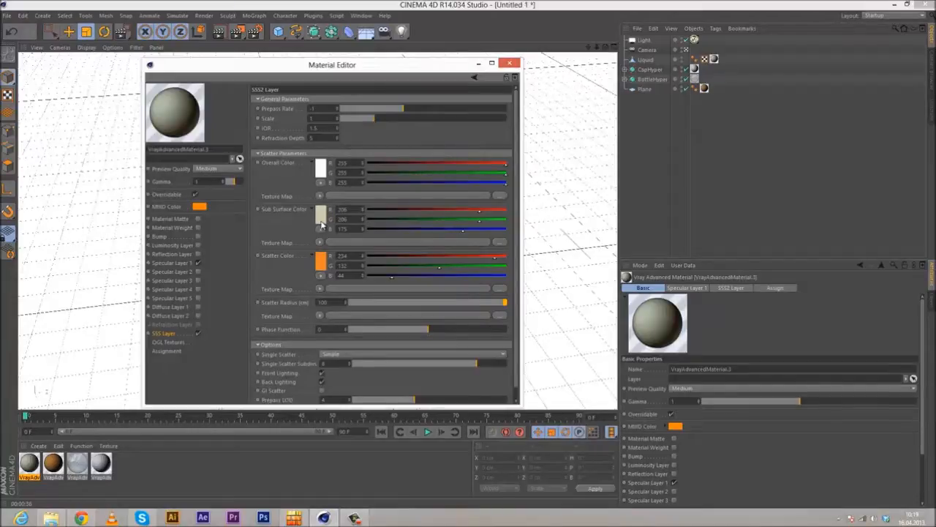
{"action": "left_click", "coordinate": [510, 64]}
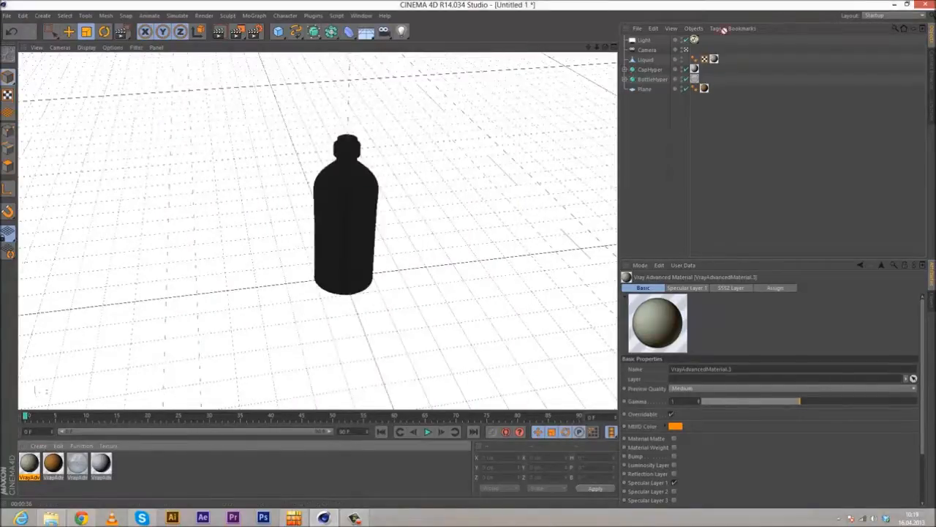
{"action": "left_click_drag", "start_coordinate": [237, 31], "coordinate": [263, 74]}
{"action": "left_click_drag", "start_coordinate": [292, 115], "coordinate": [411, 312]}
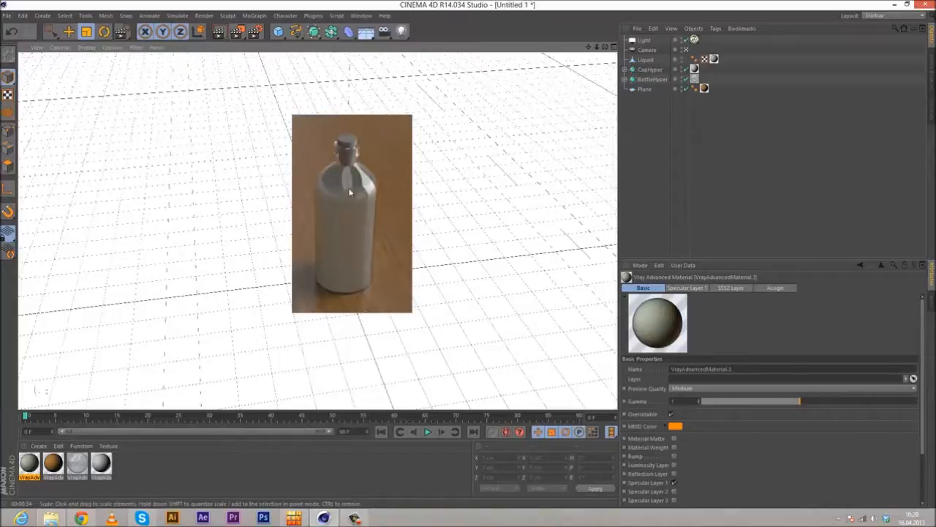
- Leave the camera view, switch to the front view, and delete the existing Liquid object
{"action": "left_click", "coordinate": [685, 48]}
{"action": "left_click", "coordinate": [685, 48]}
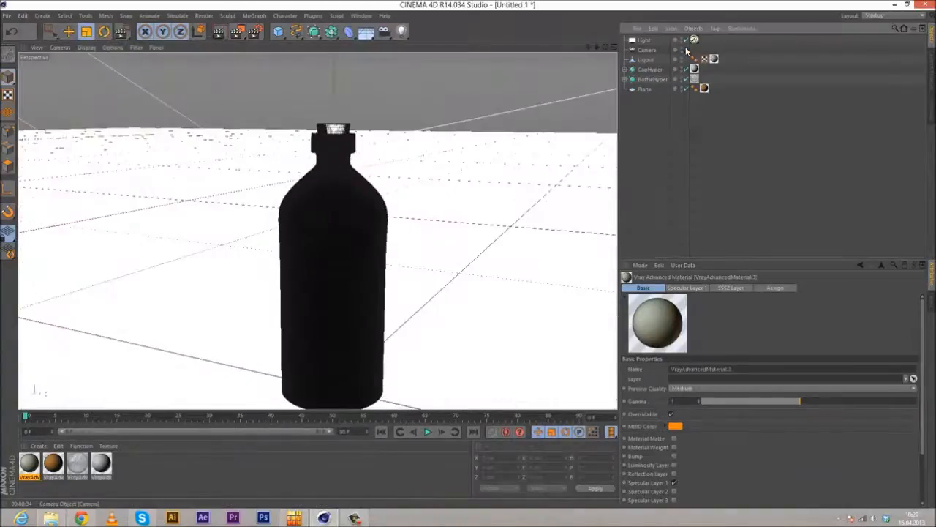
{"action": "left_click", "coordinate": [644, 59]}
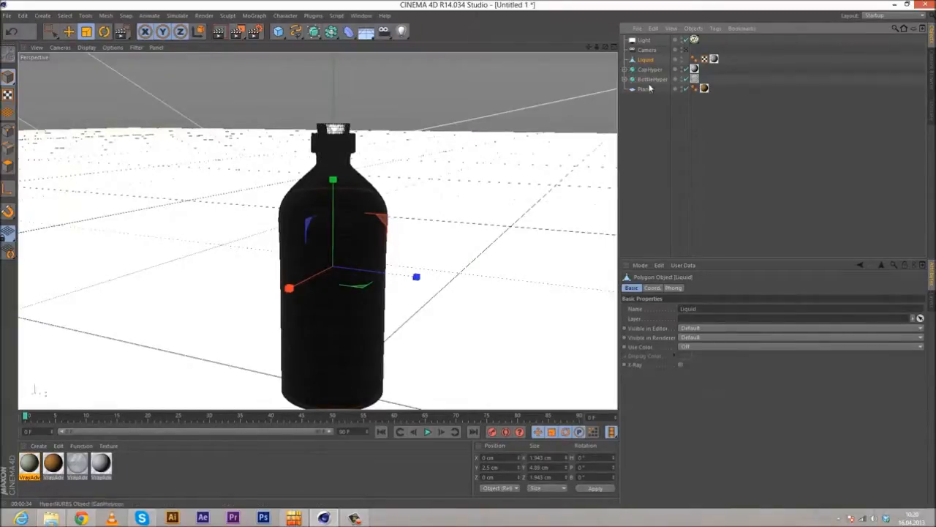
{"action": "middle_click", "coordinate": [515, 154]}
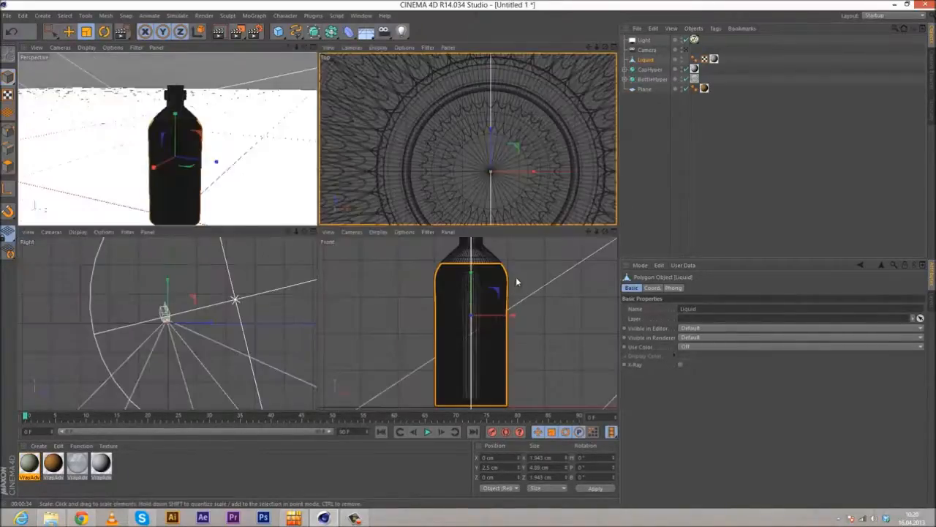
{"action": "middle_click", "coordinate": [519, 273]}
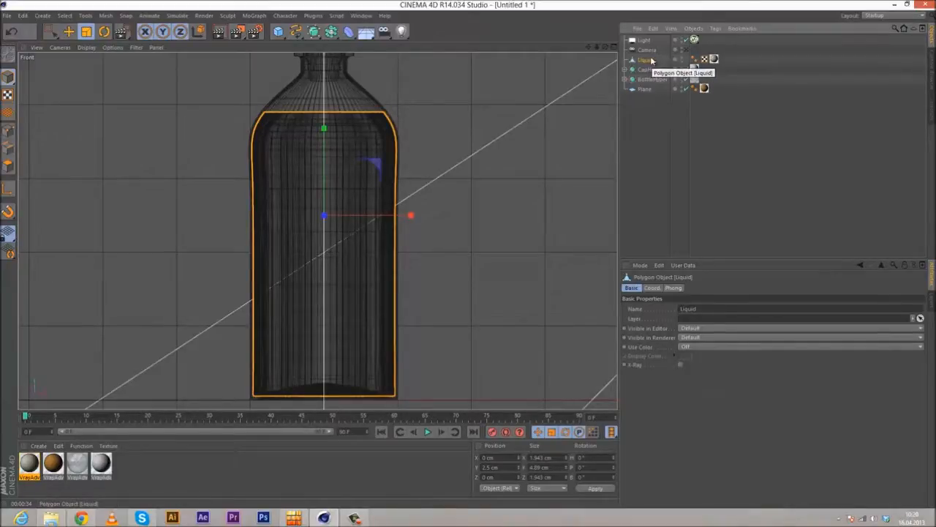
{"action": "key", "text": "Delete"}
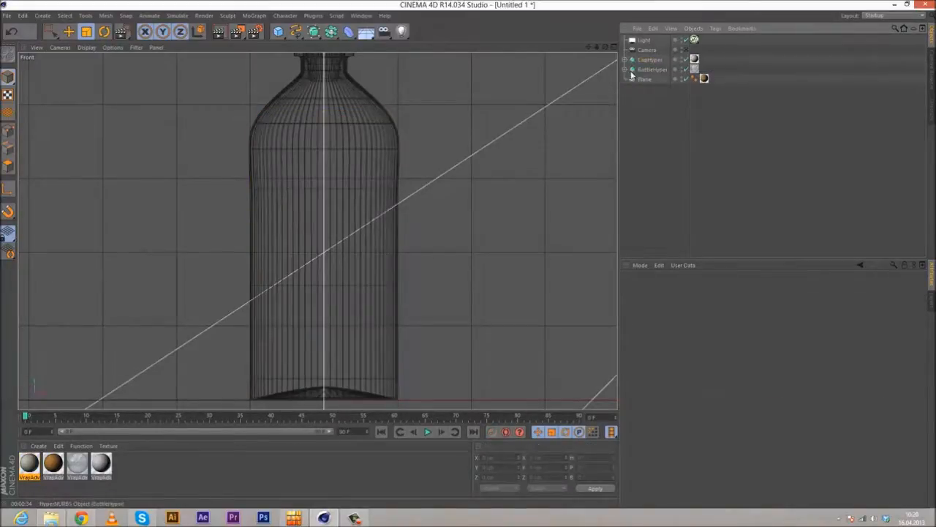
- Duplicate BottleHyper, convert the copy to an editable mesh, take the Bottle mesh out of its group, and delete the leftover null
{"action": "left_click", "coordinate": [644, 70]}
{"action": "left_click_drag", "start_coordinate": [640, 71], "coordinate": [657, 56], "text": "ctrl"}
{"action": "key", "text": "c"}
{"action": "left_click", "coordinate": [625, 60]}
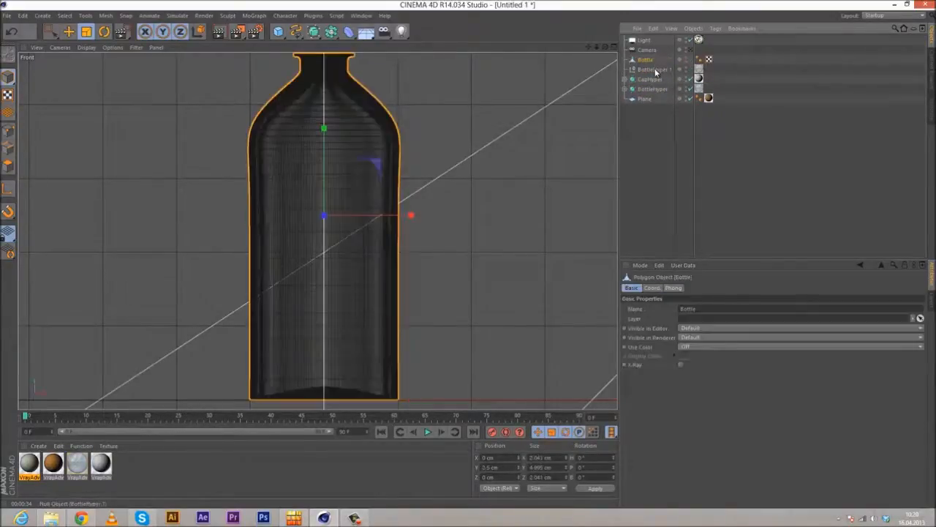
{"action": "left_click", "coordinate": [655, 68]}
{"action": "key", "text": "Delete"}
- Rename the extracted Bottle mesh as Liquid
{"action": "double_click", "coordinate": [648, 59]}
{"action": "key", "text": "BackSpace"}
{"action": "type", "text": "Liquid"}
{"action": "key", "text": "Return"}
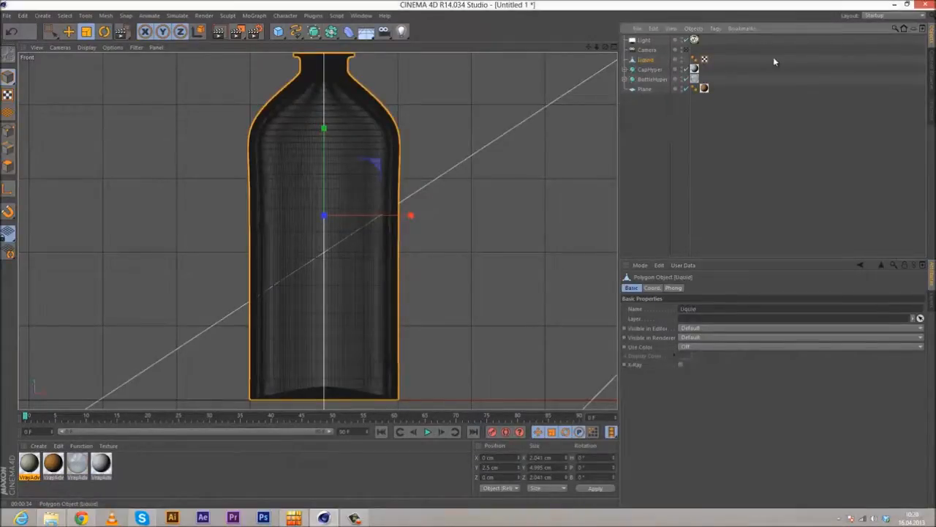
- Hide BottleHyper in the viewport and set up polygon Rectangle Selection on Liquid with Only Select Visible Elements off
{"action": "left_click", "coordinate": [8, 167]}
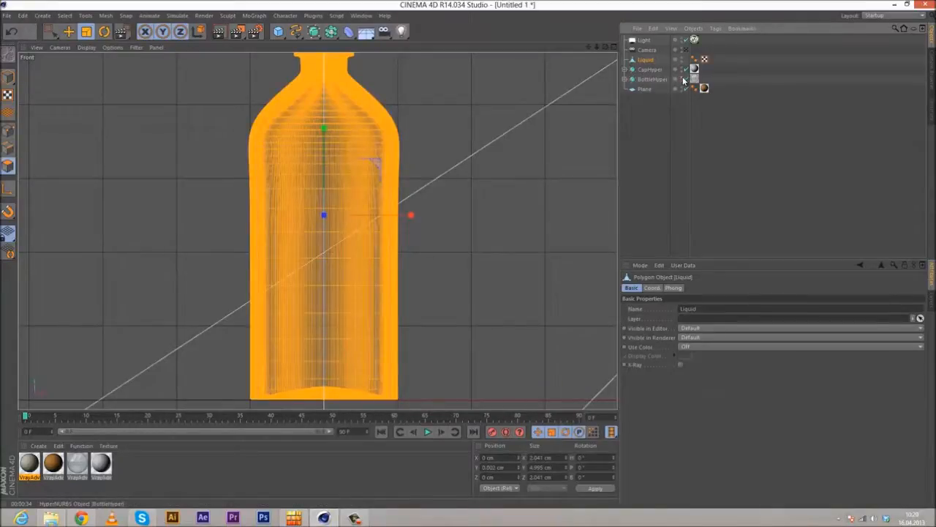
{"action": "left_click", "coordinate": [658, 79]}
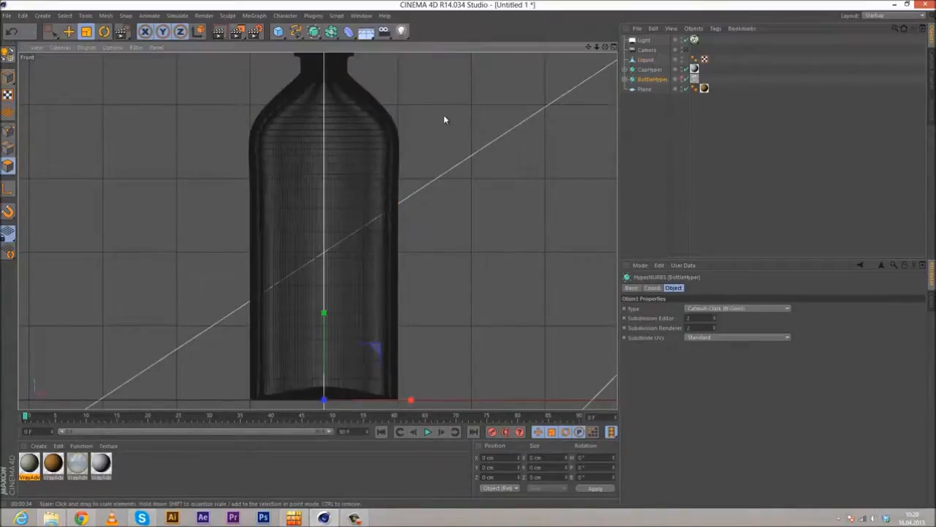
{"action": "left_click", "coordinate": [646, 60]}
{"action": "left_click", "coordinate": [447, 96]}
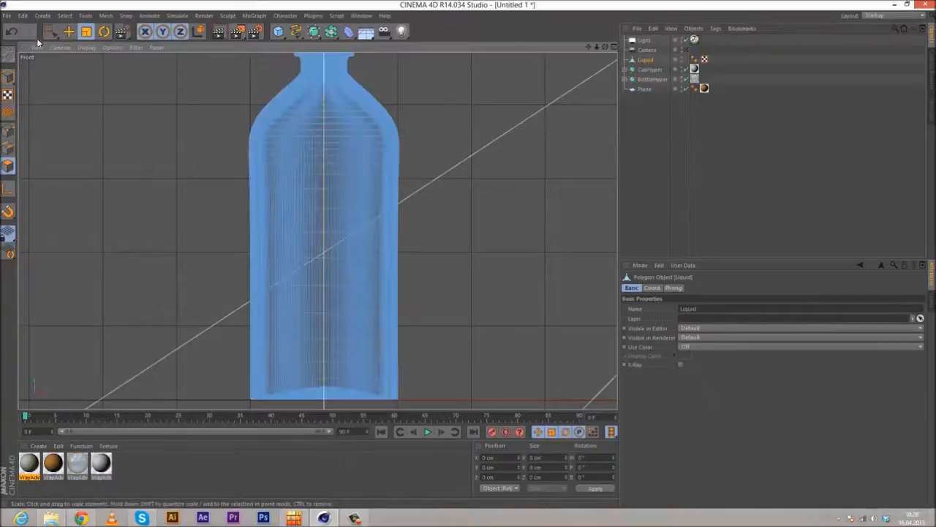
{"action": "left_click_drag", "start_coordinate": [55, 39], "coordinate": [92, 52]}
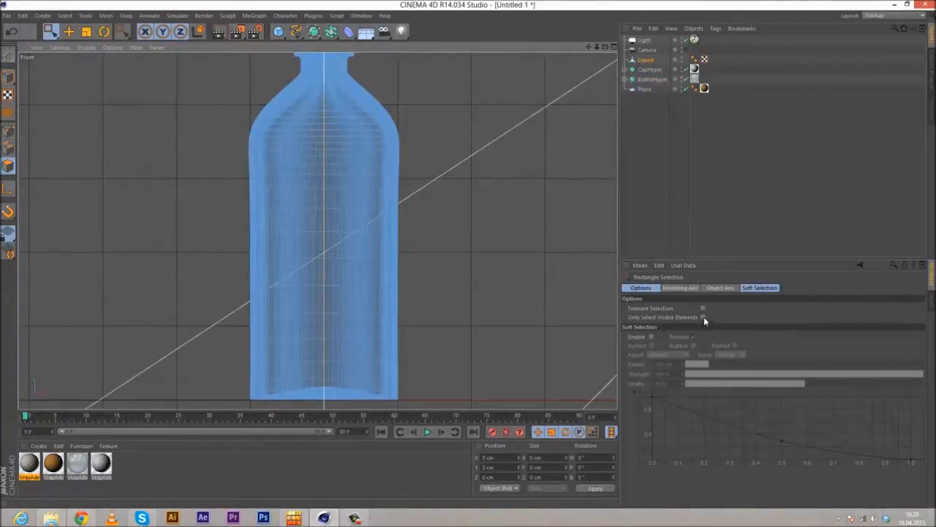
{"action": "middle_click_drag", "start_coordinate": [373, 207], "coordinate": [371, 245], "text": "alt"}
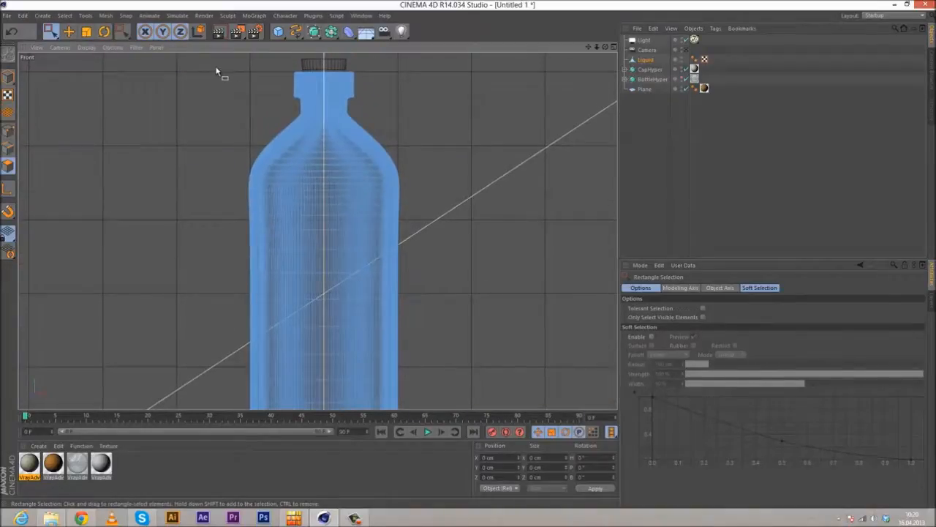
- Select all of Liquid's neck polygons down to just below the stopper and delete them
{"action": "left_click", "coordinate": [650, 70]}
{"action": "scroll", "coordinate": [341, 117], "scroll_direction": "up", "scroll_amount": 5}
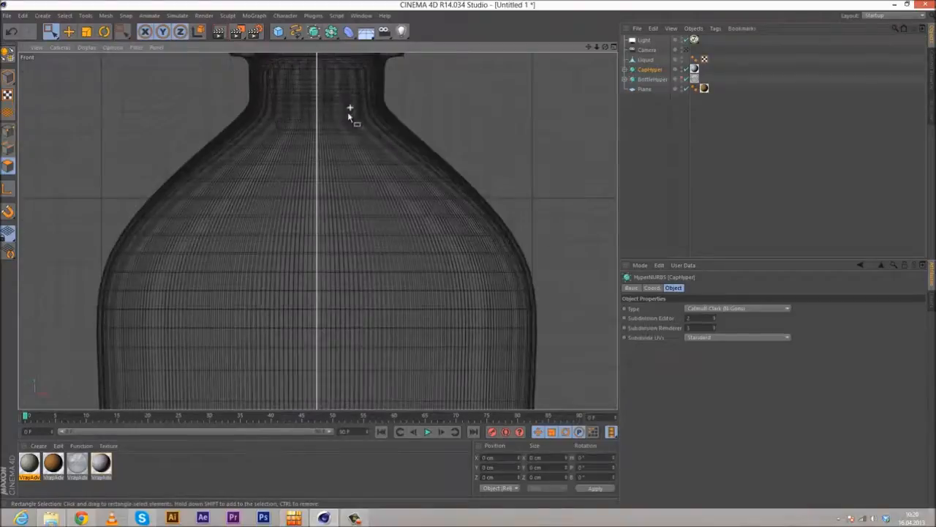
{"action": "left_click_drag", "start_coordinate": [179, 66], "coordinate": [539, 212]}
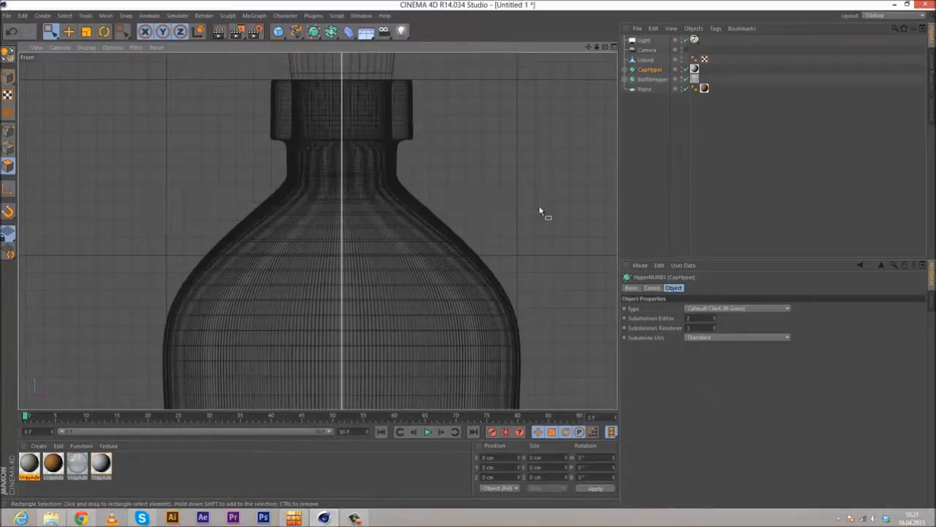
{"action": "left_click", "coordinate": [644, 60]}
{"action": "left_click_drag", "start_coordinate": [168, 70], "coordinate": [495, 212]}
{"action": "left_click_drag", "start_coordinate": [193, 71], "coordinate": [478, 204]}
{"action": "left_click_drag", "start_coordinate": [483, 207], "coordinate": [483, 206]}
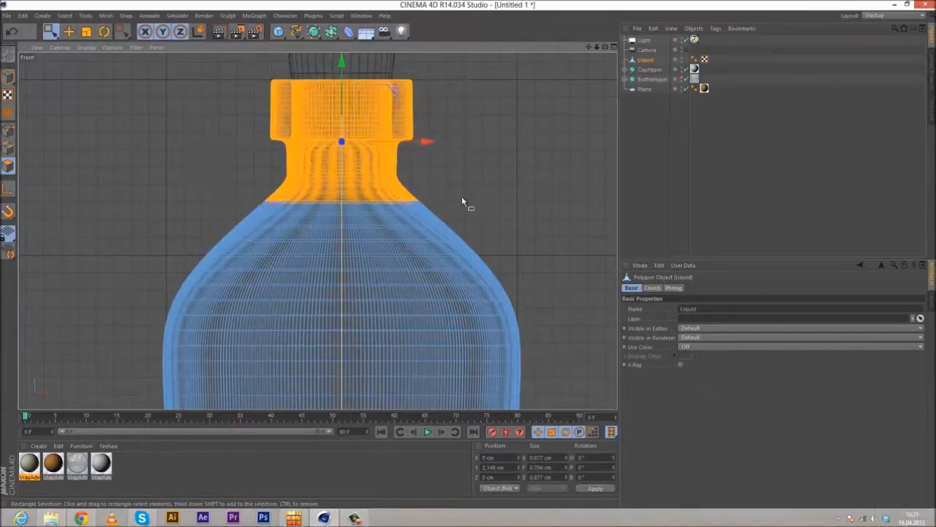
{"action": "key", "text": "Delete"}
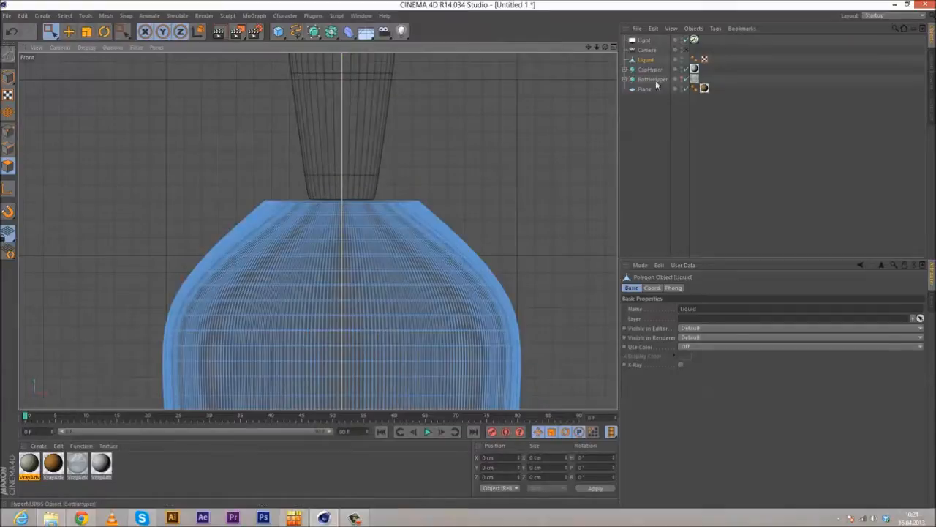
- Show BottleHyper again and scale the whole Liquid object uniformly to about 1.933 × 4.731 × 1.933 cm
{"action": "left_click", "coordinate": [682, 78]}
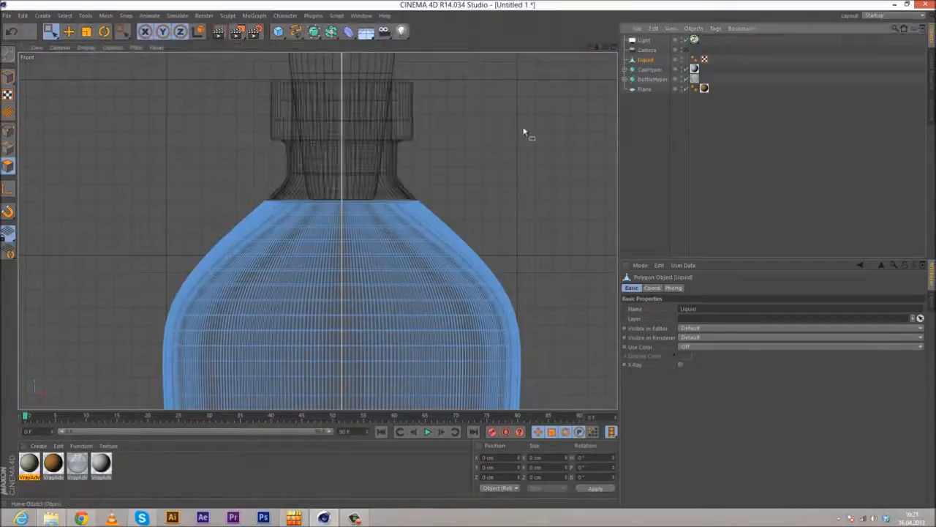
{"action": "left_click", "coordinate": [9, 80]}
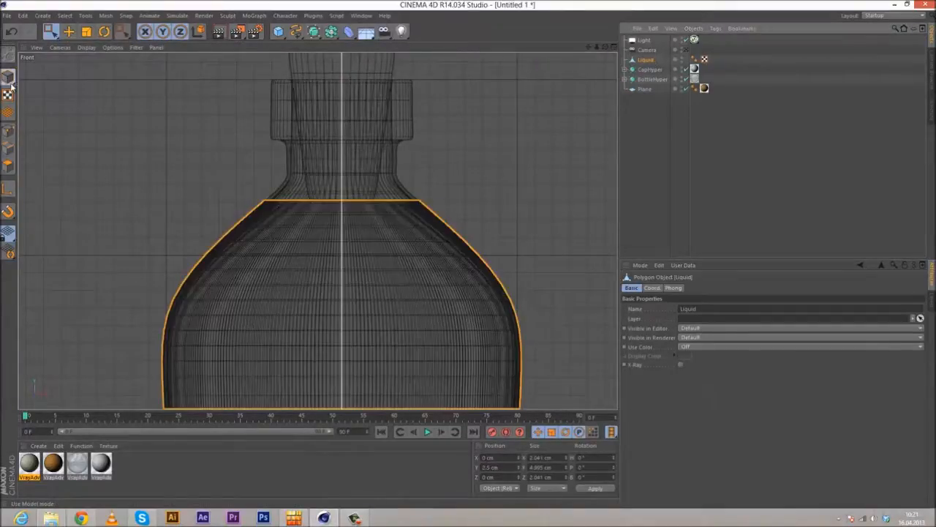
{"action": "left_click", "coordinate": [87, 31]}
{"action": "scroll", "coordinate": [307, 192], "scroll_direction": "down", "scroll_amount": 3}
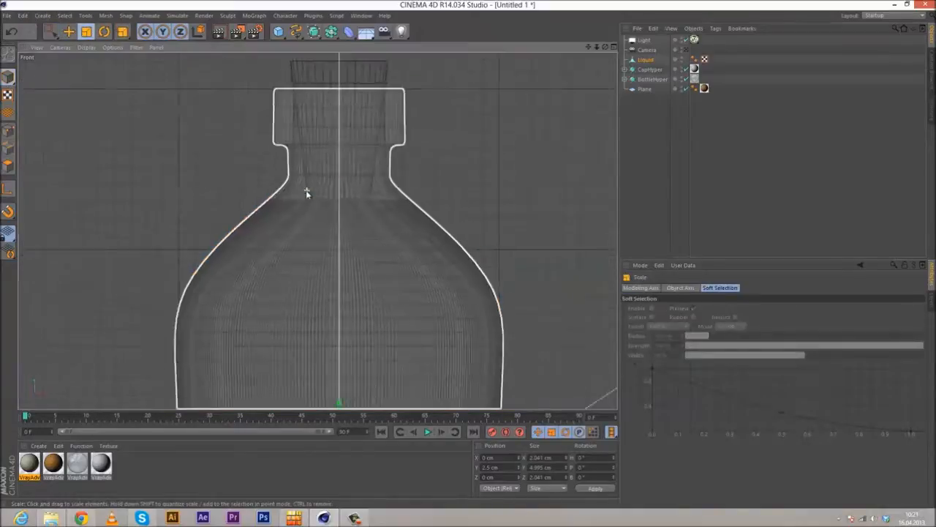
{"action": "middle_click_drag", "start_coordinate": [346, 198], "coordinate": [326, 109], "text": "alt"}
{"action": "scroll", "coordinate": [370, 157], "scroll_direction": "down", "scroll_amount": 2}
{"action": "left_click_drag", "start_coordinate": [453, 105], "coordinate": [441, 120]}
{"action": "middle_click_drag", "start_coordinate": [342, 149], "coordinate": [344, 113], "text": "alt"}
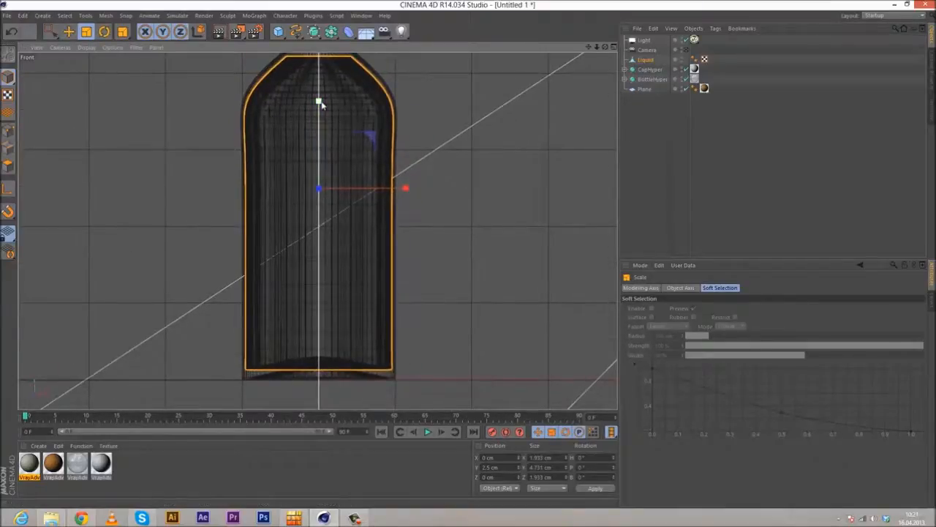
- Stretch Liquid vertically to about 4.86 cm tall and apply VrayAdvancedMaterial.3 to it
{"action": "left_click_drag", "start_coordinate": [320, 103], "coordinate": [322, 103]}
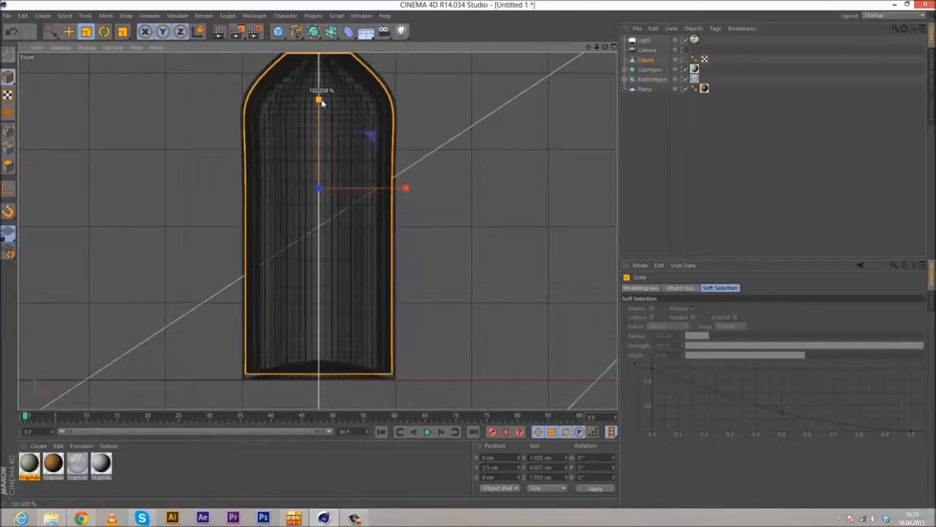
{"action": "left_click_drag", "start_coordinate": [321, 103], "coordinate": [321, 98]}
{"action": "middle_click_drag", "start_coordinate": [398, 127], "coordinate": [395, 173], "text": "alt"}
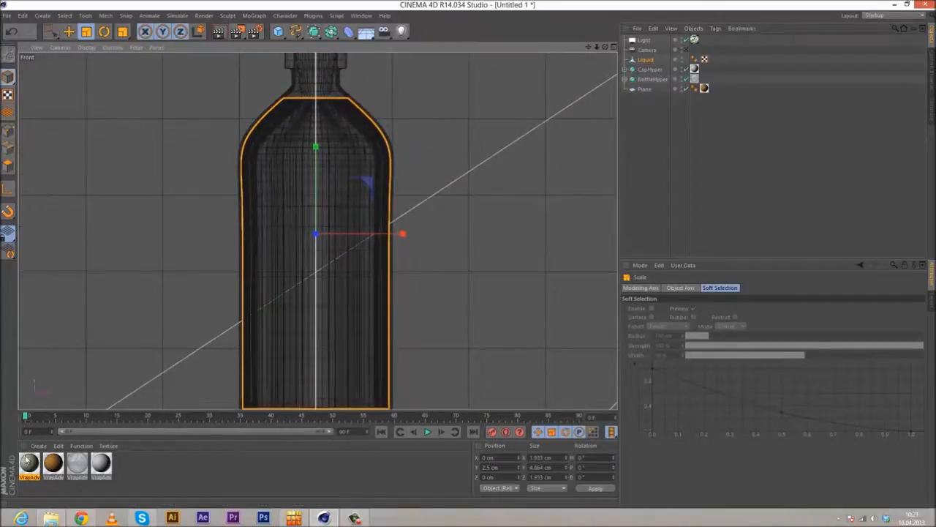
{"action": "left_click_drag", "start_coordinate": [29, 462], "coordinate": [641, 60]}
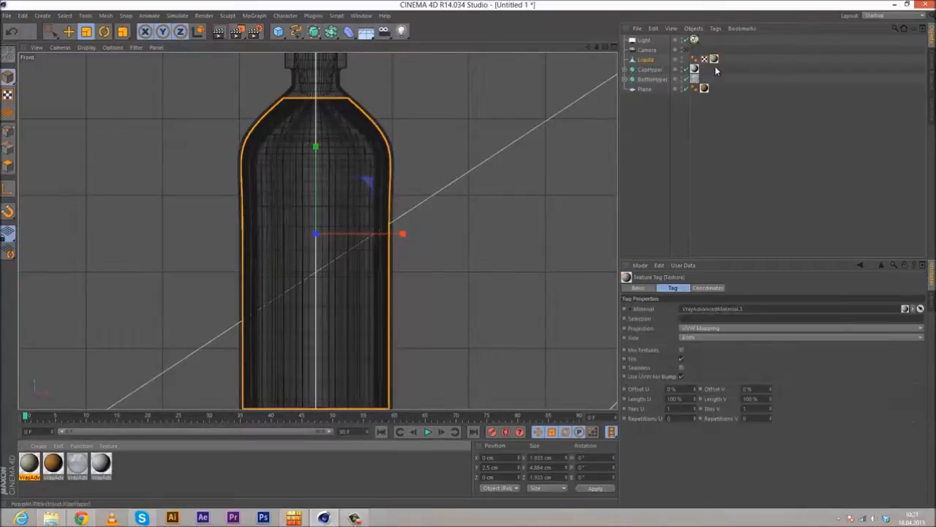
- Look through the scene camera in the perspective view and render a region around the whole bottle
{"action": "middle_click", "coordinate": [448, 176]}
{"action": "middle_click", "coordinate": [220, 182]}
{"action": "left_click", "coordinate": [686, 50]}
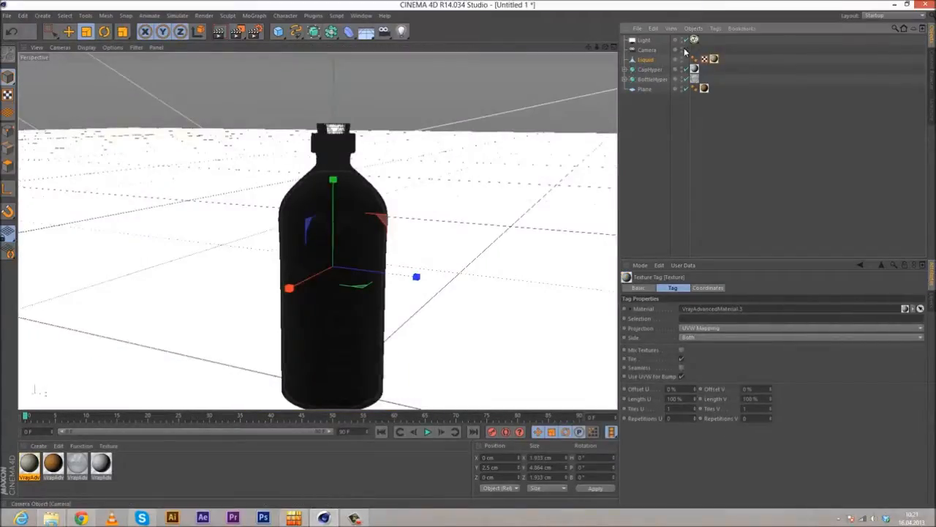
{"action": "left_click_drag", "start_coordinate": [266, 60], "coordinate": [291, 48]}
{"action": "left_click_drag", "start_coordinate": [273, 104], "coordinate": [433, 326]}
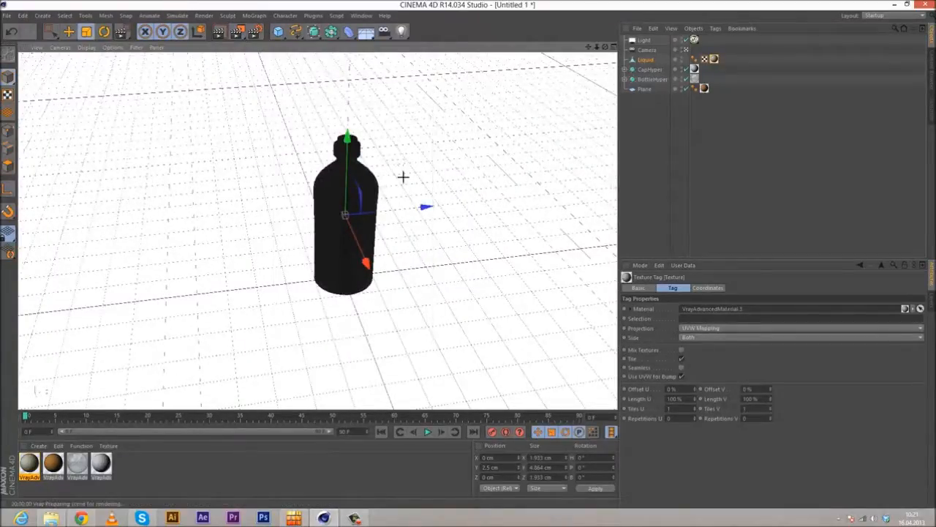
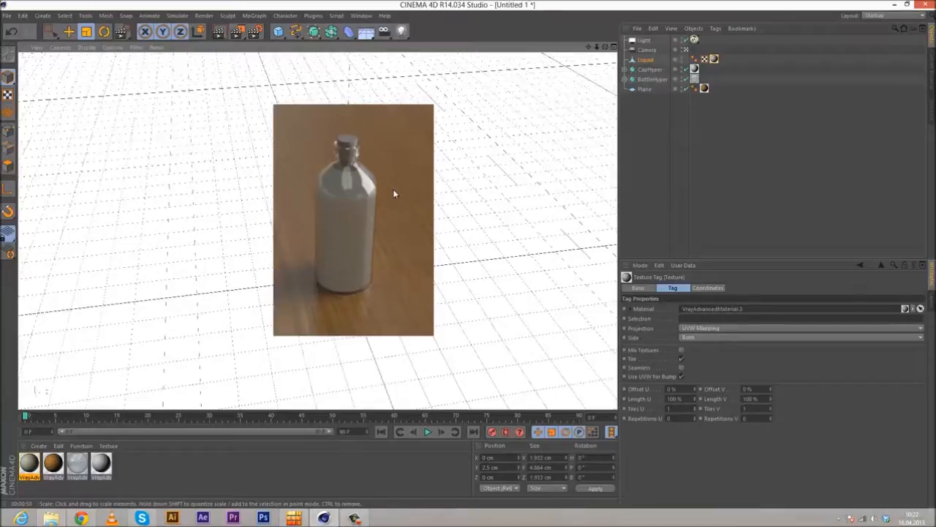
- Leave the camera view and isolate Liquid by switching off the light and hiding BottleHyper and CapHyper
{"action": "left_click", "coordinate": [686, 49]}
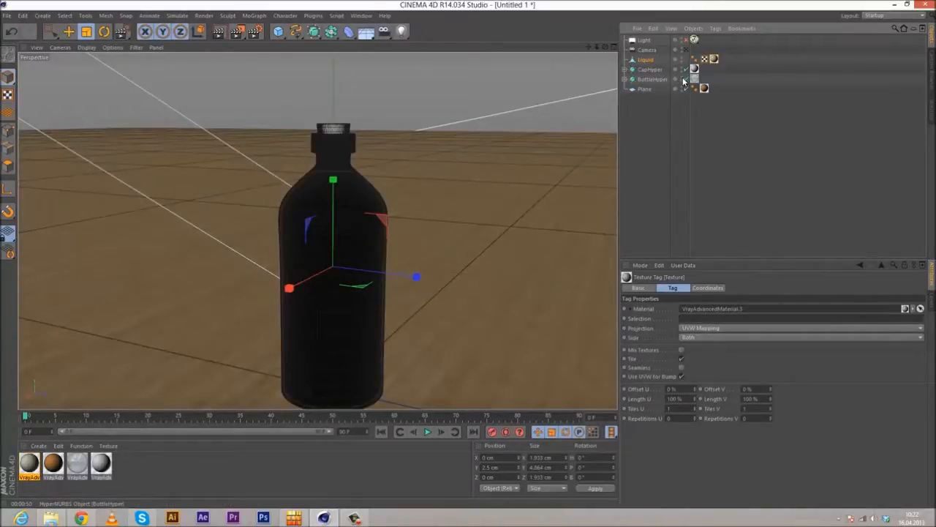
{"action": "left_click", "coordinate": [682, 79]}
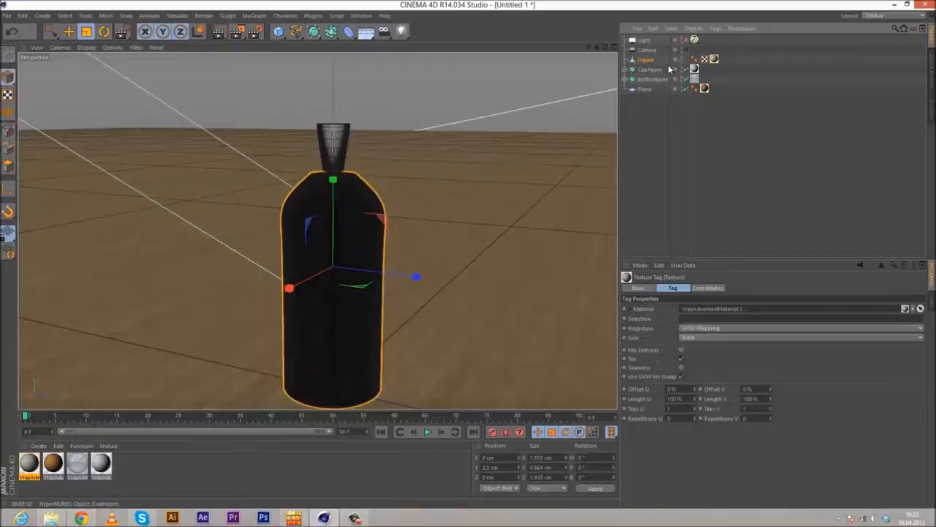
{"action": "left_click", "coordinate": [682, 68]}
- Cap the open top of the Liquid mesh in polygon mode with Close Polygon Hole
{"action": "left_click", "coordinate": [647, 61]}
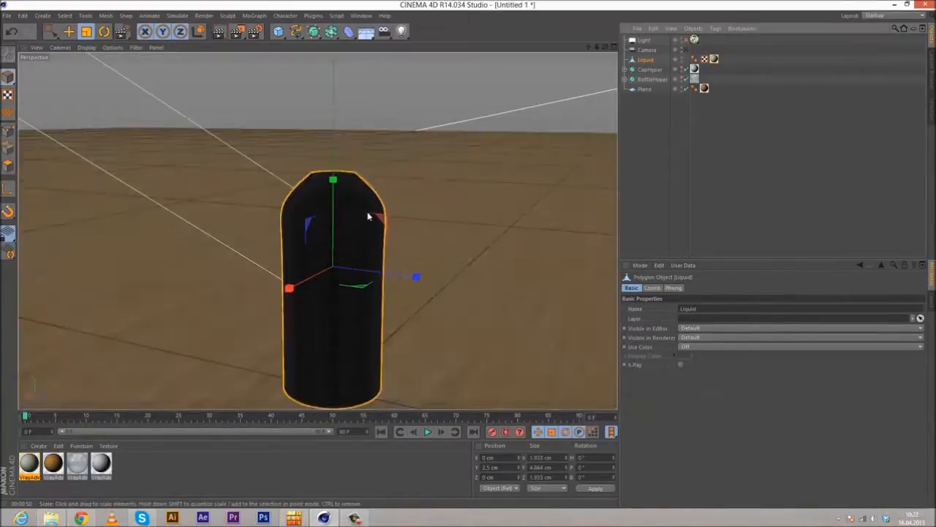
{"action": "left_click_drag", "start_coordinate": [372, 213], "coordinate": [338, 220], "text": "alt"}
{"action": "scroll", "coordinate": [338, 220], "scroll_direction": "up", "scroll_amount": 10}
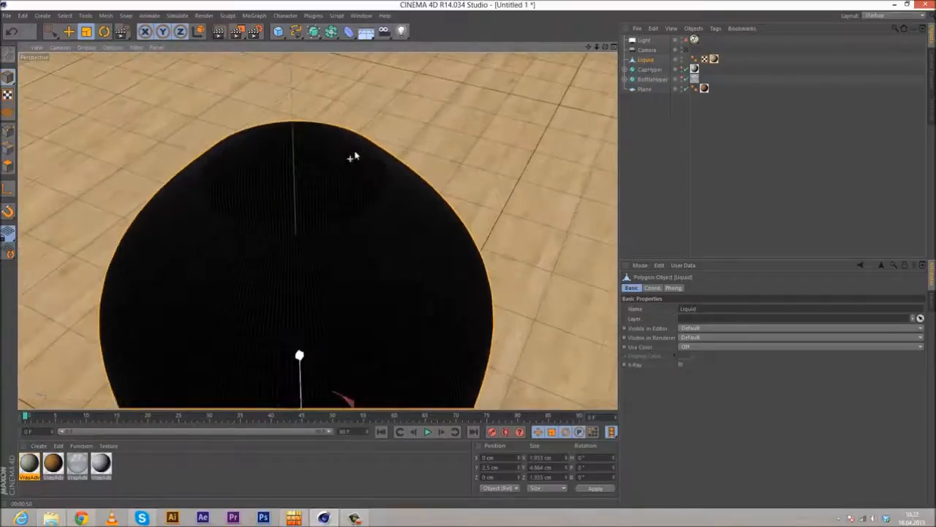
{"action": "left_click_drag", "start_coordinate": [284, 203], "coordinate": [239, 104], "text": "alt"}
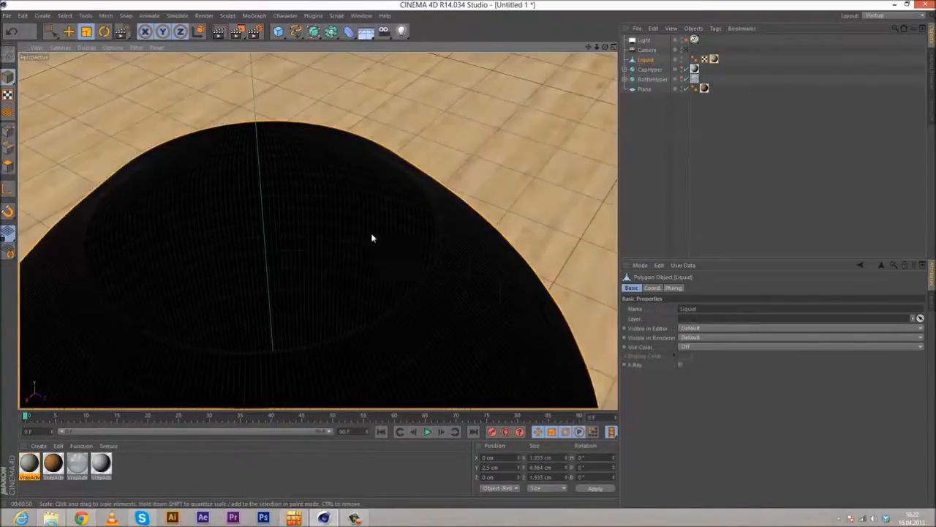
{"action": "right_click", "coordinate": [441, 107]}
{"action": "left_click", "coordinate": [288, 89]}
{"action": "left_click", "coordinate": [8, 166]}
{"action": "right_click", "coordinate": [290, 107]}
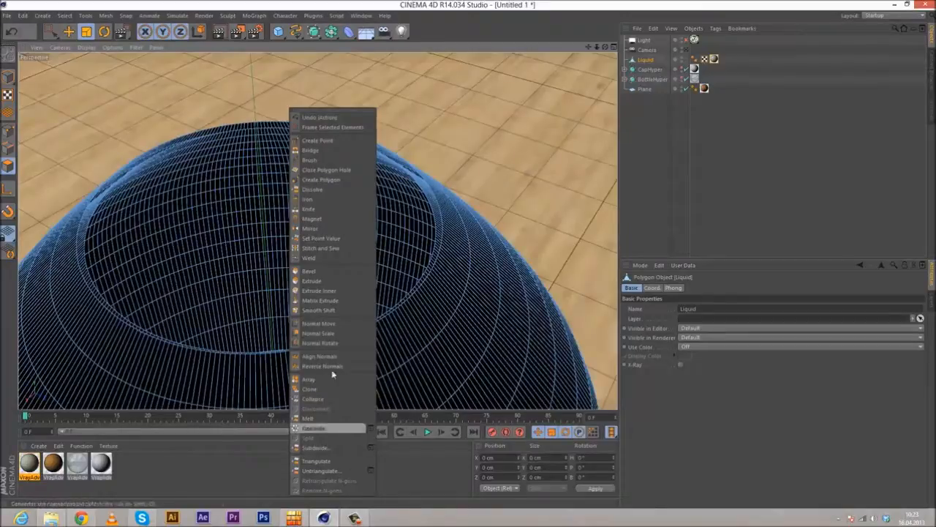
{"action": "left_click", "coordinate": [333, 170]}
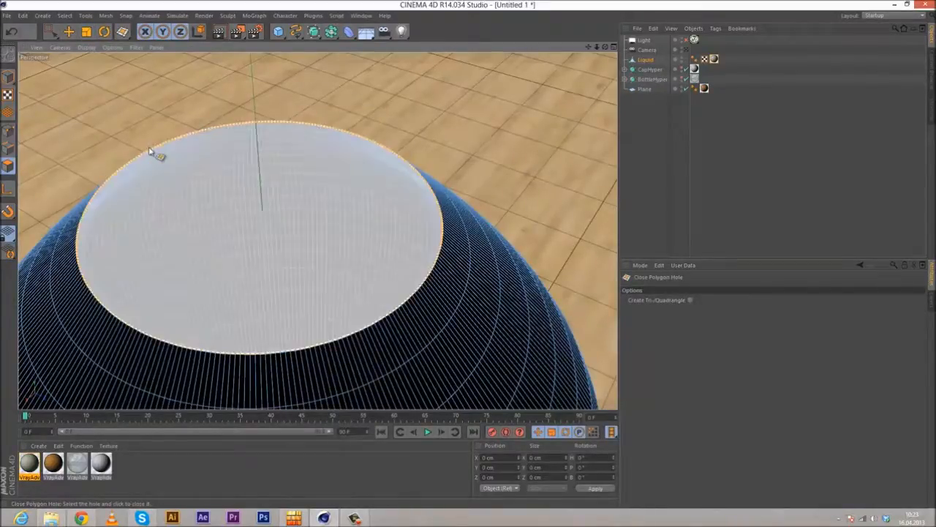
{"action": "left_click_drag", "start_coordinate": [139, 169], "coordinate": [138, 226], "text": "alt"}
{"action": "middle_click_drag", "start_coordinate": [138, 226], "coordinate": [164, 188], "text": "alt"}
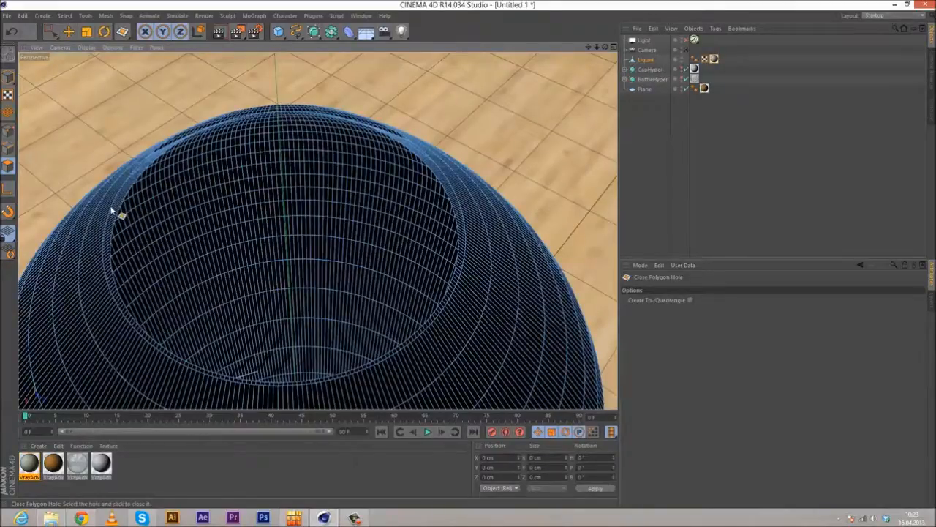
{"action": "left_click", "coordinate": [113, 210]}
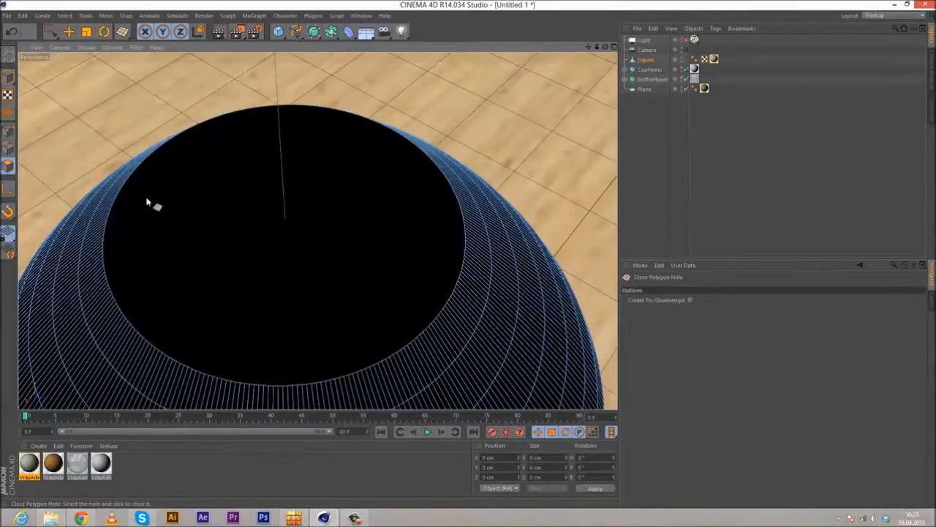
{"action": "left_click_drag", "start_coordinate": [115, 210], "coordinate": [300, 174], "text": "alt"}
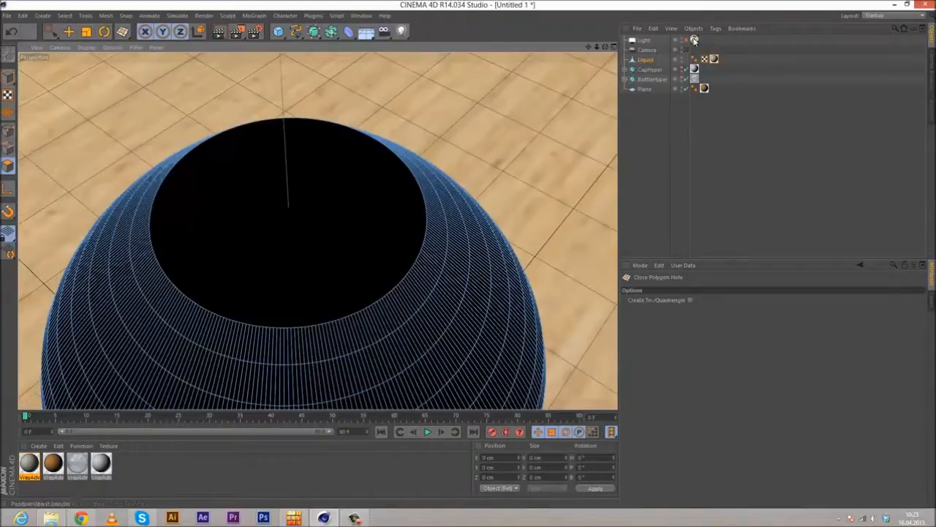
{"action": "left_click", "coordinate": [652, 60]}
{"action": "key", "text": "ctrl+a"}
{"action": "scroll", "coordinate": [350, 201], "scroll_direction": "down", "scroll_amount": 3}
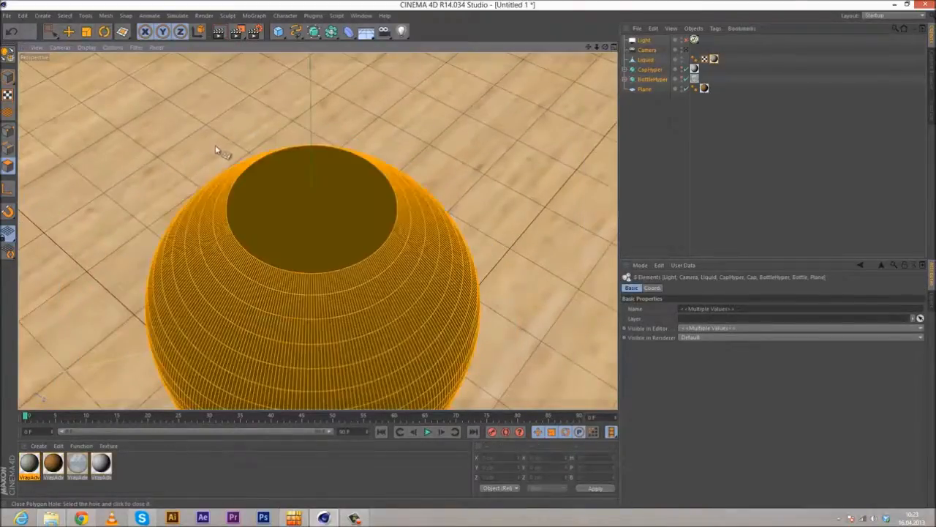
{"action": "scroll", "coordinate": [292, 218], "scroll_direction": "down", "scroll_amount": 3}
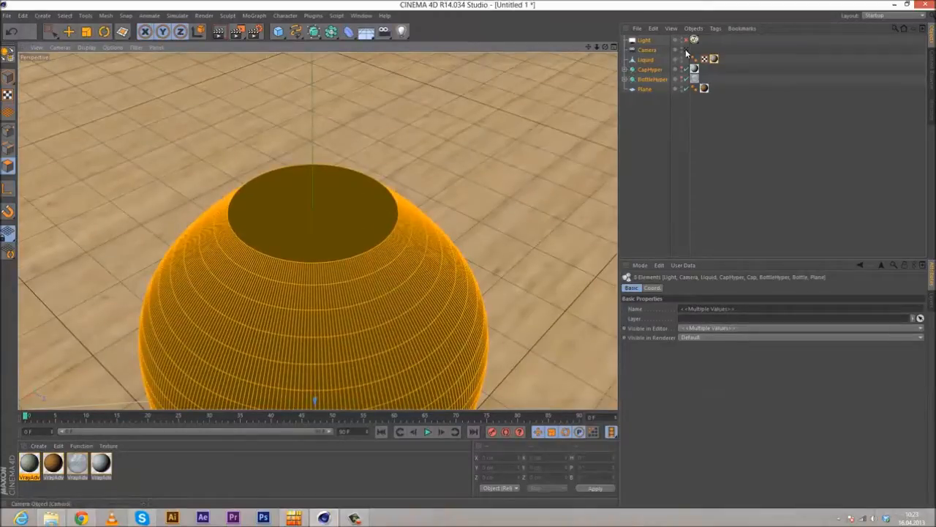
- Return to the camera view, show CapHyper and BottleHyper again and switch the light back on
{"action": "left_click", "coordinate": [686, 49]}
{"action": "left_click", "coordinate": [686, 49]}
{"action": "left_click", "coordinate": [685, 69]}
{"action": "left_click", "coordinate": [686, 40]}
- Render a region around the bottle, deselect all objects, and render a smaller region around its neck and shoulders
{"action": "left_click", "coordinate": [237, 32]}
{"action": "left_click", "coordinate": [293, 65]}
{"action": "left_click_drag", "start_coordinate": [285, 118], "coordinate": [411, 316]}
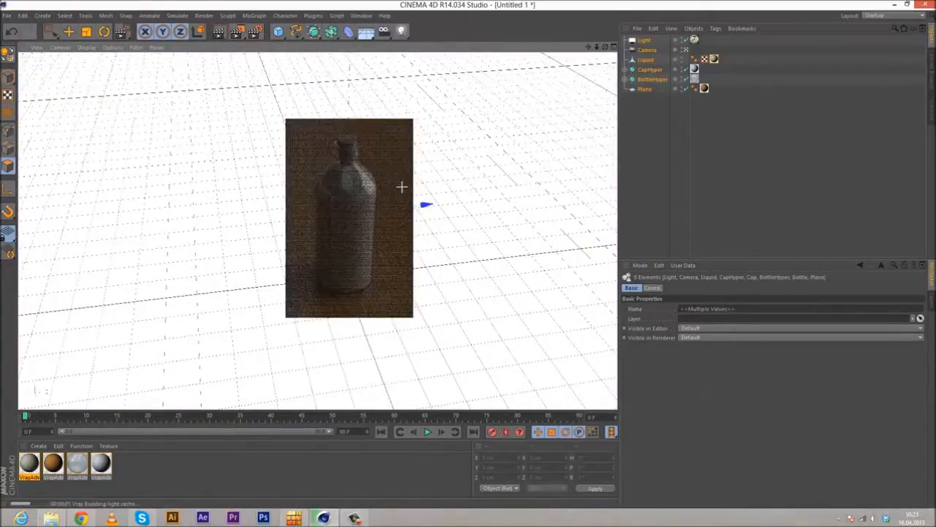
{"action": "left_click", "coordinate": [634, 150]}
{"action": "left_click_drag", "start_coordinate": [234, 32], "coordinate": [278, 42]}
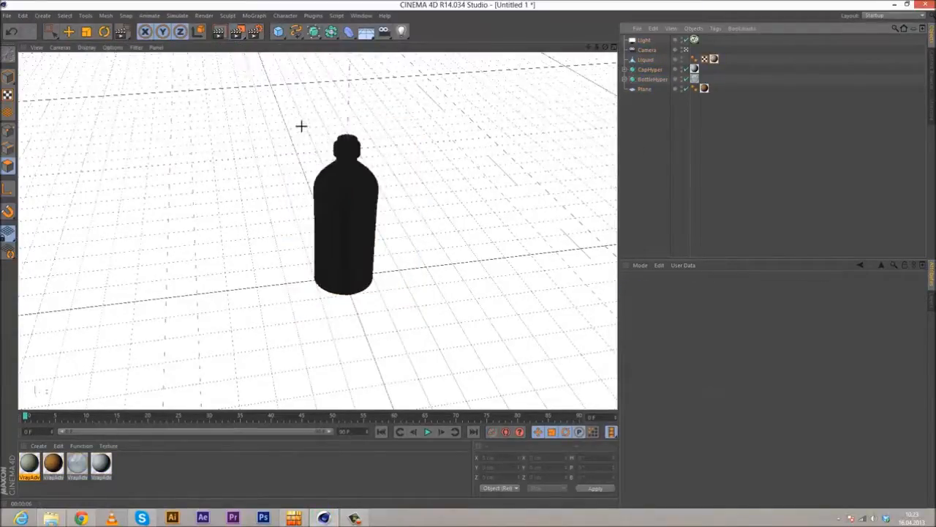
{"action": "left_click_drag", "start_coordinate": [303, 128], "coordinate": [397, 203]}
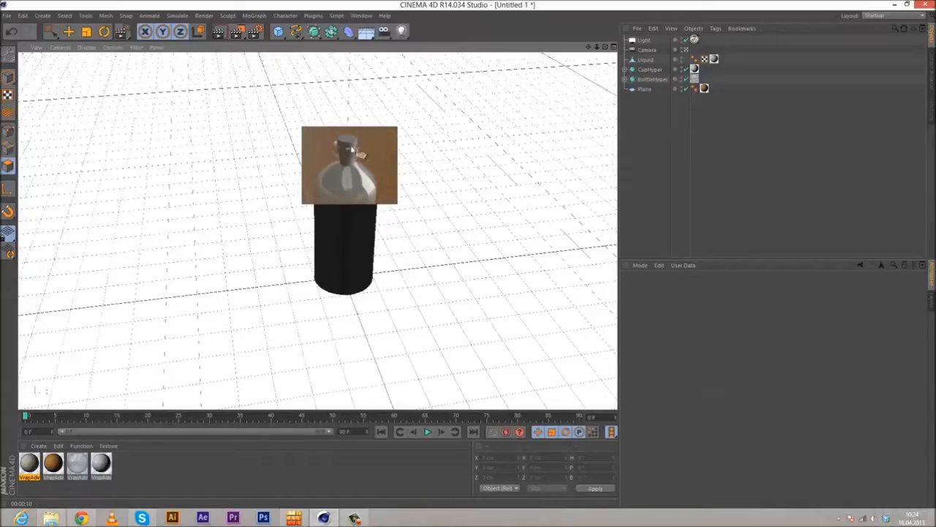
{"action": "left_click", "coordinate": [651, 160]}
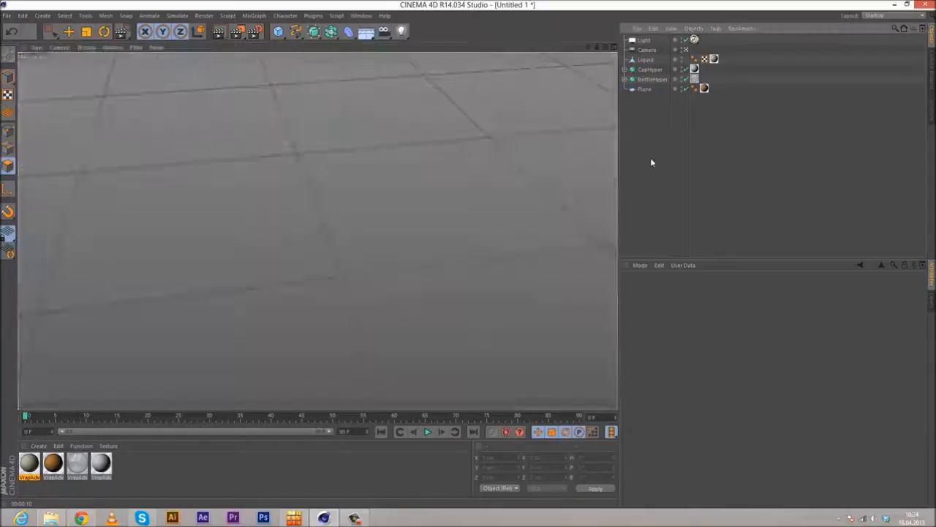
- Create a new VrayAdvancedMaterial and open it in the Material Editor
{"action": "left_click", "coordinate": [38, 445]}
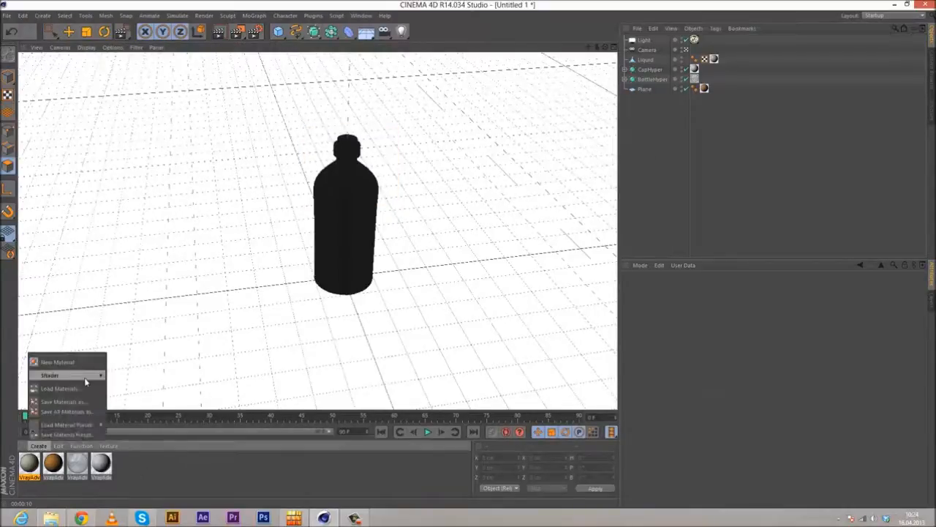
{"action": "mouse_move", "coordinate": [73, 375]}
{"action": "mouse_move", "coordinate": [139, 364]}
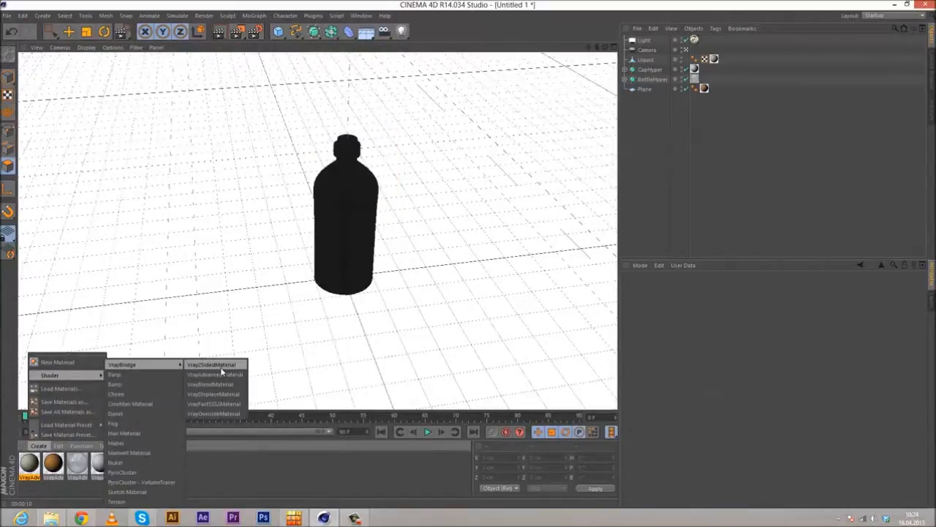
{"action": "left_click", "coordinate": [223, 374]}
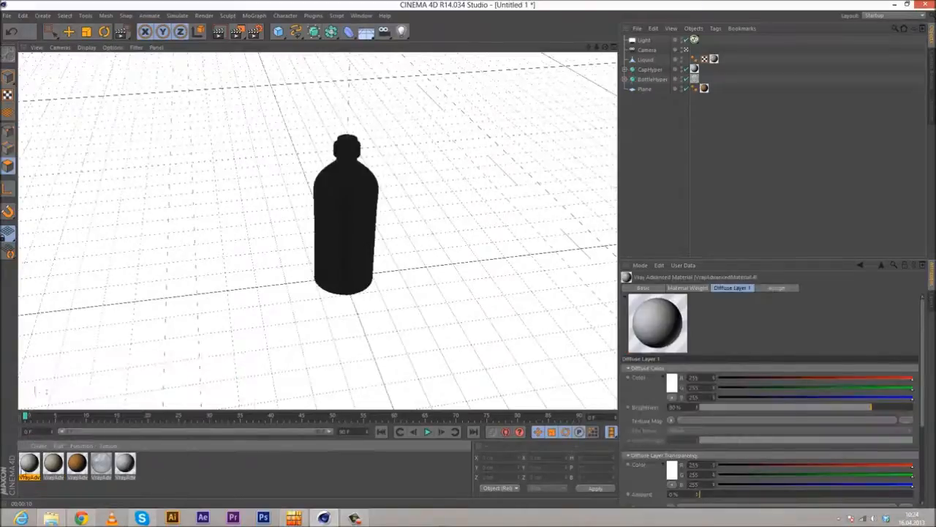
{"action": "double_click", "coordinate": [28, 464]}
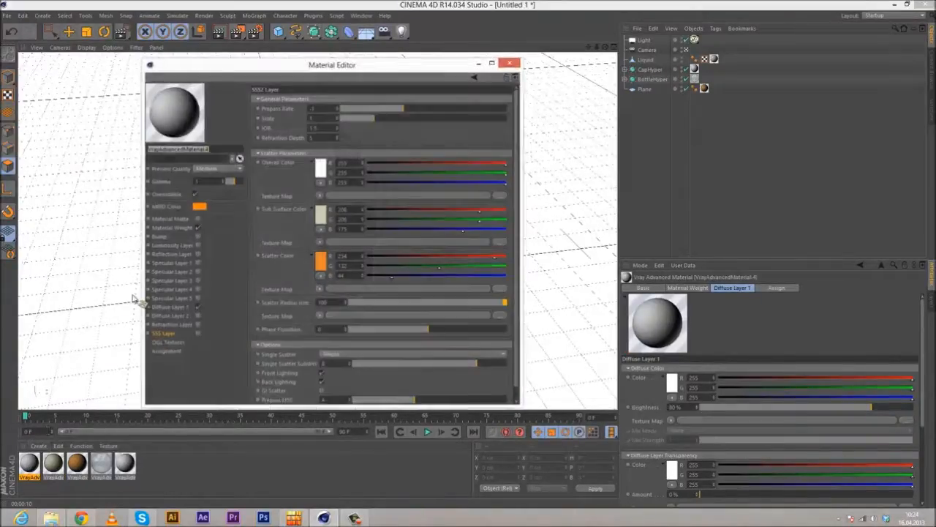
- Load Cork_texture_by_ellemacstock as the Diffuse Layer 1 texture map of the new material without copying it to the project
{"action": "left_click", "coordinate": [176, 307]}
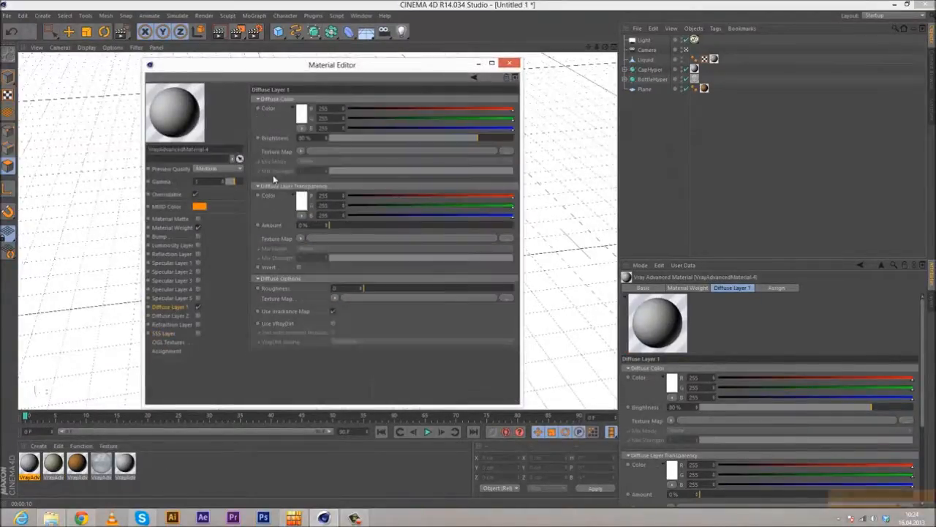
{"action": "left_click", "coordinate": [301, 151]}
{"action": "left_click", "coordinate": [309, 173]}
{"action": "left_click", "coordinate": [416, 154]}
{"action": "left_click", "coordinate": [370, 276]}
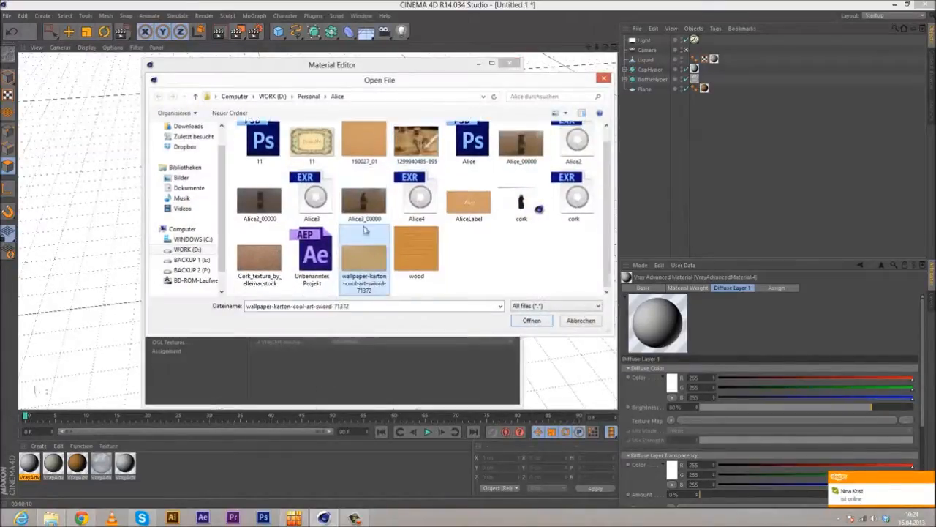
{"action": "left_click", "coordinate": [363, 147]}
{"action": "left_click", "coordinate": [261, 283]}
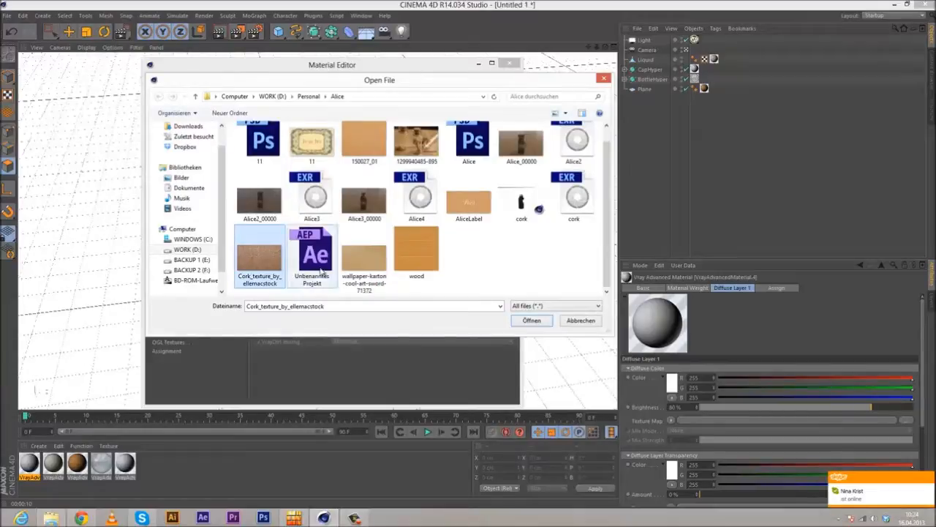
{"action": "left_click", "coordinate": [532, 320]}
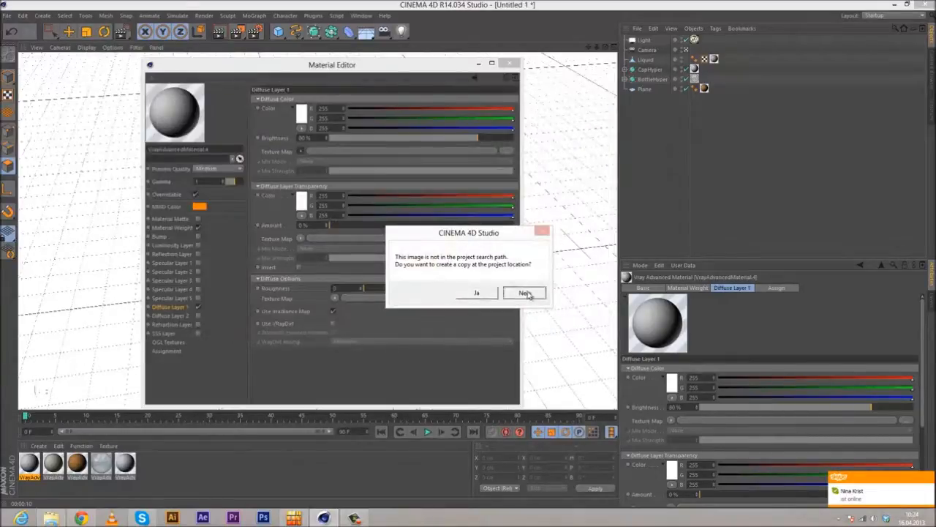
{"action": "left_click", "coordinate": [527, 294]}
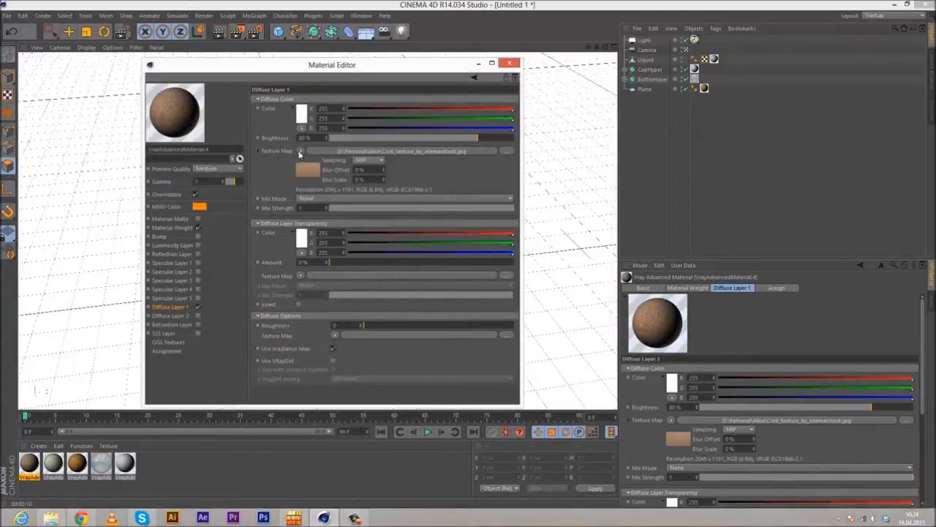
- Wrap the cork image in the Diffuse Layer 1 texture map in a Filter shader
{"action": "left_click", "coordinate": [183, 263]}
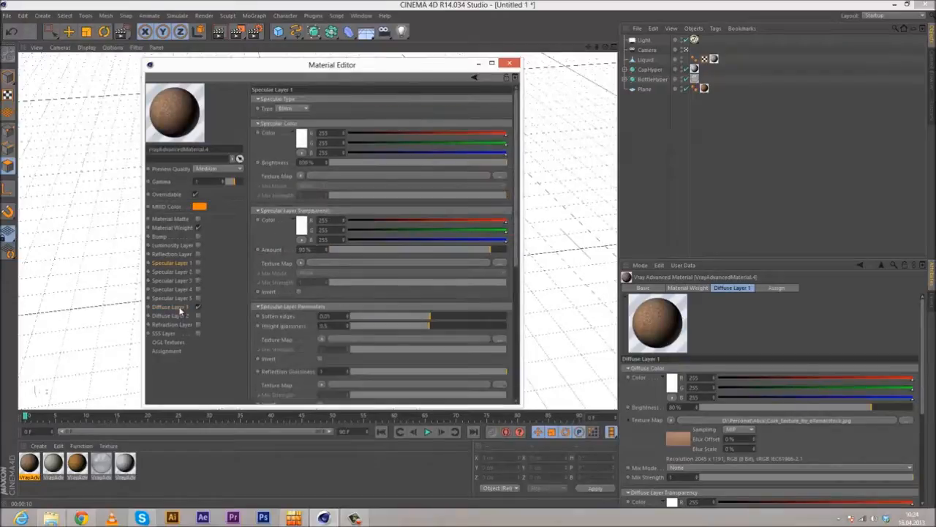
{"action": "left_click", "coordinate": [180, 308]}
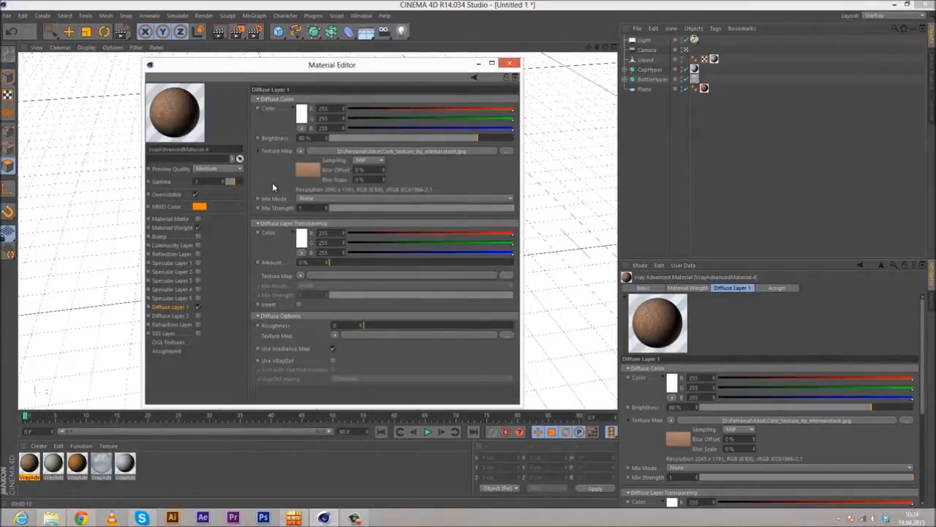
{"action": "left_click", "coordinate": [300, 151]}
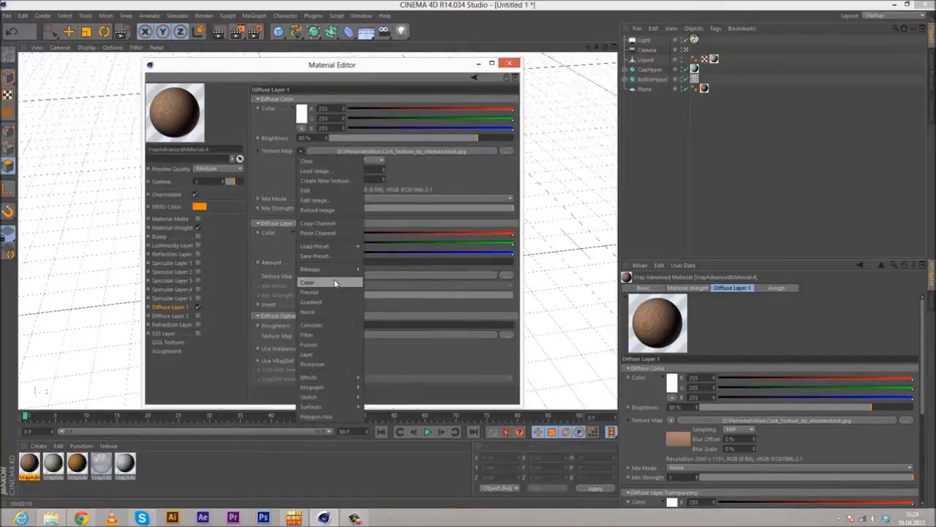
{"action": "left_click", "coordinate": [327, 337]}
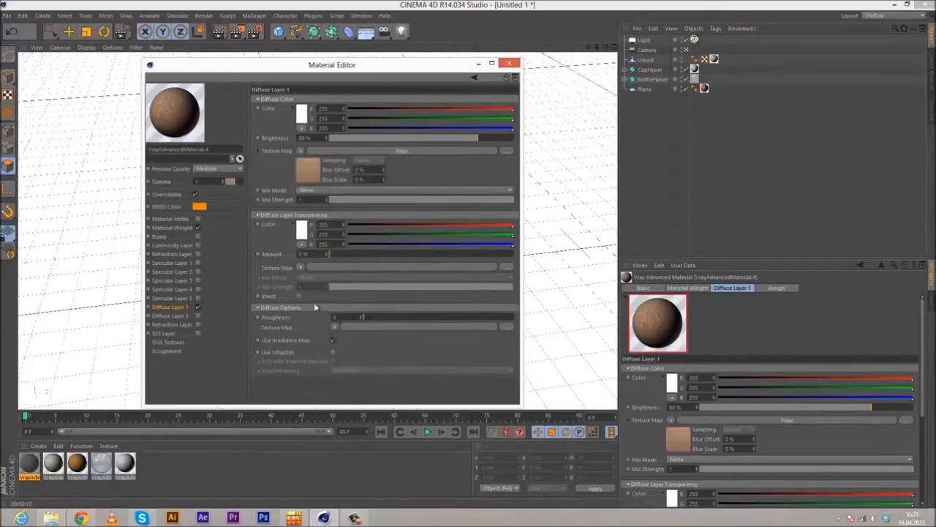
- In the cork texture's Filter shader, set Lightness to 12% and raise the Saturation
{"action": "left_click", "coordinate": [385, 152]}
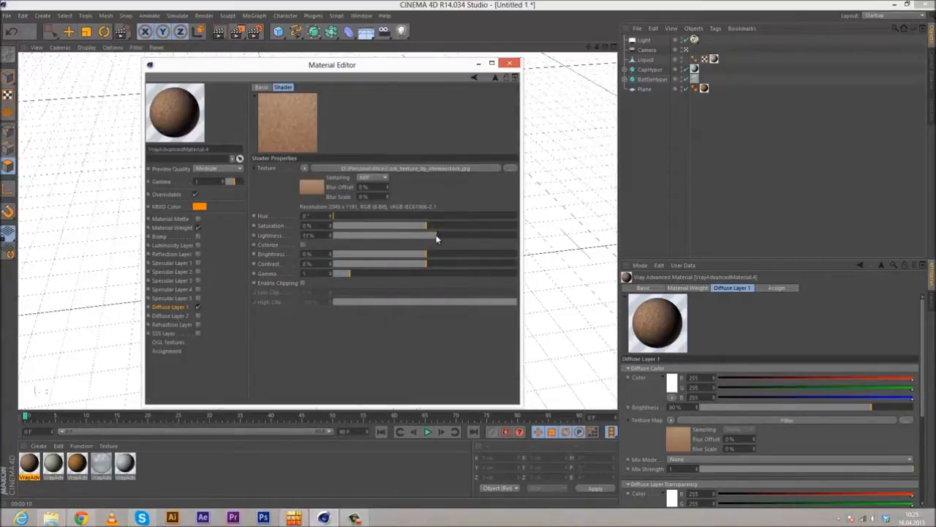
{"action": "left_click_drag", "start_coordinate": [439, 235], "coordinate": [436, 235]}
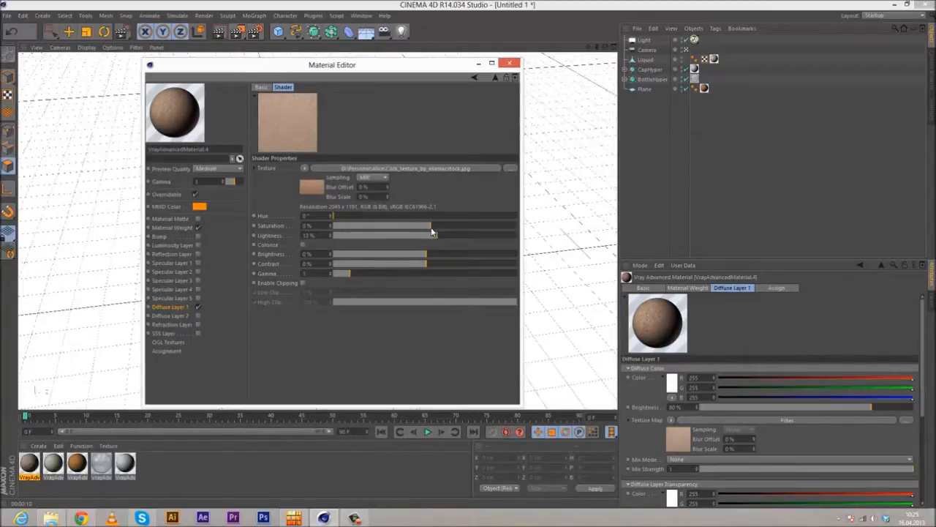
{"action": "left_click_drag", "start_coordinate": [431, 231], "coordinate": [452, 232]}
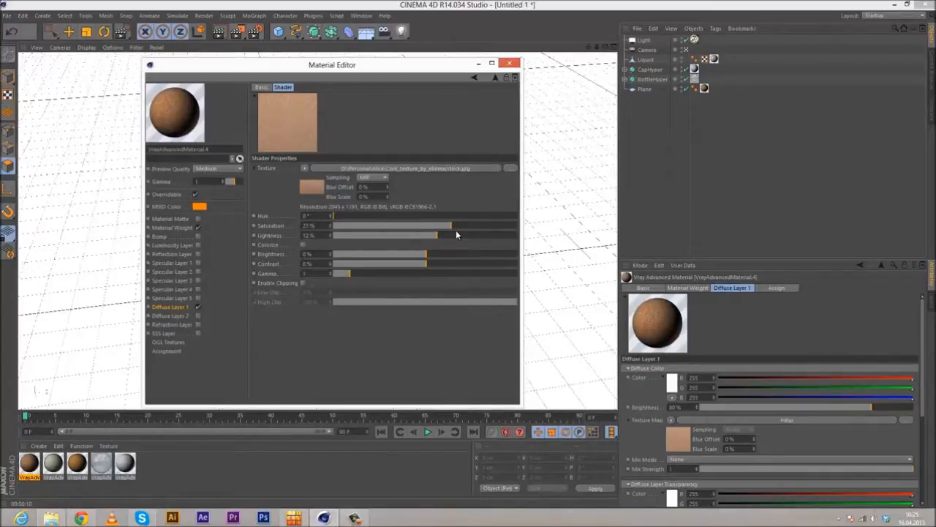
{"action": "left_click_drag", "start_coordinate": [450, 231], "coordinate": [448, 228]}
- Copy the cork image from the Diffuse Layer 1 Filter shader, enable Bump and paste it as the bump texture map
{"action": "left_click", "coordinate": [164, 308]}
{"action": "left_click", "coordinate": [380, 153]}
{"action": "left_click", "coordinate": [304, 168]}
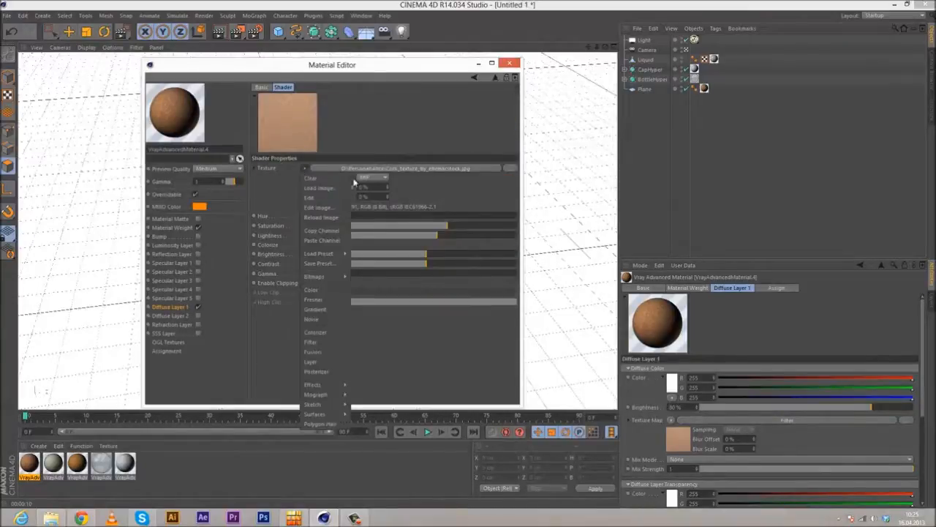
{"action": "left_click", "coordinate": [327, 231]}
{"action": "left_click", "coordinate": [197, 235]}
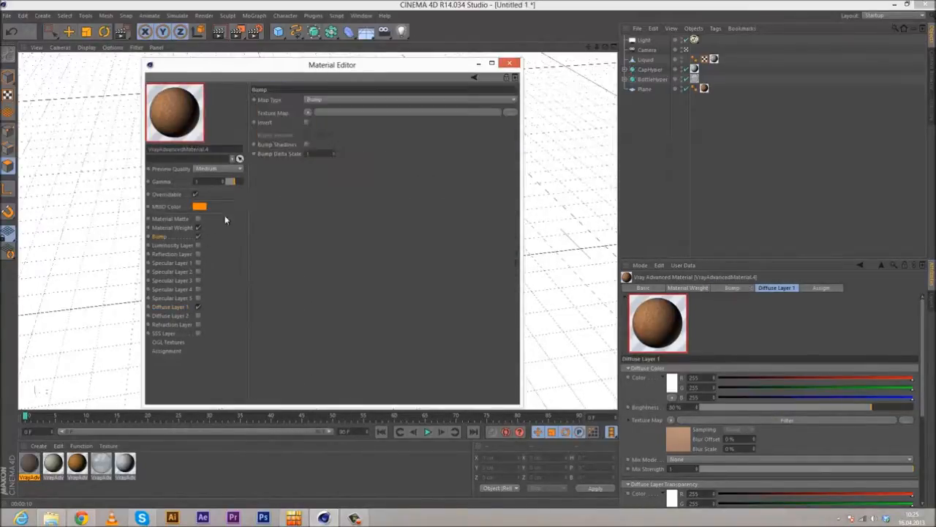
{"action": "left_click", "coordinate": [307, 113]}
{"action": "left_click", "coordinate": [327, 160]}
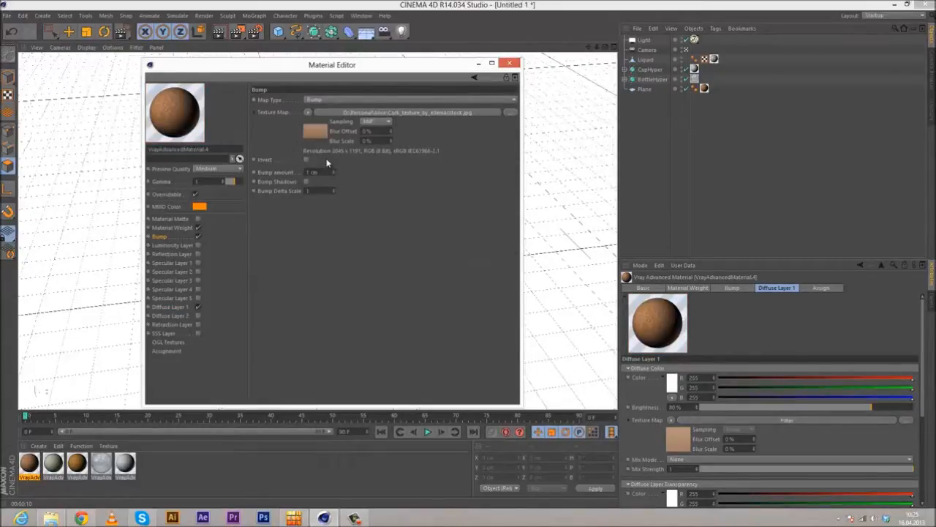
- Wrap the bump's cork image in a Colorizer shader and give it a black-to-white gradient
{"action": "left_click", "coordinate": [307, 113]}
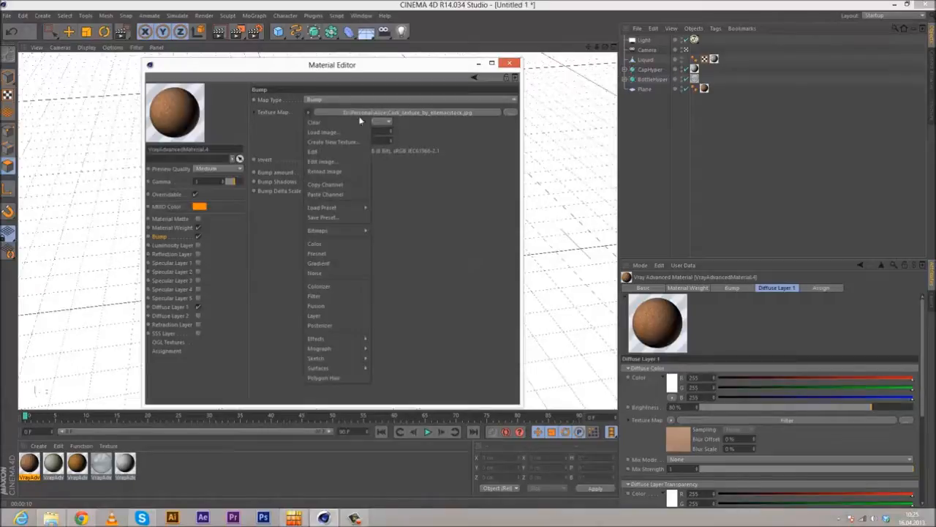
{"action": "left_click", "coordinate": [322, 287]}
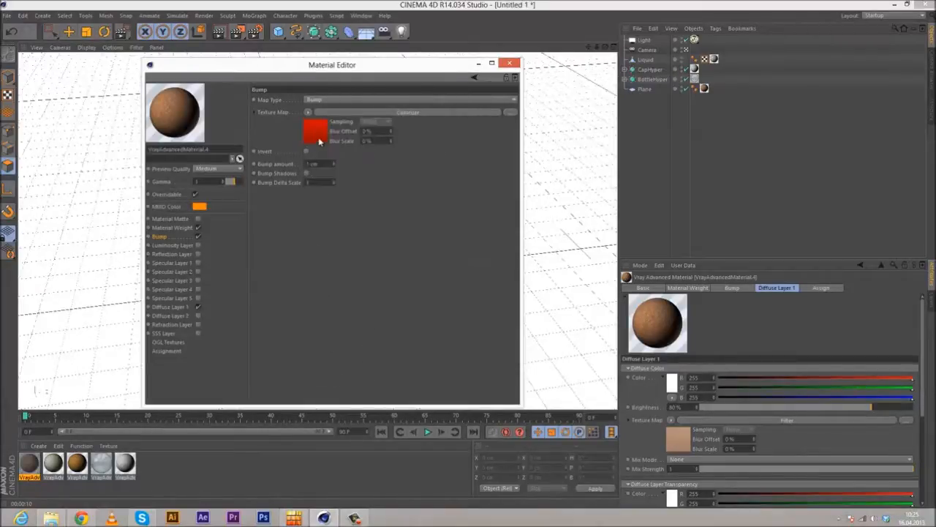
{"action": "left_click", "coordinate": [319, 140]}
{"action": "right_click", "coordinate": [289, 239]}
{"action": "left_click", "coordinate": [303, 276]}
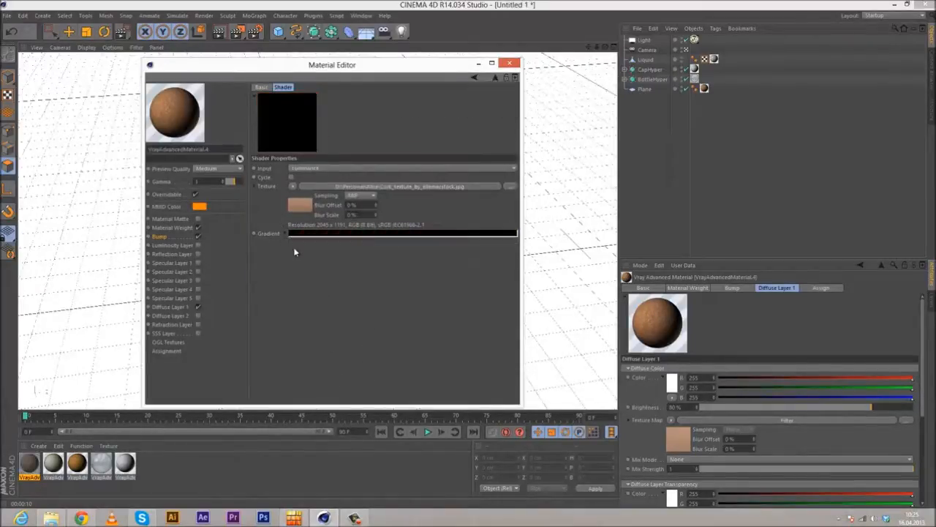
{"action": "double_click", "coordinate": [516, 241]}
{"action": "left_click_drag", "start_coordinate": [512, 238], "coordinate": [448, 206]}
{"action": "left_click", "coordinate": [504, 288]}
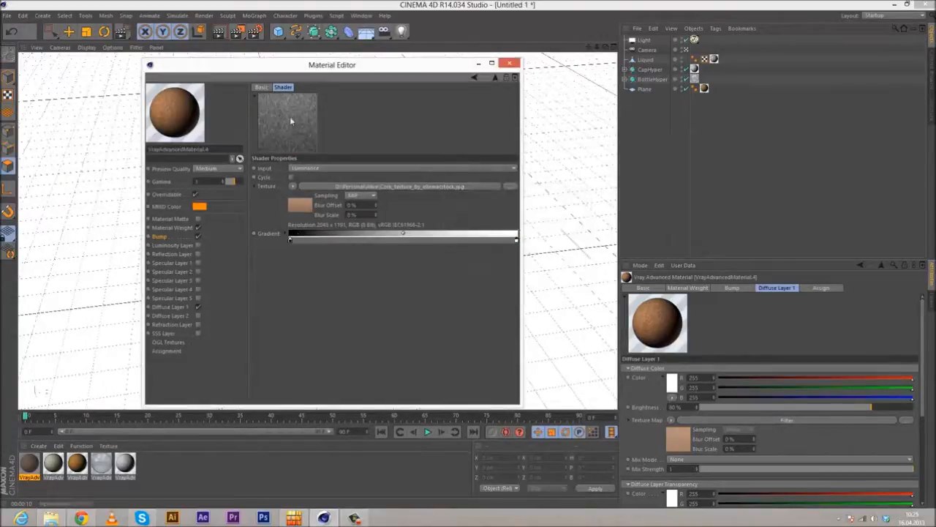
- Move the Colorizer gradient's white knot toward the black end, to about 58% of the gradient, removing any extra knot
{"action": "left_click_drag", "start_coordinate": [516, 241], "coordinate": [437, 242]}
{"action": "left_click", "coordinate": [408, 240]}
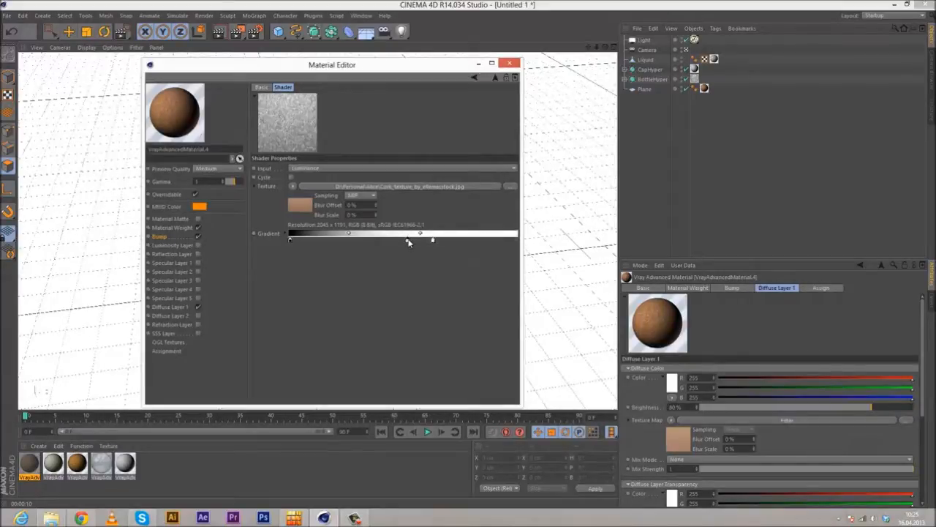
{"action": "left_click_drag", "start_coordinate": [411, 241], "coordinate": [413, 287]}
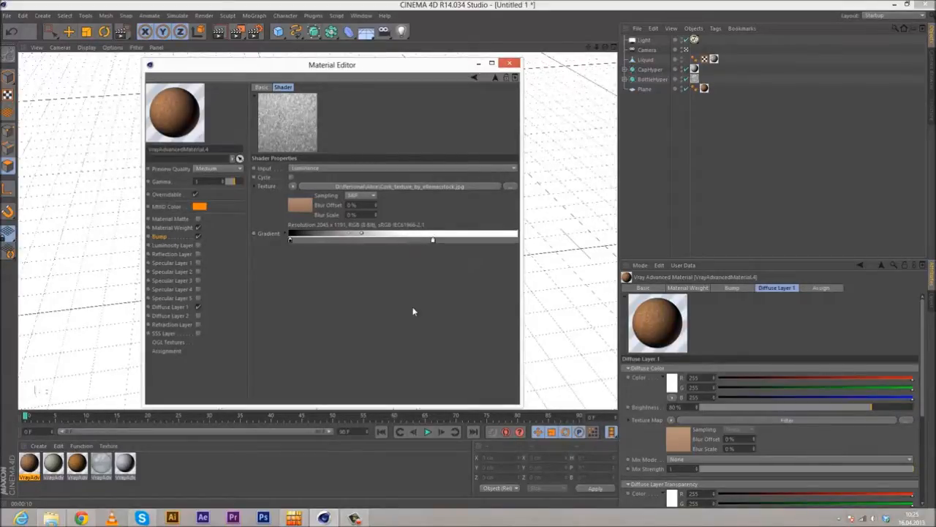
{"action": "left_click_drag", "start_coordinate": [432, 242], "coordinate": [421, 246]}
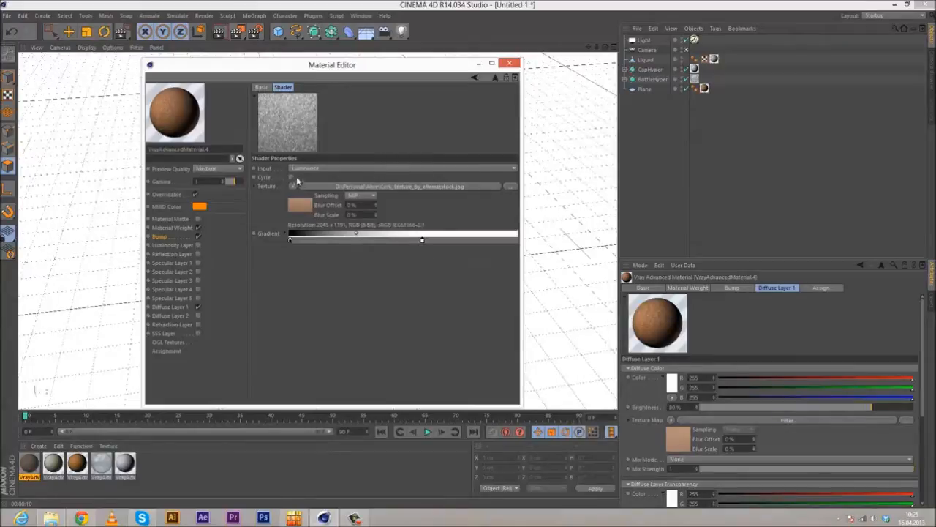
- Set the bump amount to 0.15 cm and invert the bump map
{"action": "left_click", "coordinate": [174, 238]}
{"action": "double_click", "coordinate": [315, 164]}
{"action": "type", "text": "1"}
{"action": "type", "text": ".15"}
{"action": "key", "text": "Return"}
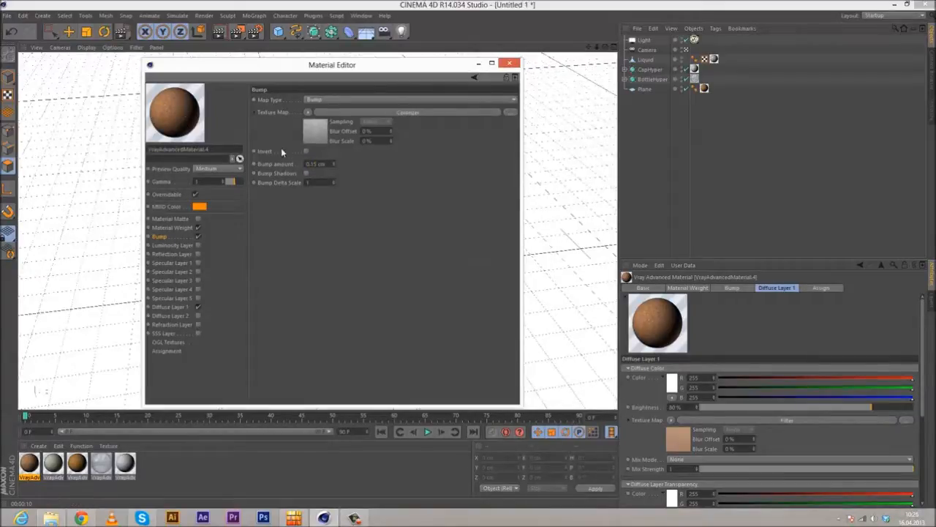
{"action": "left_click", "coordinate": [308, 151]}
- Change the preview display of the cork material and close the Material Editor
{"action": "right_click", "coordinate": [187, 120]}
{"action": "left_click", "coordinate": [216, 193]}
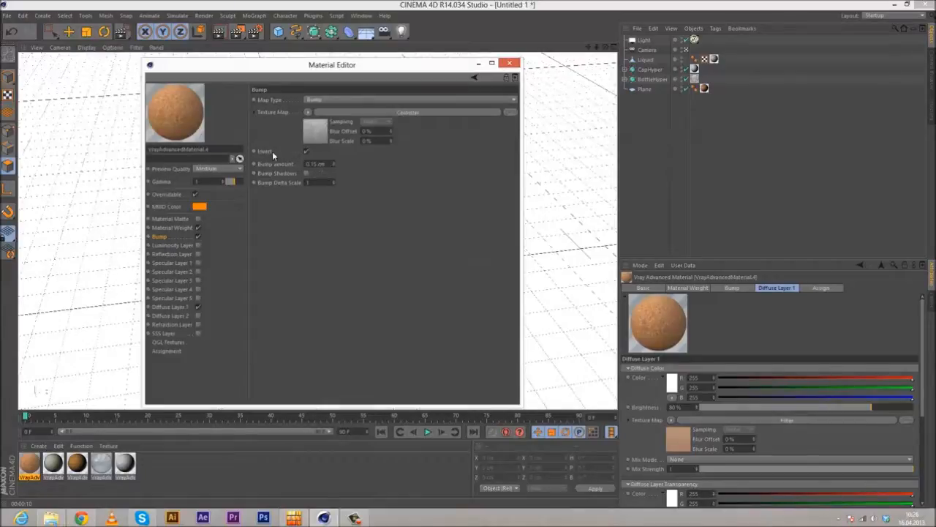
{"action": "left_click", "coordinate": [510, 63]}
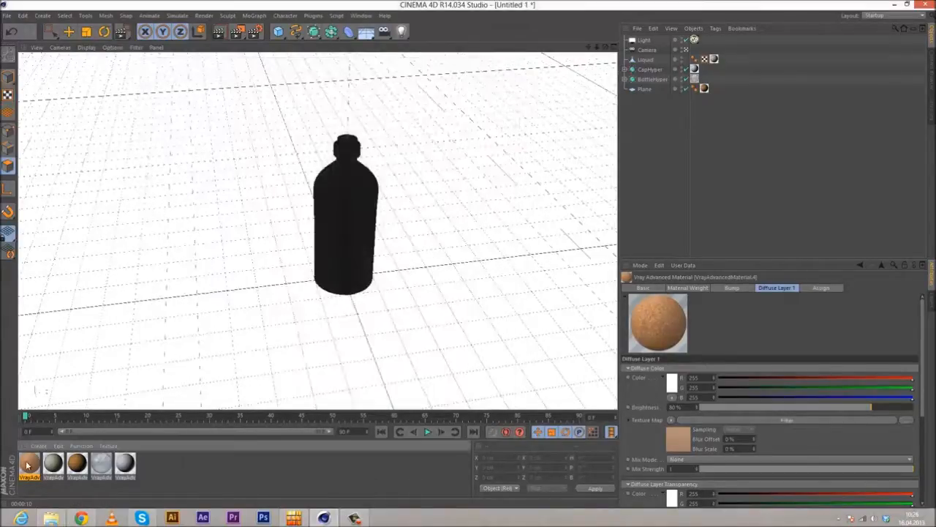
- Disable the Light and replace CapHyper's material with the new cork material, selecting its texture tag
{"action": "left_click_drag", "start_coordinate": [228, 311], "coordinate": [229, 311]}
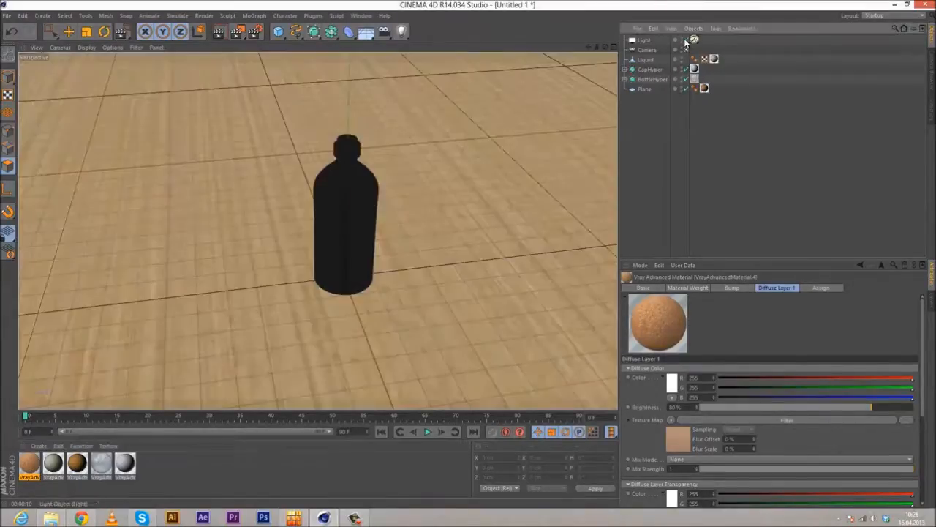
{"action": "left_click_drag", "start_coordinate": [28, 466], "coordinate": [667, 70]}
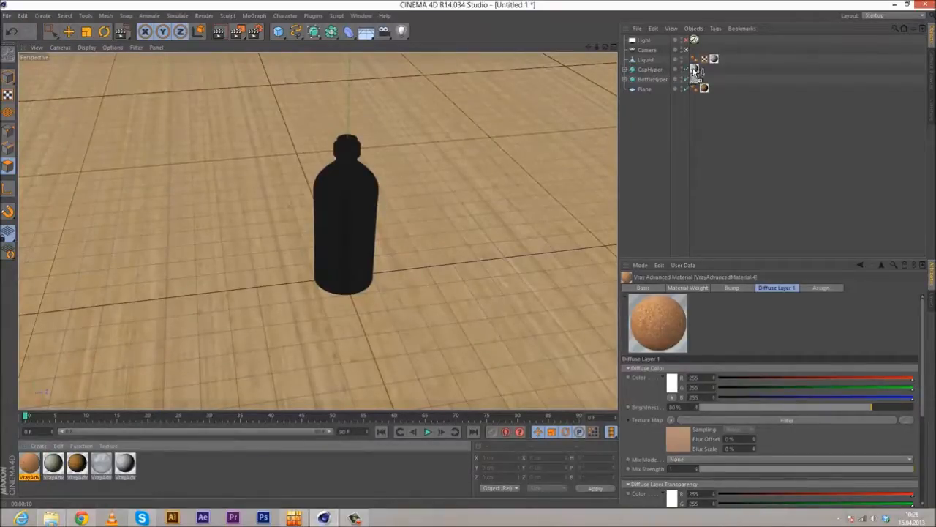
{"action": "left_click", "coordinate": [694, 70]}
- Leave the scene camera's view for a close-up of the cap and set its cork texture tag to Spherical projection
{"action": "scroll", "coordinate": [442, 169], "scroll_direction": "up", "scroll_amount": 5}
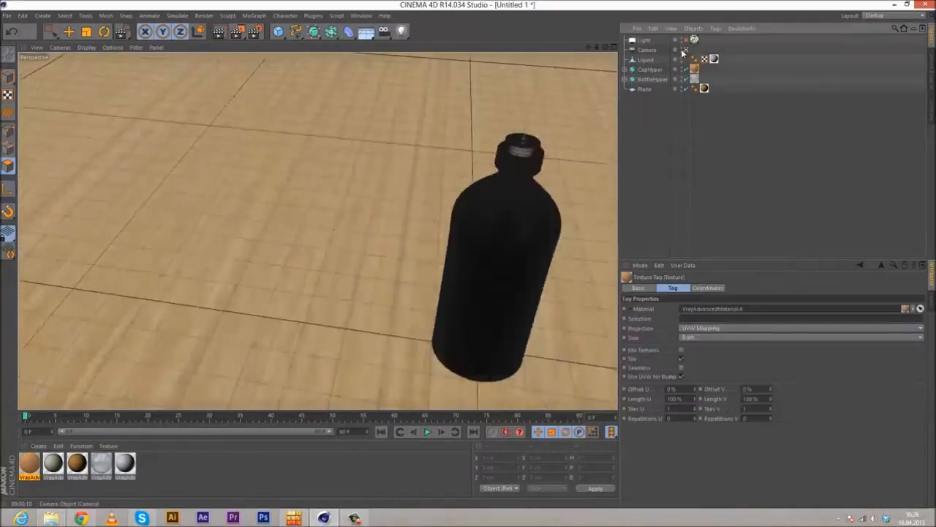
{"action": "left_click_drag", "start_coordinate": [373, 183], "coordinate": [380, 308], "text": "alt"}
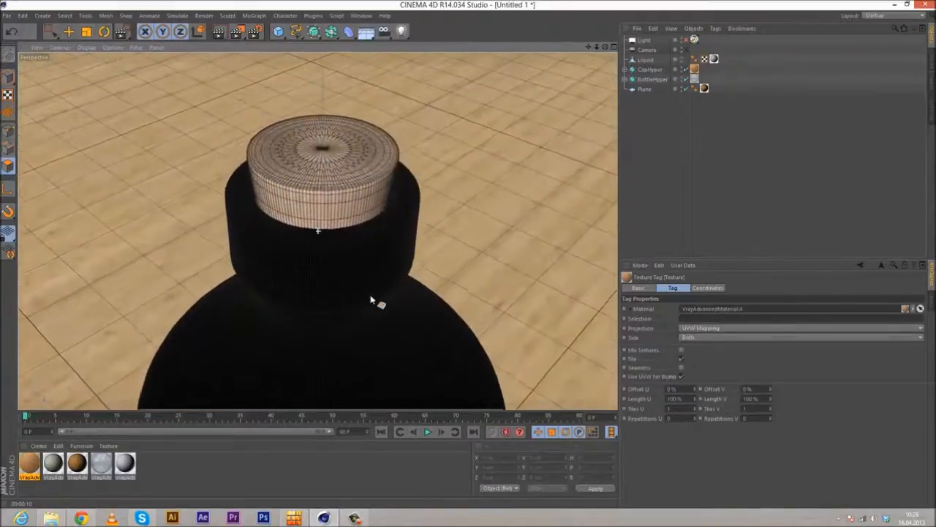
{"action": "scroll", "coordinate": [317, 177], "scroll_direction": "up", "scroll_amount": 3}
{"action": "scroll", "coordinate": [333, 186], "scroll_direction": "up", "scroll_amount": 3}
{"action": "scroll", "coordinate": [341, 197], "scroll_direction": "down", "scroll_amount": 3}
{"action": "mouse_move", "coordinate": [335, 202]}
{"action": "left_mouse_down", "text": "alt"}
{"action": "mouse_move", "coordinate": [312, 171]}
{"action": "mouse_move", "coordinate": [296, 201]}
{"action": "mouse_move", "coordinate": [337, 213]}
{"action": "mouse_move", "coordinate": [263, 139]}
{"action": "mouse_move", "coordinate": [210, 112]}
{"action": "mouse_move", "coordinate": [277, 123]}
{"action": "mouse_move", "coordinate": [335, 206]}
{"action": "left_mouse_up", "text": "alt"}
{"action": "scroll", "coordinate": [331, 211], "scroll_direction": "up", "scroll_amount": 3}
{"action": "scroll", "coordinate": [336, 214], "scroll_direction": "down", "scroll_amount": 3}
{"action": "scroll", "coordinate": [348, 223], "scroll_direction": "up", "scroll_amount": 3}
{"action": "left_click_drag", "start_coordinate": [369, 251], "coordinate": [394, 246], "text": "alt"}
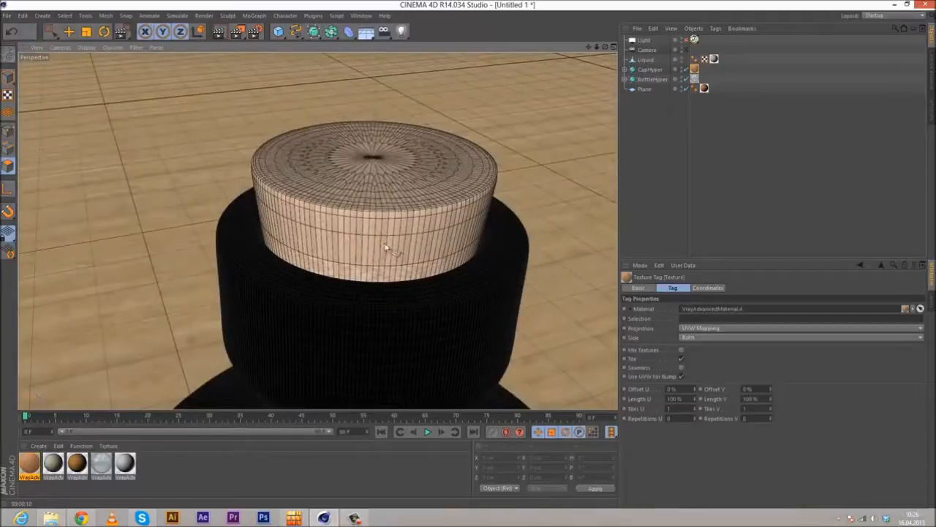
{"action": "left_click", "coordinate": [705, 328]}
{"action": "left_click", "coordinate": [721, 344]}
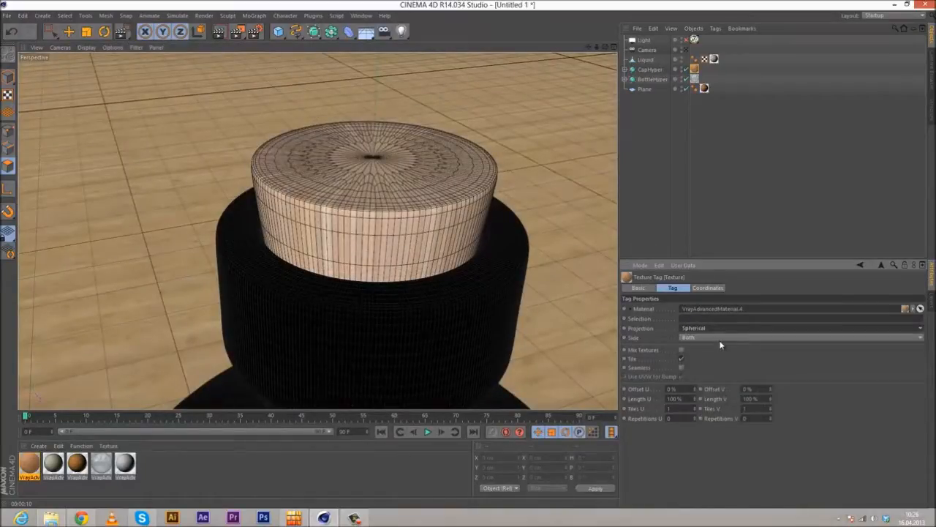
- Set the cork texture tag's Length U to 127% and Length V to 0.2%
{"action": "left_click_drag", "start_coordinate": [694, 397], "coordinate": [694, 396]}
{"action": "left_click_drag", "start_coordinate": [771, 398], "coordinate": [771, 399]}
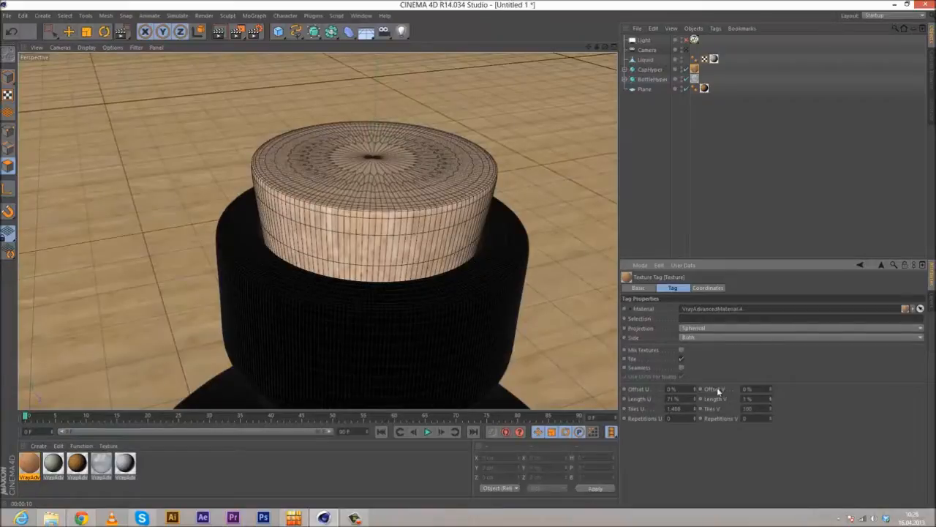
{"action": "left_click_drag", "start_coordinate": [694, 400], "coordinate": [694, 395]}
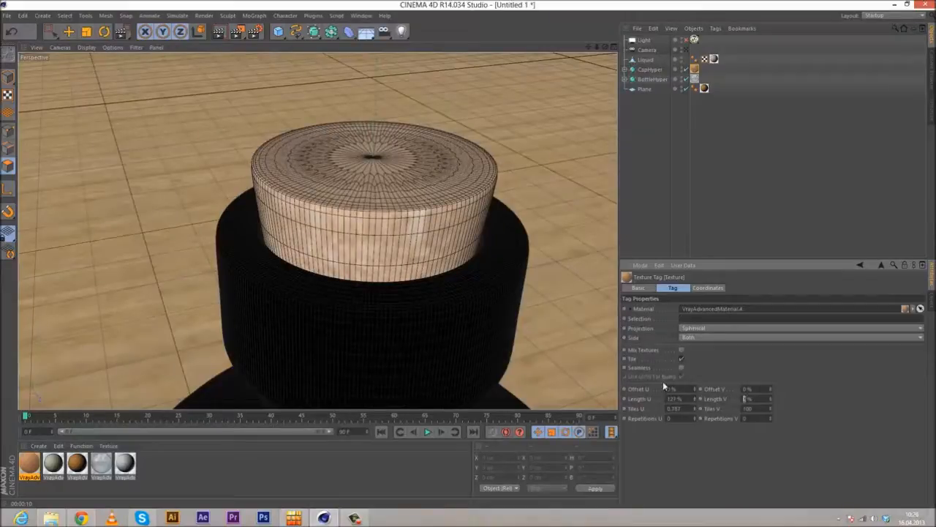
{"action": "type", "text": "0.5"}
{"action": "key", "text": "Return"}
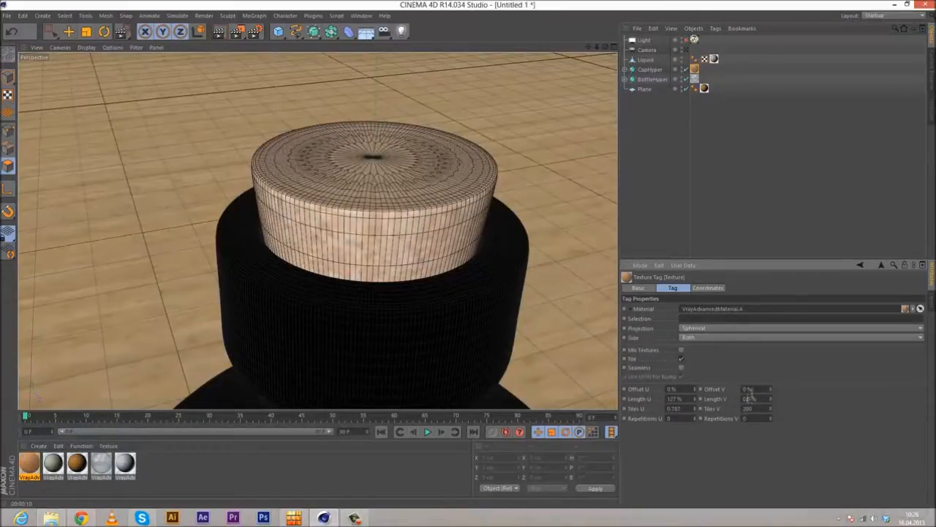
{"action": "type", "text": "3"}
{"action": "key", "text": "Return"}
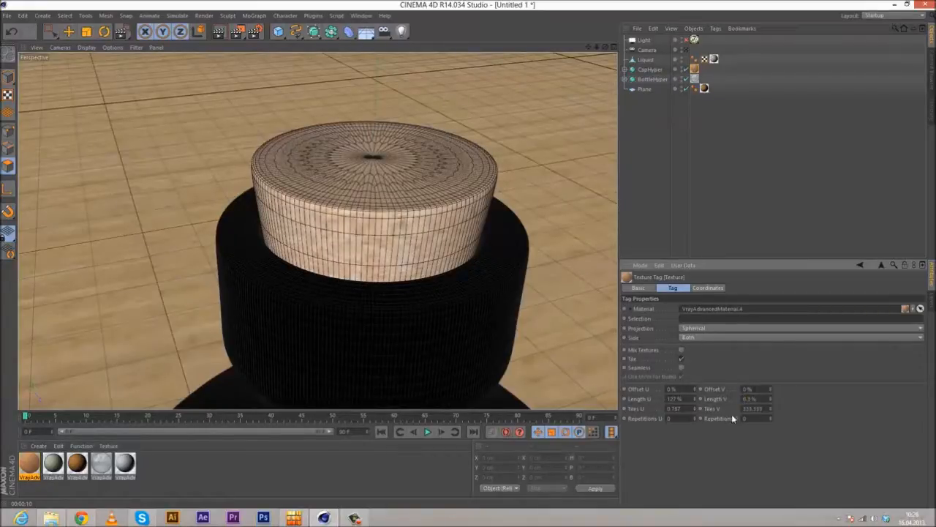
{"action": "type", "text": "2"}
{"action": "key", "text": "Return"}
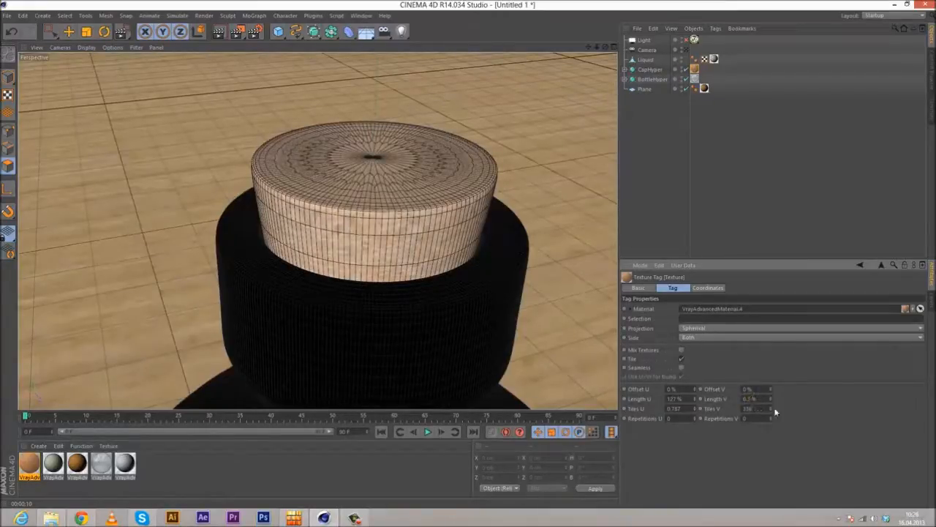
- Reduce the cork texture's Length U to 72% and inspect the tiling on the cap's side
{"action": "scroll", "coordinate": [394, 227], "scroll_direction": "up", "scroll_amount": 3}
{"action": "left_click_drag", "start_coordinate": [357, 237], "coordinate": [541, 221], "text": "alt"}
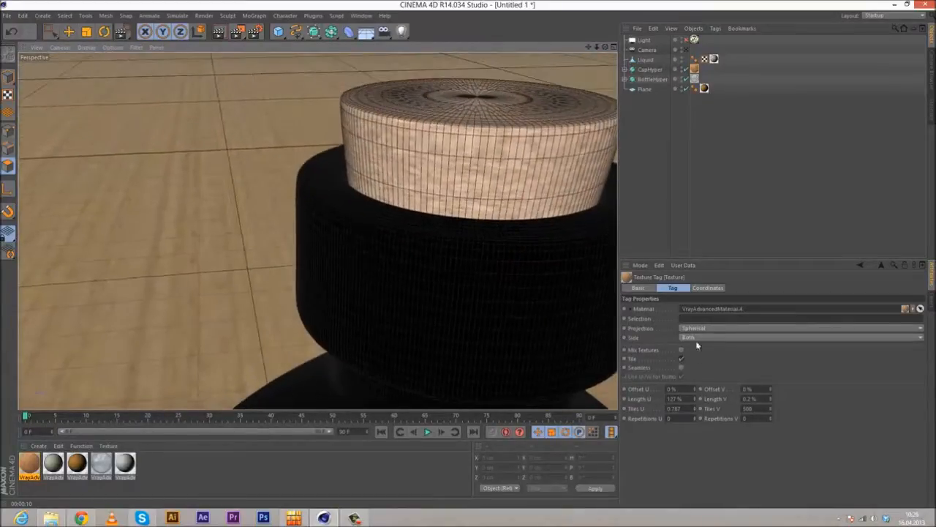
{"action": "left_click_drag", "start_coordinate": [692, 396], "coordinate": [694, 395]}
{"action": "left_click_drag", "start_coordinate": [497, 248], "coordinate": [439, 307], "text": "alt"}
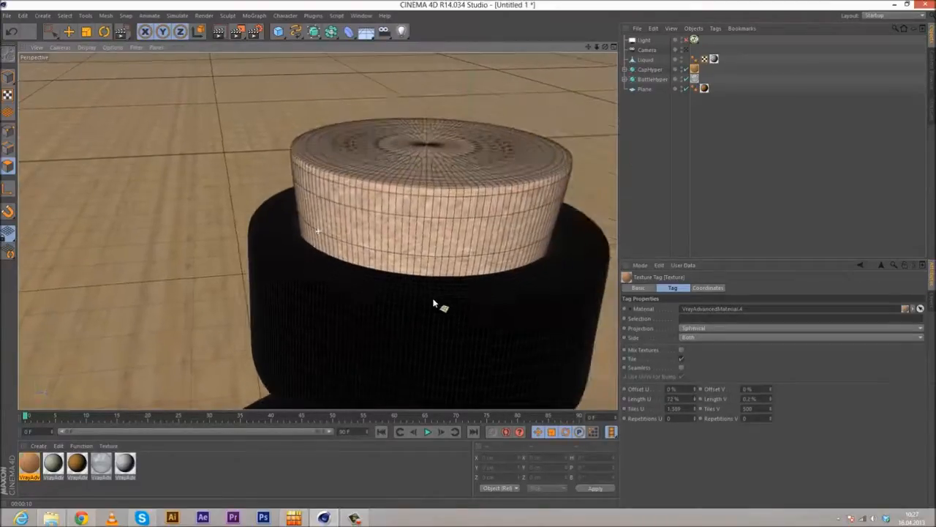
- Try Cylindrical projection for the cork texture on the cap, then return it to Spherical
{"action": "left_click", "coordinate": [722, 328]}
{"action": "left_click", "coordinate": [709, 348]}
{"action": "left_click_drag", "start_coordinate": [526, 293], "coordinate": [494, 278], "text": "alt"}
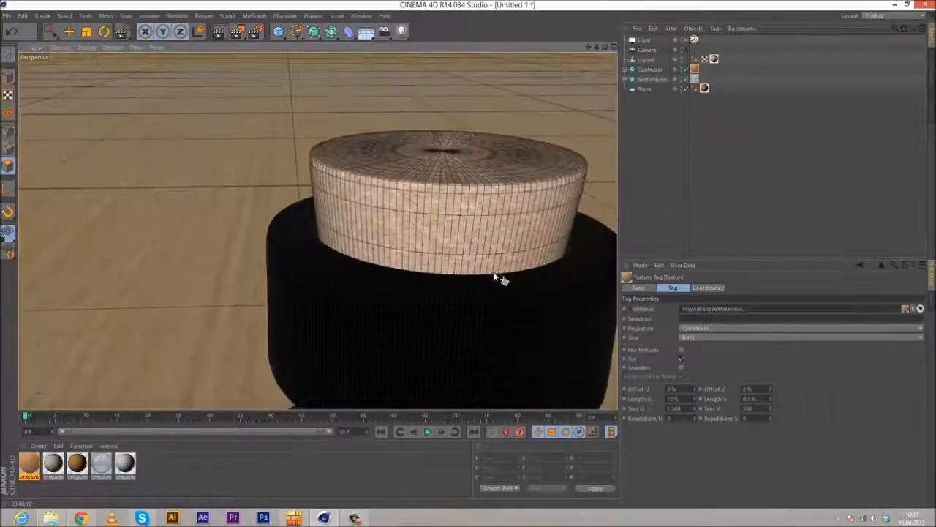
{"action": "left_click", "coordinate": [694, 327]}
{"action": "left_click", "coordinate": [707, 337]}
- Adjust the cork texture's tiling on the cap to a Length U of 99% and a Length V of 2%
{"action": "left_click_drag", "start_coordinate": [456, 226], "coordinate": [489, 246], "text": "alt"}
{"action": "left_click_drag", "start_coordinate": [695, 398], "coordinate": [696, 401]}
{"action": "left_click_drag", "start_coordinate": [771, 400], "coordinate": [771, 401]}
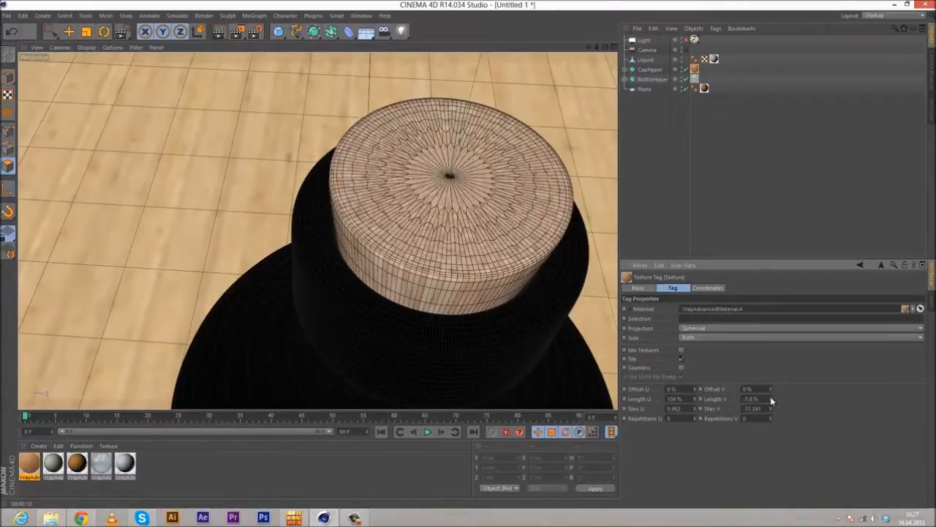
{"action": "left_click_drag", "start_coordinate": [770, 396], "coordinate": [771, 400]}
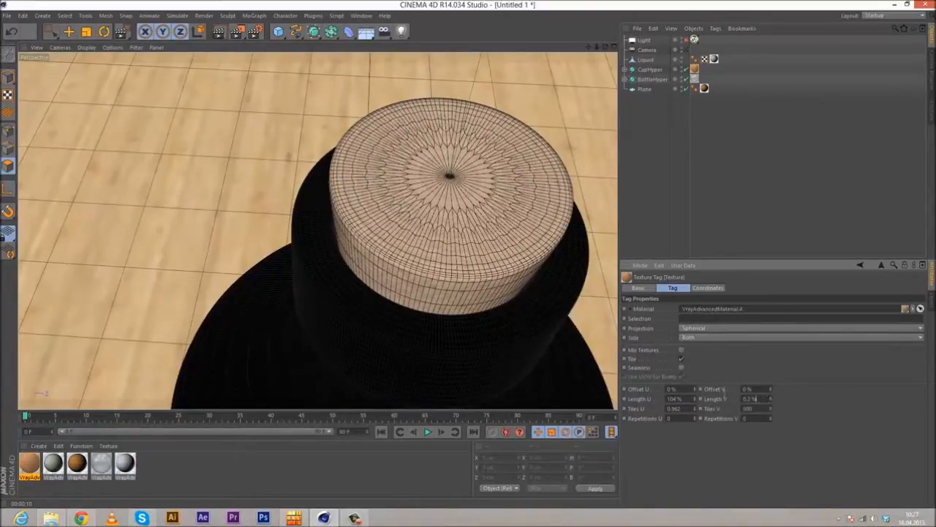
{"action": "double_click", "coordinate": [753, 399]}
{"action": "type", "text": "1"}
{"action": "key", "text": "Return"}
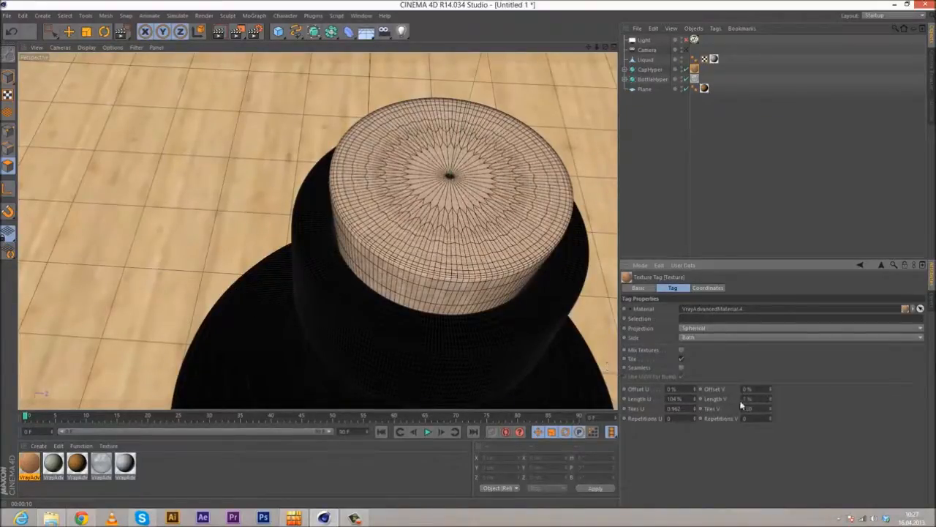
{"action": "left_click", "coordinate": [772, 400]}
{"action": "left_click", "coordinate": [772, 396]}
{"action": "mouse_move", "coordinate": [512, 278]}
{"action": "left_mouse_down", "text": "alt"}
{"action": "mouse_move", "coordinate": [485, 236]}
{"action": "mouse_move", "coordinate": [476, 196]}
{"action": "mouse_move", "coordinate": [523, 270]}
{"action": "left_mouse_up", "text": "alt"}
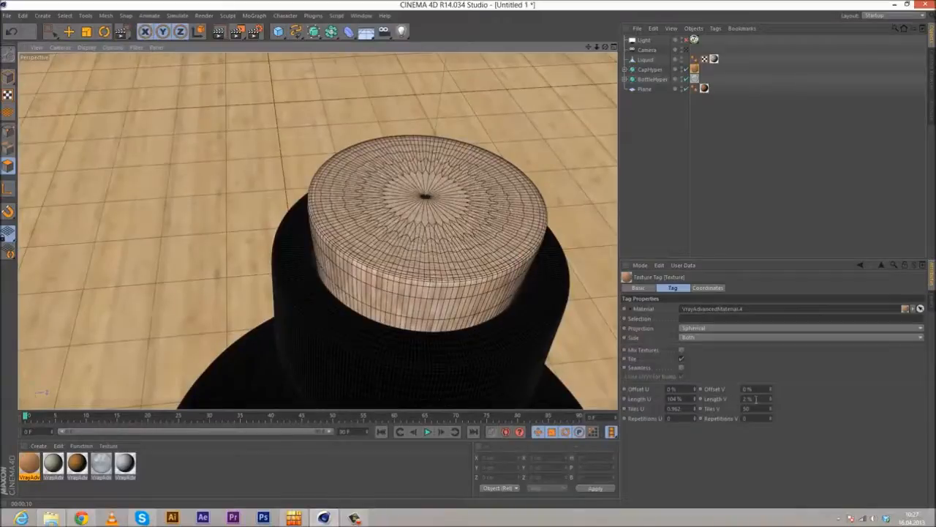
{"action": "left_click_drag", "start_coordinate": [692, 400], "coordinate": [695, 401]}
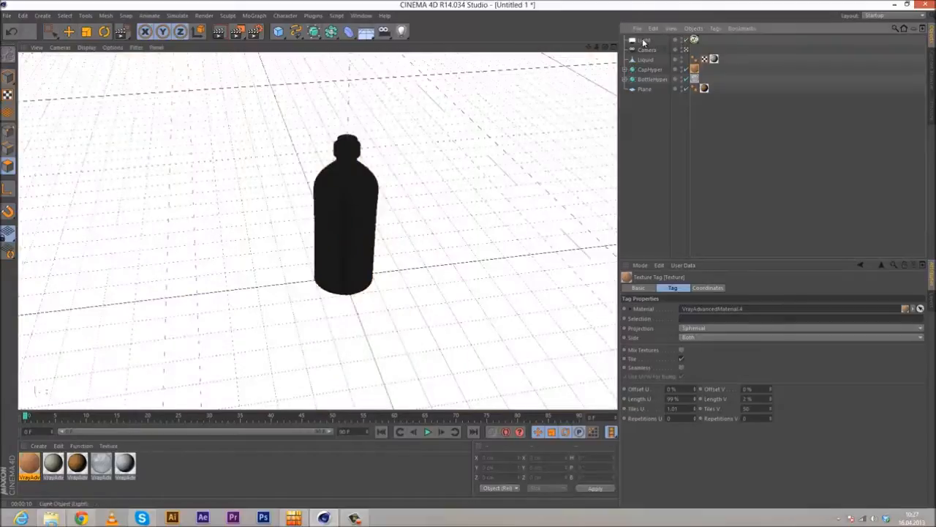
- Test-render a region around the cork cap, followed by a region covering the whole bottle
{"action": "left_click_drag", "start_coordinate": [238, 31], "coordinate": [282, 61]}
{"action": "left_click_drag", "start_coordinate": [300, 109], "coordinate": [394, 170]}
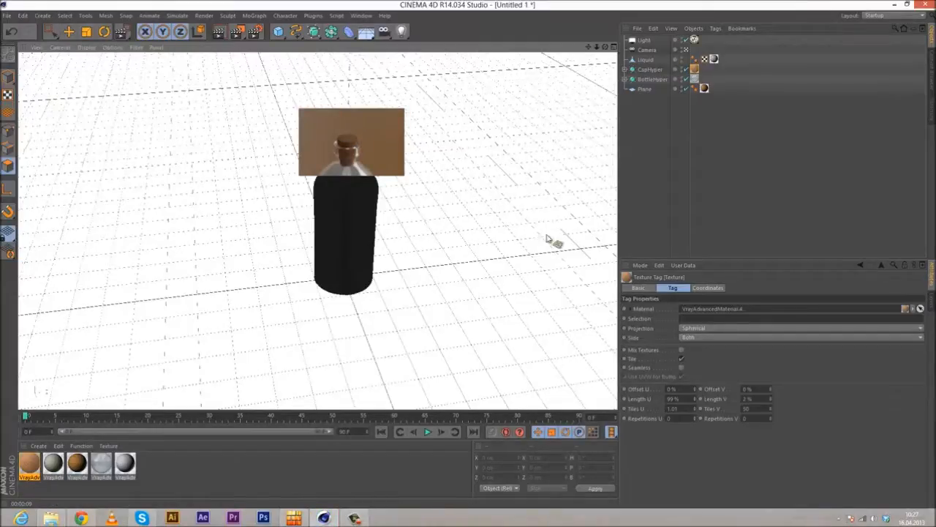
{"action": "left_click", "coordinate": [234, 29]}
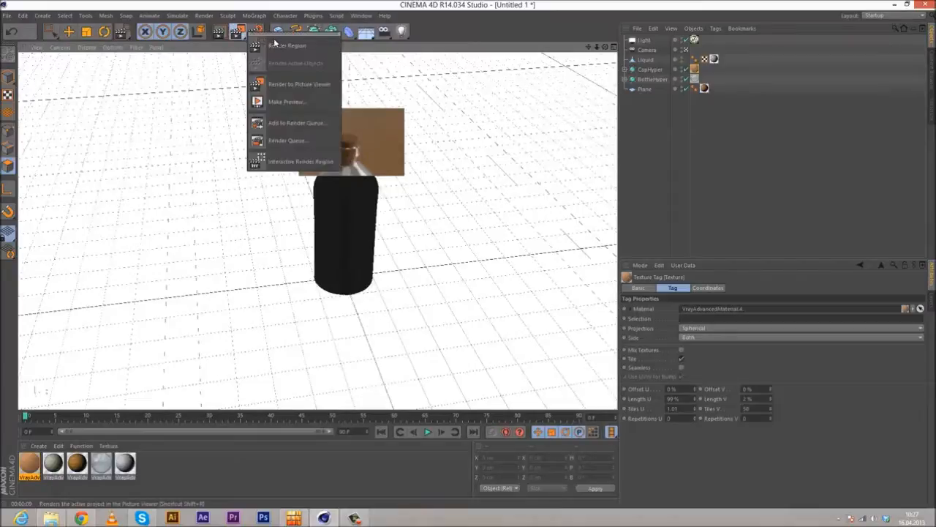
{"action": "left_click", "coordinate": [272, 41]}
{"action": "left_click_drag", "start_coordinate": [399, 306], "coordinate": [410, 302]}
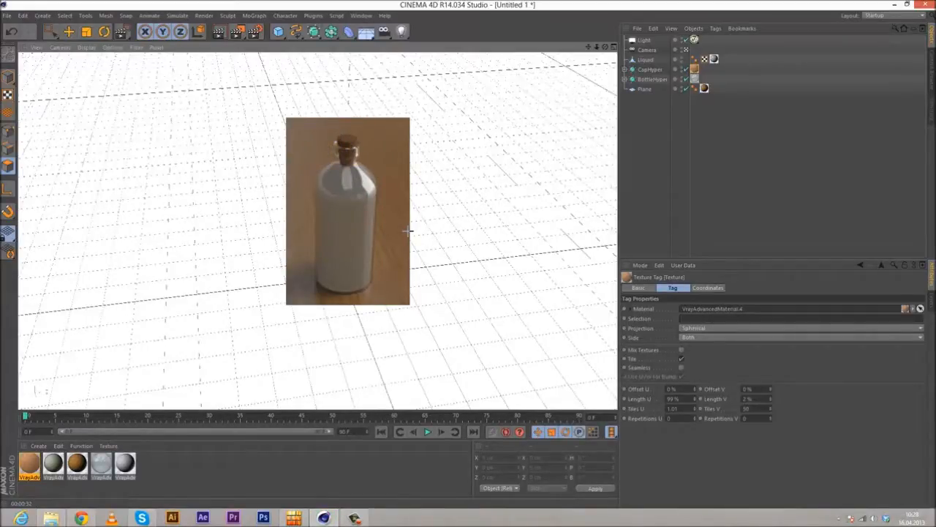
- Lower the saturation of the cork material's Diffuse Layer 1 texture in its Filter shader
{"action": "double_click", "coordinate": [30, 466]}
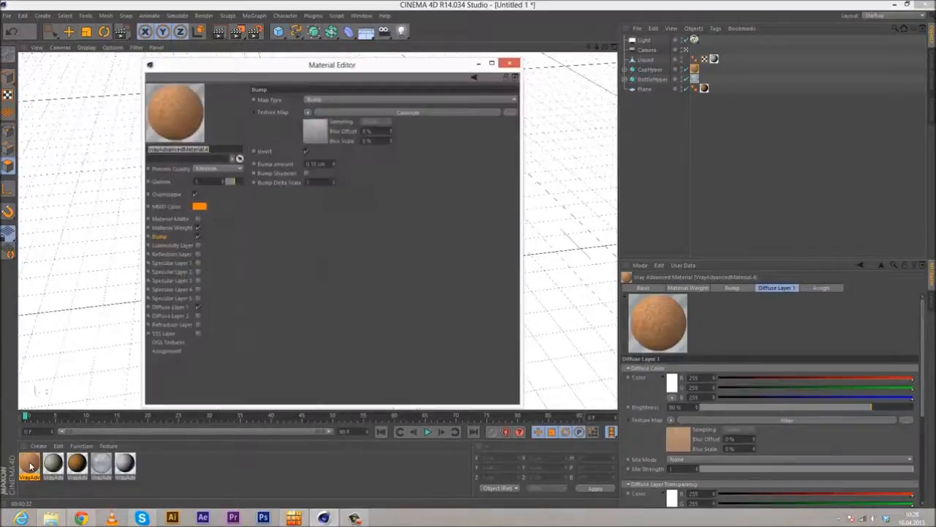
{"action": "left_click", "coordinate": [174, 307]}
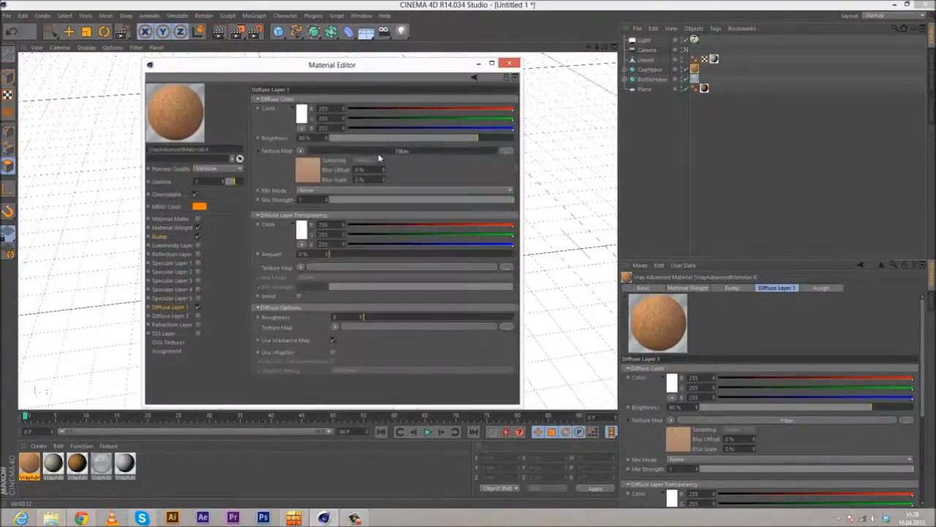
{"action": "left_click", "coordinate": [379, 154]}
{"action": "left_click", "coordinate": [442, 226]}
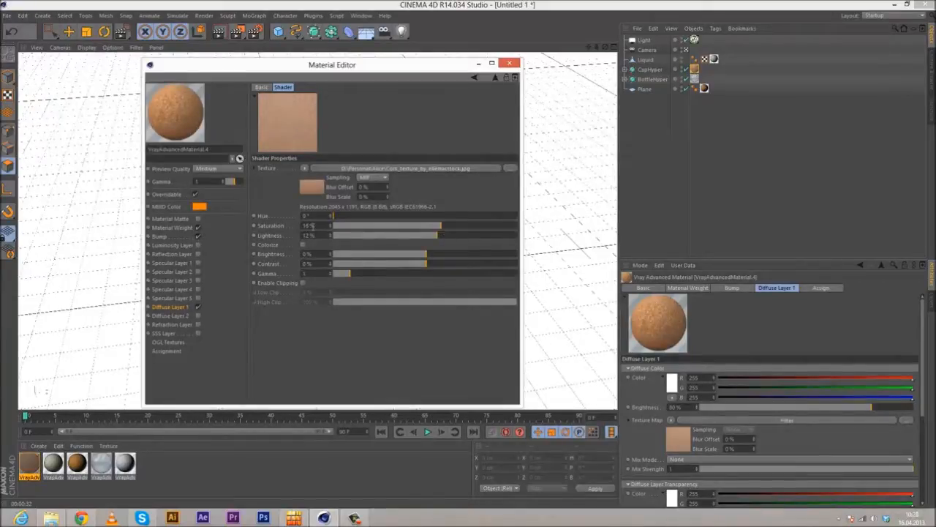
- Render a region around the bottle's cap to check the adjusted cork colour
{"action": "left_click", "coordinate": [508, 64]}
{"action": "left_click_drag", "start_coordinate": [236, 32], "coordinate": [268, 46]}
{"action": "left_click_drag", "start_coordinate": [319, 122], "coordinate": [378, 175]}
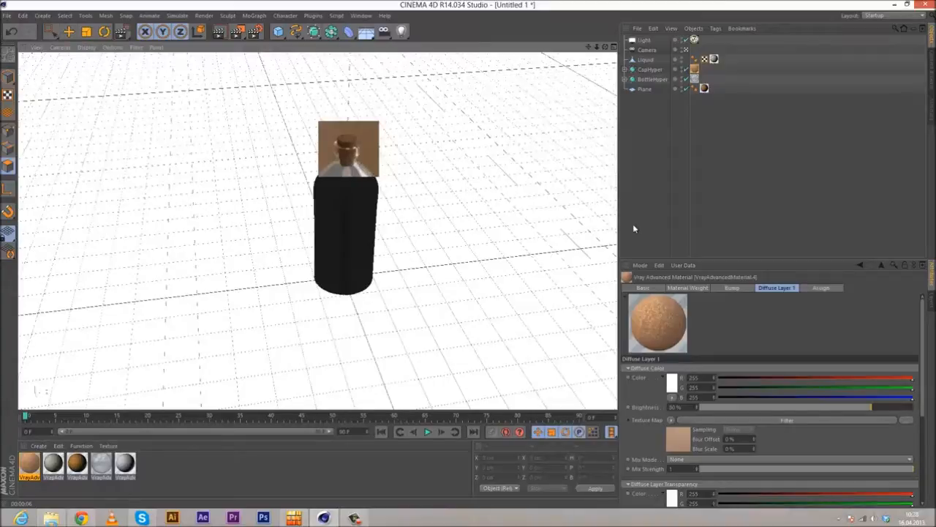
{"action": "key", "text": "alt+r"}
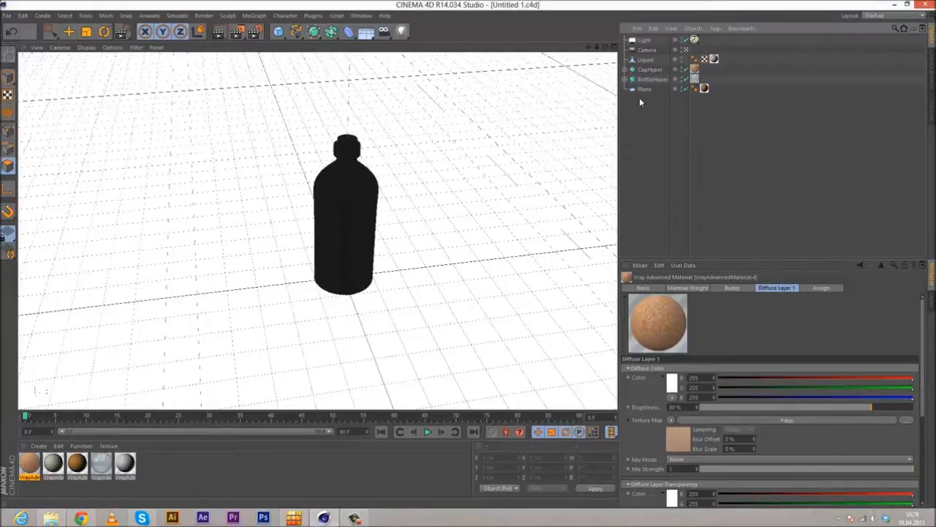
{"action": "left_click", "coordinate": [647, 50]}
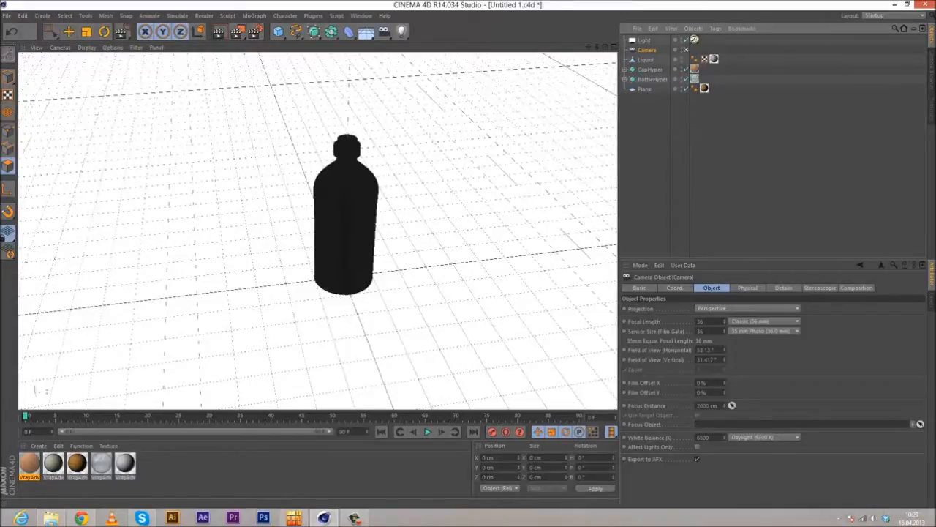
- Switch to Photoshop and open the label image 11 from the Alice folder
{"action": "left_click", "coordinate": [265, 517]}
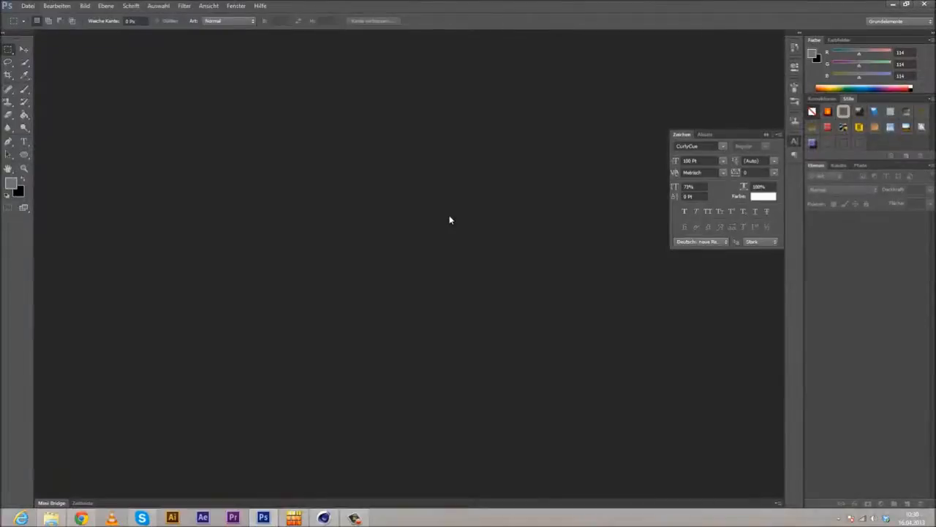
{"action": "left_click", "coordinate": [28, 5]}
{"action": "left_click", "coordinate": [32, 28]}
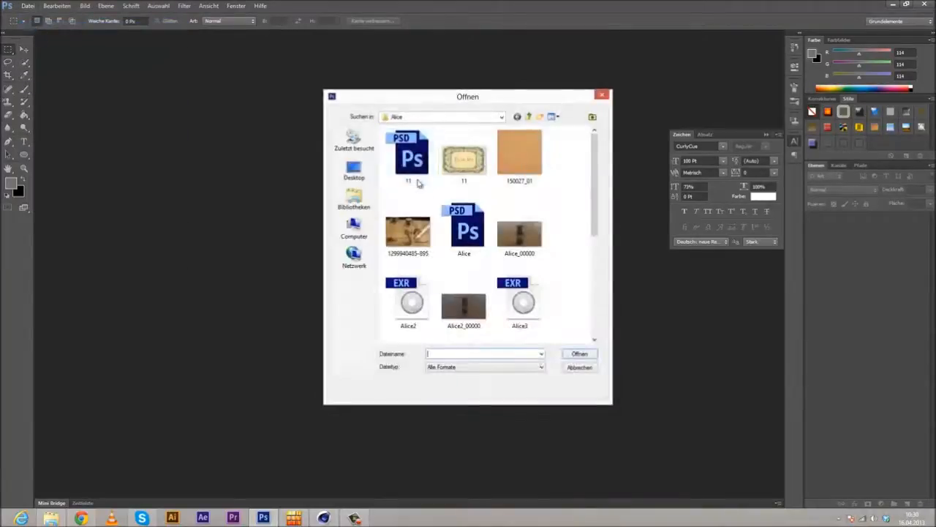
{"action": "left_click", "coordinate": [472, 173]}
{"action": "scroll", "coordinate": [541, 208], "scroll_direction": "down", "scroll_amount": 5}
{"action": "scroll", "coordinate": [543, 218], "scroll_direction": "up", "scroll_amount": 3}
{"action": "scroll", "coordinate": [542, 220], "scroll_direction": "down", "scroll_amount": 3}
{"action": "scroll", "coordinate": [454, 234], "scroll_direction": "up", "scroll_amount": 5}
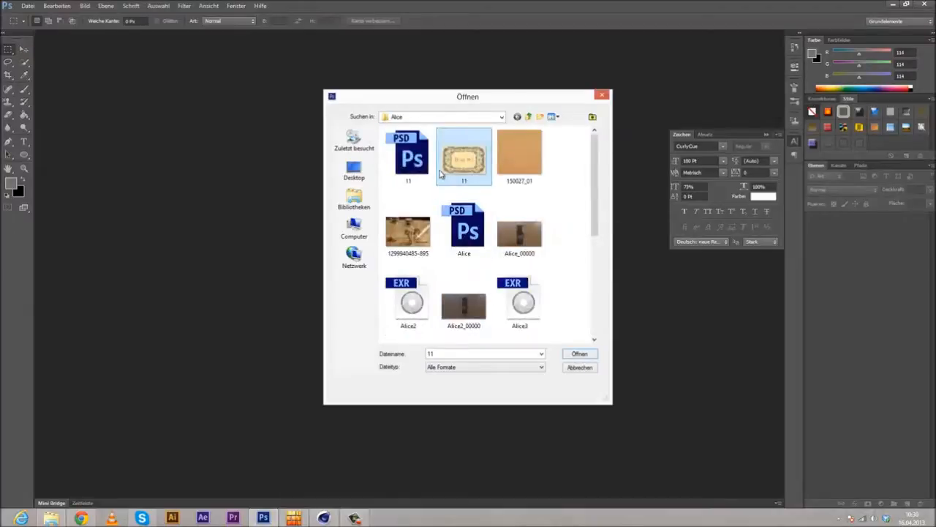
{"action": "left_click", "coordinate": [587, 355]}
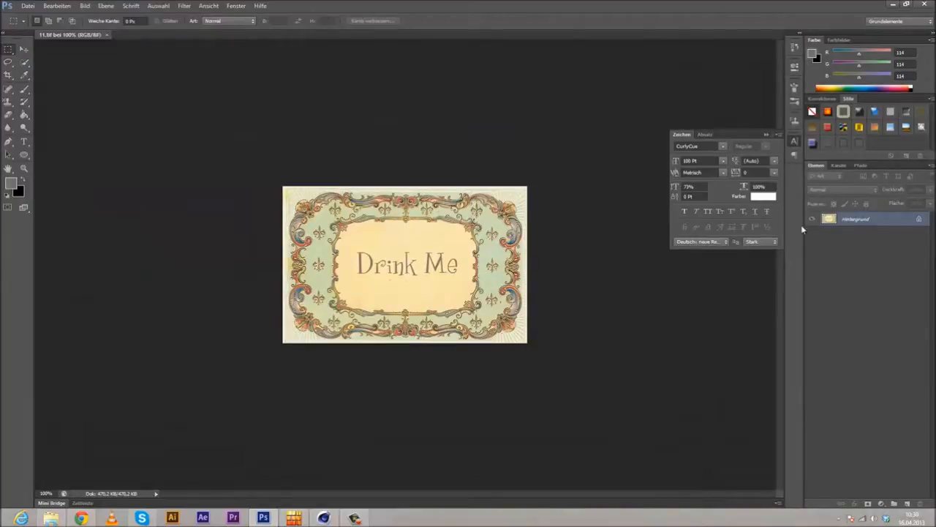
- Convert the label image's locked background into a regular layer
{"action": "double_click", "coordinate": [824, 220]}
{"action": "left_click", "coordinate": [554, 165]}
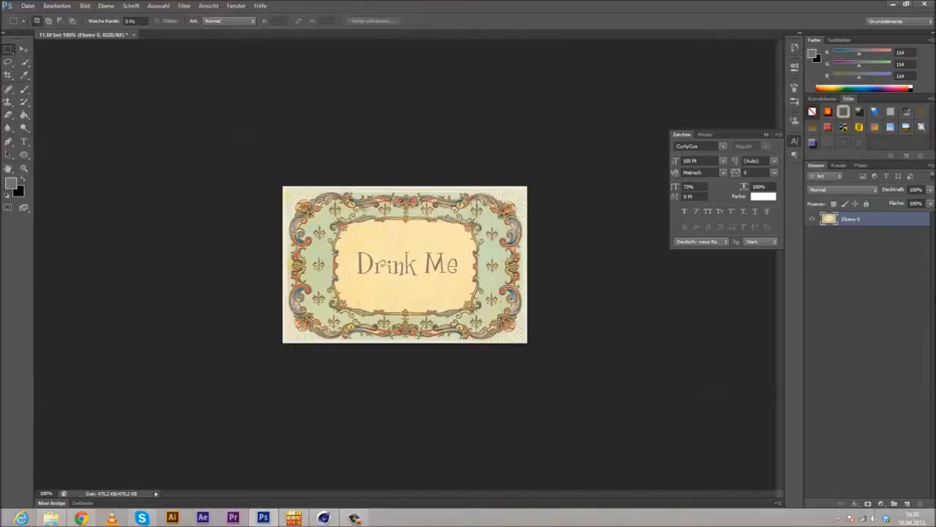
{"action": "left_click", "coordinate": [29, 7]}
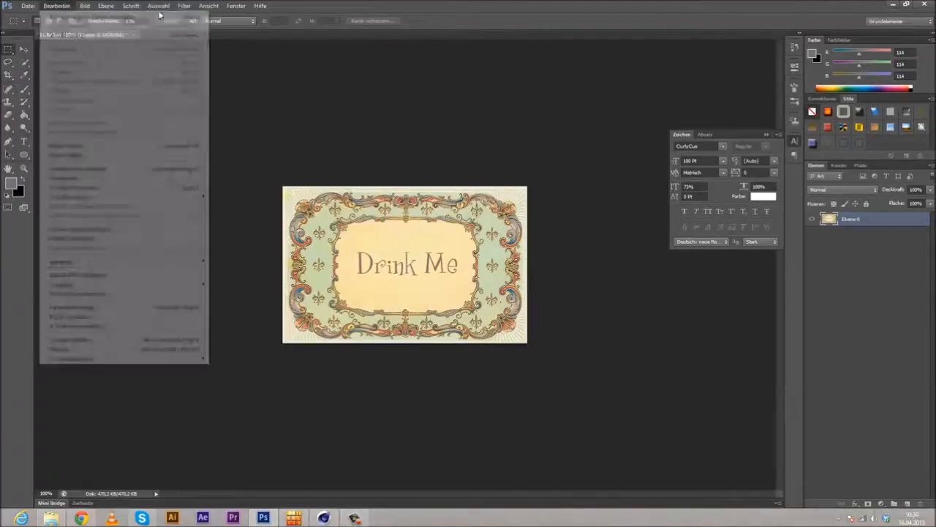
{"action": "mouse_move", "coordinate": [81, 6]}
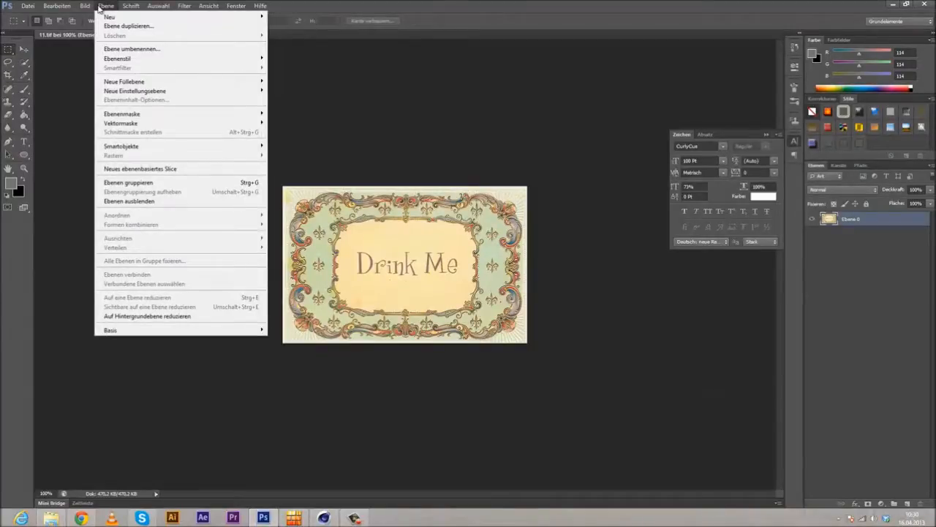
{"action": "left_click", "coordinate": [377, 4]}
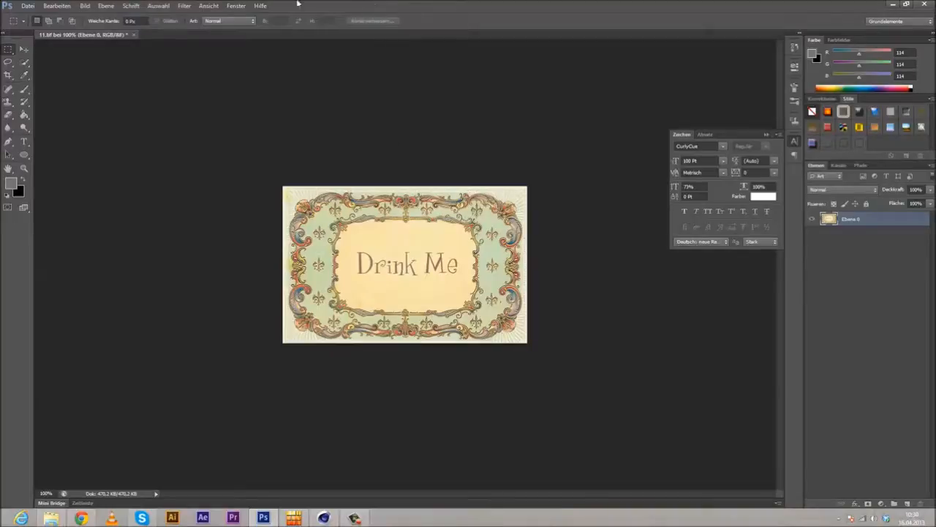
{"action": "left_click", "coordinate": [29, 6]}
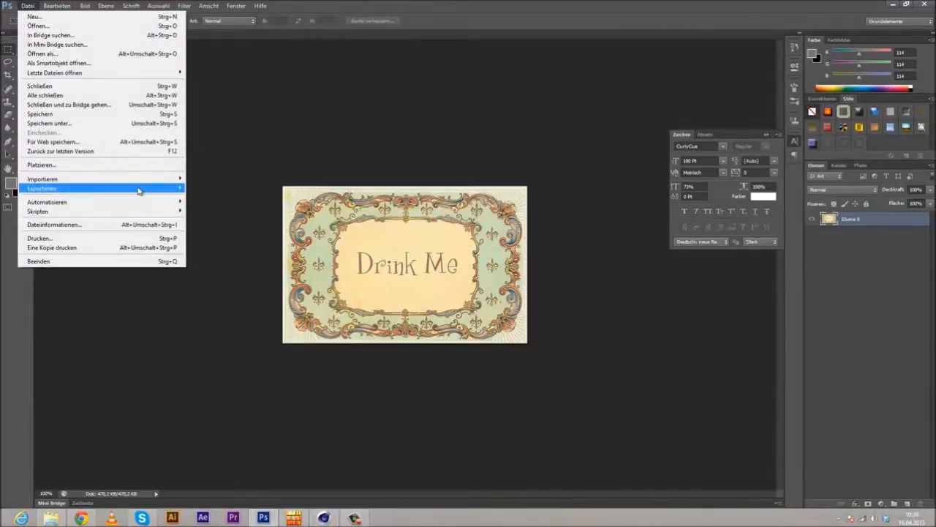
{"action": "mouse_move", "coordinate": [139, 189]}
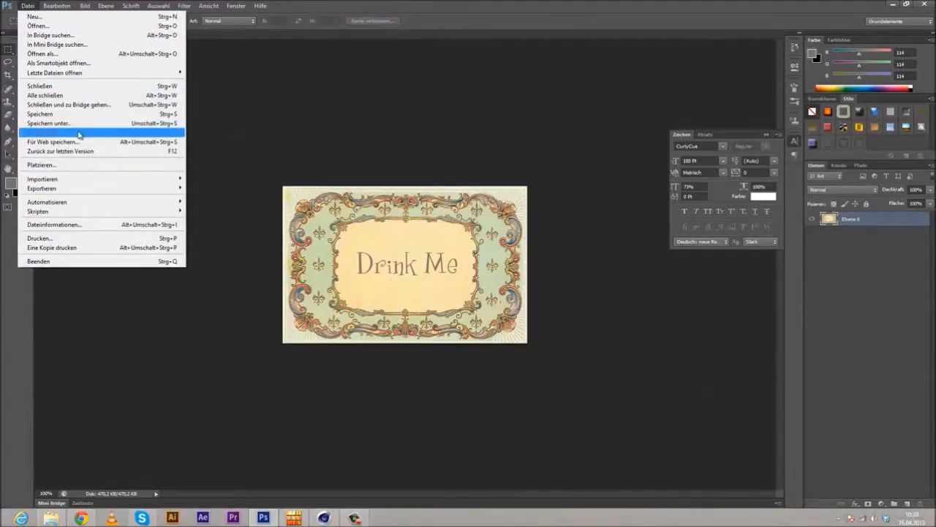
{"action": "left_click", "coordinate": [519, 7]}
- Try saving the label over the existing file 11 as a TIFF, discarding layers and saving a copy
{"action": "left_click", "coordinate": [28, 5]}
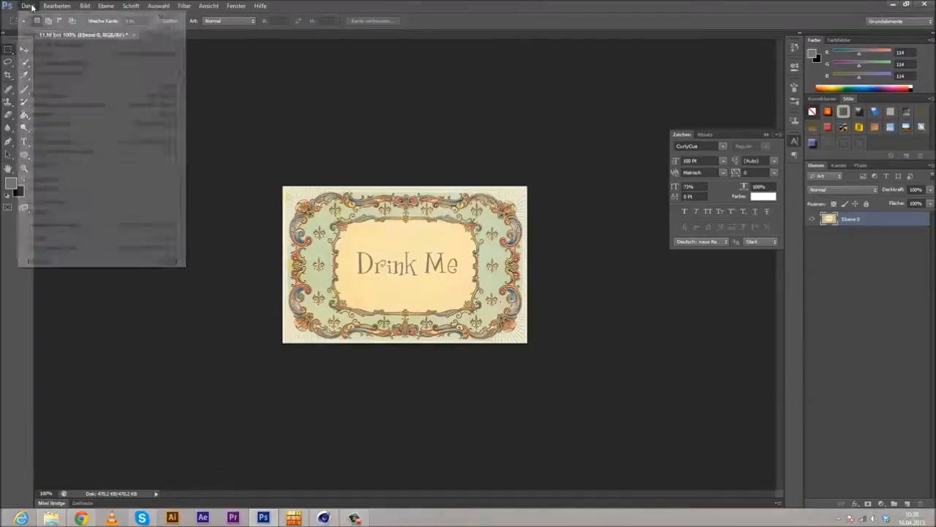
{"action": "left_click", "coordinate": [66, 123]}
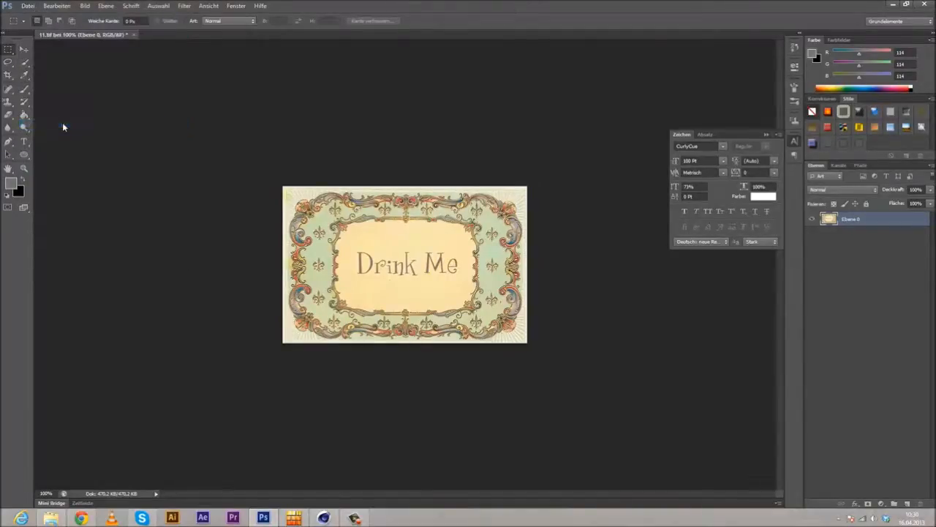
{"action": "left_click", "coordinate": [481, 283]}
{"action": "left_click", "coordinate": [495, 417]}
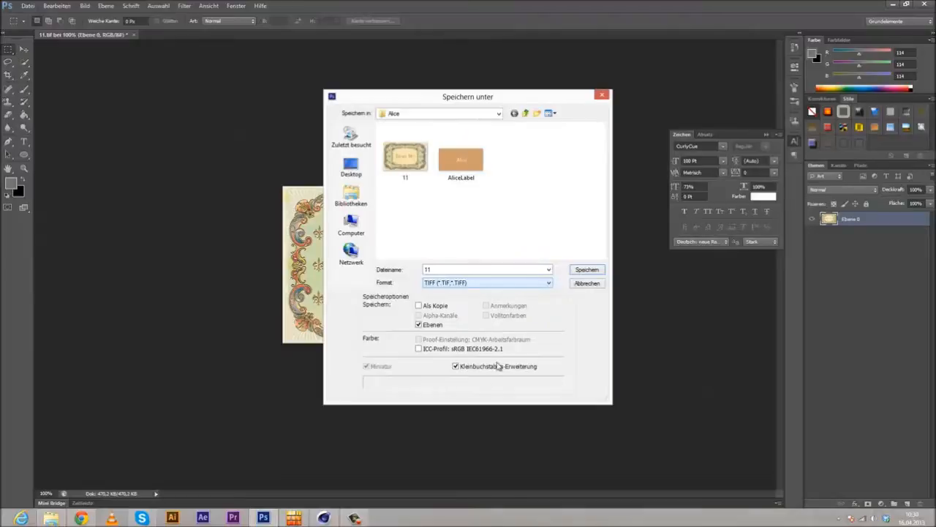
{"action": "left_click", "coordinate": [596, 270]}
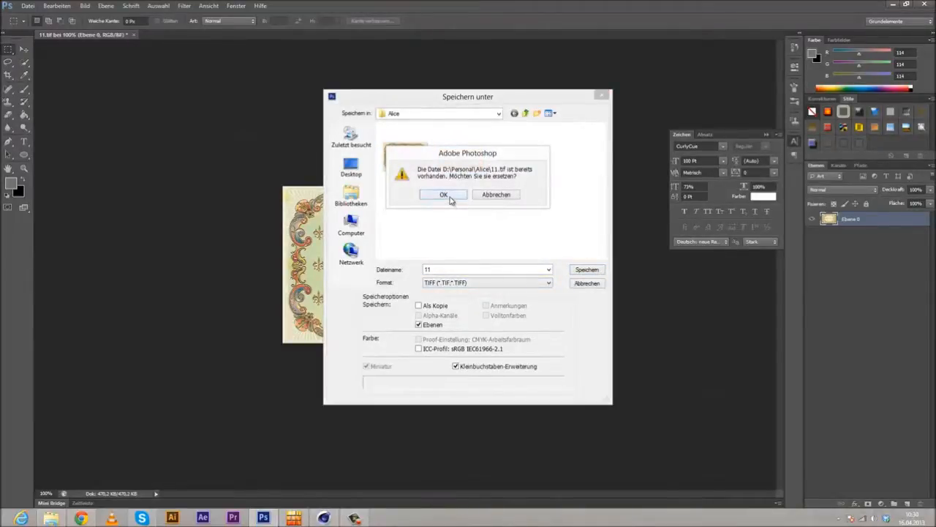
{"action": "left_click", "coordinate": [444, 196]}
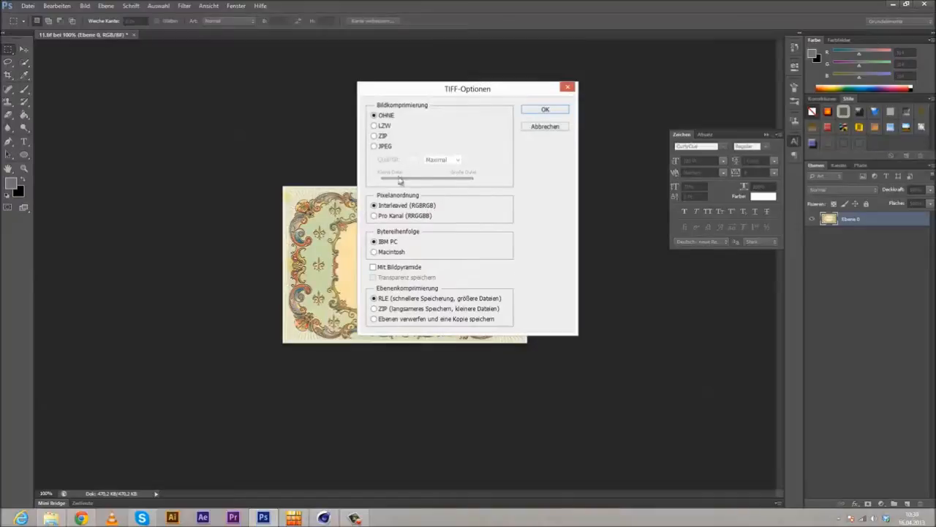
{"action": "left_click", "coordinate": [390, 320]}
{"action": "left_click", "coordinate": [543, 128]}
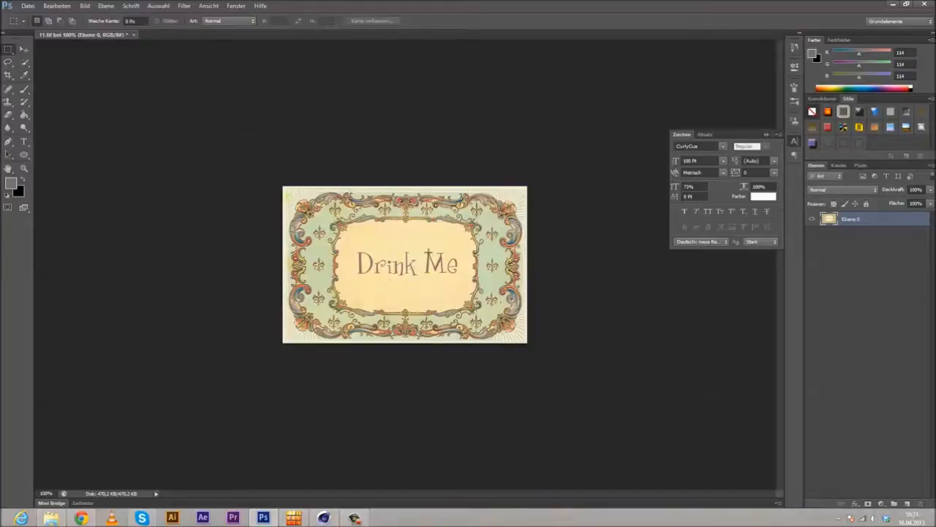
- Close Photoshop and create a new V-Ray Advanced Material in Cinema 4D
{"action": "left_click", "coordinate": [925, 5]}
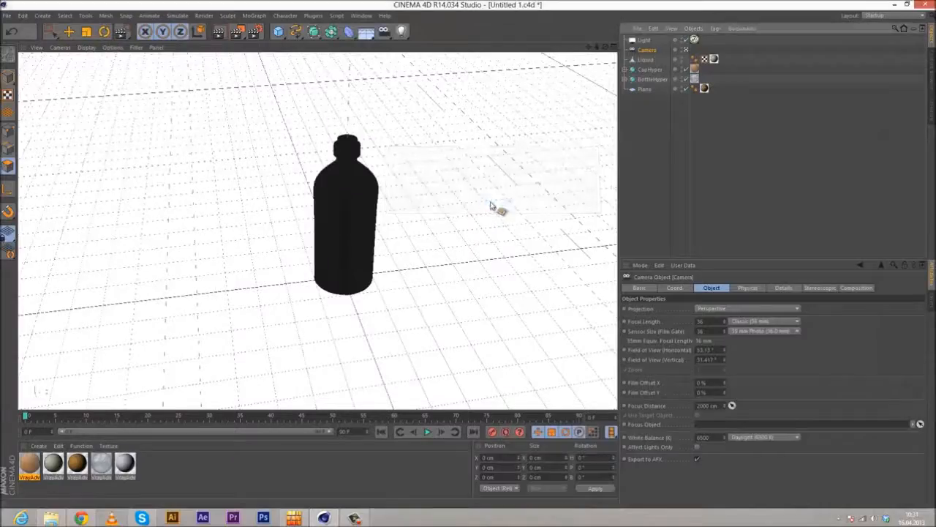
{"action": "left_click", "coordinate": [37, 445]}
{"action": "mouse_move", "coordinate": [70, 376]}
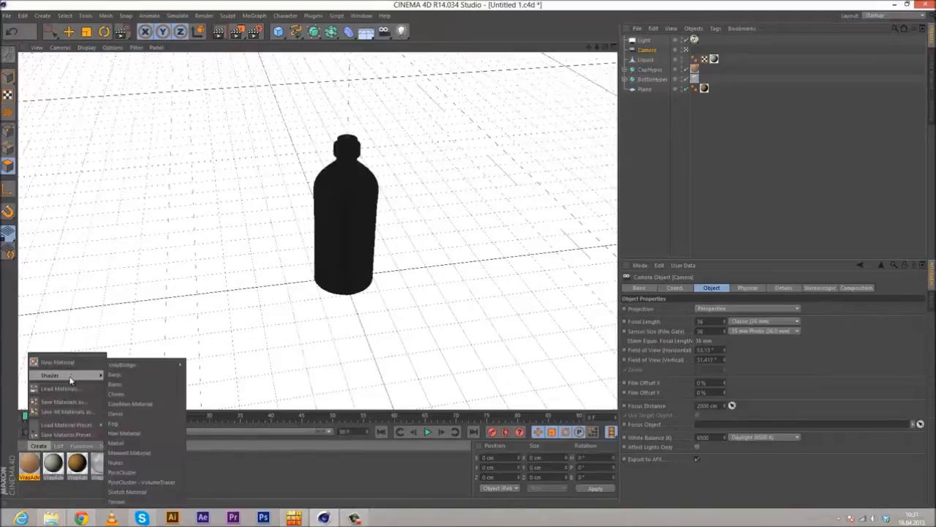
{"action": "mouse_move", "coordinate": [146, 364]}
{"action": "left_click", "coordinate": [215, 375]}
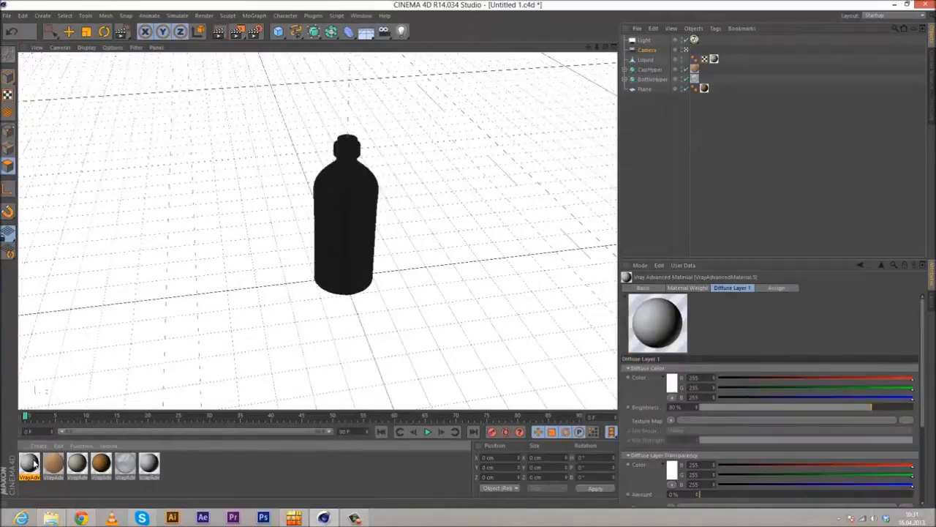
- Load the label image 11.tif as the new material's Diffuse Layer 1 texture map
{"action": "double_click", "coordinate": [29, 462]}
{"action": "left_click", "coordinate": [300, 151]}
{"action": "left_click", "coordinate": [335, 165]}
{"action": "left_click", "coordinate": [311, 154]}
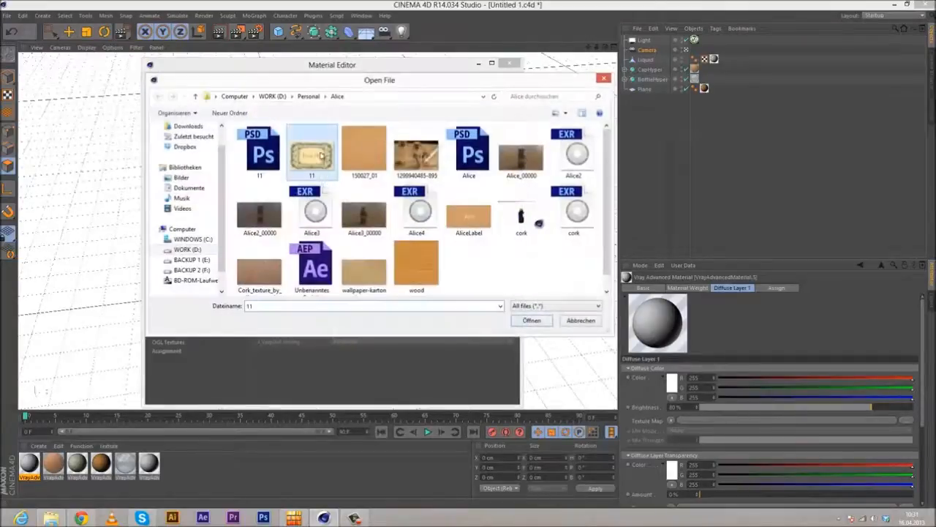
{"action": "left_click", "coordinate": [531, 322]}
{"action": "left_click", "coordinate": [528, 291]}
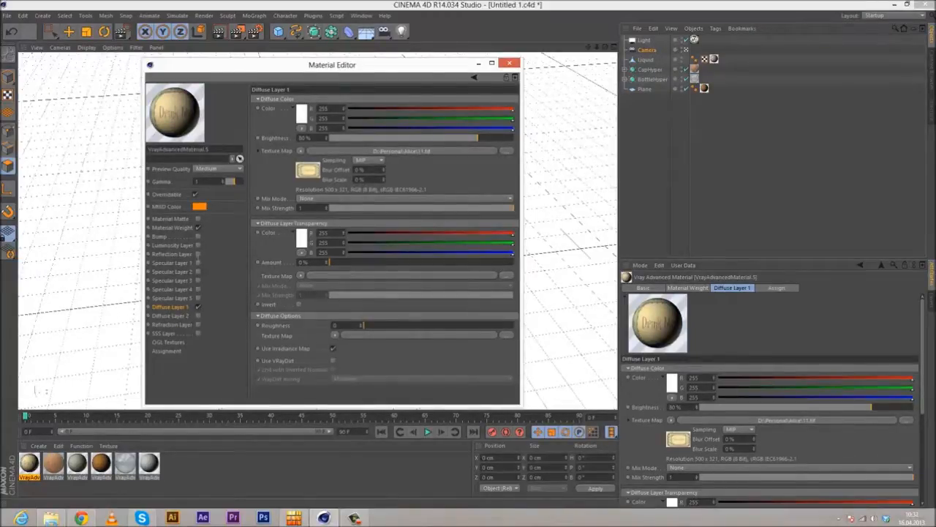
{"action": "left_click", "coordinate": [510, 63]}
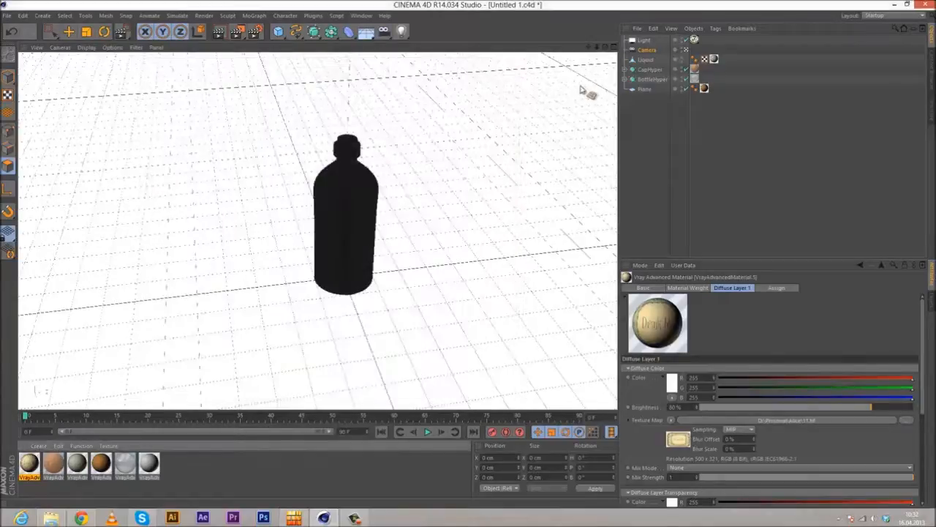
{"action": "left_click", "coordinate": [626, 79]}
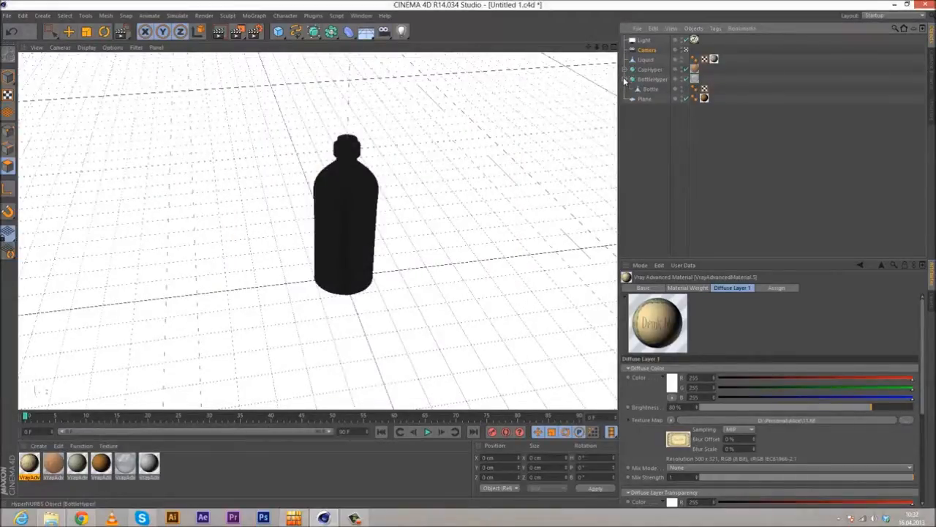
{"action": "left_click", "coordinate": [626, 79]}
{"action": "left_click", "coordinate": [626, 79]}
{"action": "left_click", "coordinate": [626, 79]}
{"action": "left_click", "coordinate": [626, 79]}
{"action": "left_click", "coordinate": [626, 79]}
{"action": "left_click", "coordinate": [629, 79]}
{"action": "left_click", "coordinate": [626, 79]}
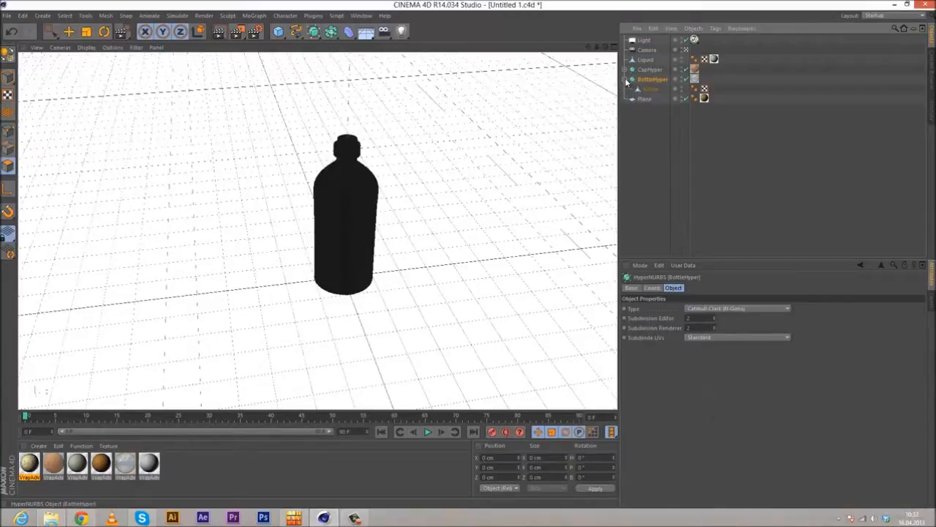
{"action": "left_click", "coordinate": [626, 79]}
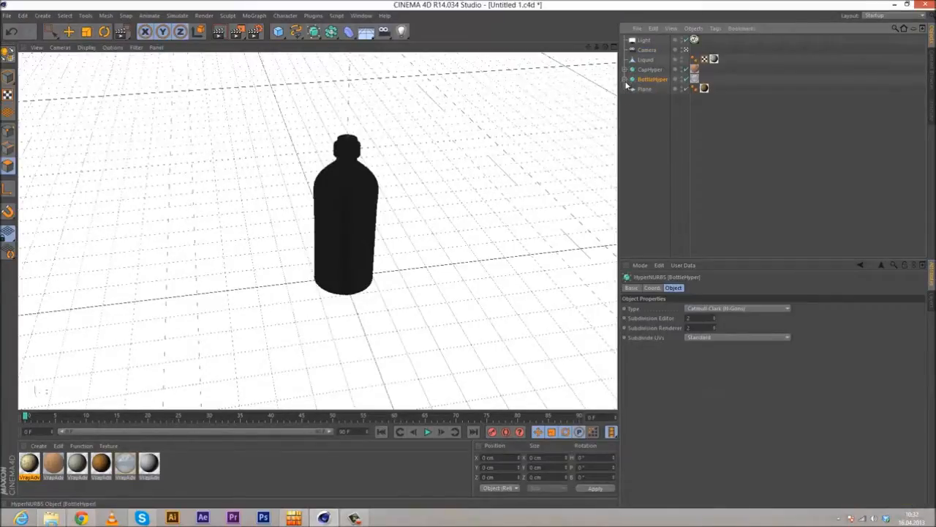
- Make the BottleHyper object editable, keeping only its Bottle mesh in the scene and deleting the leftover parent
{"action": "left_click", "coordinate": [687, 49]}
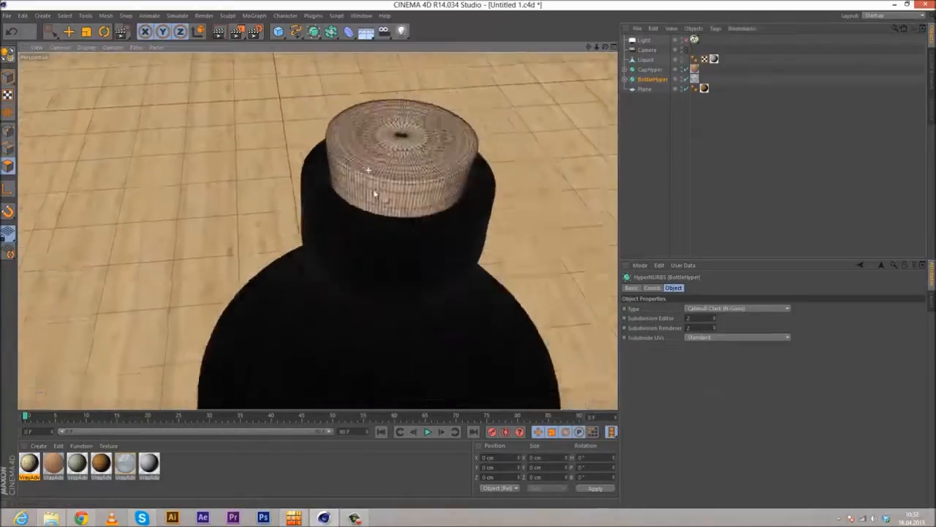
{"action": "middle_click_drag", "start_coordinate": [376, 229], "coordinate": [340, 109], "text": "alt"}
{"action": "left_click", "coordinate": [648, 80]}
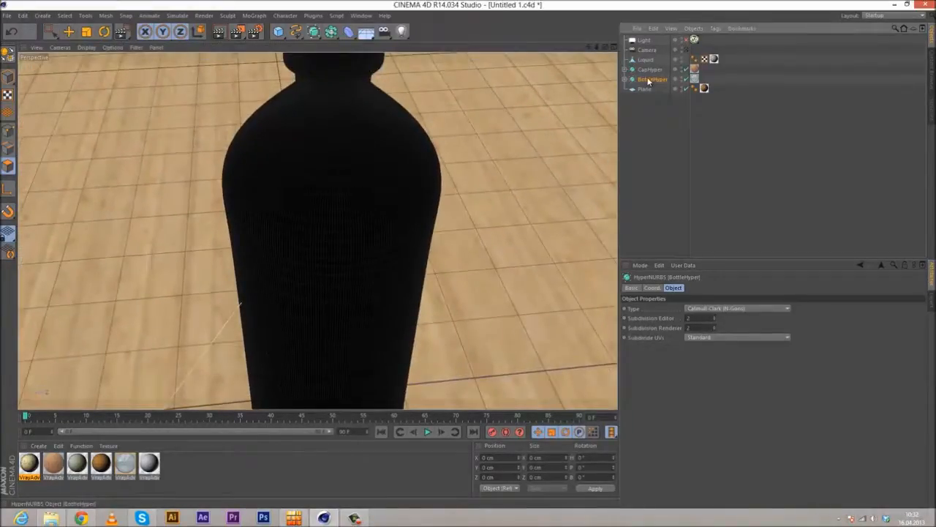
{"action": "left_click_drag", "start_coordinate": [325, 175], "coordinate": [337, 226], "text": "alt"}
{"action": "middle_click_drag", "start_coordinate": [330, 219], "coordinate": [324, 139], "text": "alt"}
{"action": "mouse_move", "coordinate": [328, 183]}
{"action": "left_mouse_down", "text": "alt"}
{"action": "mouse_move", "coordinate": [328, 155]}
{"action": "mouse_move", "coordinate": [329, 182]}
{"action": "left_mouse_up", "text": "alt"}
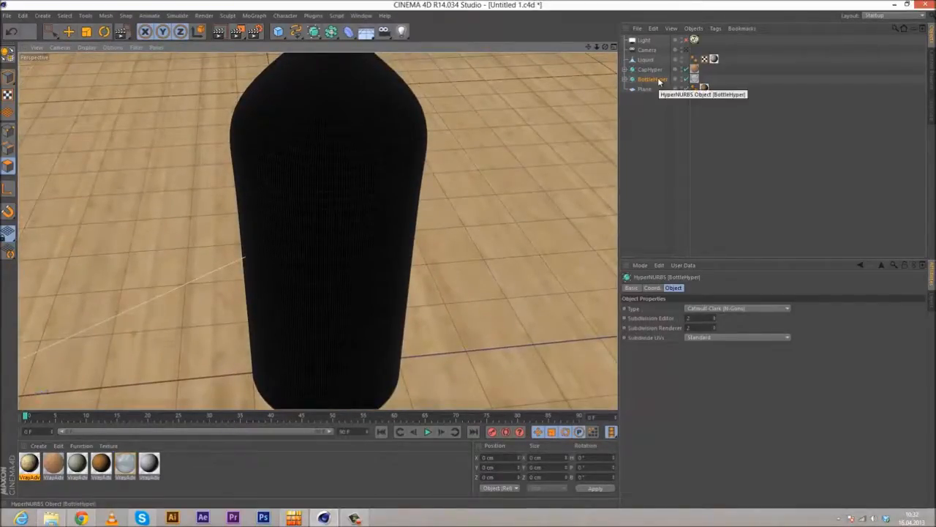
{"action": "left_click", "coordinate": [687, 48]}
{"action": "left_click", "coordinate": [687, 49]}
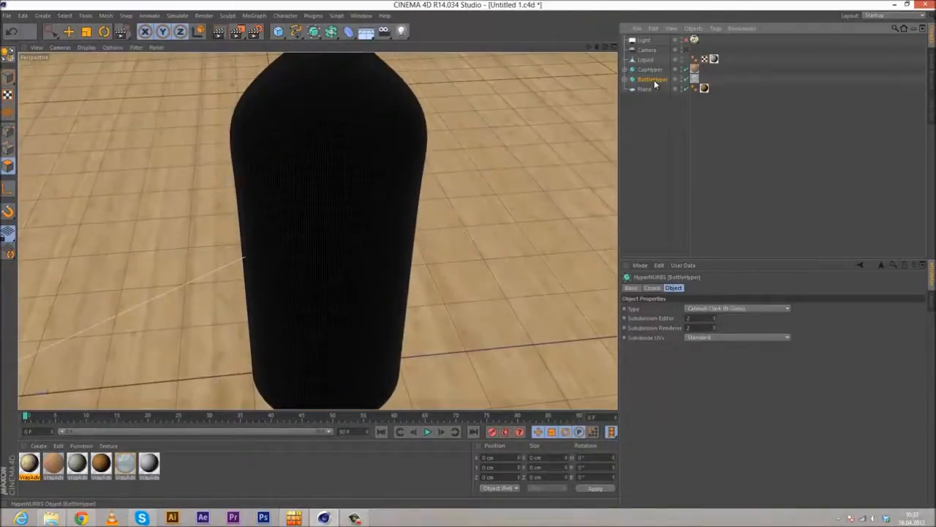
{"action": "key", "text": "c"}
{"action": "left_click_drag", "start_coordinate": [647, 88], "coordinate": [645, 77]}
{"action": "left_click", "coordinate": [651, 90]}
{"action": "key", "text": "Delete"}
{"action": "left_click", "coordinate": [644, 80]}
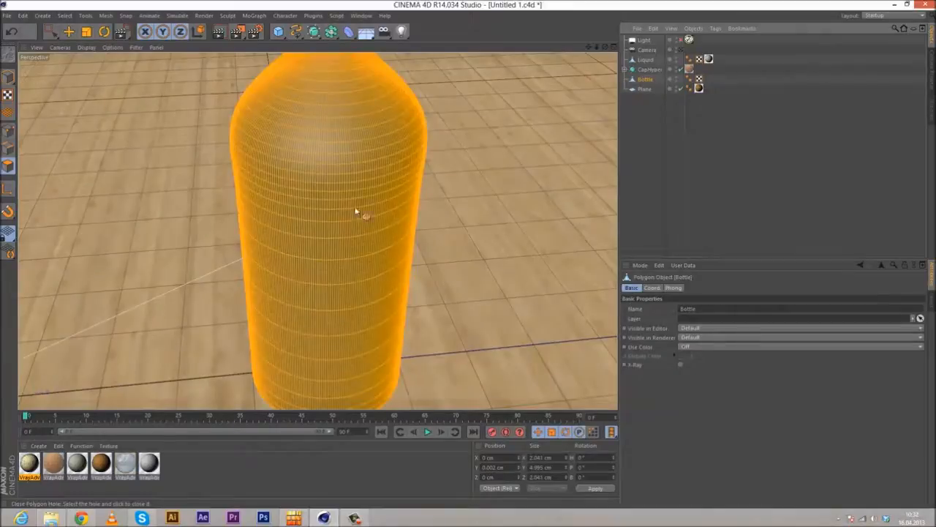
- Select a rectangular patch of polygons three rows high on the bottle's lower front with Live Selection
{"action": "left_click_drag", "start_coordinate": [352, 198], "coordinate": [362, 195], "text": "alt"}
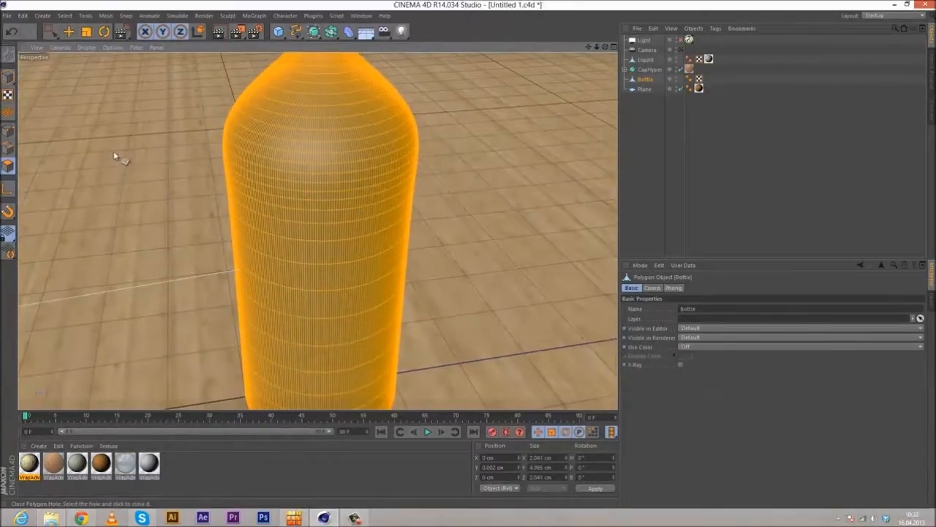
{"action": "left_click", "coordinate": [69, 32]}
{"action": "left_click", "coordinate": [105, 107]}
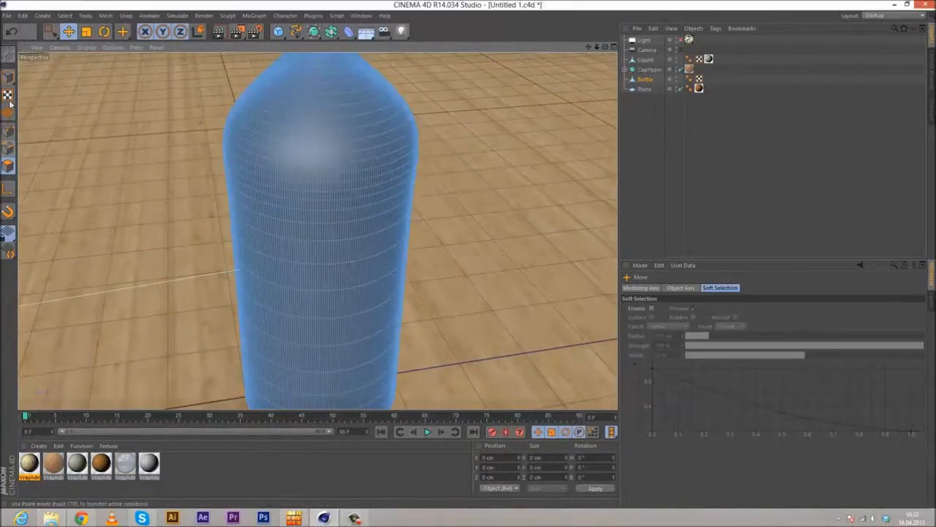
{"action": "left_click_drag", "start_coordinate": [52, 33], "coordinate": [84, 45]}
{"action": "right_click_drag", "start_coordinate": [190, 171], "coordinate": [261, 287], "text": "alt"}
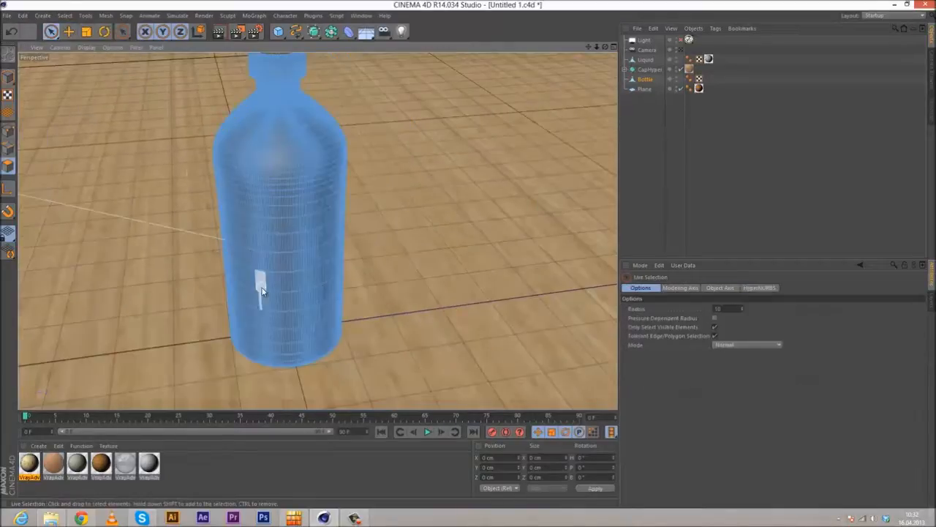
{"action": "left_click_drag", "start_coordinate": [261, 287], "coordinate": [255, 250], "text": "alt"}
{"action": "scroll", "coordinate": [255, 247], "scroll_direction": "up", "scroll_amount": 3}
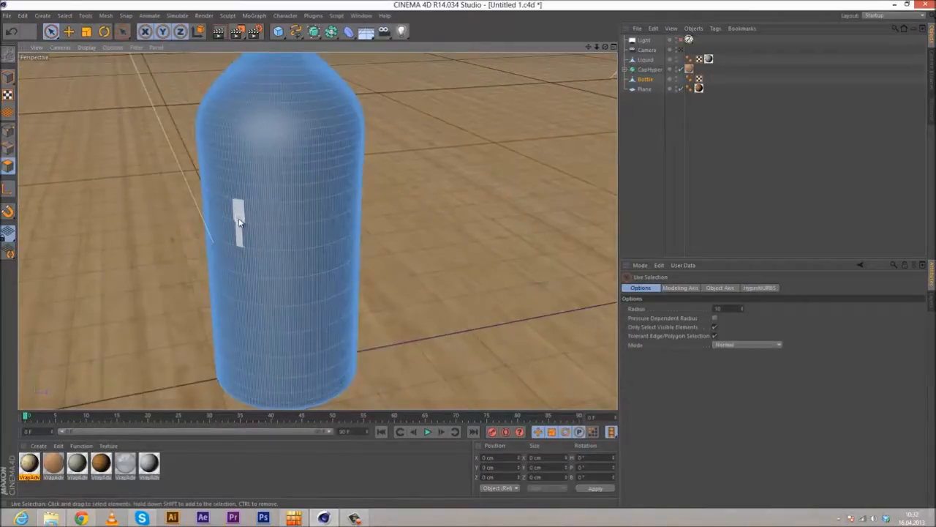
{"action": "scroll", "coordinate": [235, 238], "scroll_direction": "up", "scroll_amount": 1}
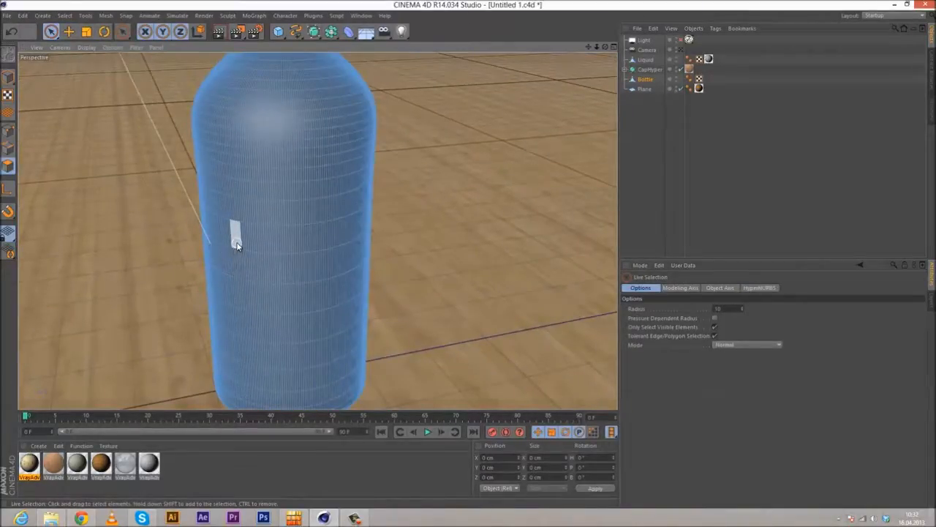
{"action": "mouse_move", "coordinate": [235, 243]}
{"action": "left_mouse_down"}
{"action": "mouse_move", "coordinate": [338, 242]}
{"action": "mouse_move", "coordinate": [336, 282]}
{"action": "mouse_move", "coordinate": [232, 289]}
{"action": "mouse_move", "coordinate": [241, 261]}
{"action": "mouse_move", "coordinate": [251, 268]}
{"action": "left_mouse_up"}
{"action": "scroll", "coordinate": [215, 286], "scroll_direction": "up", "scroll_amount": 3}
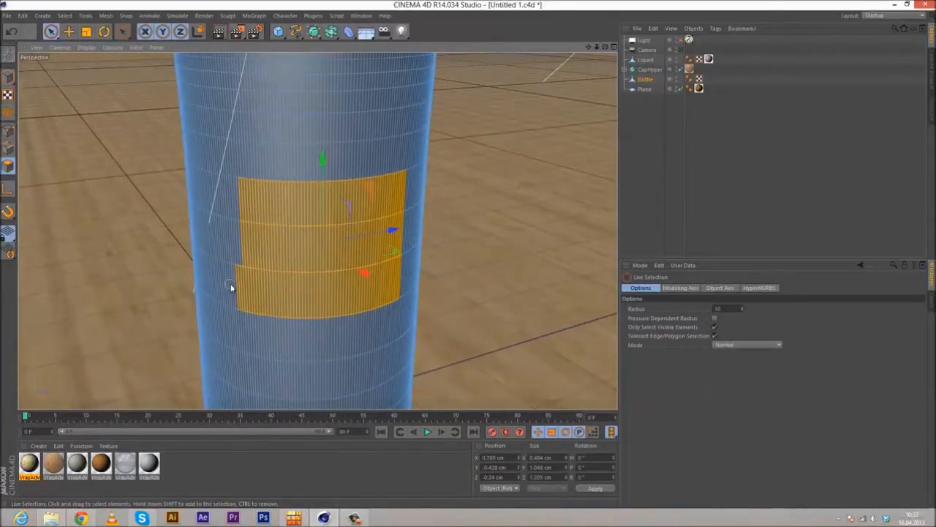
{"action": "scroll", "coordinate": [295, 204], "scroll_direction": "down", "scroll_amount": 5}
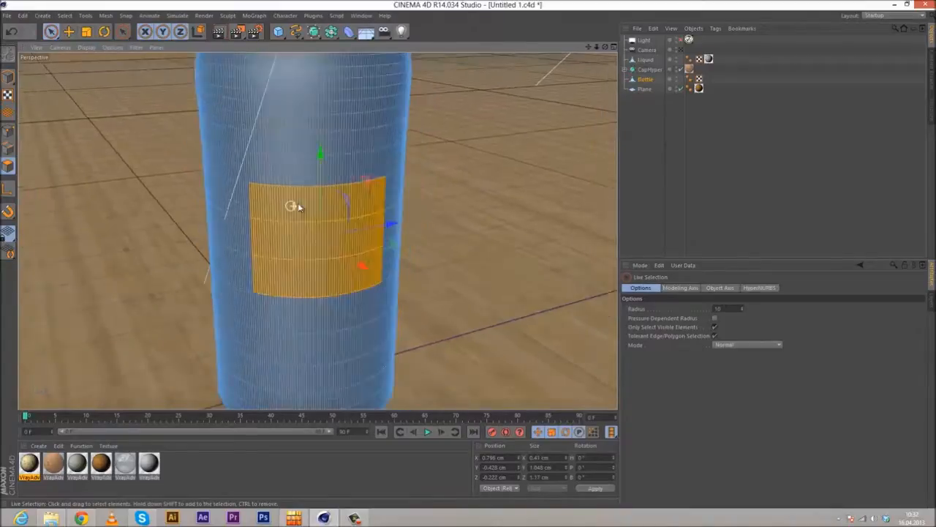
- Check the patch through the scene camera and extend the polygon selection by several columns along its left edge, across all three rows
{"action": "left_click", "coordinate": [681, 49]}
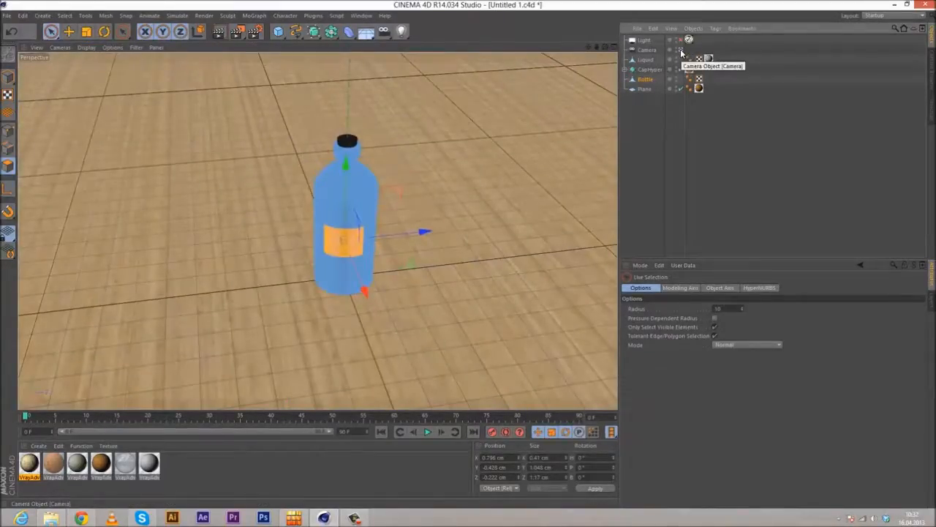
{"action": "left_click", "coordinate": [681, 50]}
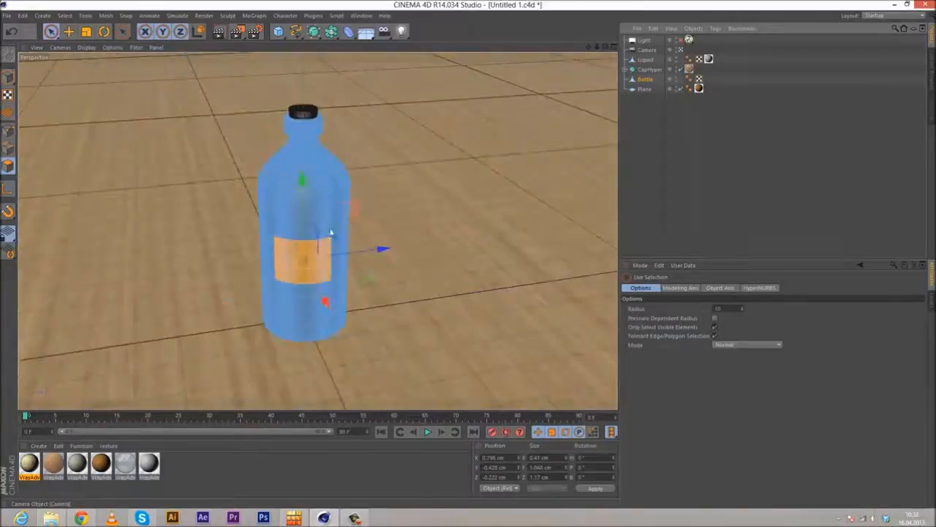
{"action": "scroll", "coordinate": [246, 203], "scroll_direction": "up", "scroll_amount": 8}
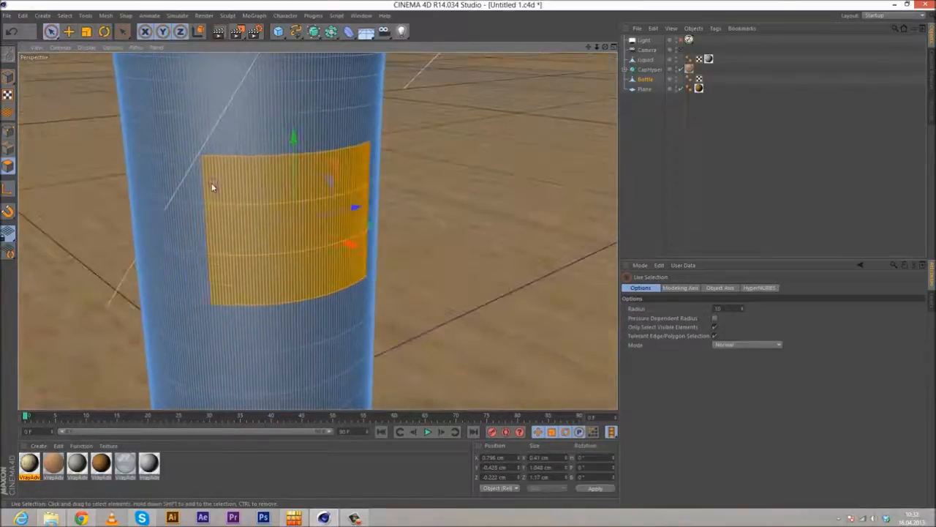
{"action": "mouse_move", "coordinate": [190, 183]}
{"action": "left_mouse_down", "text": "shift"}
{"action": "mouse_move", "coordinate": [211, 236]}
{"action": "mouse_move", "coordinate": [215, 290]}
{"action": "left_mouse_up", "text": "shift"}
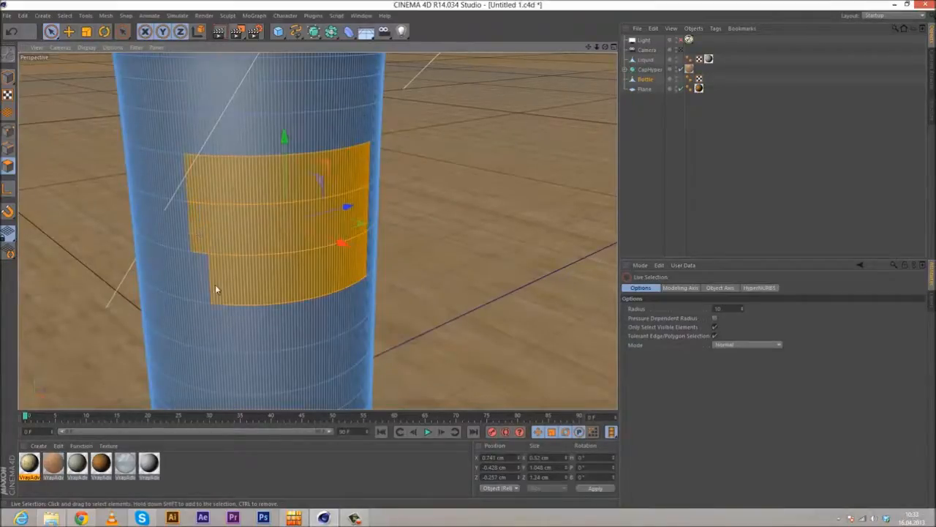
{"action": "left_click", "coordinate": [680, 50]}
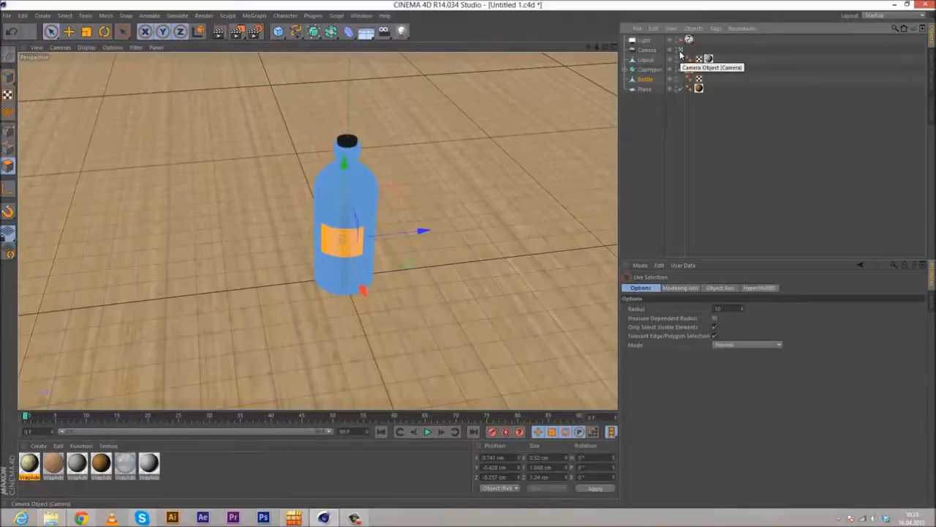
{"action": "left_click", "coordinate": [680, 50]}
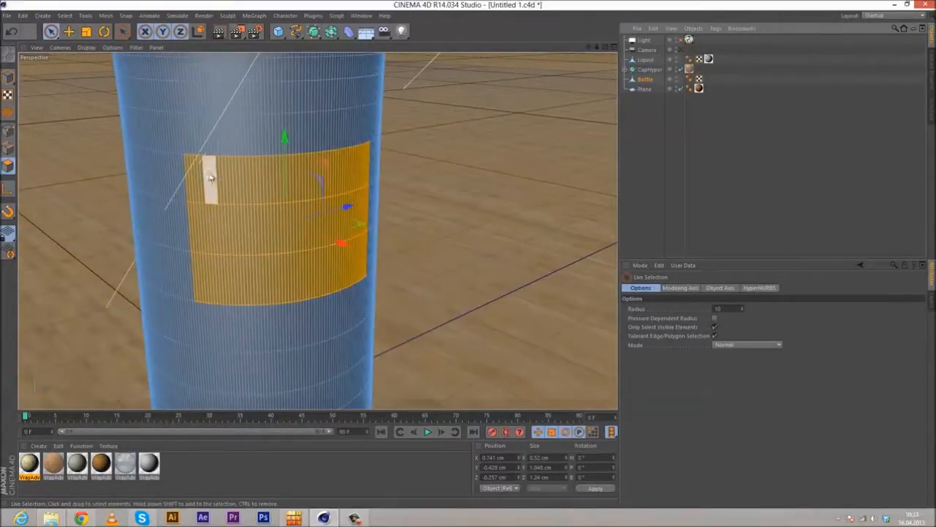
{"action": "left_click_drag", "start_coordinate": [193, 223], "coordinate": [184, 219], "text": "shift"}
{"action": "left_click_drag", "start_coordinate": [199, 271], "coordinate": [189, 271], "text": "shift"}
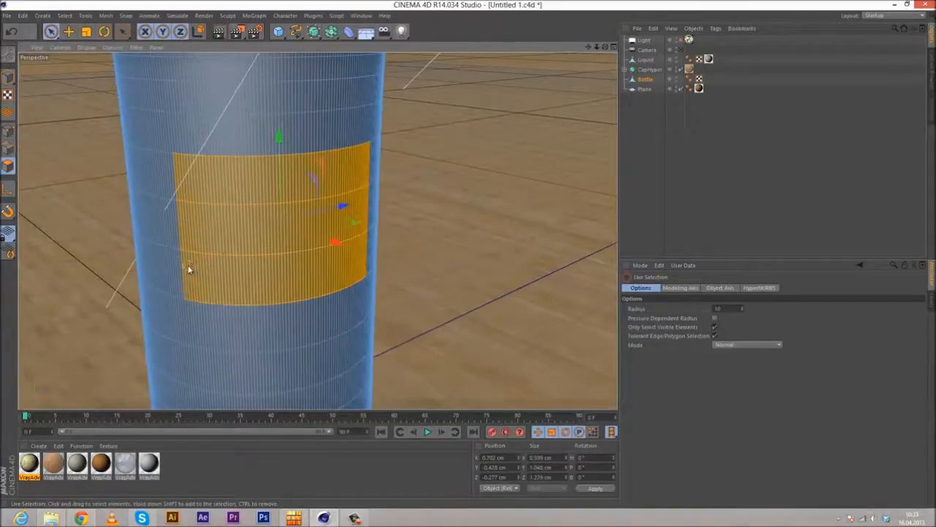
- Store the selected bottle polygons as a polygon selection tag on the Bottle object
{"action": "left_click", "coordinate": [651, 80]}
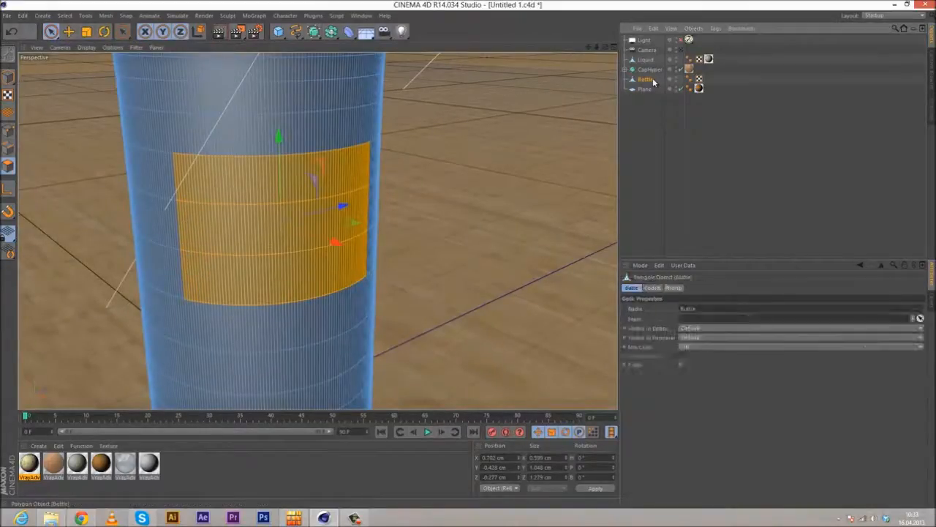
{"action": "left_click", "coordinate": [65, 15]}
{"action": "left_click", "coordinate": [101, 264]}
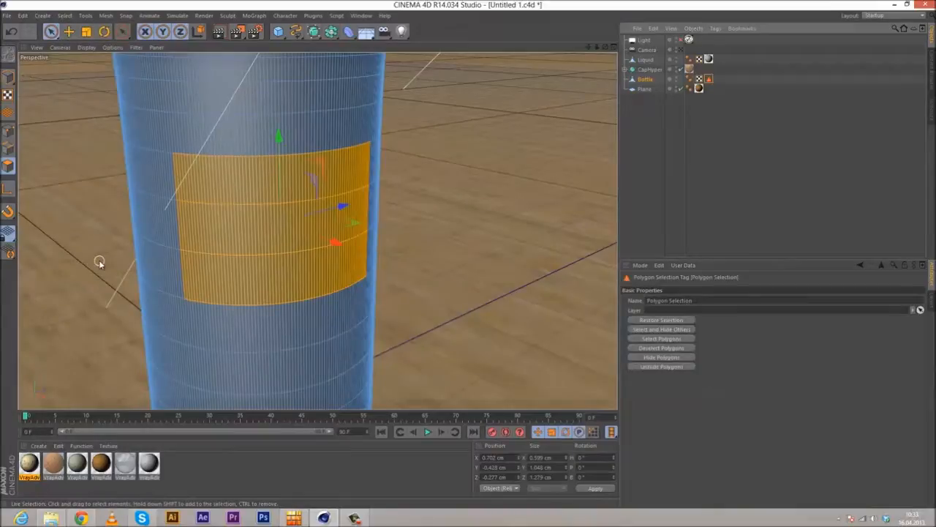
{"action": "left_click", "coordinate": [649, 127]}
{"action": "left_click", "coordinate": [709, 79]}
- Apply the label material to the Bottle object and restrict it to the stored polygon selection
{"action": "left_click", "coordinate": [203, 477]}
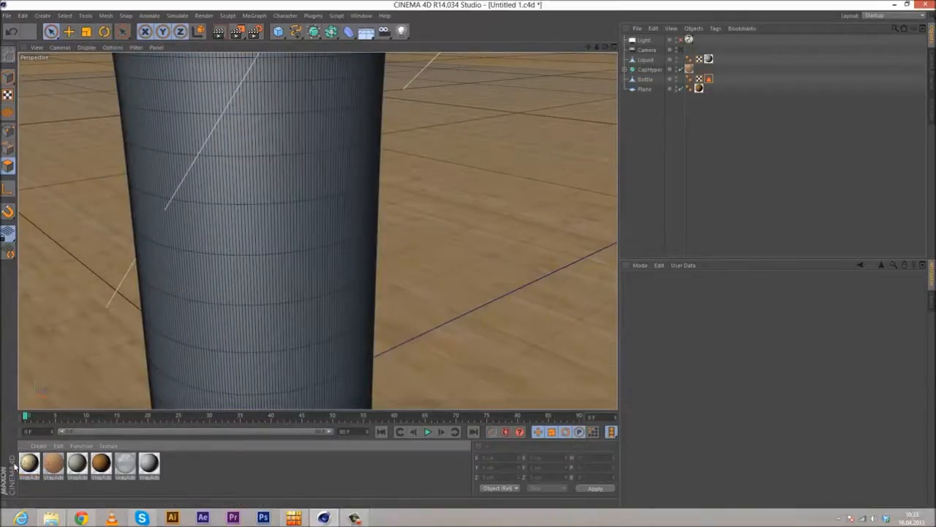
{"action": "left_click_drag", "start_coordinate": [647, 83], "coordinate": [646, 81]}
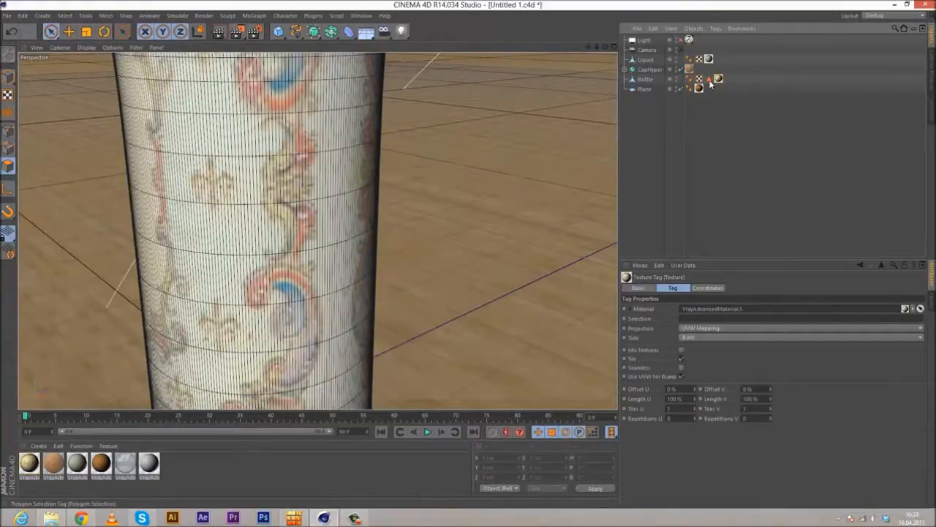
{"action": "left_click_drag", "start_coordinate": [708, 79], "coordinate": [689, 319]}
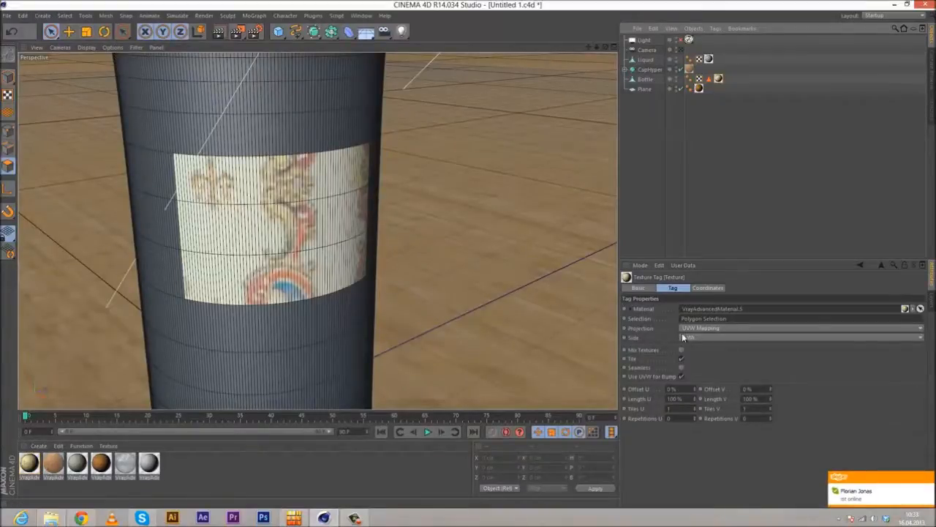
- Set the label texture's projection to Cylindrical and its Length V to 0.8 %
{"action": "left_click", "coordinate": [700, 328]}
{"action": "left_click", "coordinate": [698, 348]}
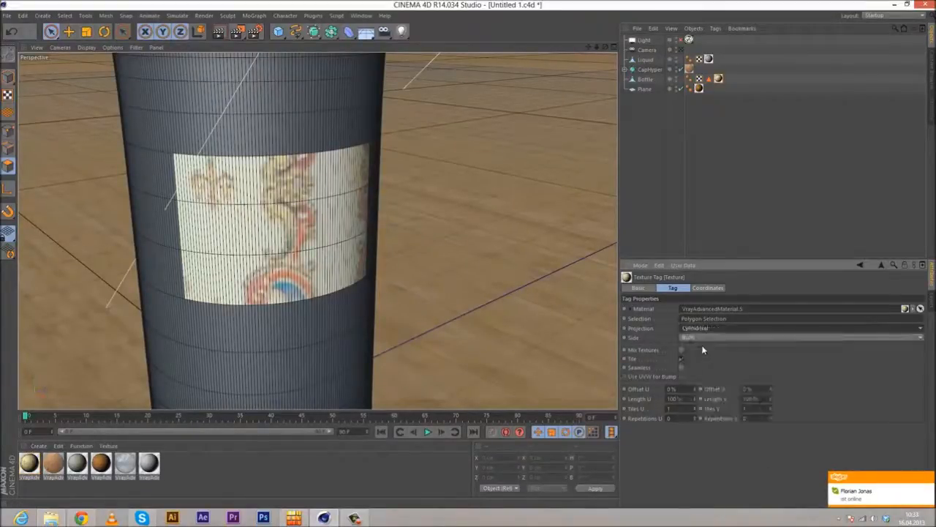
{"action": "left_click_drag", "start_coordinate": [772, 400], "coordinate": [771, 403]}
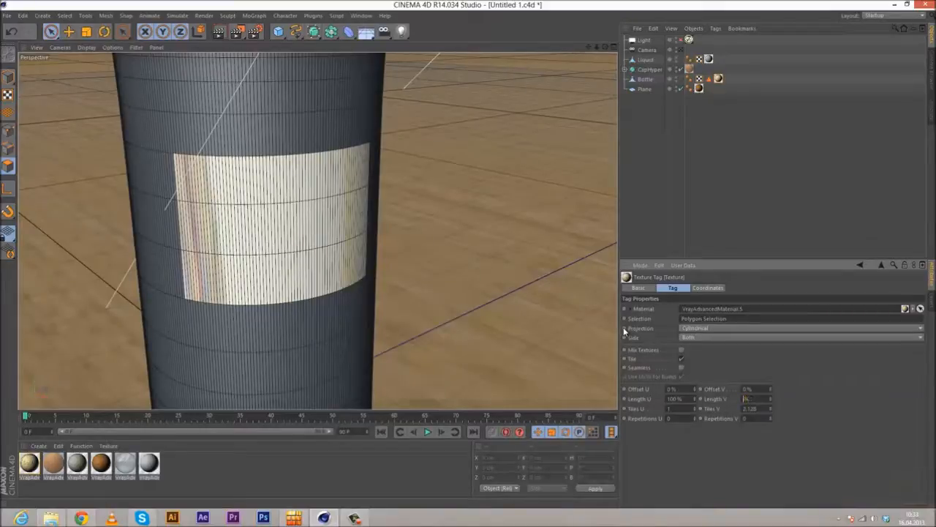
{"action": "key", "text": "Return"}
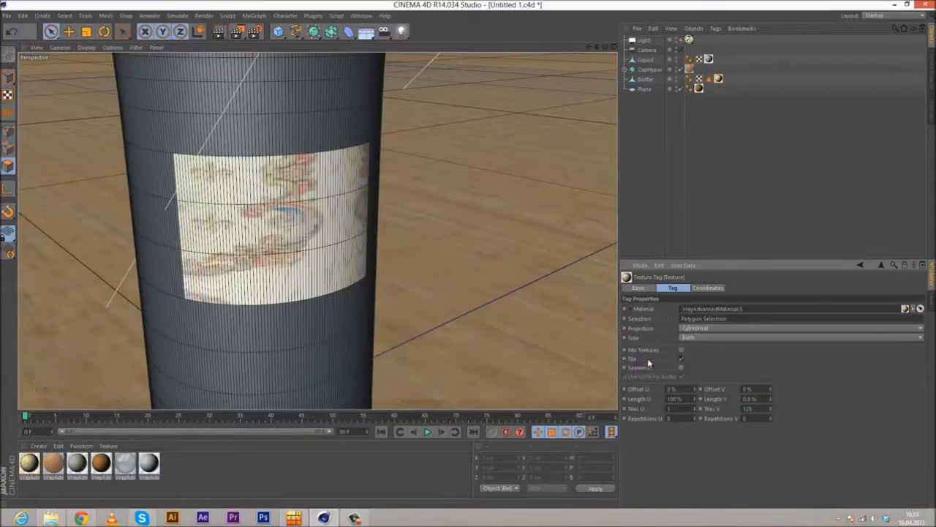
- Fit the label texture horizontally to the patch with Offset U at 56 % and Length U at 25 %
{"action": "mouse_move", "coordinate": [693, 389]}
{"action": "left_mouse_down"}
{"action": "mouse_move", "coordinate": [696, 404]}
{"action": "mouse_move", "coordinate": [695, 395]}
{"action": "left_mouse_up"}
{"action": "left_click", "coordinate": [694, 387]}
{"action": "left_click", "coordinate": [694, 387]}
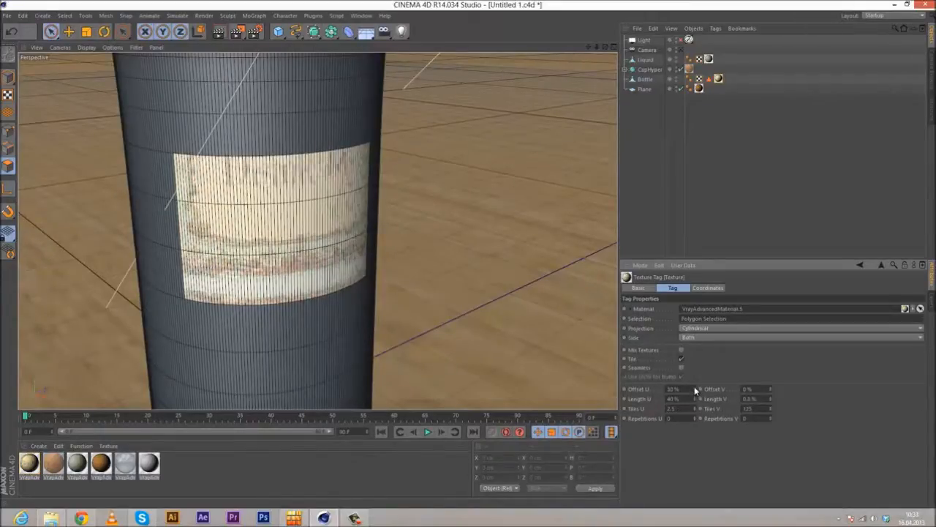
{"action": "left_click_drag", "start_coordinate": [694, 399], "coordinate": [695, 391]}
{"action": "double_click", "coordinate": [754, 399]}
{"action": "left_click", "coordinate": [769, 390]}
{"action": "left_click", "coordinate": [769, 385]}
- Try a Length V of 0.6 % with Offset V at 0.1 % for the label texture, and reduce Length V to 0.5 %
{"action": "left_click", "coordinate": [749, 399]}
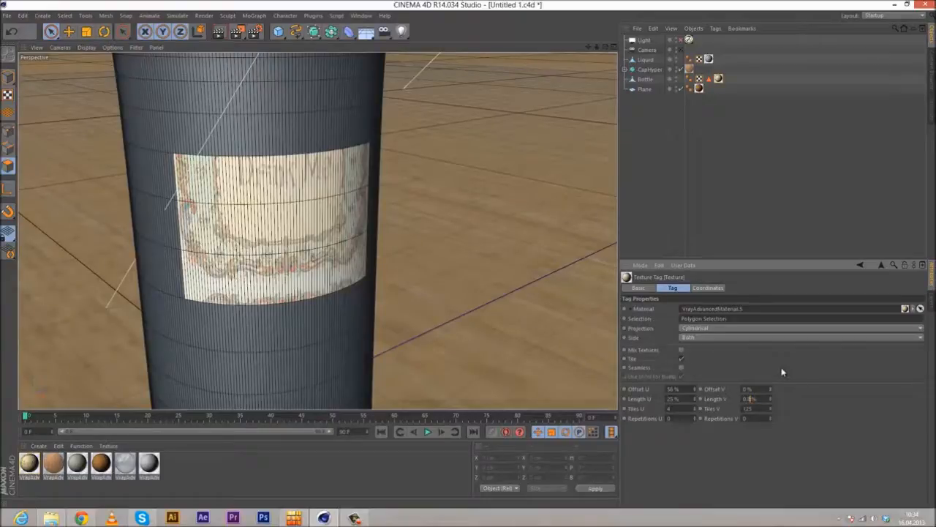
{"action": "key", "text": "Return"}
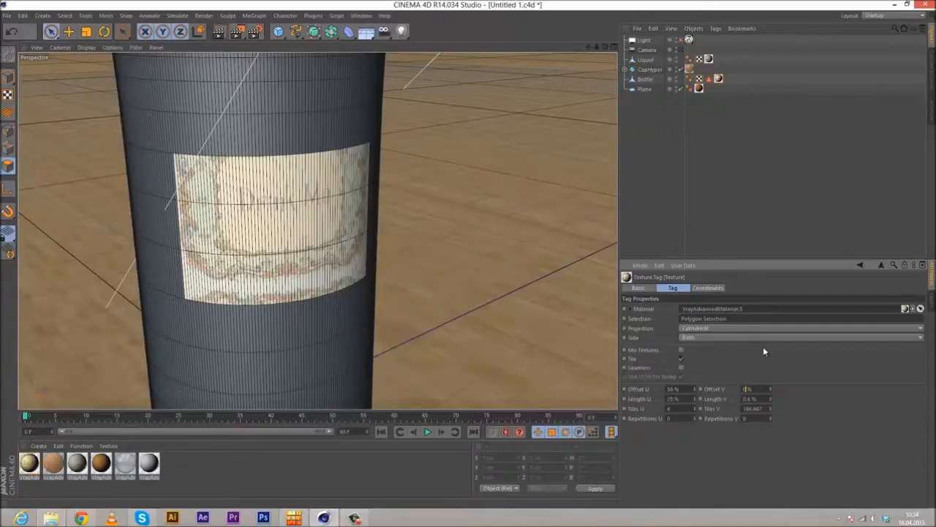
{"action": "type", "text": ".1"}
{"action": "key", "text": "Return"}
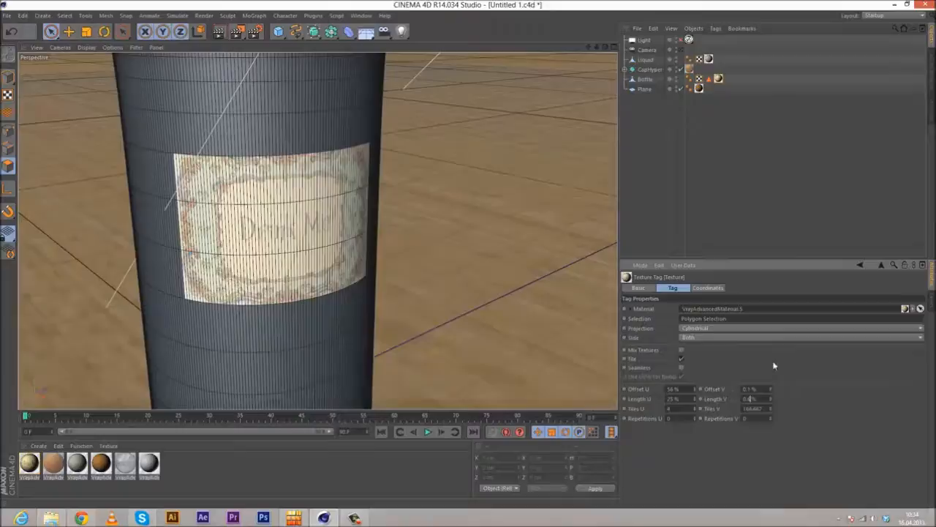
{"action": "key", "text": "BackSpace"}
{"action": "type", "text": "5"}
{"action": "key", "text": "Return"}
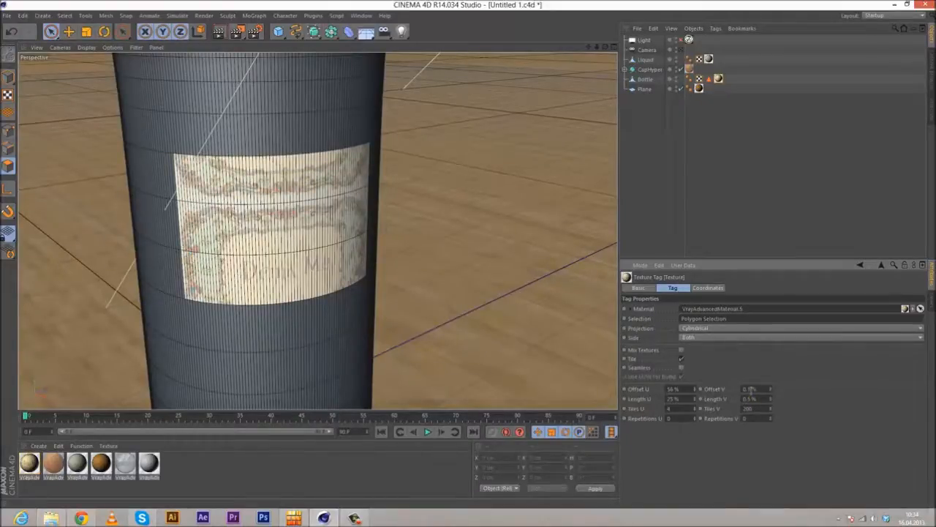
- Adjust the label texture's vertical placement on the patch until Offset V is 0.95 %
{"action": "type", "text": "5"}
{"action": "key", "text": "Return"}
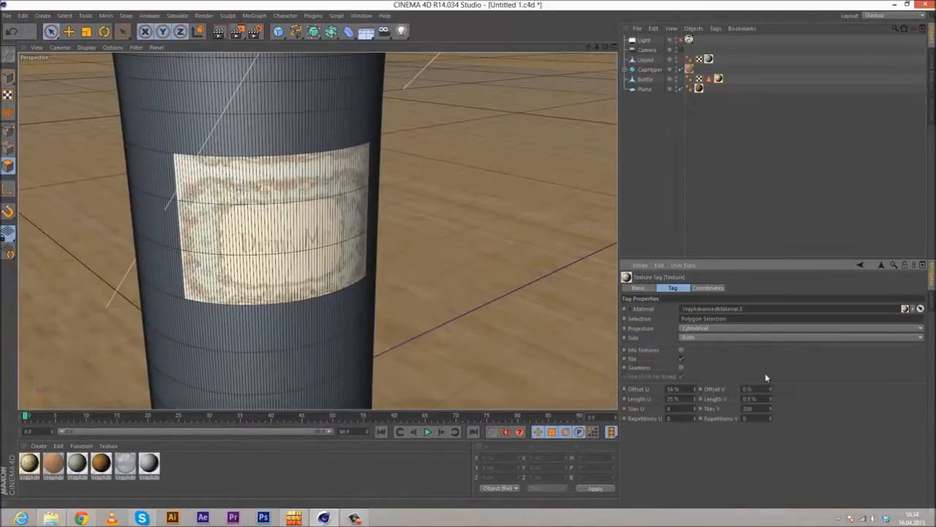
{"action": "double_click", "coordinate": [747, 389]}
{"action": "key", "text": "Return"}
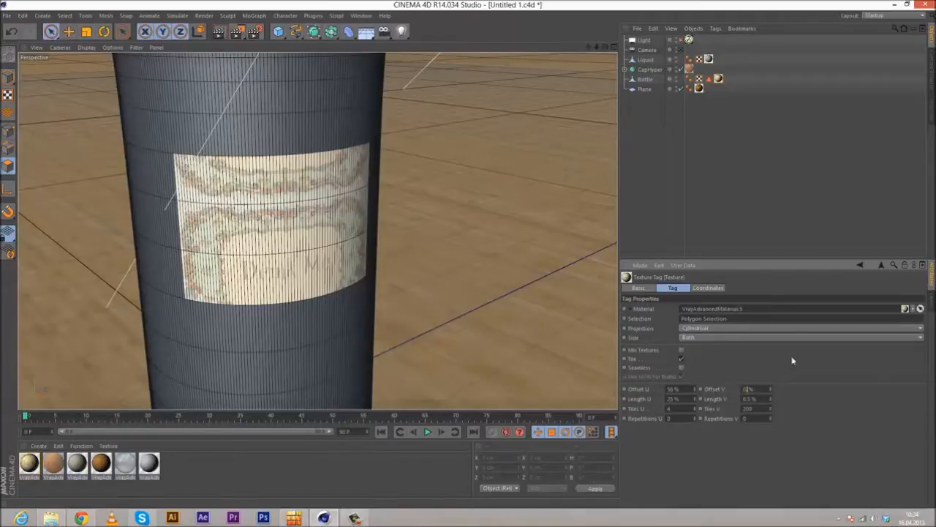
{"action": "type", "text": "5"}
{"action": "key", "text": "Return"}
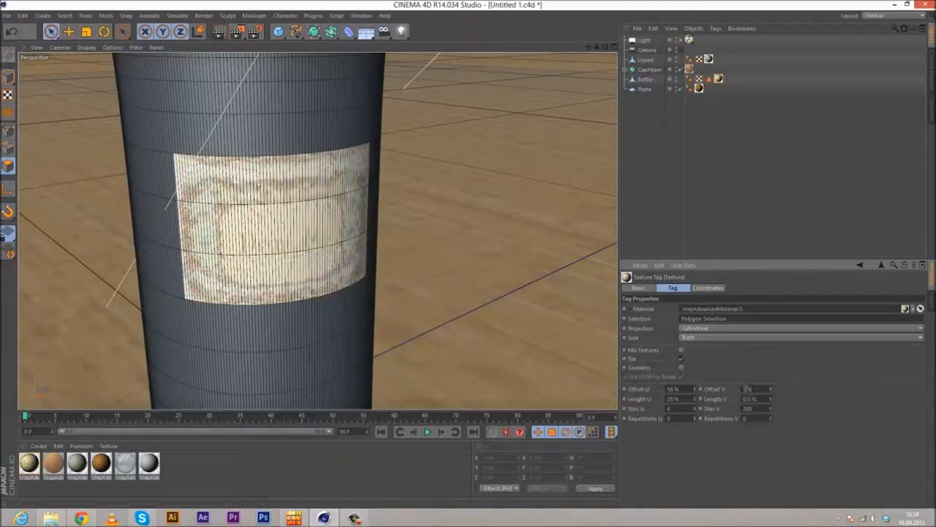
{"action": "type", "text": ".45"}
{"action": "key", "text": "Return"}
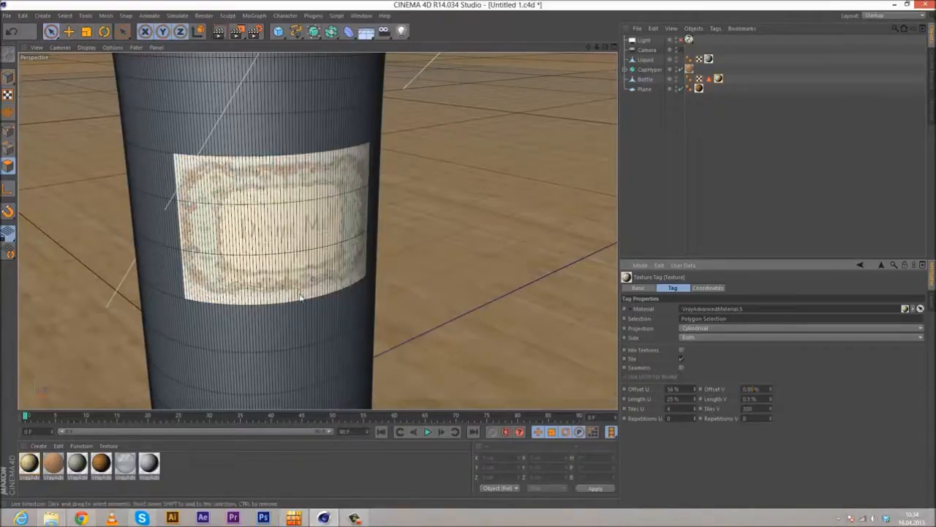
- Set the label texture's Offset U to 56.2 % and render the view with the whole bottle in frame
{"action": "left_click_drag", "start_coordinate": [294, 284], "coordinate": [515, 275], "text": "alt"}
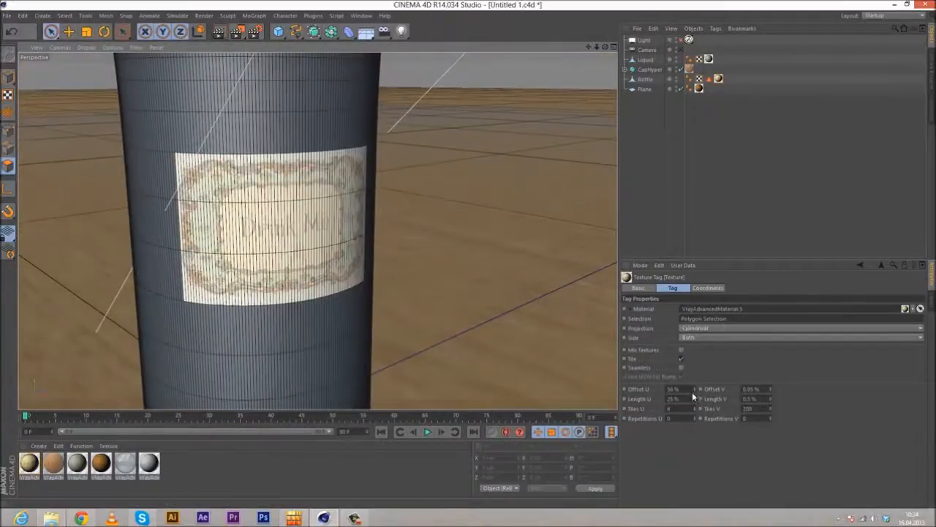
{"action": "left_click_drag", "start_coordinate": [695, 391], "coordinate": [652, 387]}
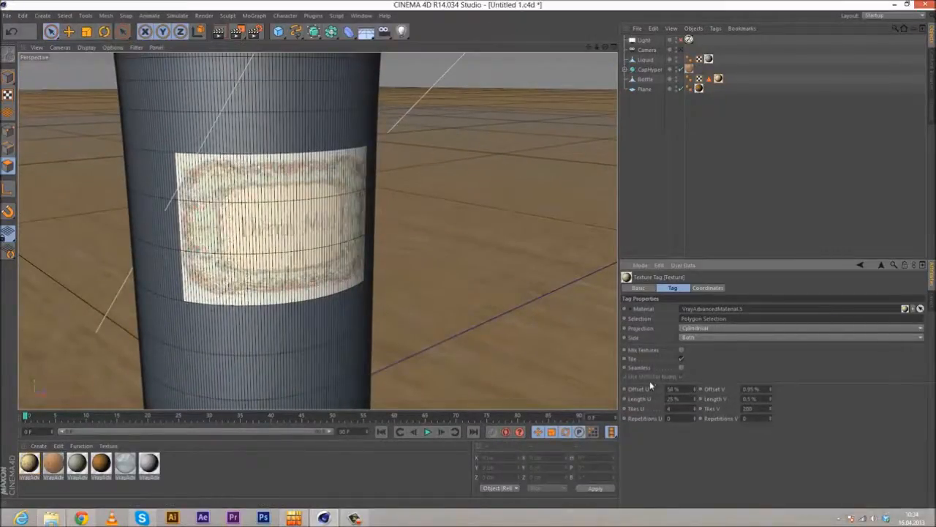
{"action": "type", "text": ".2"}
{"action": "key", "text": "Return"}
{"action": "left_click_drag", "start_coordinate": [286, 259], "coordinate": [250, 261], "text": "alt"}
{"action": "middle_click_drag", "start_coordinate": [251, 261], "coordinate": [260, 287], "text": "alt"}
{"action": "scroll", "coordinate": [494, 170], "scroll_direction": "down", "scroll_amount": 4}
{"action": "key", "text": "ctrl+r"}
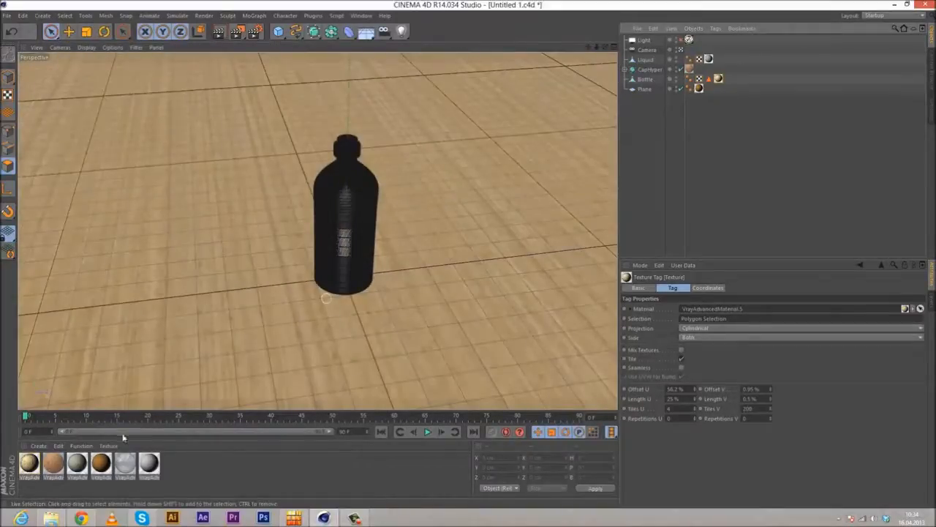
- Apply the glass material VrayAdvancedMaterial.1 to the Bottle object and place its texture tag ahead of the label's tag
{"action": "left_click", "coordinate": [202, 482]}
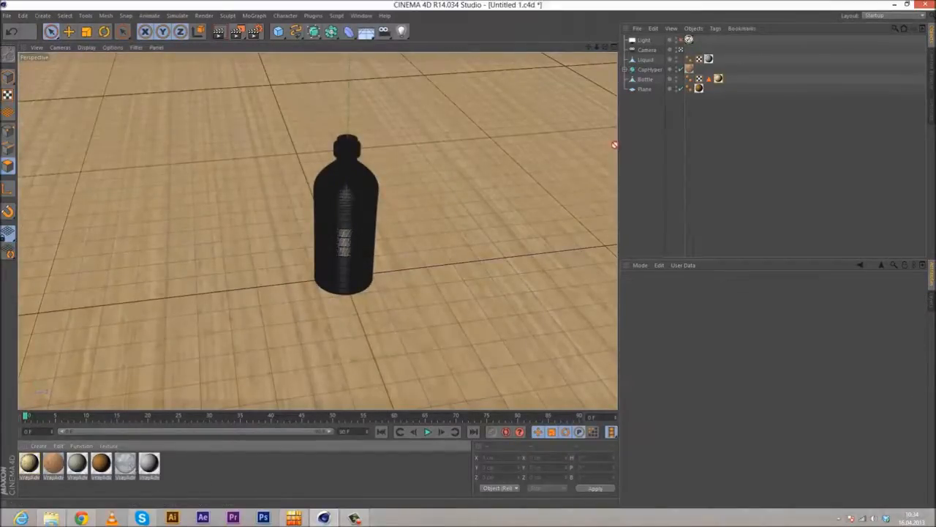
{"action": "left_click_drag", "start_coordinate": [650, 82], "coordinate": [650, 80]}
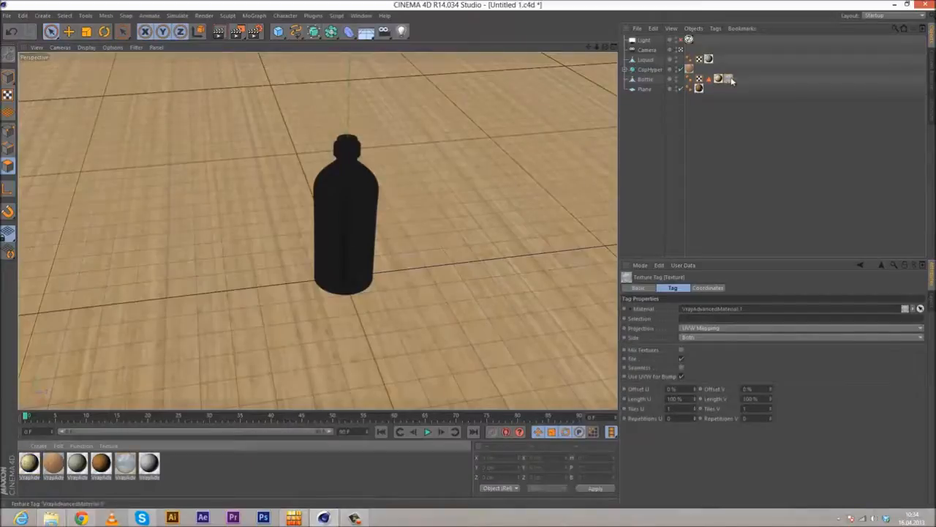
{"action": "left_click", "coordinate": [729, 80]}
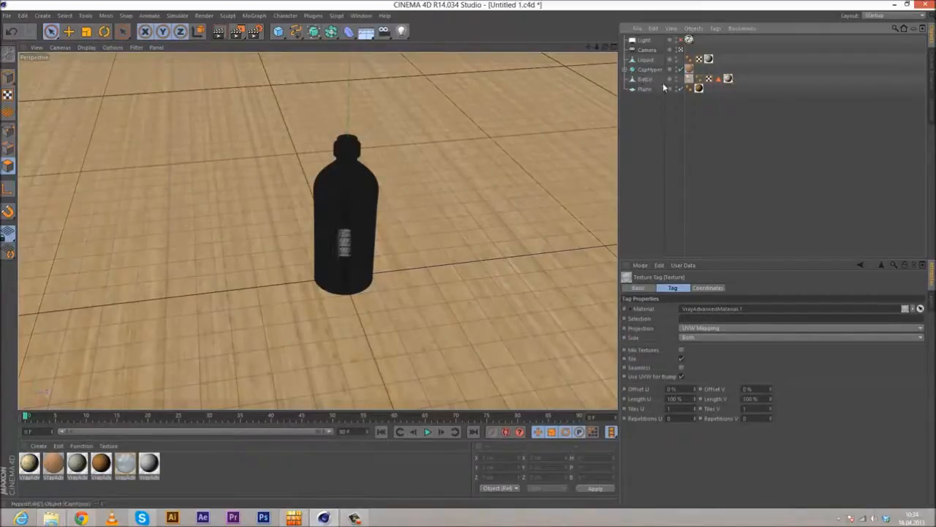
- Enable the light and render only the region around the bottle to check the glass and label
{"action": "left_click", "coordinate": [681, 39]}
{"action": "left_click_drag", "start_coordinate": [234, 33], "coordinate": [290, 46]}
{"action": "left_click_drag", "start_coordinate": [285, 120], "coordinate": [411, 310]}
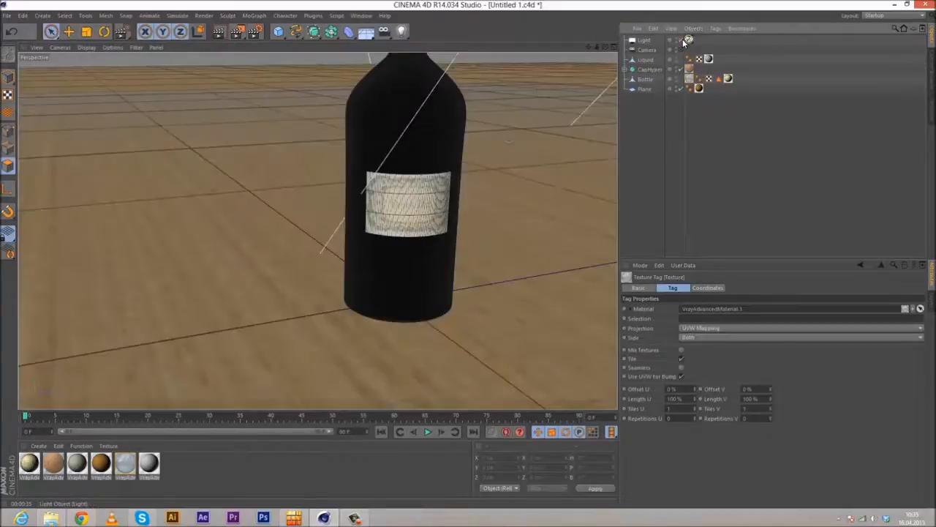
- Add a circle spline to the scene and raise it from the origin to the bottle's neck
{"action": "key", "text": "e"}
{"action": "middle_click_drag", "start_coordinate": [455, 116], "coordinate": [406, 260], "text": "alt"}
{"action": "left_click_drag", "start_coordinate": [406, 260], "coordinate": [372, 180], "text": "alt"}
{"action": "scroll", "coordinate": [372, 181], "scroll_direction": "up", "scroll_amount": 6}
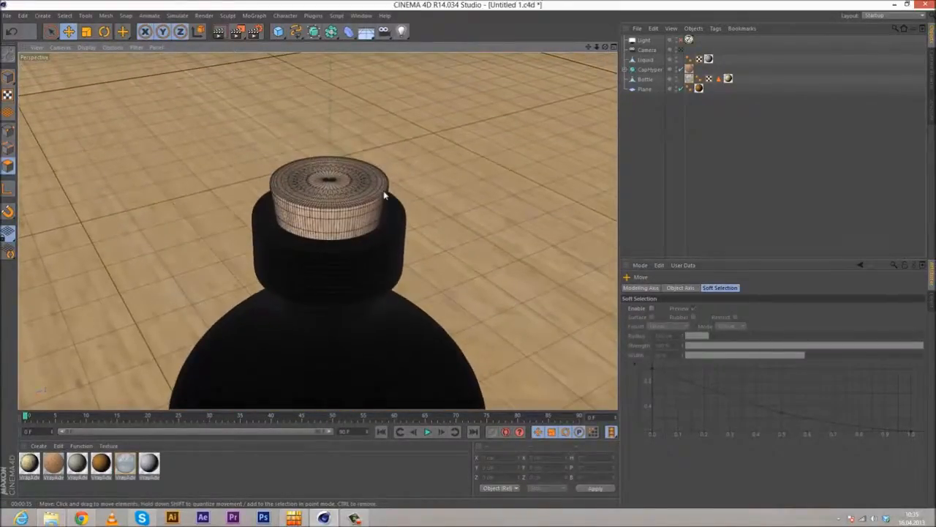
{"action": "left_click_drag", "start_coordinate": [296, 31], "coordinate": [400, 82]}
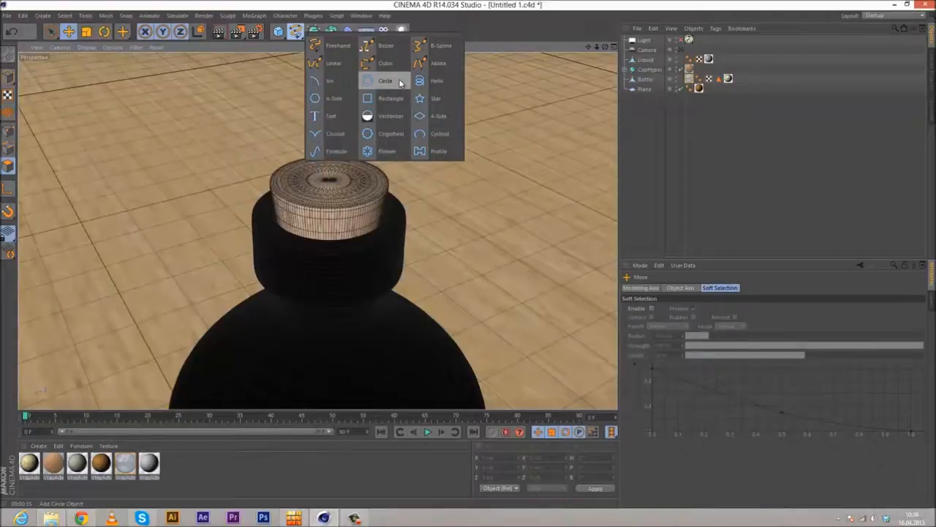
{"action": "left_click_drag", "start_coordinate": [400, 83], "coordinate": [400, 82]}
{"action": "scroll", "coordinate": [389, 215], "scroll_direction": "down", "scroll_amount": 5}
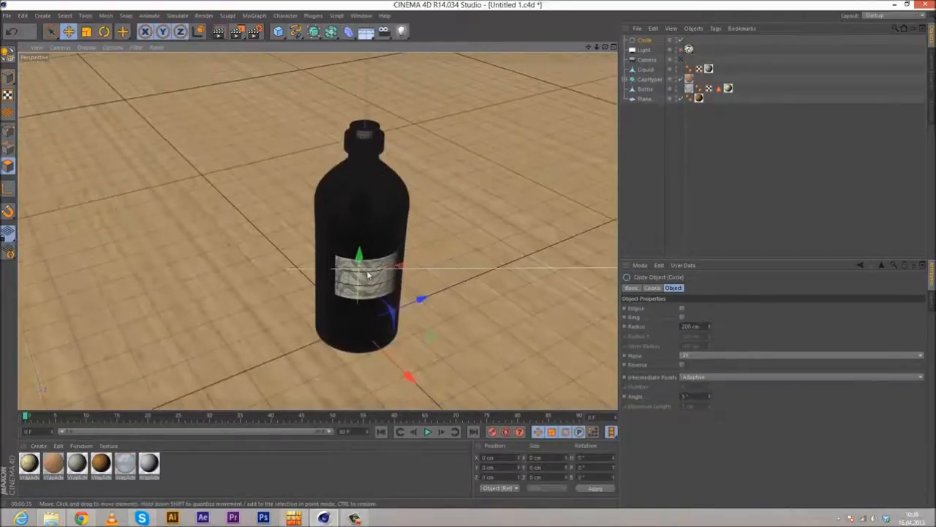
{"action": "left_click_drag", "start_coordinate": [360, 253], "coordinate": [525, 142]}
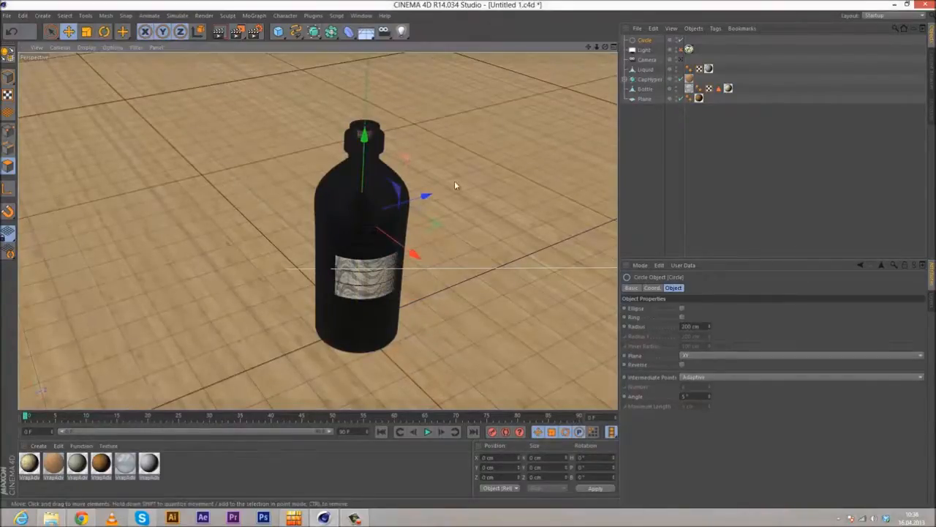
{"action": "scroll", "coordinate": [375, 211], "scroll_direction": "up", "scroll_amount": 2}
{"action": "left_click_drag", "start_coordinate": [360, 149], "coordinate": [484, 103]}
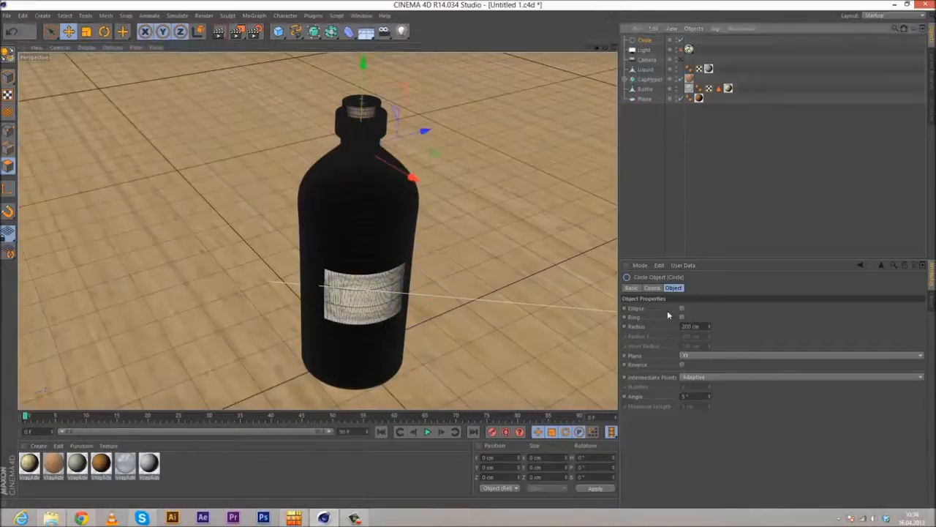
- Reduce the circle's radius to 1 cm and rotate it to lie horizontally around the bottle's neck
{"action": "left_click_drag", "start_coordinate": [711, 326], "coordinate": [710, 325]}
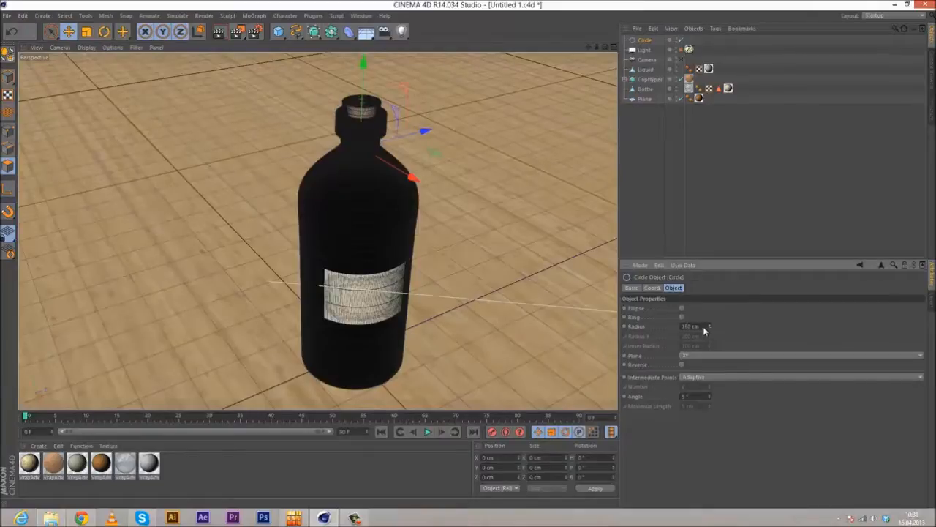
{"action": "left_click_drag", "start_coordinate": [710, 325], "coordinate": [710, 322]}
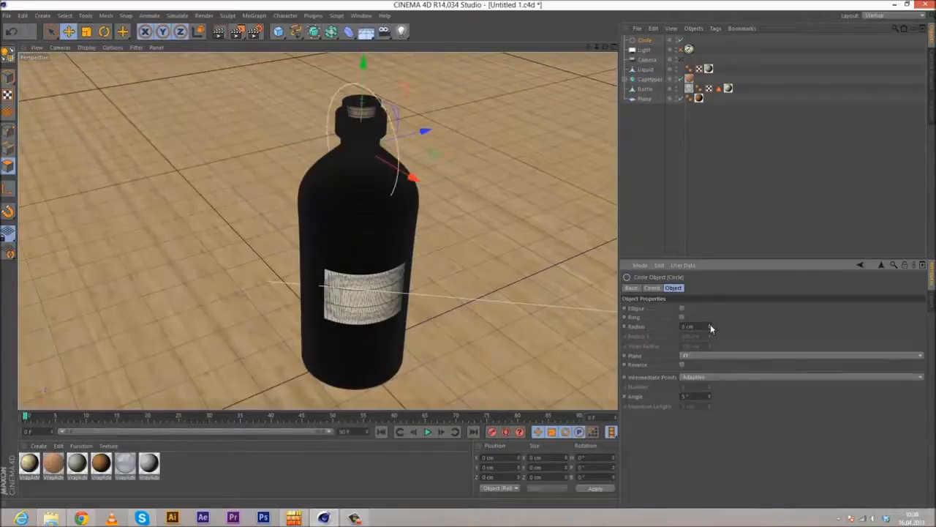
{"action": "left_click", "coordinate": [104, 31]}
{"action": "left_click_drag", "start_coordinate": [338, 128], "coordinate": [298, 231]}
{"action": "key", "text": "e"}
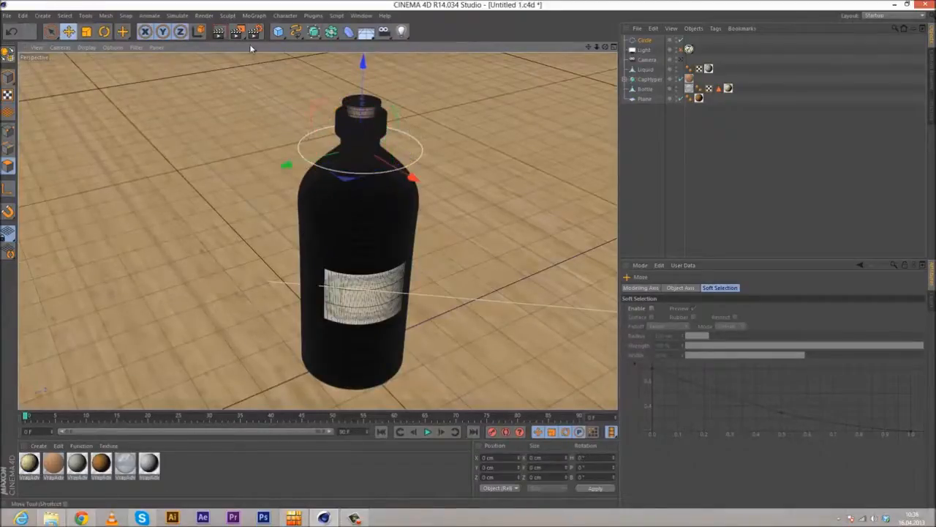
- Raise the circle to the bottle's rim around the cork and set its radius to 0.4 cm
{"action": "scroll", "coordinate": [393, 139], "scroll_direction": "up", "scroll_amount": 6}
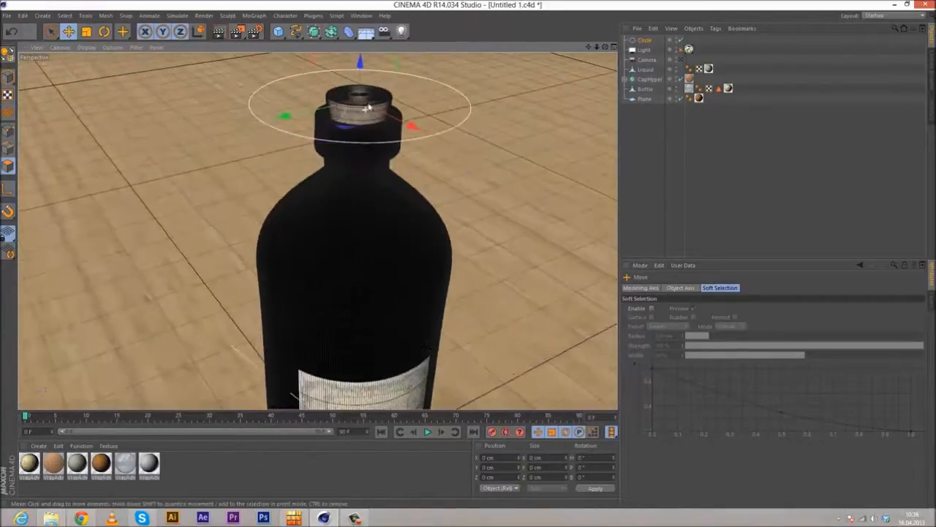
{"action": "middle_click_drag", "start_coordinate": [395, 138], "coordinate": [404, 175], "text": "alt"}
{"action": "left_click", "coordinate": [645, 40]}
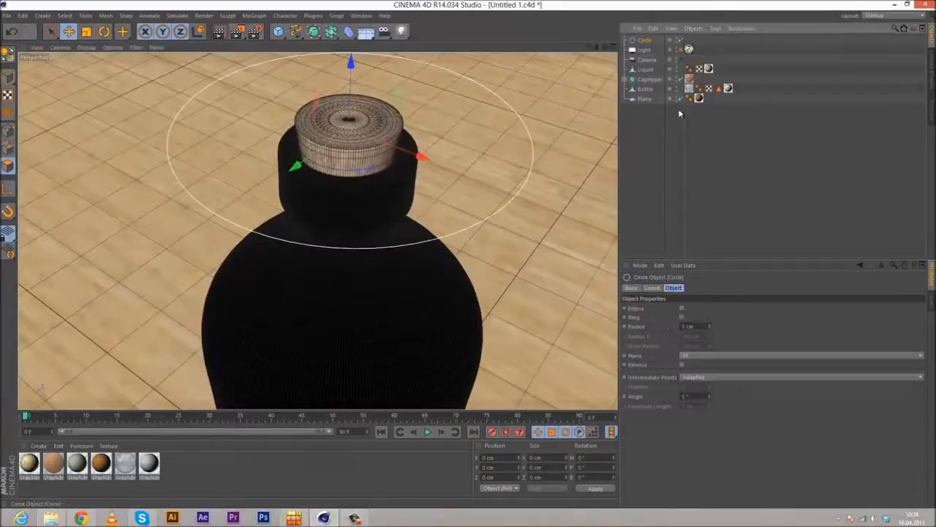
{"action": "double_click", "coordinate": [693, 327]}
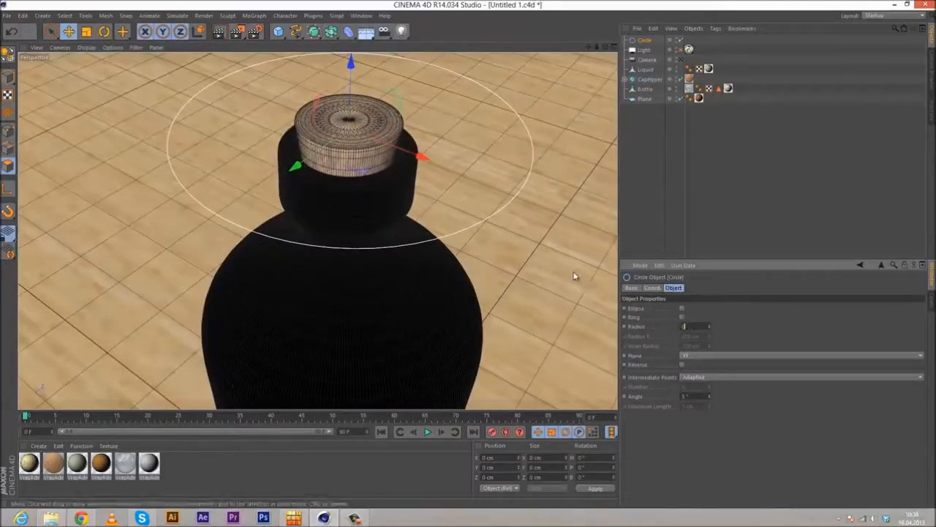
{"action": "type", "text": "0.1"}
{"action": "key", "text": "Return"}
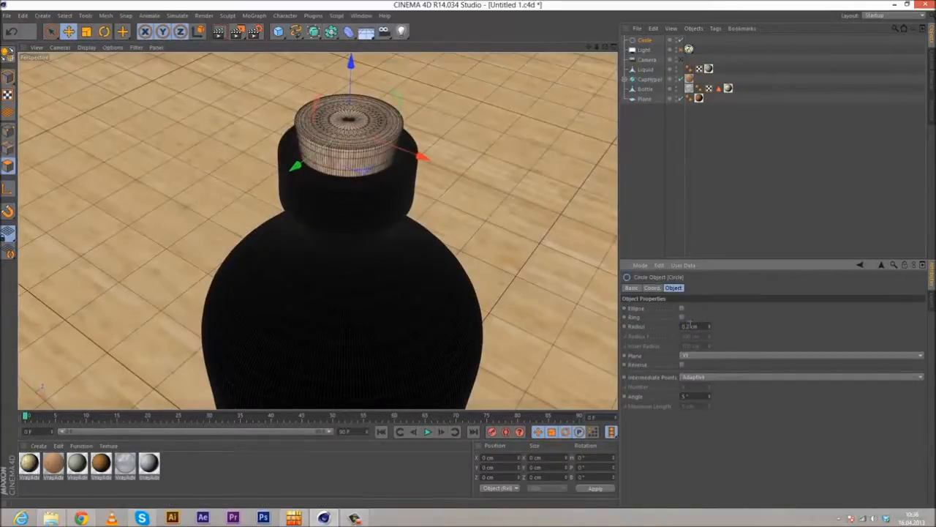
{"action": "key", "text": "Return"}
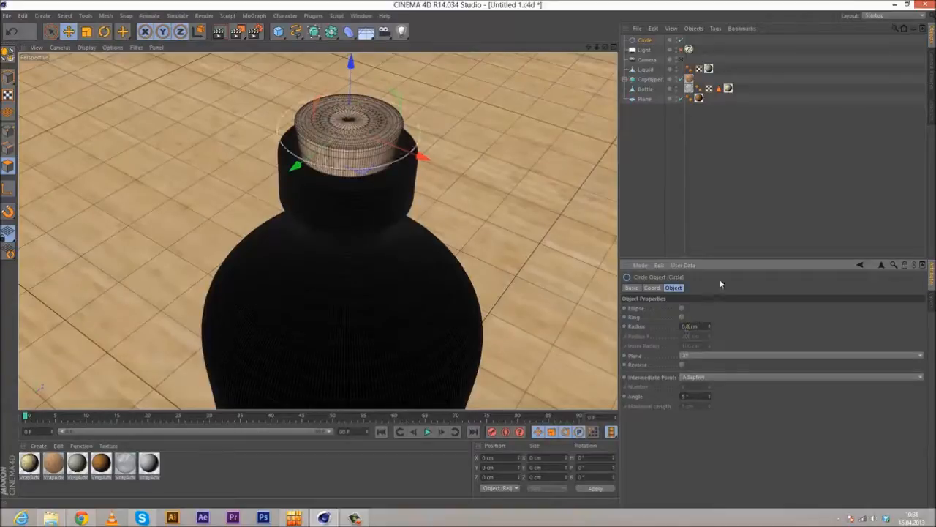
- Fine-tune the circle's radius to 0.36 cm to fit the bottle's rim, trying 0.38 cm first
{"action": "scroll", "coordinate": [371, 151], "scroll_direction": "up", "scroll_amount": 2}
{"action": "left_click", "coordinate": [690, 326]}
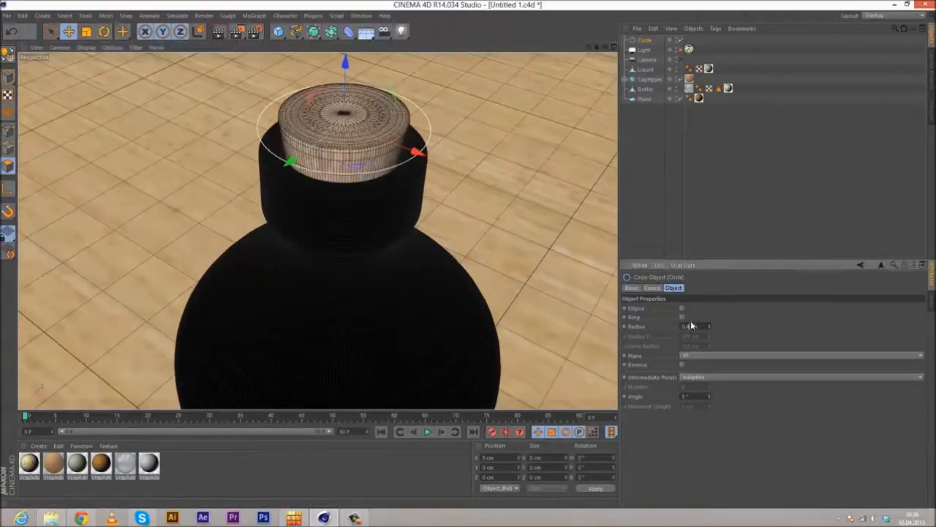
{"action": "key", "text": "BackSpace"}
{"action": "type", "text": "38"}
{"action": "key", "text": "Return"}
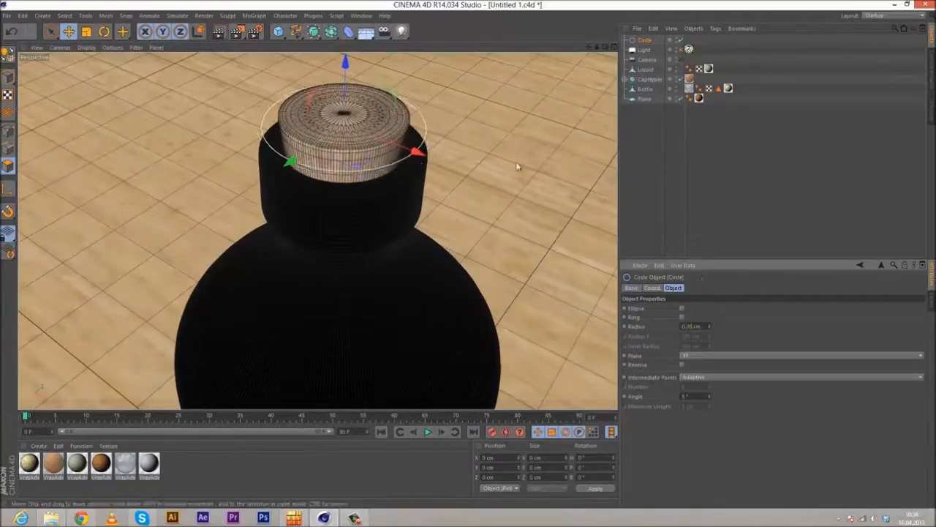
{"action": "left_click_drag", "start_coordinate": [378, 158], "coordinate": [369, 140], "text": "alt"}
{"action": "left_click", "coordinate": [694, 326]}
{"action": "key", "text": "BackSpace"}
{"action": "type", "text": "6"}
{"action": "key", "text": "Return"}
{"action": "scroll", "coordinate": [379, 117], "scroll_direction": "up", "scroll_amount": 2}
{"action": "left_click_drag", "start_coordinate": [366, 140], "coordinate": [320, 167], "text": "alt"}
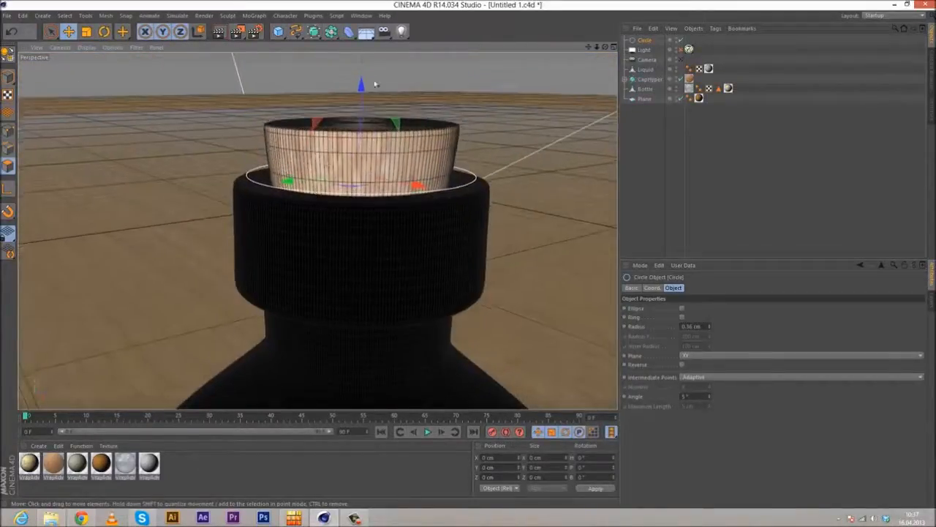
- Make the circle an editable spline and select one of its points on the bottle's rim
{"action": "left_click", "coordinate": [645, 41]}
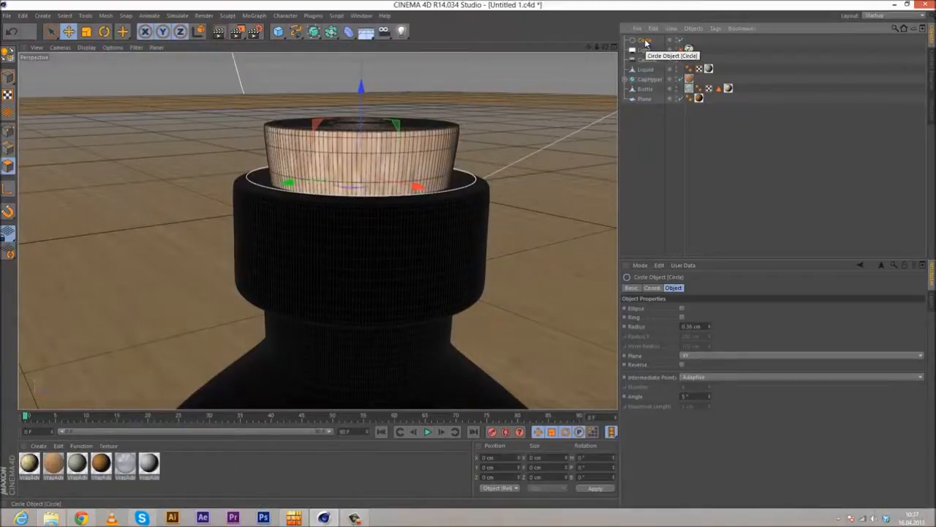
{"action": "key", "text": "c"}
{"action": "left_click_drag", "start_coordinate": [439, 190], "coordinate": [458, 161], "text": "alt"}
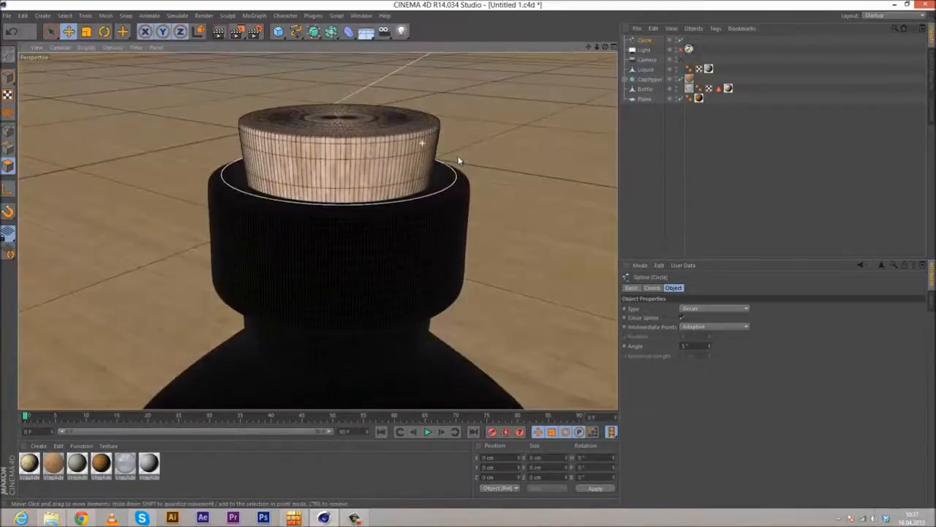
{"action": "left_click", "coordinate": [7, 130]}
{"action": "left_click", "coordinate": [440, 190]}
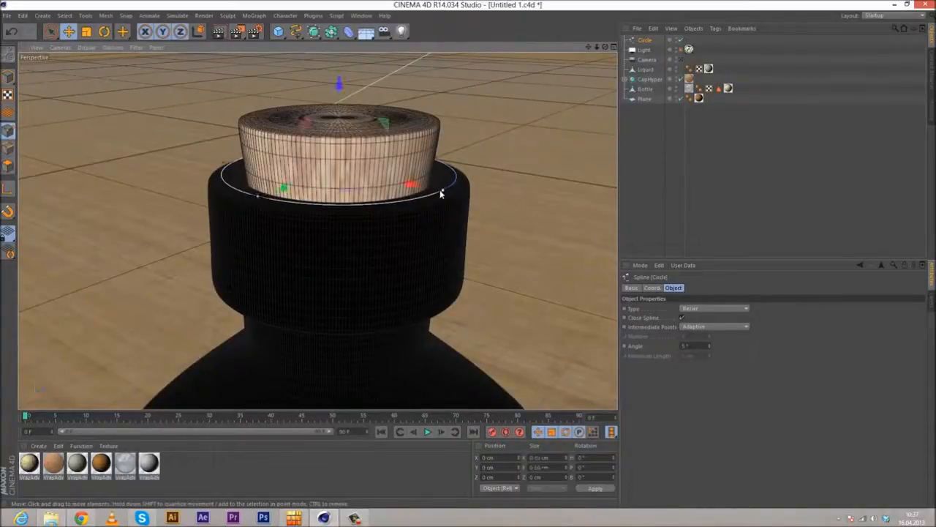
- Pull the selected spline point outward and down past the bottle's shoulder, to about X 1.63 cm and Z -1.69 cm
{"action": "left_click_drag", "start_coordinate": [523, 208], "coordinate": [468, 253]}
{"action": "scroll", "coordinate": [428, 142], "scroll_direction": "down", "scroll_amount": 3}
{"action": "left_click_drag", "start_coordinate": [459, 205], "coordinate": [278, 162], "text": "alt"}
{"action": "left_click_drag", "start_coordinate": [480, 145], "coordinate": [567, 176]}
{"action": "left_click_drag", "start_coordinate": [501, 166], "coordinate": [466, 144], "text": "alt"}
{"action": "left_click_drag", "start_coordinate": [546, 137], "coordinate": [551, 138]}
{"action": "left_click_drag", "start_coordinate": [516, 93], "coordinate": [424, 152]}
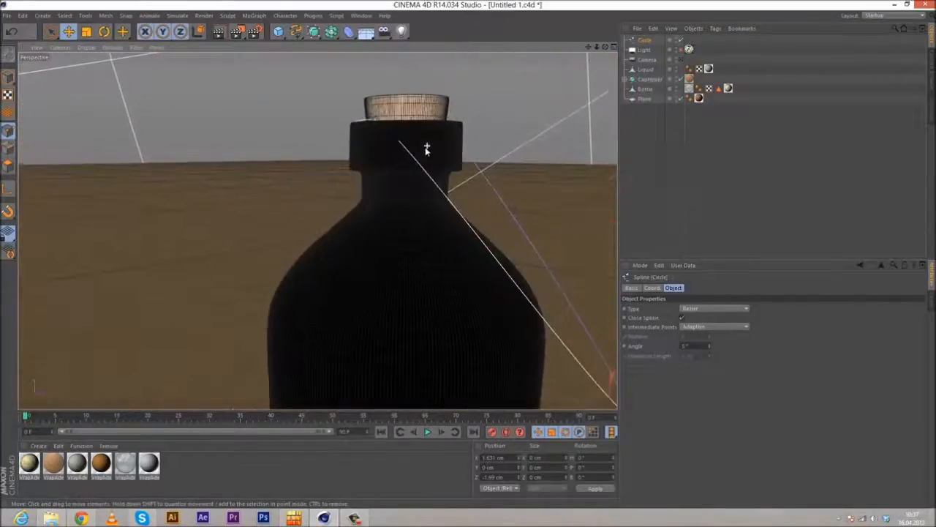
- Add a new point to the stretched spline where its front strand passes the bottle's neck, using Create Point
{"action": "right_click", "coordinate": [485, 151]}
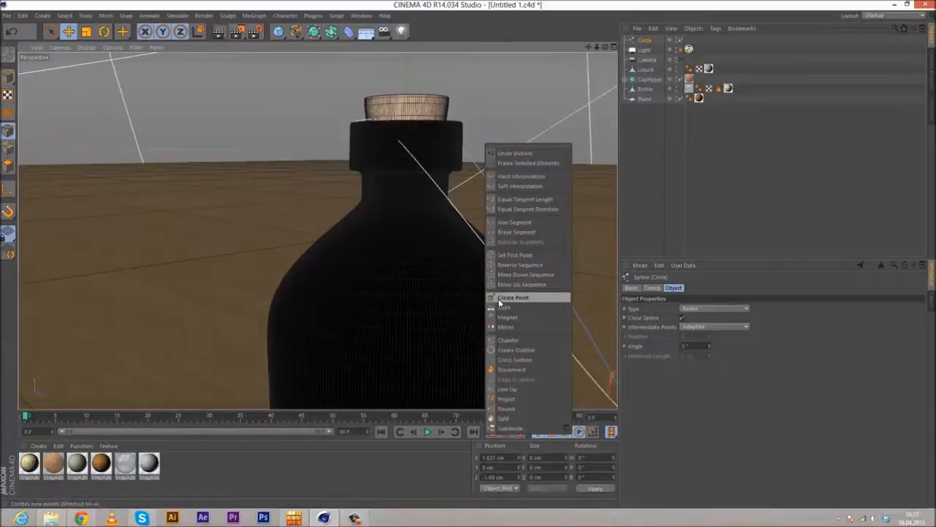
{"action": "left_click", "coordinate": [404, 72]}
{"action": "right_click", "coordinate": [413, 86]}
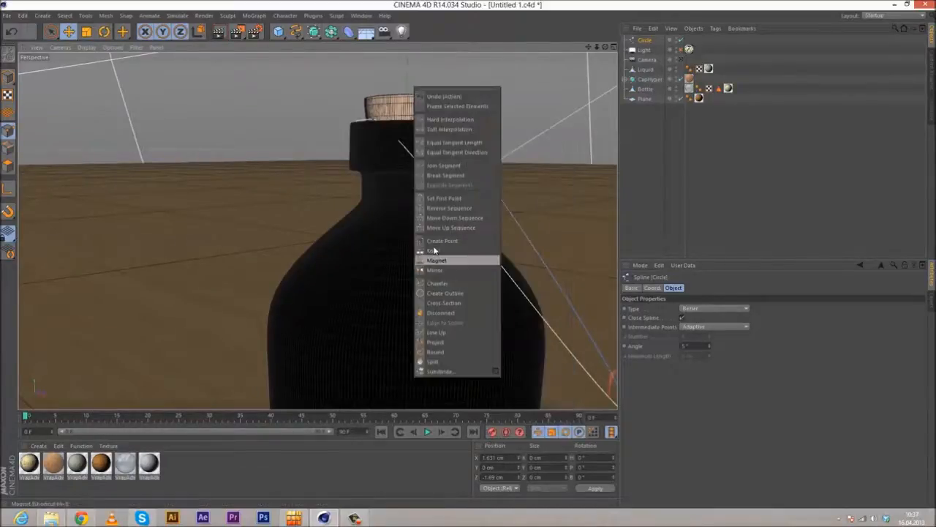
{"action": "left_click", "coordinate": [431, 238]}
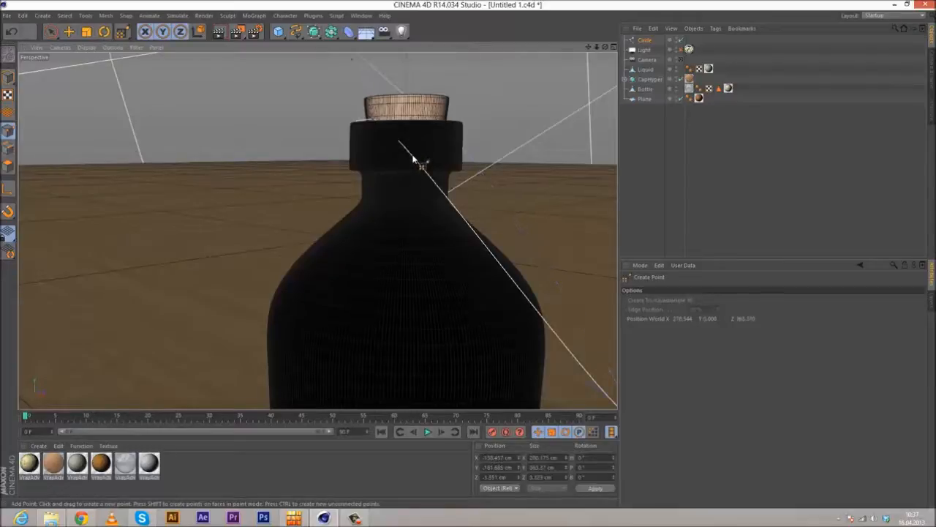
{"action": "key", "text": "ctrl+z"}
{"action": "left_click_drag", "start_coordinate": [387, 188], "coordinate": [385, 182], "text": "alt"}
{"action": "right_click_drag", "start_coordinate": [388, 170], "coordinate": [410, 168], "text": "alt"}
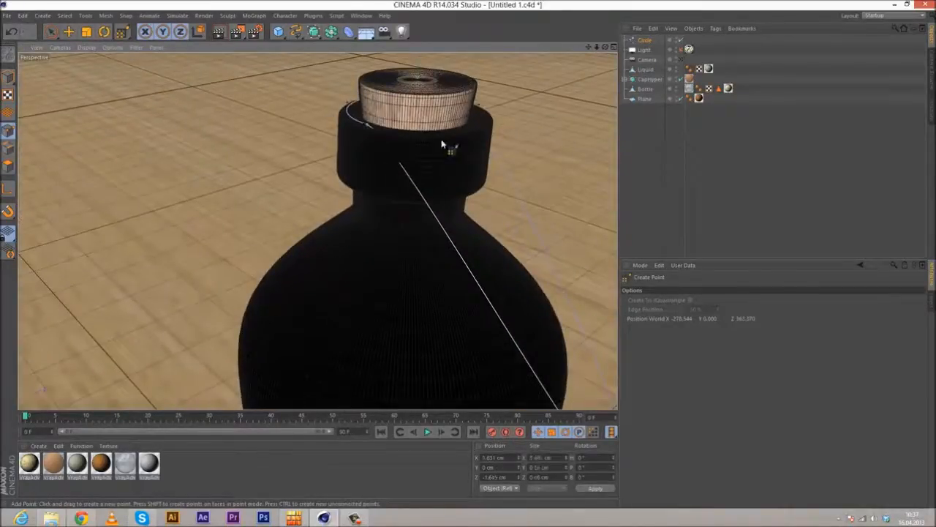
{"action": "left_click", "coordinate": [411, 182]}
{"action": "left_click", "coordinate": [10, 33]}
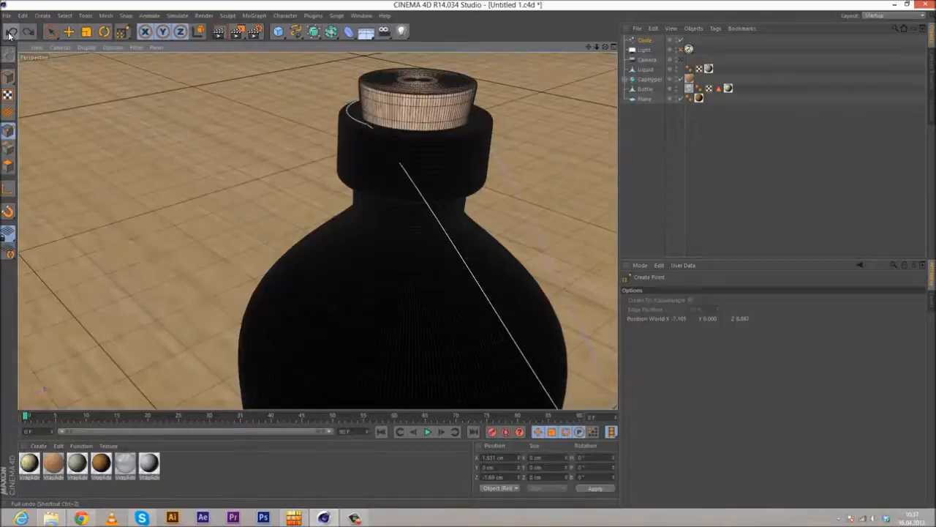
{"action": "left_click", "coordinate": [421, 195]}
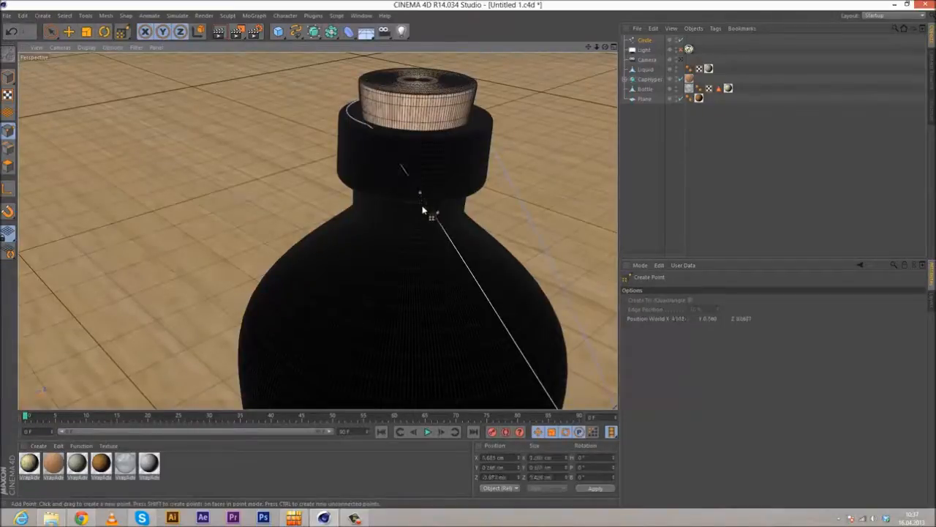
- Move the new neck point sideways off the straight strand to about X 0.339 cm, Y 0.332 cm, Z -0.108 cm
{"action": "left_click", "coordinate": [68, 33]}
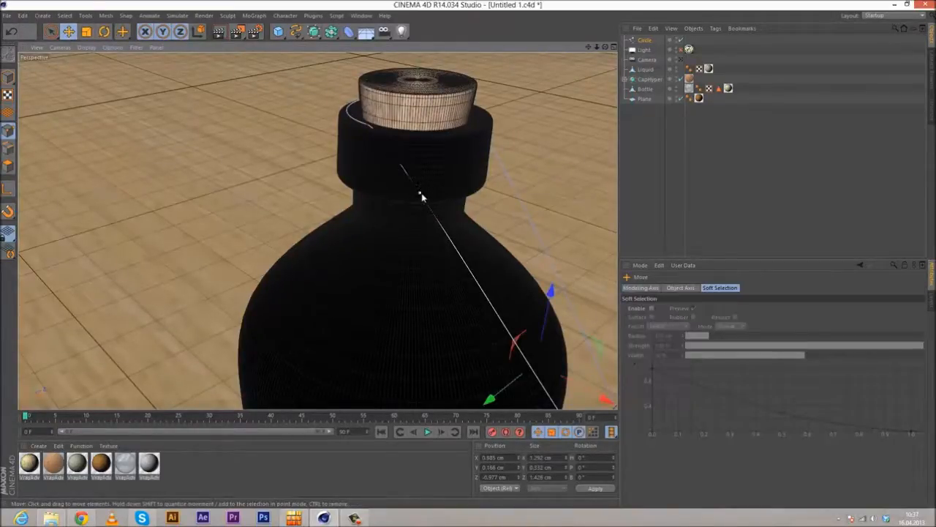
{"action": "left_click", "coordinate": [421, 195]}
{"action": "left_click_drag", "start_coordinate": [430, 143], "coordinate": [434, 112]}
{"action": "left_click_drag", "start_coordinate": [465, 199], "coordinate": [309, 217], "text": "alt"}
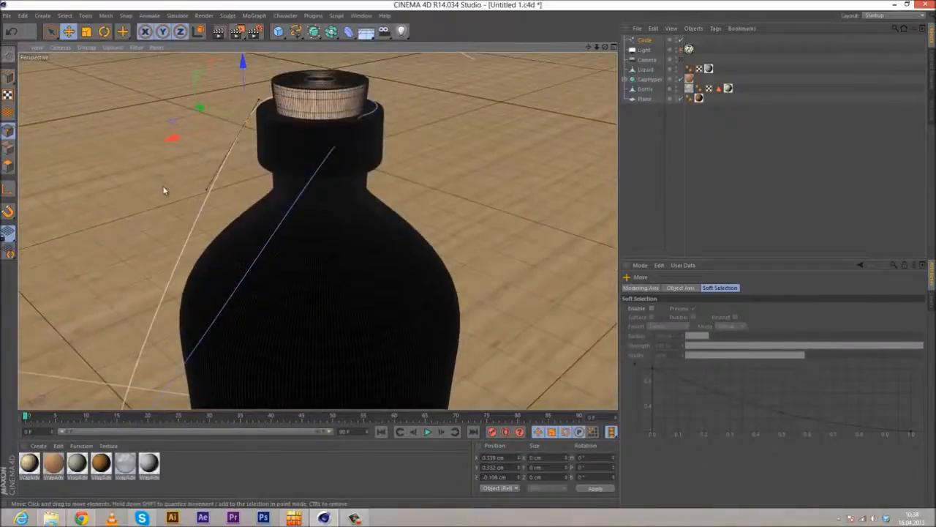
- Add a matching point at the neck on the spline's other strand and move it to about X 0.44 cm, Y -0.406 cm, Z -0.153 cm
{"action": "right_click", "coordinate": [171, 208]}
{"action": "left_click", "coordinate": [184, 364]}
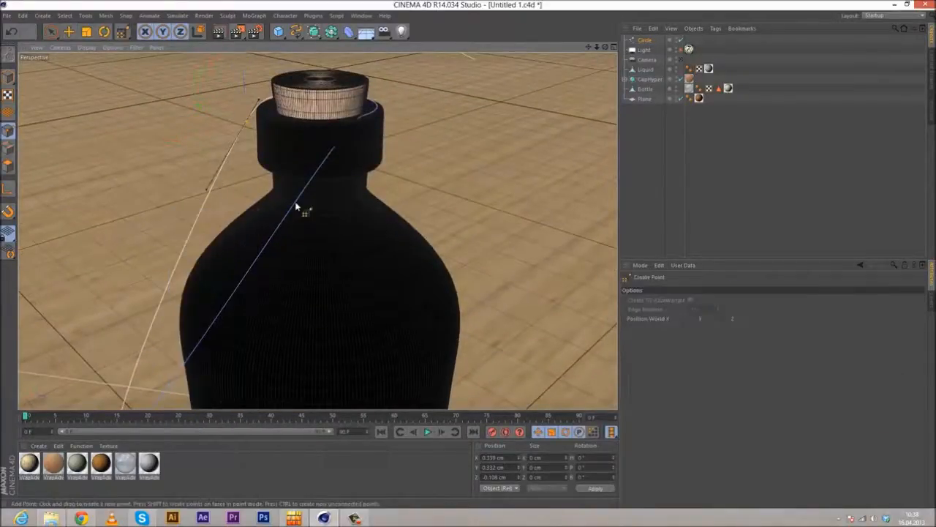
{"action": "left_click", "coordinate": [302, 193]}
{"action": "key", "text": "e"}
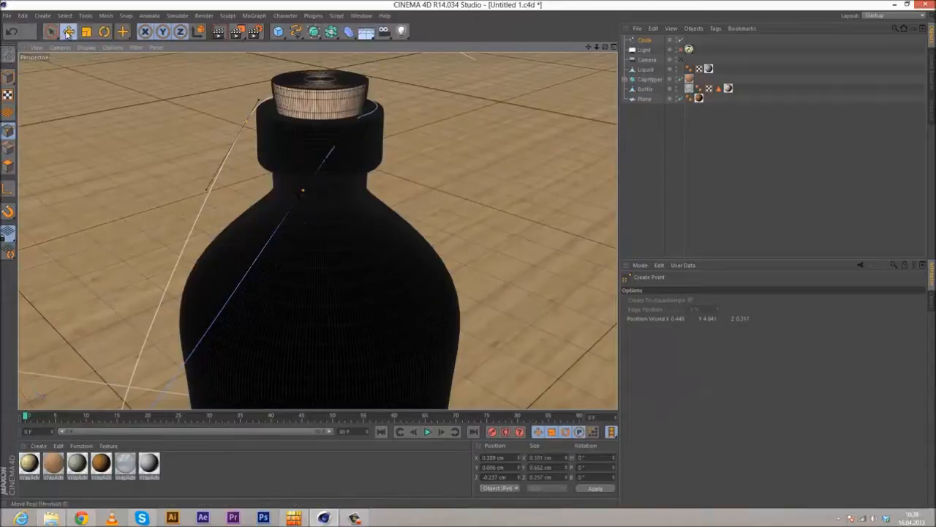
{"action": "left_click", "coordinate": [304, 193]}
{"action": "left_click_drag", "start_coordinate": [306, 155], "coordinate": [288, 147]}
- Add a point lower on this strand near the bottle's shoulder and move it outward to about X 1.274 cm, Y -0.793 cm, Z -1.184 cm
{"action": "left_click_drag", "start_coordinate": [373, 177], "coordinate": [238, 241], "text": "alt"}
{"action": "scroll", "coordinate": [226, 221], "scroll_direction": "up", "scroll_amount": 3}
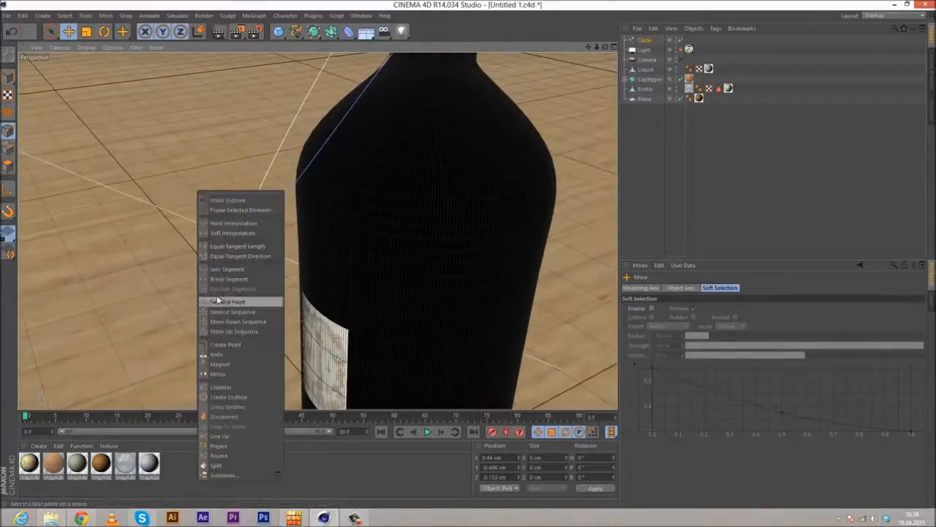
{"action": "left_click", "coordinate": [225, 344]}
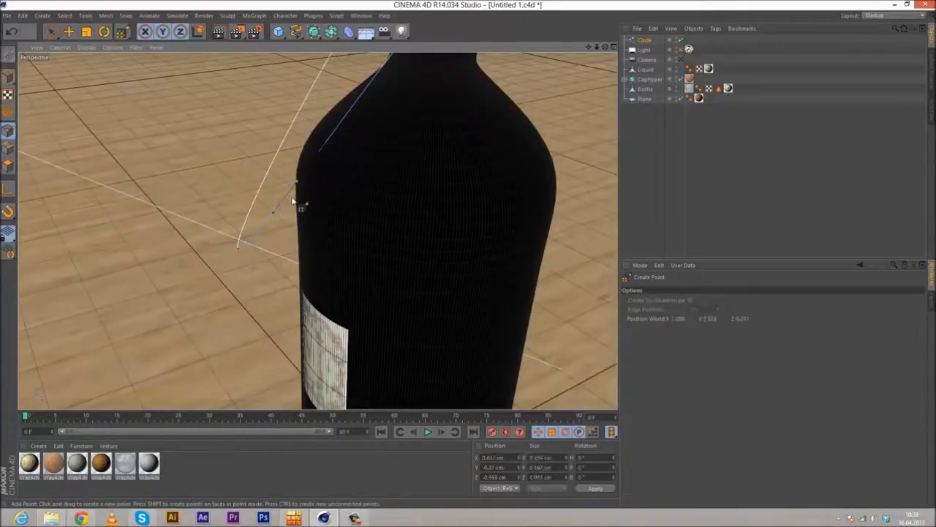
{"action": "key", "text": "e"}
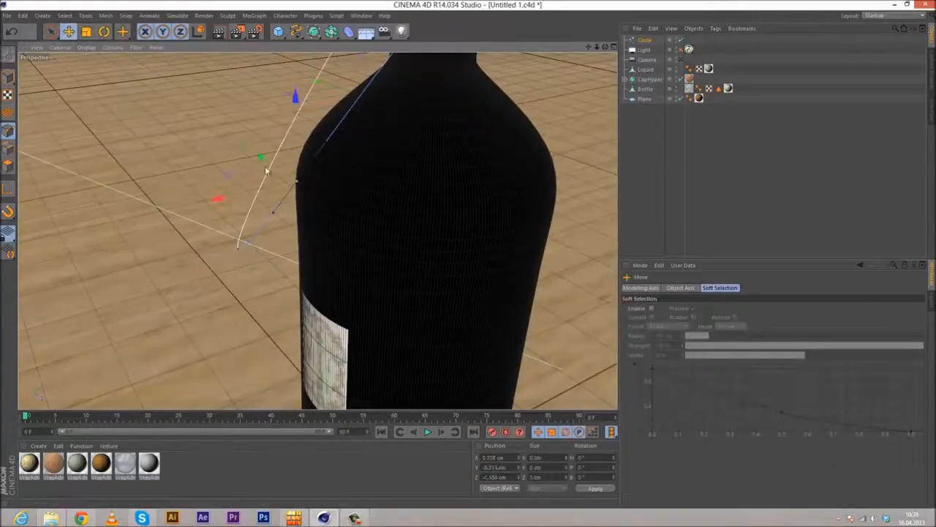
{"action": "left_click_drag", "start_coordinate": [269, 167], "coordinate": [324, 198]}
- Add a point on the opposite strand beside the shoulder, move it to bow the strand outward, and adjust the spline's hanging tip
{"action": "right_click", "coordinate": [334, 183]}
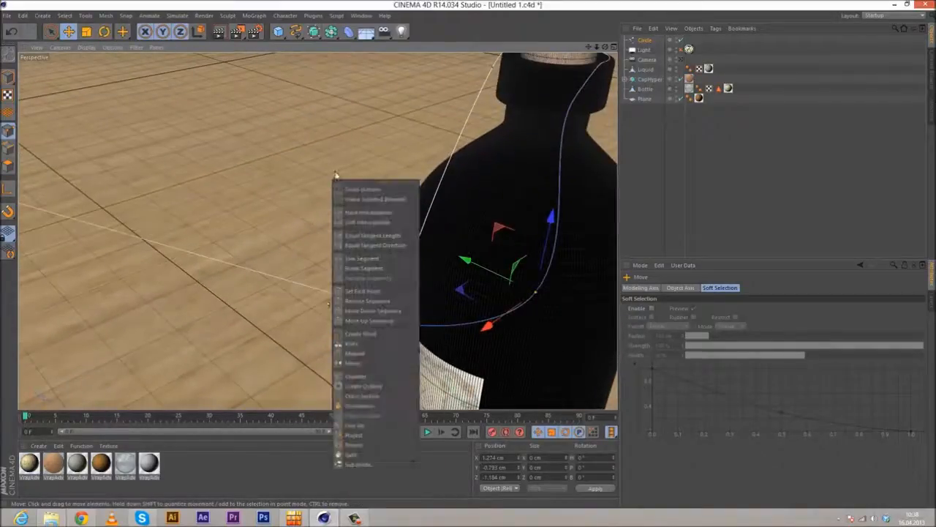
{"action": "left_click", "coordinate": [354, 333]}
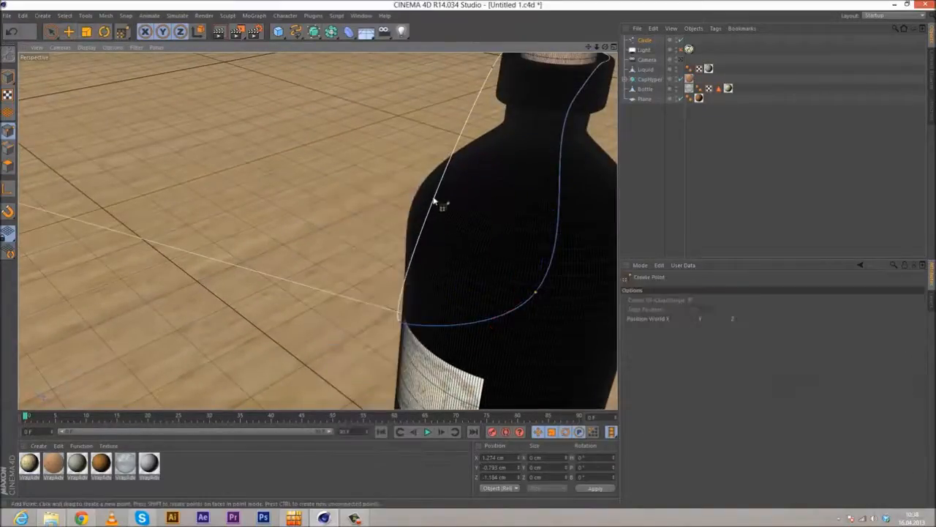
{"action": "left_click", "coordinate": [68, 32]}
{"action": "left_click_drag", "start_coordinate": [416, 183], "coordinate": [452, 198]}
{"action": "left_click", "coordinate": [381, 314]}
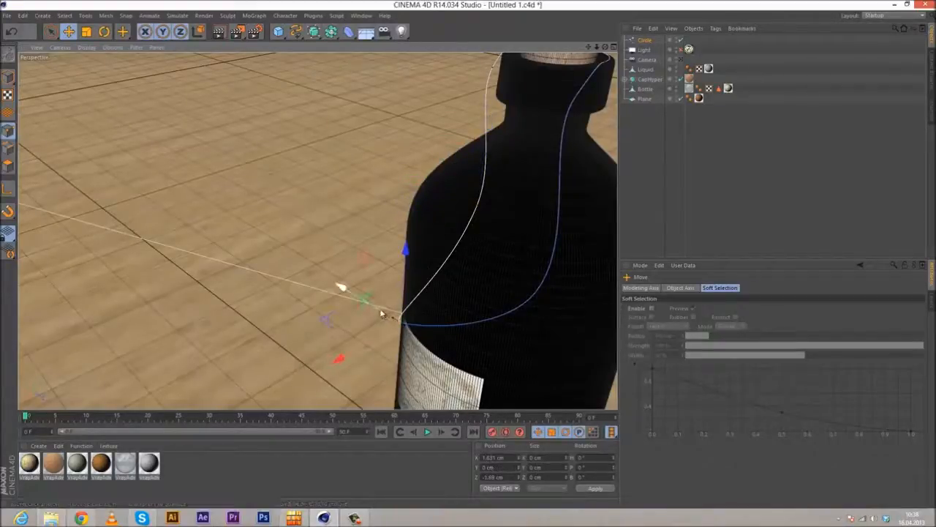
{"action": "mouse_move", "coordinate": [382, 315]}
{"action": "left_mouse_down"}
{"action": "mouse_move", "coordinate": [434, 342]}
{"action": "mouse_move", "coordinate": [377, 315]}
{"action": "mouse_move", "coordinate": [426, 329]}
{"action": "mouse_move", "coordinate": [385, 312]}
{"action": "mouse_move", "coordinate": [301, 291]}
{"action": "mouse_move", "coordinate": [371, 306]}
{"action": "left_mouse_up"}
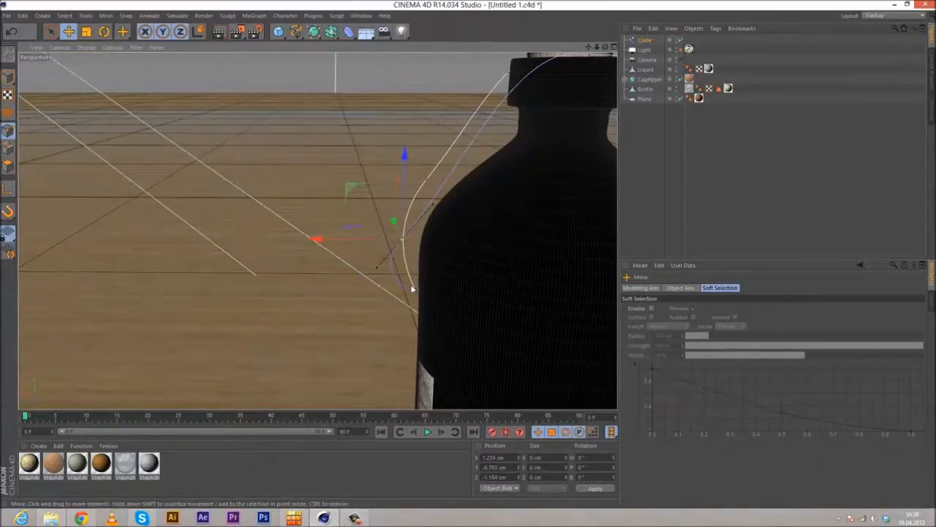
- Pull the protruding shoulder point of the spline in toward the bottle, to about X 0.593 cm
{"action": "left_click_drag", "start_coordinate": [347, 278], "coordinate": [419, 278], "text": "alt"}
{"action": "right_click_drag", "start_coordinate": [420, 278], "coordinate": [322, 272], "text": "alt"}
{"action": "left_click_drag", "start_coordinate": [322, 272], "coordinate": [462, 305], "text": "alt"}
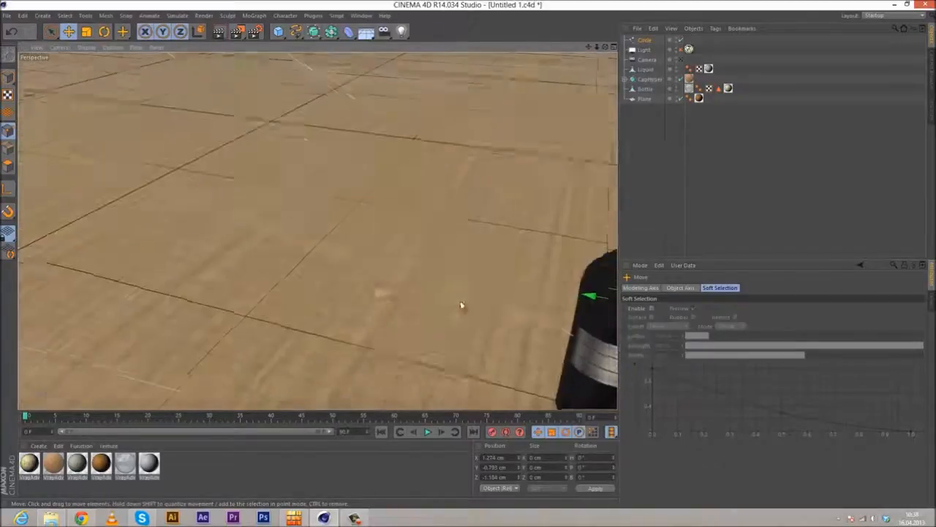
{"action": "middle_click_drag", "start_coordinate": [462, 305], "coordinate": [282, 255], "text": "alt"}
{"action": "scroll", "coordinate": [296, 253], "scroll_direction": "up", "scroll_amount": 3}
{"action": "left_click_drag", "start_coordinate": [298, 253], "coordinate": [512, 210], "text": "alt"}
{"action": "middle_click_drag", "start_coordinate": [512, 211], "coordinate": [347, 218], "text": "alt"}
{"action": "left_click_drag", "start_coordinate": [200, 273], "coordinate": [204, 280], "text": "alt"}
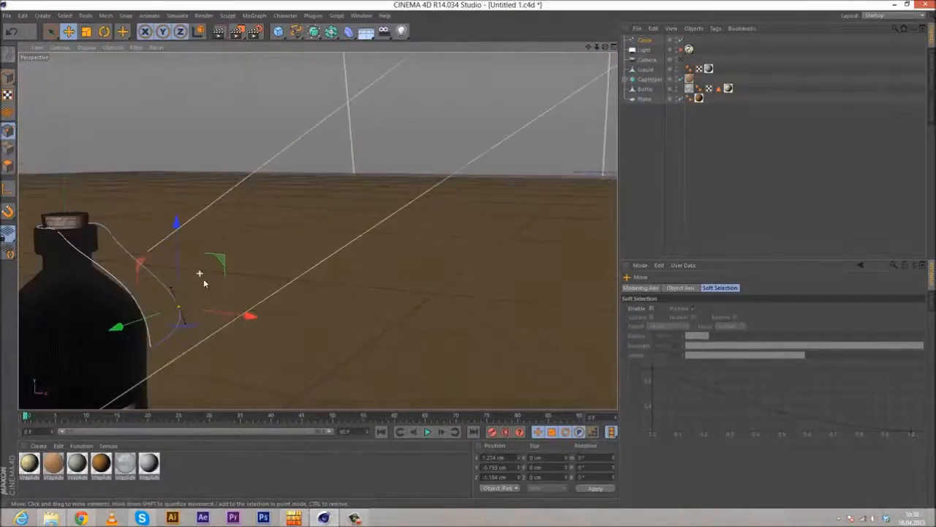
{"action": "left_click_drag", "start_coordinate": [207, 315], "coordinate": [305, 253], "text": "alt"}
{"action": "middle_click_drag", "start_coordinate": [305, 253], "coordinate": [284, 275], "text": "alt"}
{"action": "left_click_drag", "start_coordinate": [285, 278], "coordinate": [310, 271], "text": "alt"}
{"action": "left_click_drag", "start_coordinate": [184, 262], "coordinate": [469, 258], "text": "alt"}
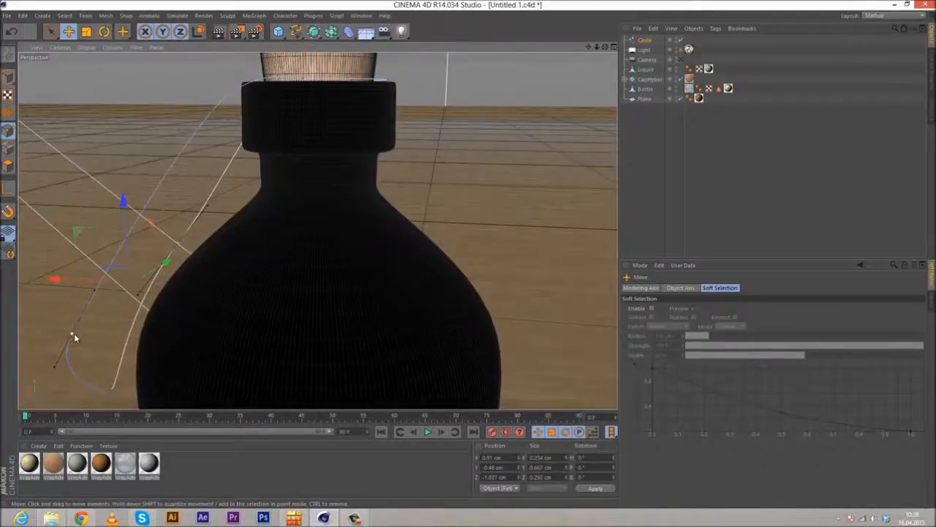
{"action": "left_click_drag", "start_coordinate": [53, 336], "coordinate": [260, 154]}
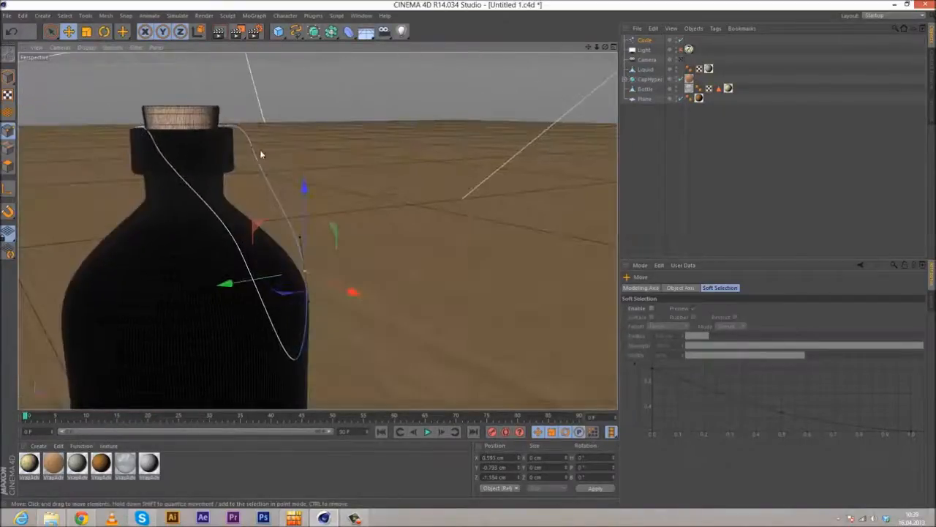
- Add a point between the neck and shoulder on this strand and pull it in to about X 0.279 cm and Y -0.296 cm
{"action": "left_click", "coordinate": [260, 213]}
{"action": "right_click", "coordinate": [259, 213]}
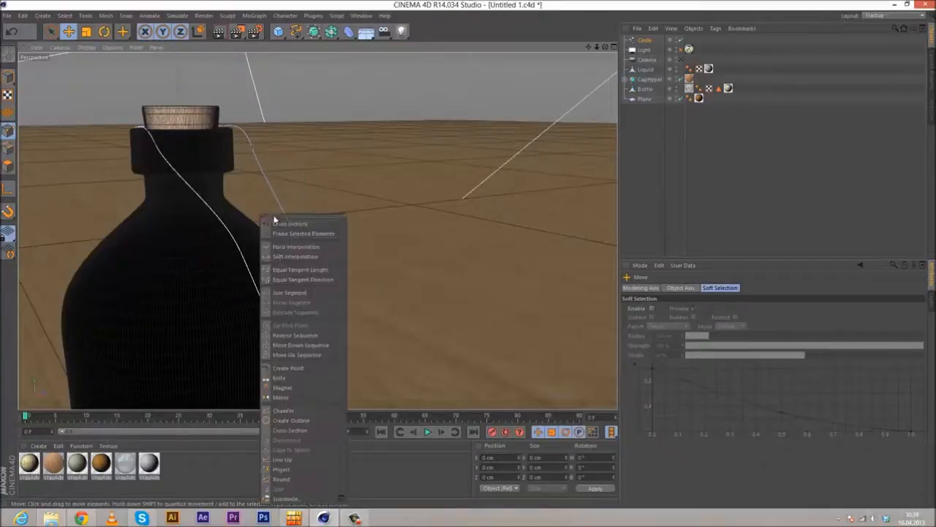
{"action": "left_click", "coordinate": [280, 378]}
{"action": "left_click", "coordinate": [276, 199]}
{"action": "key", "text": "e"}
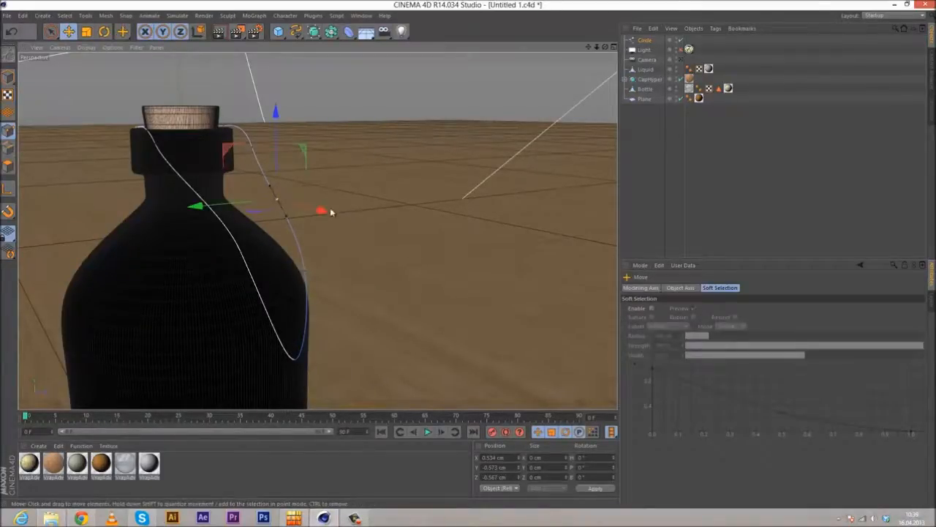
{"action": "left_click_drag", "start_coordinate": [373, 237], "coordinate": [257, 258], "text": "alt"}
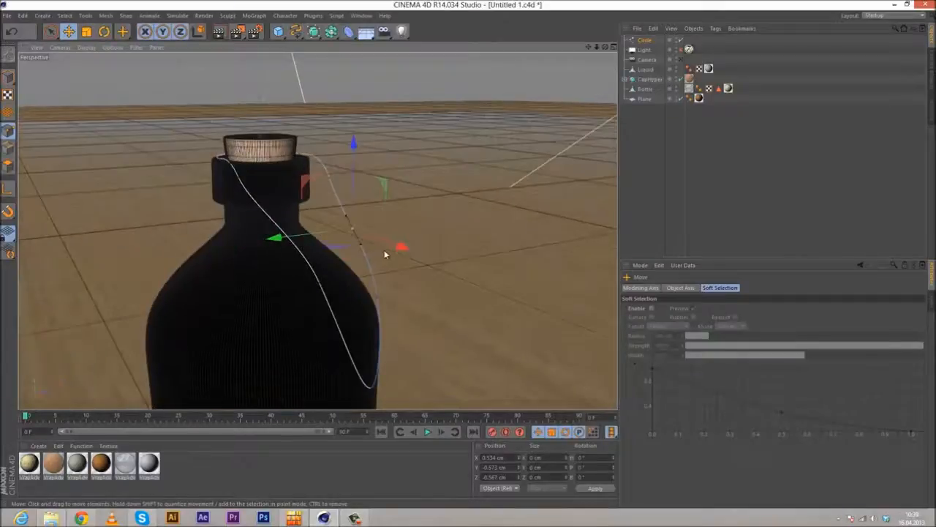
{"action": "left_click_drag", "start_coordinate": [391, 244], "coordinate": [376, 241]}
{"action": "left_click_drag", "start_coordinate": [296, 231], "coordinate": [422, 208]}
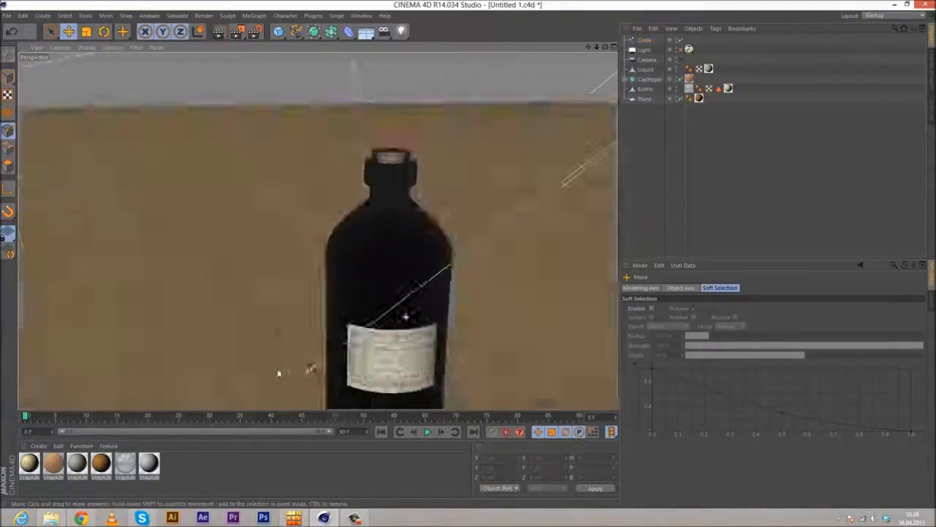
- Add a Sweep NURBS object and nest the edited circle spline inside it as the path
{"action": "left_click_drag", "start_coordinate": [278, 372], "coordinate": [292, 190], "text": "alt"}
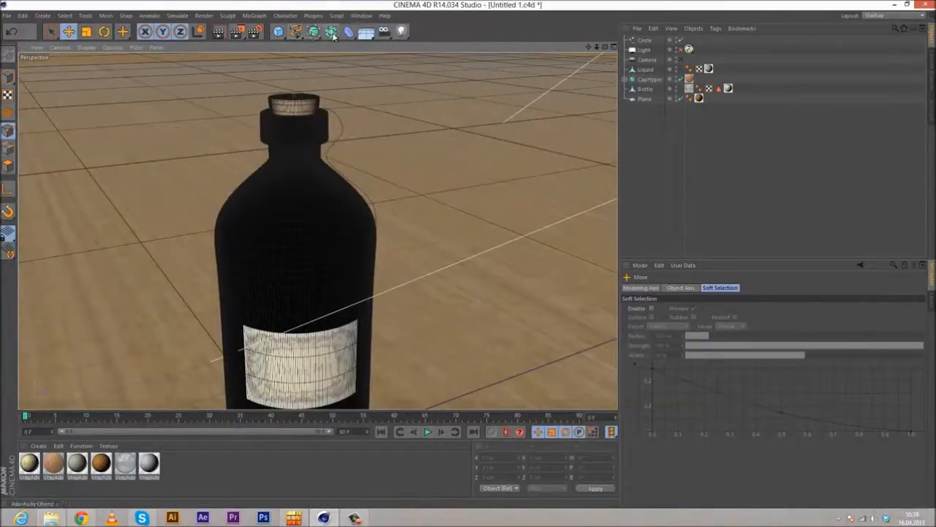
{"action": "left_click", "coordinate": [297, 32]}
{"action": "left_click", "coordinate": [315, 32]}
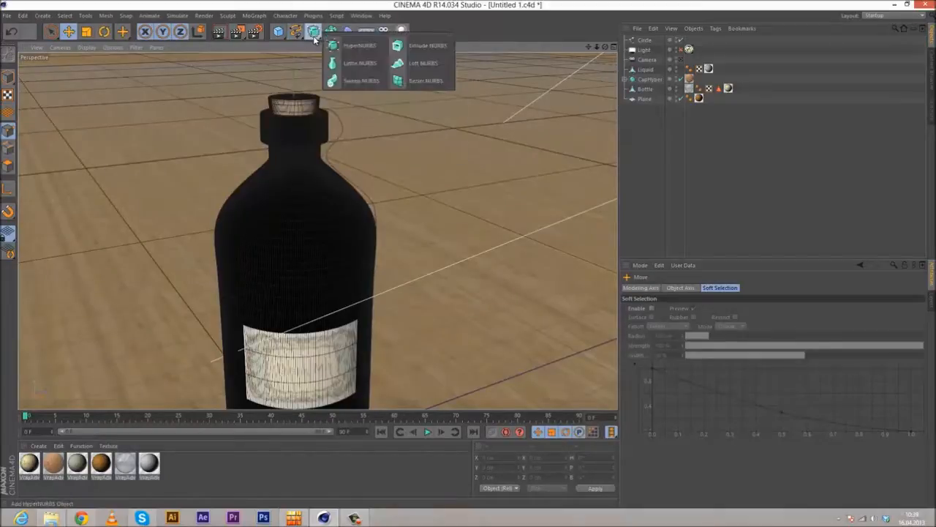
{"action": "left_click", "coordinate": [361, 81]}
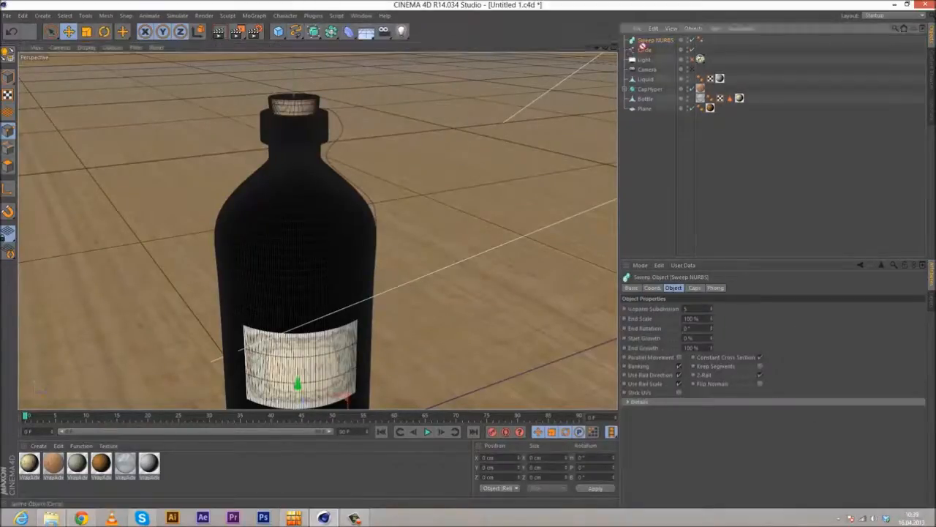
{"action": "left_click_drag", "start_coordinate": [648, 42], "coordinate": [648, 40]}
- Add a second circle spline as the sweep's profile and set its radius to 1 cm
{"action": "left_click", "coordinate": [283, 37]}
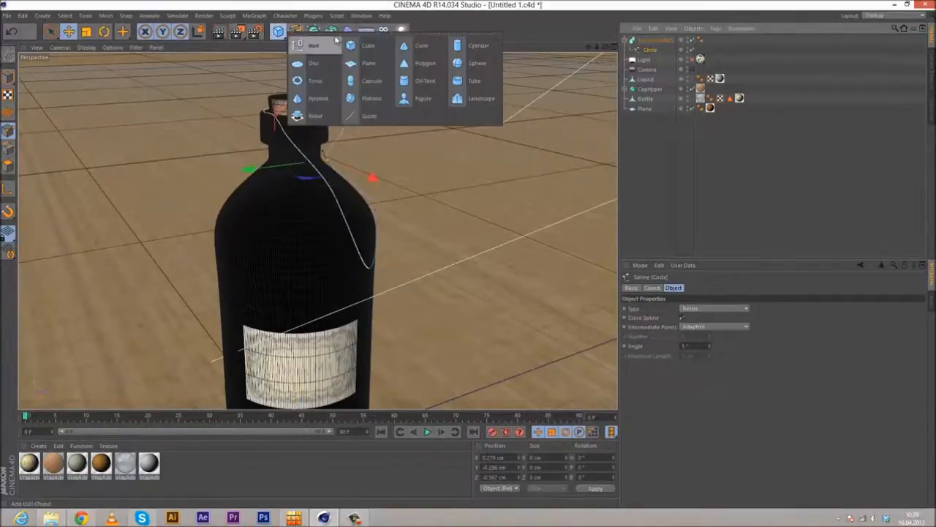
{"action": "left_click", "coordinate": [296, 30]}
{"action": "left_click", "coordinate": [381, 80]}
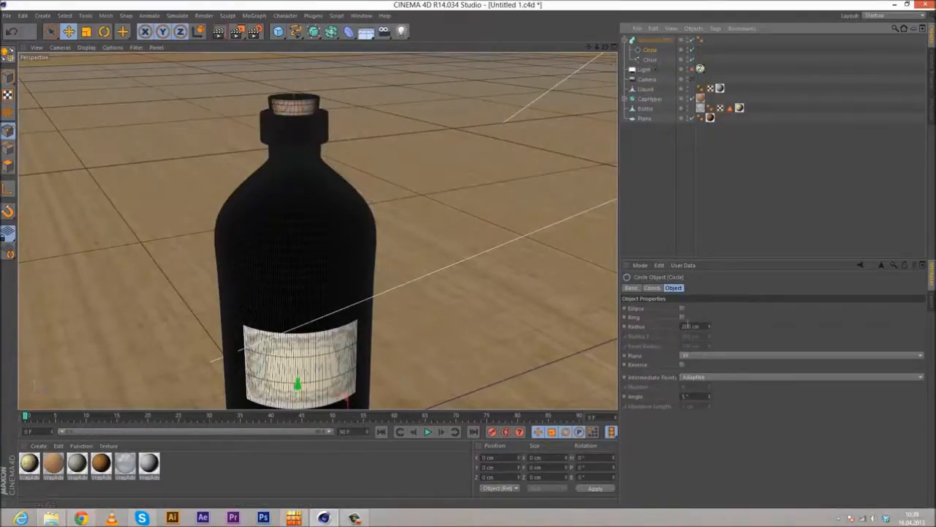
{"action": "left_click", "coordinate": [702, 325]}
{"action": "type", "text": "1"}
{"action": "key", "text": "Return"}
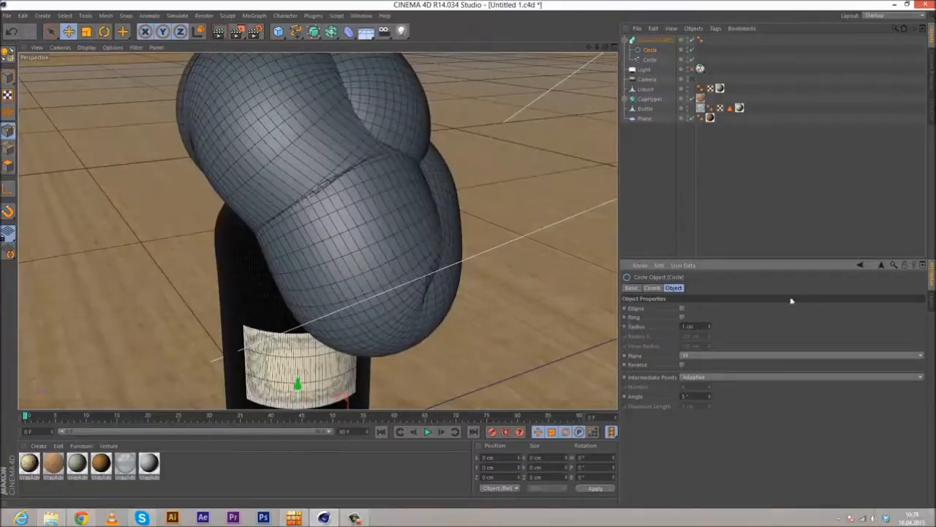
- Reduce the profile circle's radius to 0.01 cm, trying 0.05 cm first
{"action": "type", "text": "0.05"}
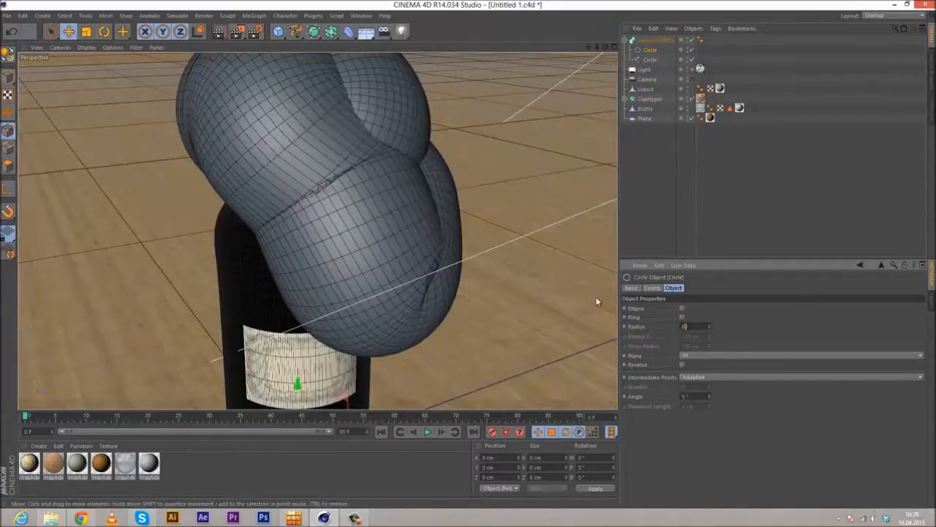
{"action": "key", "text": "Return"}
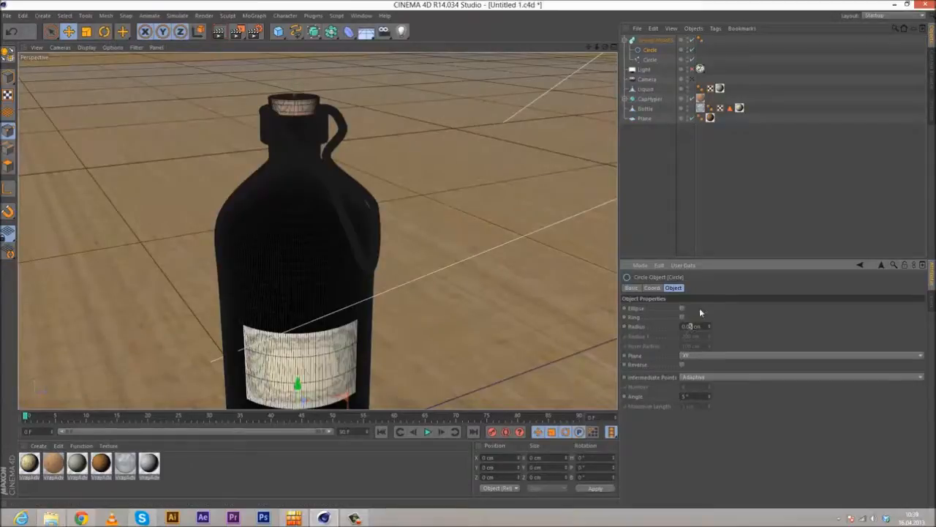
{"action": "type", "text": "1"}
{"action": "key", "text": "Return"}
- Inspect the swept string around the bottle's neck and thin it by setting the profile circle's radius to 0.005 cm
{"action": "scroll", "coordinate": [343, 180], "scroll_direction": "up", "scroll_amount": 6}
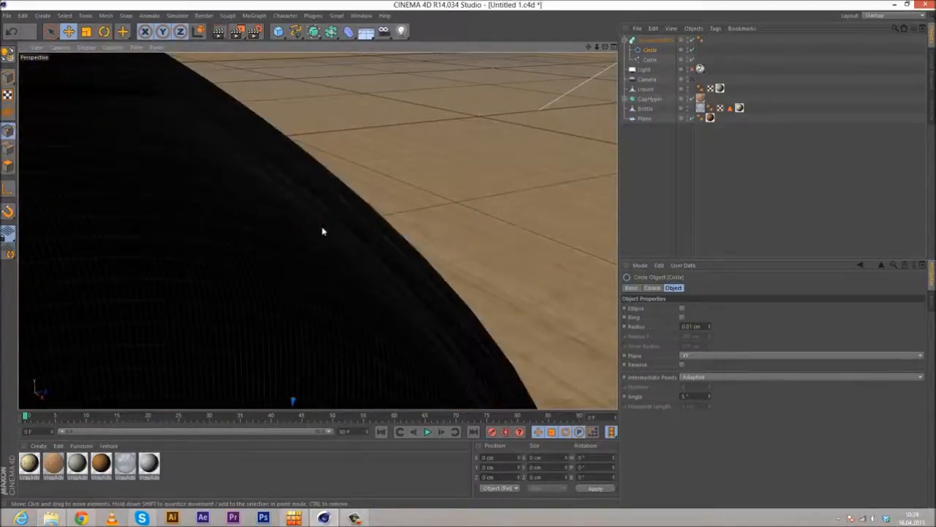
{"action": "scroll", "coordinate": [322, 231], "scroll_direction": "down", "scroll_amount": 8}
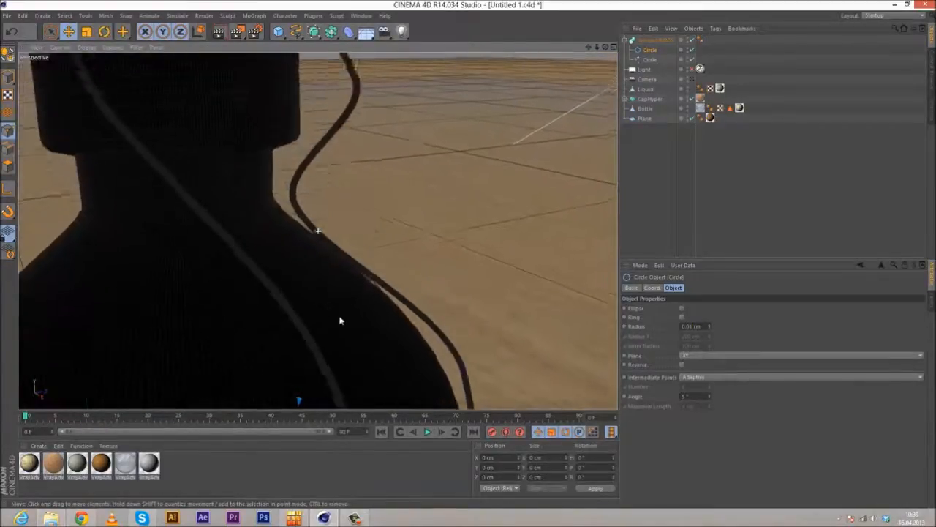
{"action": "middle_click_drag", "start_coordinate": [293, 124], "coordinate": [292, 185], "text": "alt"}
{"action": "left_click_drag", "start_coordinate": [241, 186], "coordinate": [249, 253], "text": "alt"}
{"action": "middle_click_drag", "start_coordinate": [326, 172], "coordinate": [388, 225], "text": "alt"}
{"action": "left_click_drag", "start_coordinate": [388, 225], "coordinate": [481, 252], "text": "alt"}
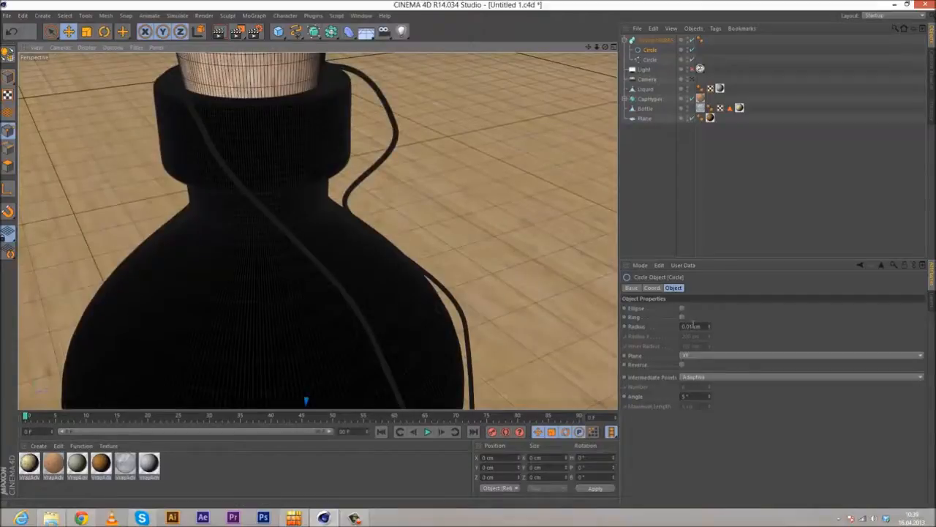
{"action": "left_click", "coordinate": [692, 325]}
{"action": "key", "text": "Return"}
{"action": "left_click_drag", "start_coordinate": [558, 207], "coordinate": [556, 293], "text": "alt"}
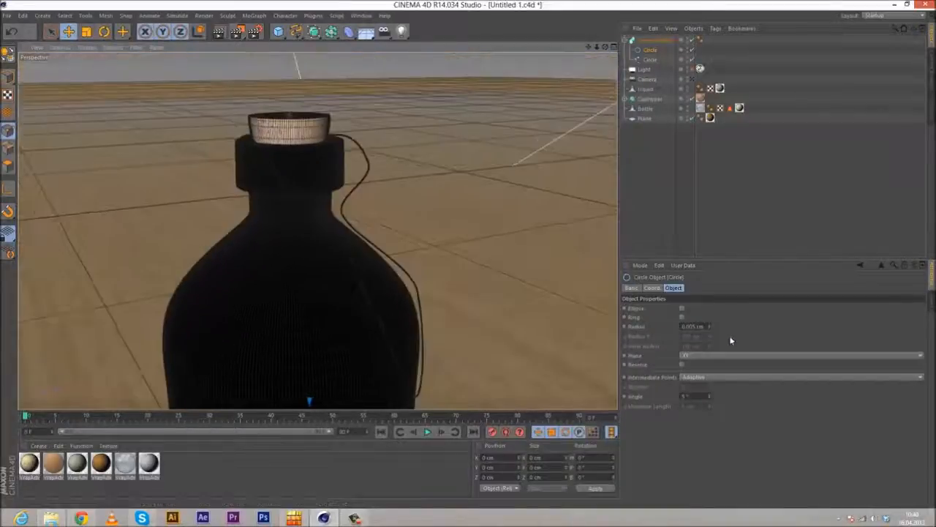